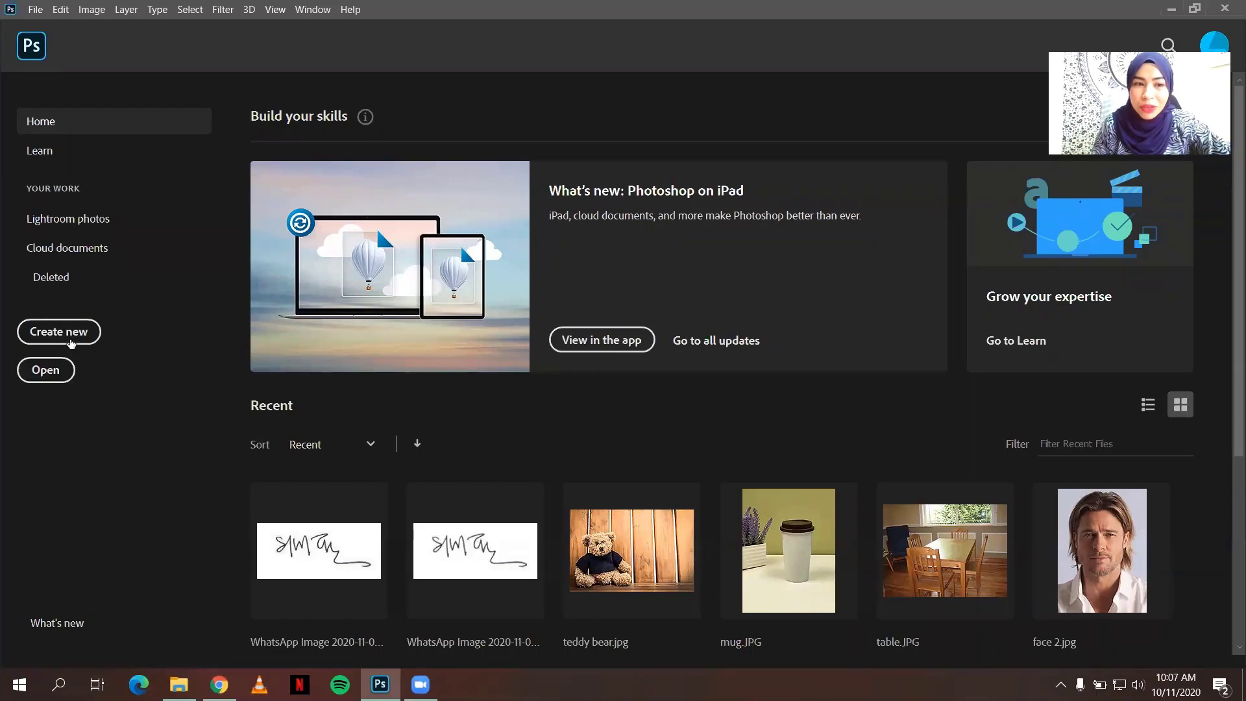
# - Start a new document from the A4 print preset, 210 x 297 mm in portrait orientation
pyautogui.click(72, 334)
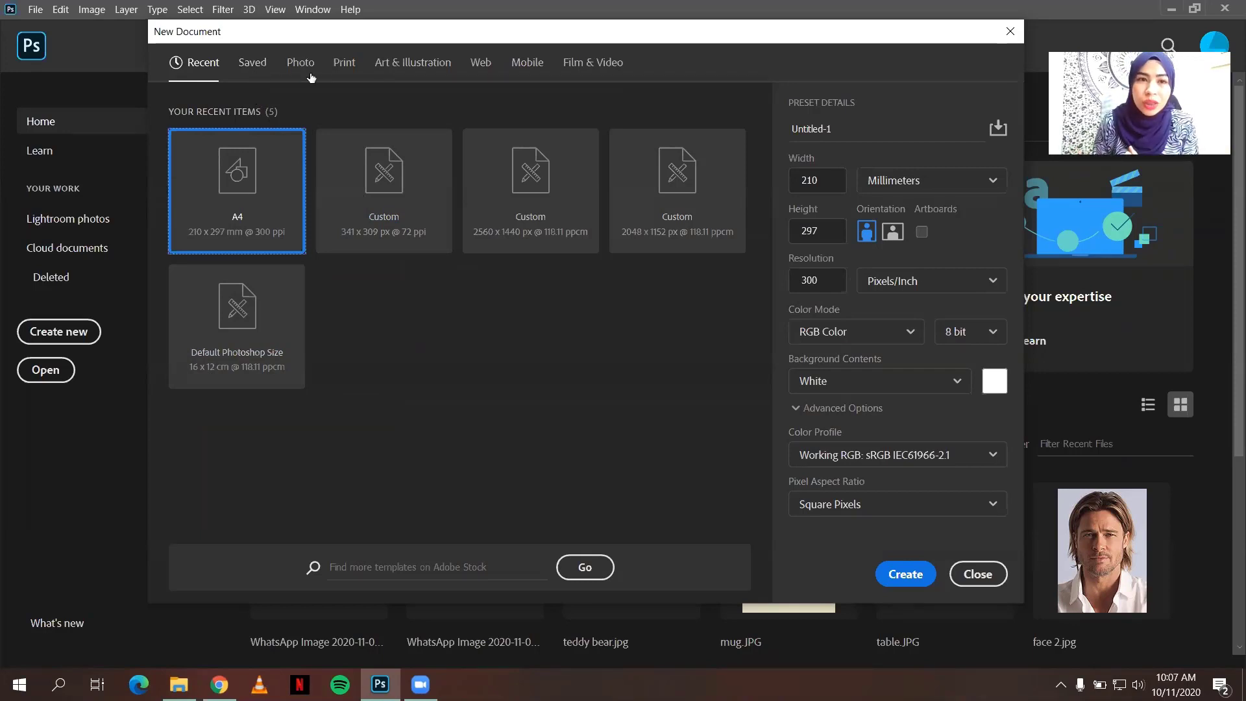
pyautogui.click(339, 67)
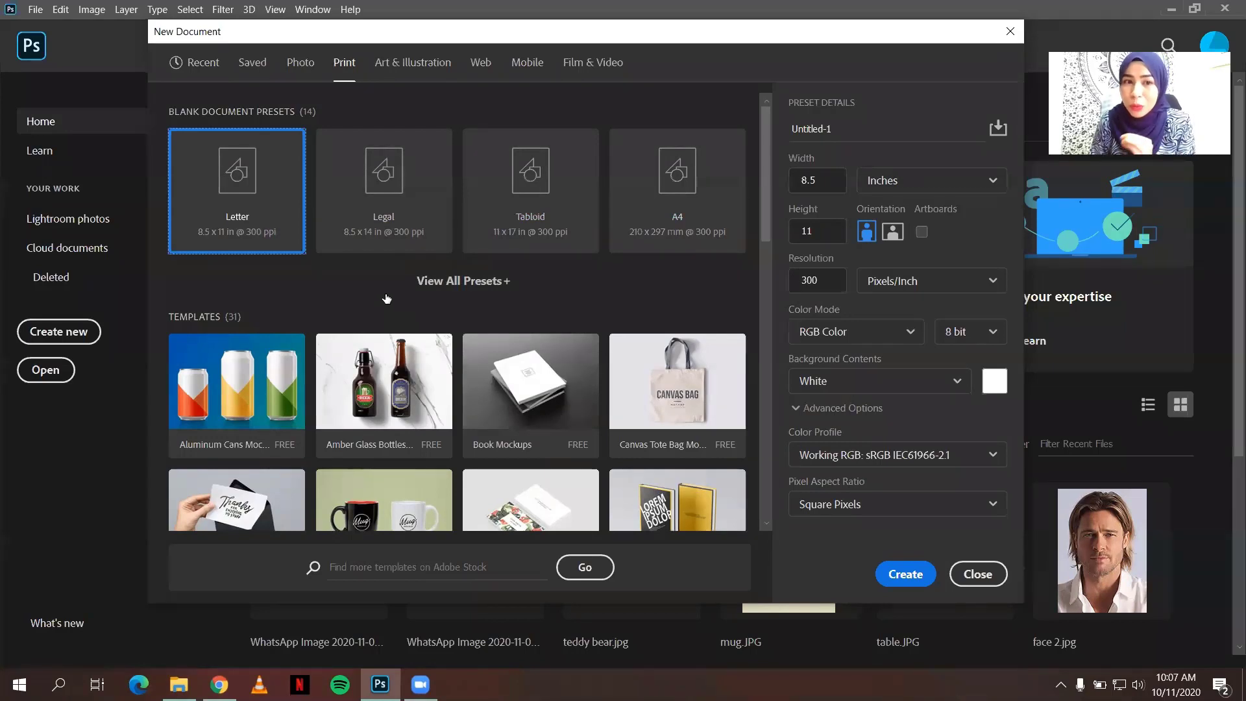
pyautogui.click(660, 206)
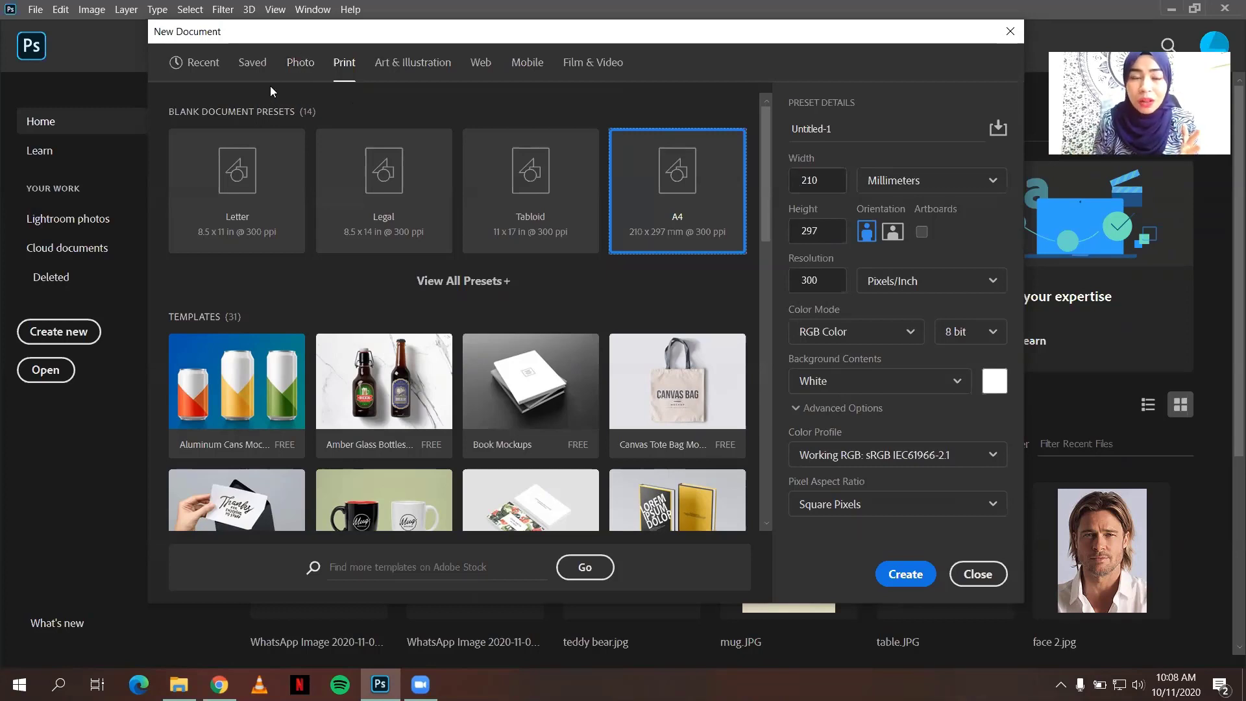
pyautogui.click(263, 70)
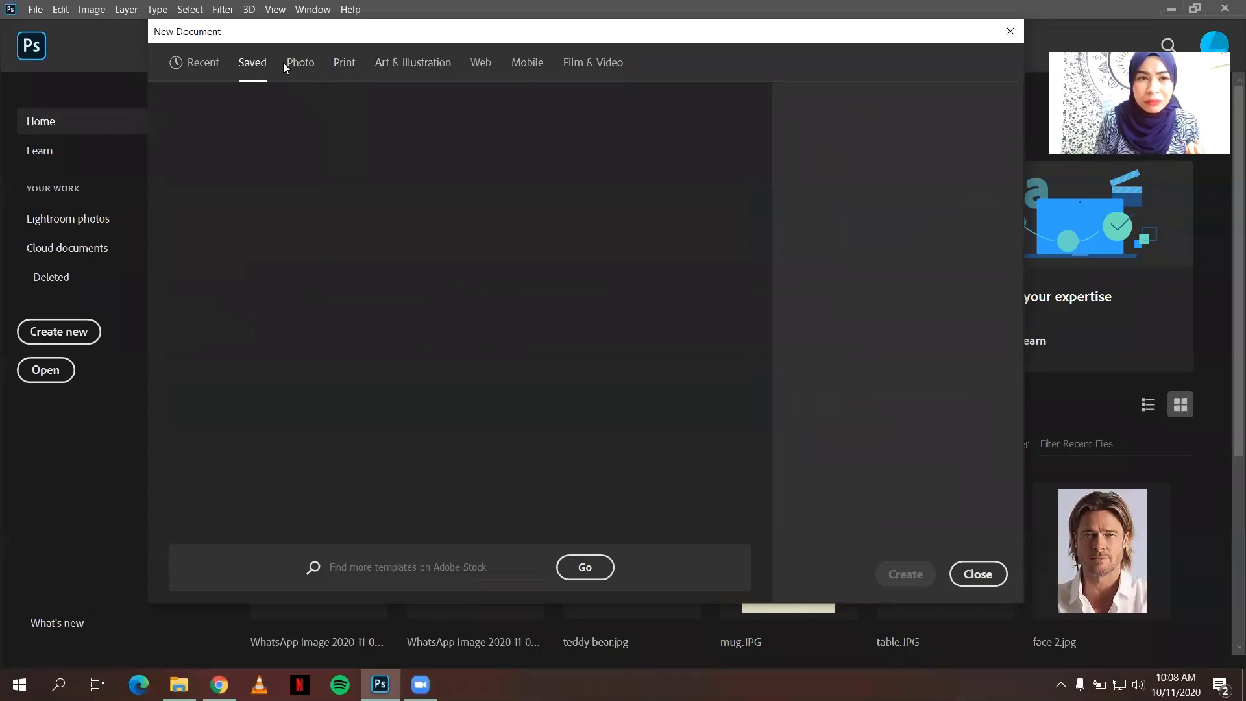
pyautogui.click(343, 62)
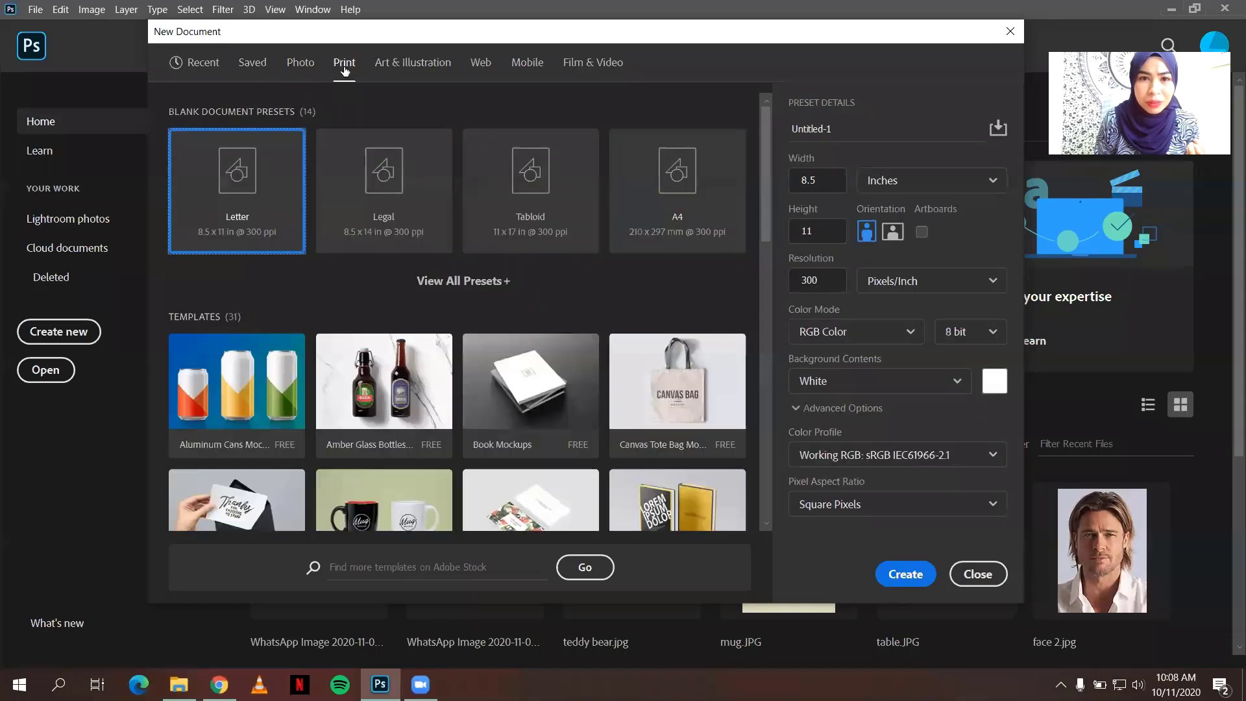
pyautogui.click(675, 214)
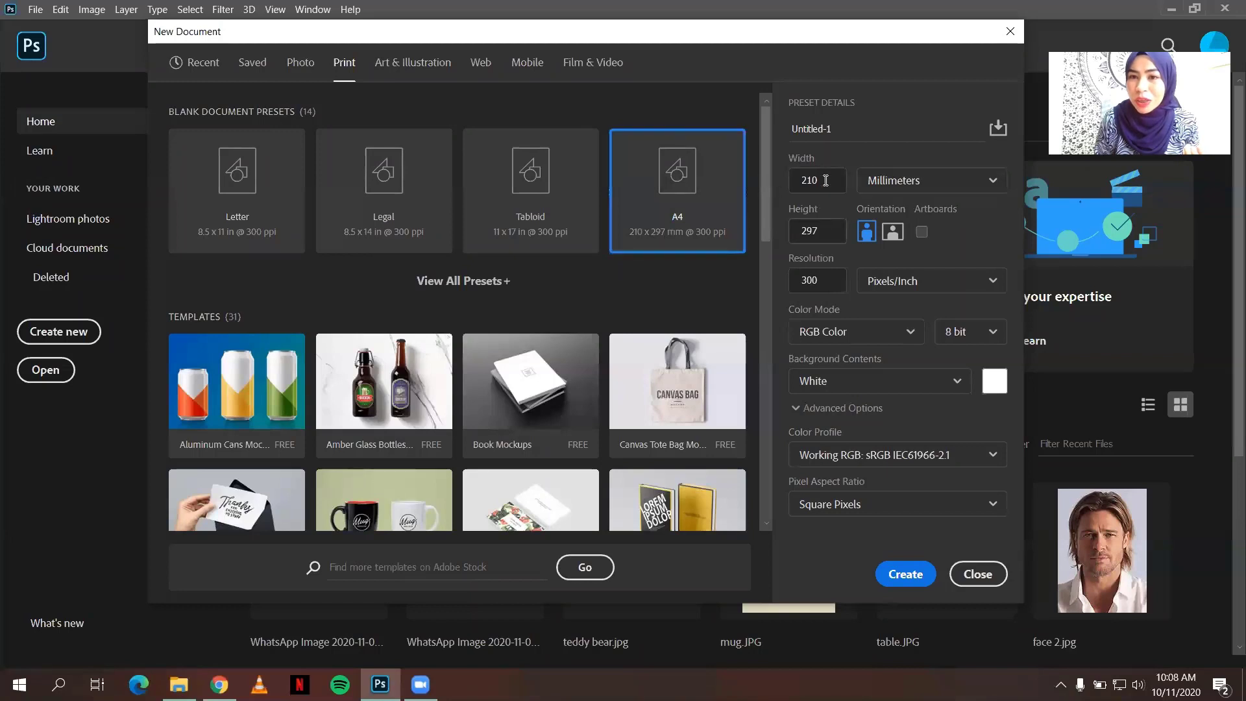
pyautogui.moveTo(825, 180); pyautogui.dragTo(800, 184)
pyautogui.moveTo(817, 232); pyautogui.dragTo(789, 233)
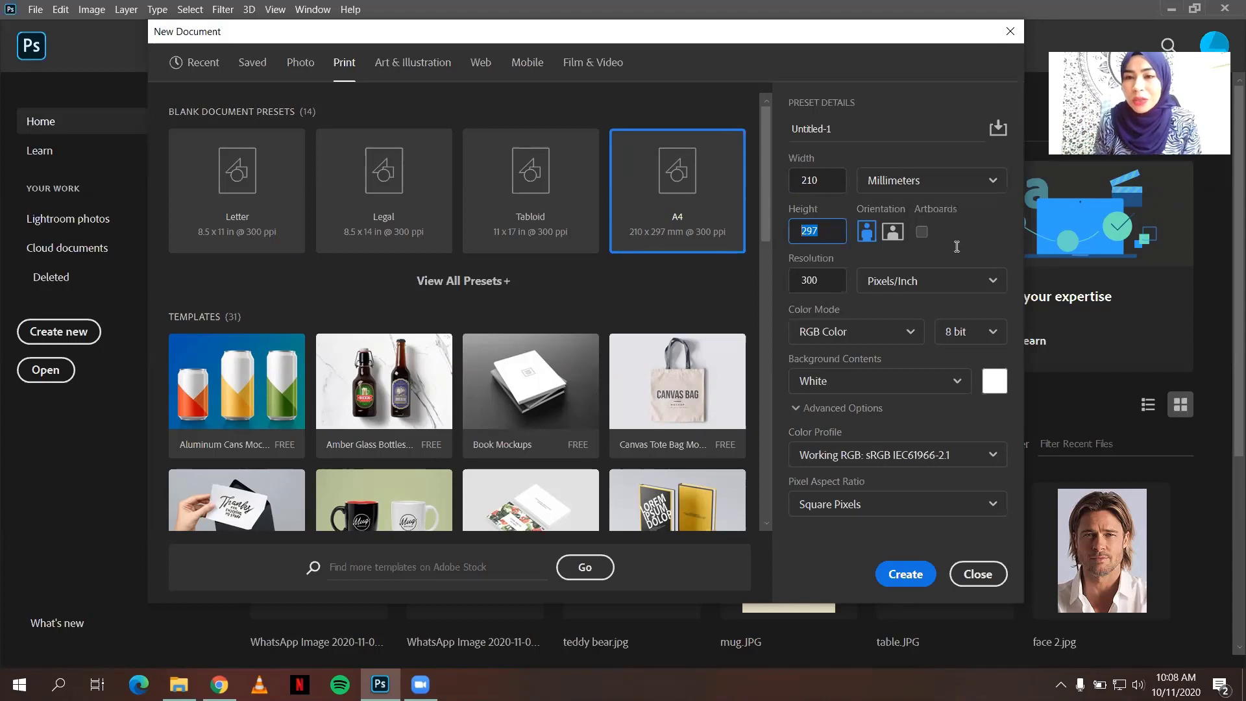
pyautogui.click(919, 65)
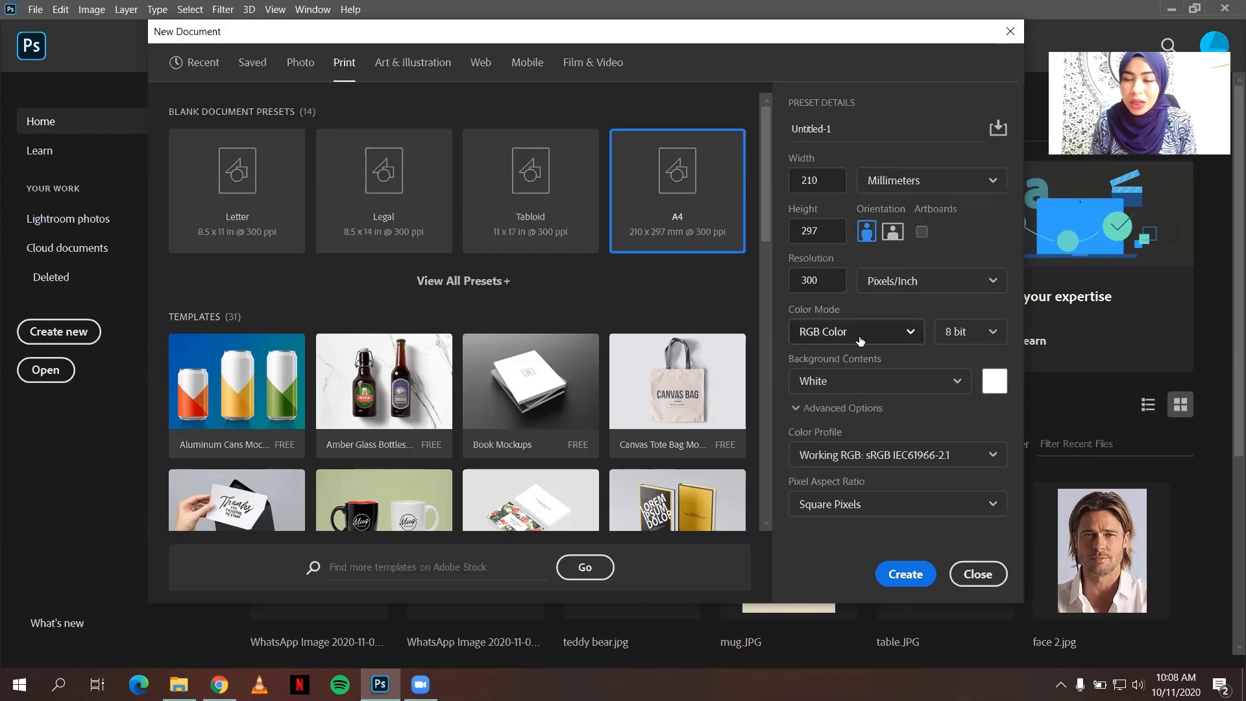
# - Choose RGB Color as the color mode and White as the background contents for the new document
pyautogui.click(908, 340)
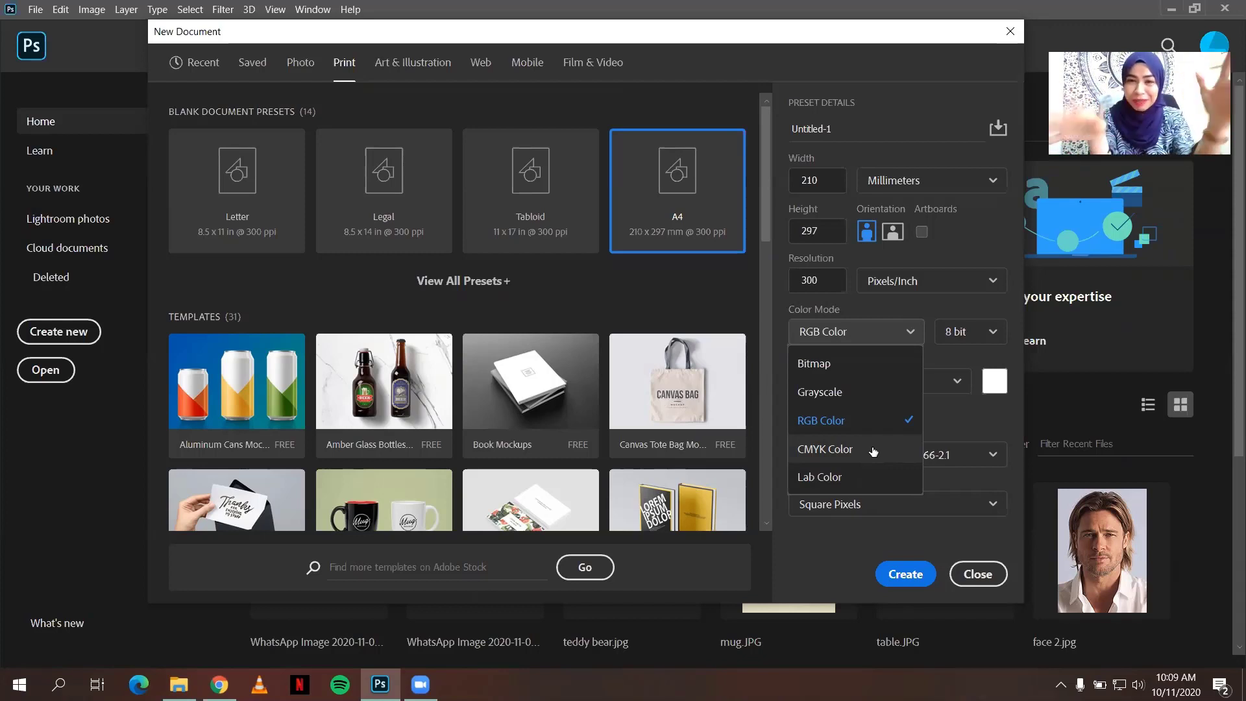
pyautogui.click(851, 421)
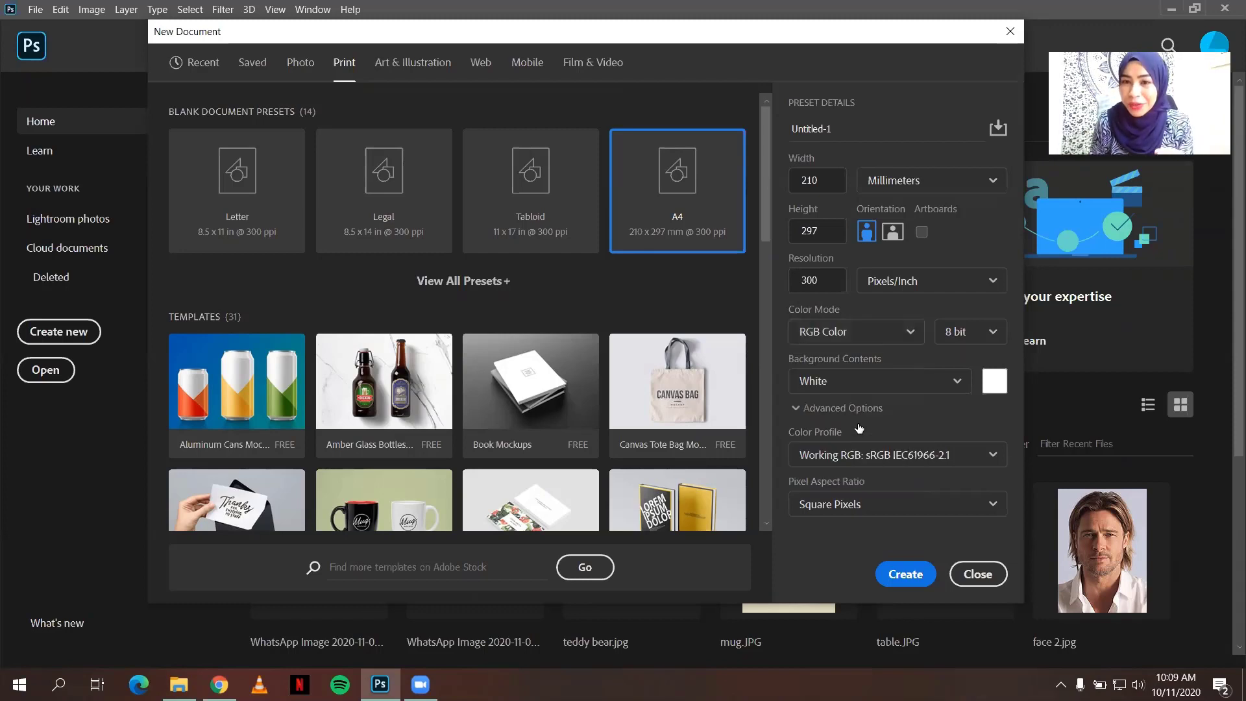
pyautogui.click(868, 390)
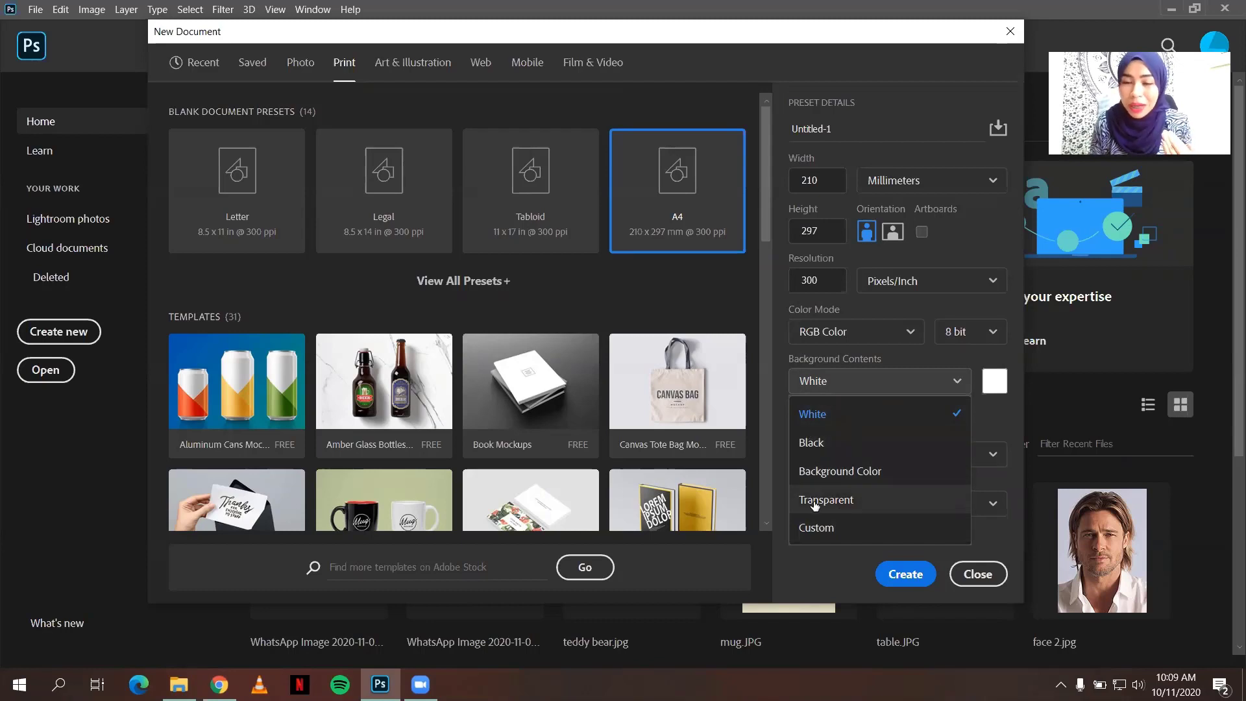
pyautogui.click(812, 408)
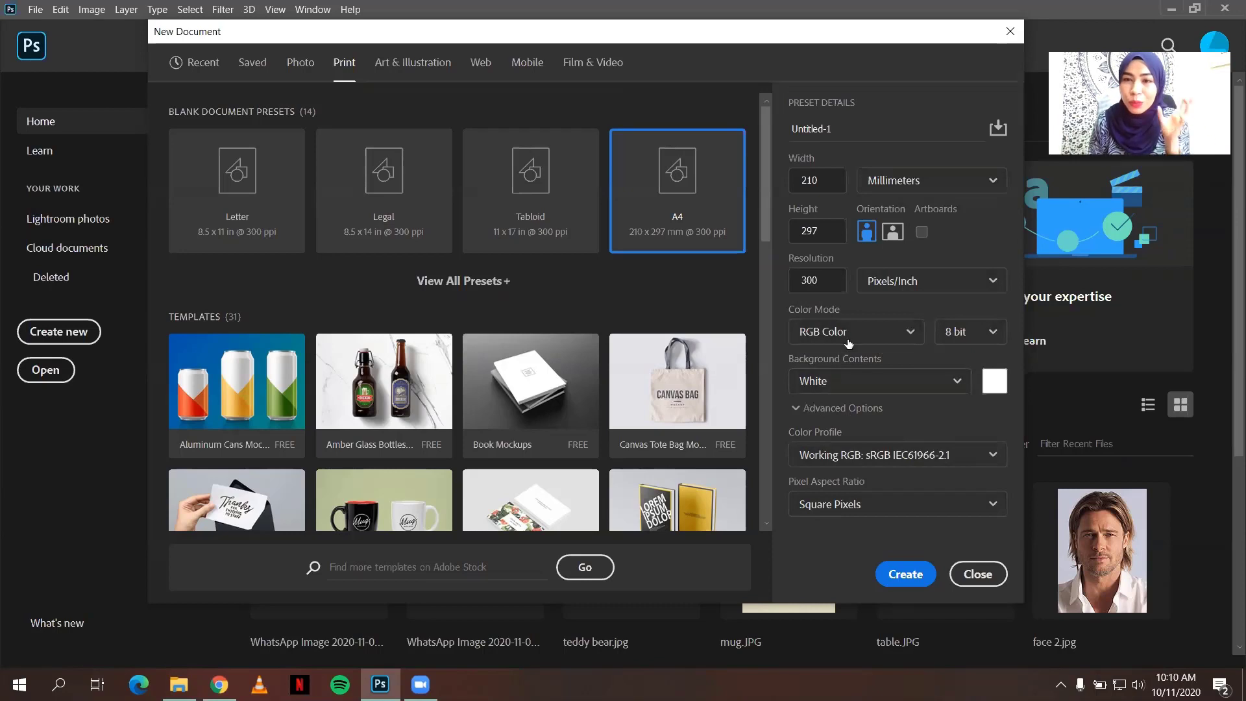
# - Name the document My Poster and create it
pyautogui.click(886, 128)
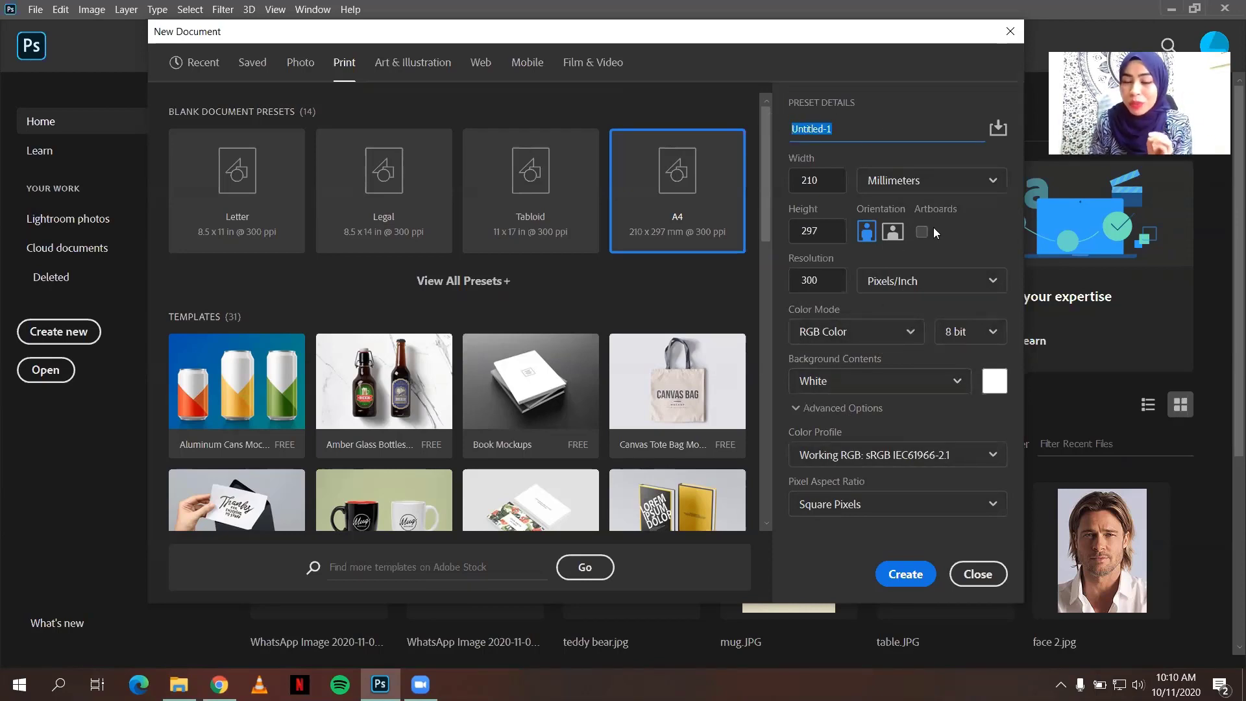
pyautogui.write('My ')
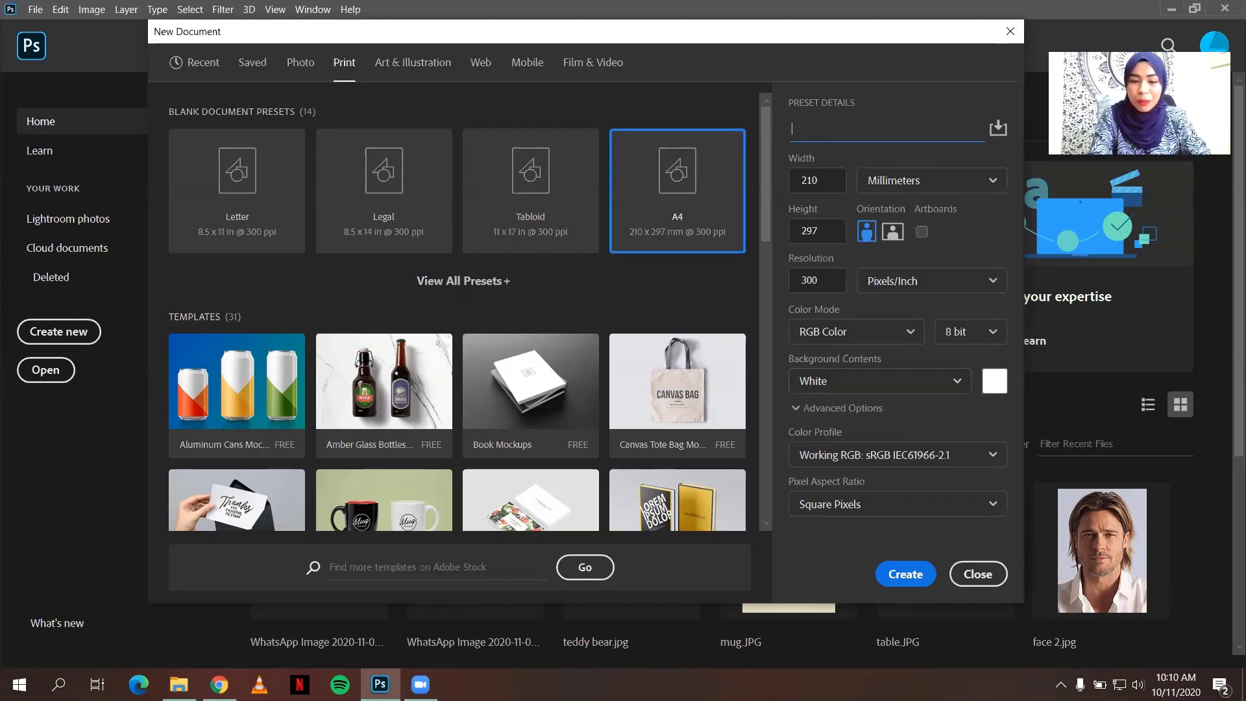
pyautogui.write('Poster')
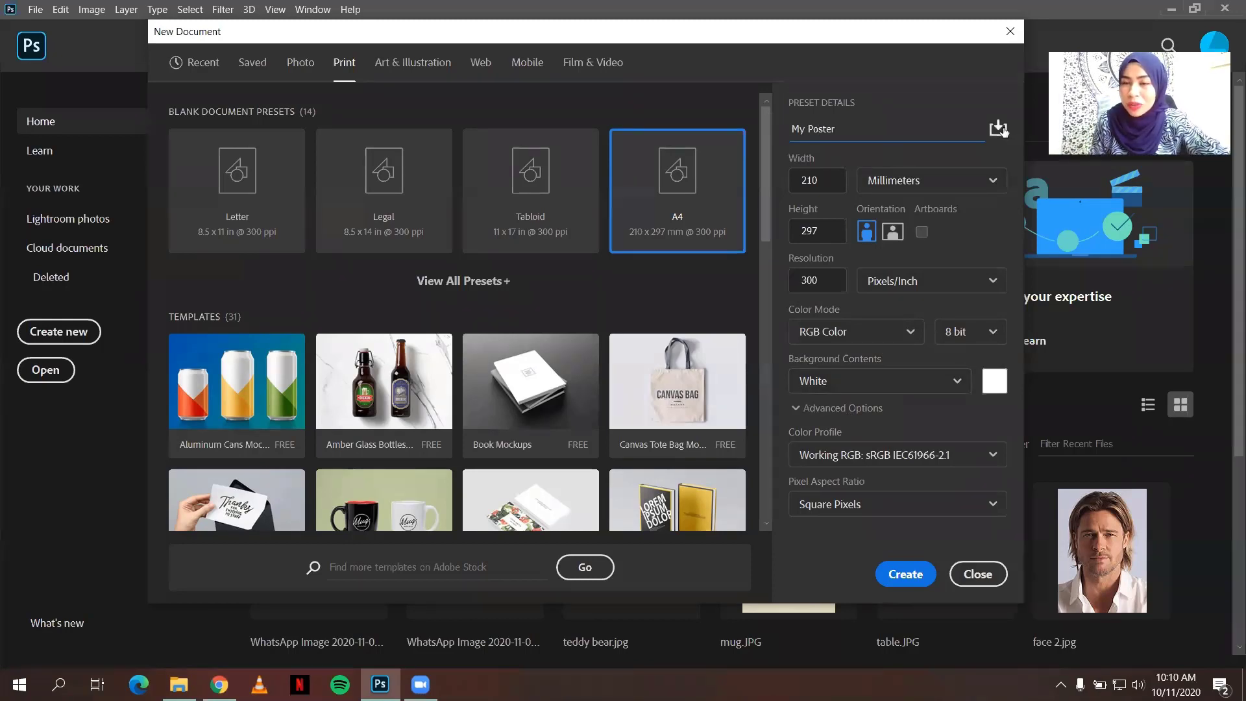
pyautogui.click(902, 576)
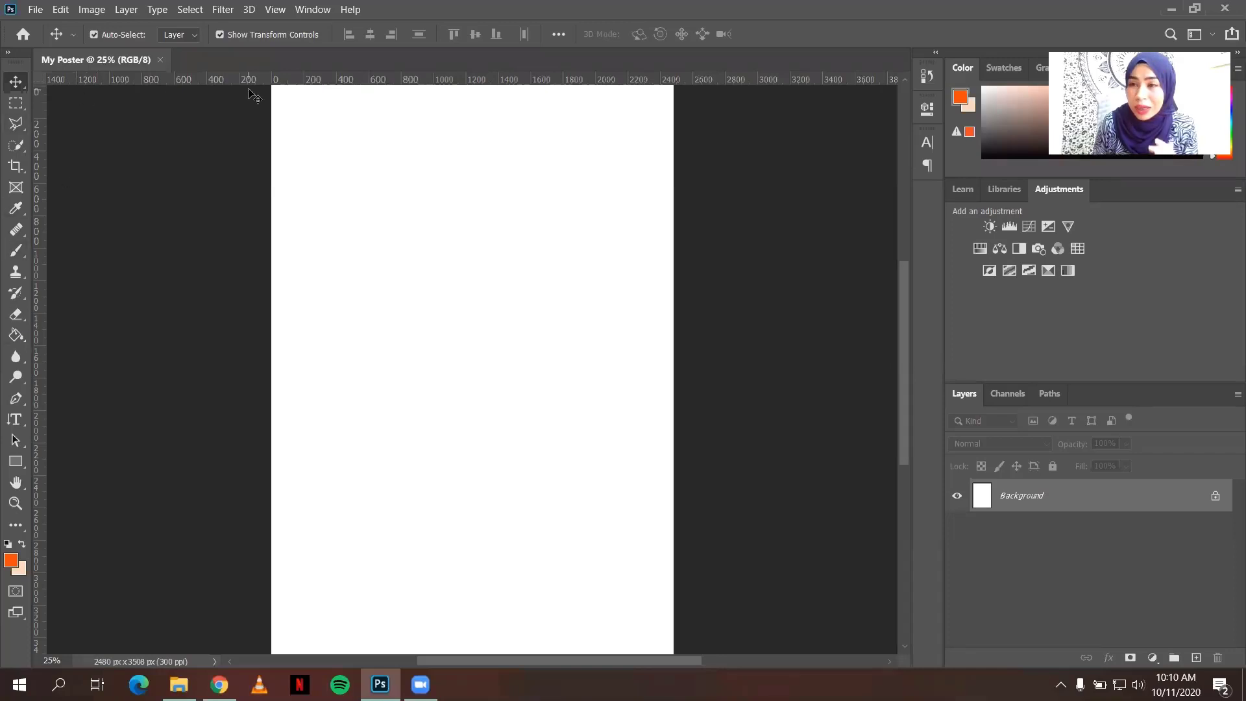
# - Check whether the Rulers option is enabled for the document view
pyautogui.click(313, 9)
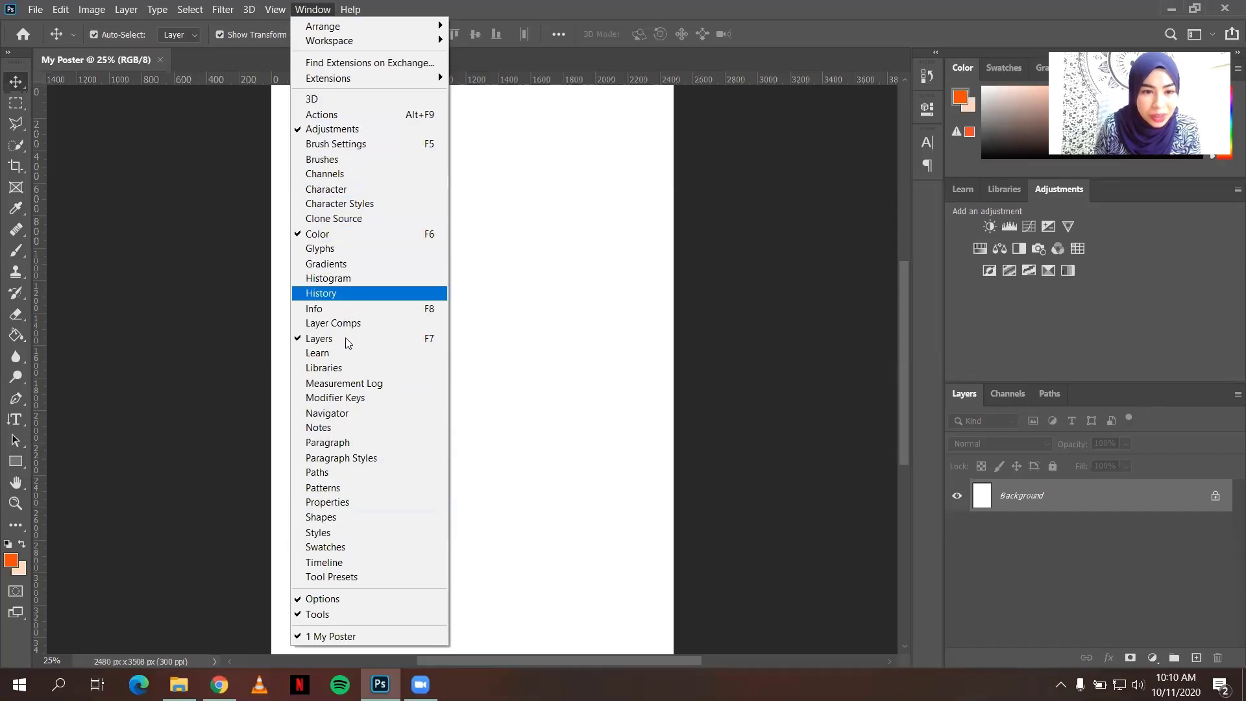
pyautogui.moveTo(276, 9)
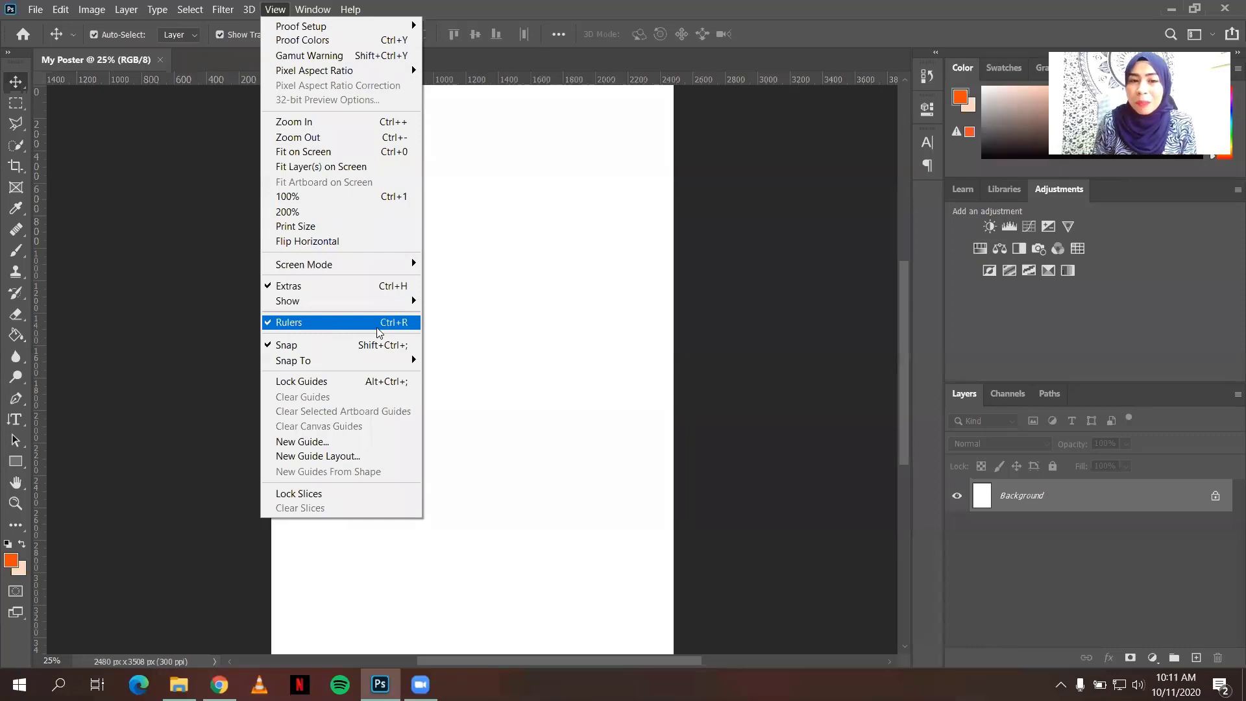
pyautogui.click(763, 235)
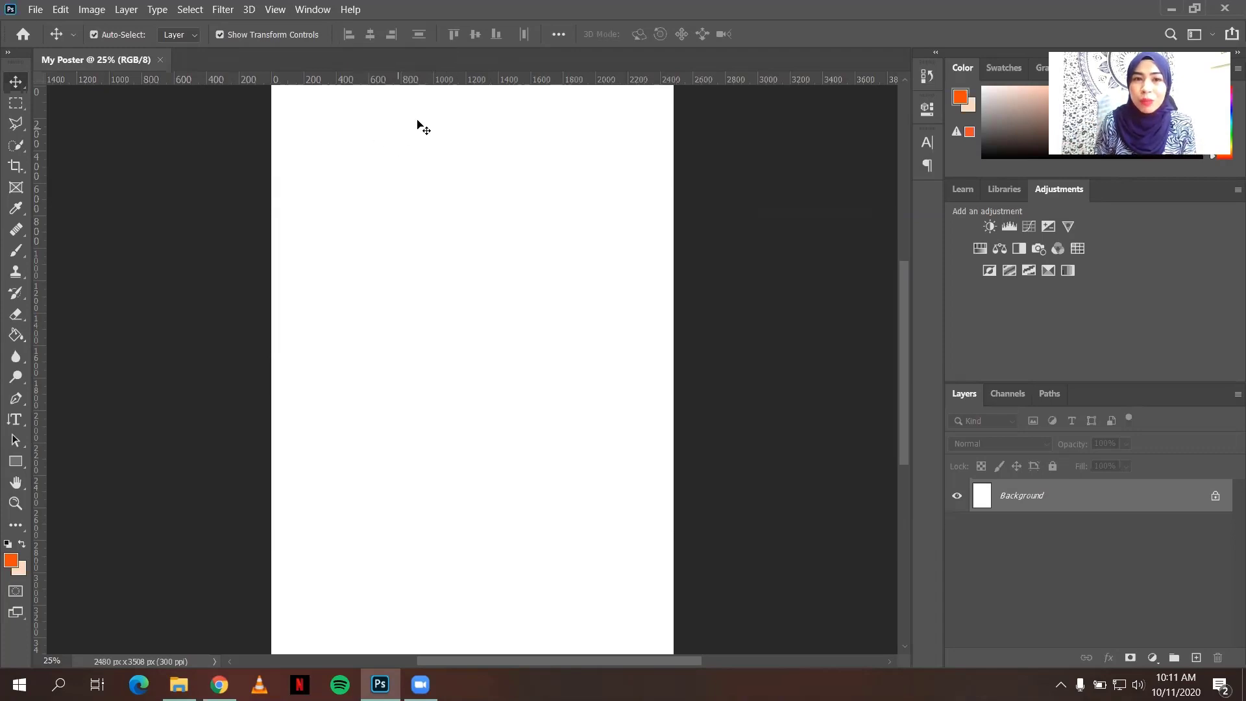
# - Place horizontal guides near the canvas's upper and lower edges and vertical guides at about 210 px and 2250 px
pyautogui.moveTo(503, 82); pyautogui.dragTo(462, 41)
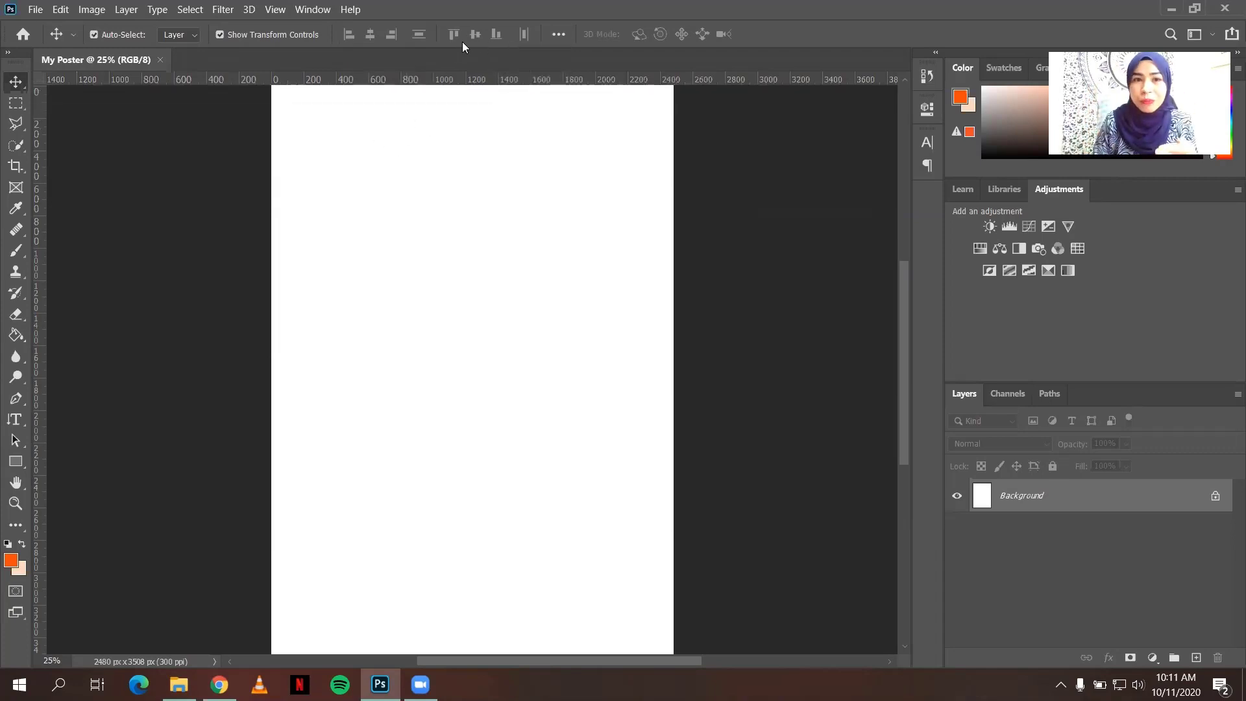
pyautogui.moveTo(459, 81); pyautogui.dragTo(436, 622)
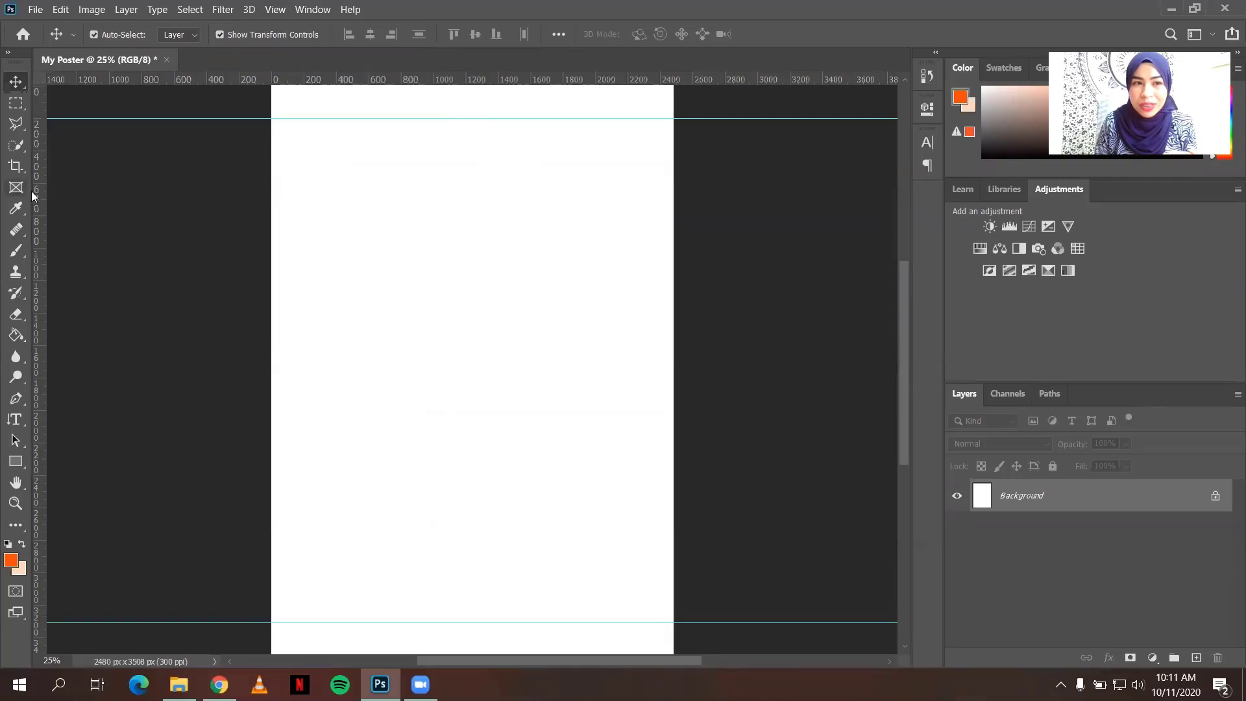
pyautogui.moveTo(33, 191); pyautogui.dragTo(637, 253)
pyautogui.moveTo(38, 237); pyautogui.dragTo(306, 237)
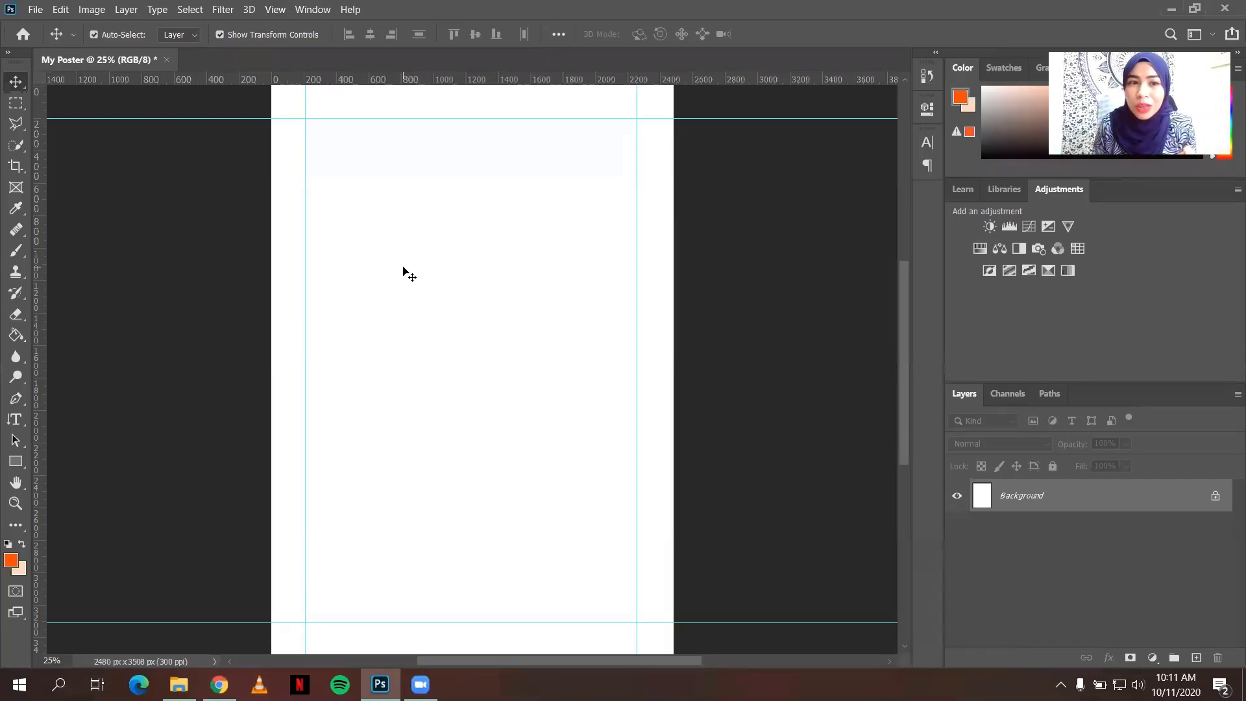
# - Remove all four margin guides from the canvas
pyautogui.moveTo(304, 235); pyautogui.dragTo(8, 201)
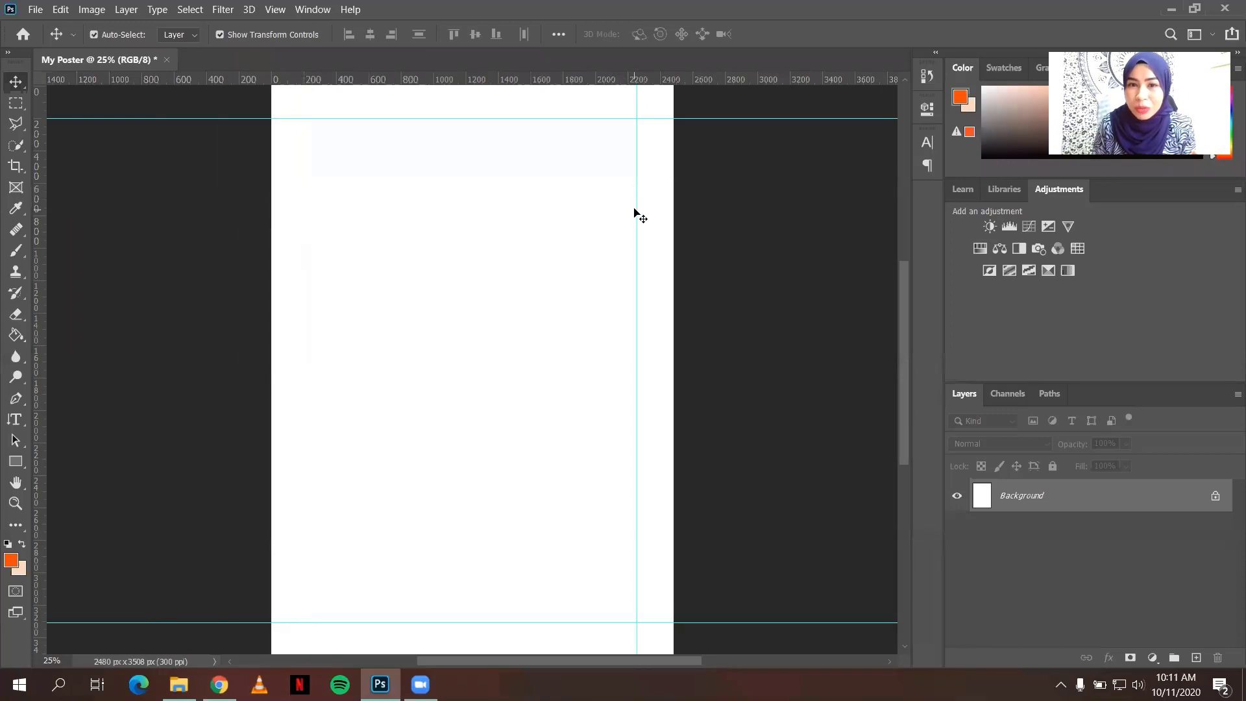
pyautogui.moveTo(636, 203); pyautogui.dragTo(14, 212)
pyautogui.moveTo(289, 117); pyautogui.dragTo(291, 78)
pyautogui.moveTo(495, 621); pyautogui.dragTo(483, 66)
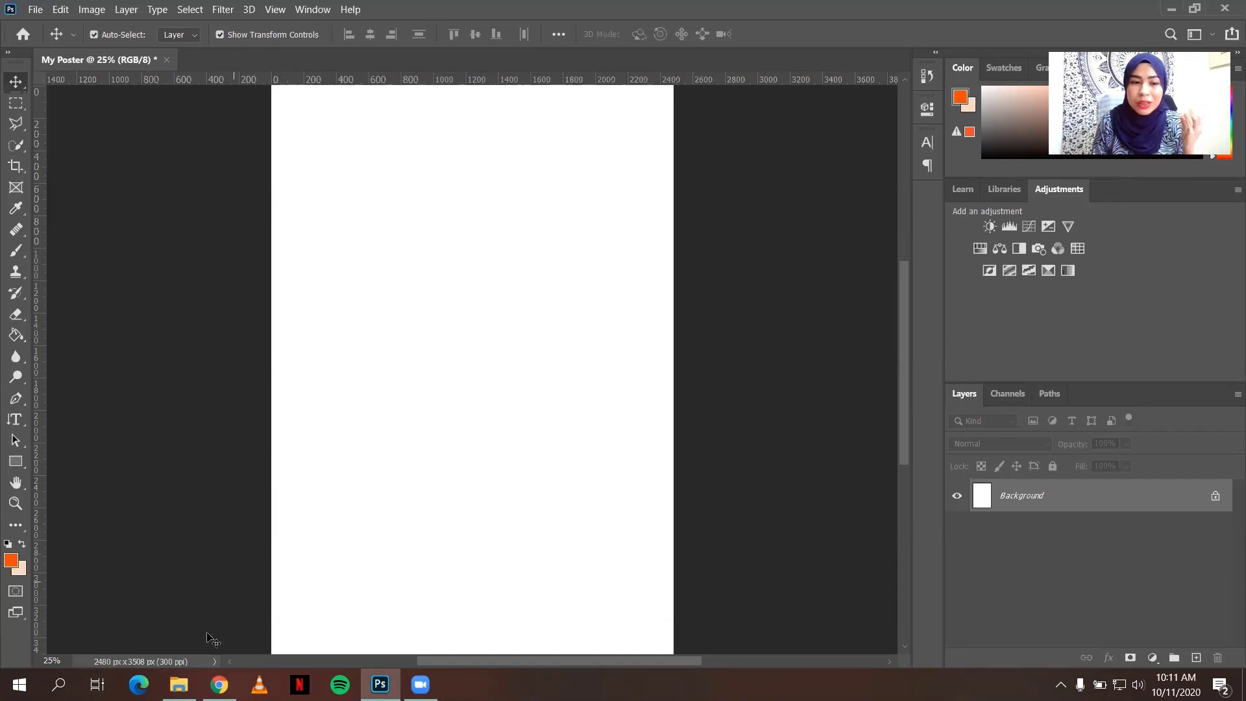
# - Open the Poster Example image from the Poster folder in File Explorer, examine its layout against the blank canvas, and return to Photoshop
pyautogui.click(179, 684)
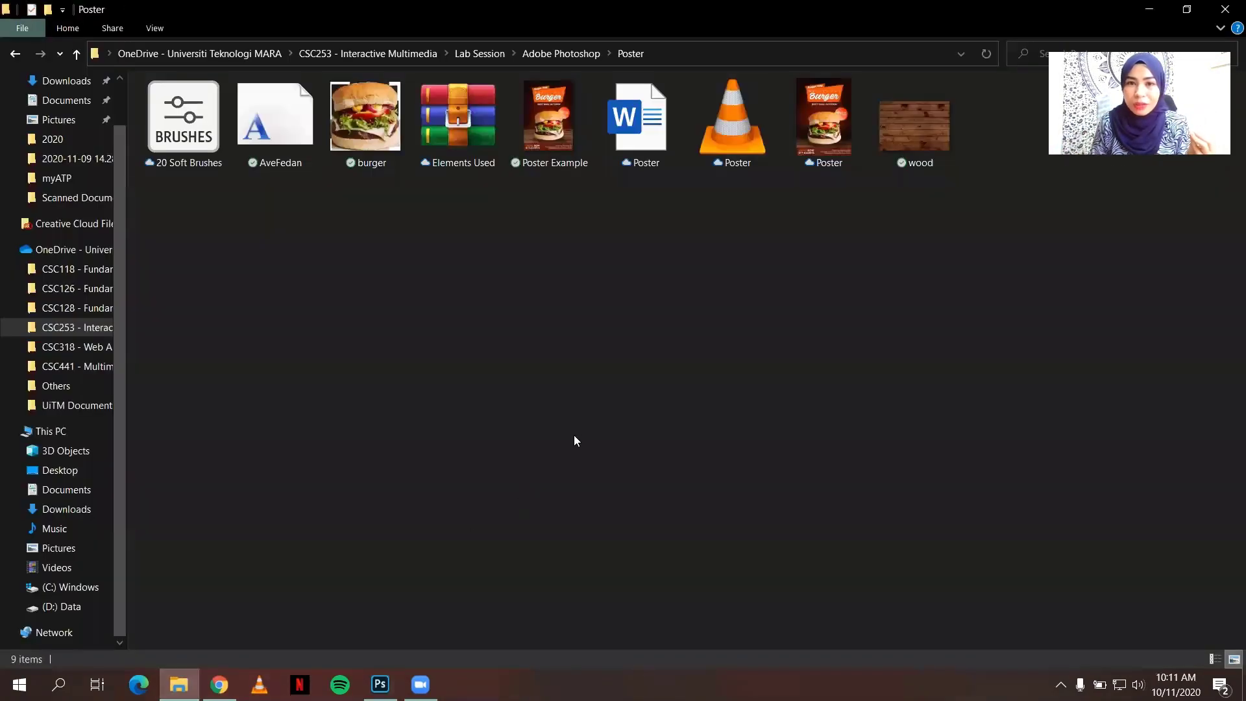
pyautogui.doubleClick(571, 149)
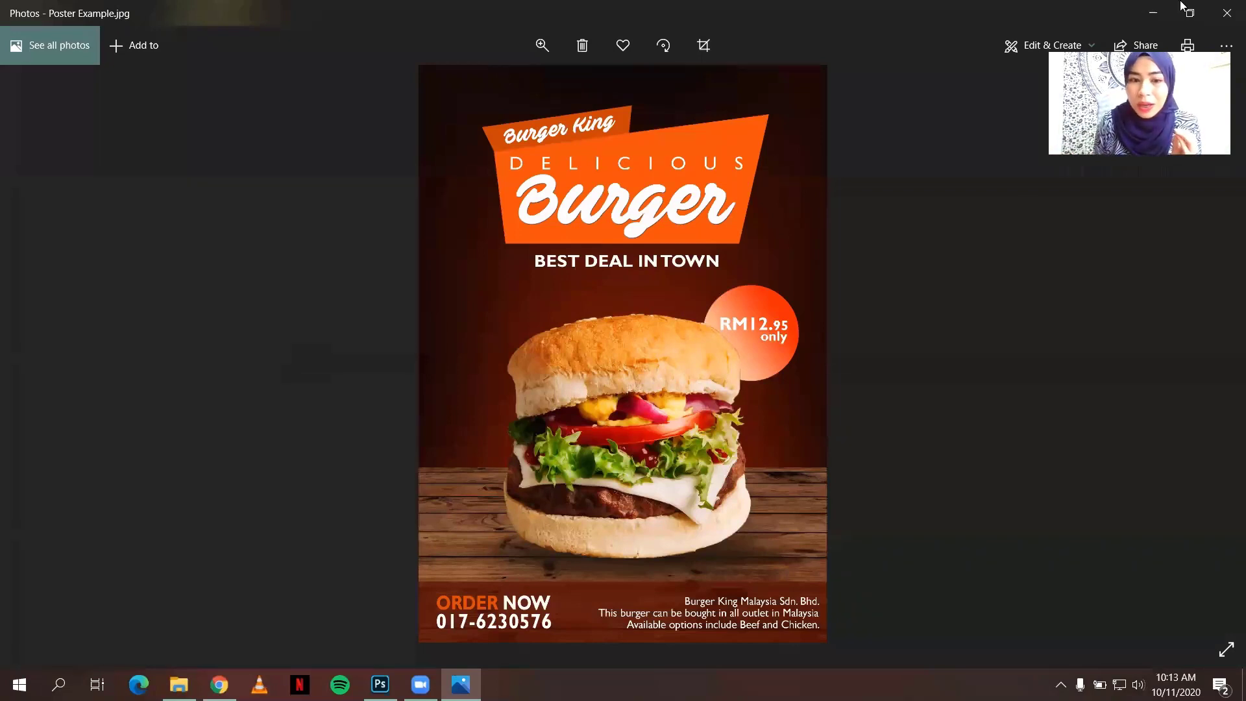
pyautogui.click(380, 684)
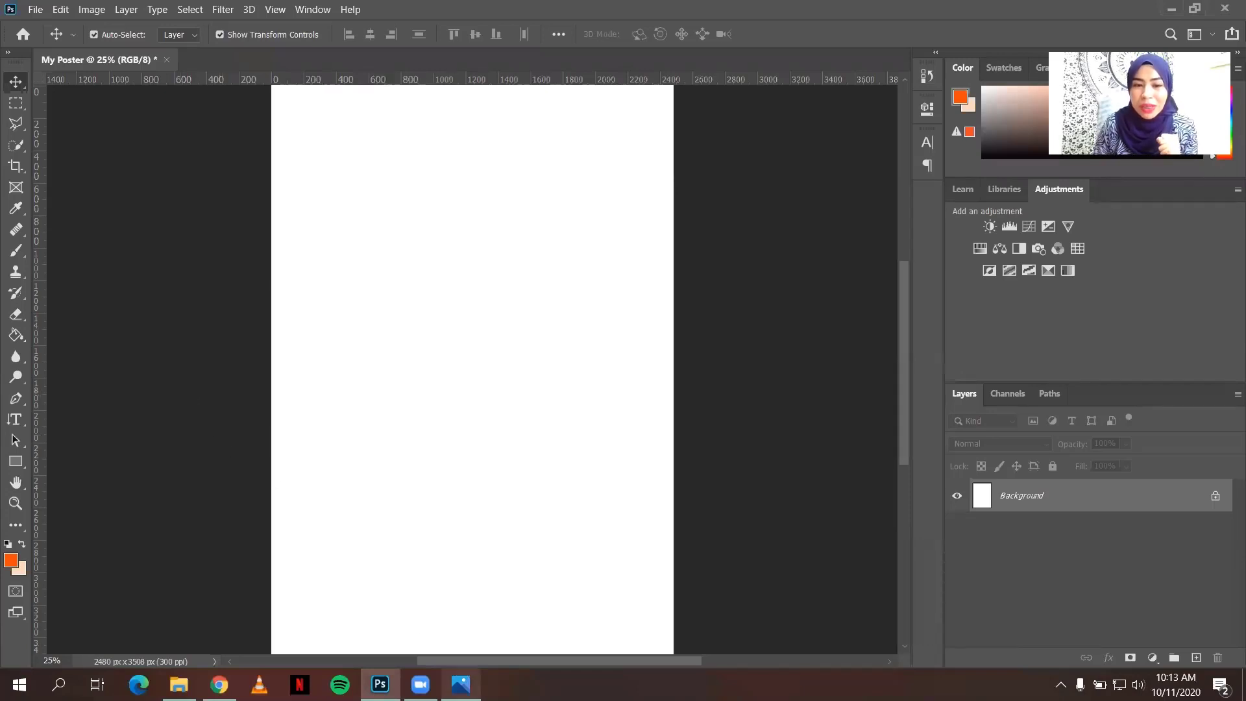
pyautogui.click(461, 684)
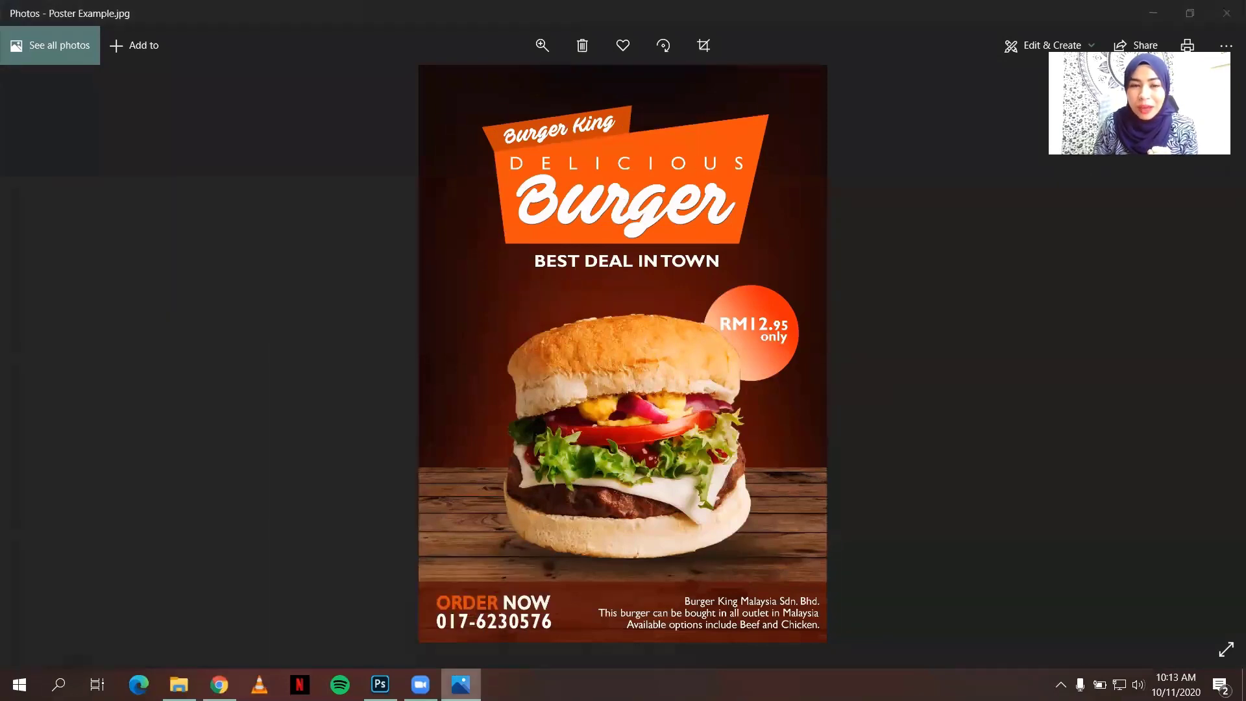
pyautogui.click(461, 685)
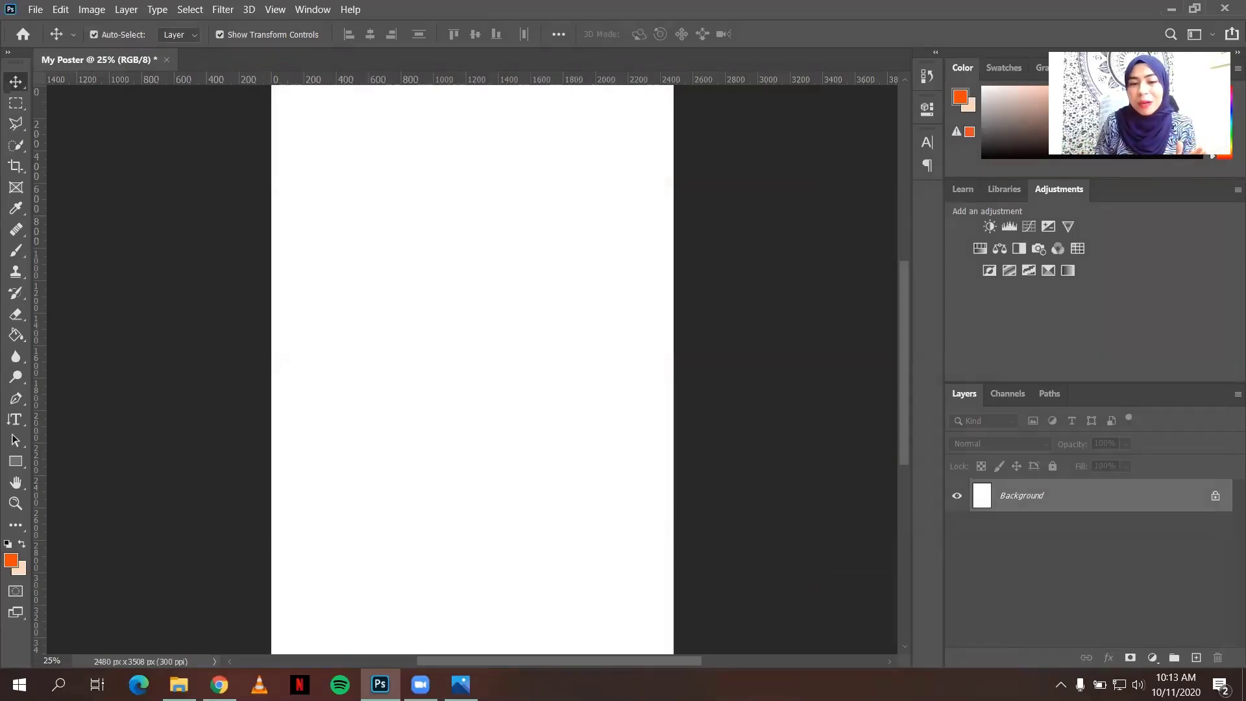
pyautogui.click(461, 685)
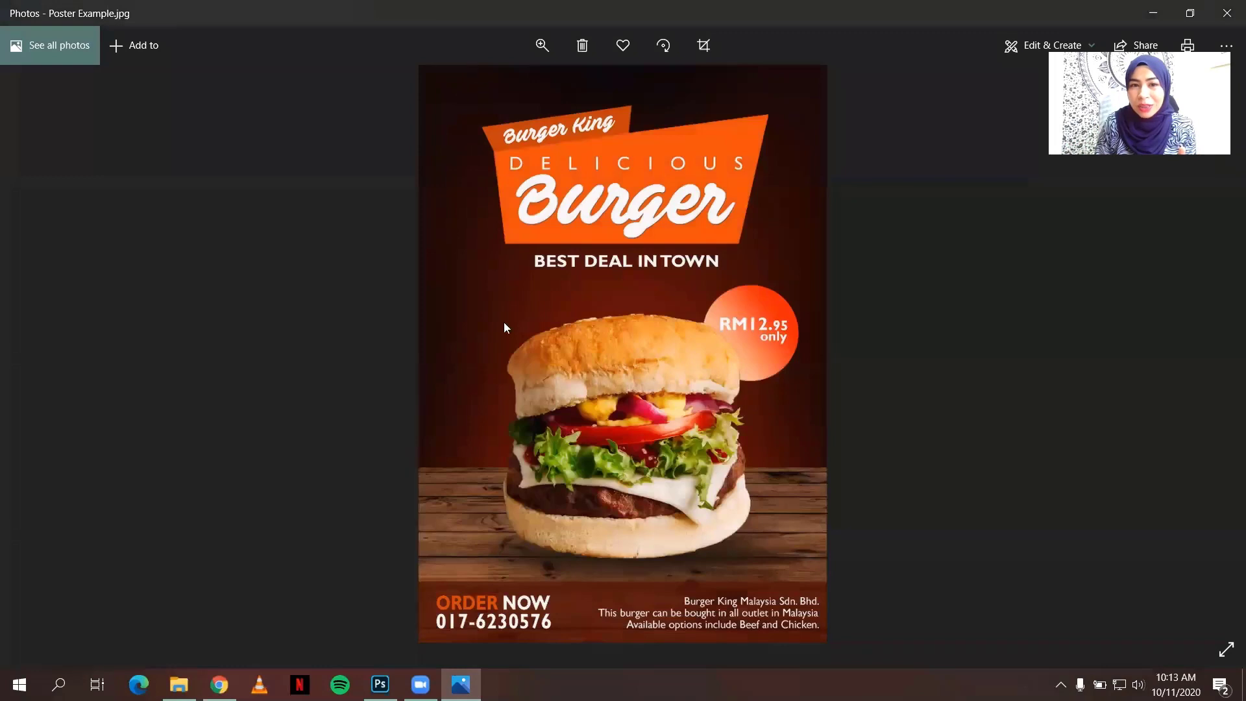
pyautogui.click(461, 684)
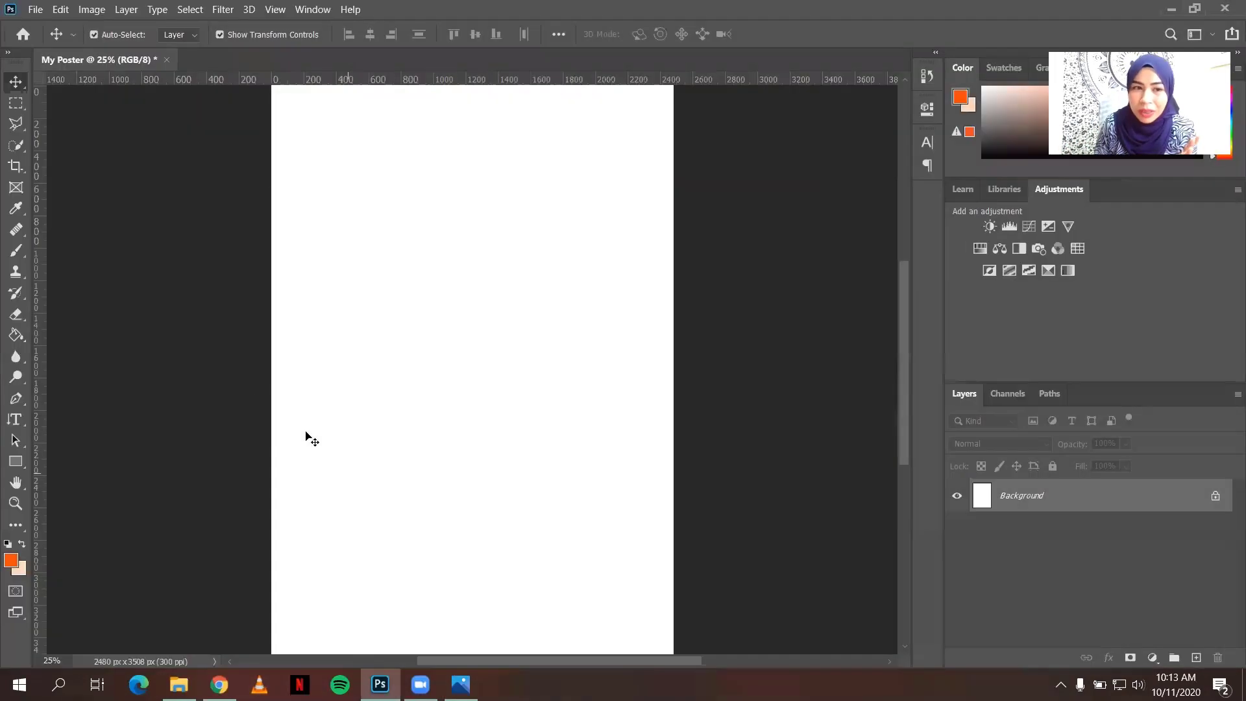
# - Place two vertical margin guides on the canvas, at about 380 px and 2150 px
pyautogui.moveTo(37, 229); pyautogui.dragTo(620, 303)
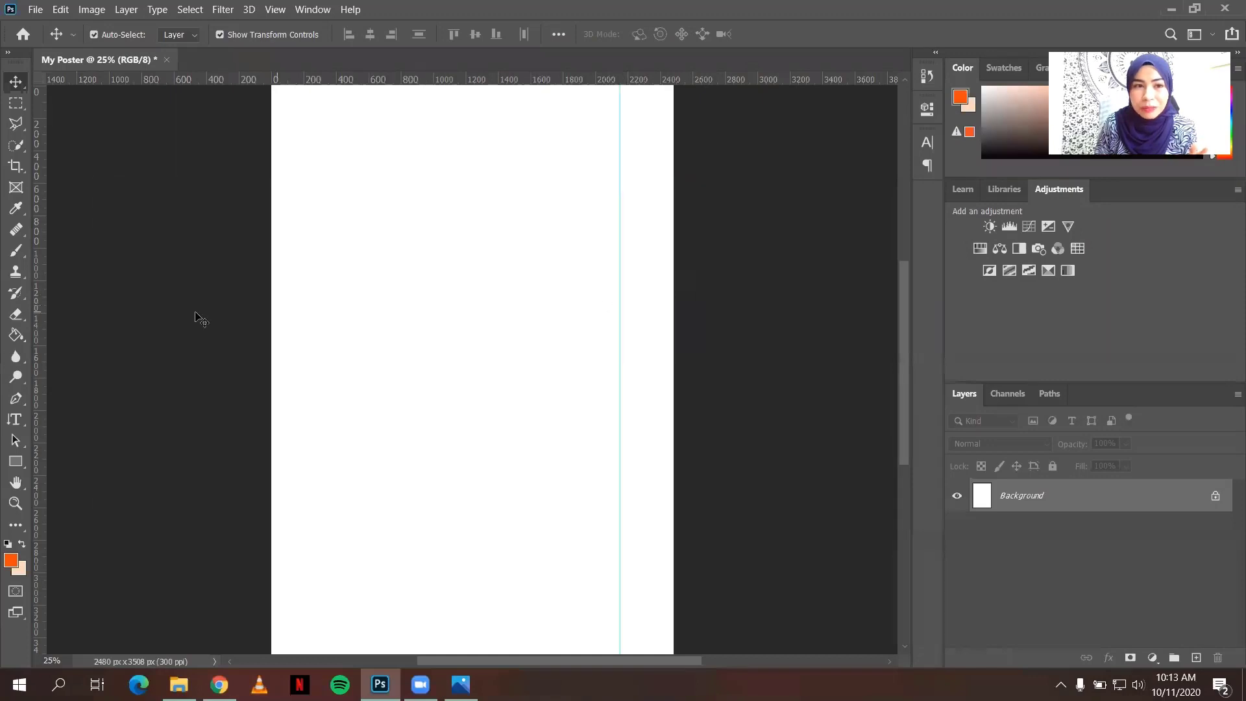
pyautogui.moveTo(36, 238); pyautogui.dragTo(334, 245)
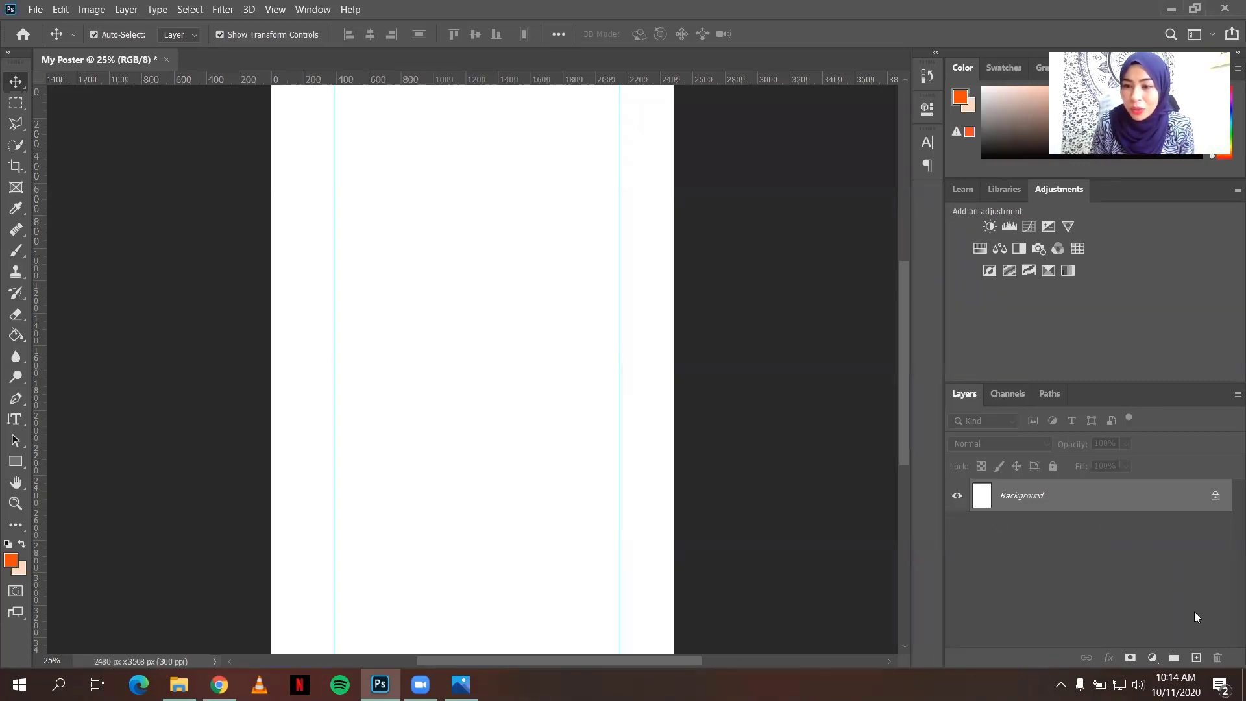
# - Add a new layer above the Background and name it Shape
pyautogui.click(1197, 659)
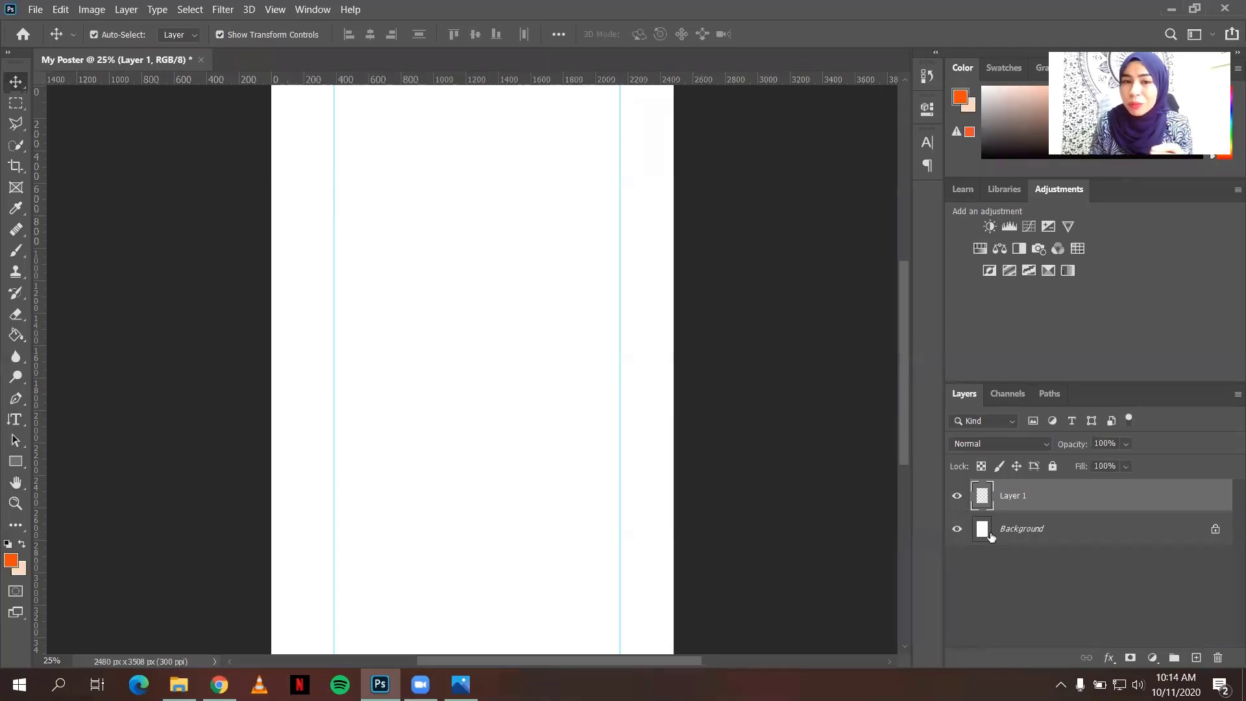
pyautogui.doubleClick(1024, 500)
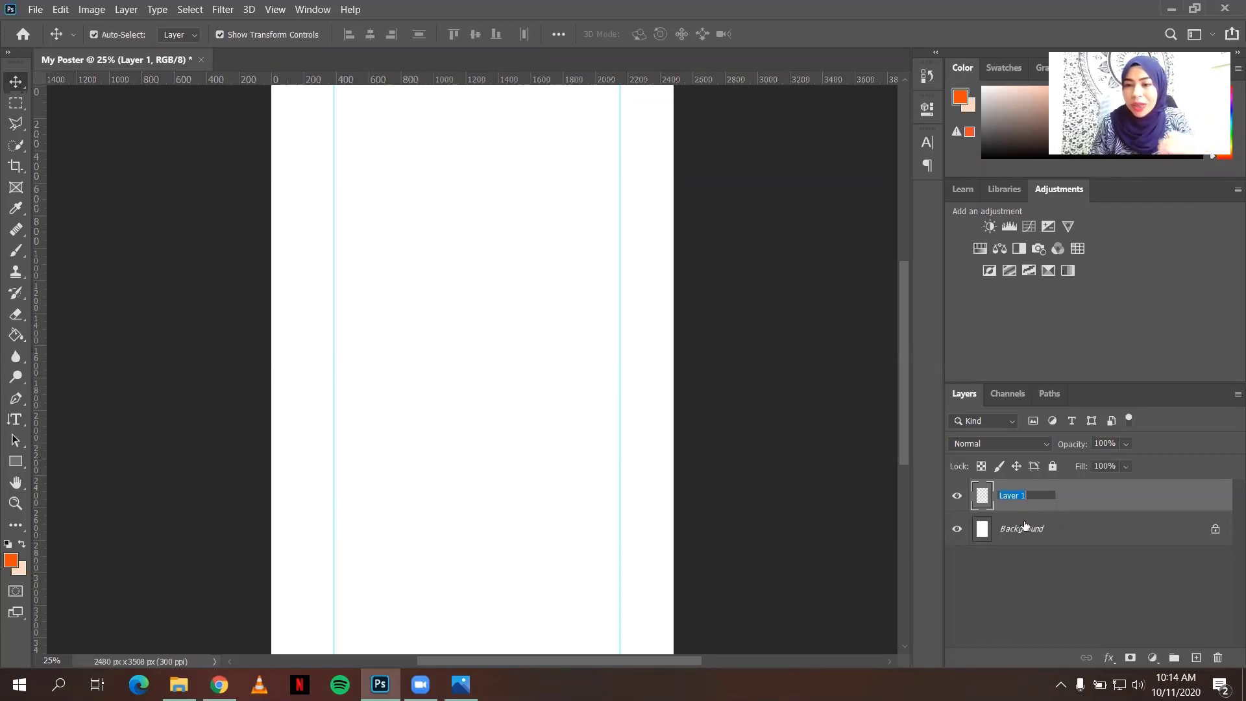
pyautogui.write('Shape')
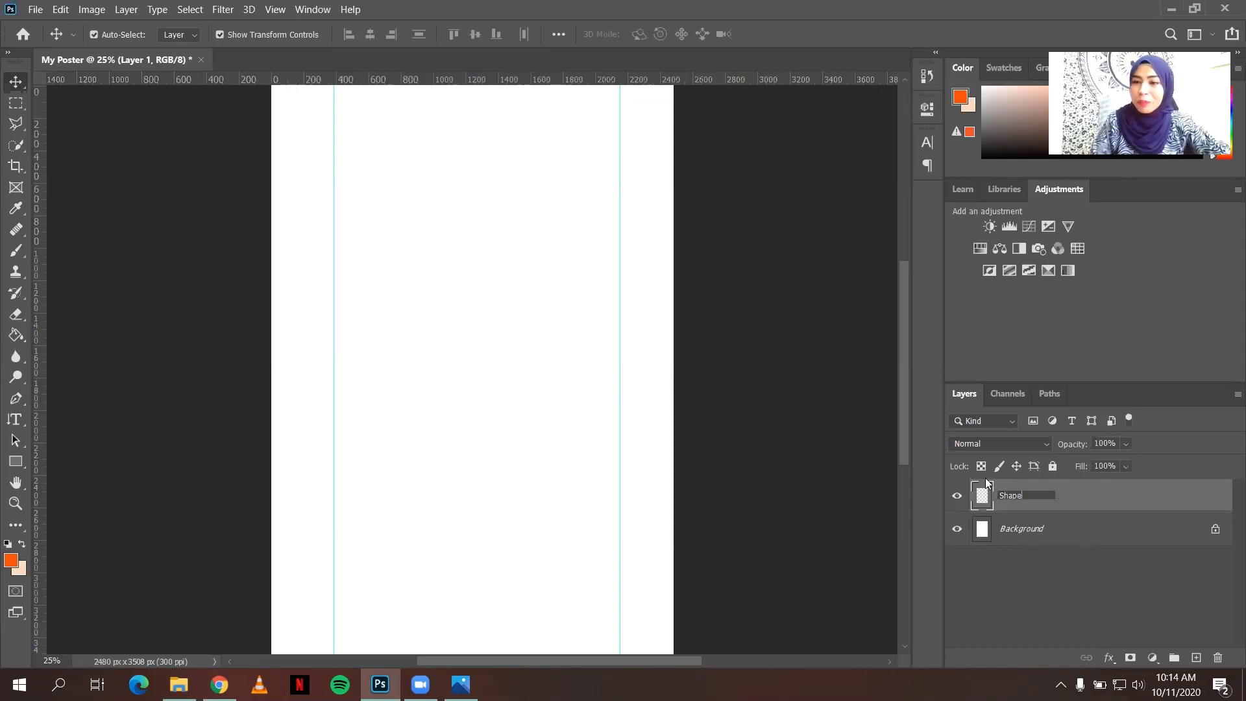
pyautogui.click(1055, 558)
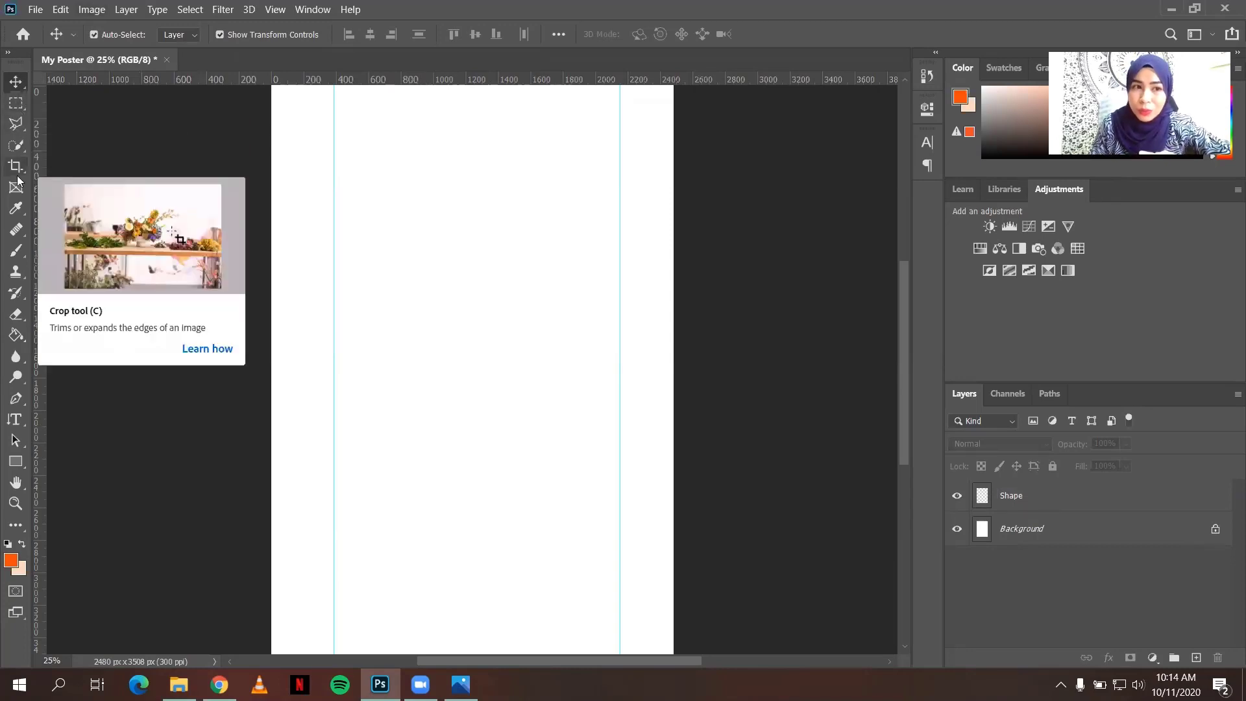
# - Try out a rectangular marquee selection between the two guides and clear it
pyautogui.click(22, 103)
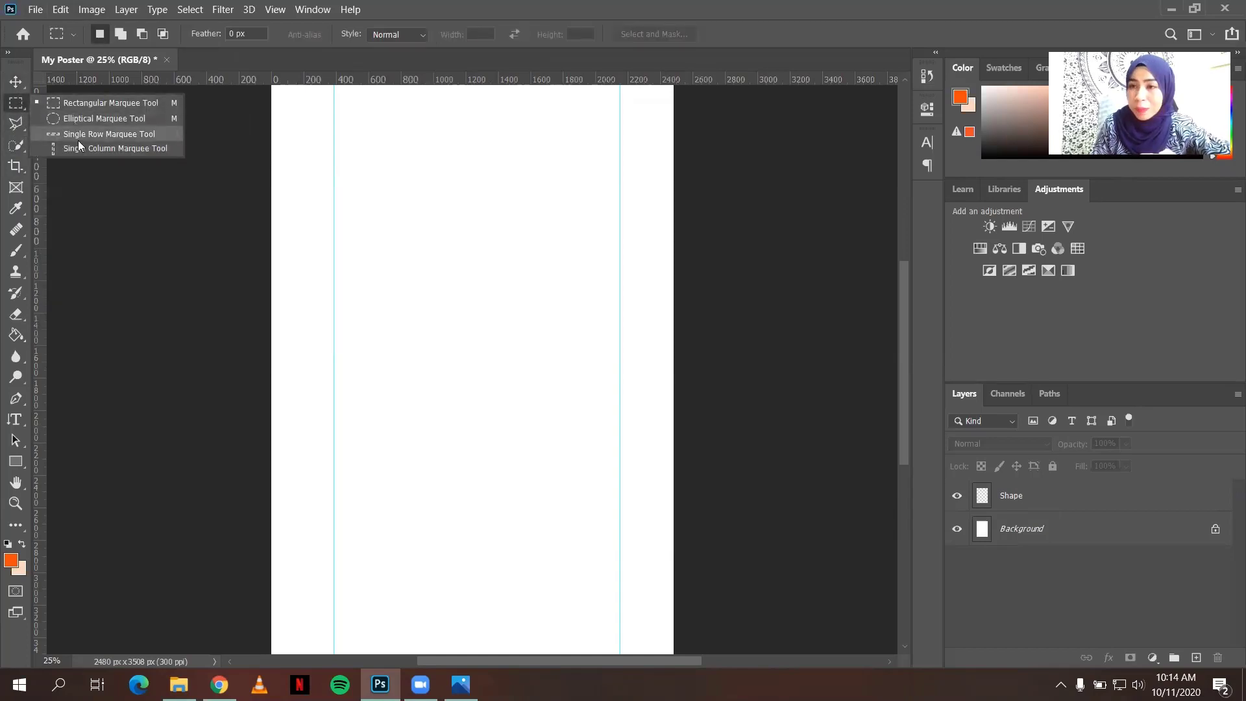
pyautogui.click(57, 105)
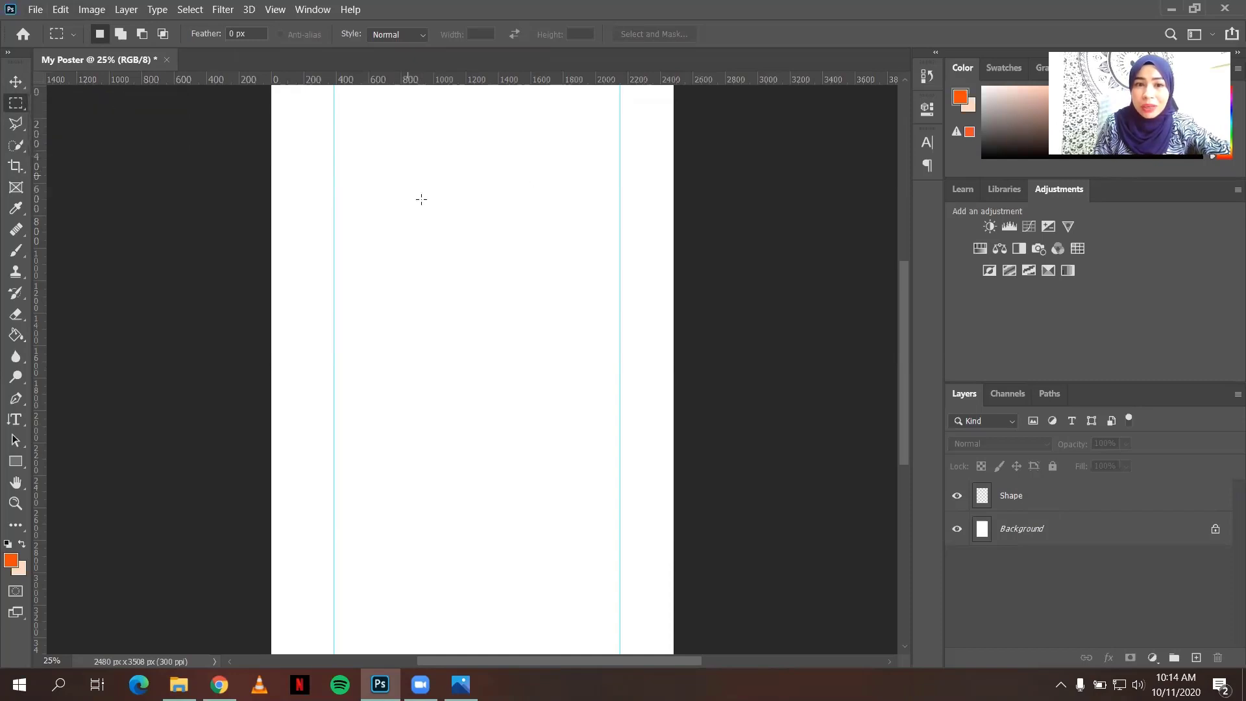
pyautogui.moveTo(404, 170); pyautogui.dragTo(544, 261)
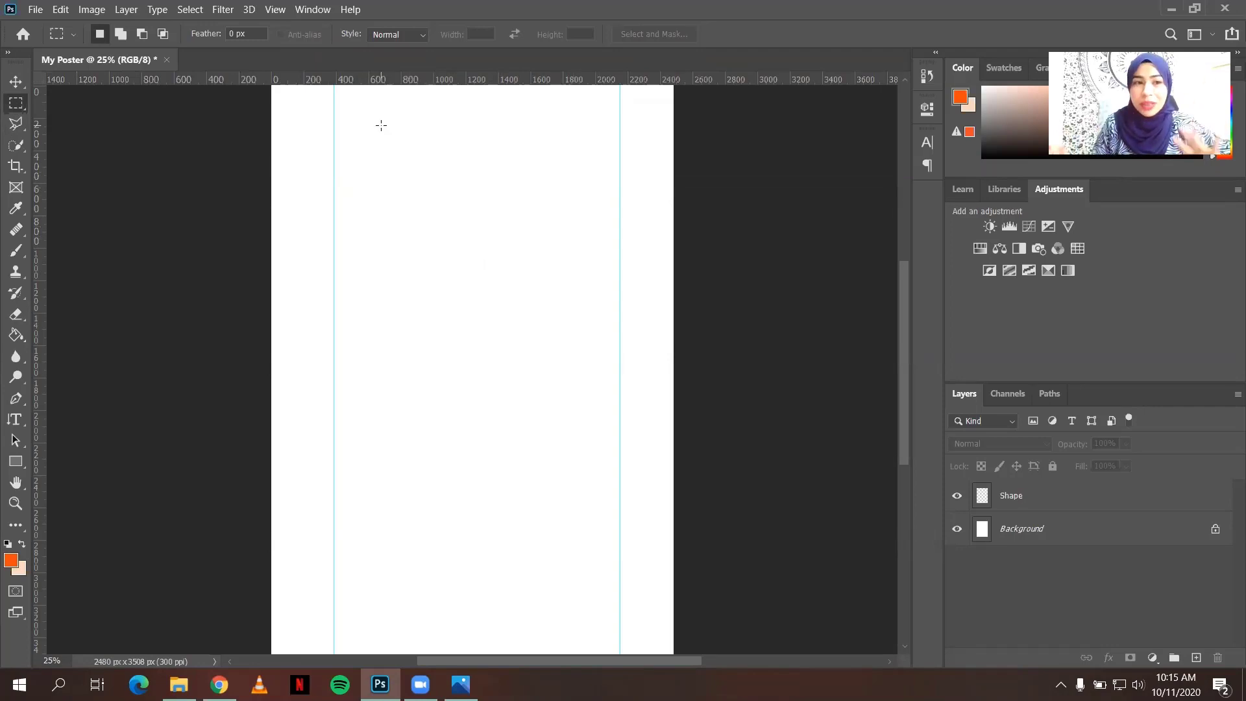
pyautogui.rightClick(16, 108)
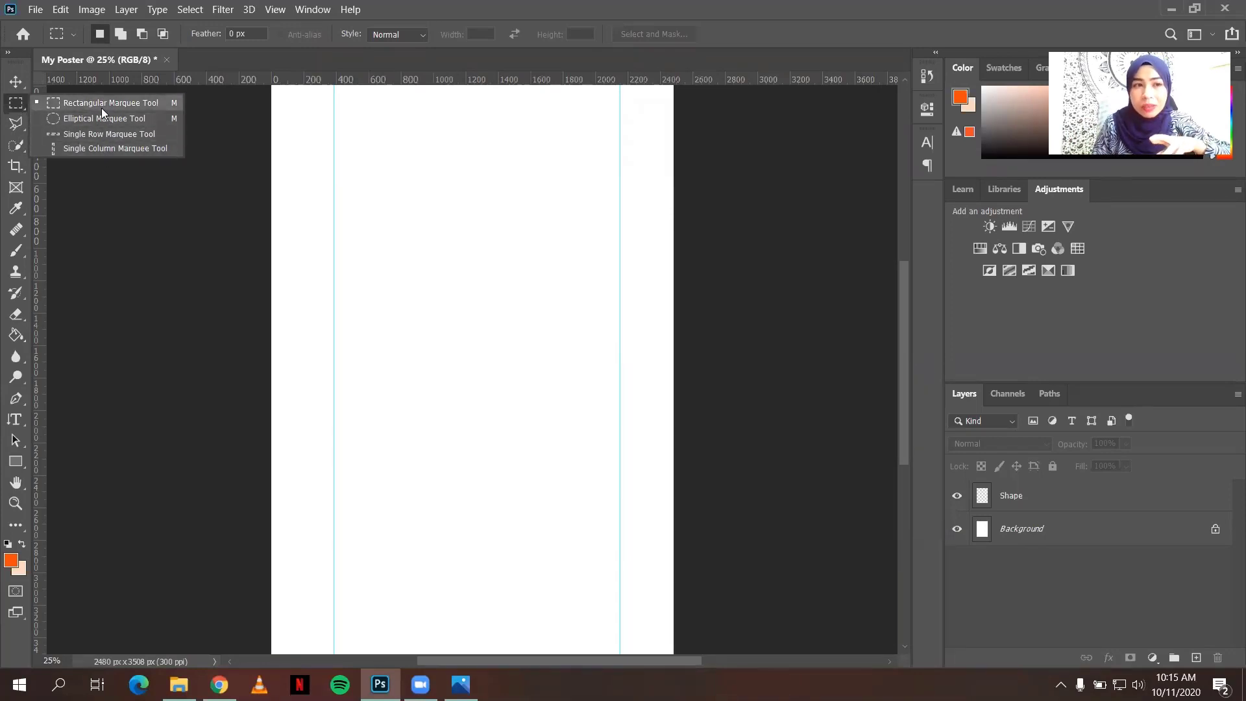
pyautogui.click(101, 106)
# - Draw a freehand heart-shaped selection near the middle of the canvas with the Lasso tool and deselect it
pyautogui.click(13, 128)
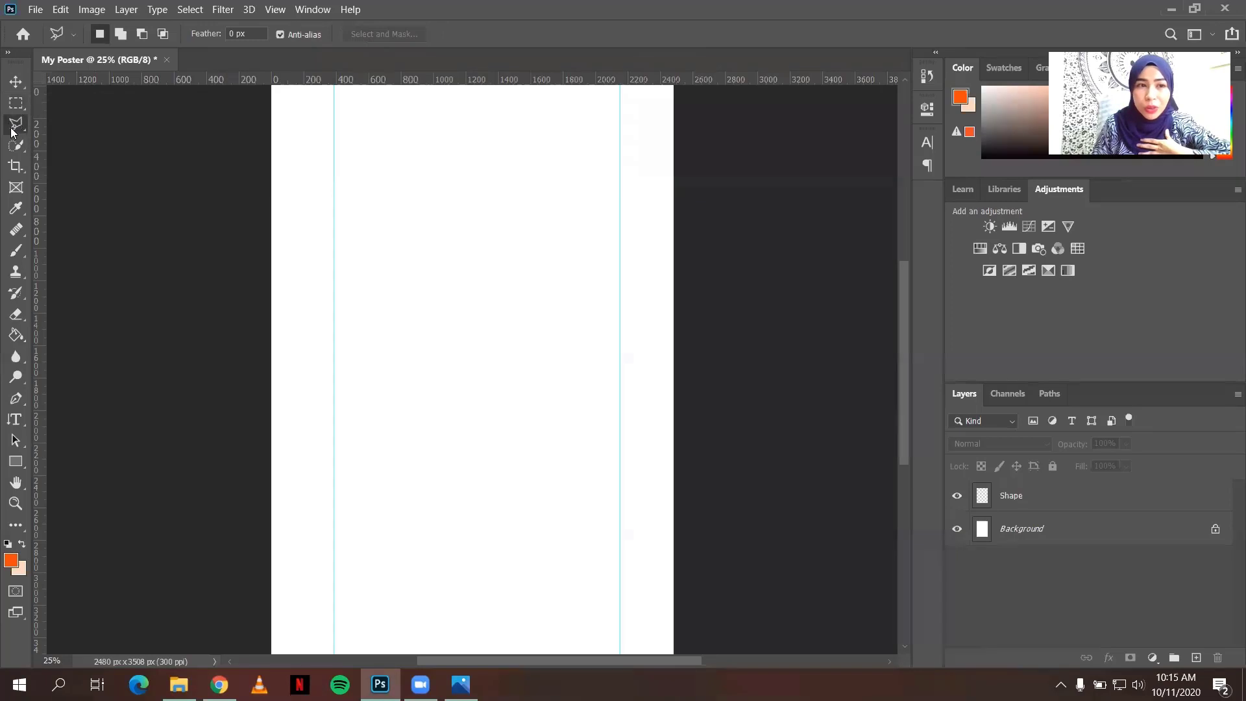
pyautogui.rightClick(13, 131)
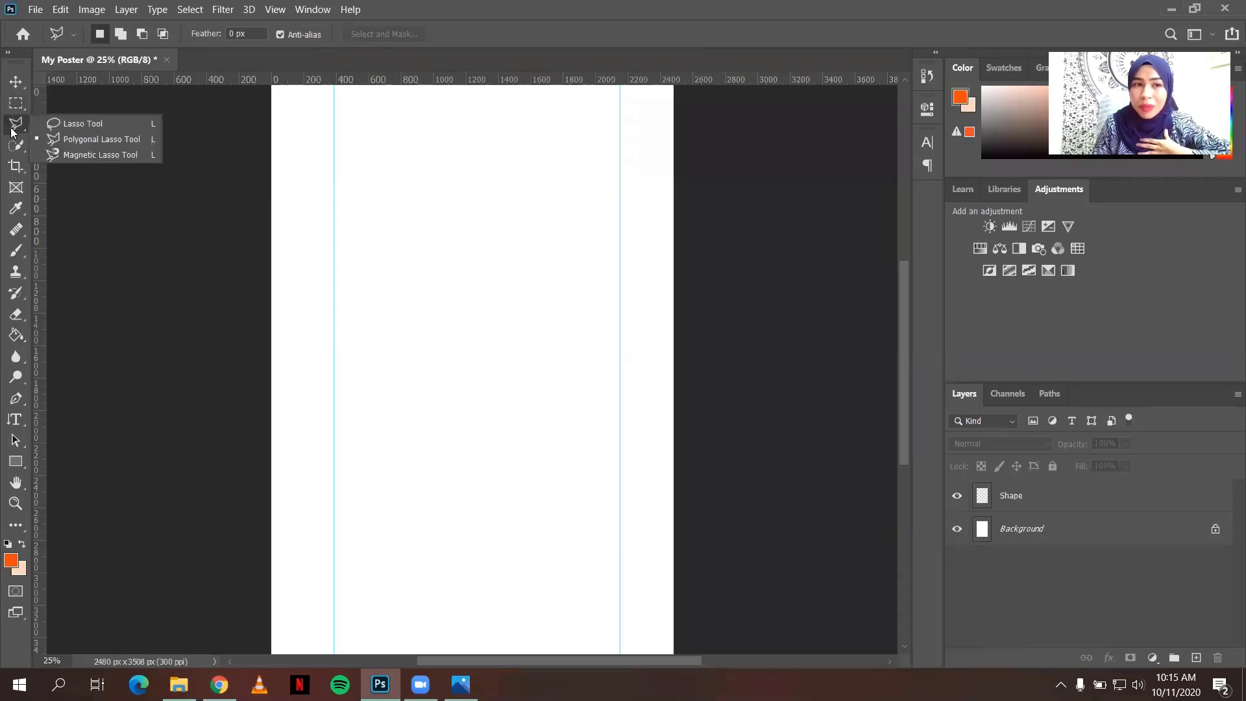
pyautogui.click(71, 124)
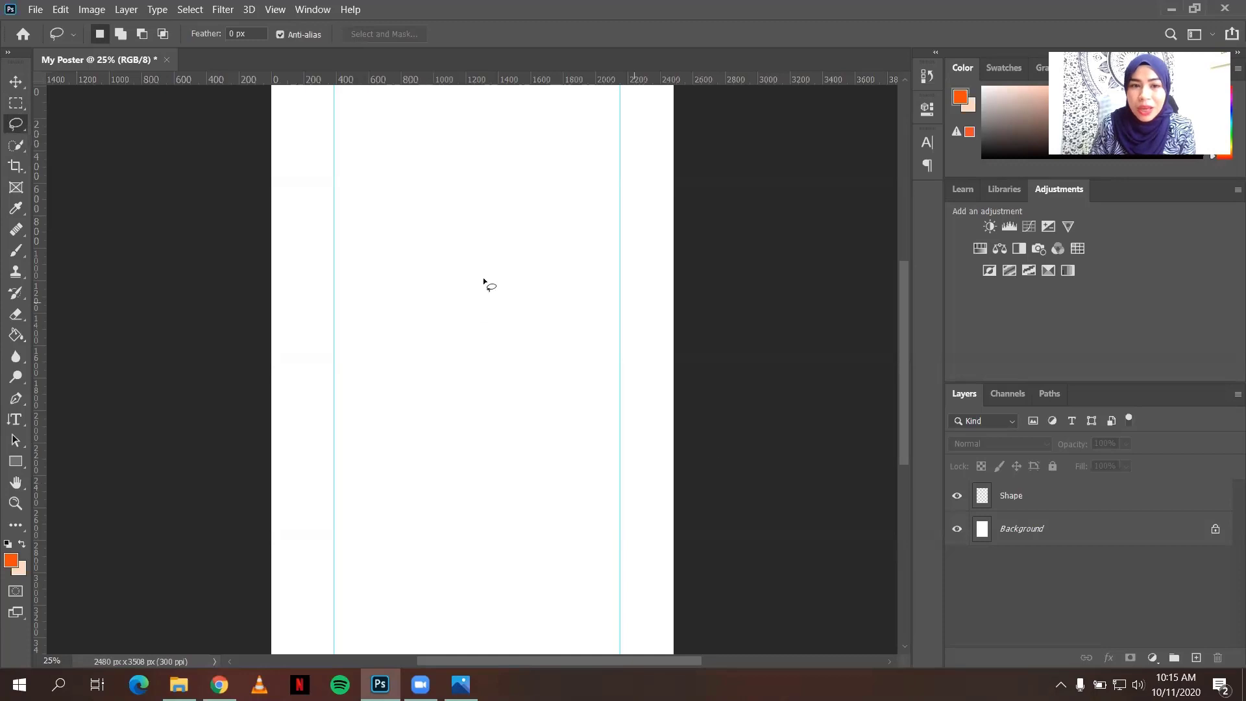
pyautogui.moveTo(454, 235)
pyautogui.mouseDown()
pyautogui.moveTo(522, 246)
pyautogui.moveTo(464, 331)
pyautogui.moveTo(416, 263)
pyautogui.moveTo(427, 237)
pyautogui.moveTo(456, 251)
pyautogui.moveTo(454, 298)
pyautogui.mouseUp()
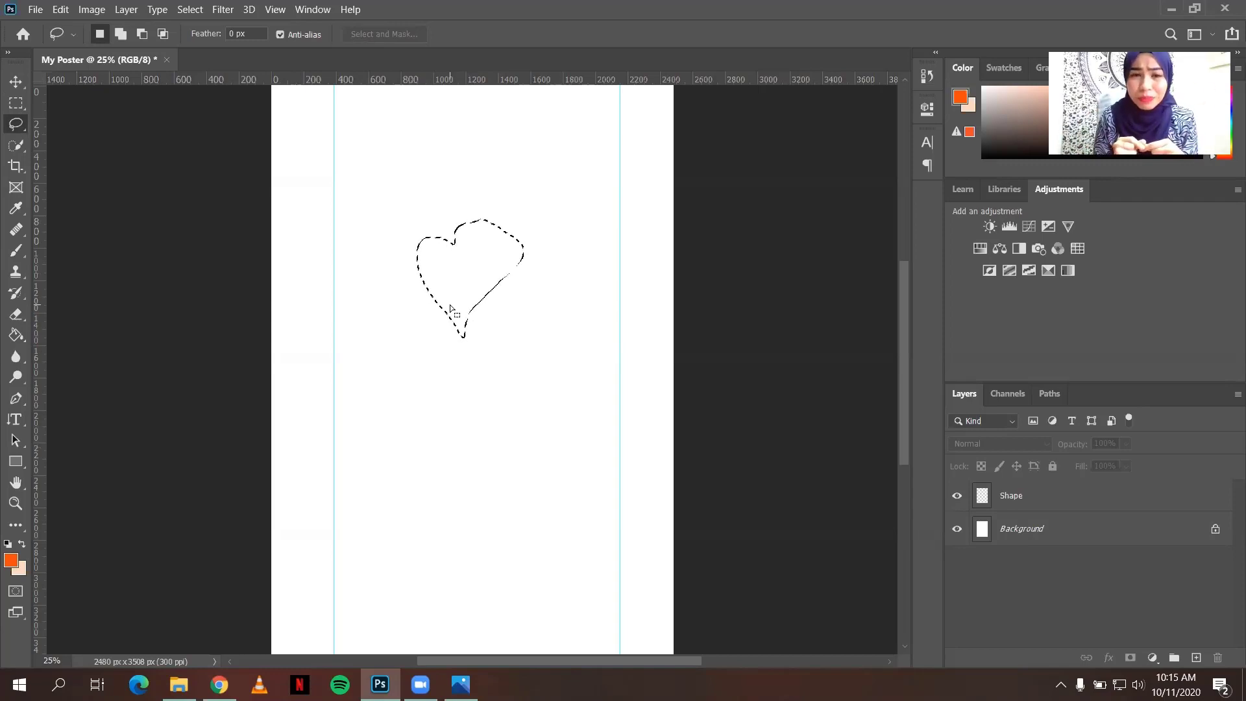
pyautogui.click(235, 225)
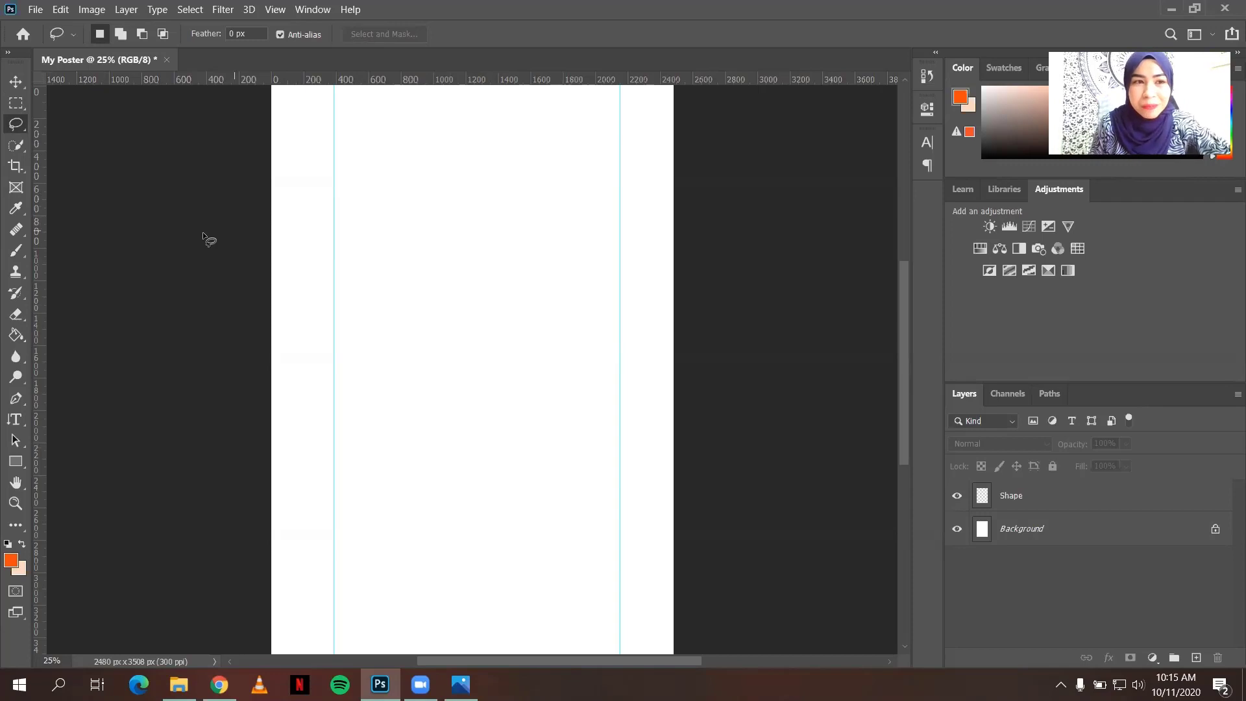
# - Outline a four-sided polygonal lasso selection with a slanted upper edge spanning the two guides and a shorter horizontal lower edge
pyautogui.rightClick(18, 127)
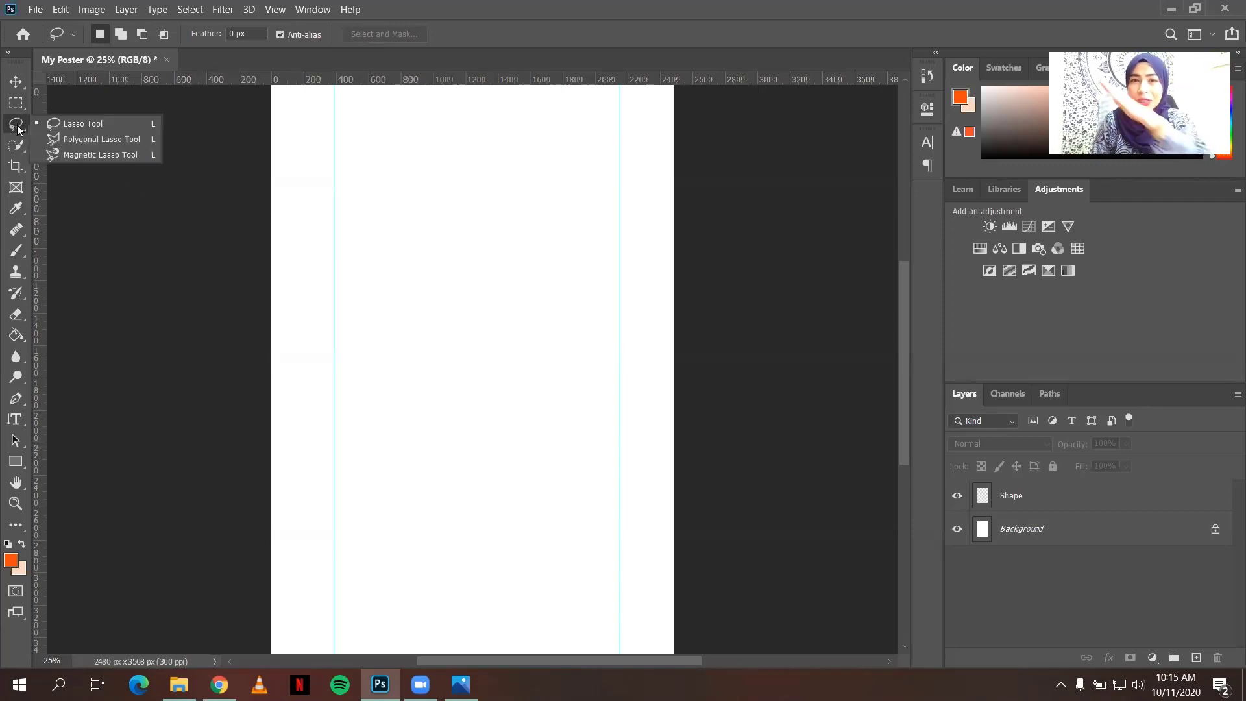
pyautogui.click(97, 140)
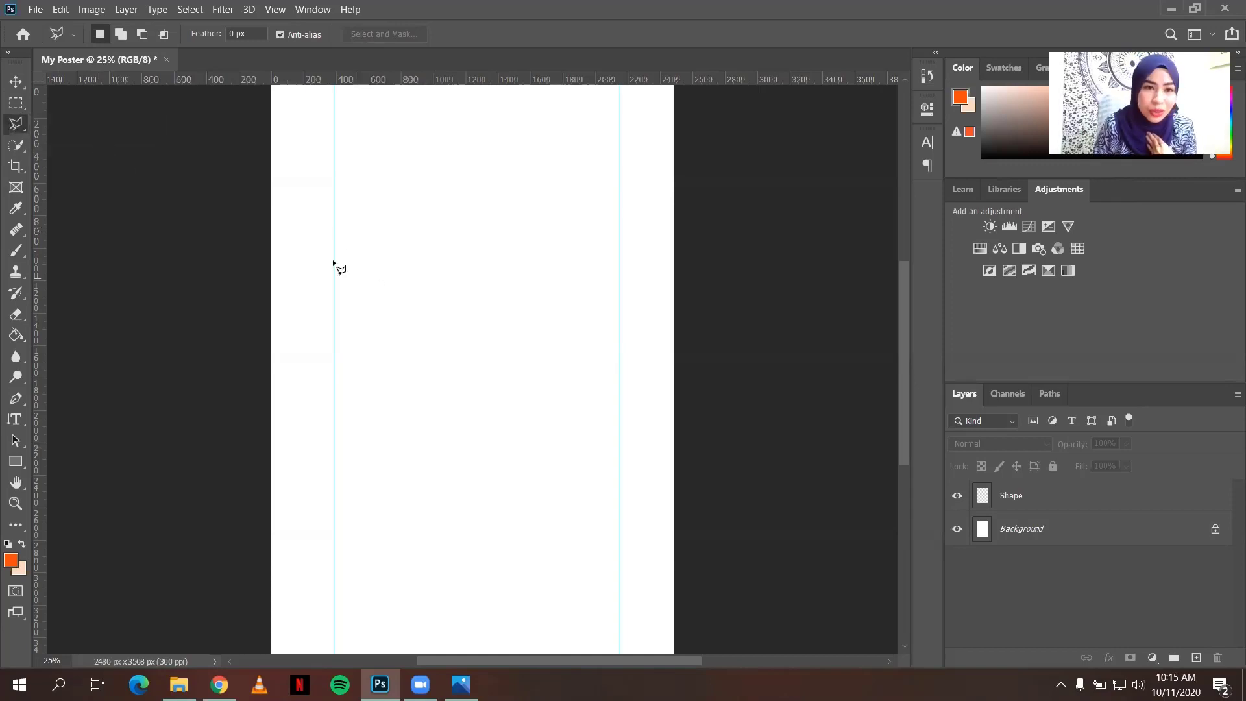
pyautogui.click(334, 214)
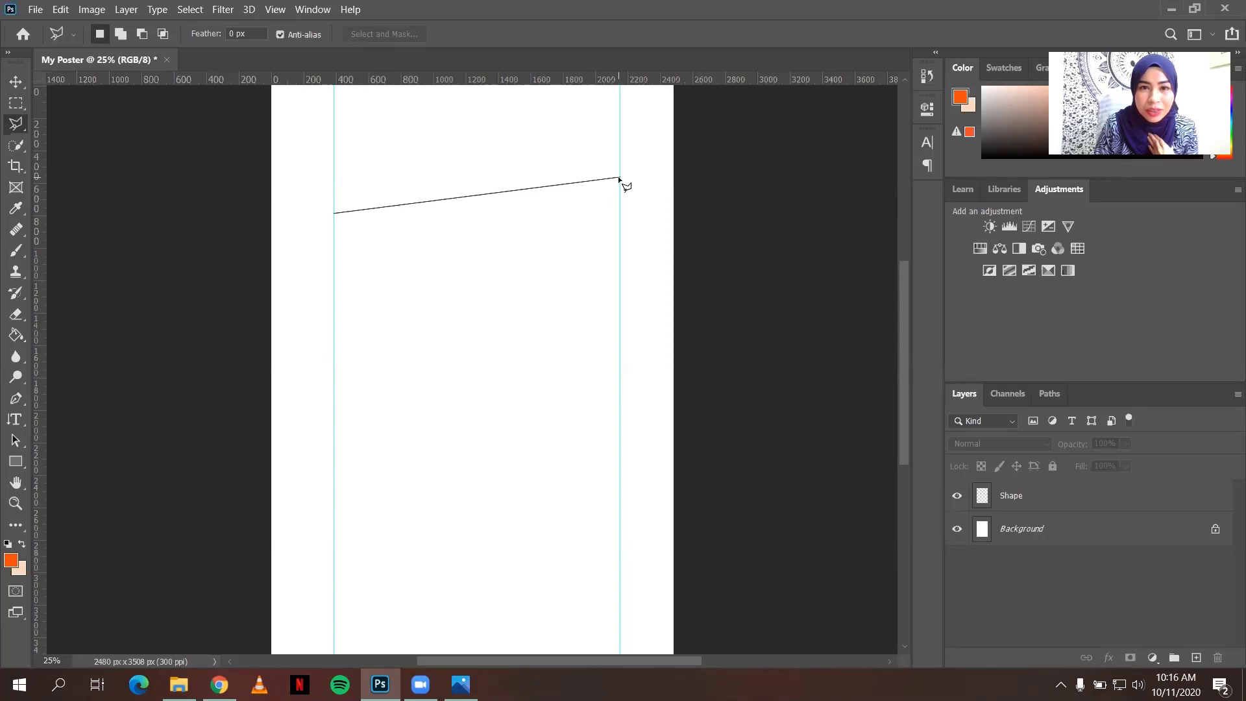
pyautogui.click(619, 177)
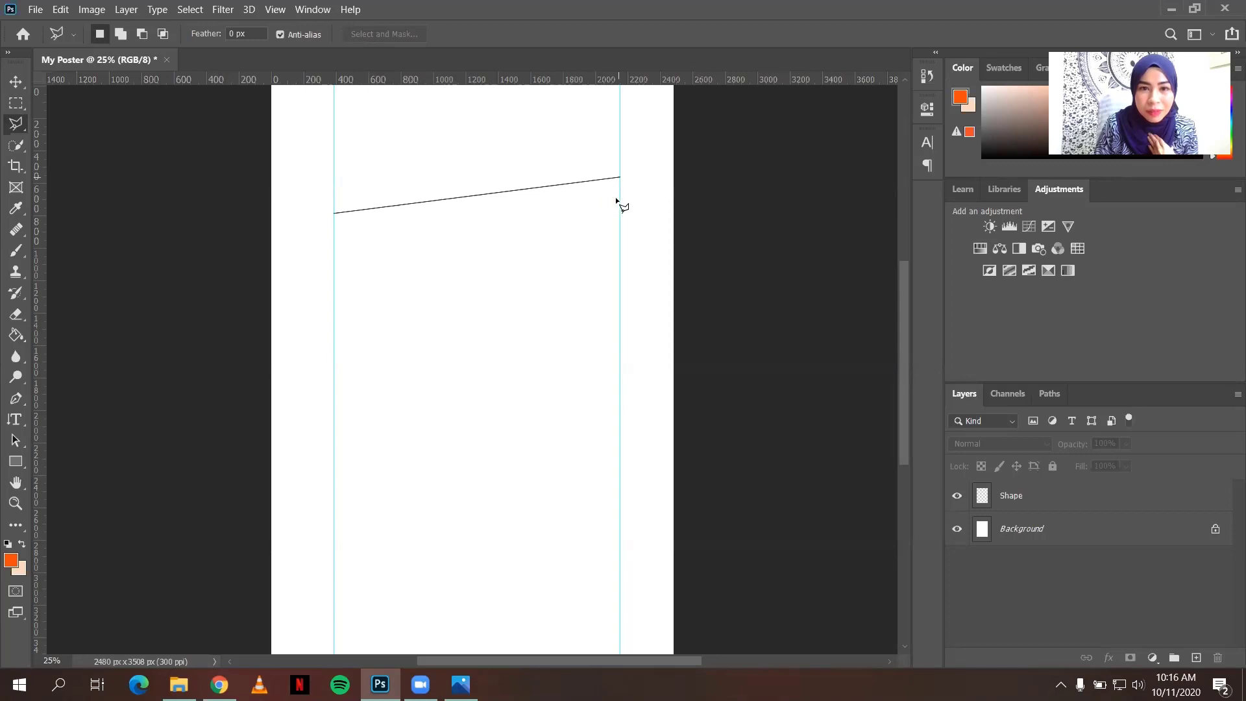
pyautogui.click(556, 278)
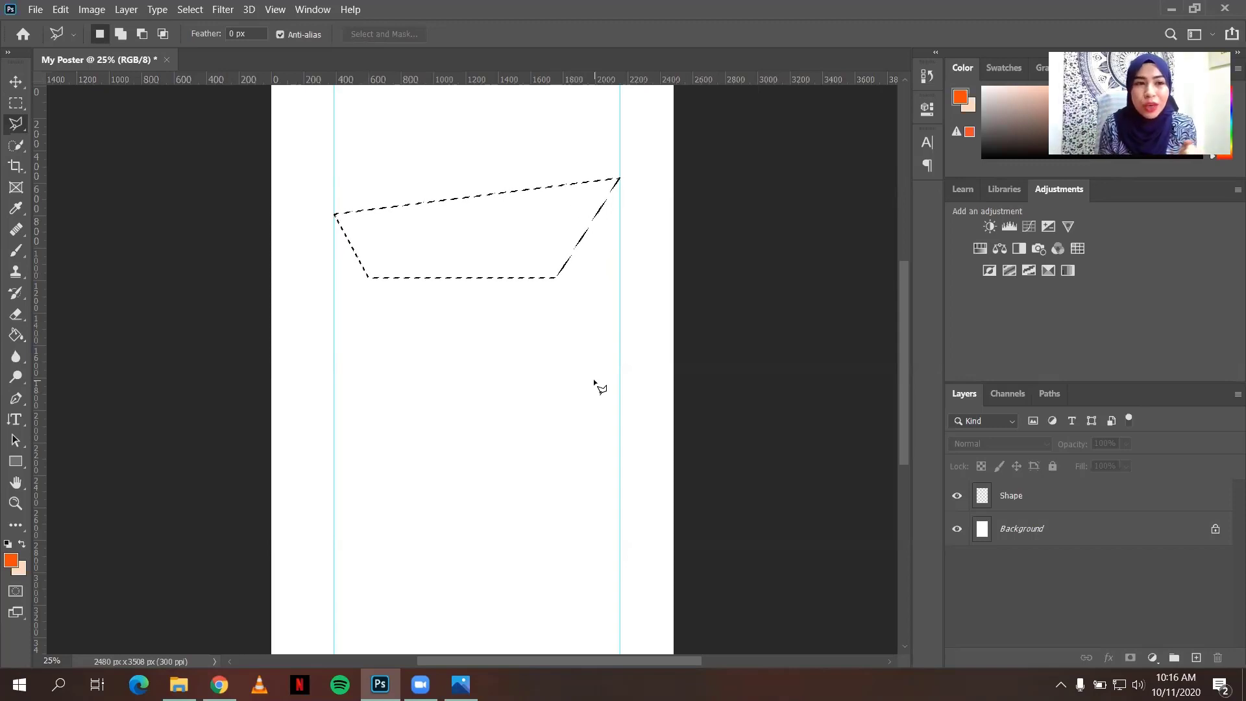
# - Choose the Paint Bucket tool and set the foreground colour to orange #f64702
pyautogui.click(16, 340)
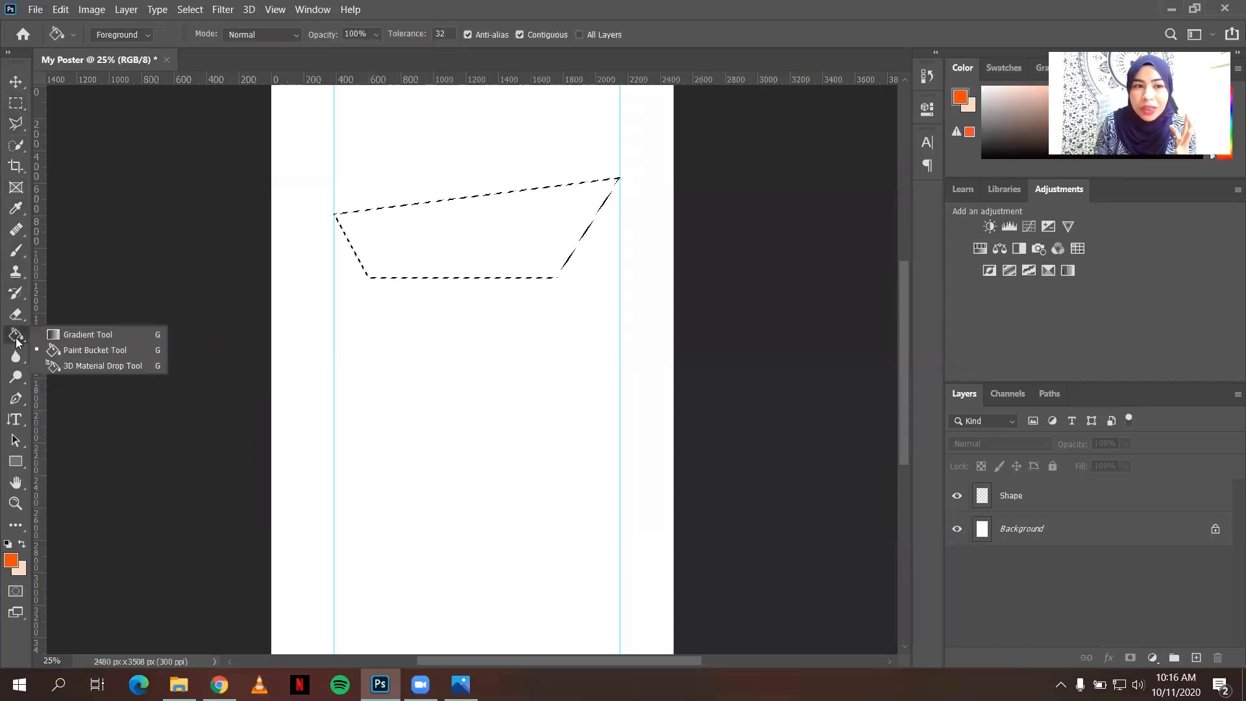
pyautogui.click(79, 350)
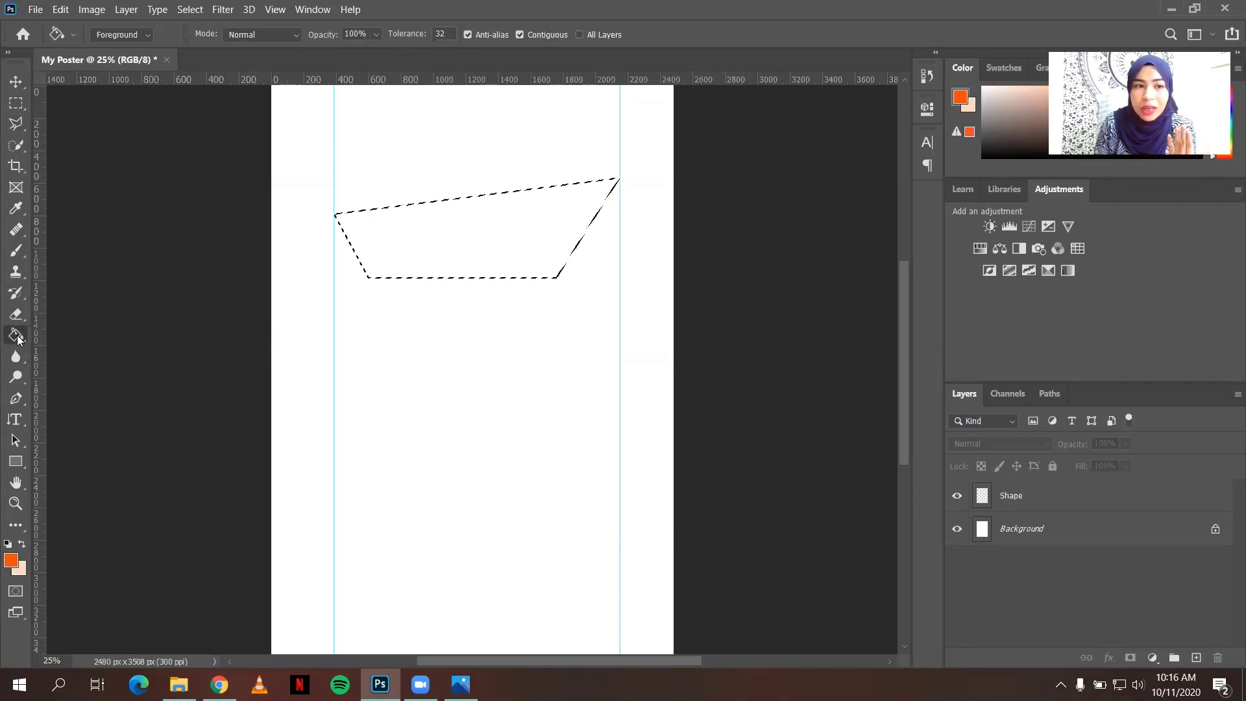
pyautogui.click(9, 561)
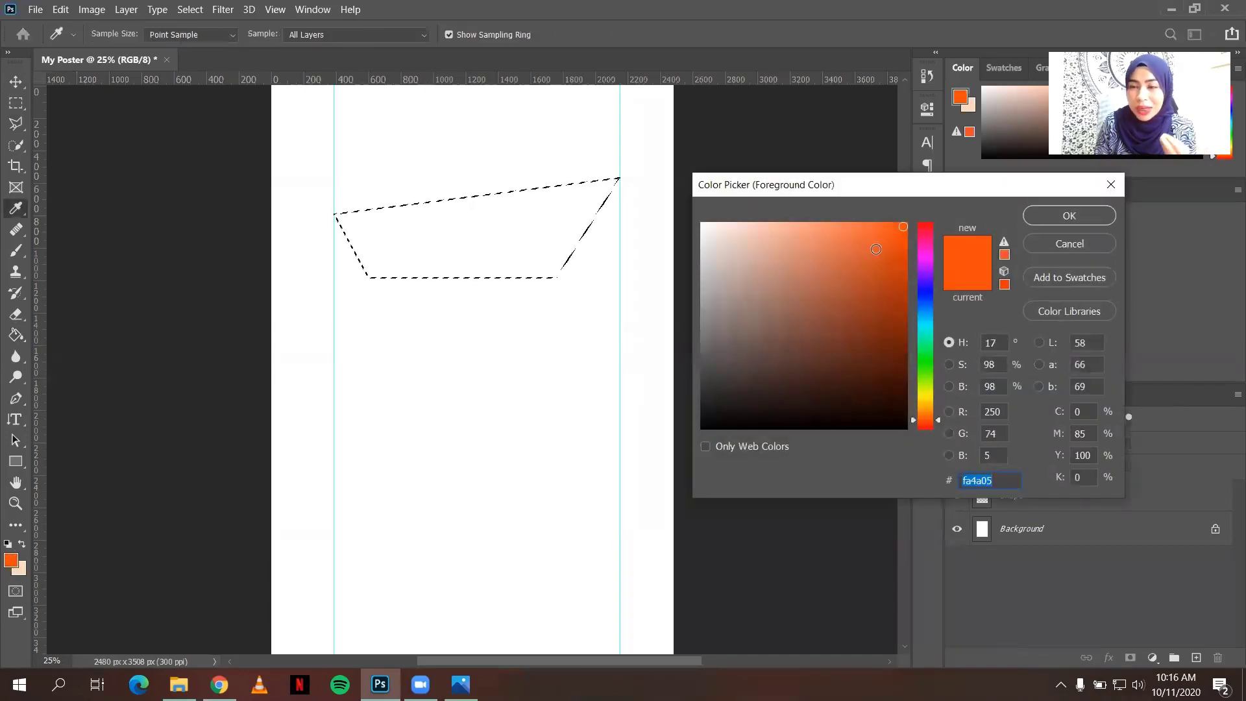
pyautogui.click(923, 362)
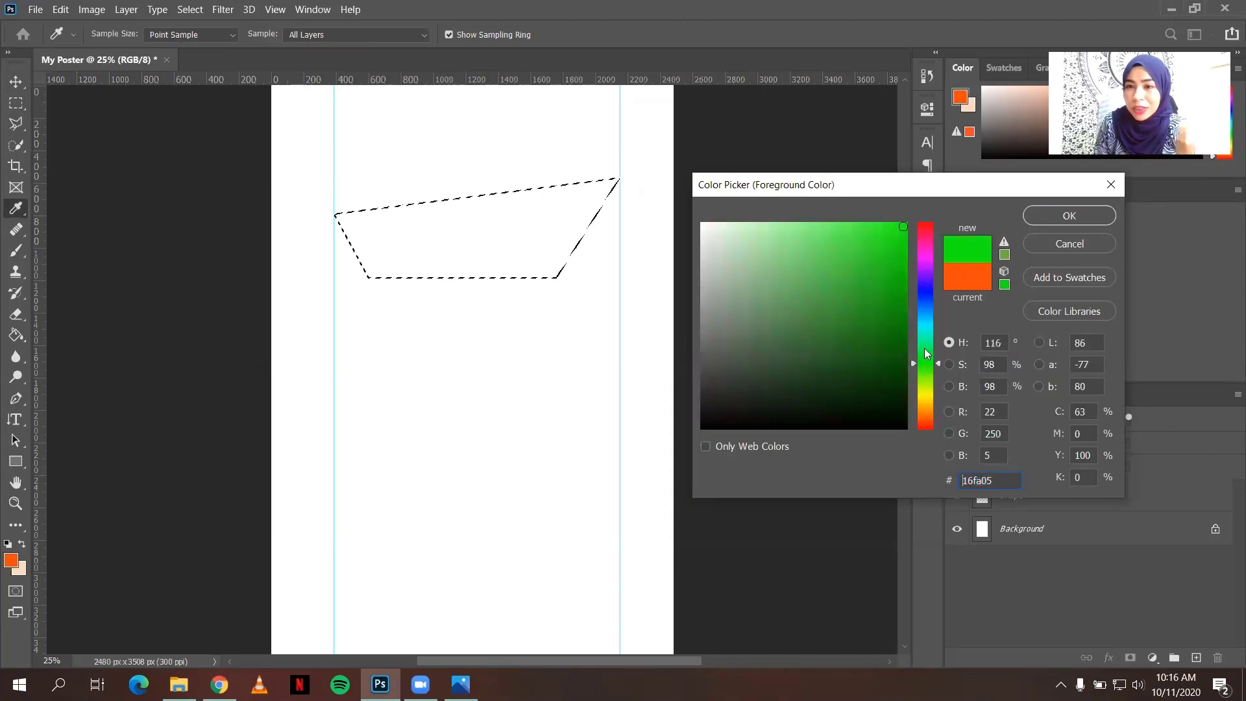
pyautogui.click(929, 412)
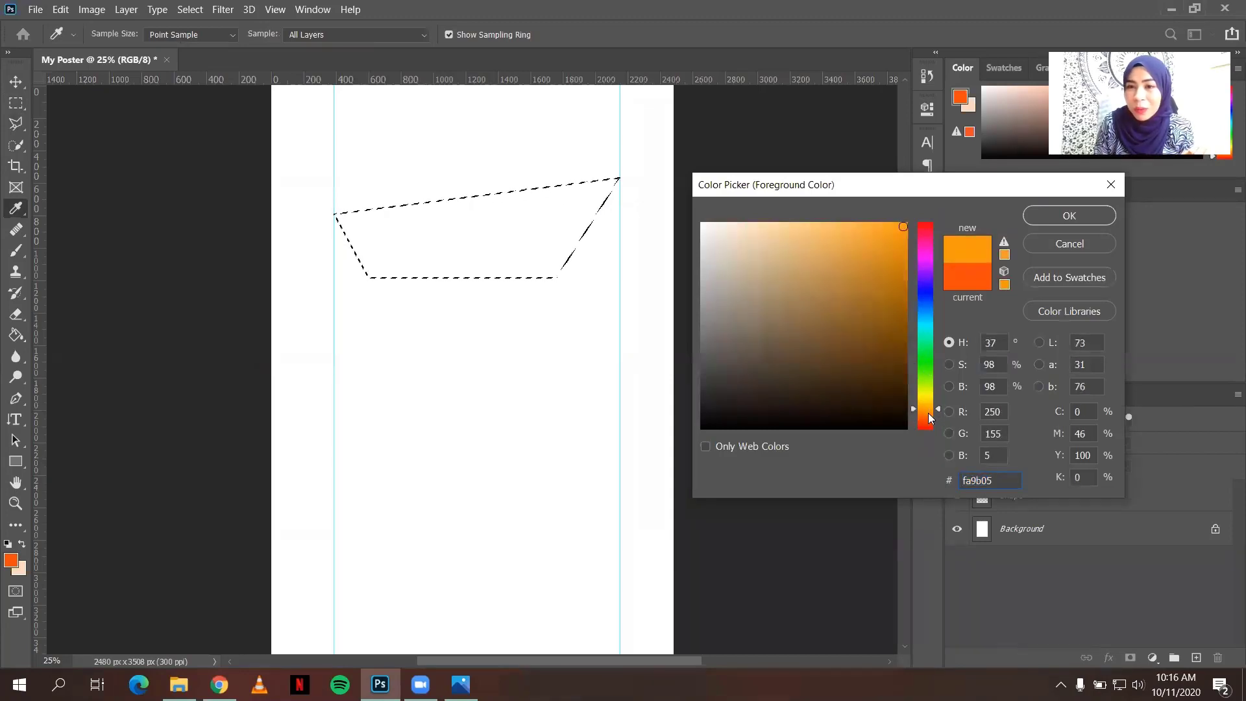
pyautogui.click(902, 252)
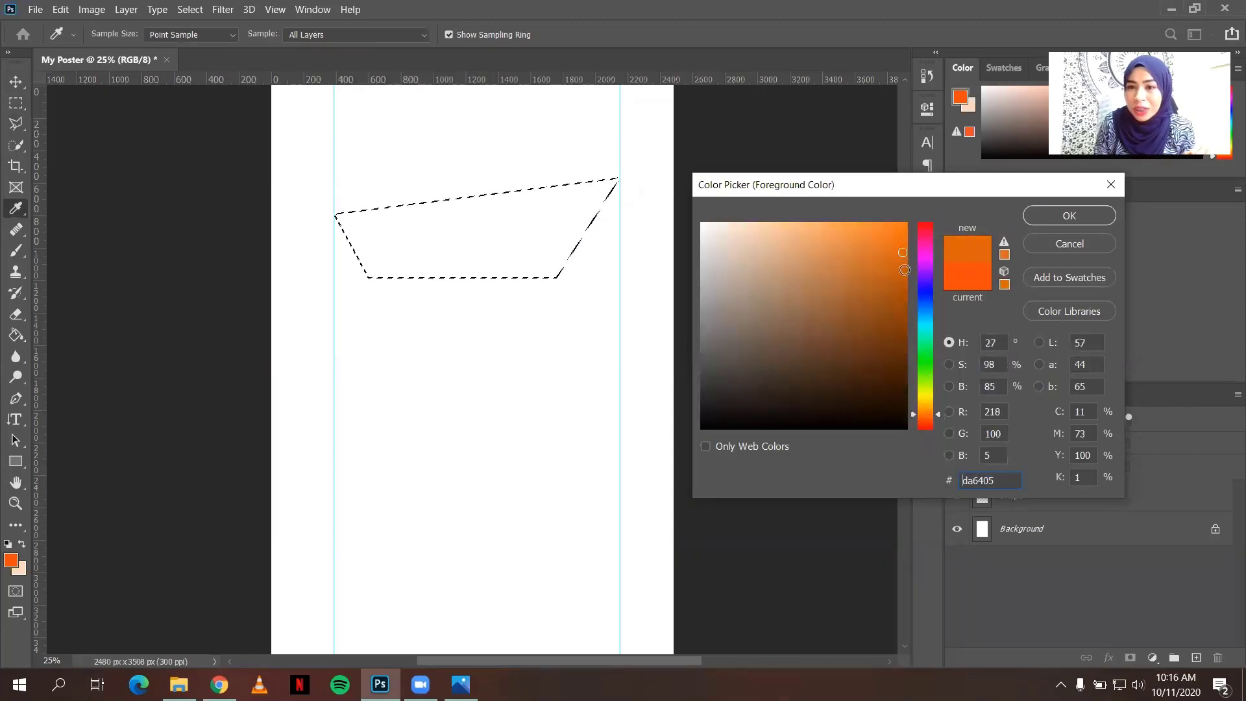
pyautogui.click(929, 408)
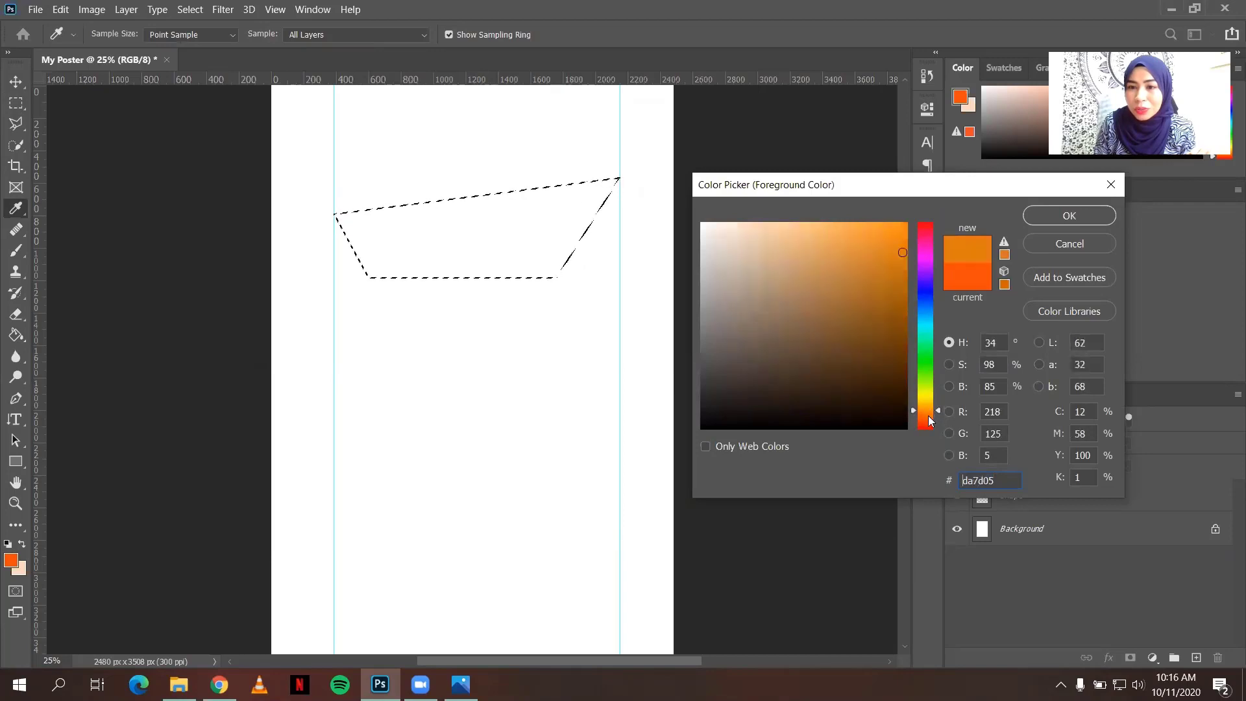
pyautogui.click(928, 415)
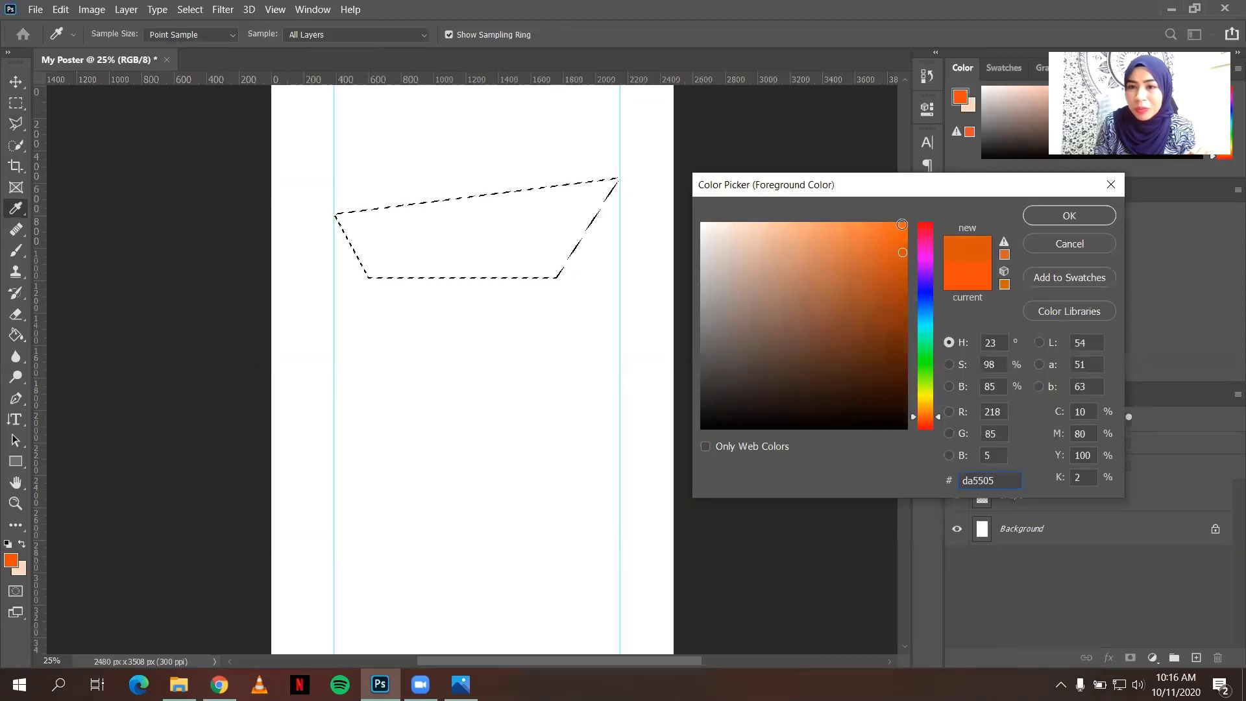
pyautogui.moveTo(903, 237); pyautogui.dragTo(906, 227)
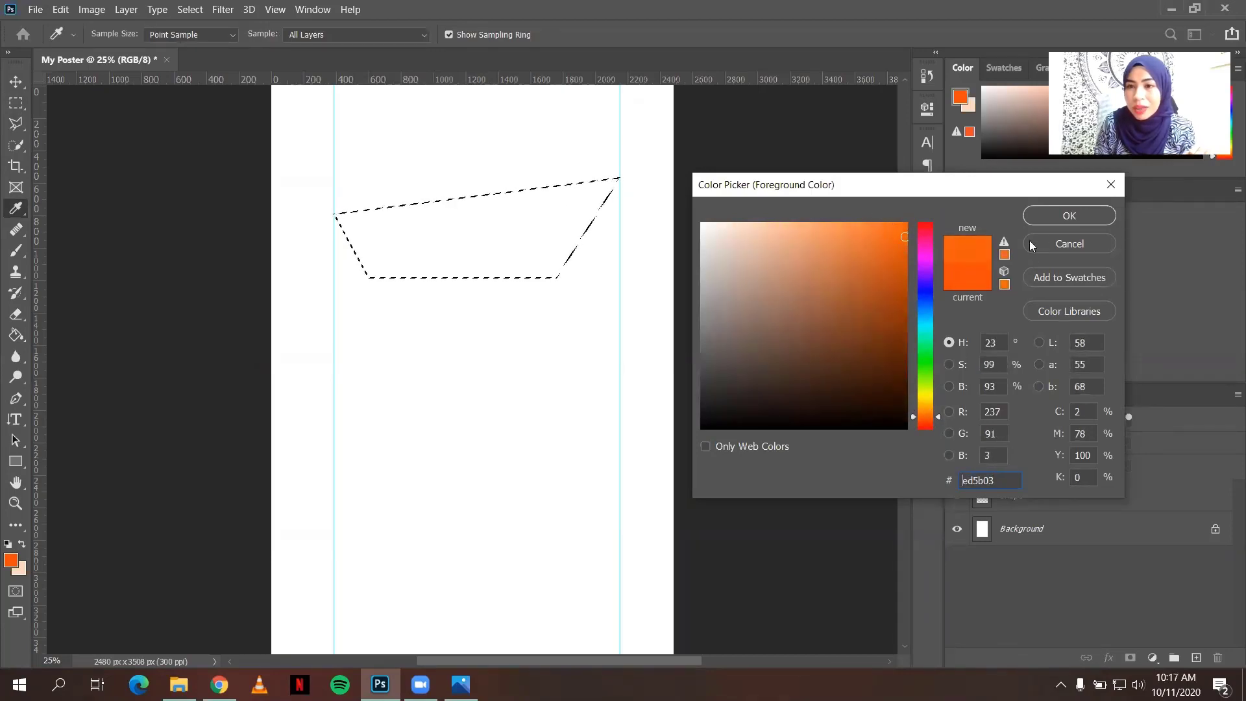
pyautogui.click(906, 245)
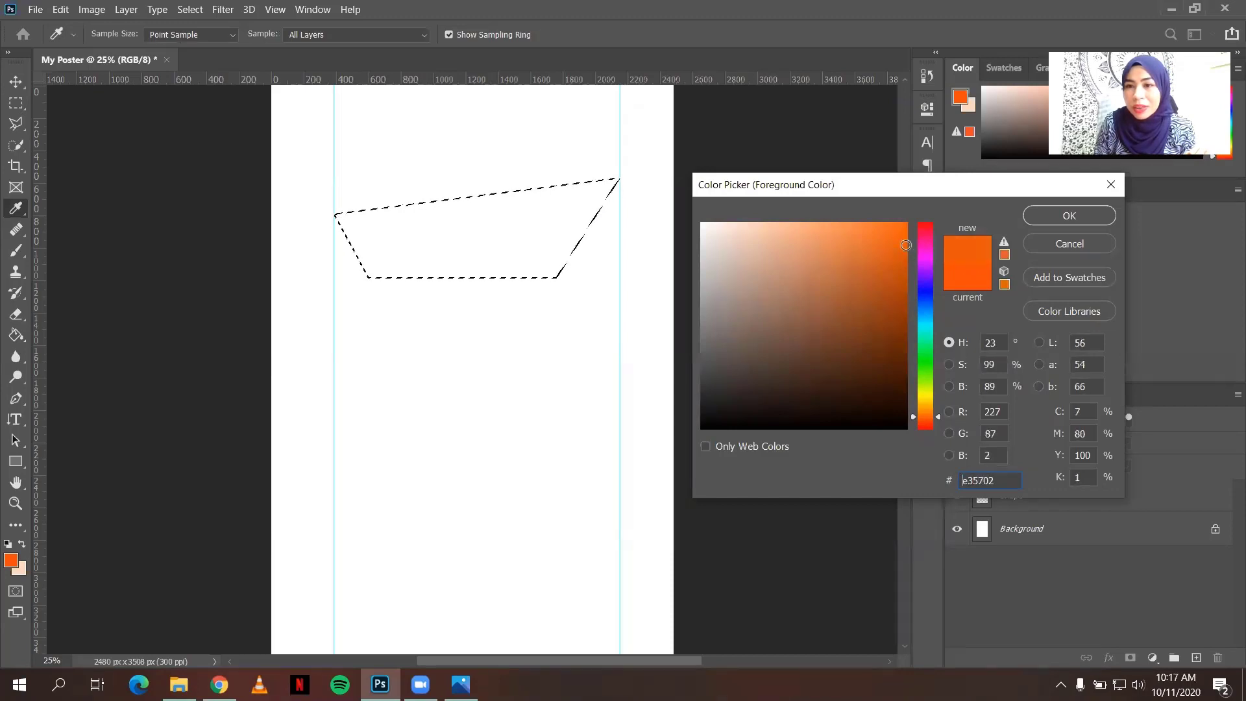
pyautogui.click(906, 233)
pyautogui.moveTo(900, 240); pyautogui.dragTo(893, 245)
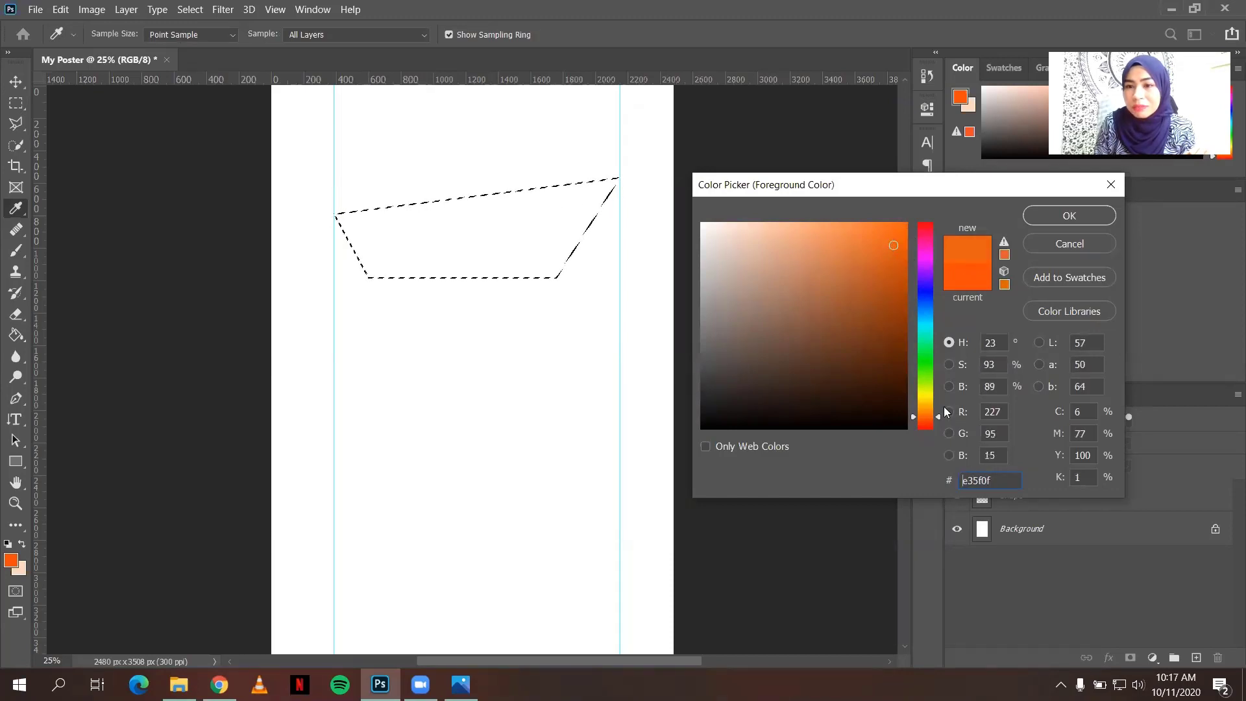
pyautogui.click(929, 419)
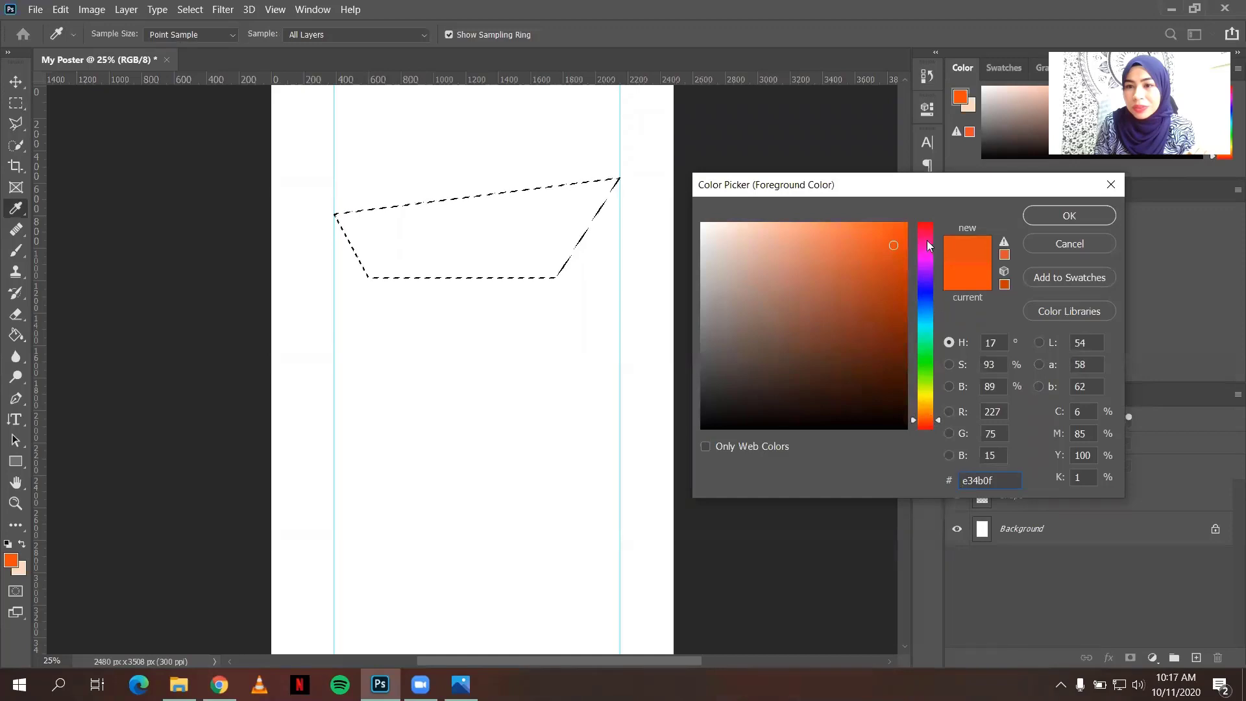
pyautogui.click(904, 224)
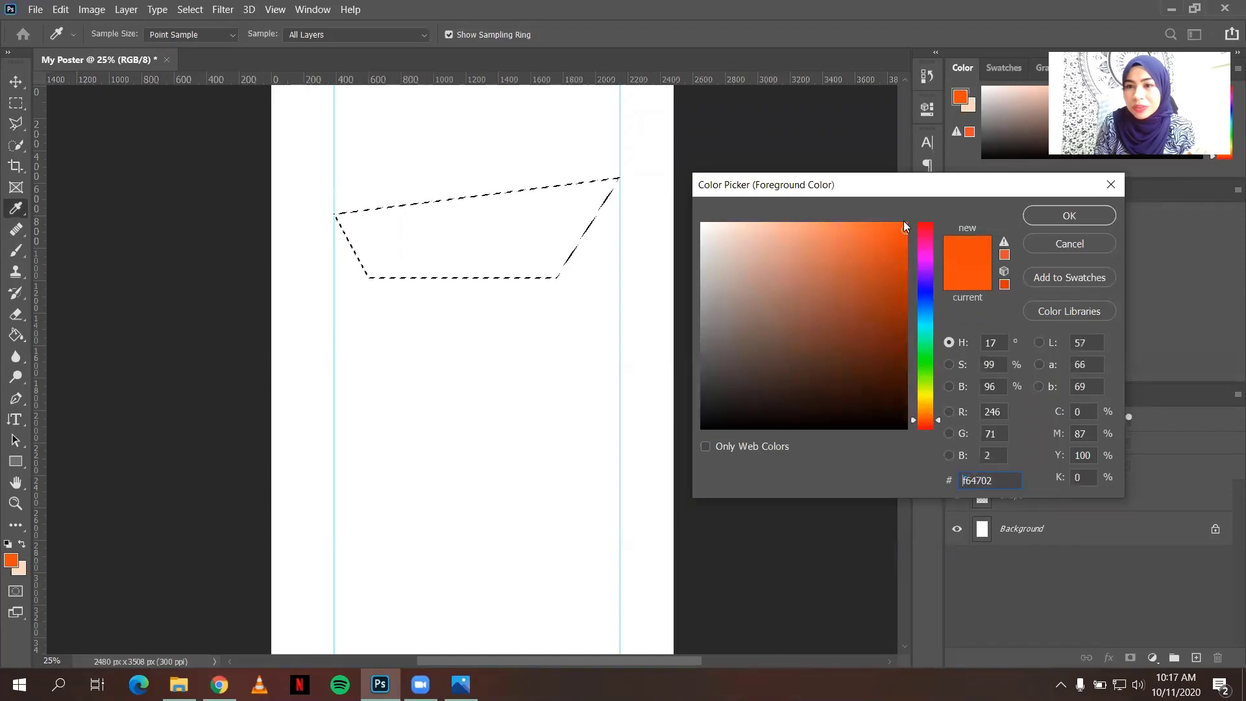
pyautogui.click(1046, 216)
# - Fill the four-sided selection with the orange foreground colour on the Shape layer
pyautogui.press('g')
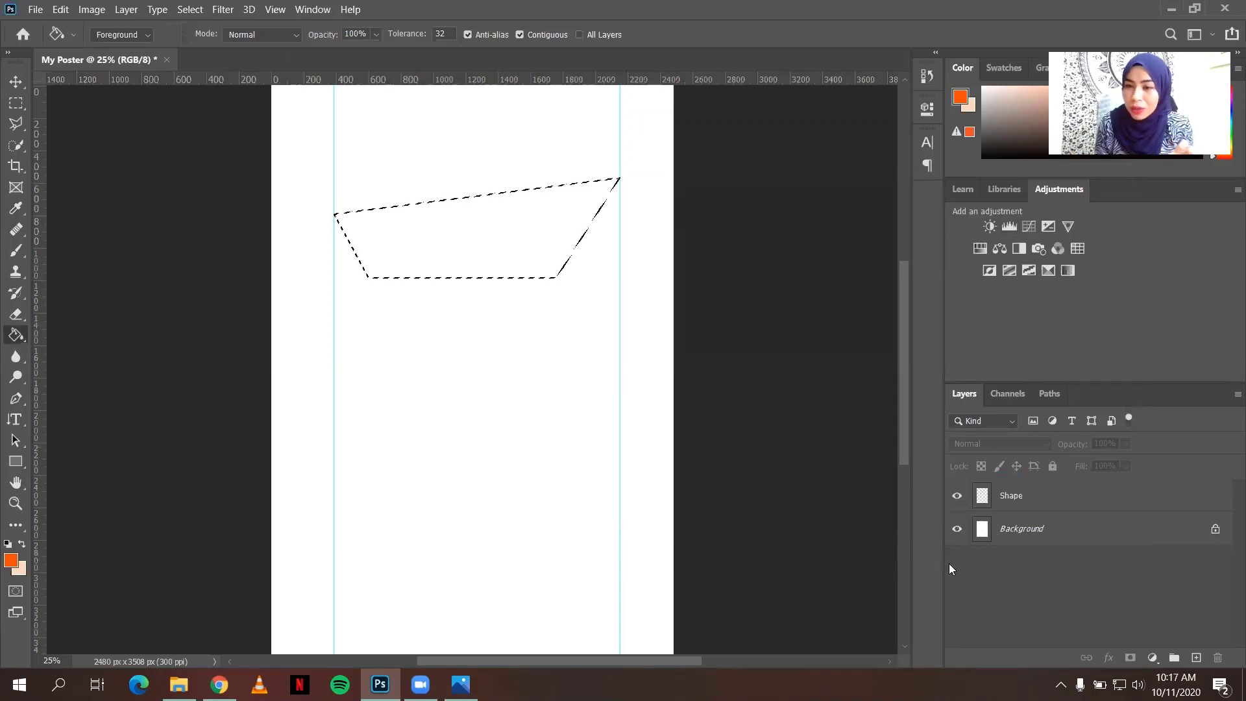
pyautogui.click(1055, 504)
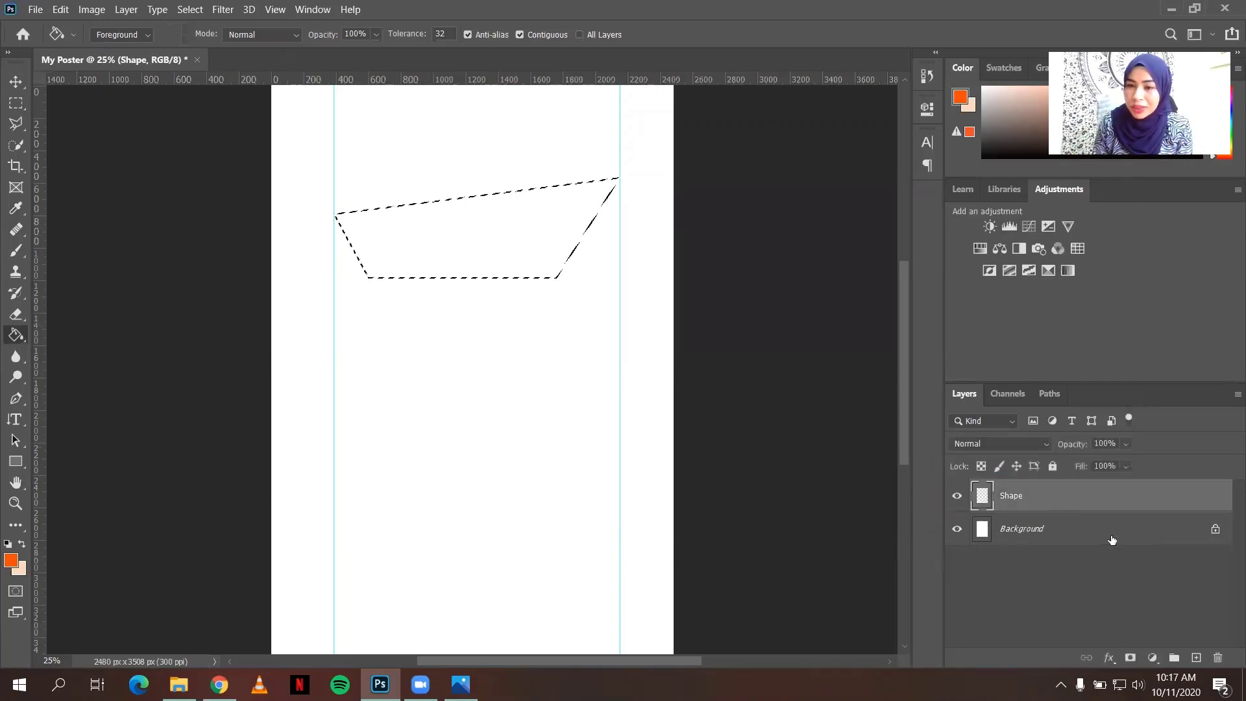
pyautogui.click(497, 235)
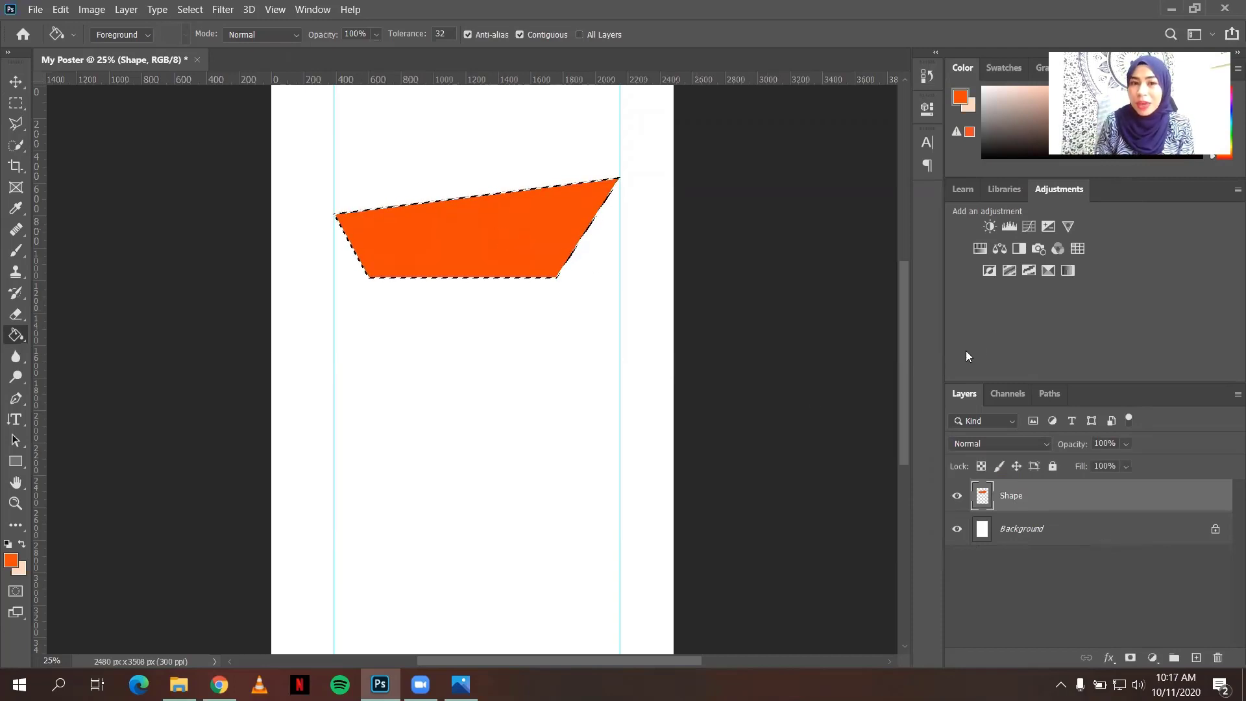
# - Deselect the filled orange shape and hide the Move tool's transform controls
pyautogui.click(15, 103)
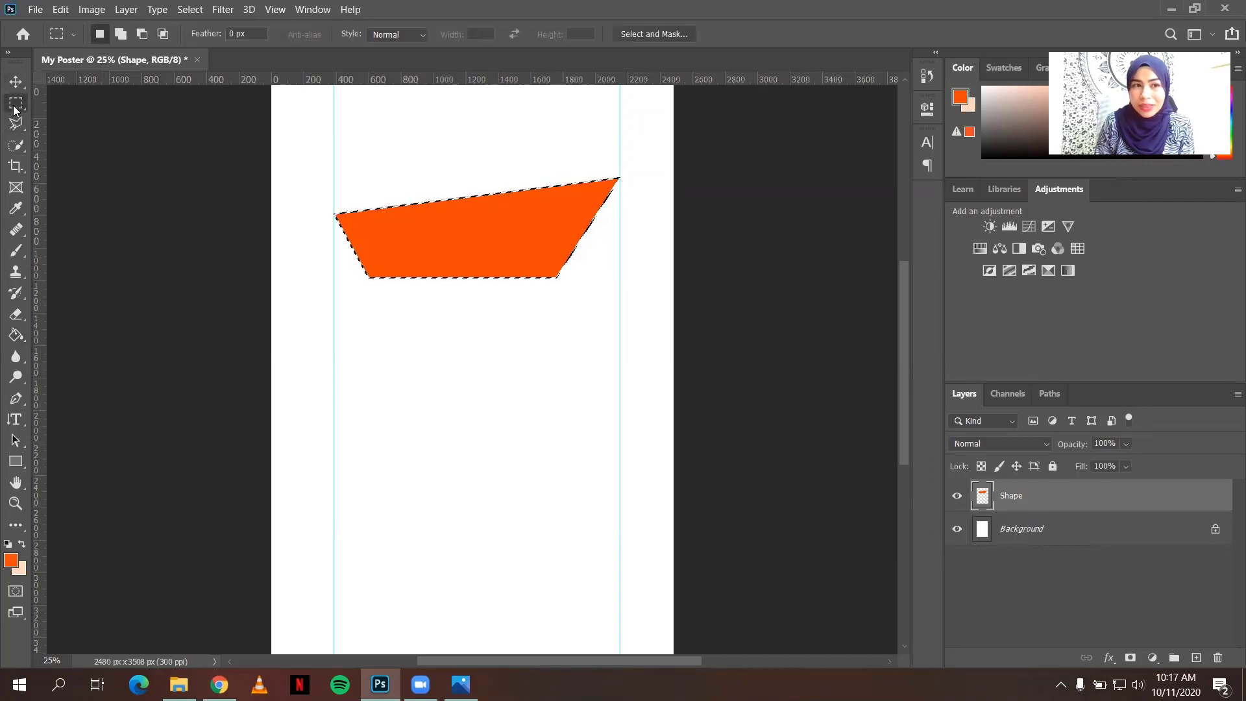
pyautogui.click(350, 150)
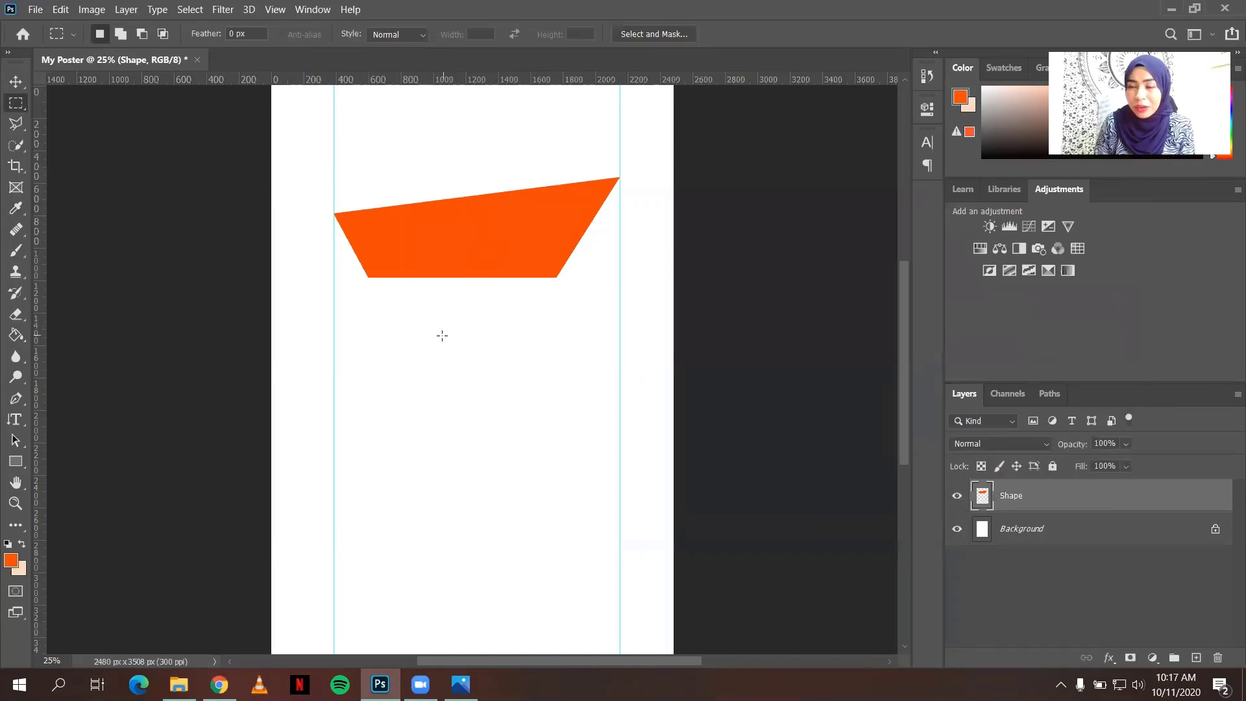
pyautogui.click(15, 84)
pyautogui.moveTo(523, 259)
pyautogui.mouseDown()
pyautogui.moveTo(508, 258)
pyautogui.moveTo(506, 333)
pyautogui.moveTo(517, 238)
pyautogui.mouseUp()
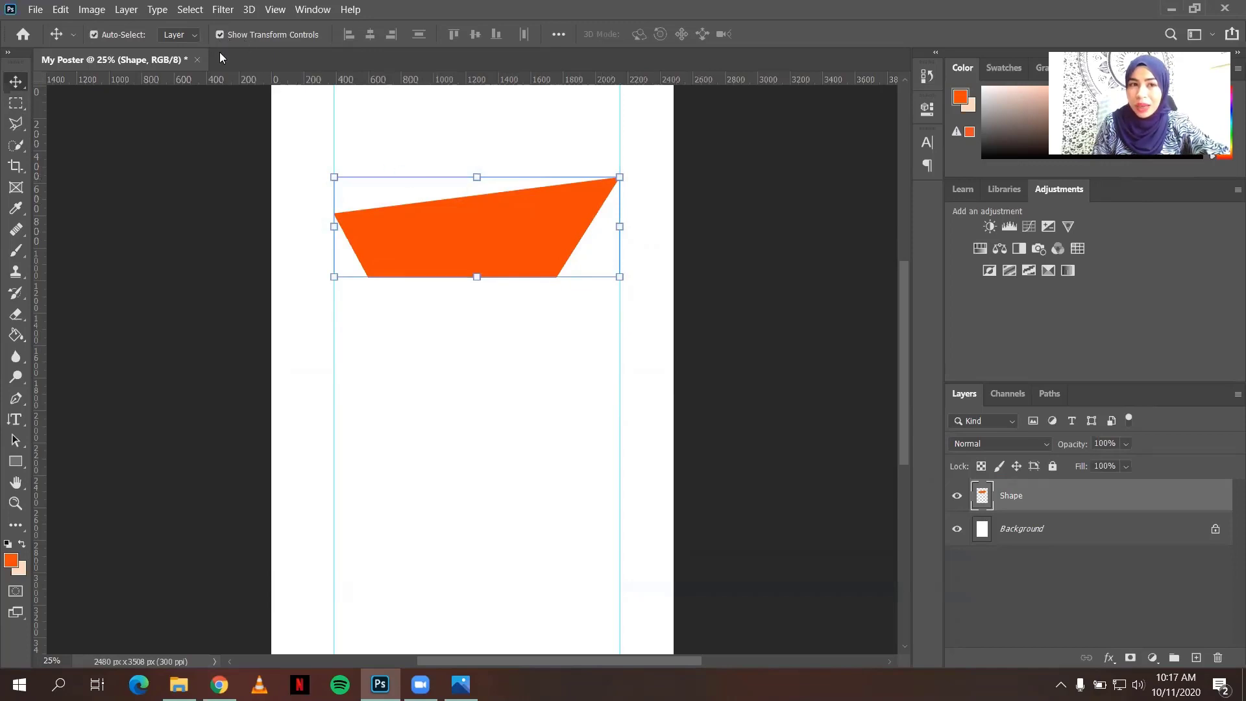
pyautogui.click(219, 34)
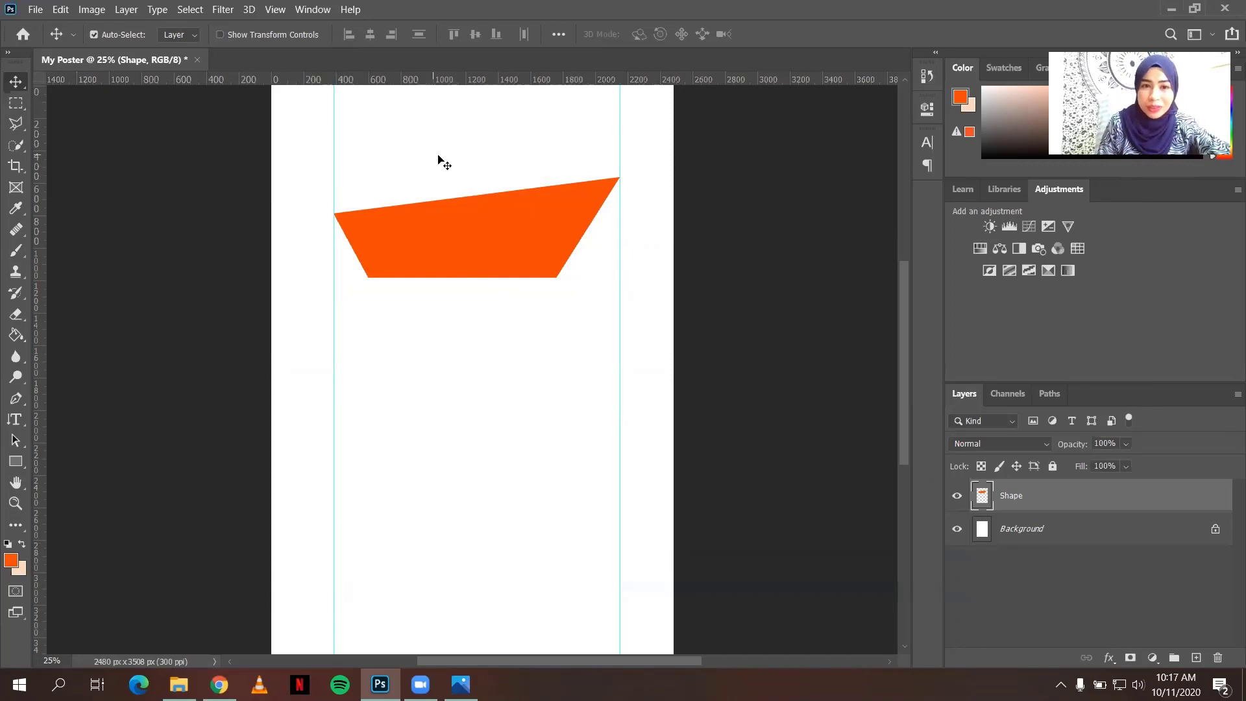
# - Check the Poster Example image for the small darker banner above the main orange shape
pyautogui.click(461, 684)
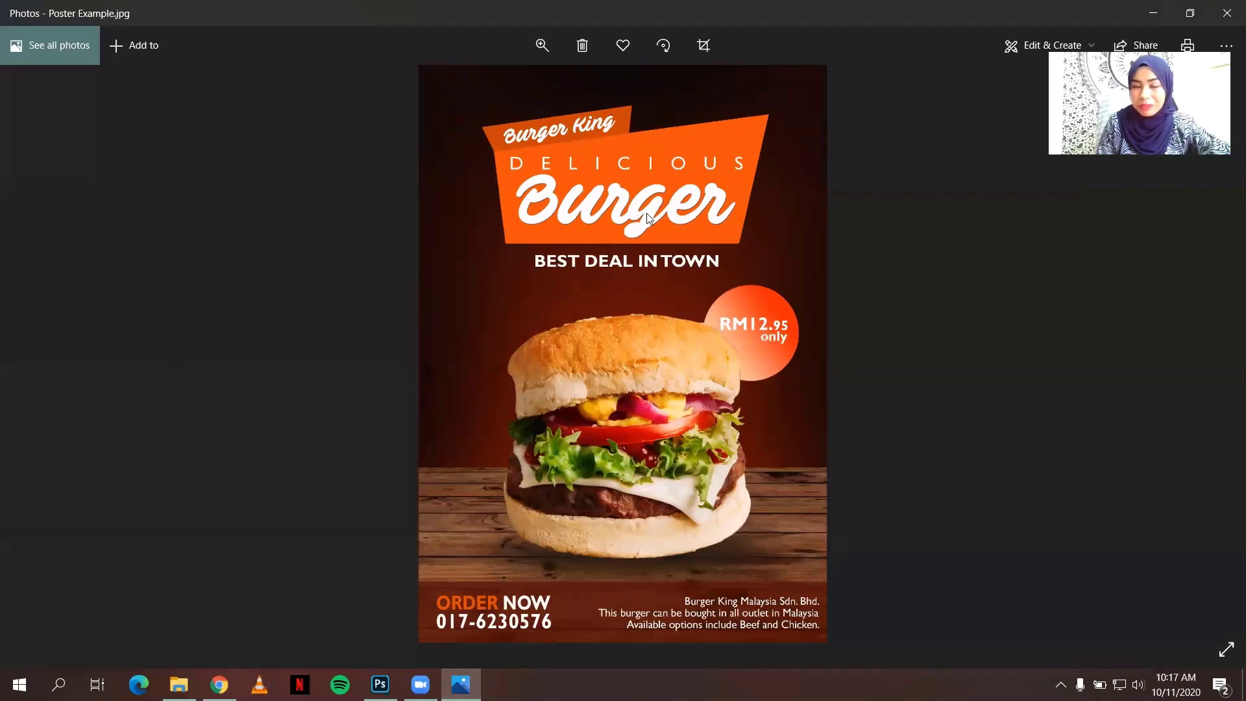
pyautogui.click(461, 684)
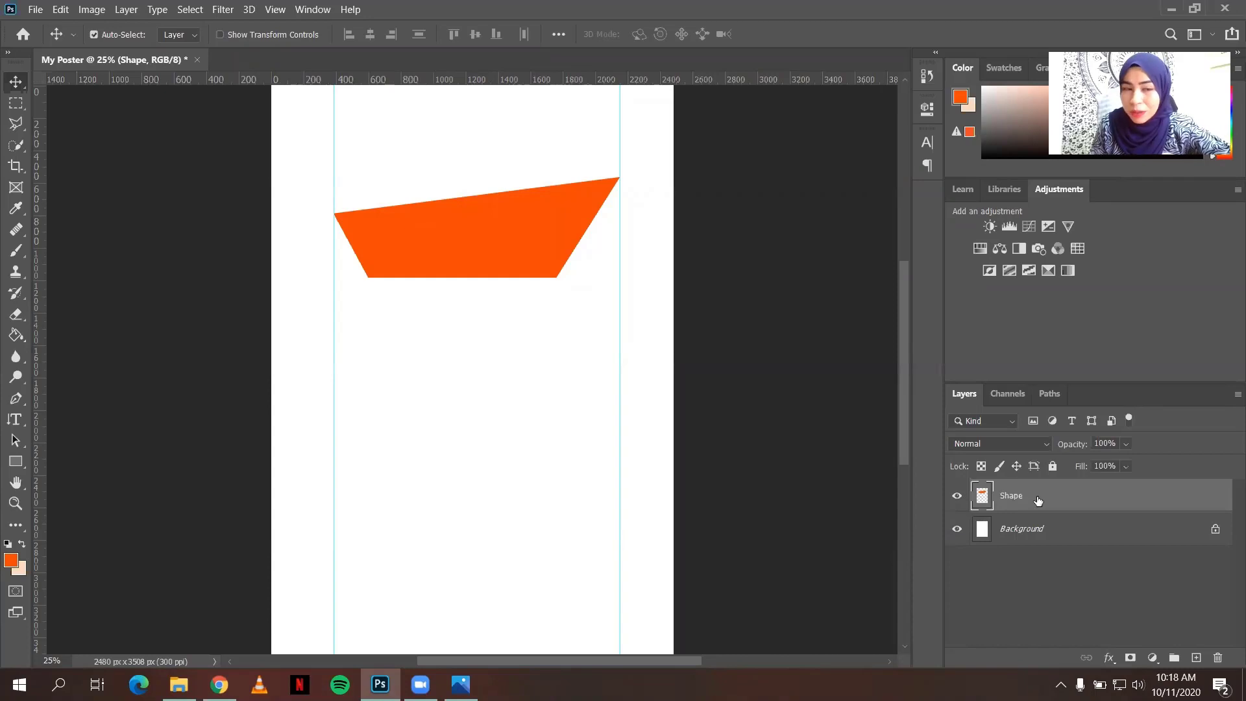
# - Swap the foreground and background colours and draw a freehand Lasso selection above the orange shape
pyautogui.click(19, 126)
pyautogui.rightClick(18, 126)
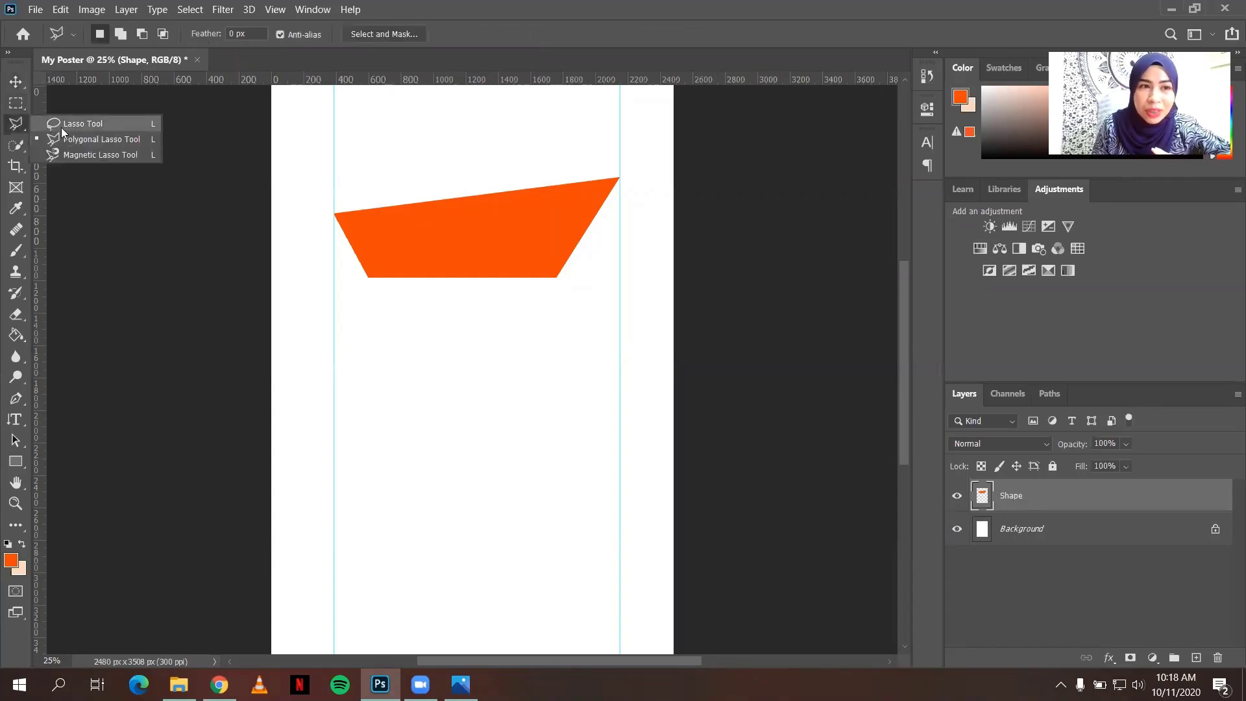
pyautogui.click(62, 123)
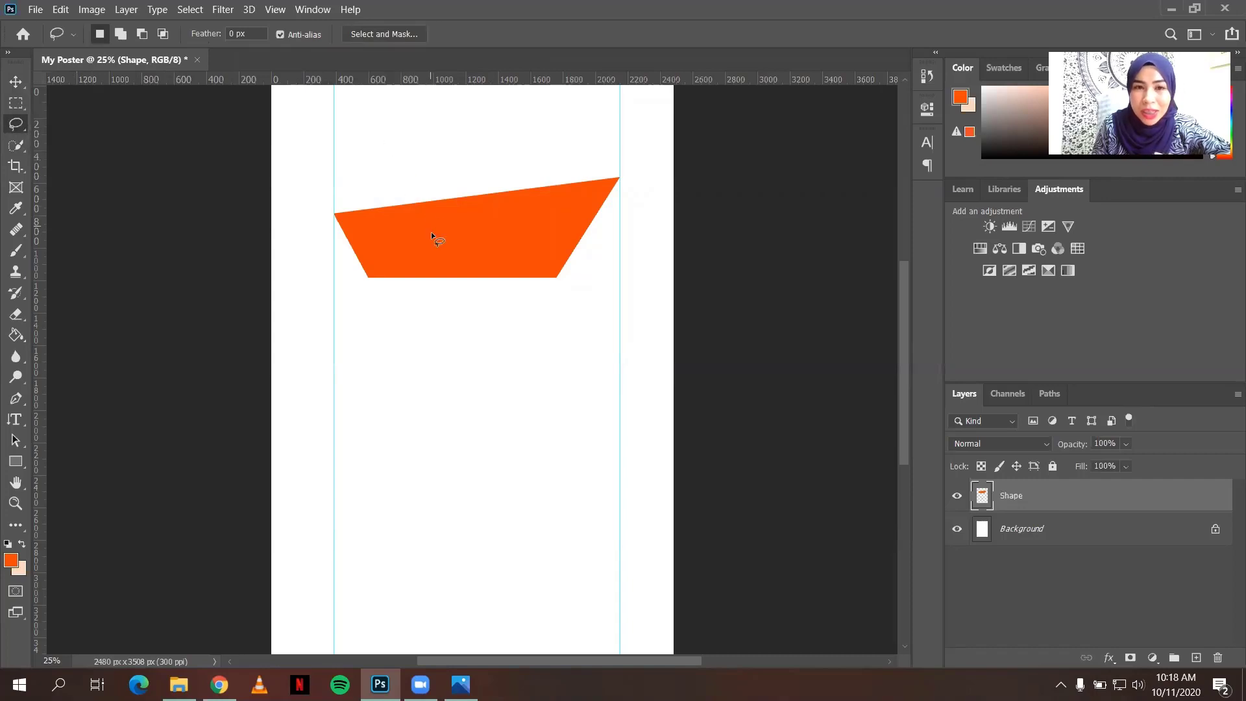
pyautogui.click(23, 546)
pyautogui.moveTo(404, 141)
pyautogui.mouseDown()
pyautogui.moveTo(430, 227)
pyautogui.moveTo(525, 209)
pyautogui.moveTo(507, 130)
pyautogui.moveTo(405, 141)
pyautogui.moveTo(418, 191)
pyautogui.moveTo(502, 172)
pyautogui.moveTo(498, 137)
pyautogui.moveTo(394, 134)
pyautogui.mouseUp()
pyautogui.click(489, 209)
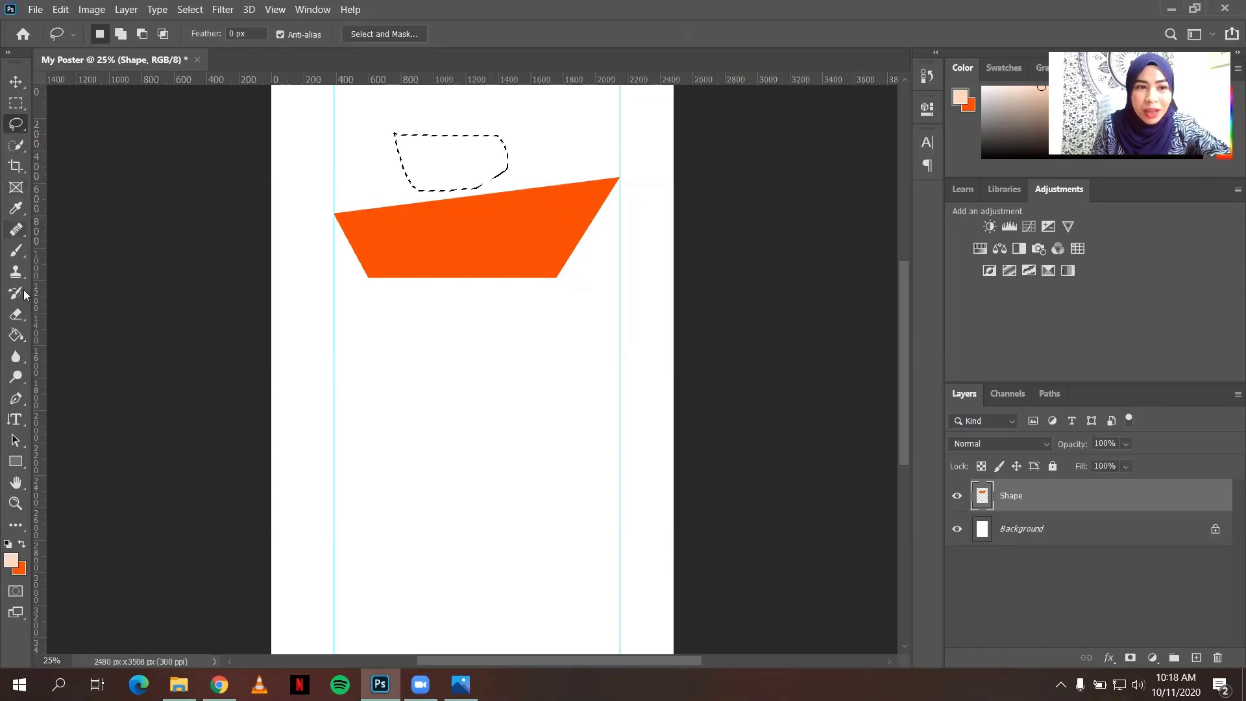
# - Fill the freehand selection with the peach foreground colour on the Shape layer and deselect it
pyautogui.click(15, 334)
pyautogui.click(453, 174)
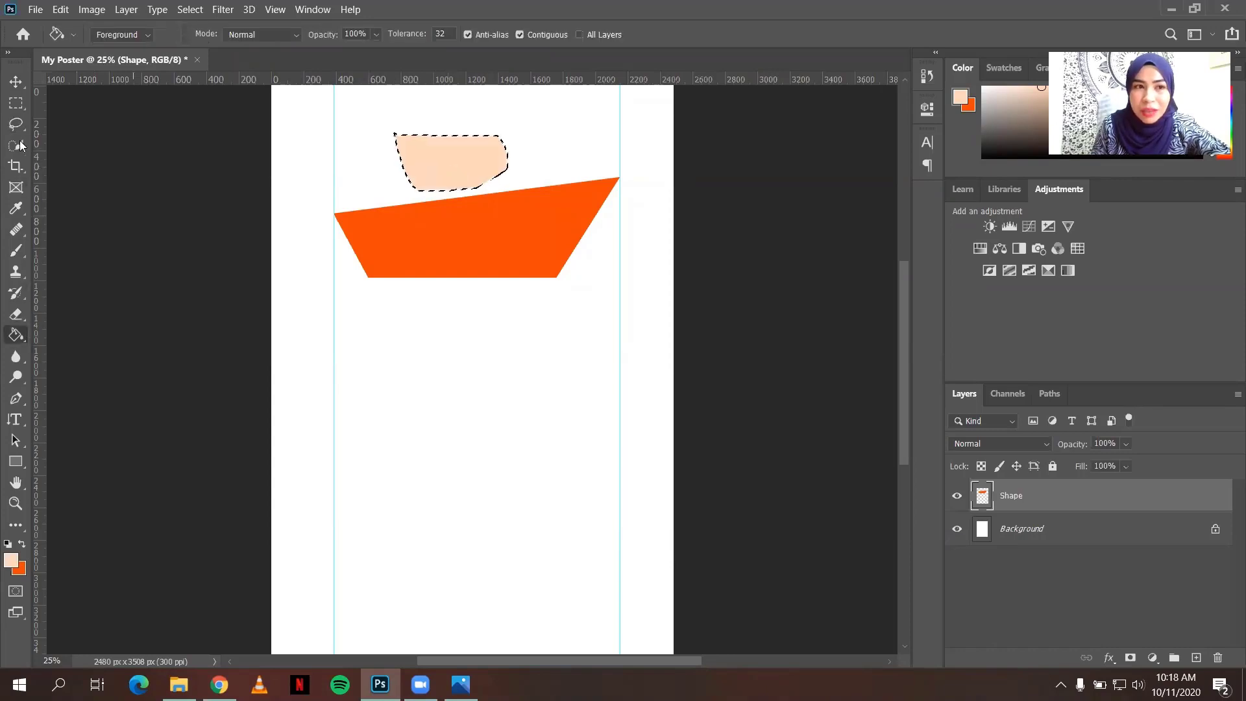
pyautogui.click(16, 103)
pyautogui.click(520, 409)
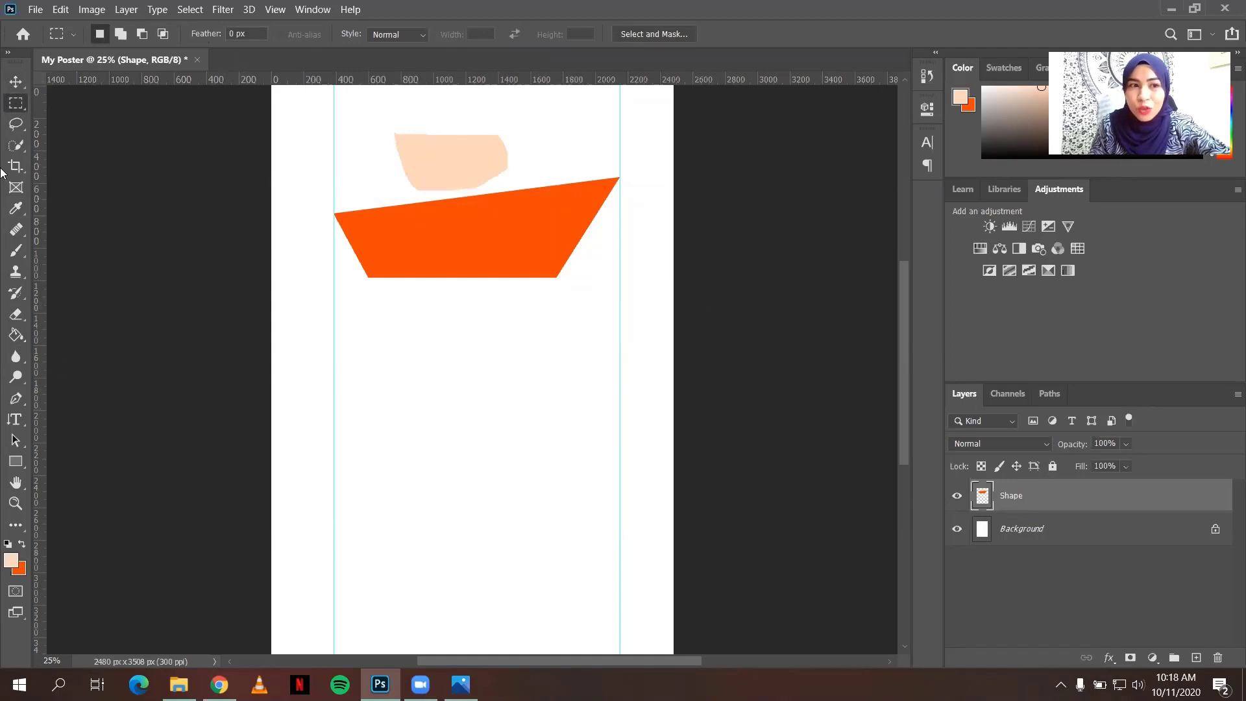
# - Show the transform controls, try moving the Shape layer's contents down the page, and undo the move
pyautogui.click(21, 85)
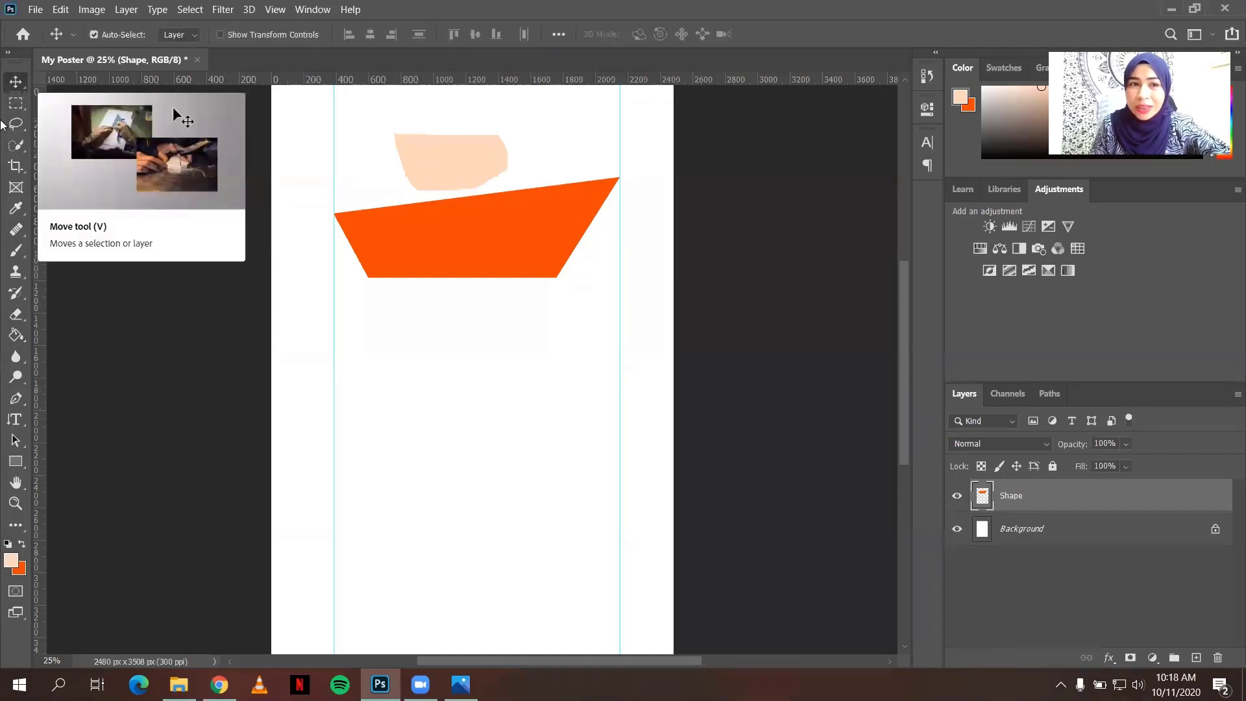
pyautogui.click(220, 35)
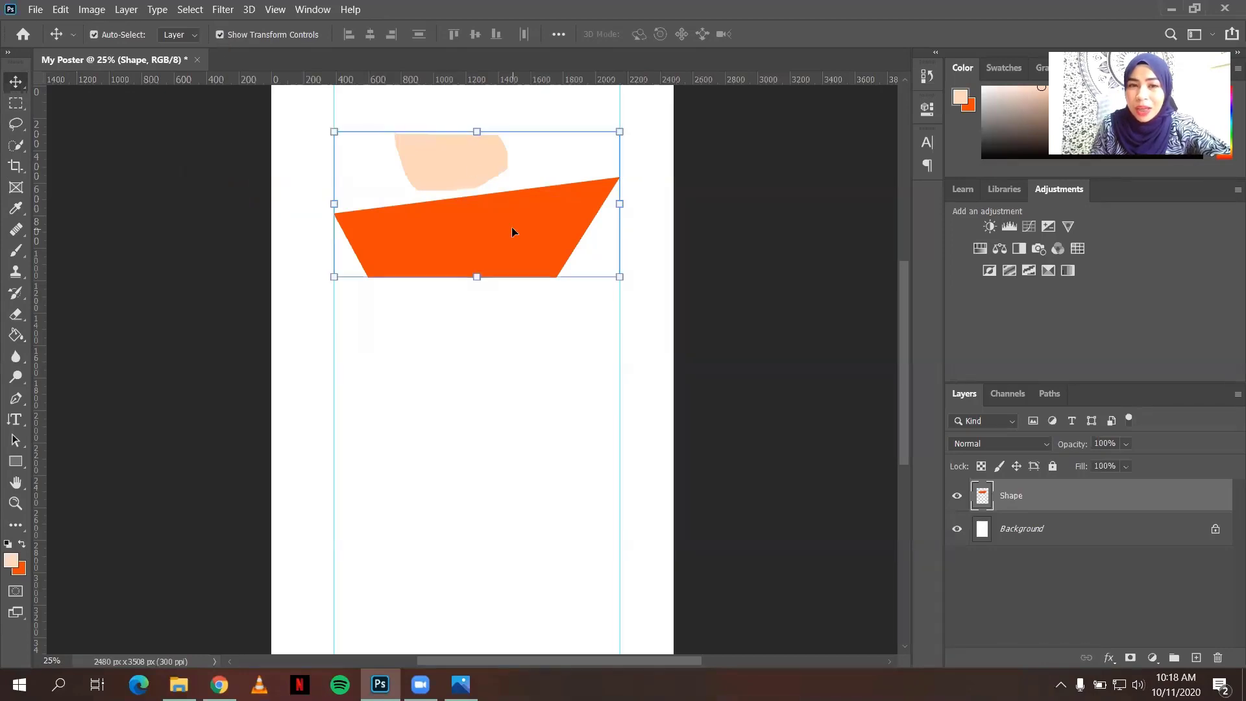
pyautogui.moveTo(511, 228); pyautogui.dragTo(524, 336)
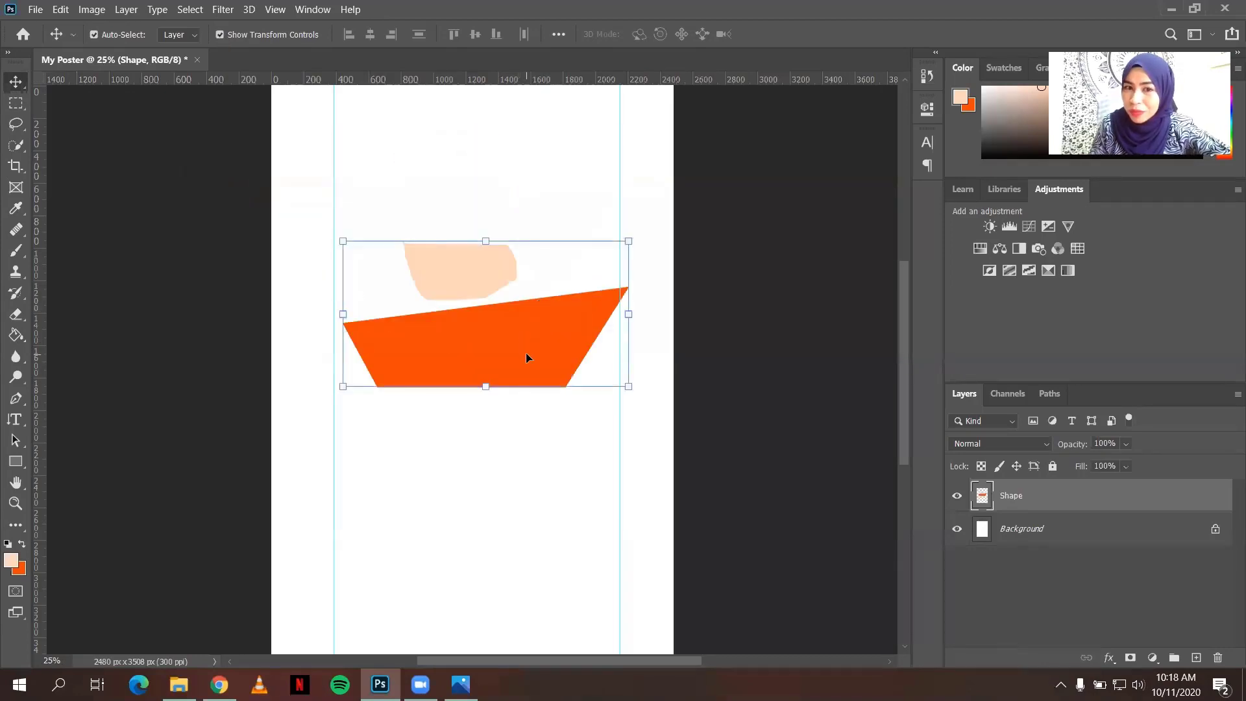
pyautogui.hotkey('ctrl', 'z')
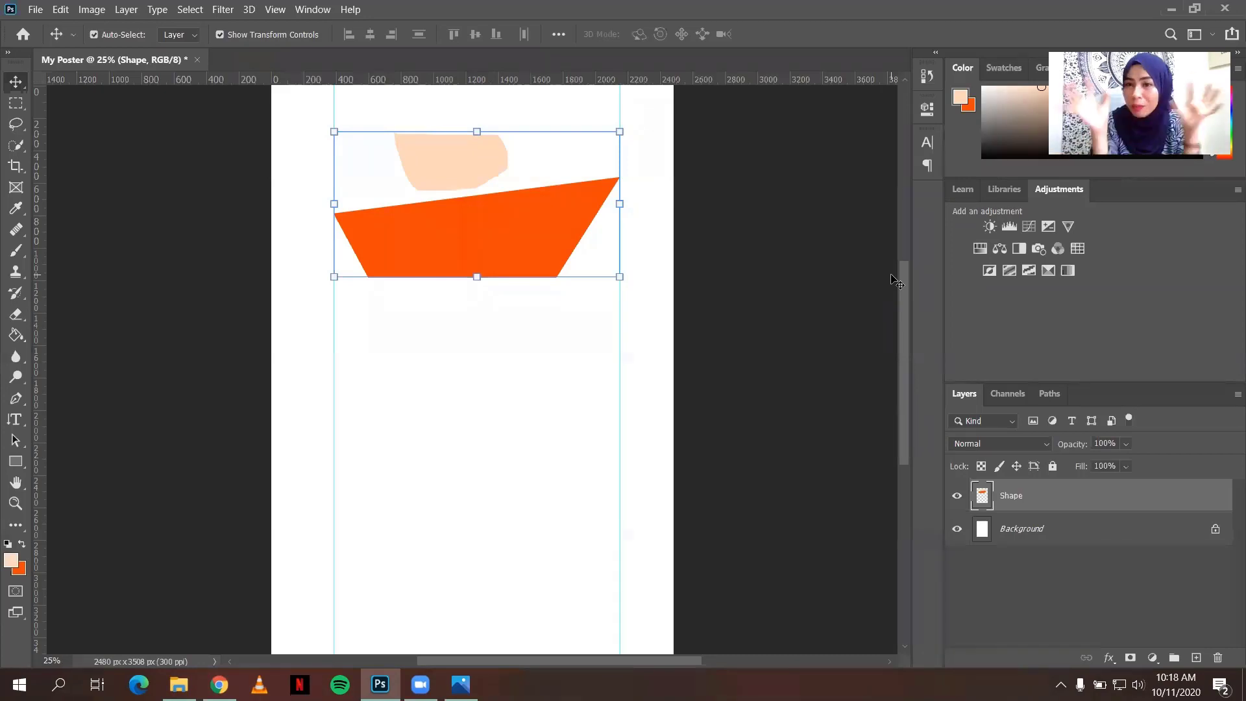
# - Revert the document history to the Deselect state before the freehand Lasso selection
pyautogui.click(926, 77)
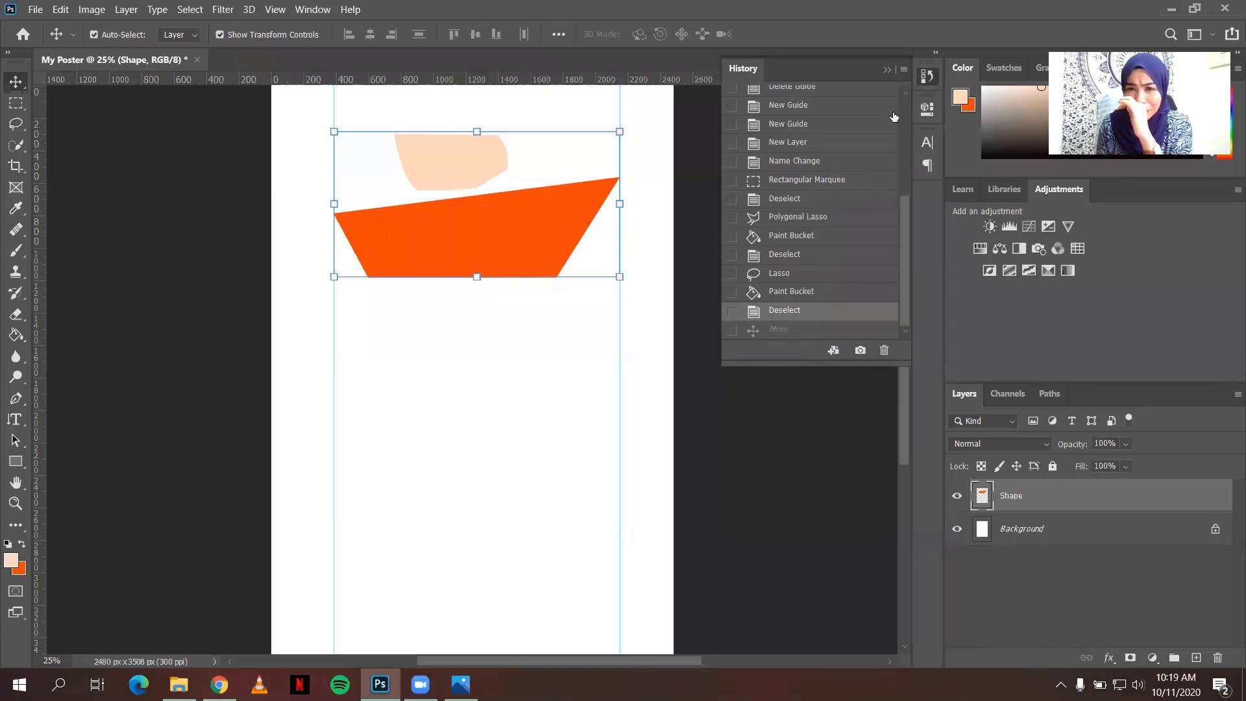
pyautogui.click(819, 275)
pyautogui.click(821, 257)
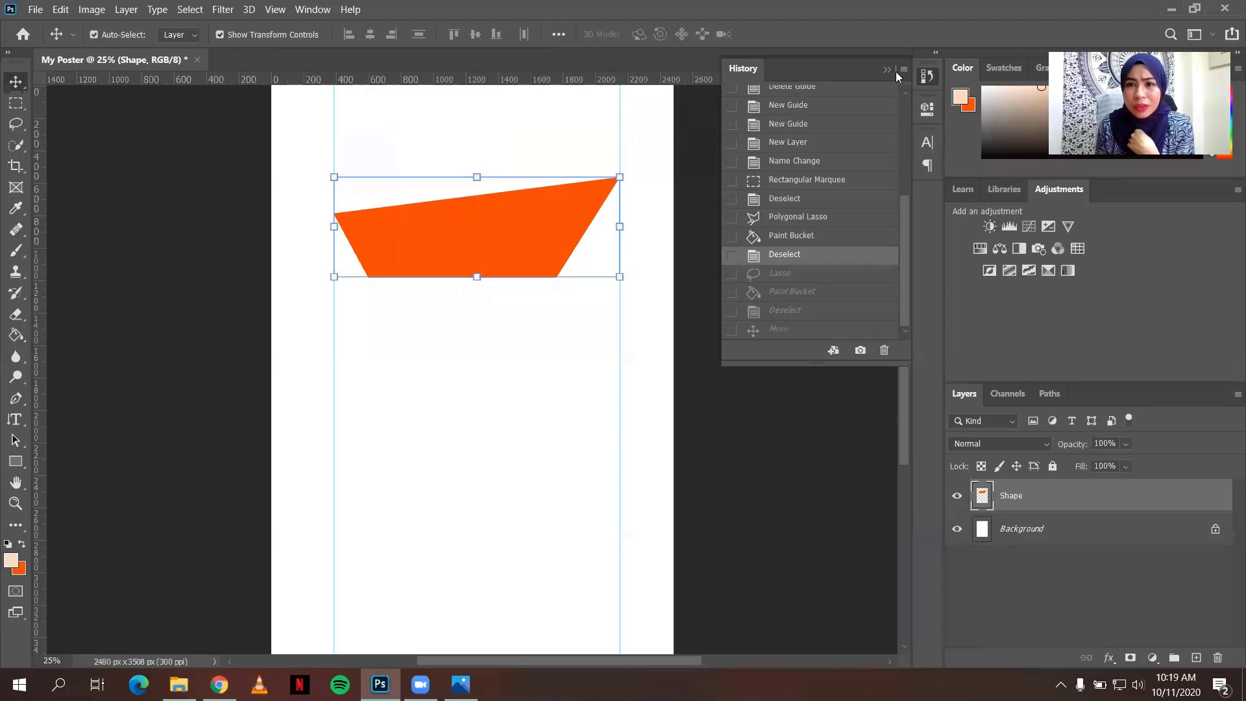
pyautogui.click(920, 78)
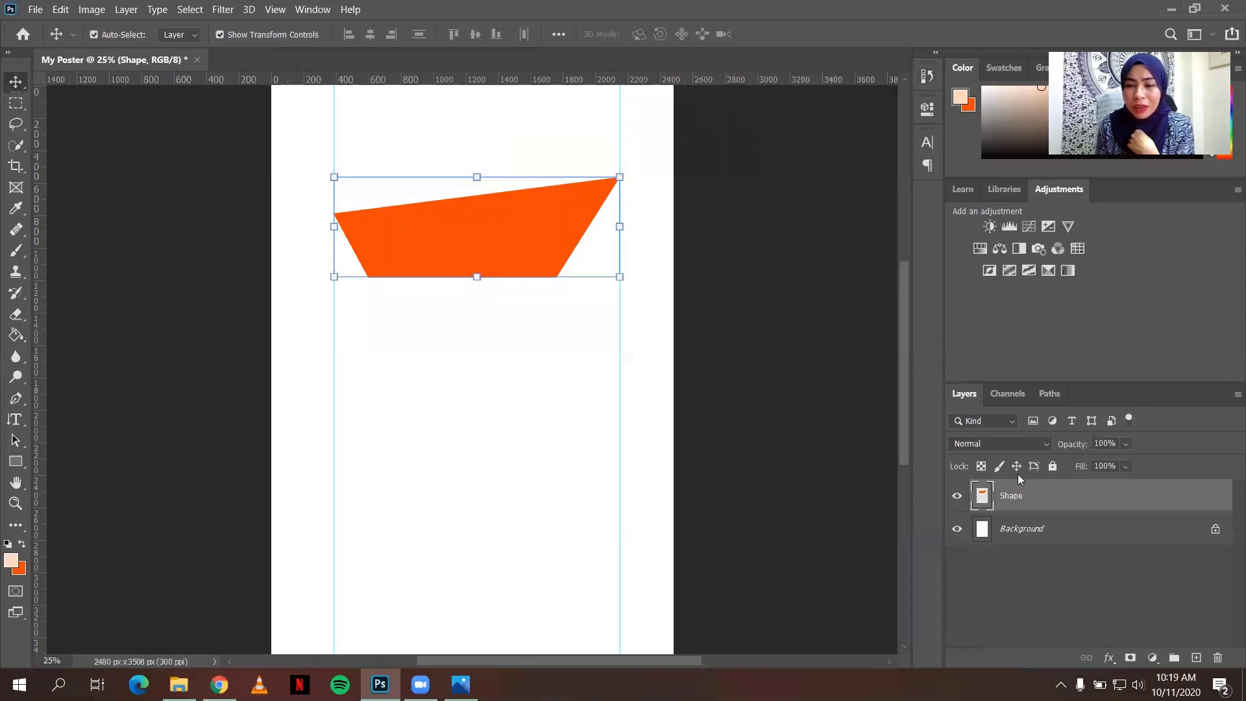
# - Create a new layer above the Shape layer and switch to the Polygonal Lasso tool
pyautogui.click(1196, 657)
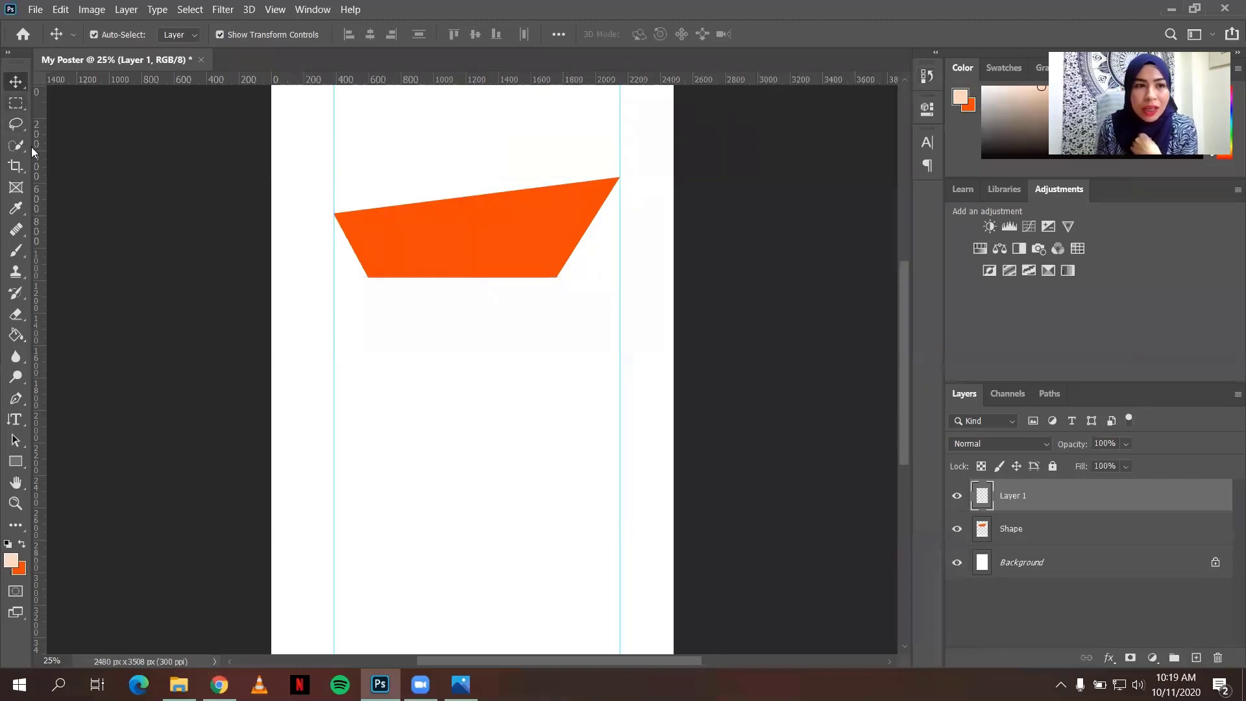
pyautogui.click(17, 128)
pyautogui.rightClick(19, 129)
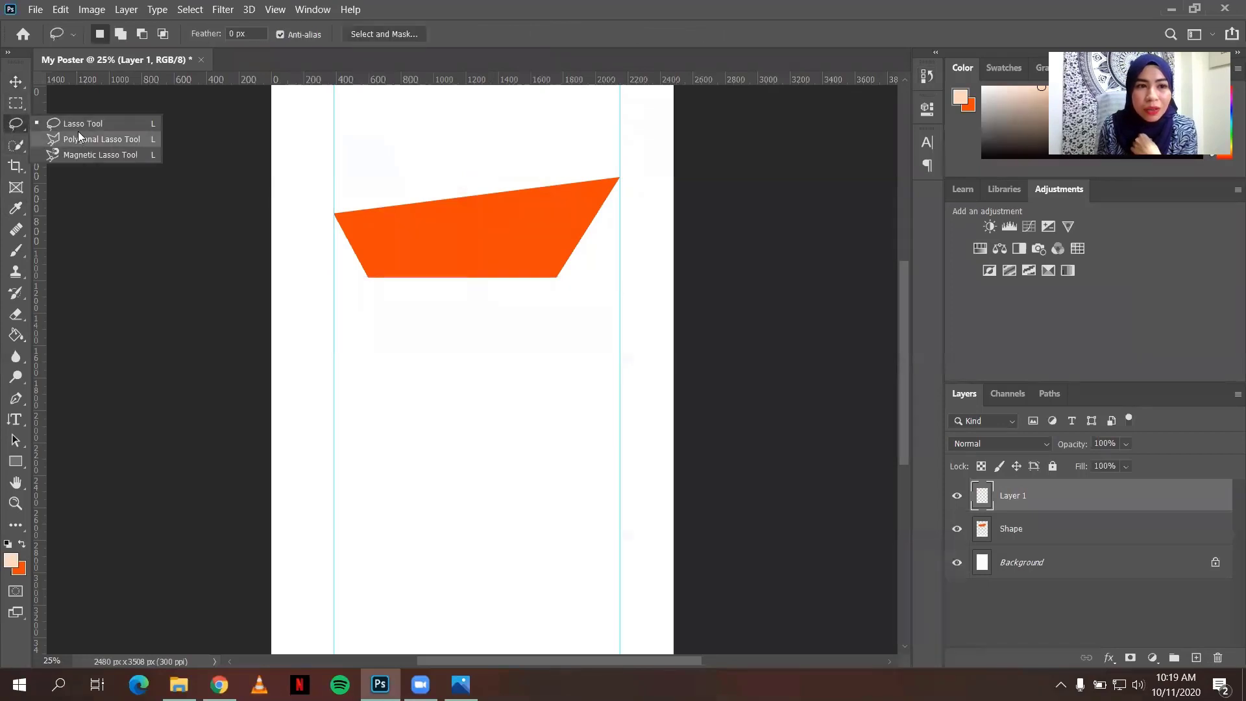
pyautogui.click(77, 139)
# - Outline a slanted four-sided polygonal selection along the left part of the orange shape's upper edge, starting at its left corner and extending past the left guide
pyautogui.click(15, 503)
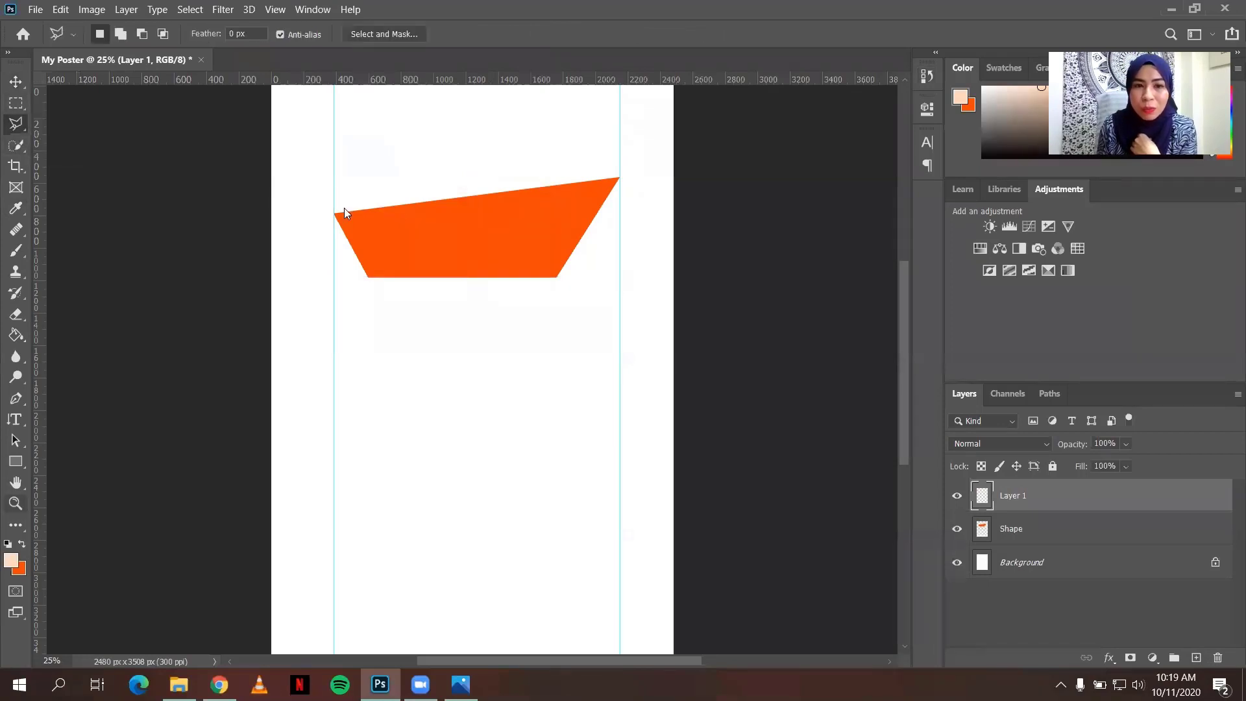
pyautogui.click(381, 175)
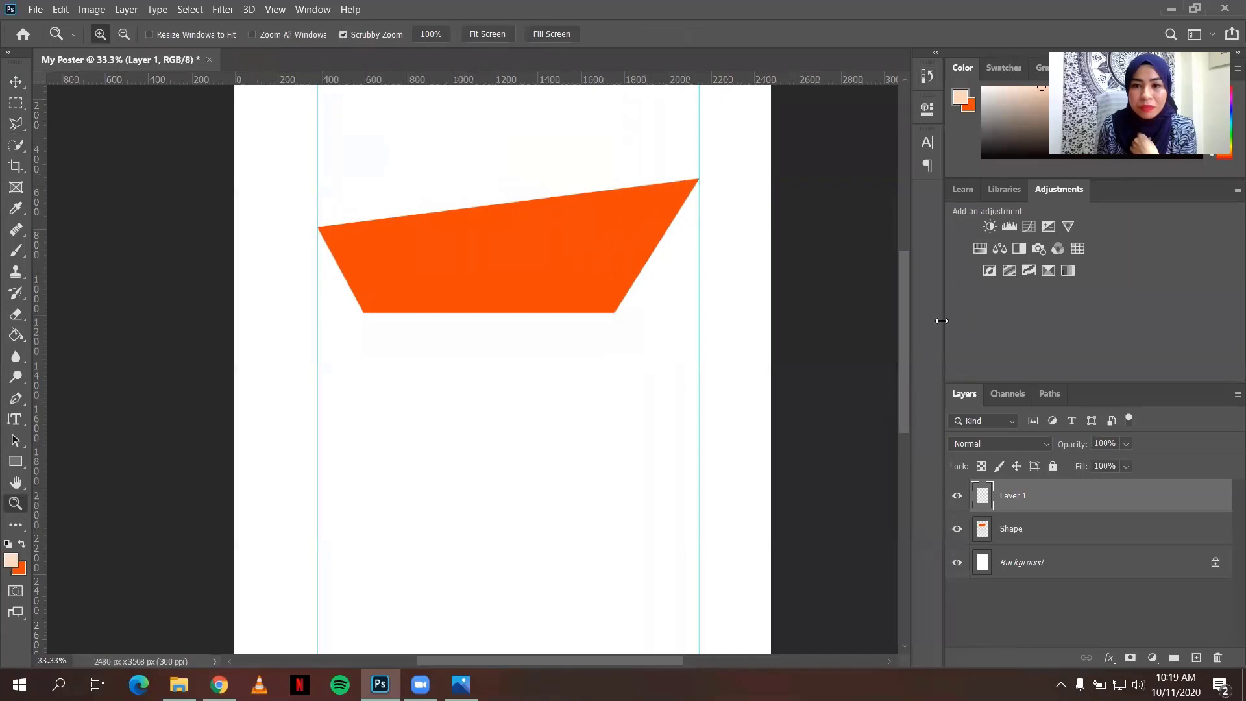
pyautogui.moveTo(901, 297)
pyautogui.mouseDown()
pyautogui.moveTo(900, 268)
pyautogui.moveTo(900, 282)
pyautogui.mouseUp()
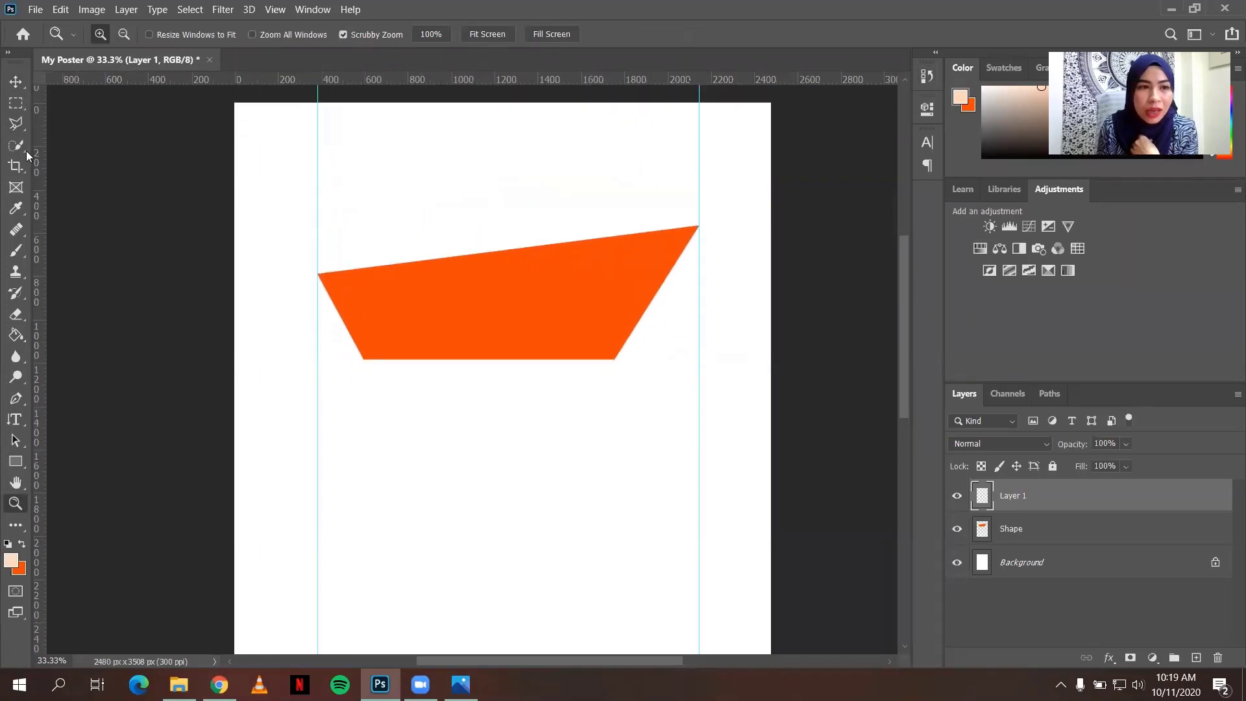
pyautogui.click(15, 125)
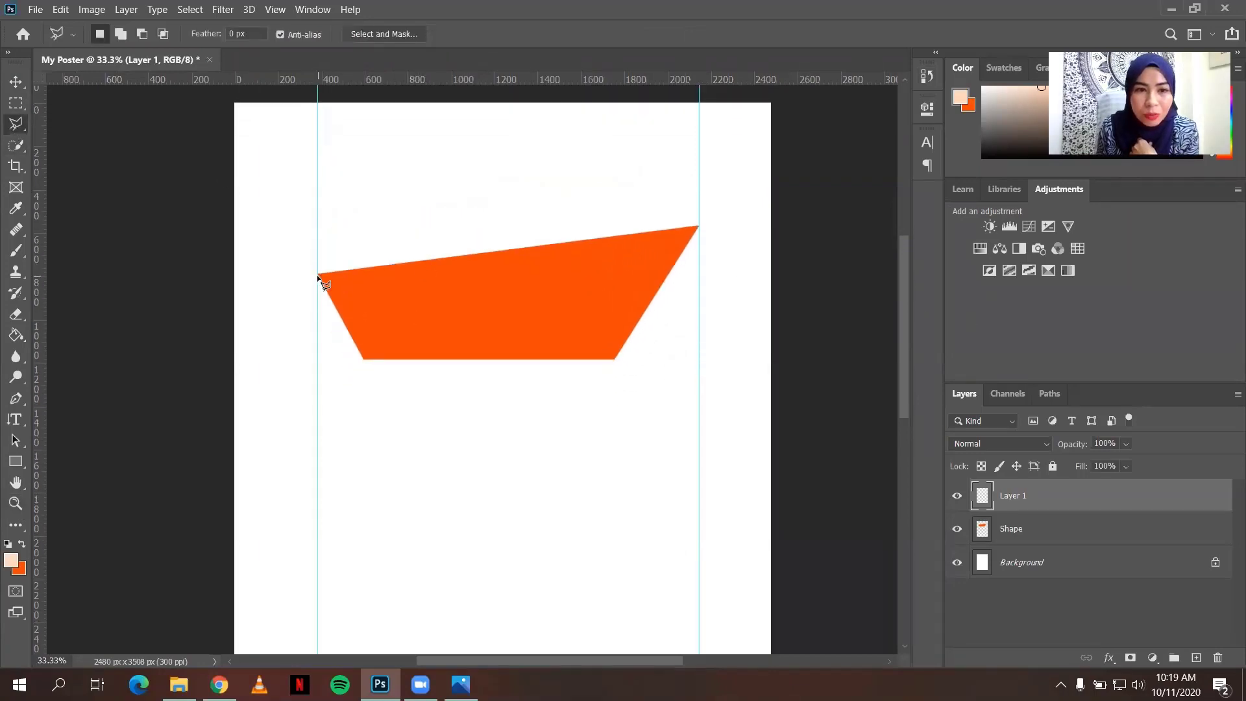
pyautogui.click(318, 274)
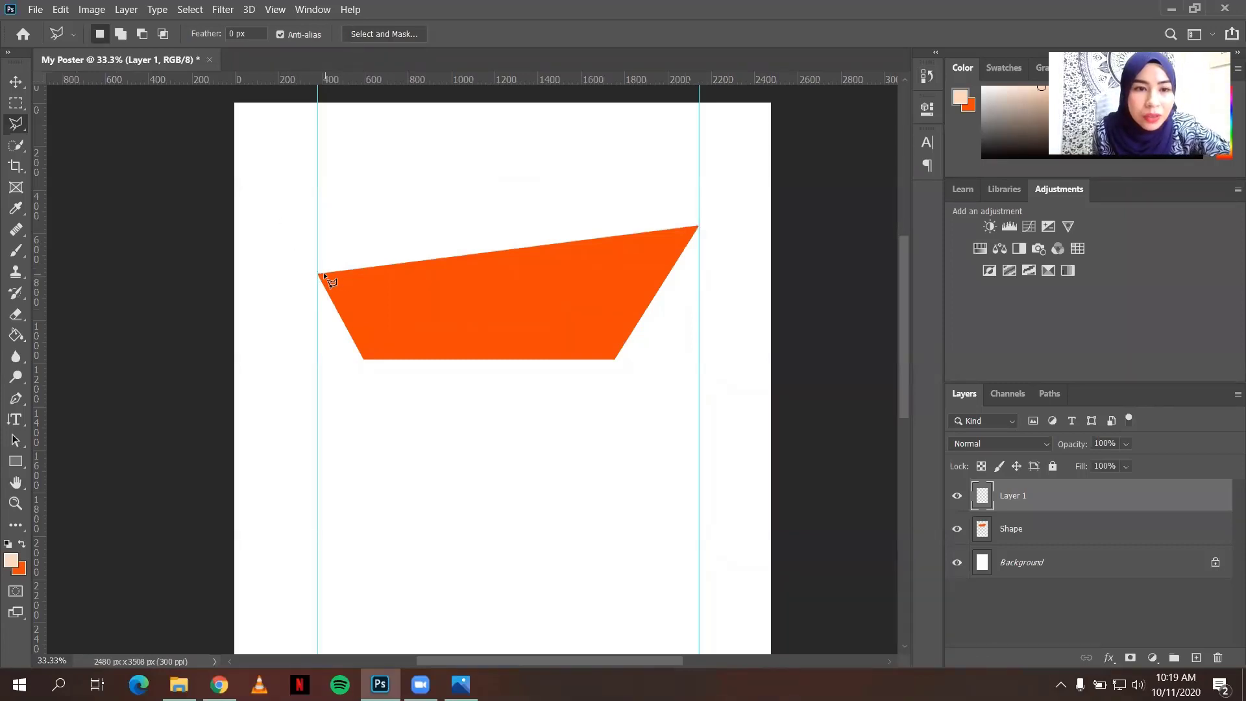
pyautogui.click(292, 235)
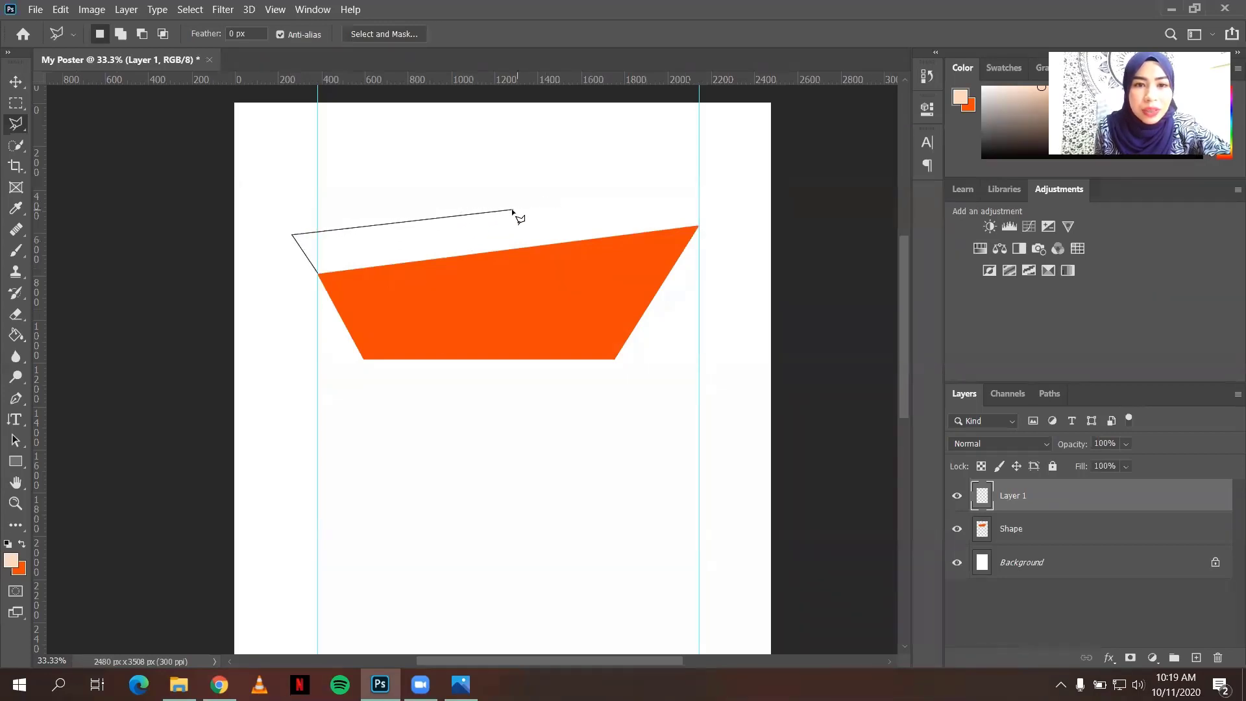
pyautogui.click(513, 208)
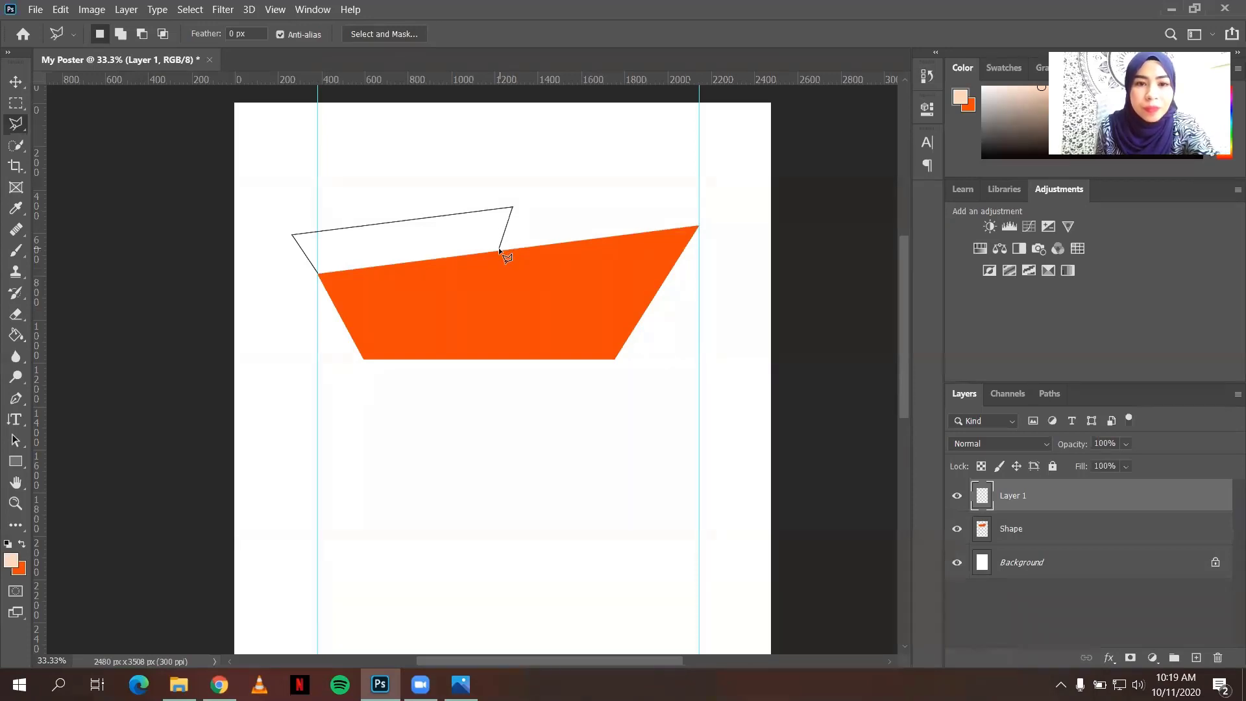
pyautogui.click(499, 249)
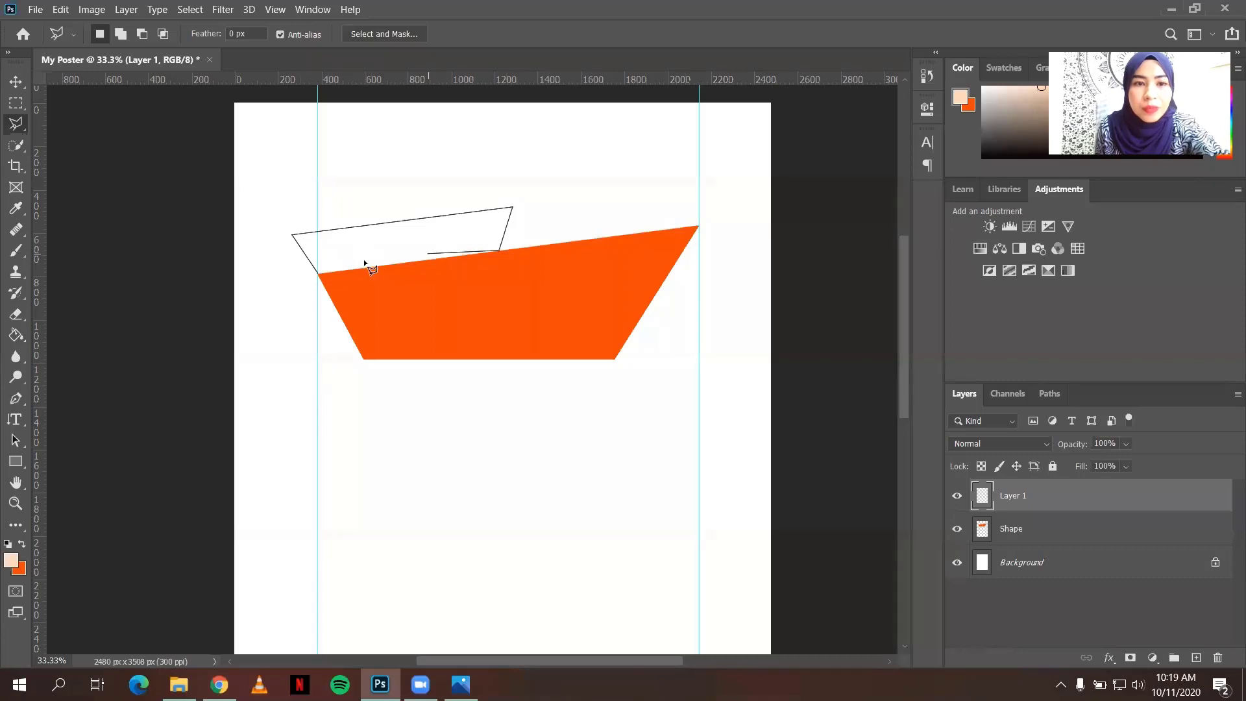
pyautogui.click(319, 277)
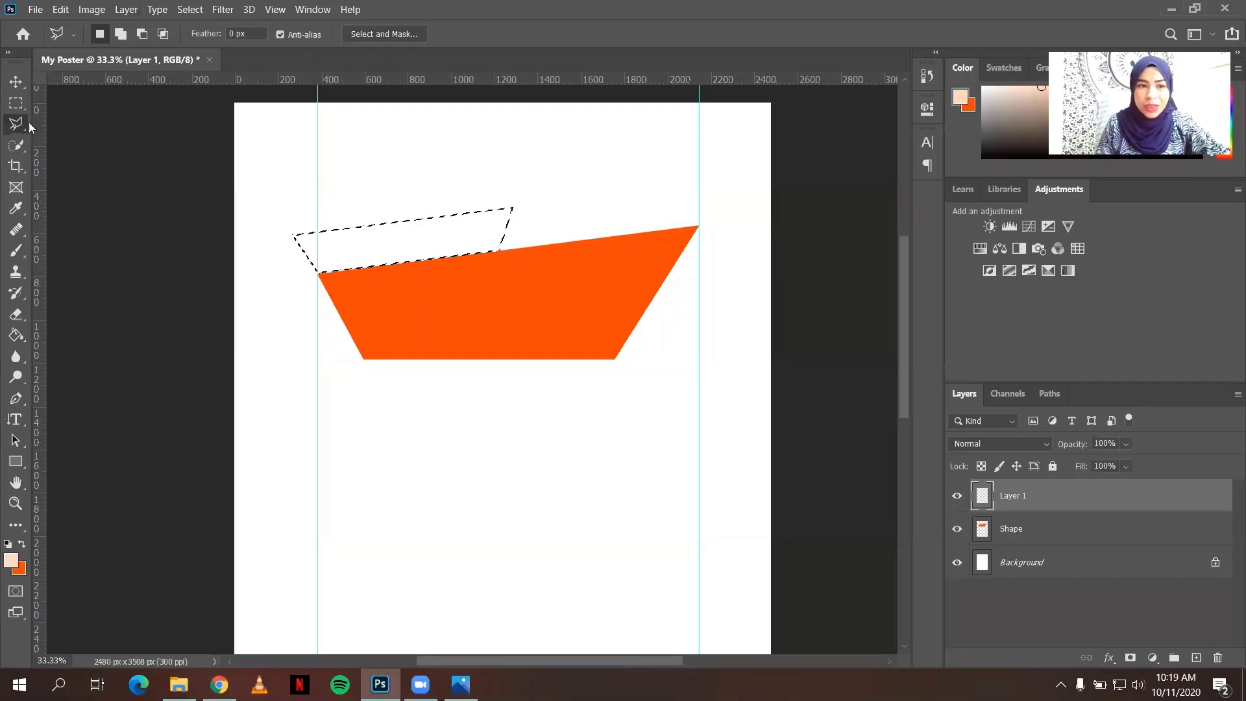
# - Set the foreground colour to darker orange #cc3d04 and fill the slanted four-sided selection on the new layer with the Paint Bucket
pyautogui.click(14, 337)
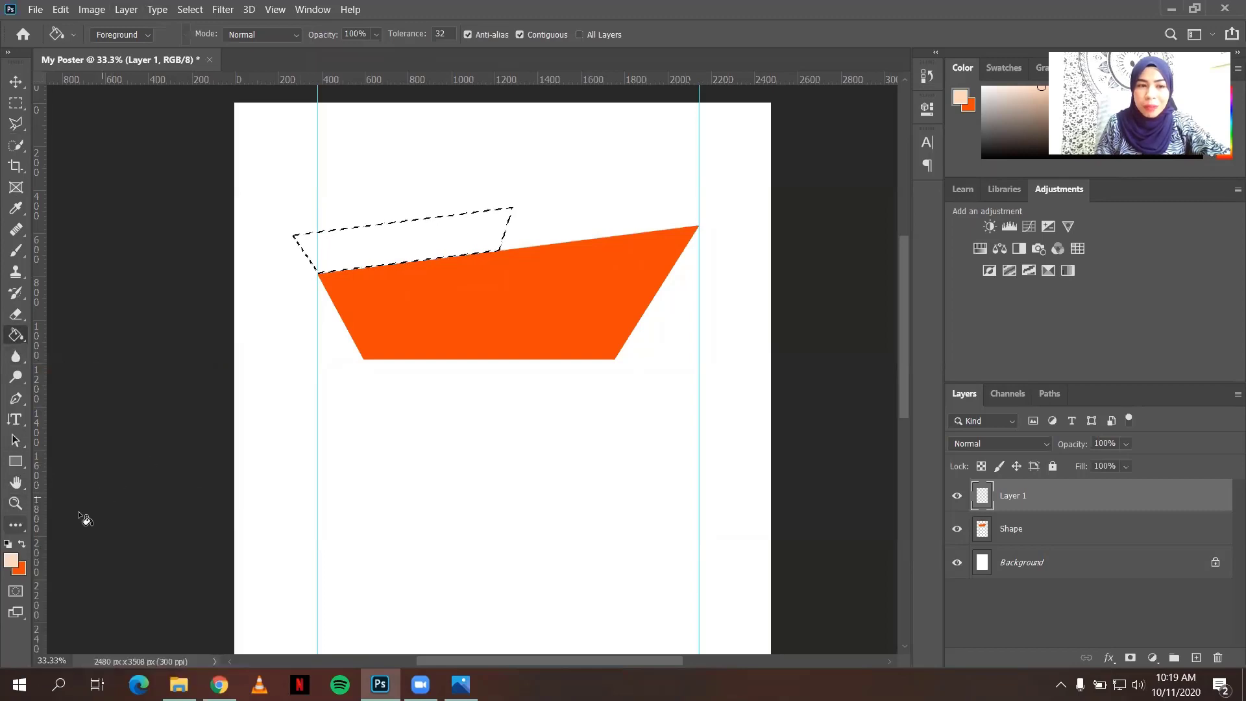
pyautogui.click(11, 562)
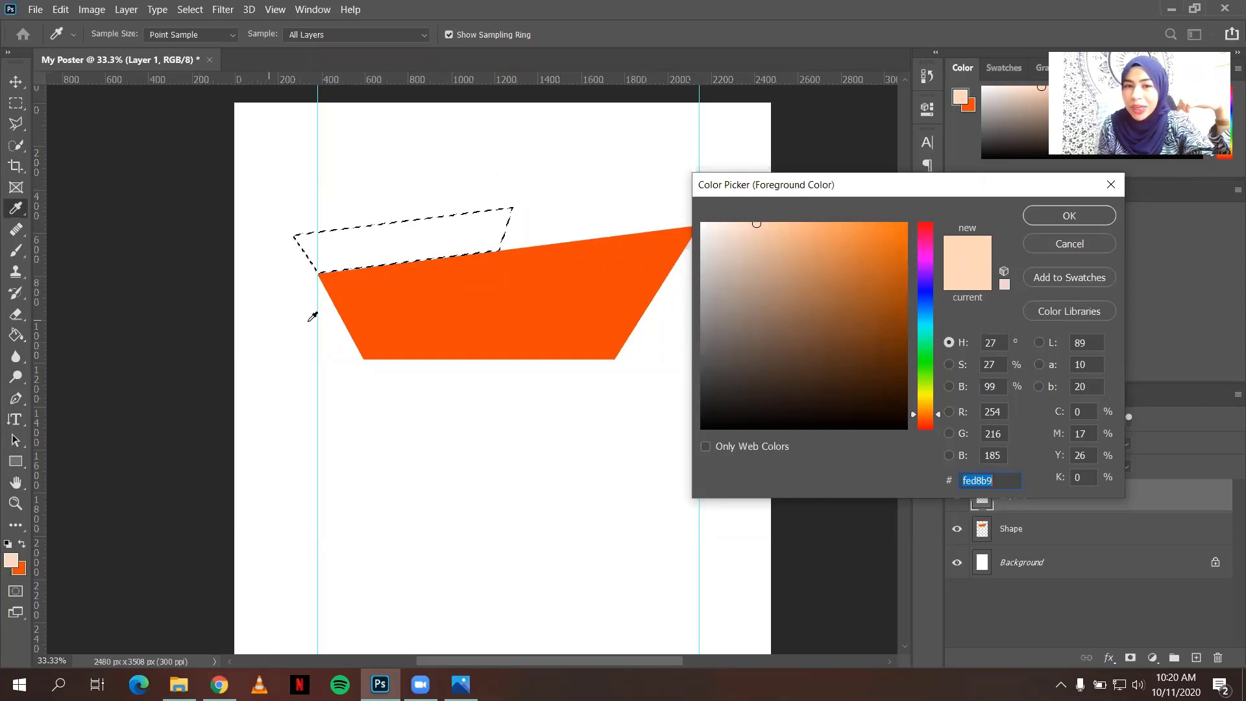
pyautogui.click(572, 274)
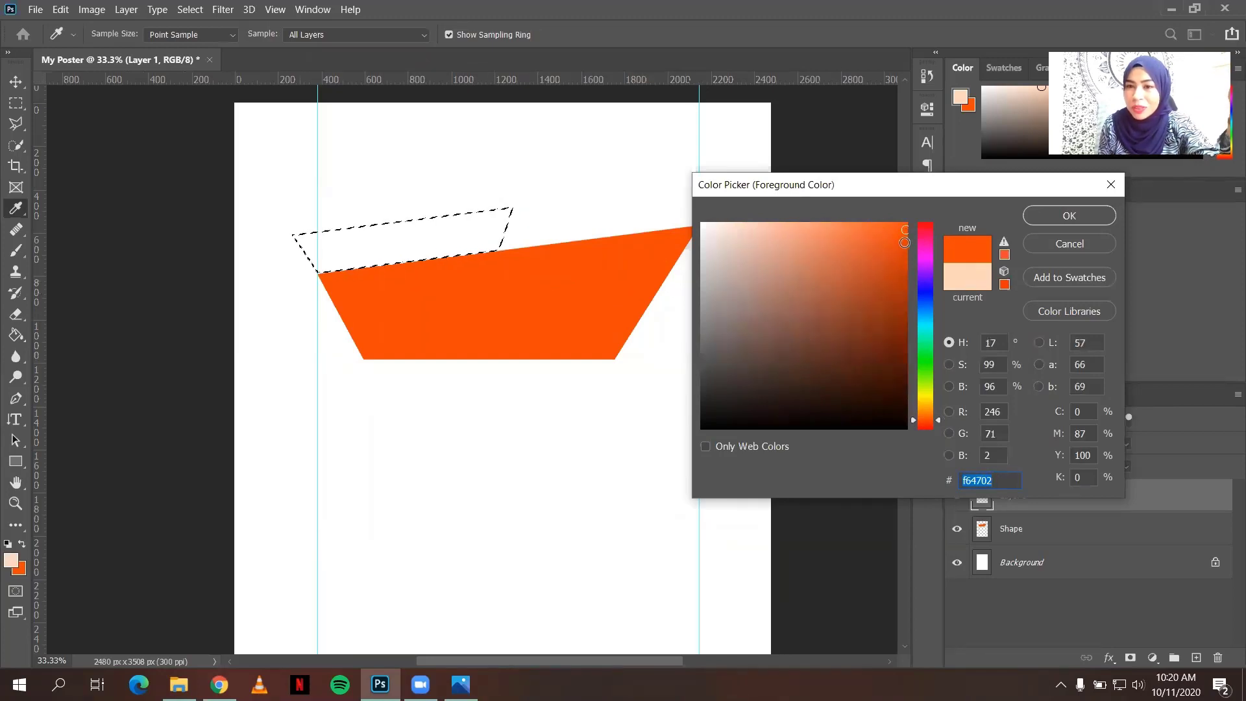
pyautogui.click(903, 253)
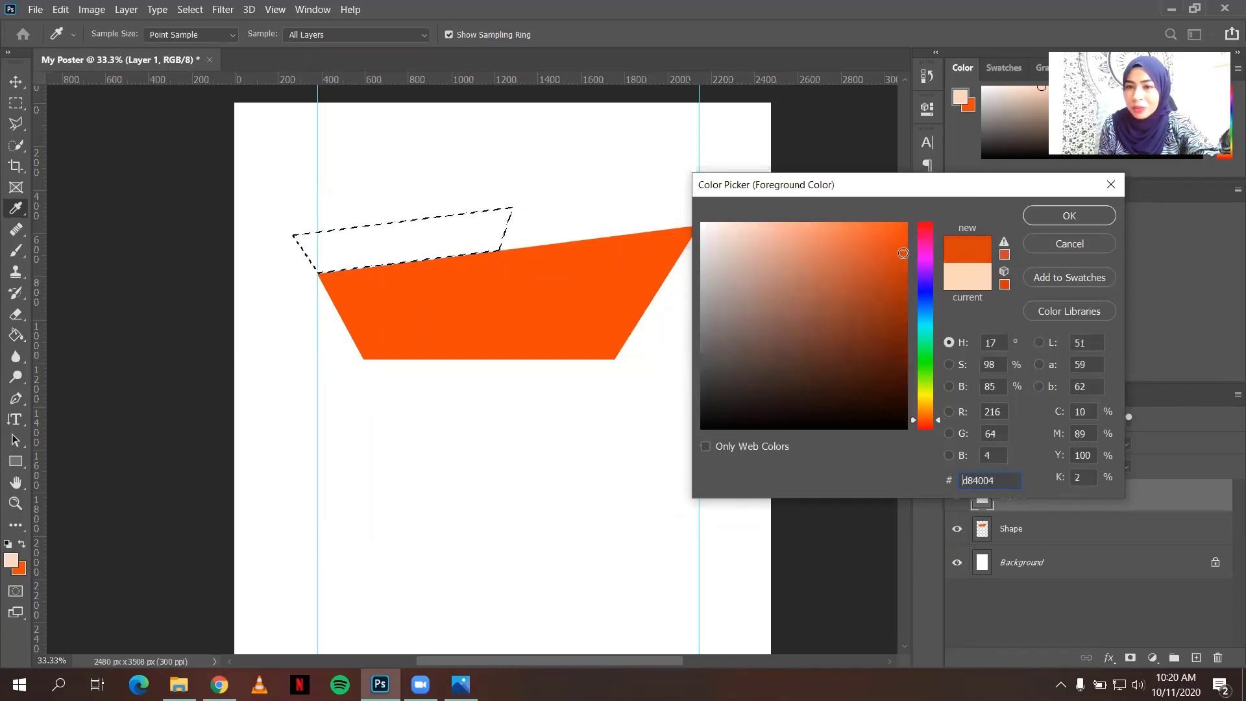
pyautogui.moveTo(902, 253); pyautogui.dragTo(904, 263)
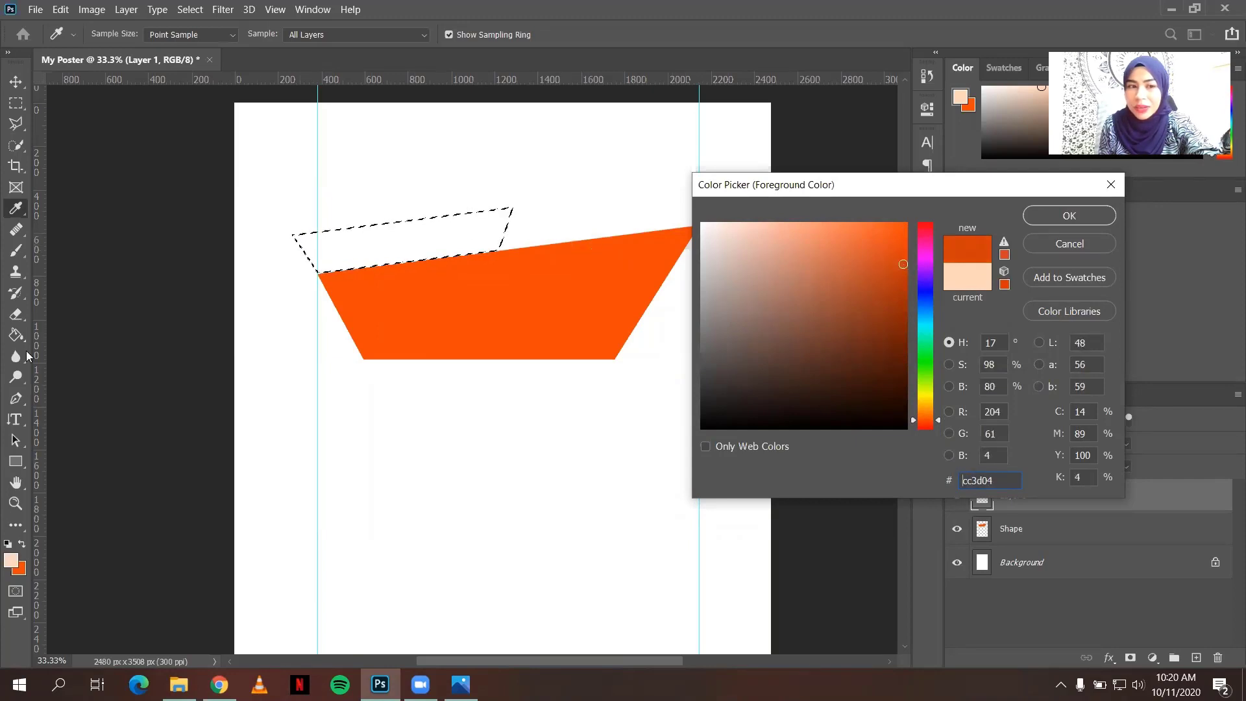
pyautogui.click(1048, 214)
pyautogui.press('g')
pyautogui.click(473, 245)
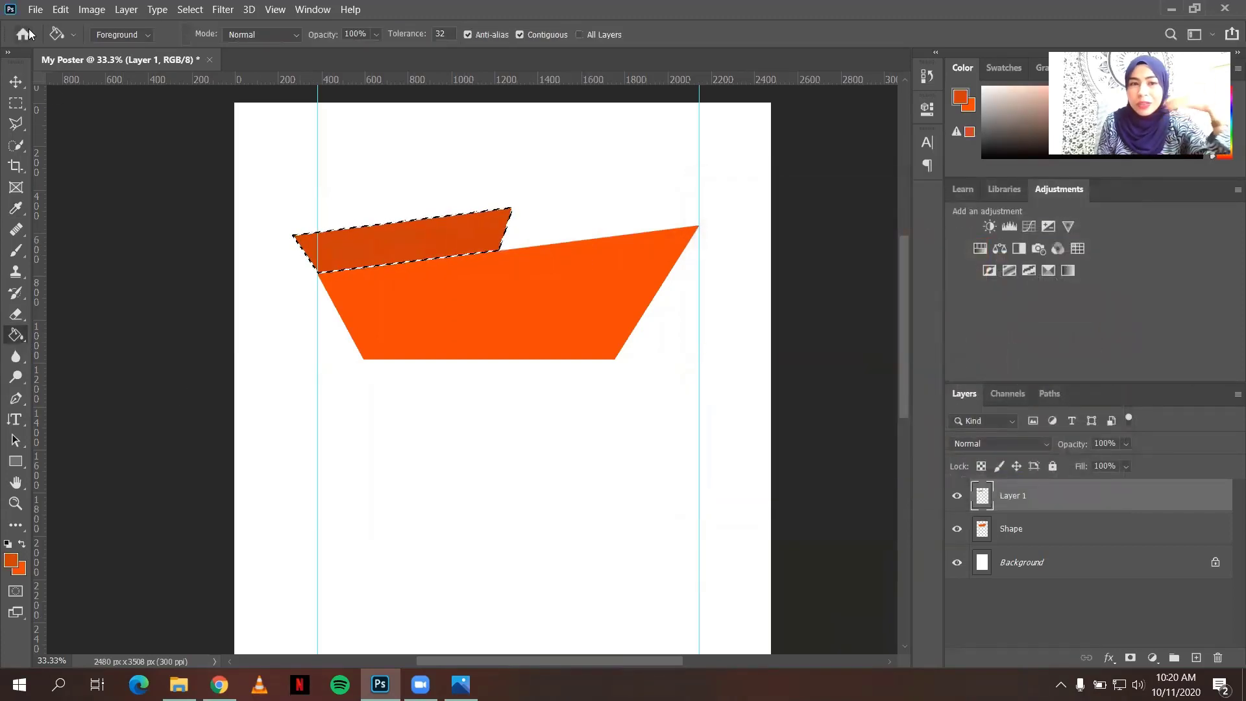
# - Deselect the darker slanted strip, nudge it down to close the gap to the orange shape, and turn off transform controls
pyautogui.press('v')
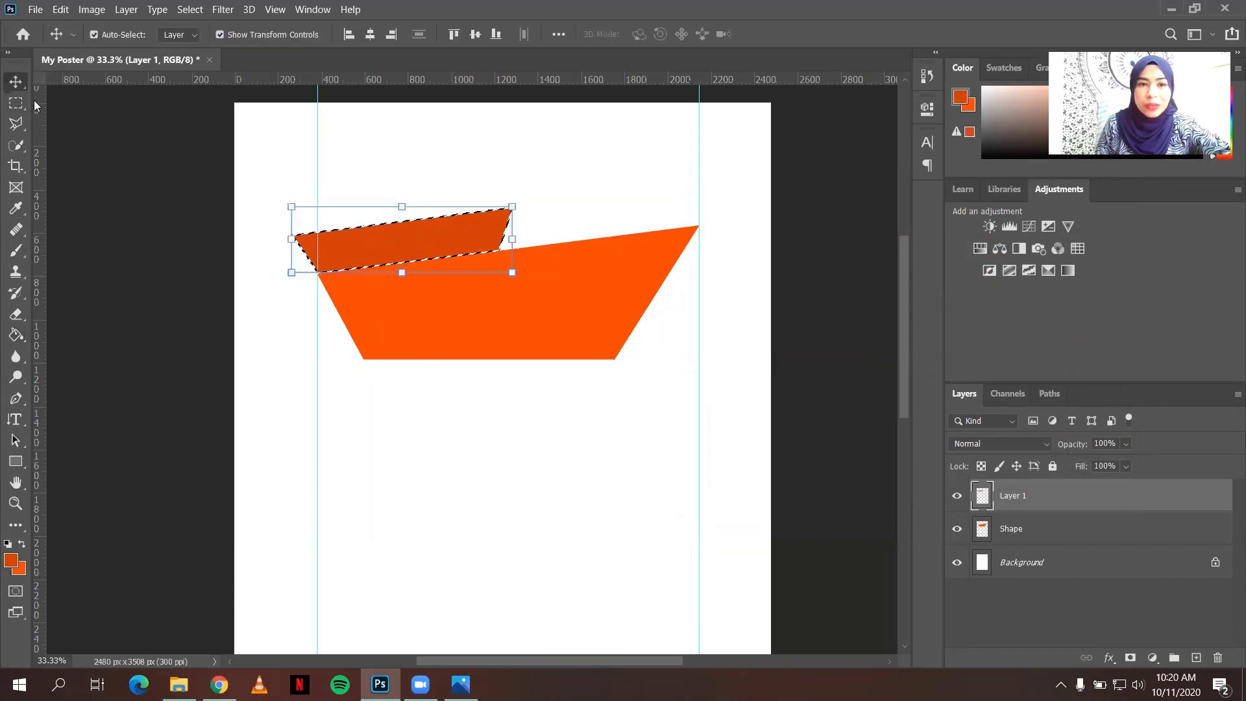
pyautogui.click(15, 104)
pyautogui.click(586, 181)
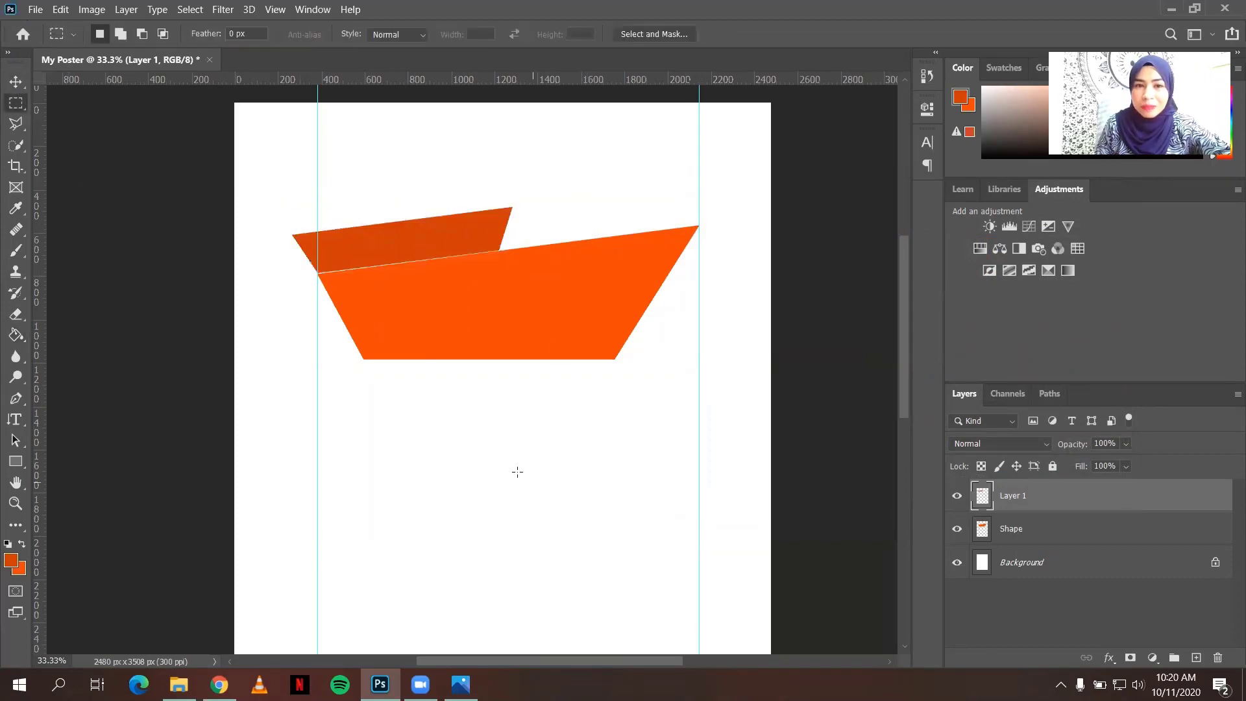
pyautogui.click(16, 82)
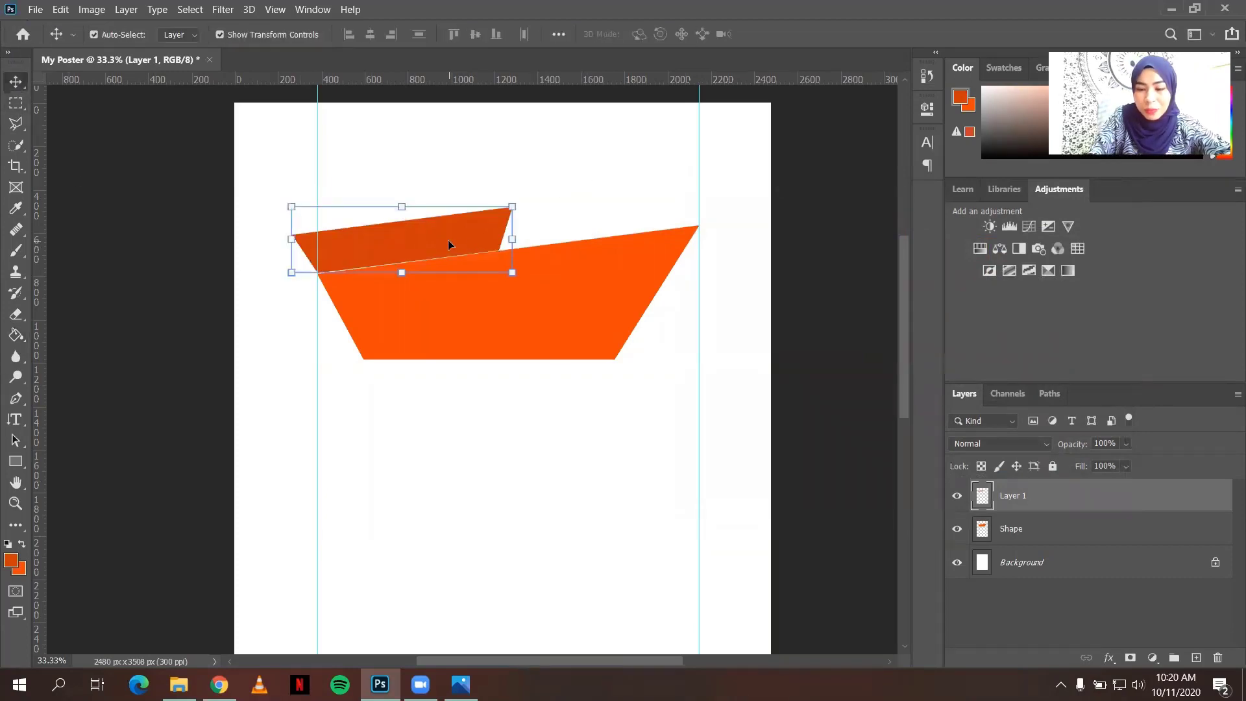
pyautogui.press('Down')
pyautogui.press('Down')
pyautogui.press('Down')
pyautogui.press('Down')
pyautogui.press('Down')
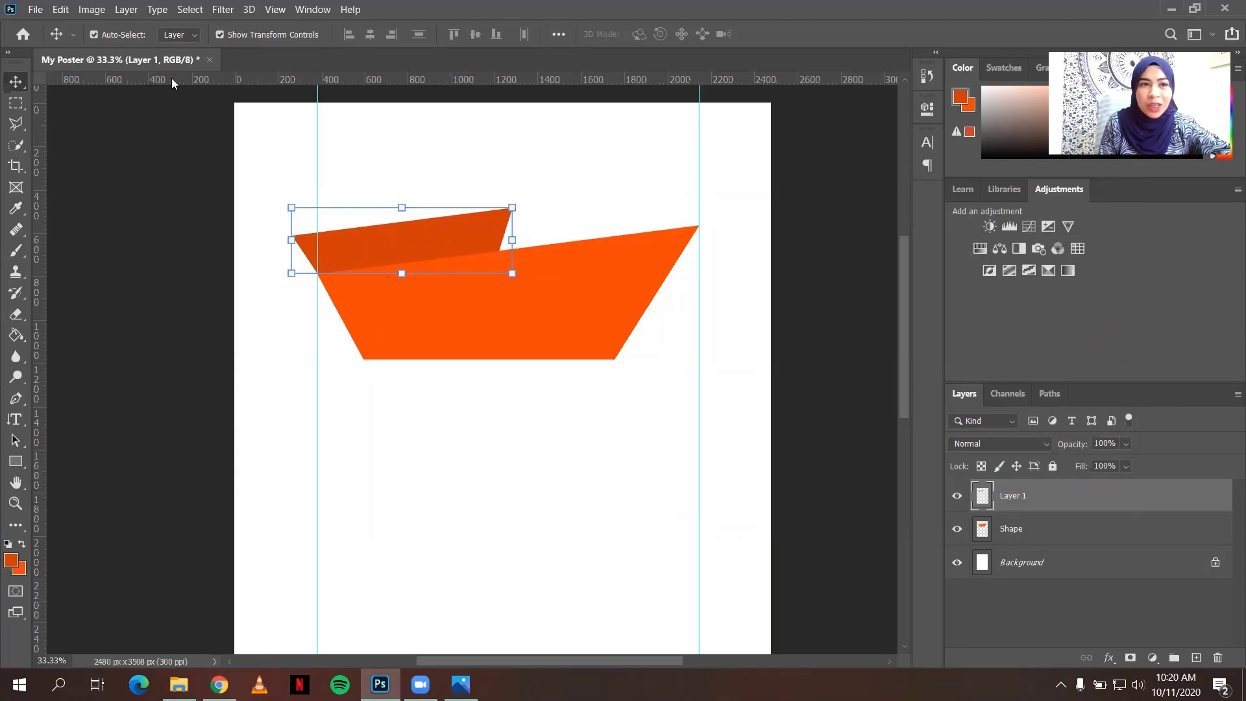
pyautogui.click(220, 34)
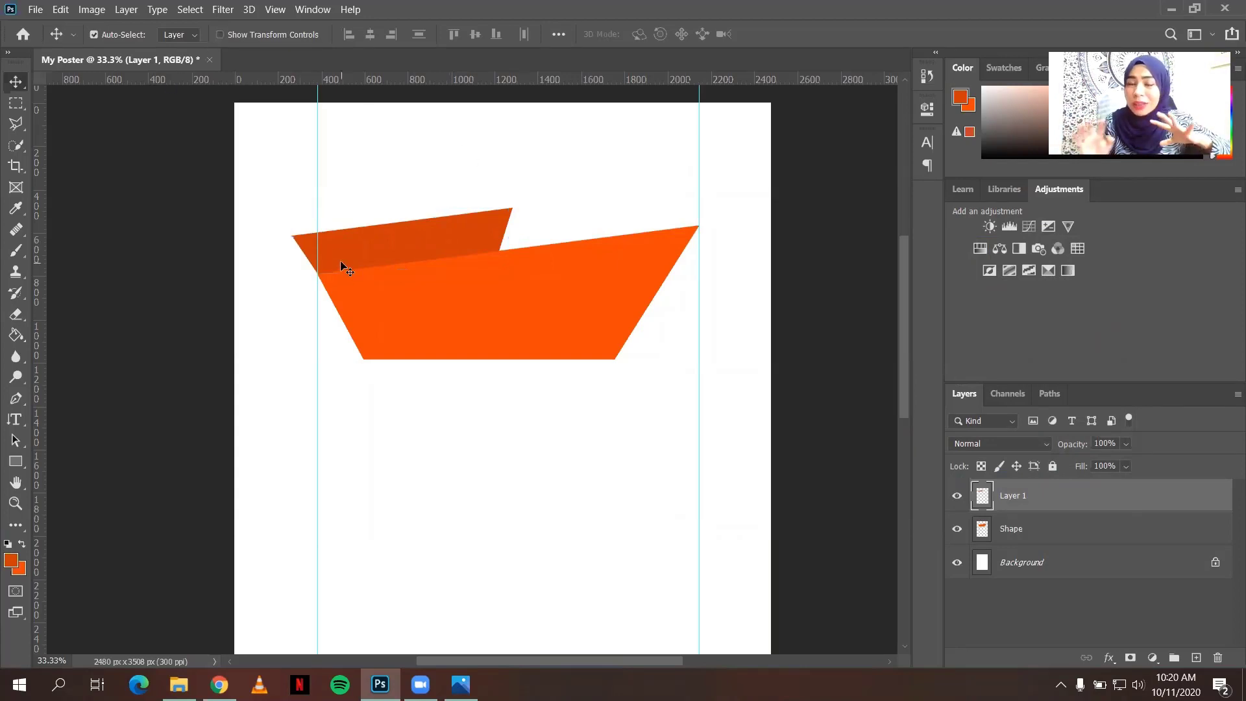
# - Set the foreground colour to brighter orange #f45e04 and fill the large shape on the Shape layer with the Paint Bucket
pyautogui.click(1065, 535)
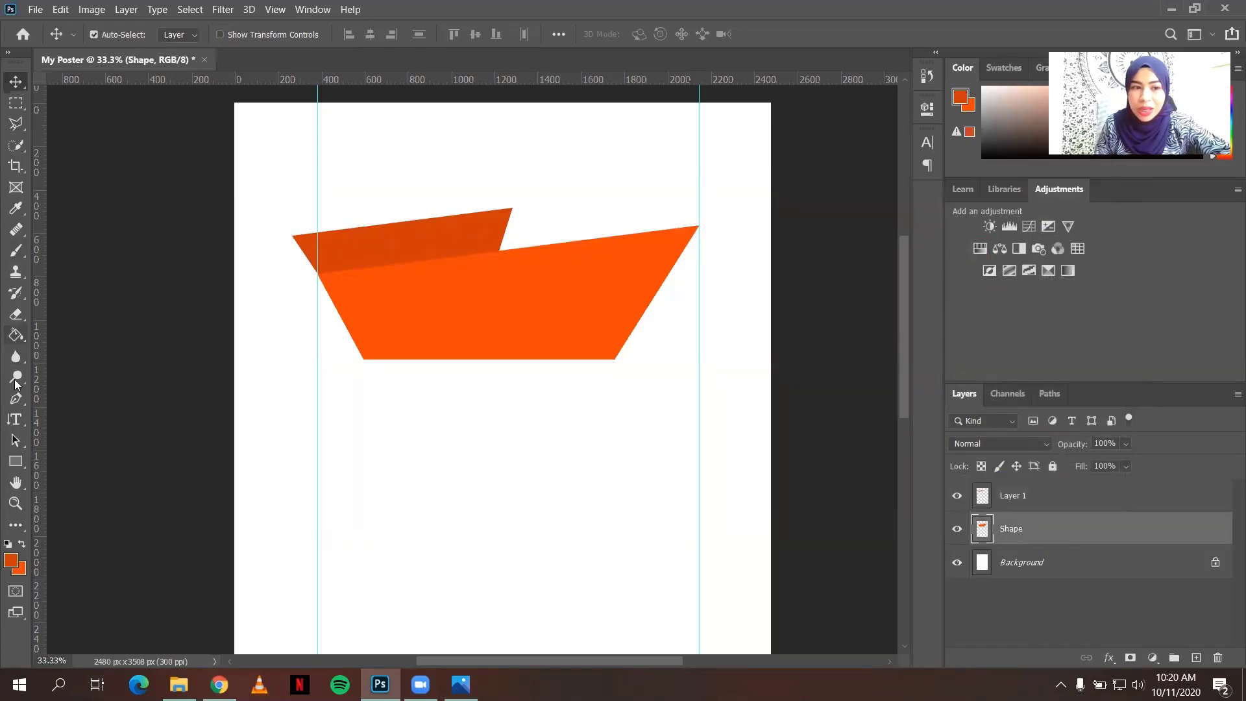
pyautogui.press('x')
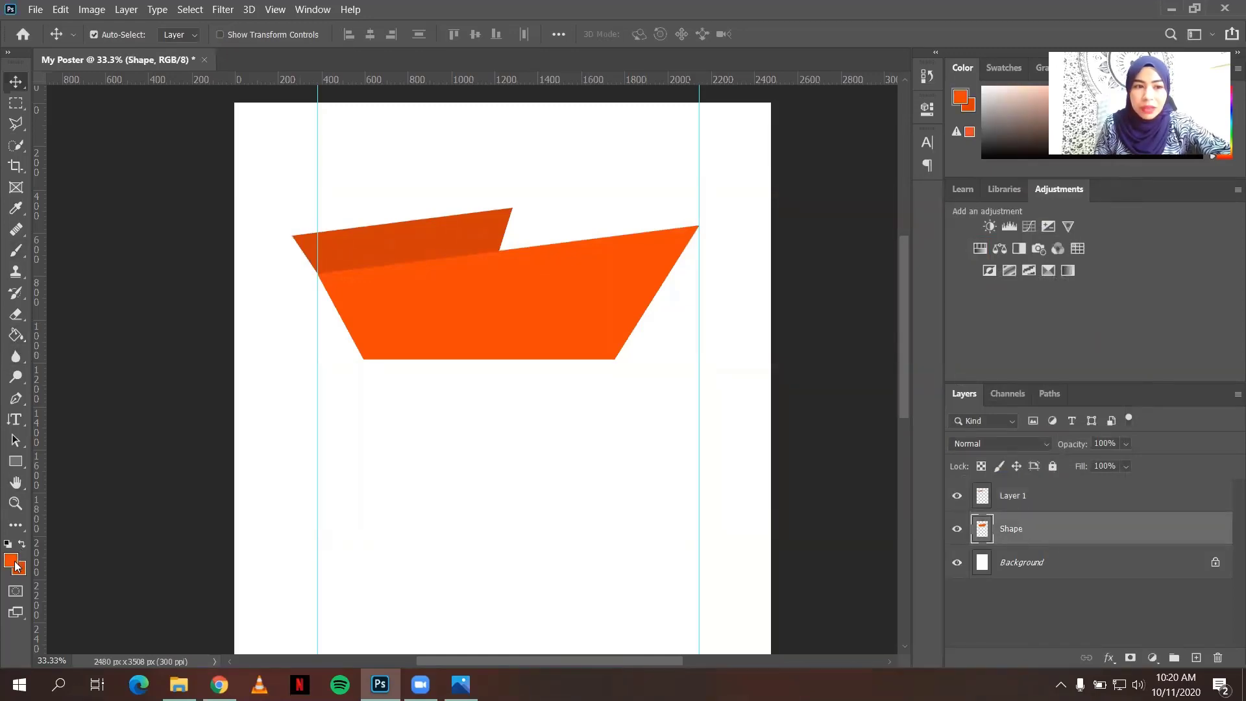
pyautogui.click(14, 566)
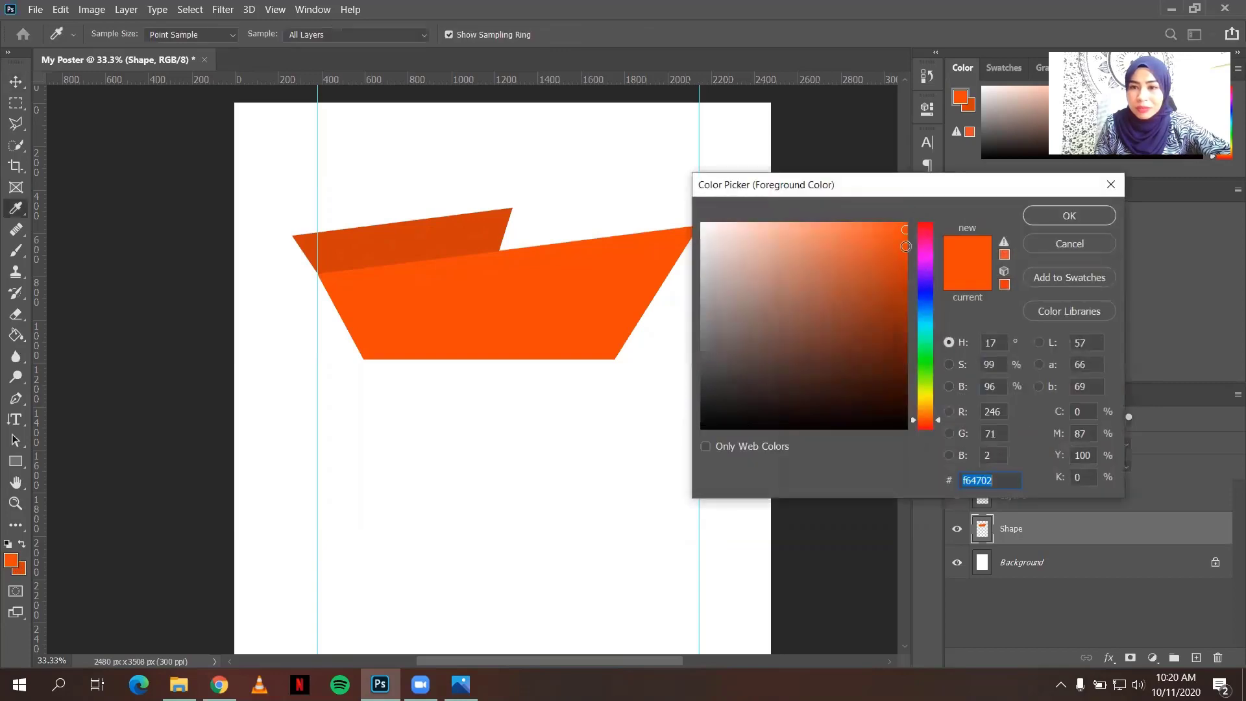
pyautogui.click(906, 246)
pyautogui.moveTo(928, 421); pyautogui.dragTo(925, 415)
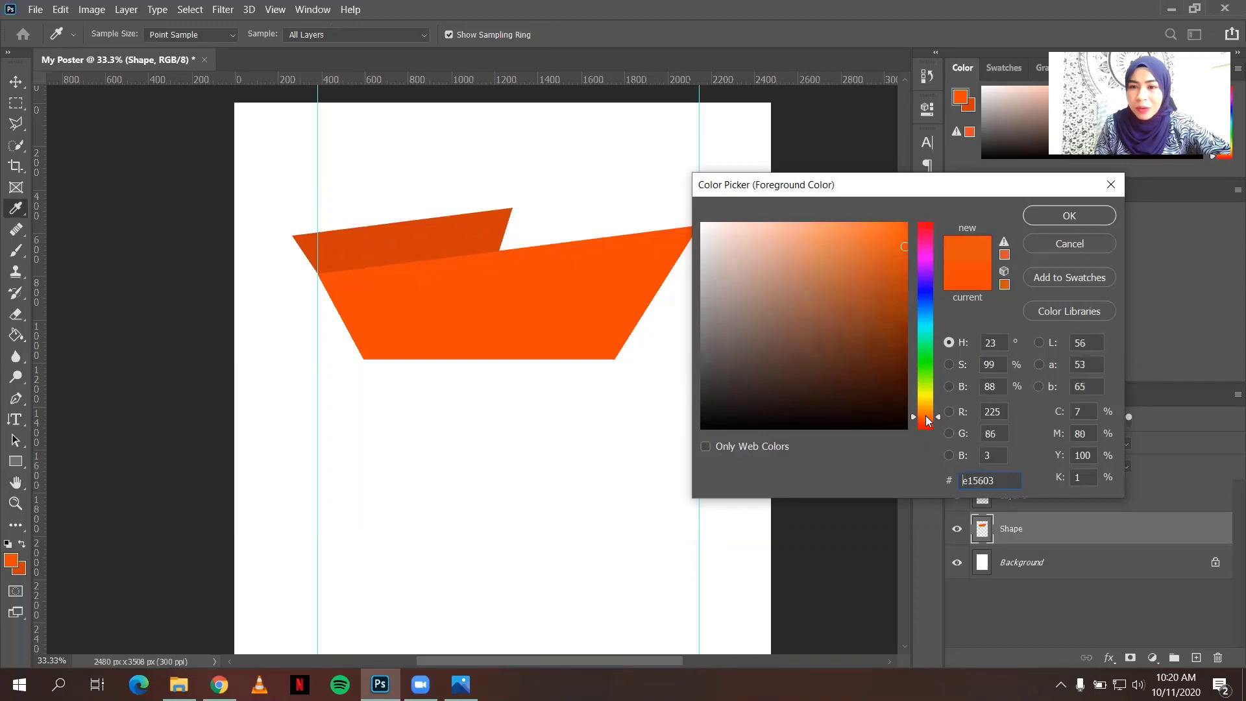
pyautogui.click(894, 228)
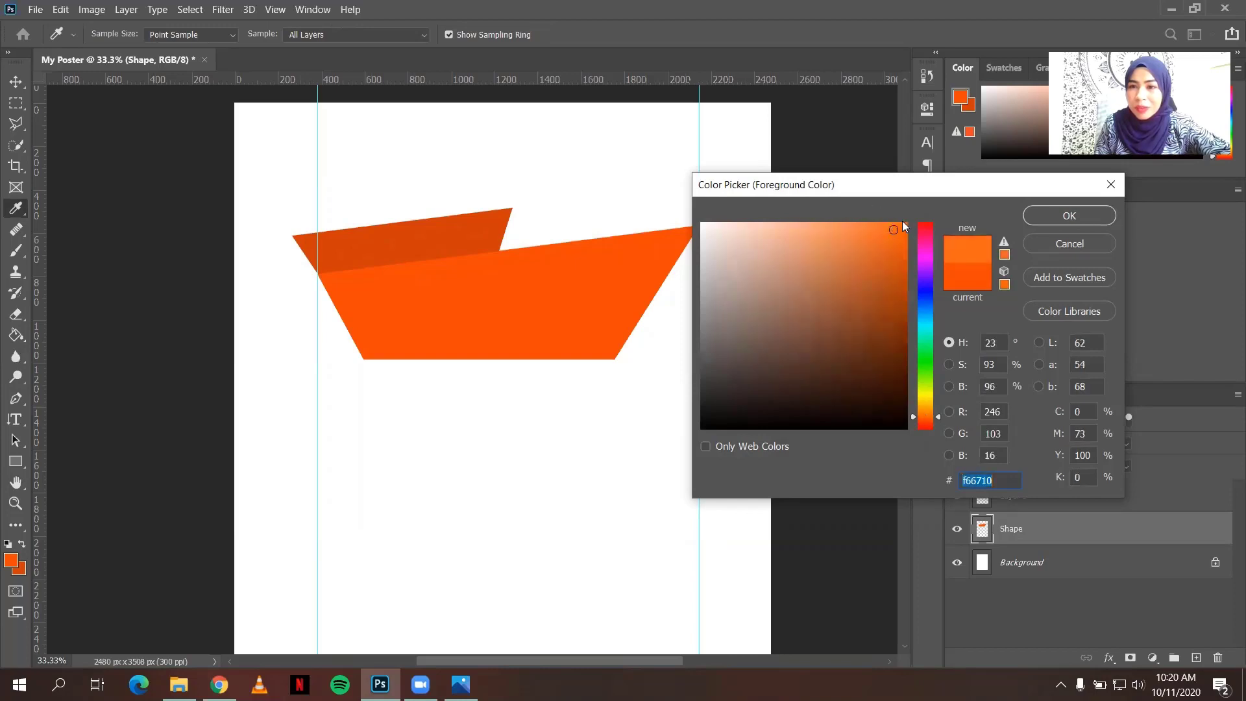
pyautogui.moveTo(896, 227); pyautogui.dragTo(904, 231)
pyautogui.press('v')
pyautogui.click(1070, 216)
pyautogui.click(15, 335)
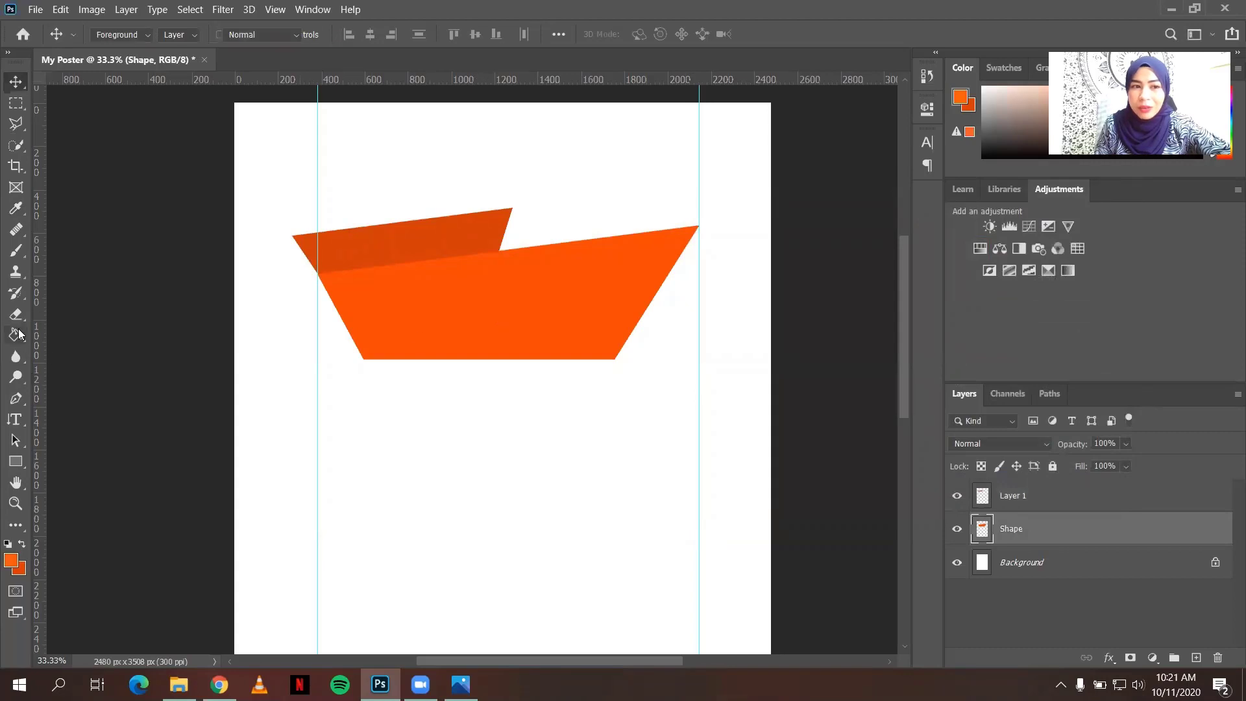
pyautogui.click(580, 316)
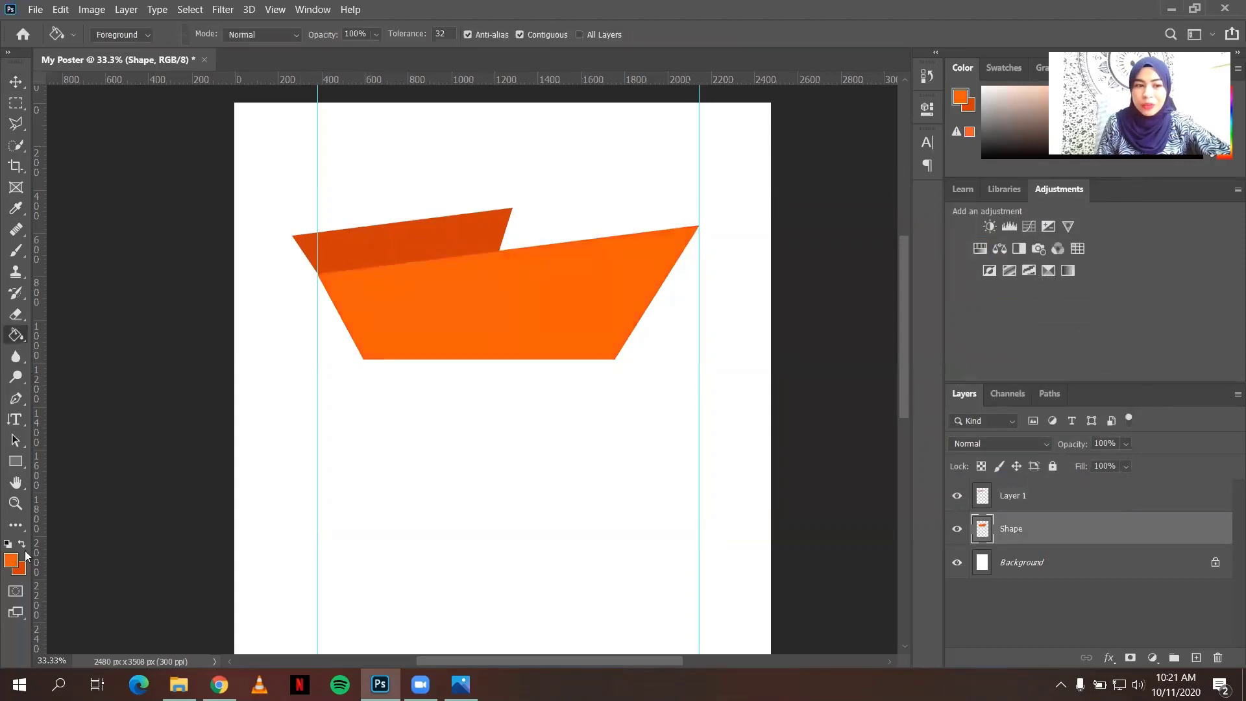
# - Try to fill the slanted strip with orange #e35601 while the Shape layer is active, and undo the fill
pyautogui.click(11, 565)
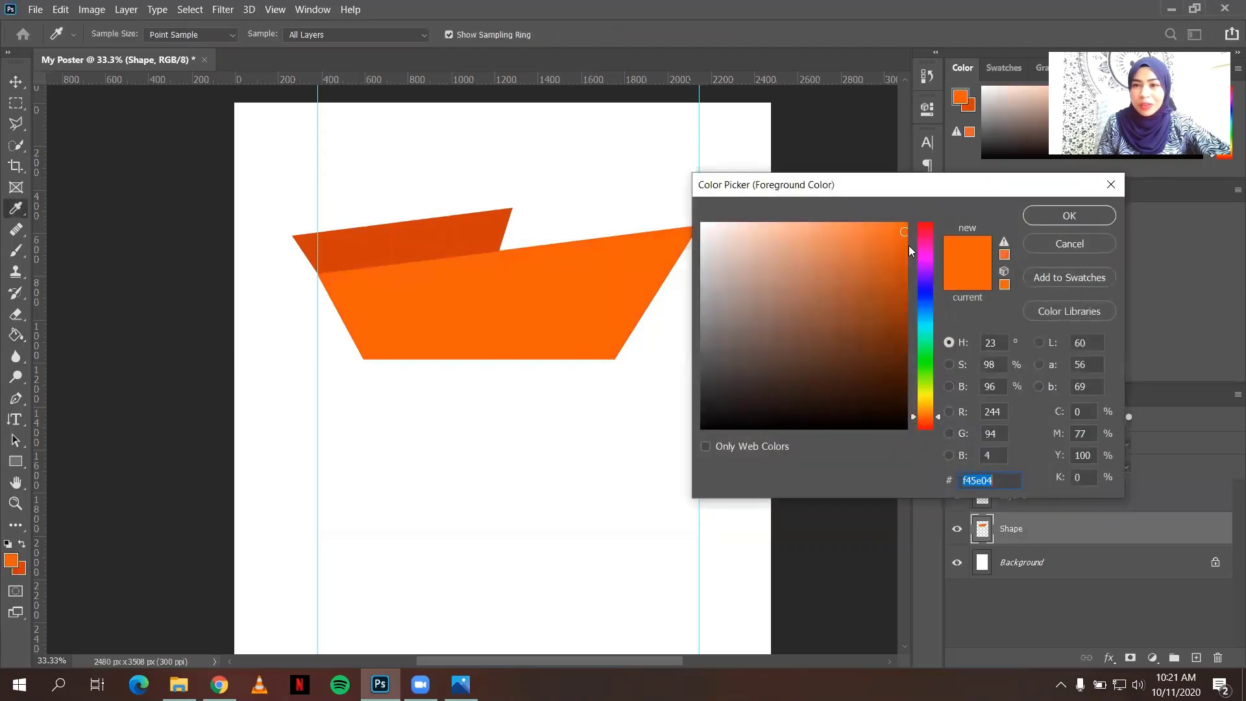
pyautogui.press('Return')
pyautogui.click(469, 241)
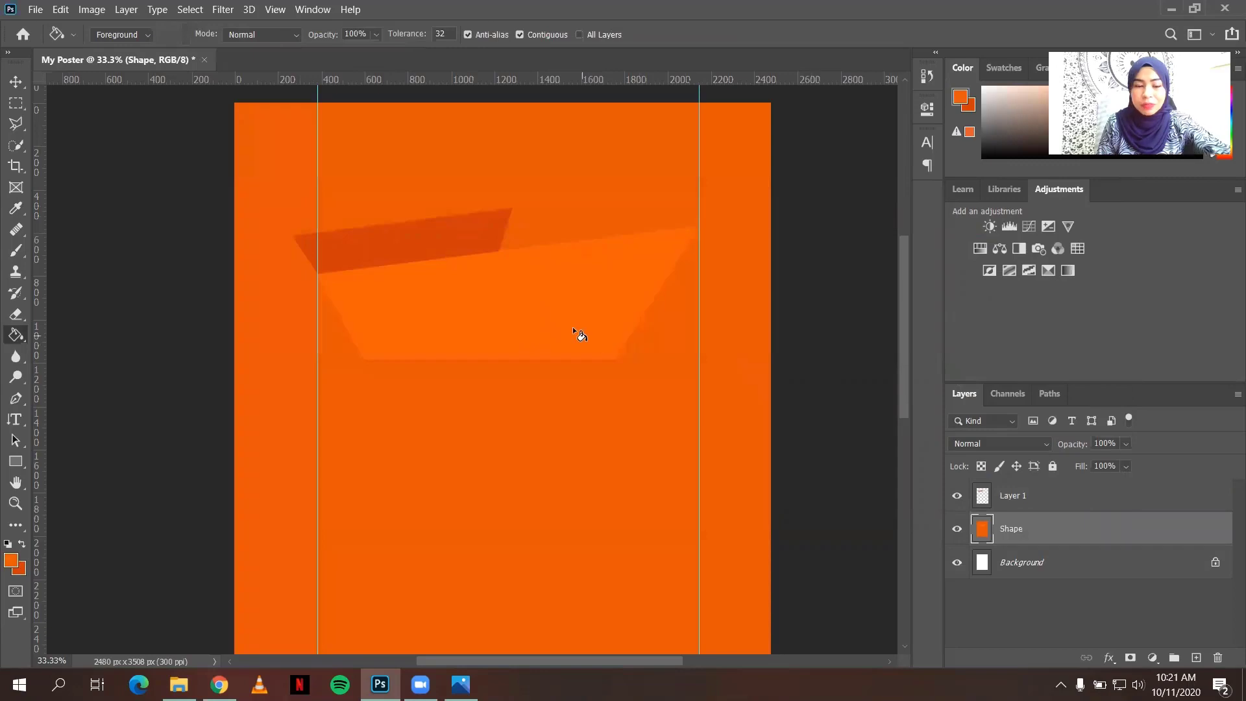
pyautogui.hotkey('ctrl', 'z')
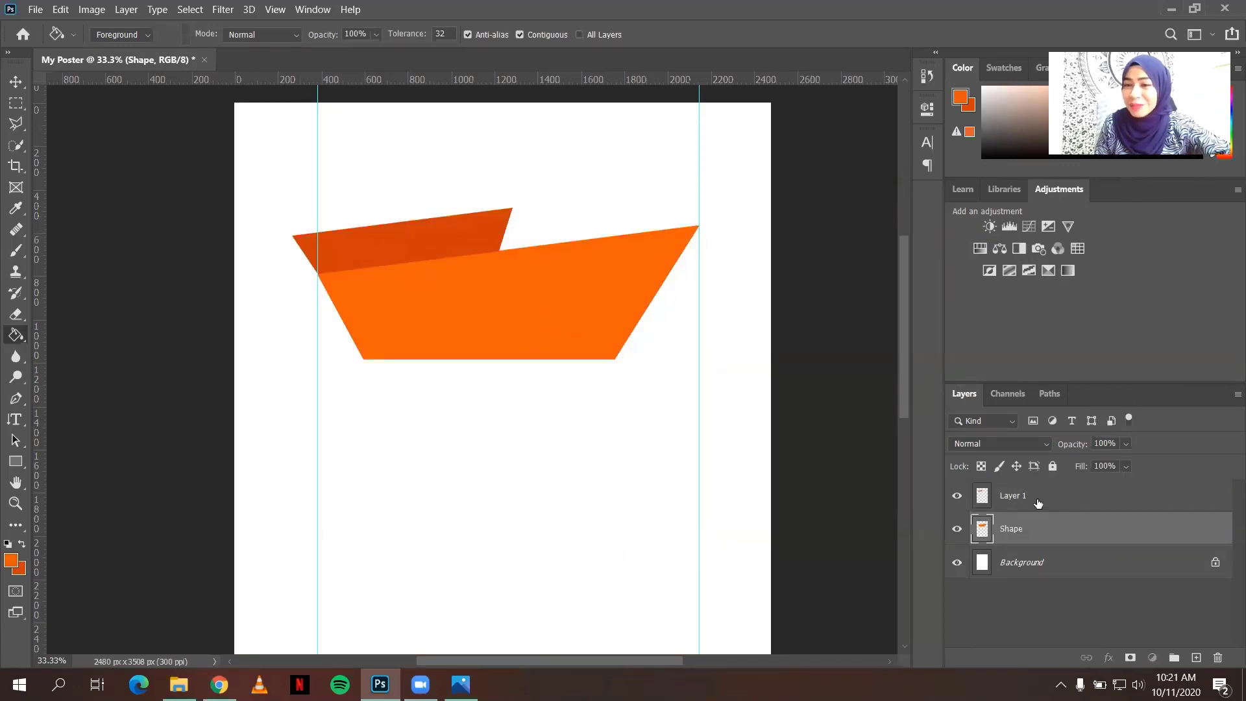
# - Fill the slanted strip on Layer 1 with the Paint Bucket, using an orange slightly darker than #e35601
pyautogui.click(1036, 503)
pyautogui.click(431, 253)
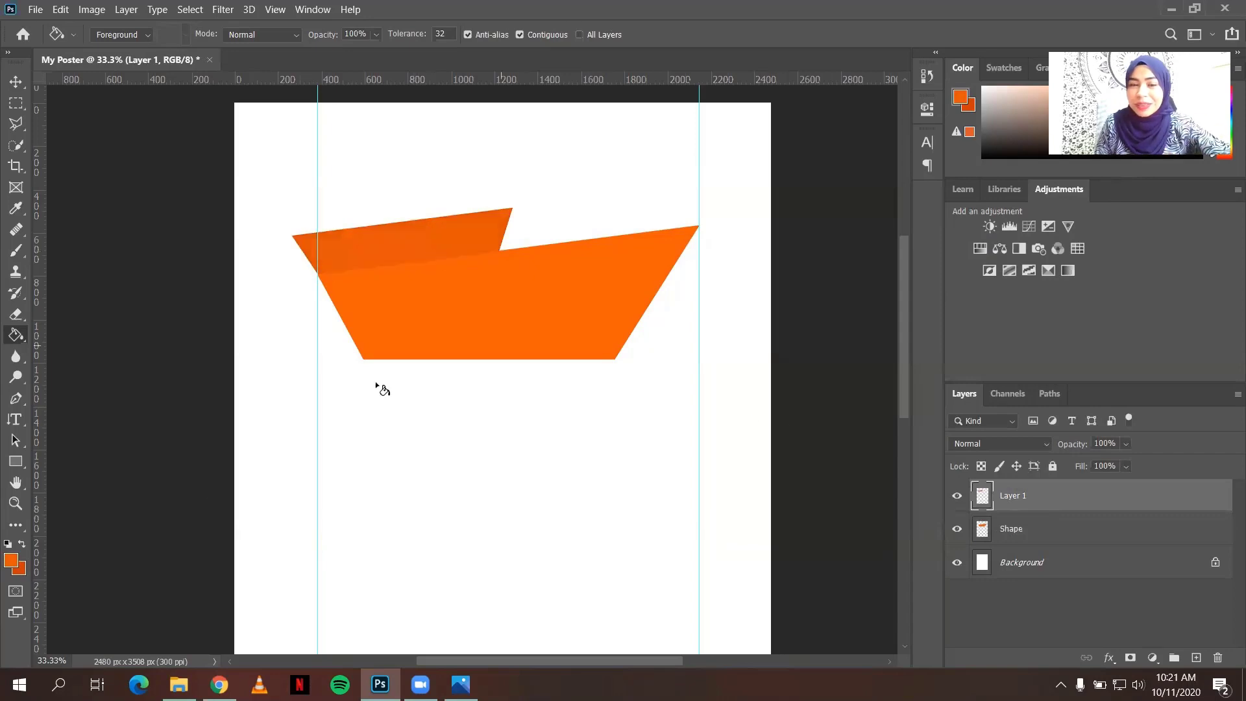
pyautogui.click(11, 559)
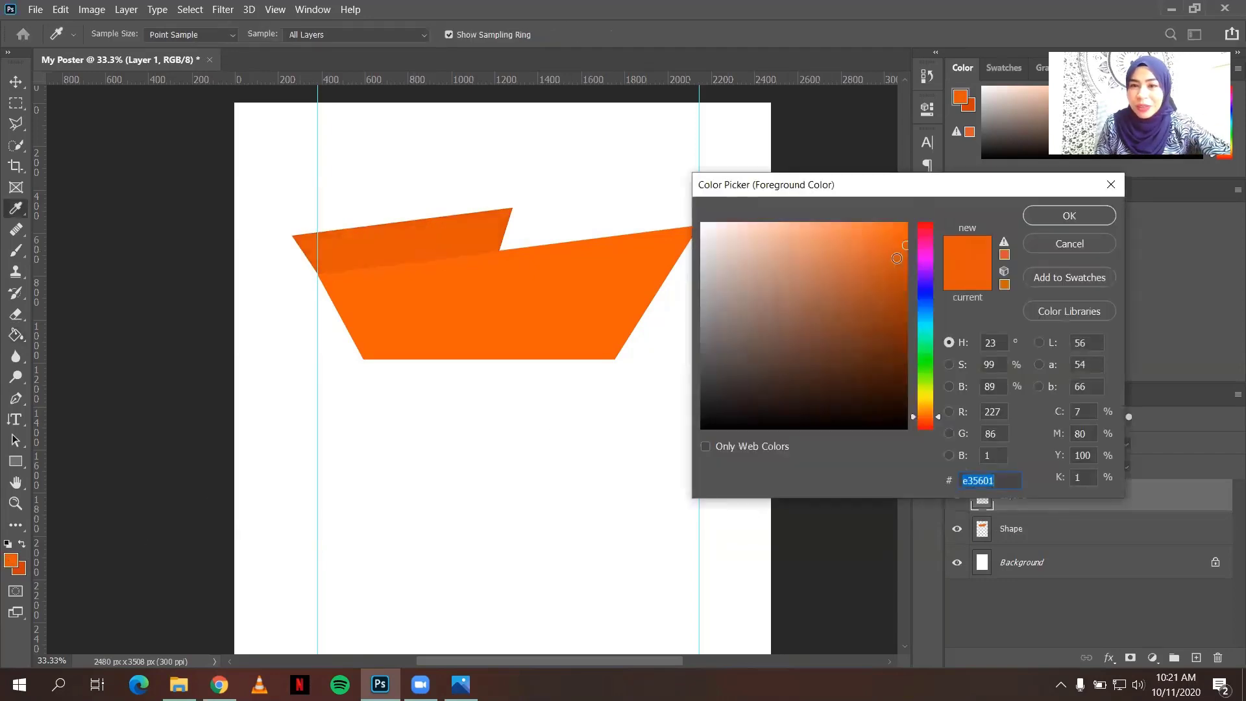
pyautogui.click(906, 267)
pyautogui.click(1030, 220)
pyautogui.click(486, 243)
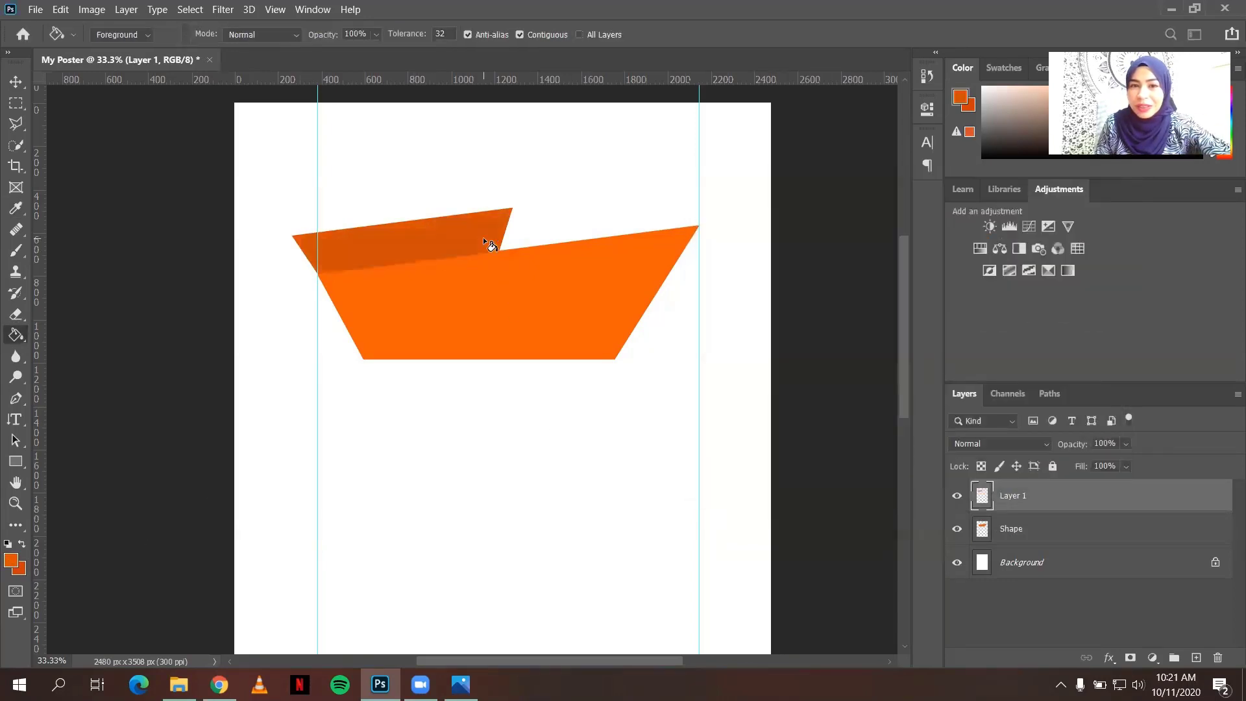
# - Remove both vertical guides from the canvas with the Move tool
pyautogui.click(16, 82)
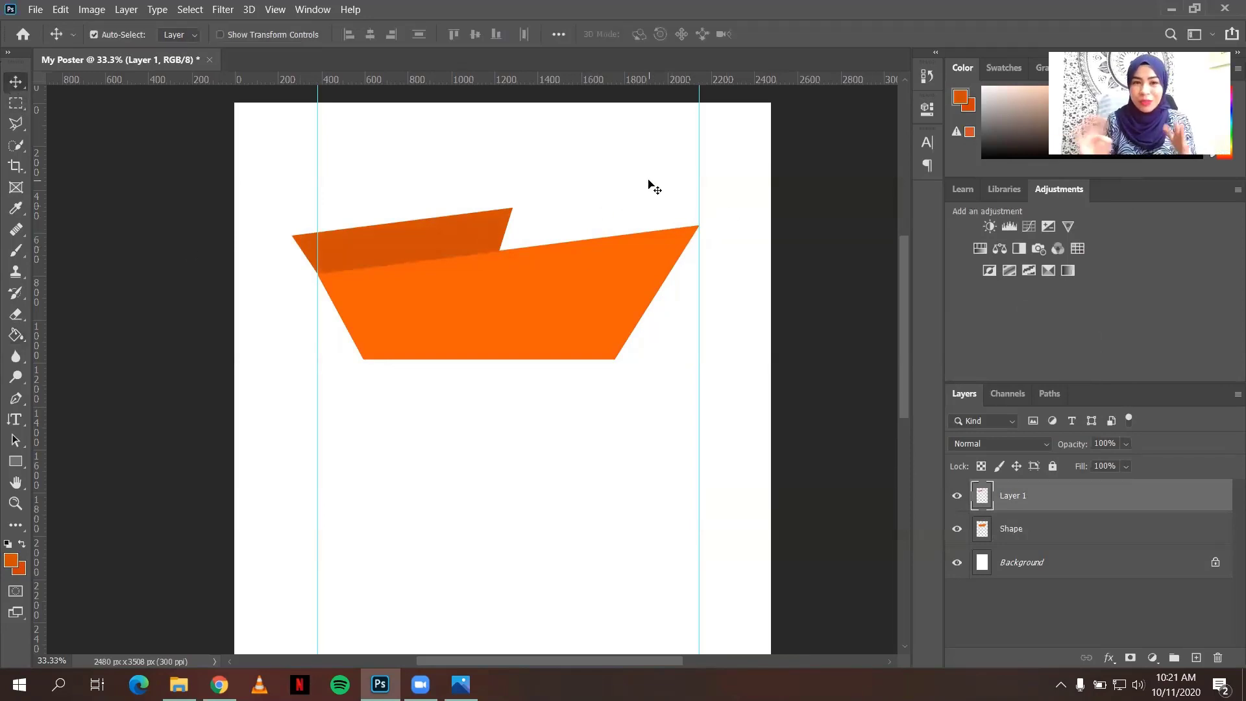
pyautogui.click(461, 685)
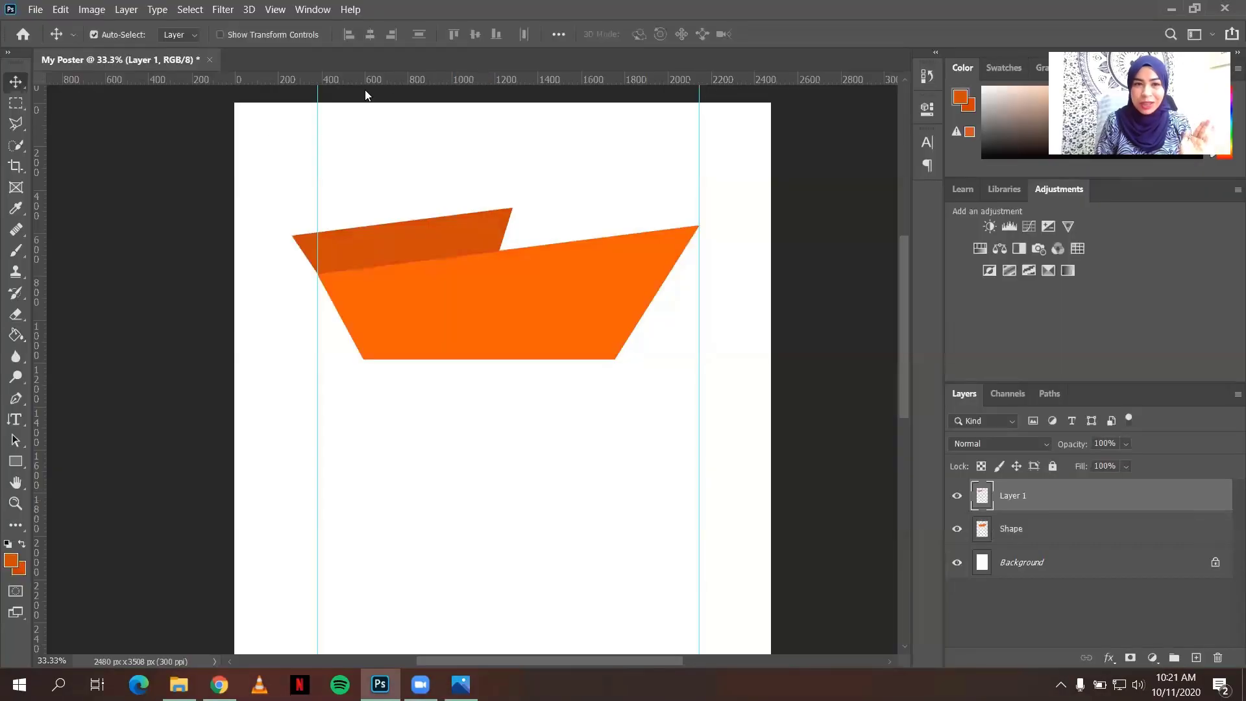
pyautogui.moveTo(318, 118); pyautogui.dragTo(9, 75)
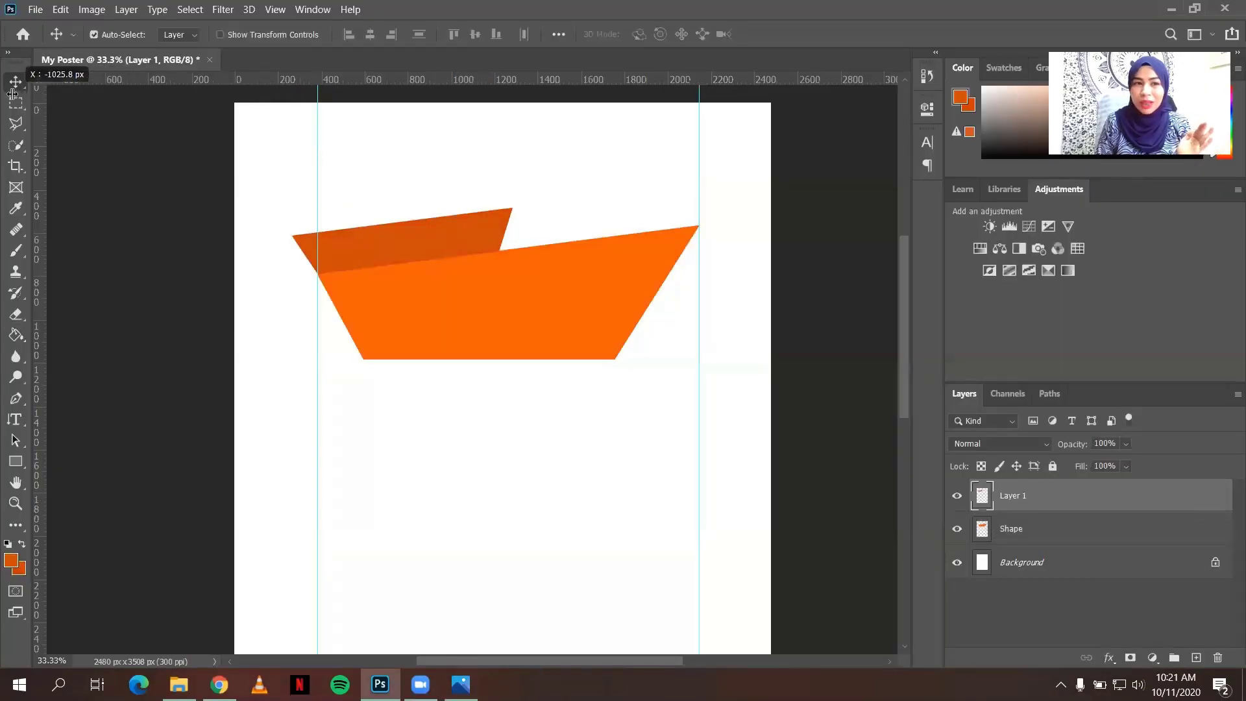
pyautogui.moveTo(701, 97); pyautogui.dragTo(17, 85)
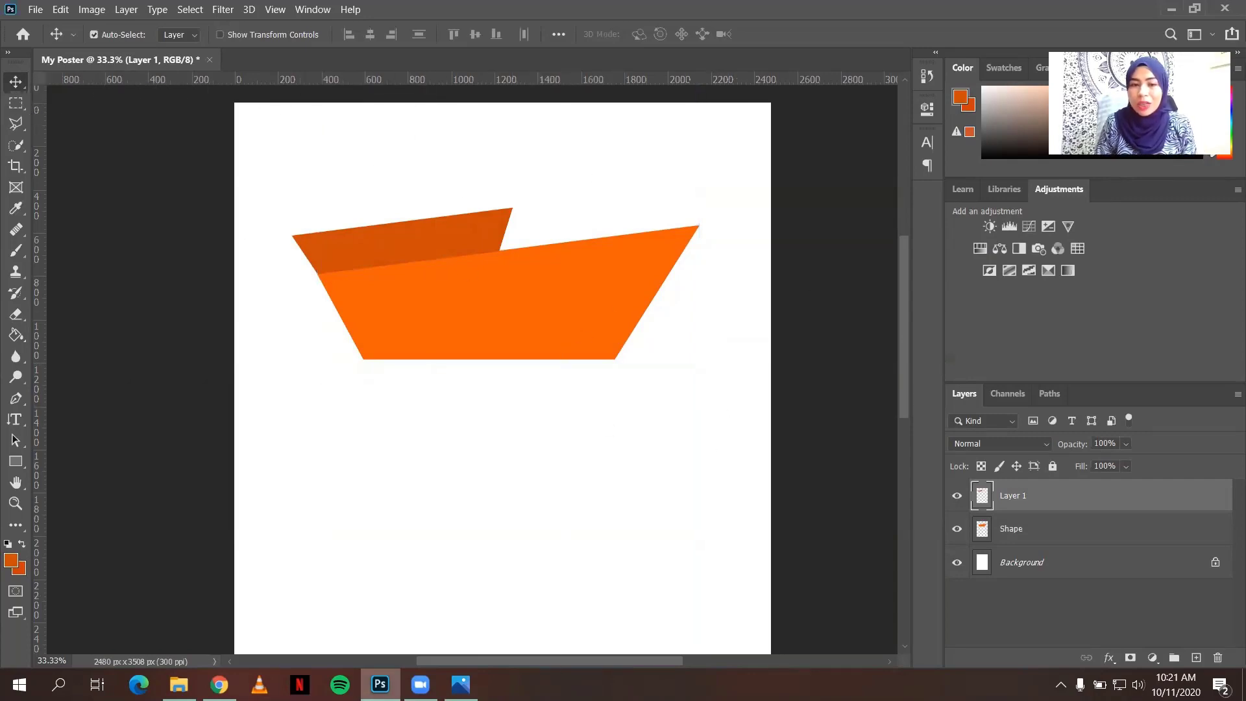
# - Check the title in the Poster Example image, and set up the Horizontal Type tool with near-white text colour #fcfcfc
pyautogui.click(461, 684)
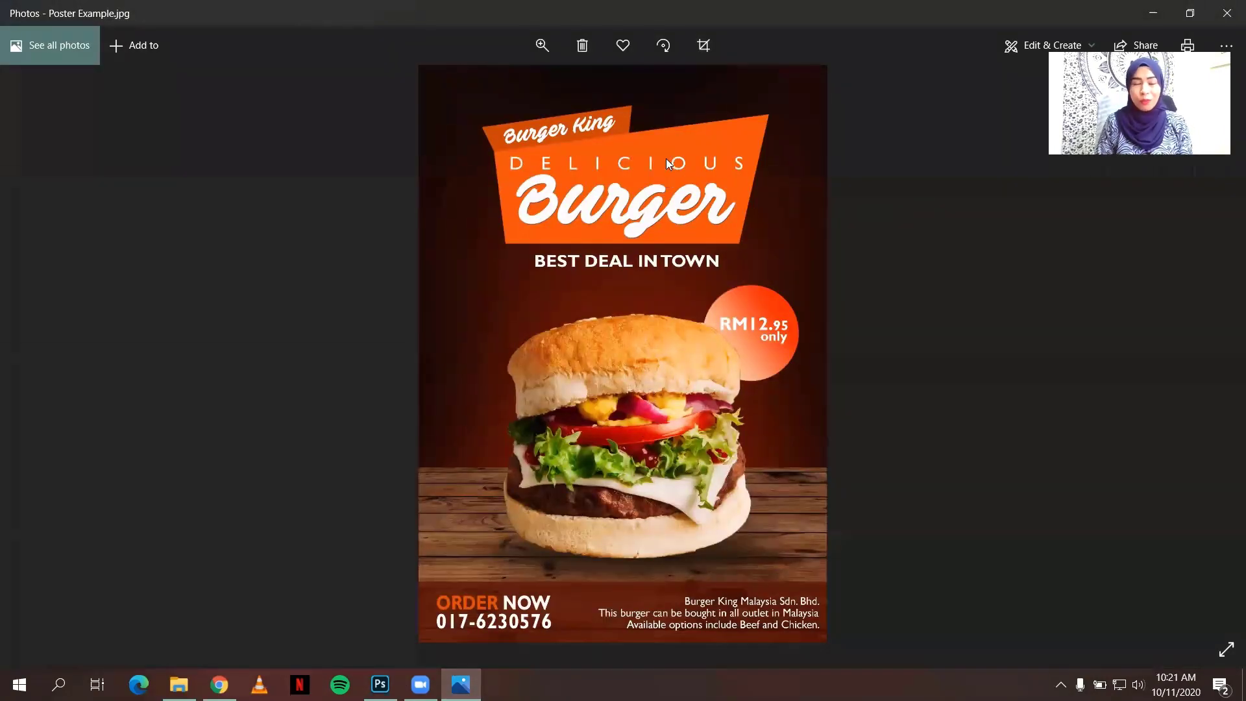
pyautogui.click(460, 684)
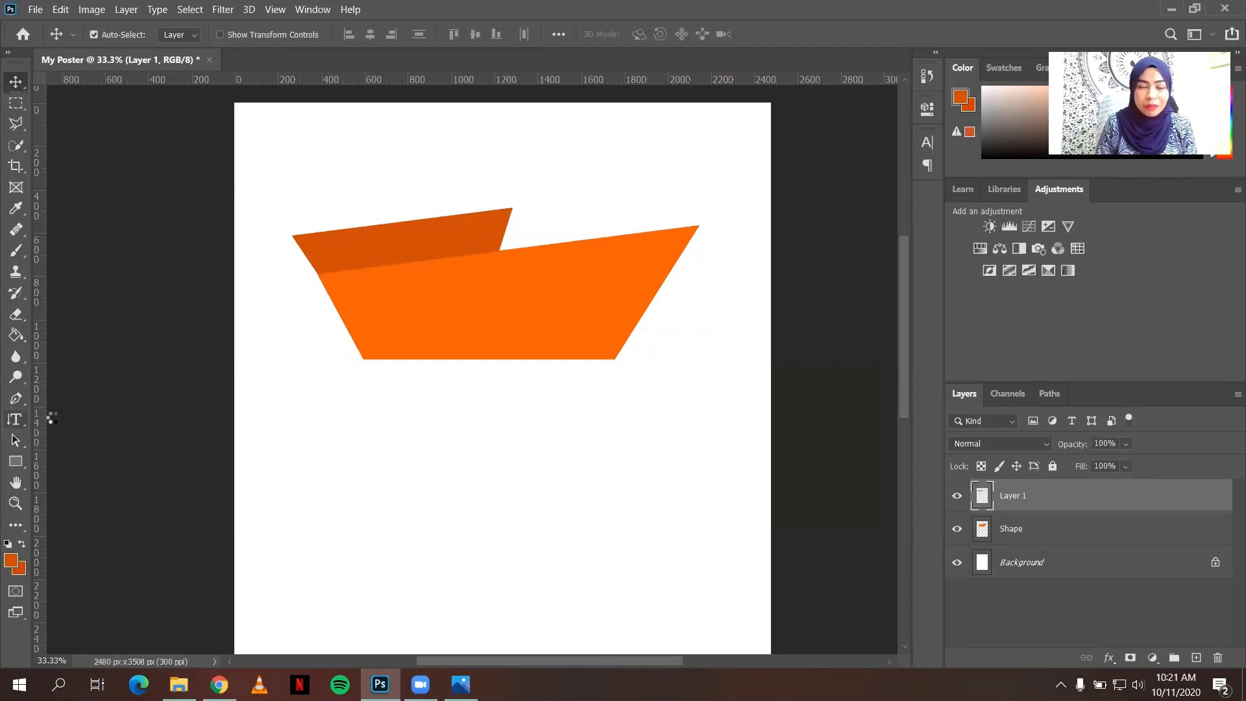
pyautogui.click(17, 420)
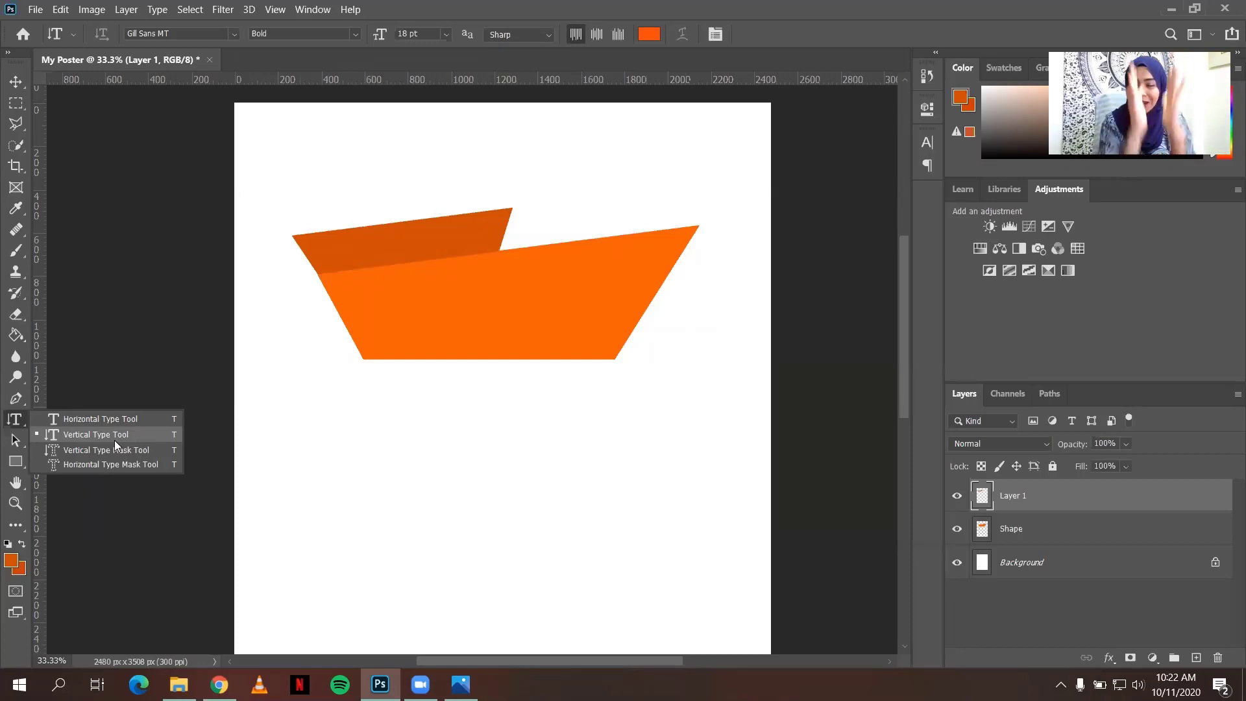
pyautogui.click(85, 419)
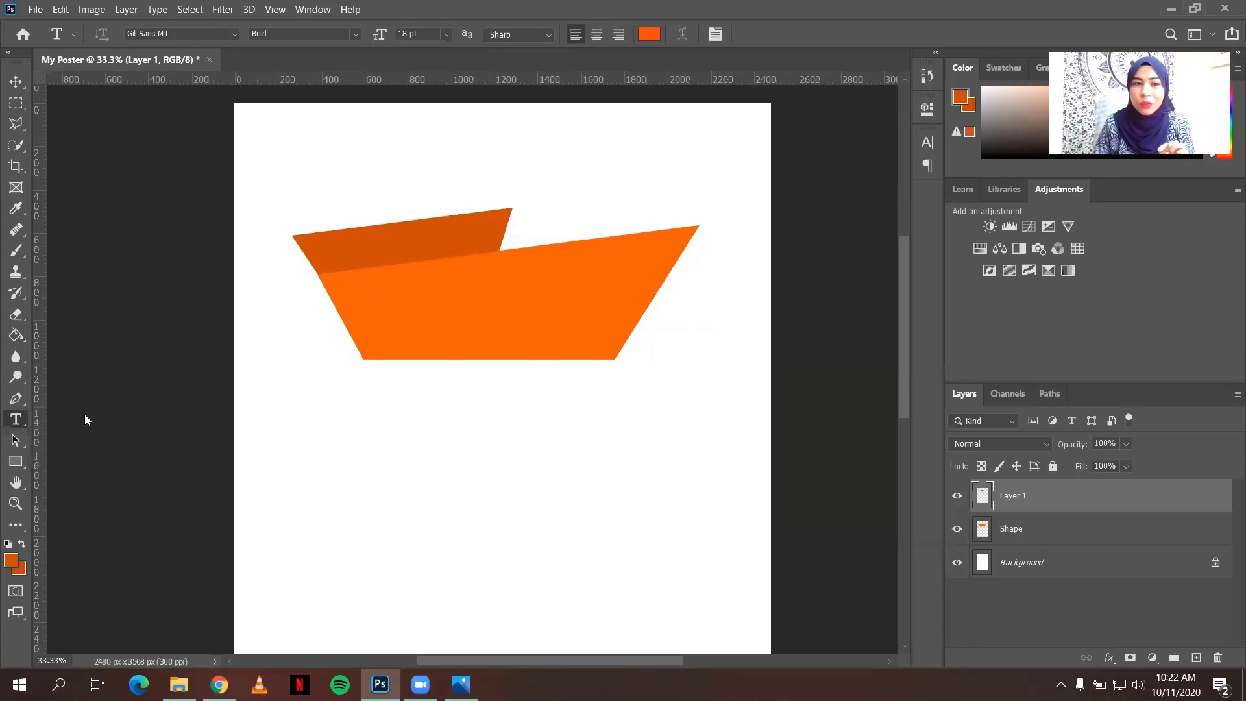
pyautogui.click(648, 39)
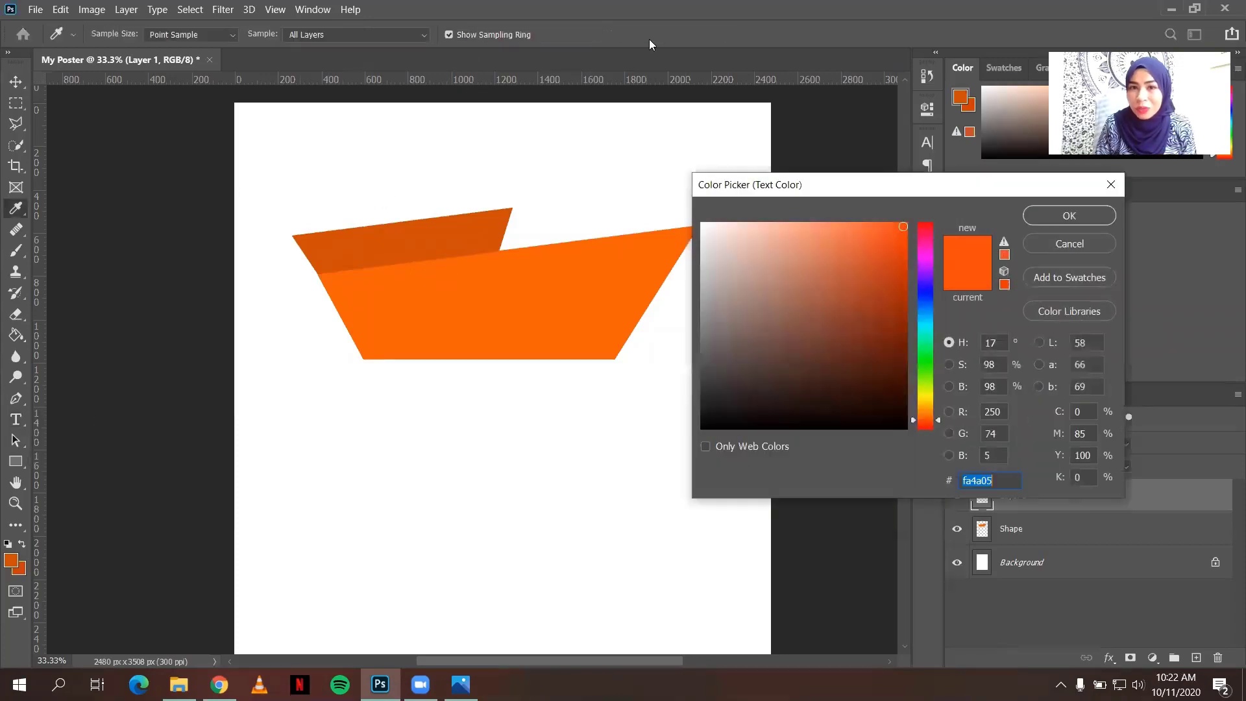
pyautogui.click(702, 225)
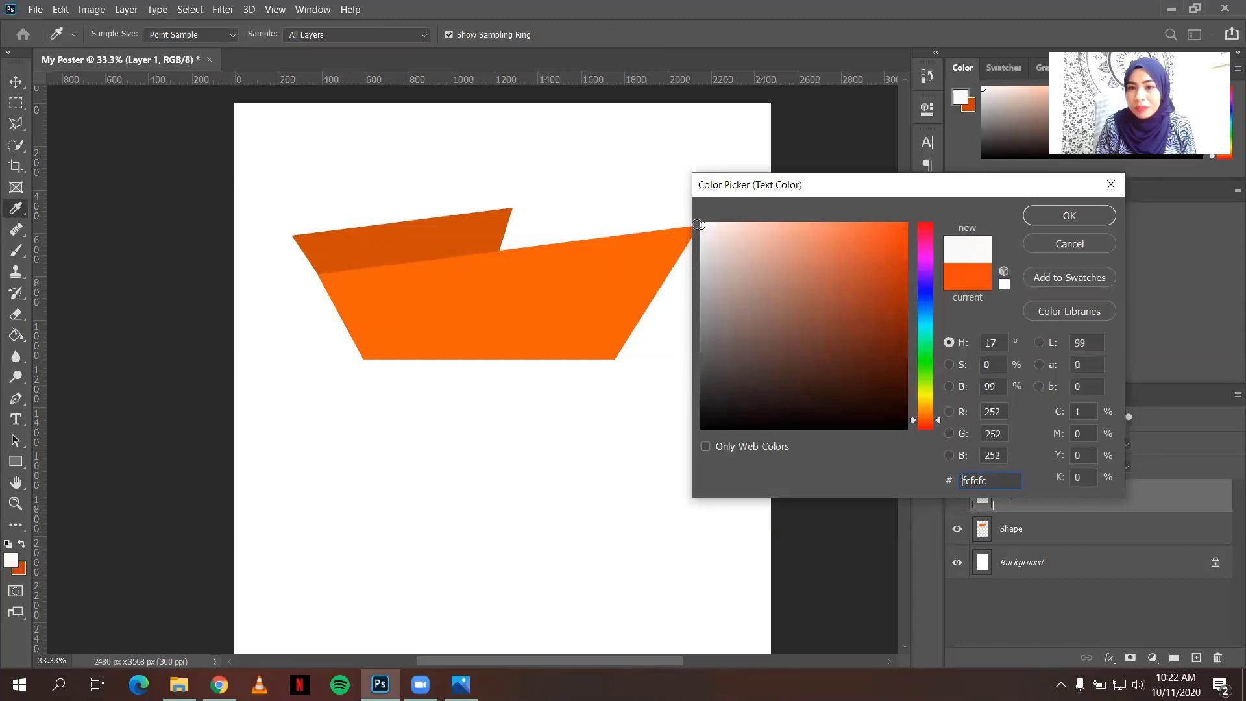
pyautogui.click(1045, 220)
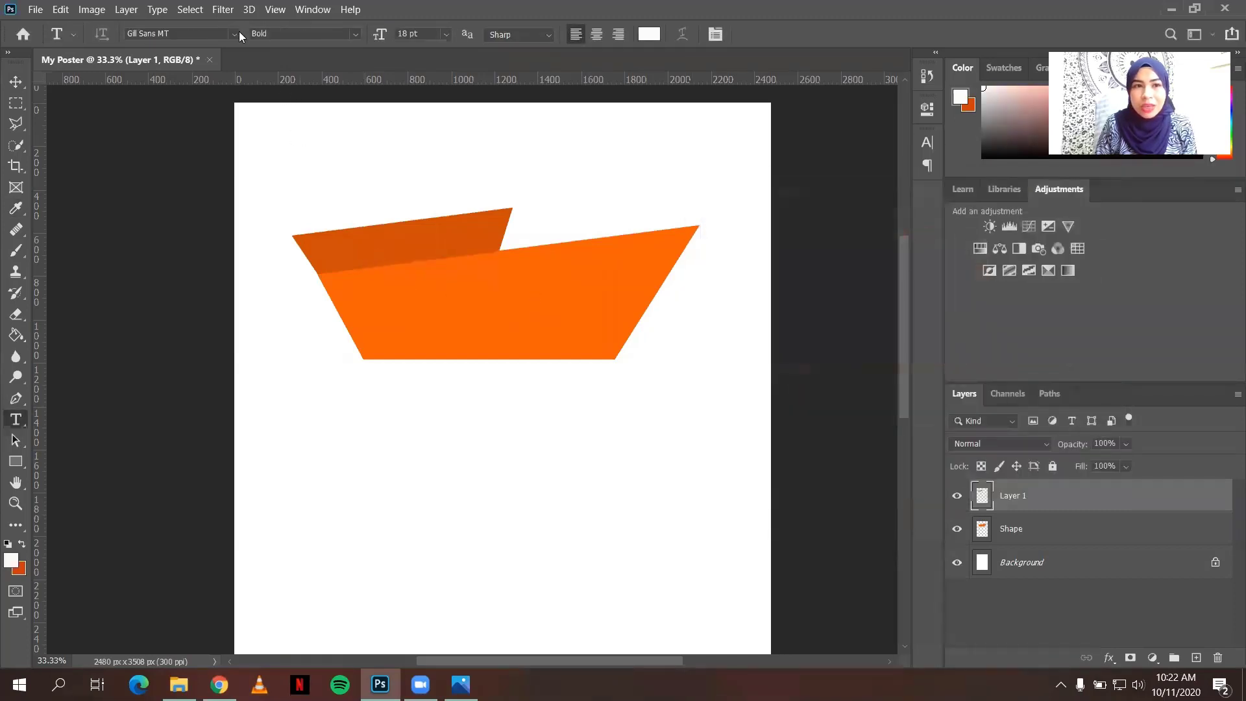
# - Set the type font to Gill Sans MT with the Regular style
pyautogui.click(235, 37)
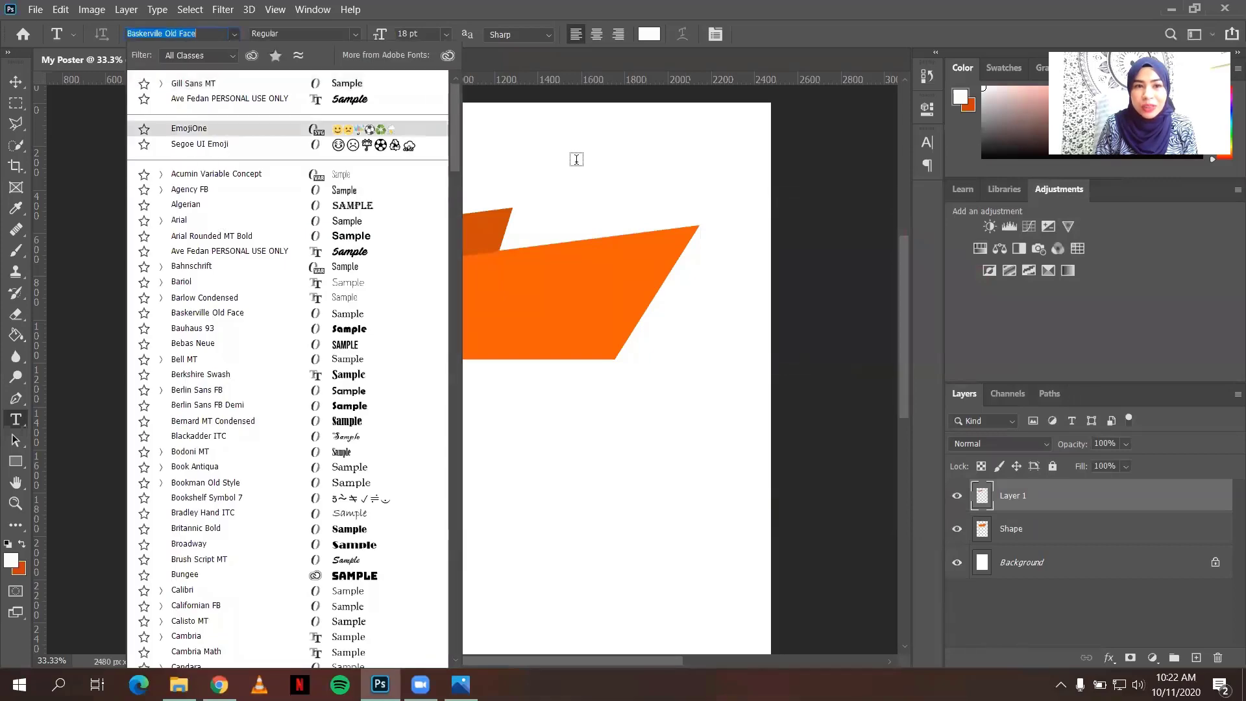
pyautogui.click(237, 80)
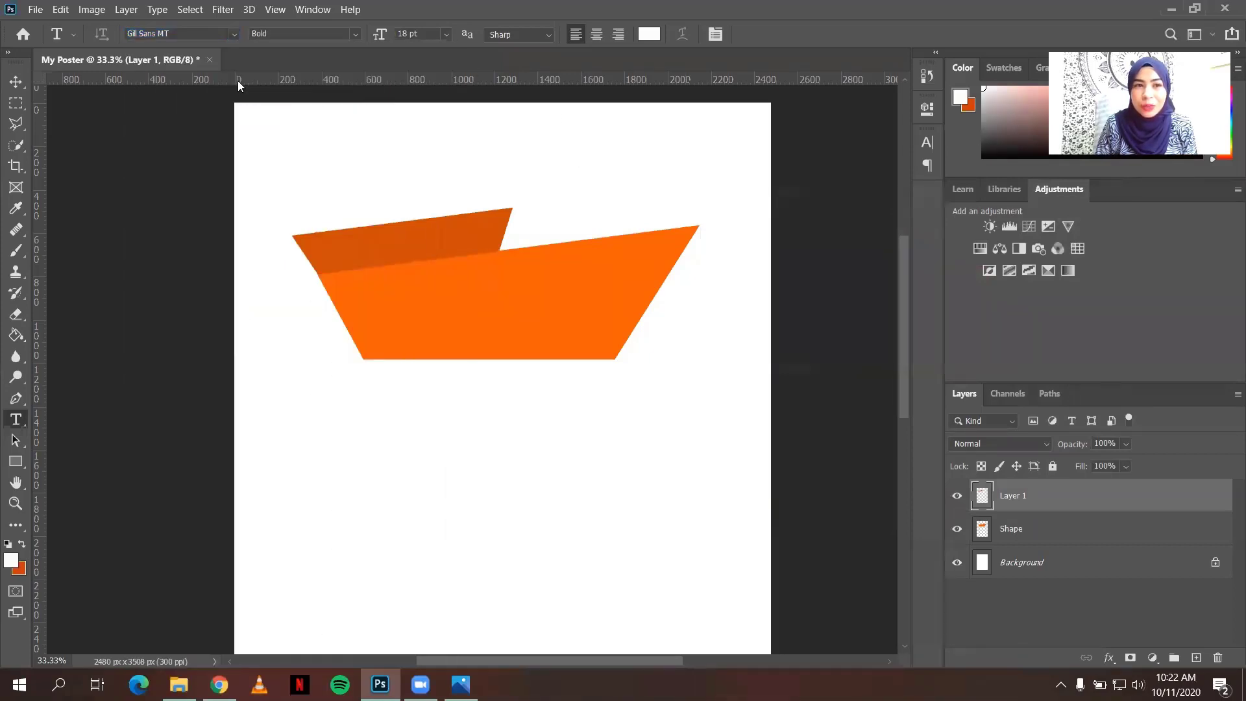
pyautogui.click(356, 33)
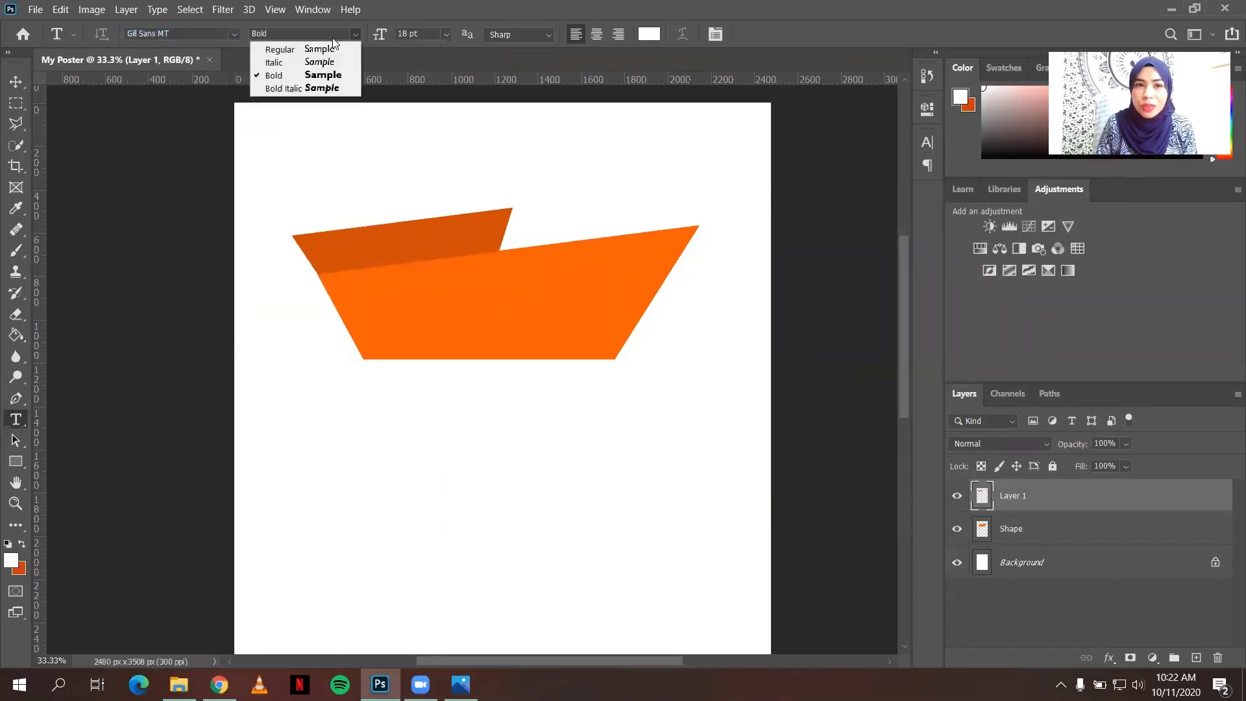
pyautogui.click(279, 50)
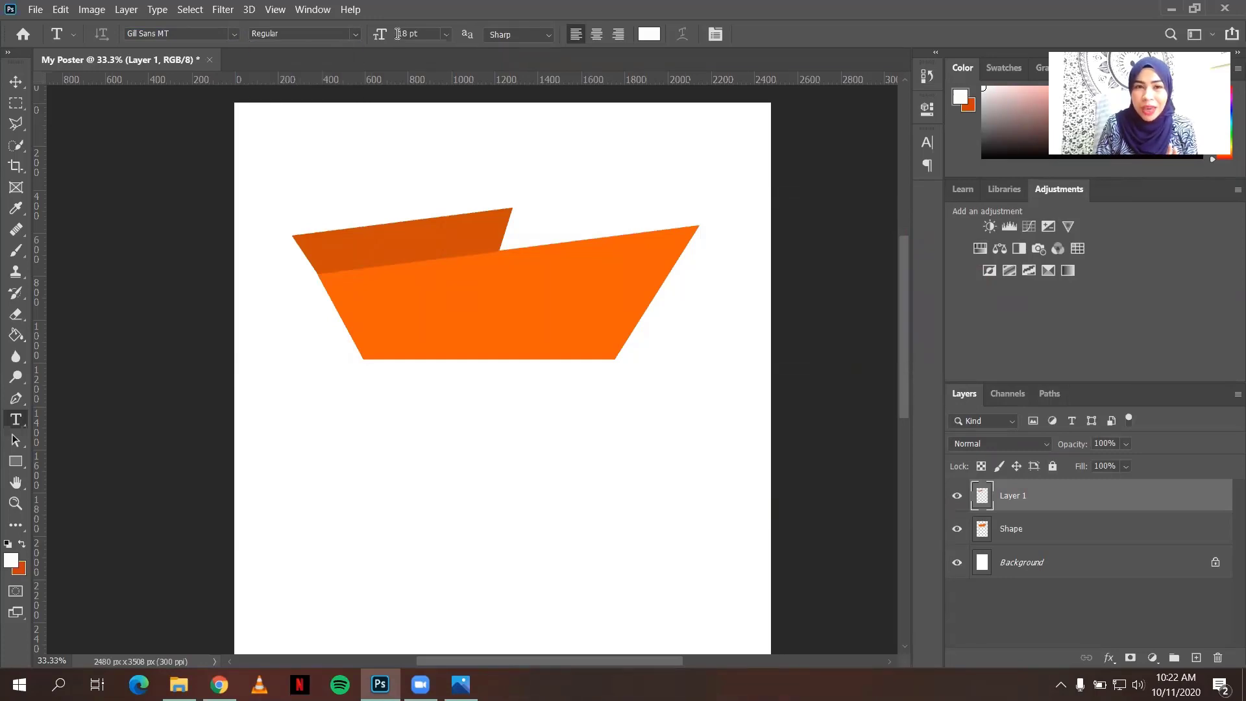
# - Add the title text "DELICIOUS" on the orange banner just below the darker strip
pyautogui.click(365, 288)
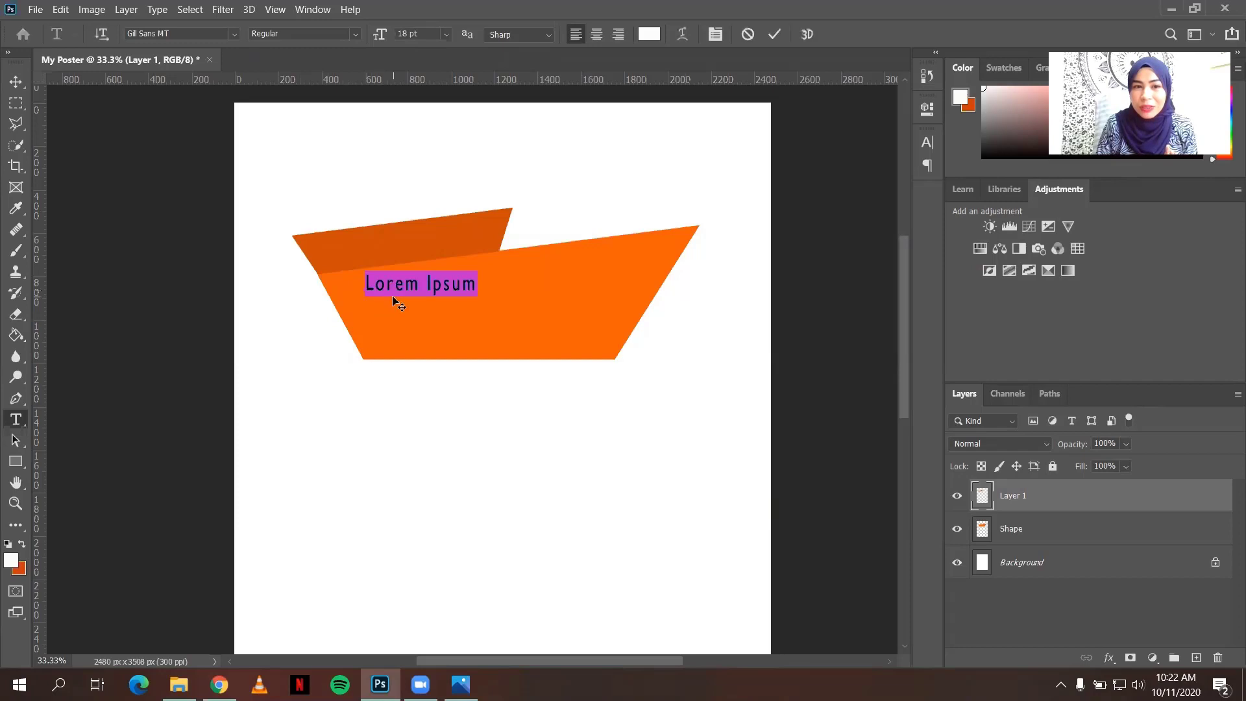
pyautogui.write('DE')
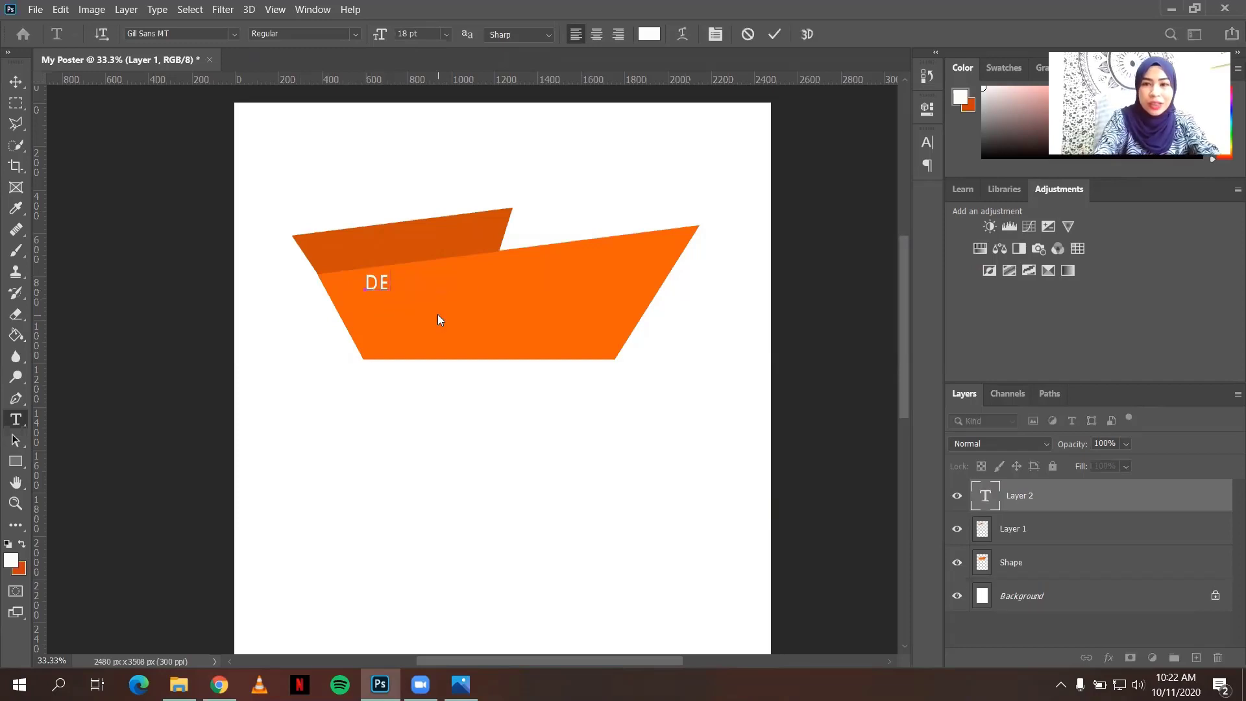
pyautogui.write('LICIOUS')
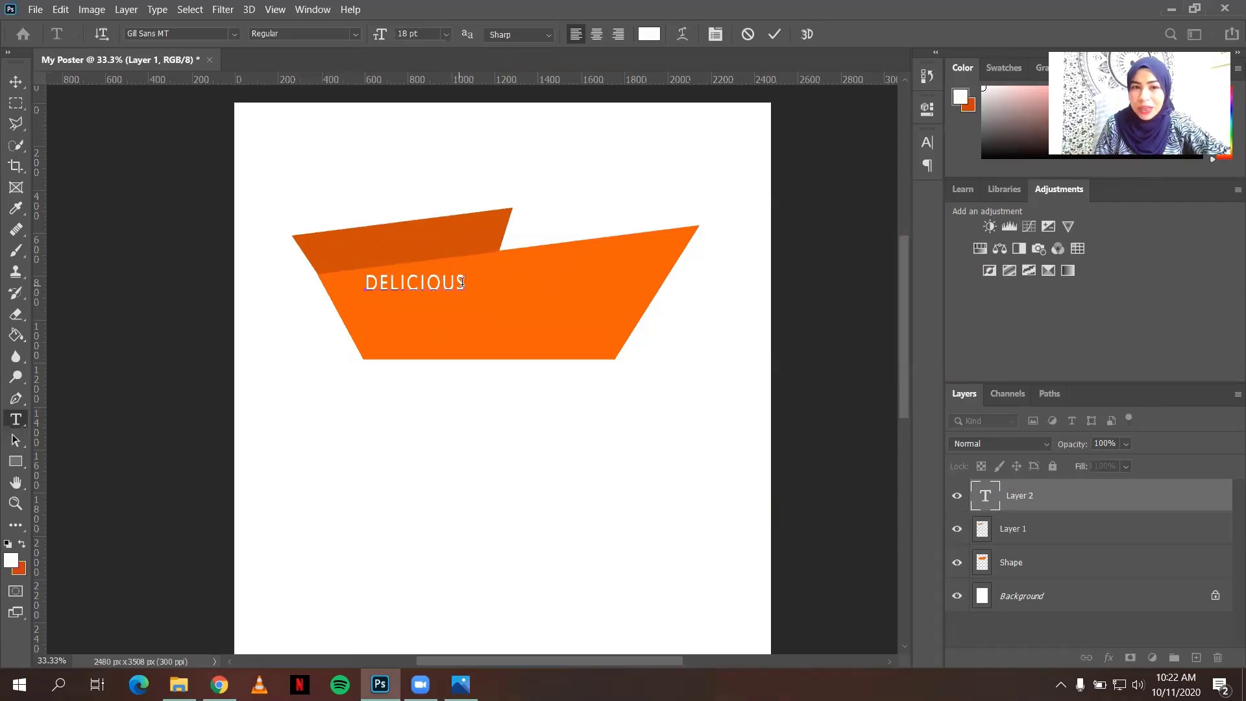
pyautogui.moveTo(463, 282); pyautogui.dragTo(358, 283)
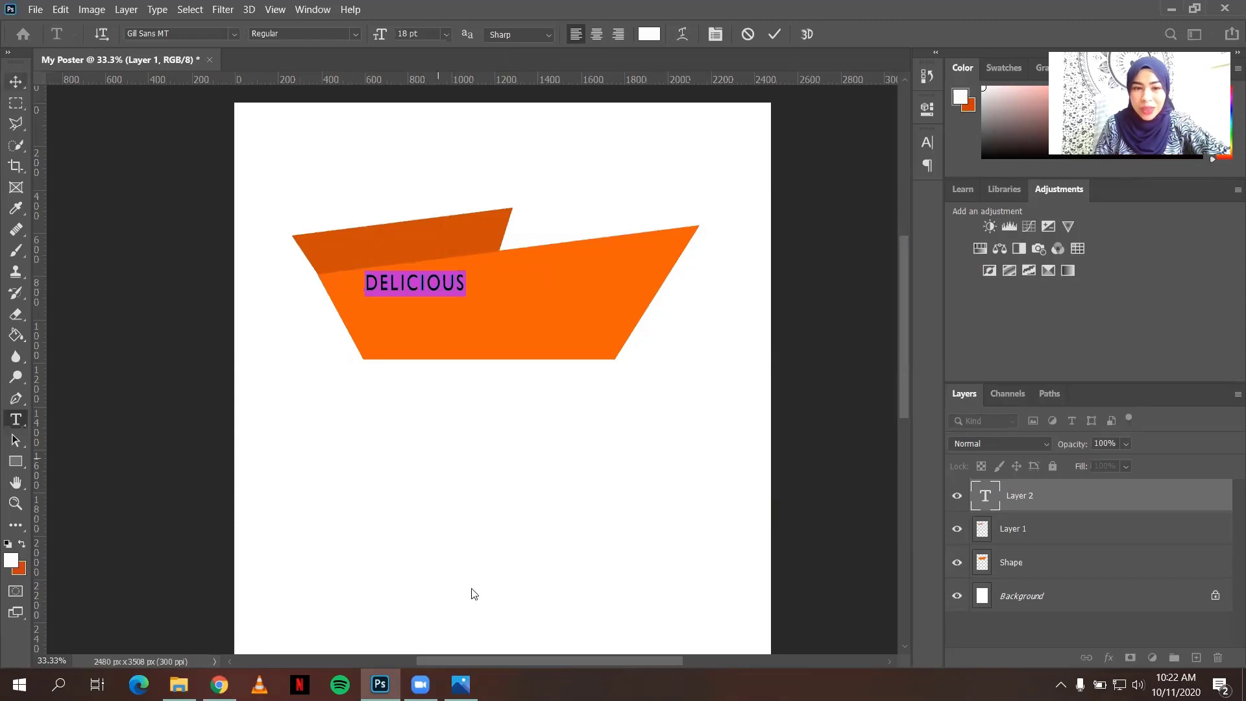
pyautogui.click(409, 287)
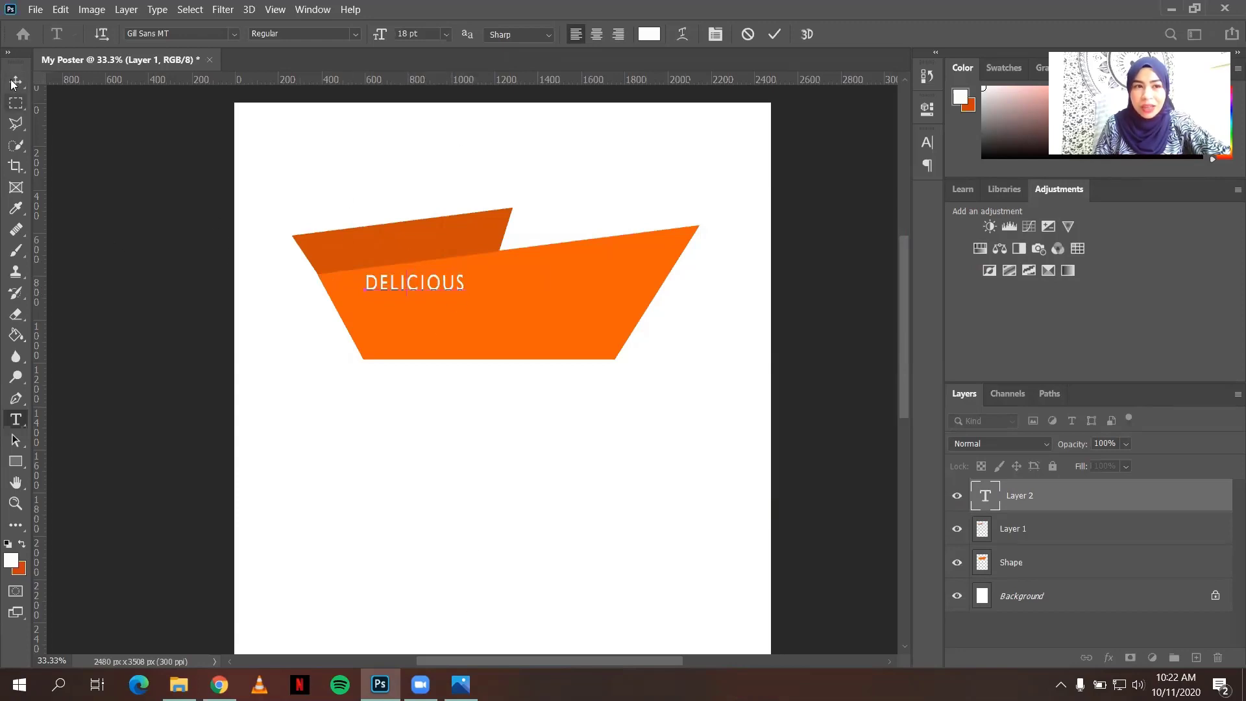
pyautogui.click(13, 81)
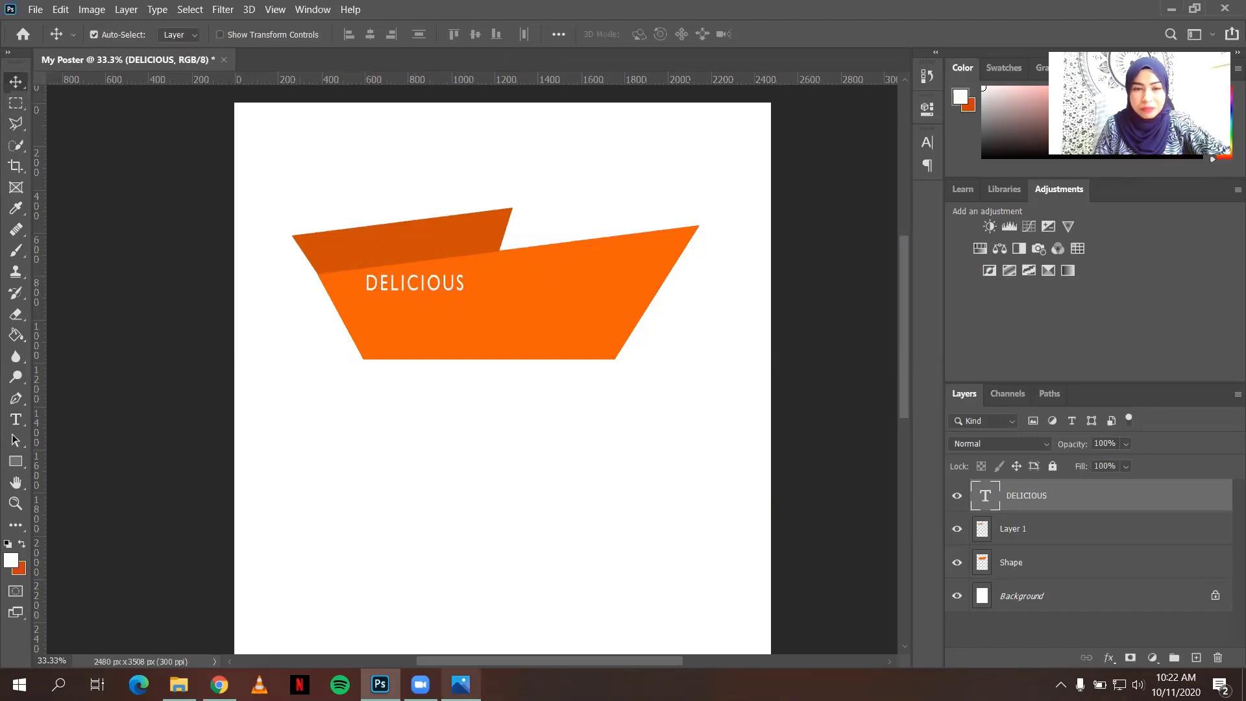
# - Check the DELICIOUS lettering in the Poster Example image, and set the title text's vertical scale to 100%
pyautogui.click(461, 685)
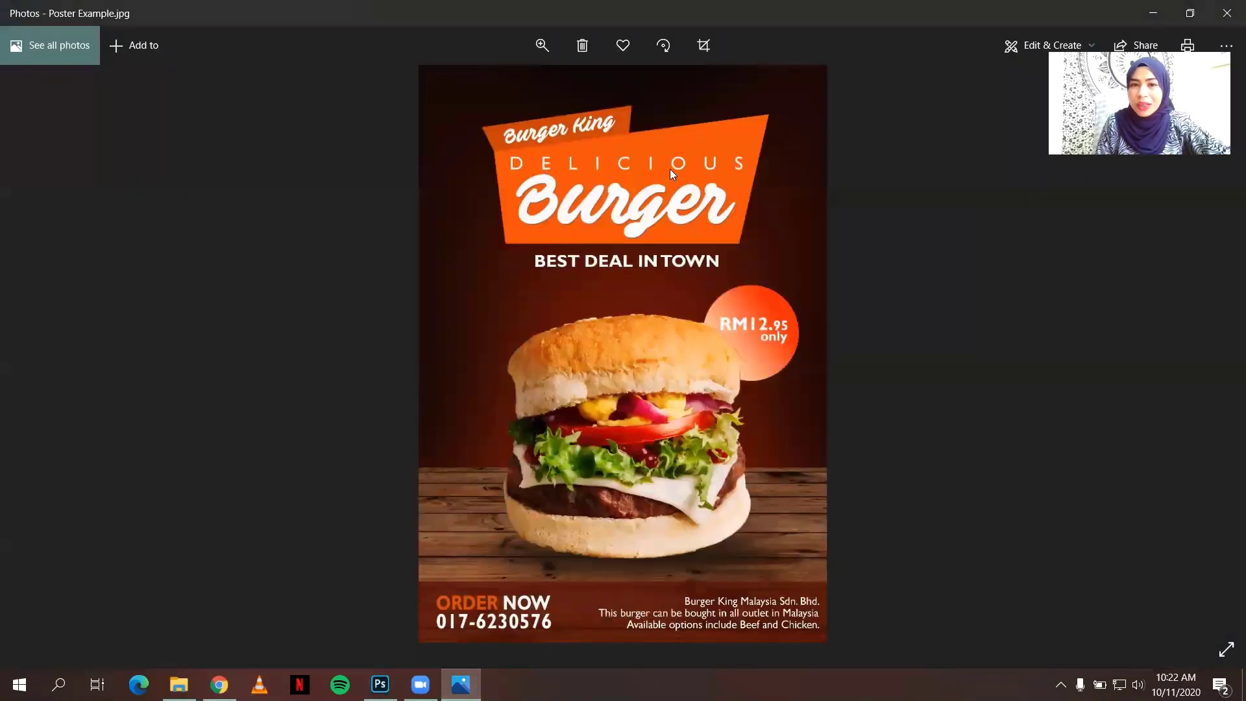
pyautogui.click(461, 684)
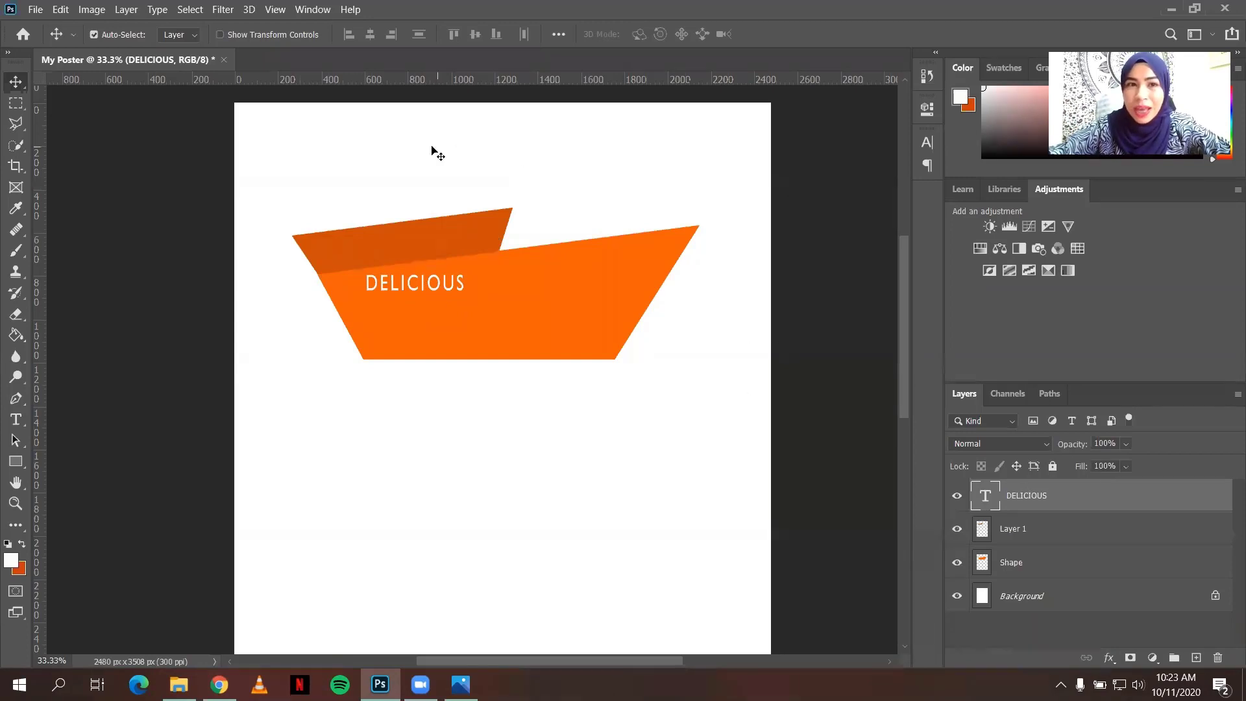
pyautogui.hotkey('alt', 'w')
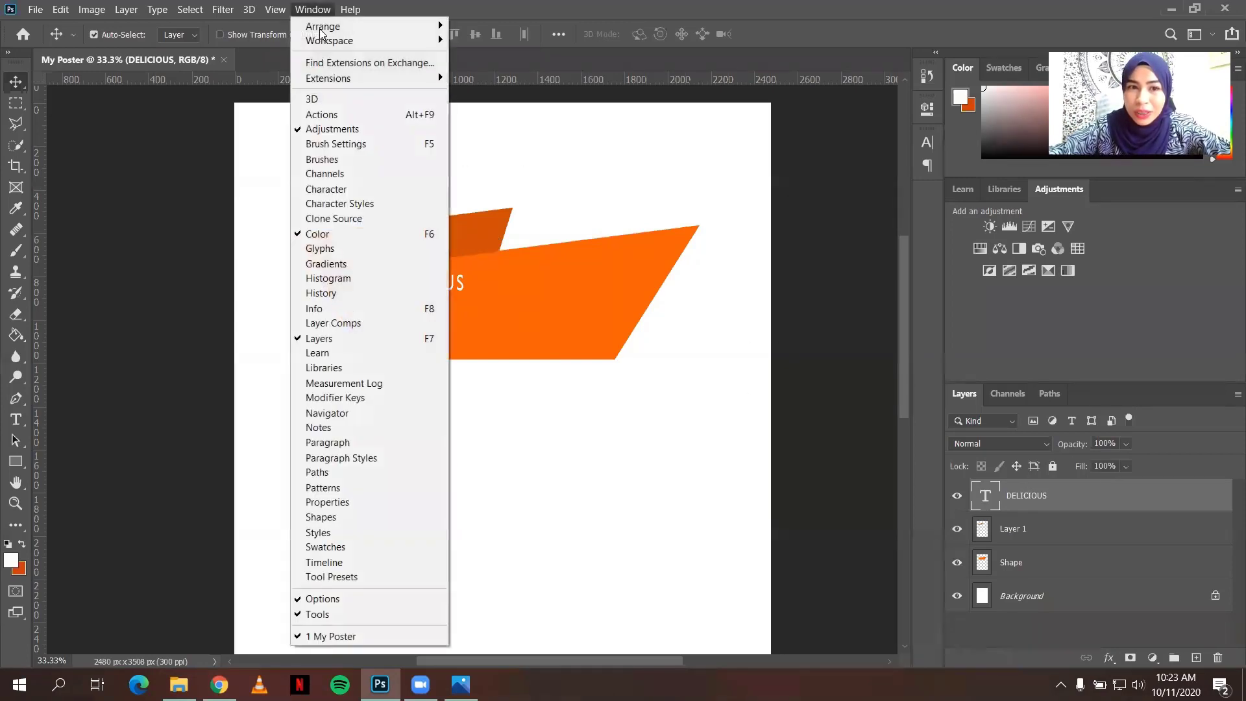
pyautogui.click(362, 194)
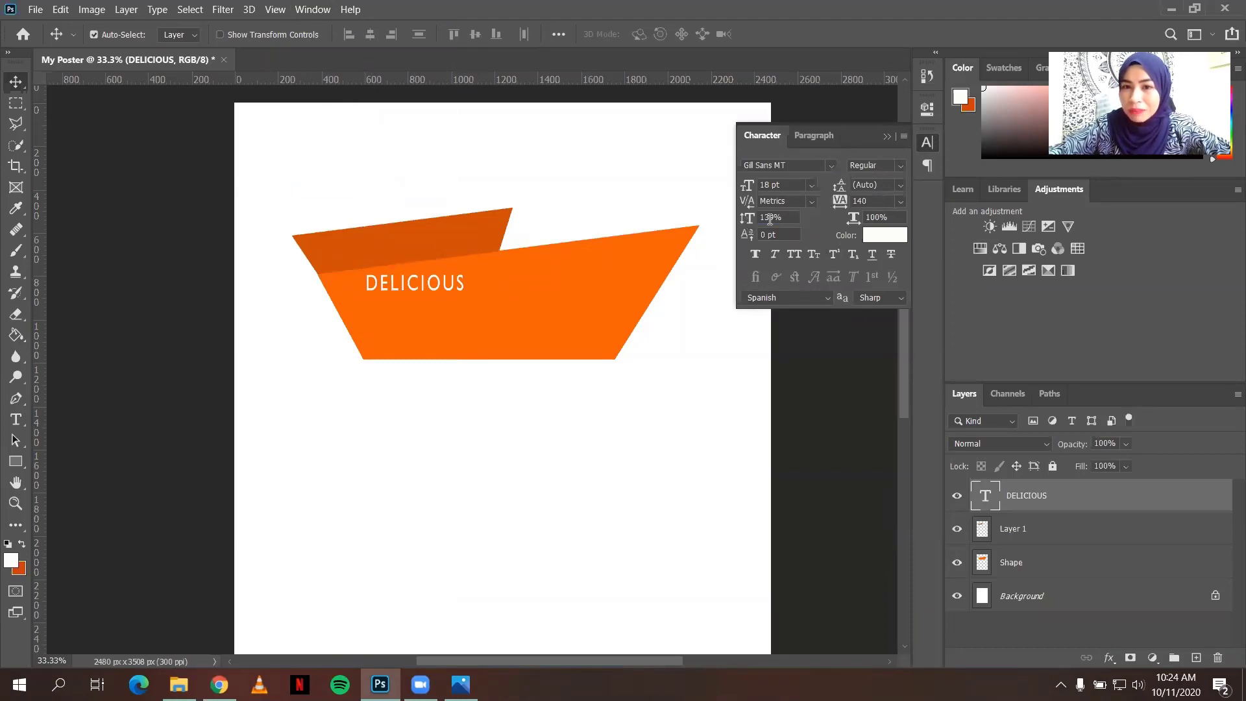
pyautogui.moveTo(773, 219); pyautogui.dragTo(747, 143)
pyautogui.write('100')
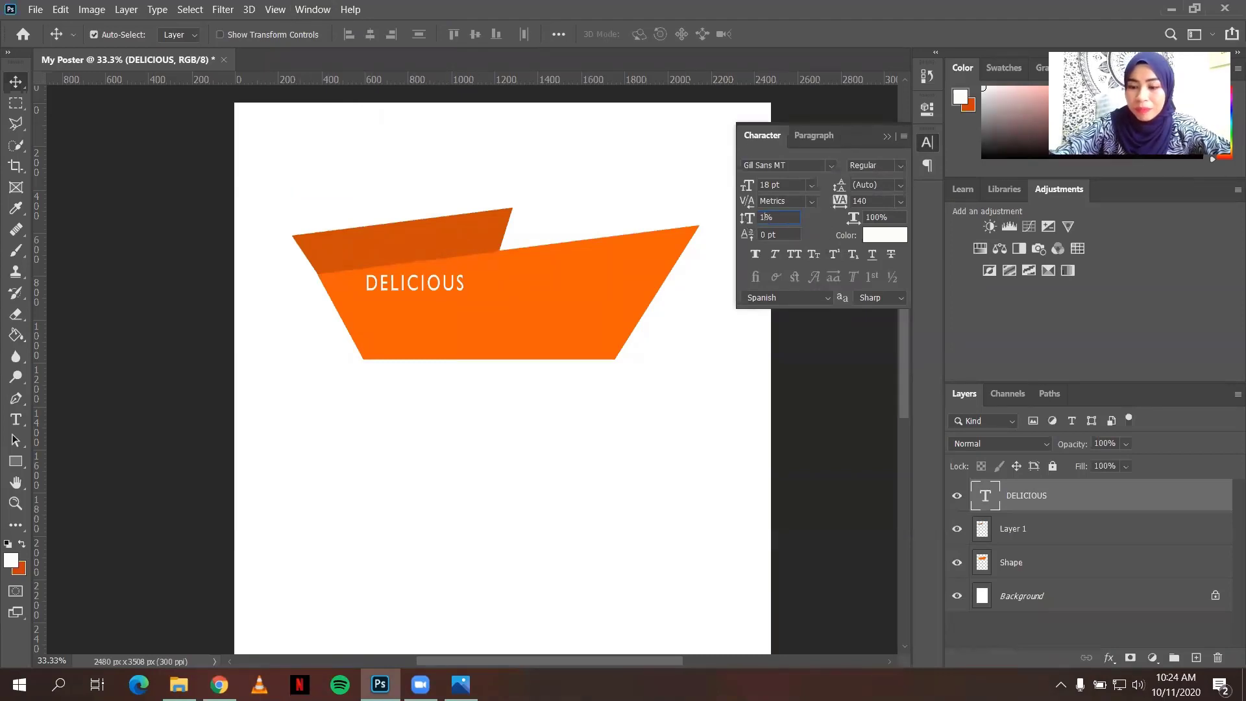
pyautogui.press('Return')
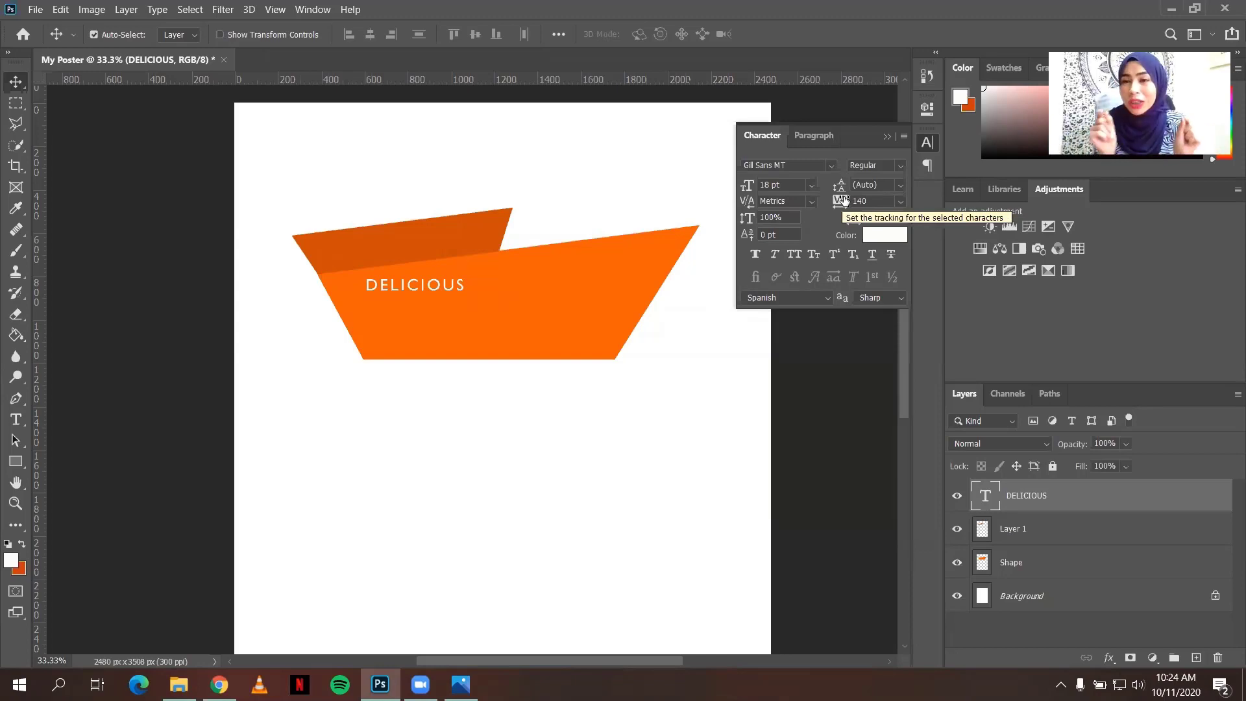
# - Set the DELICIOUS text's tracking to 1600 and shift the word so it fits centred within the orange banner
pyautogui.moveTo(843, 199); pyautogui.dragTo(855, 202)
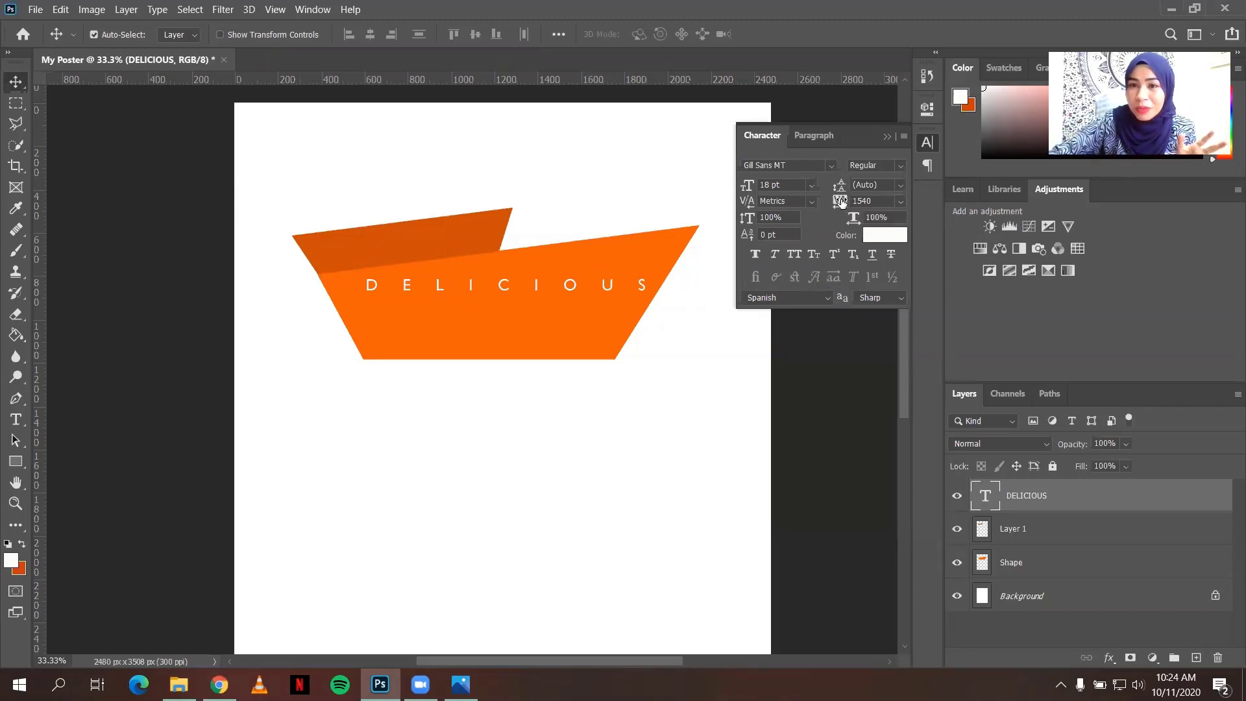
pyautogui.moveTo(841, 201); pyautogui.dragTo(845, 201)
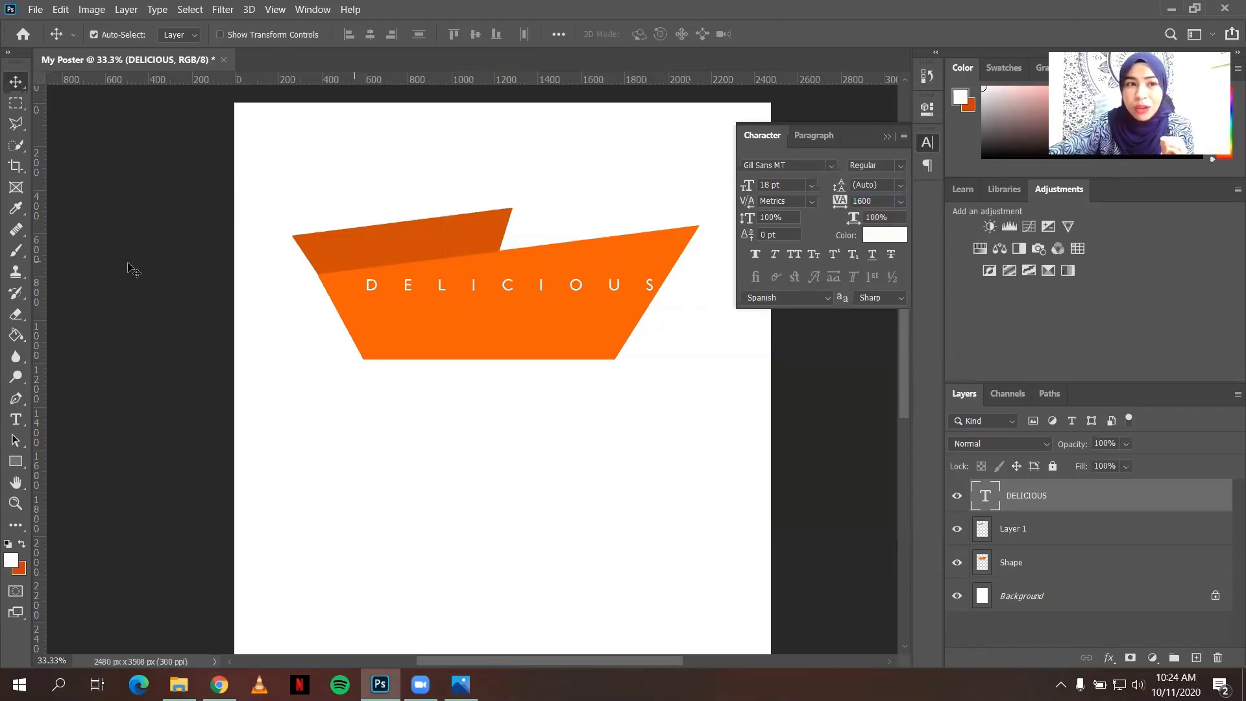
pyautogui.moveTo(504, 283)
pyautogui.mouseDown()
pyautogui.moveTo(484, 284)
pyautogui.moveTo(507, 298)
pyautogui.mouseUp()
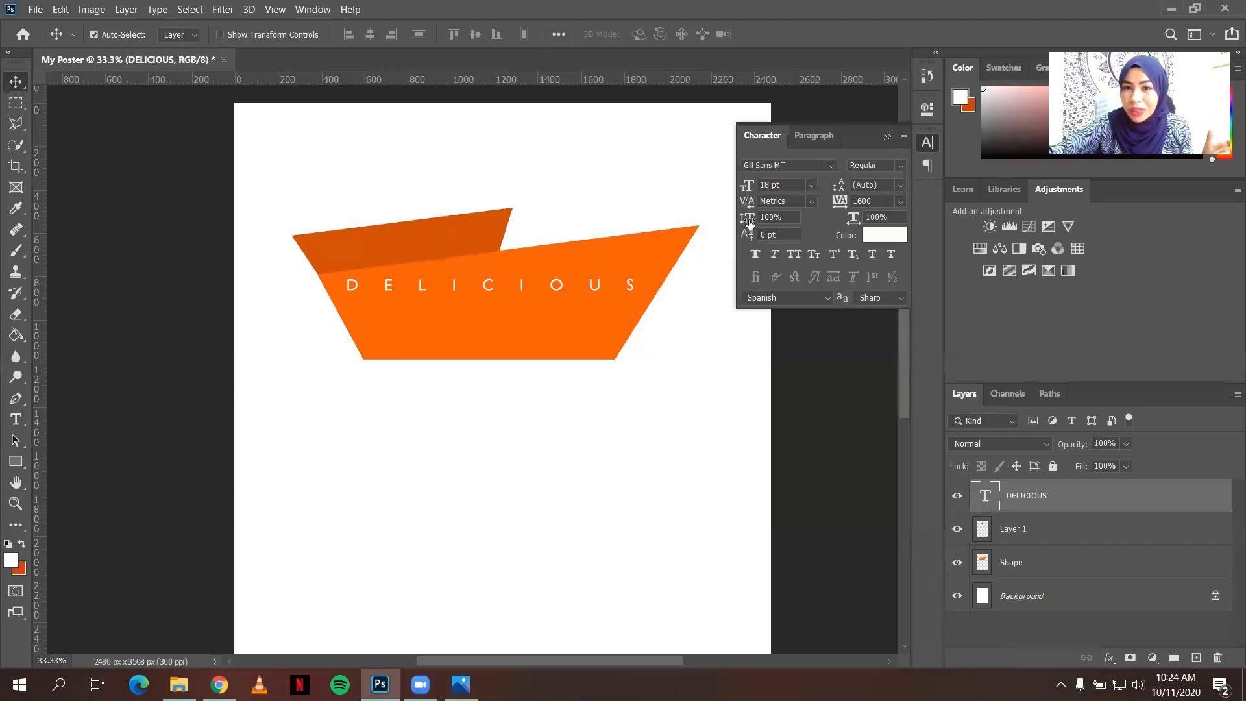
# - Try vertical scales of 119% and 158% on the DELICIOUS text, and reset the vertical scale to 100%
pyautogui.moveTo(750, 221); pyautogui.dragTo(758, 222)
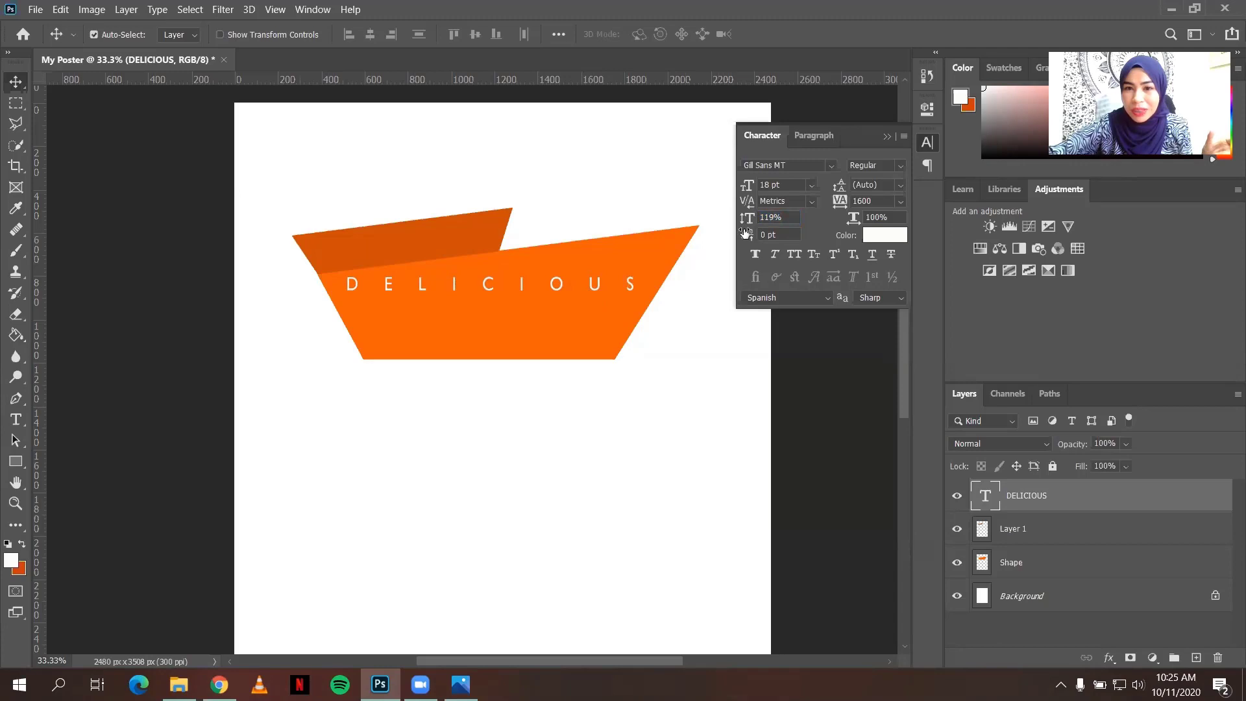
pyautogui.moveTo(748, 225); pyautogui.dragTo(758, 222)
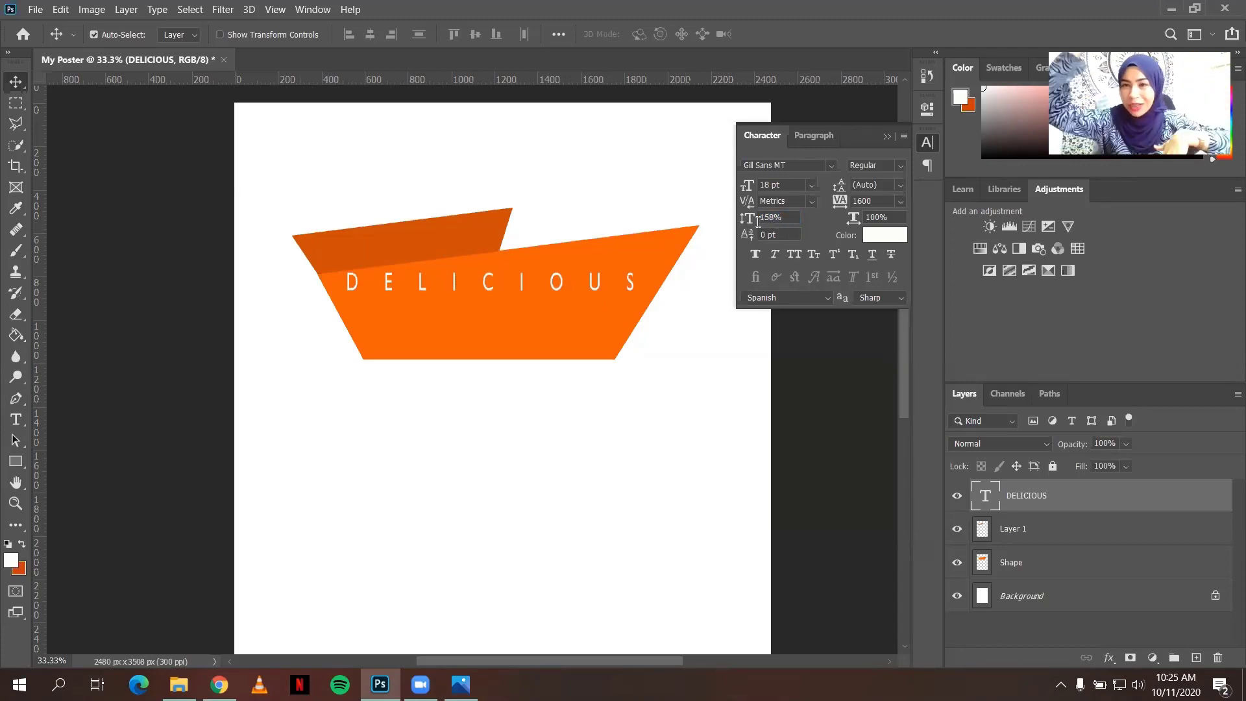
pyautogui.doubleClick(771, 216)
pyautogui.write('100')
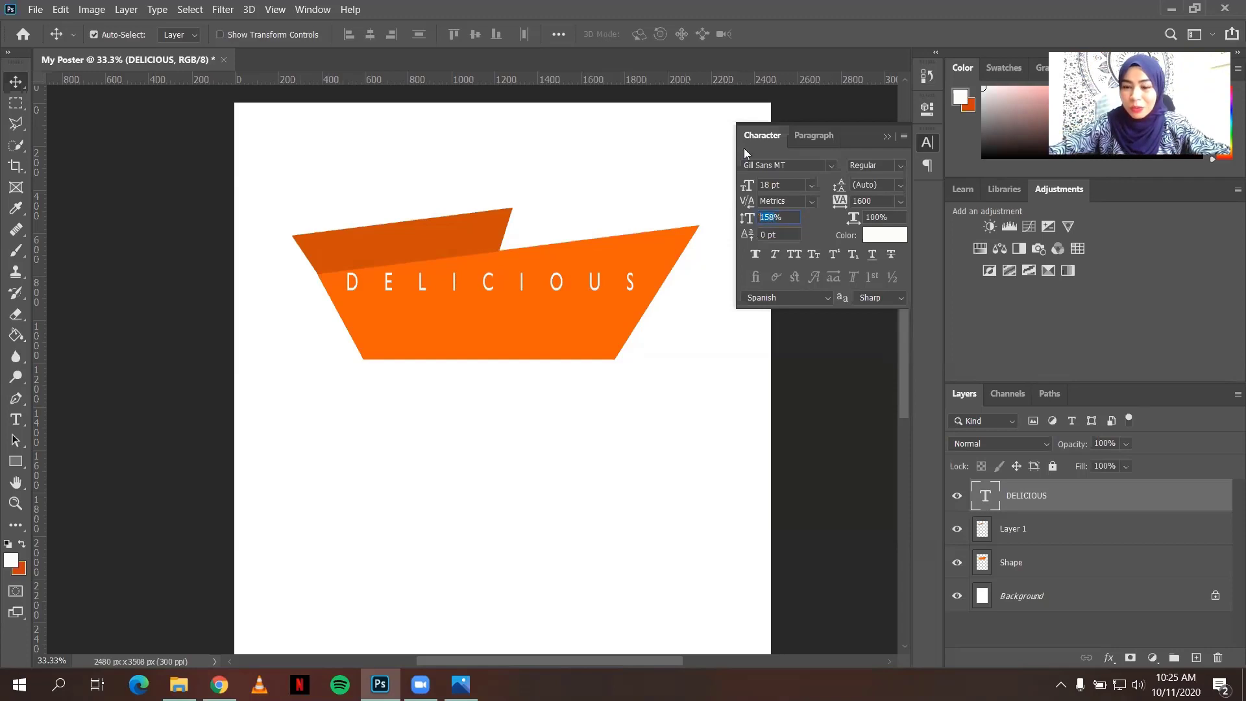
pyautogui.press('Return')
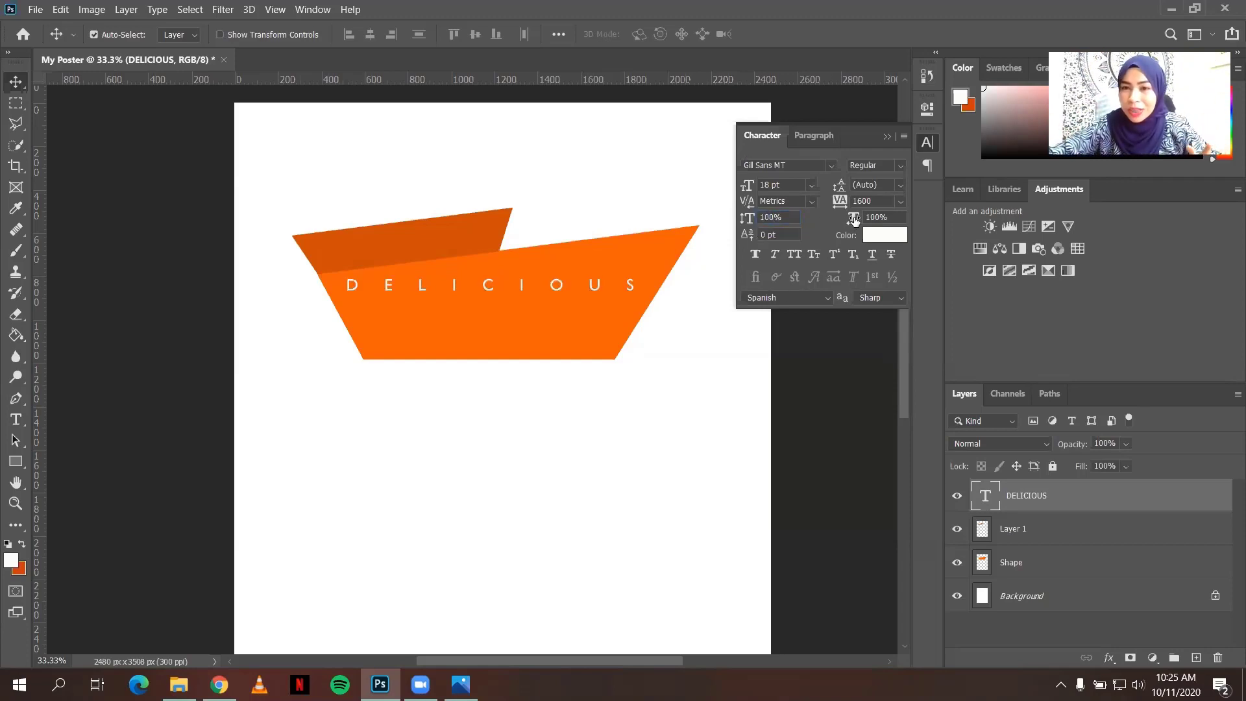
# - Try a 135% horizontal scale on the DELICIOUS text, reset it to 100%, and close the character settings
pyautogui.moveTo(854, 218)
pyautogui.mouseDown()
pyautogui.moveTo(871, 217)
pyautogui.moveTo(859, 222)
pyautogui.mouseUp()
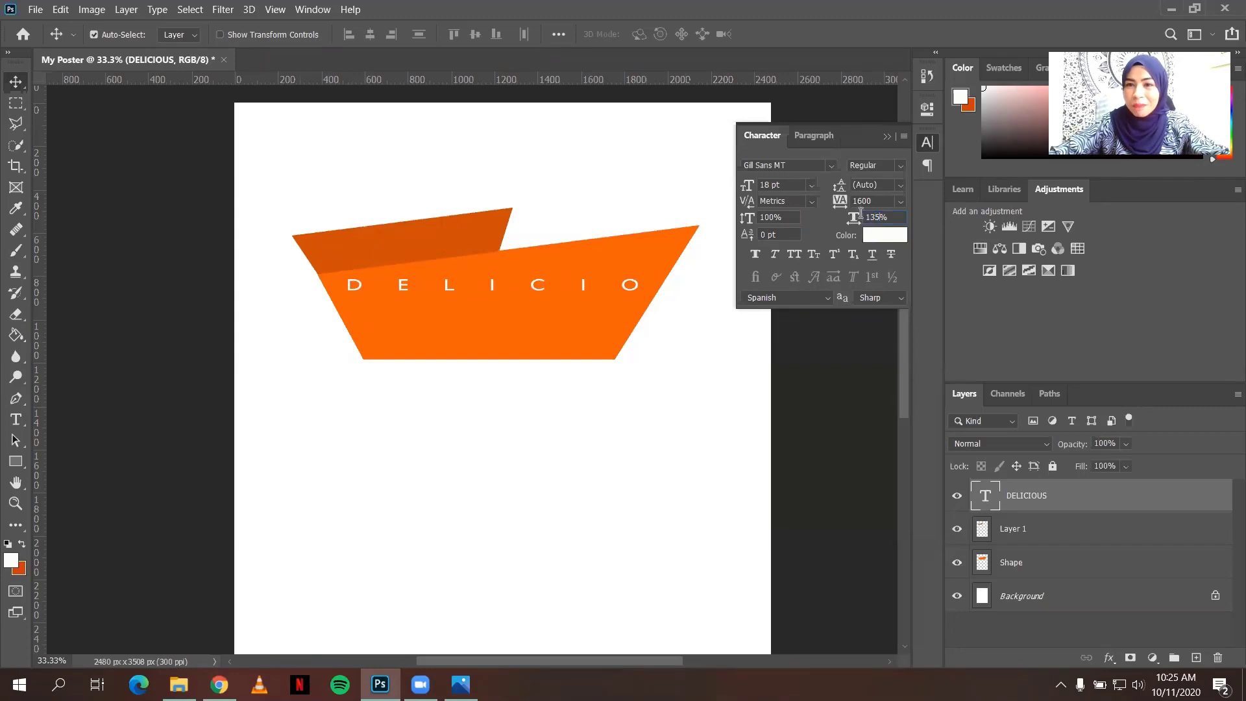
pyautogui.write('100')
pyautogui.press('Return')
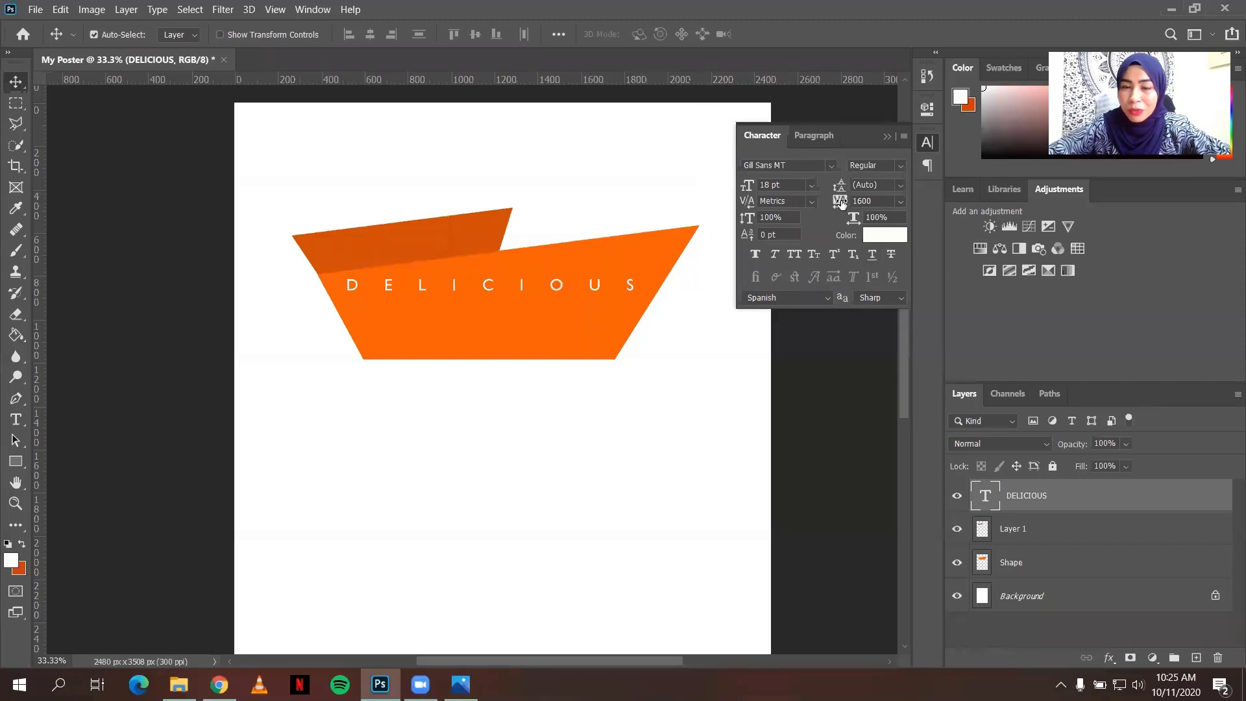
pyautogui.click(885, 142)
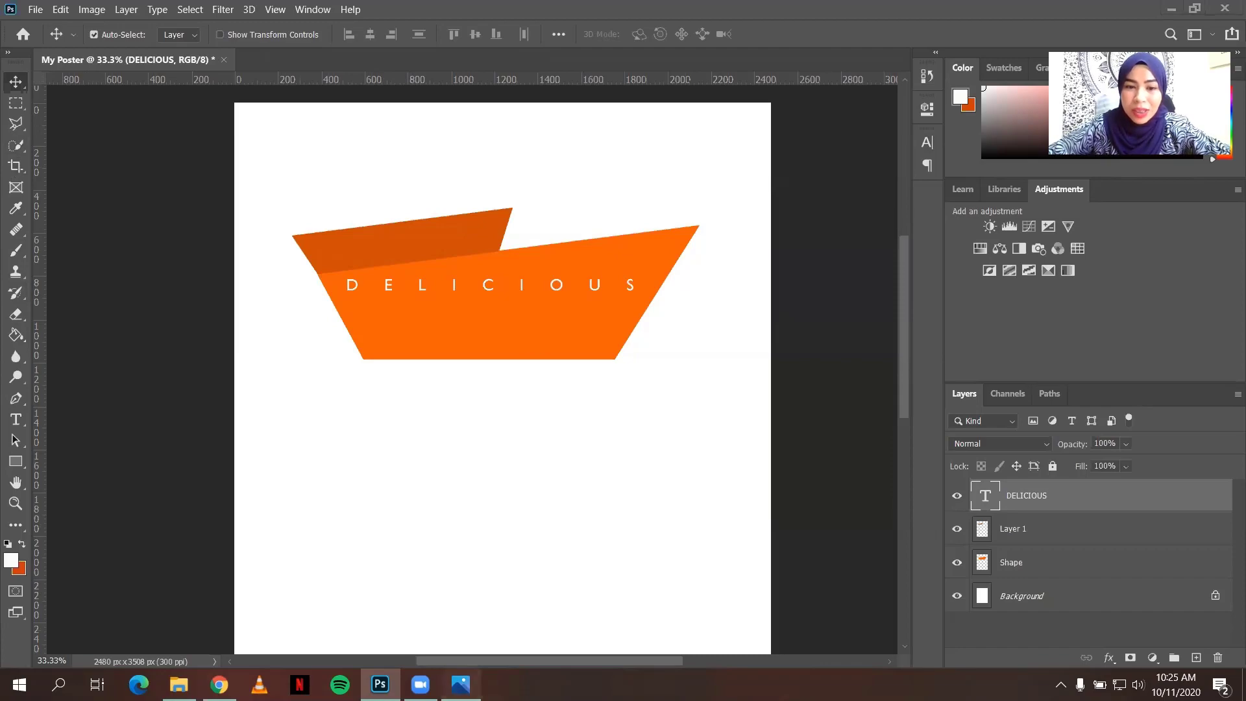
# - Examine the Burger lettering in the Poster Example image and find the AveFedan font file in the Poster folder
pyautogui.click(461, 683)
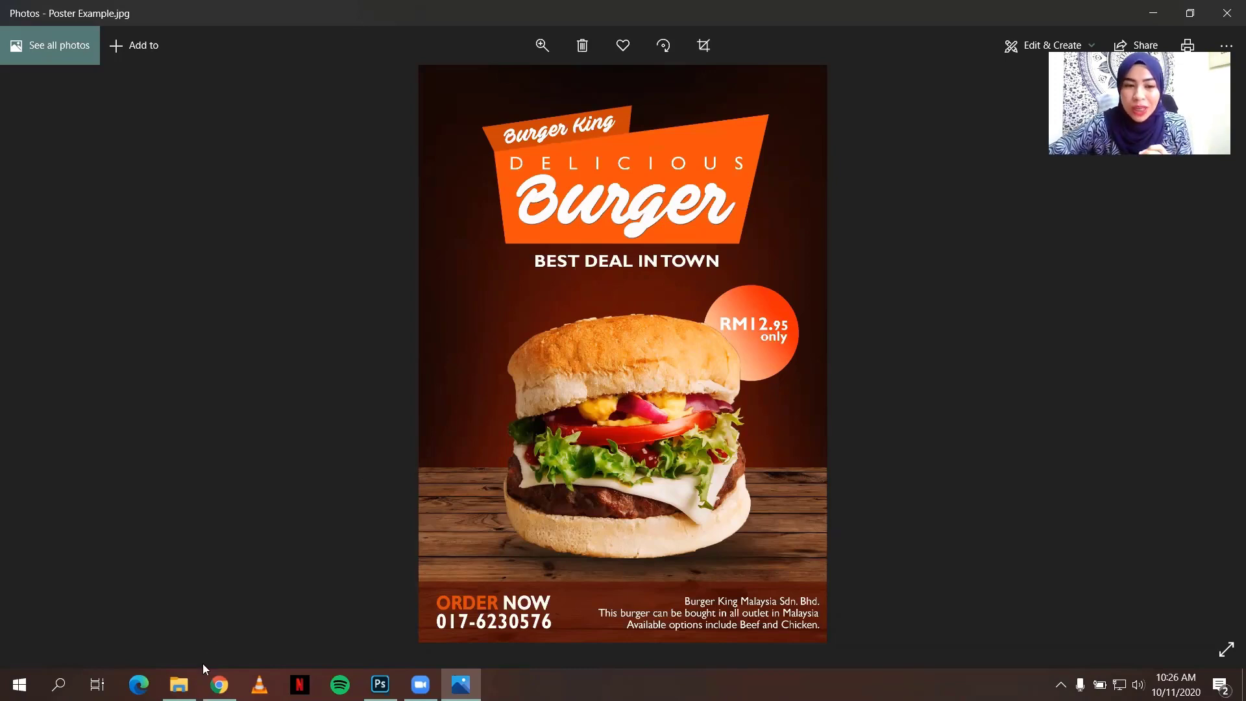
pyautogui.click(179, 685)
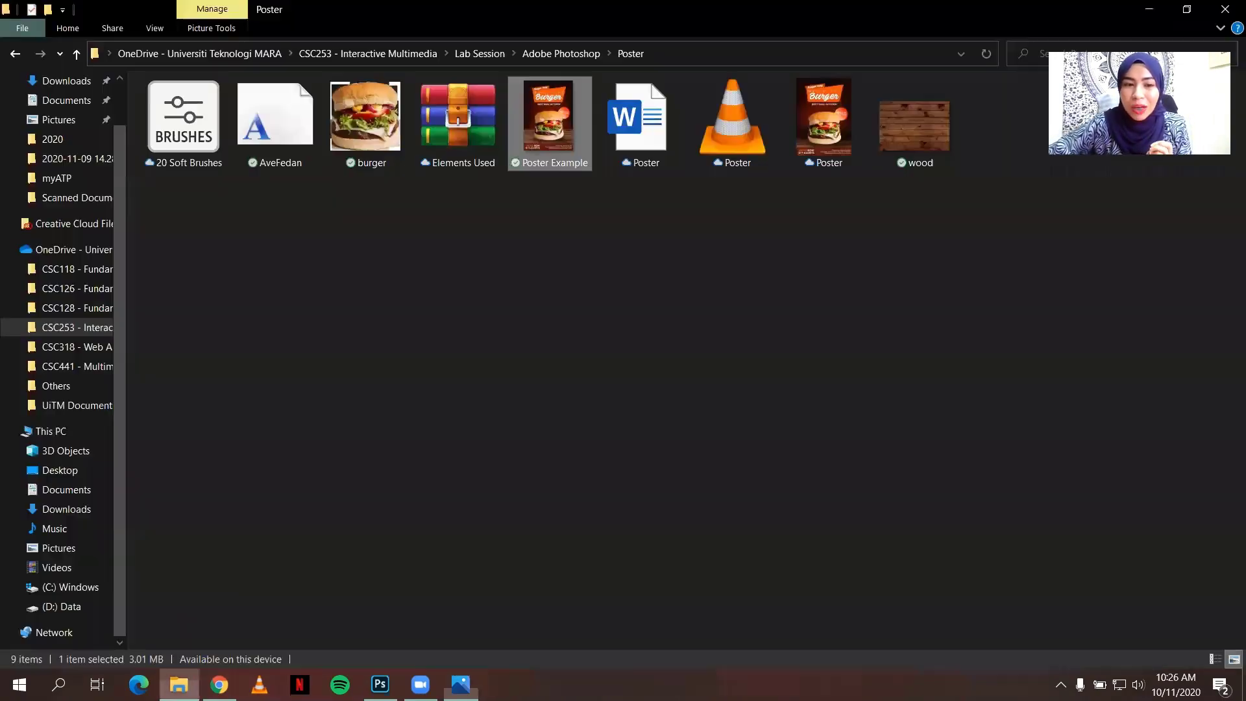
pyautogui.click(515, 360)
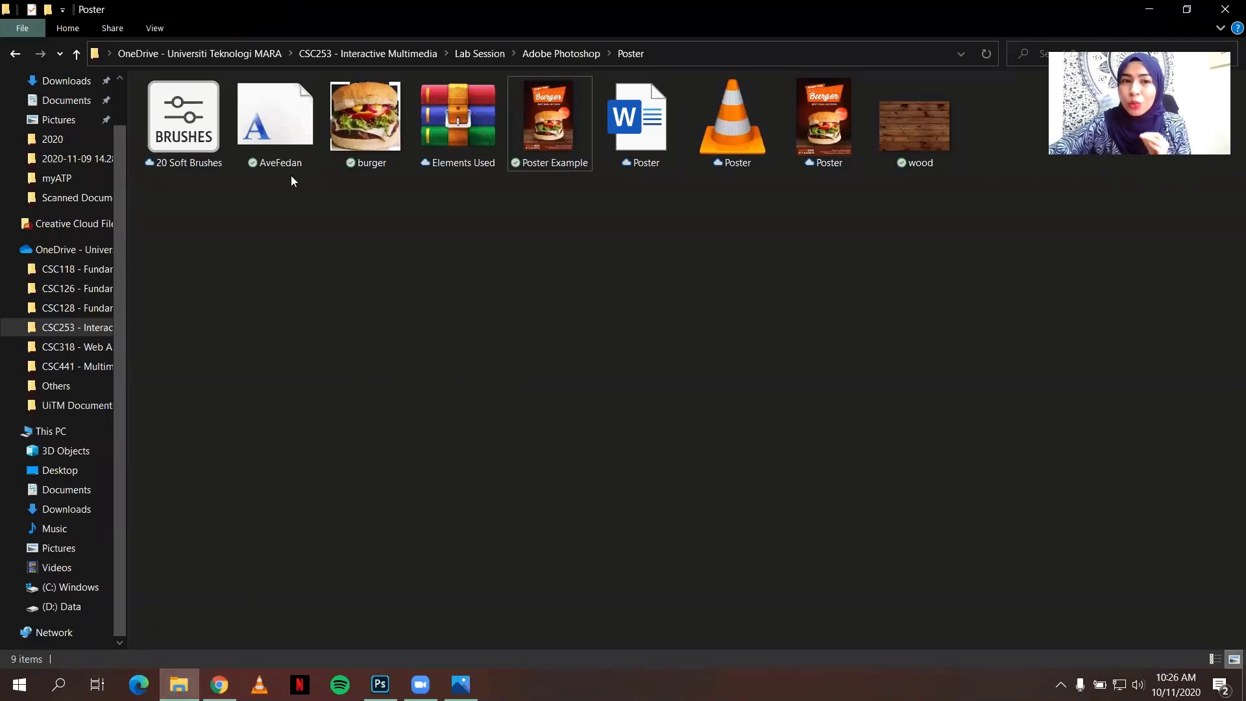
pyautogui.click(292, 137)
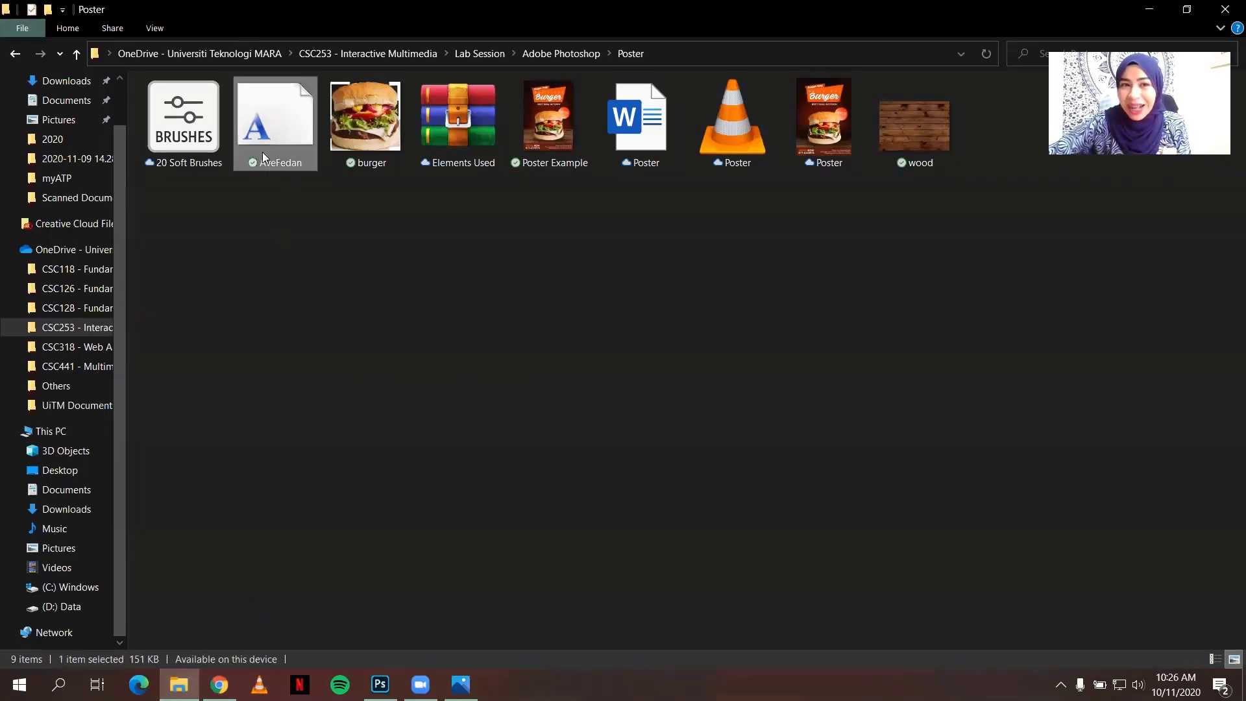
pyautogui.click(380, 684)
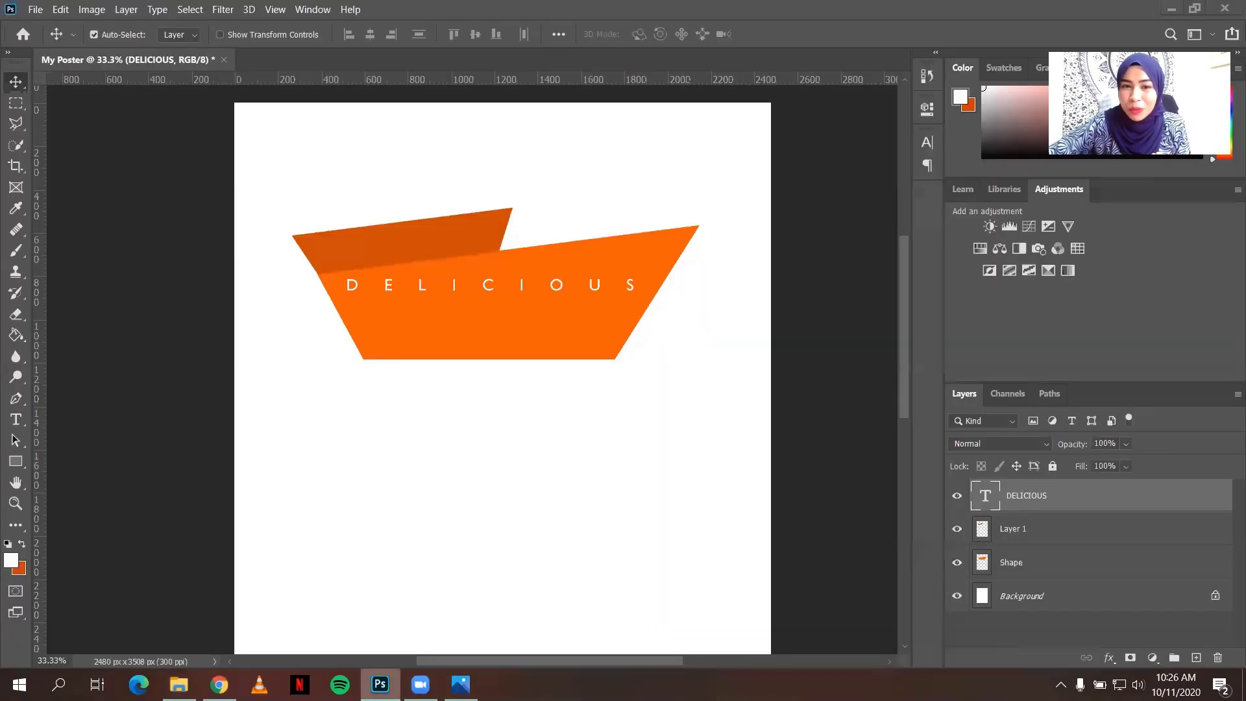
pyautogui.click(461, 684)
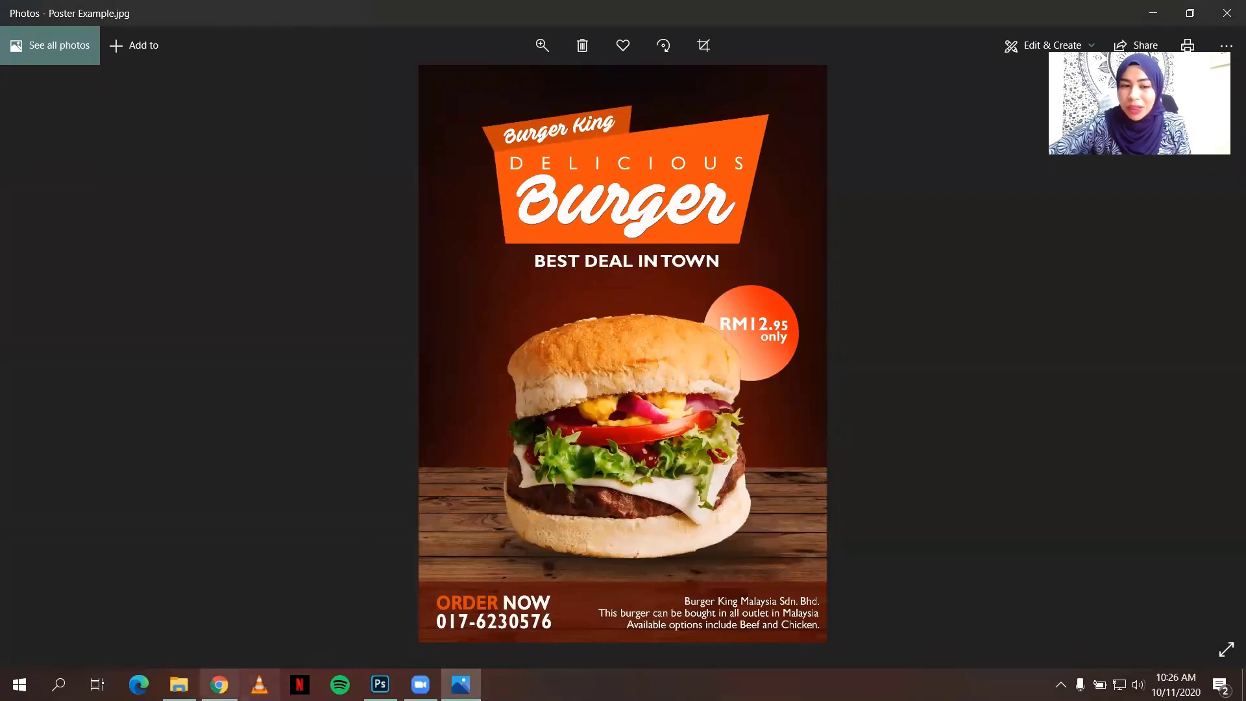
pyautogui.click(219, 684)
pyautogui.click(180, 684)
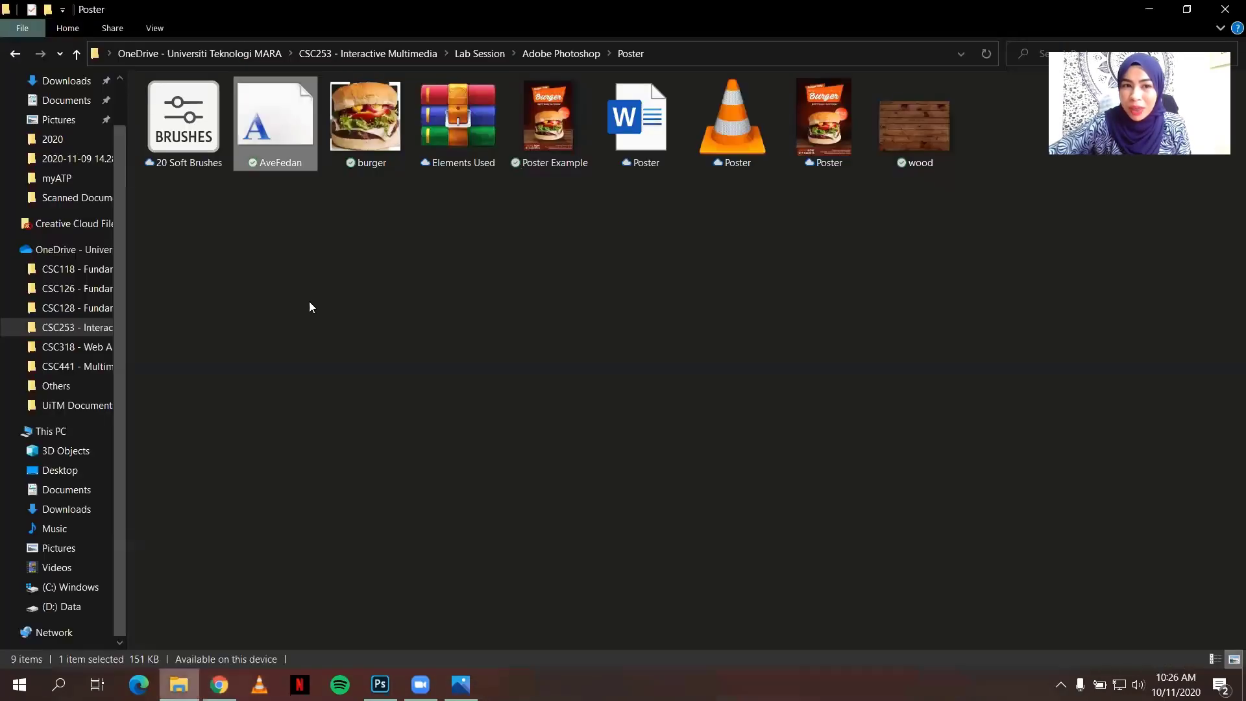
# - Switch to Chrome, search Google for "free fonts", and browse the new fonts on the 1001 Free Fonts site
pyautogui.click(219, 684)
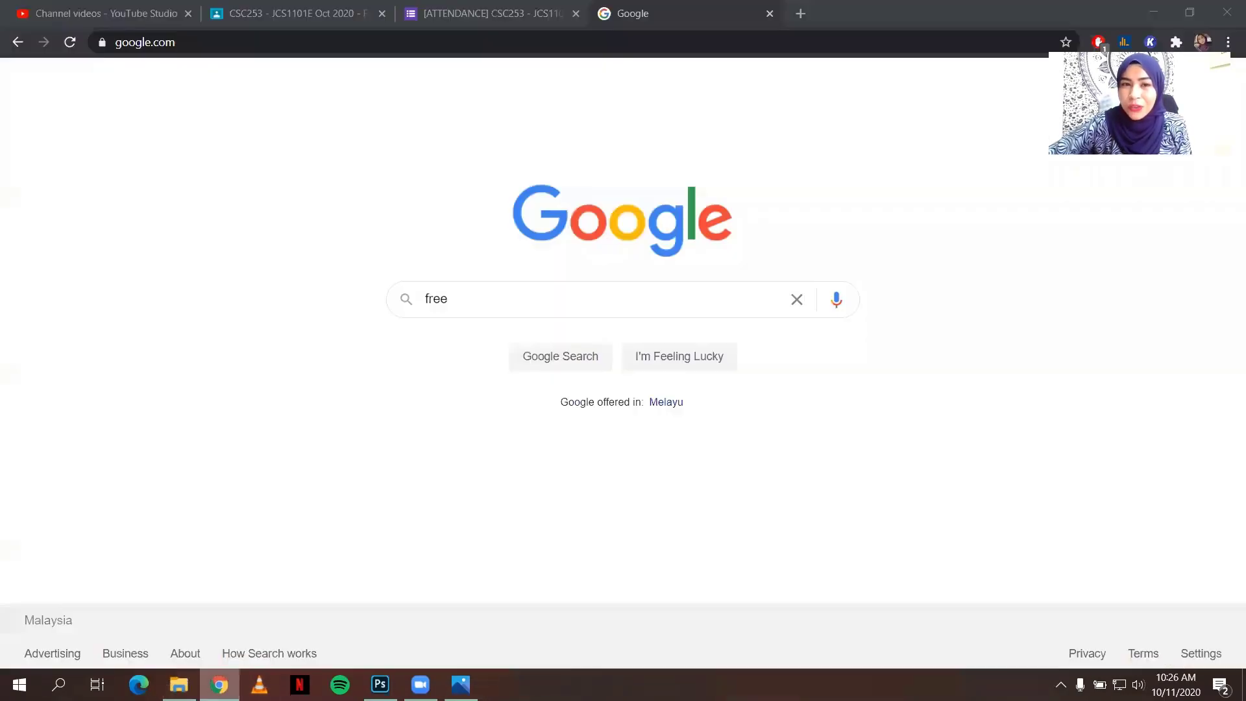
pyautogui.click(517, 292)
pyautogui.write('fonts')
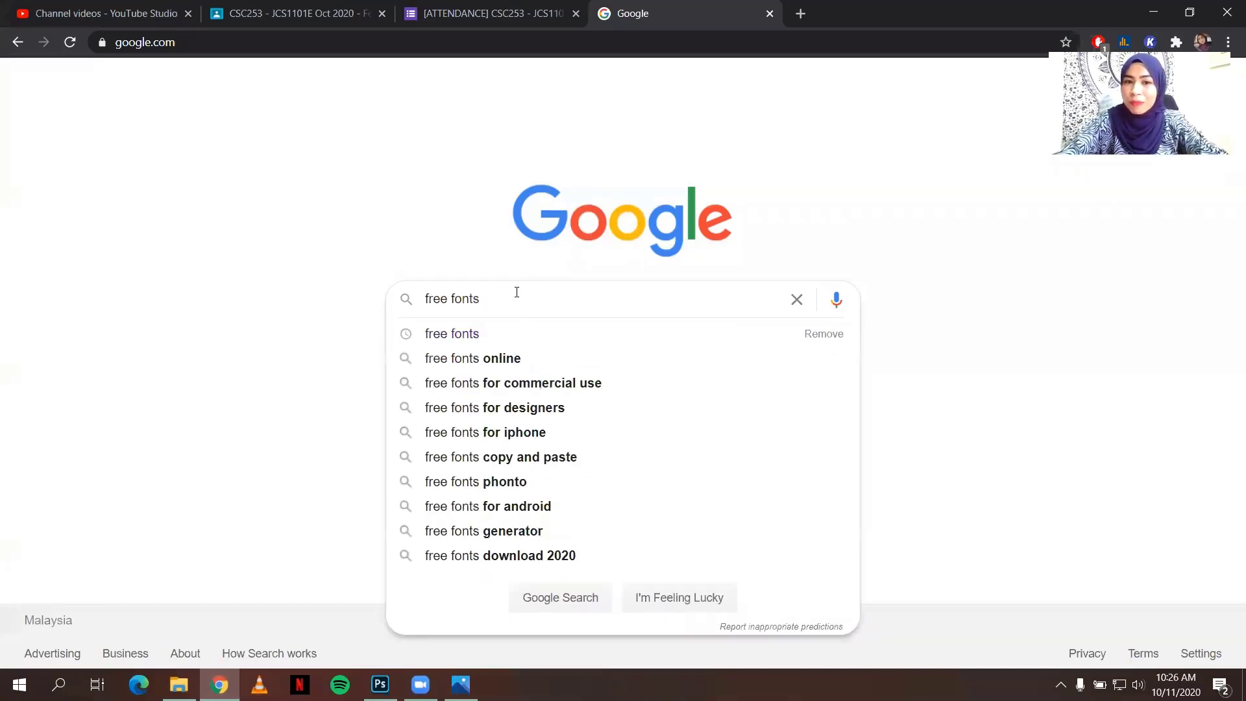
pyautogui.press('Return')
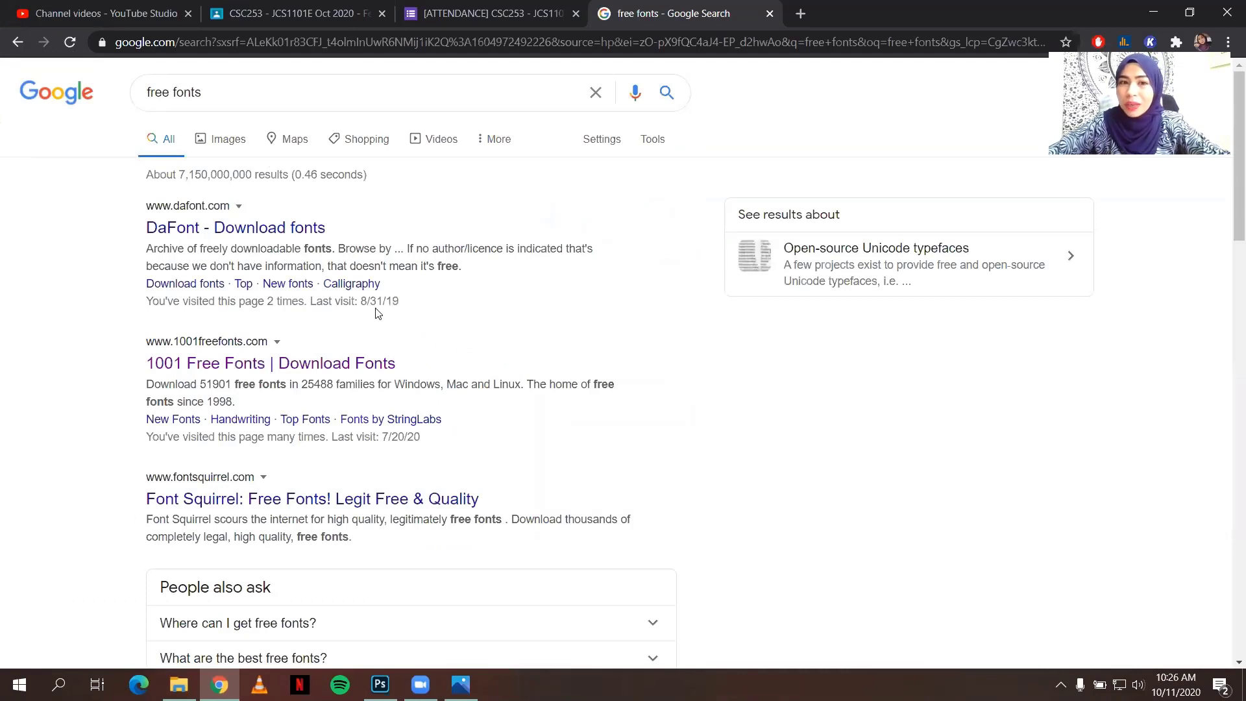
pyautogui.click(298, 370)
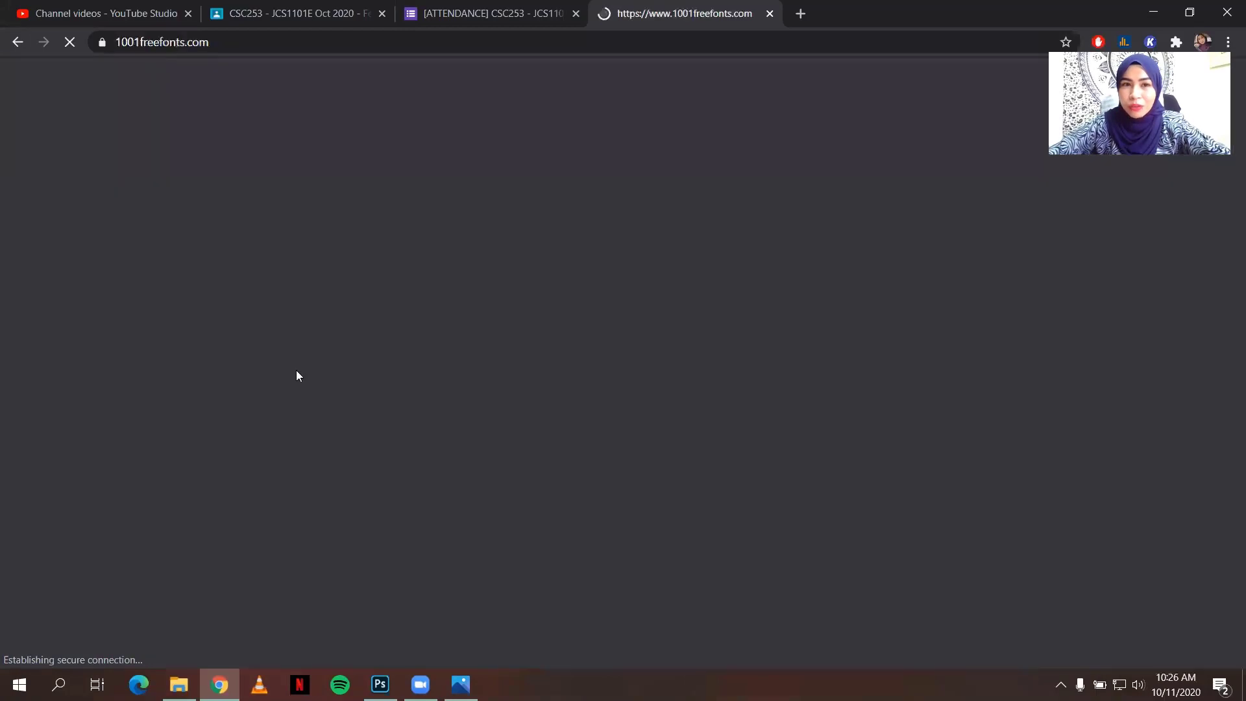
pyautogui.scroll(-5, 694, 259)
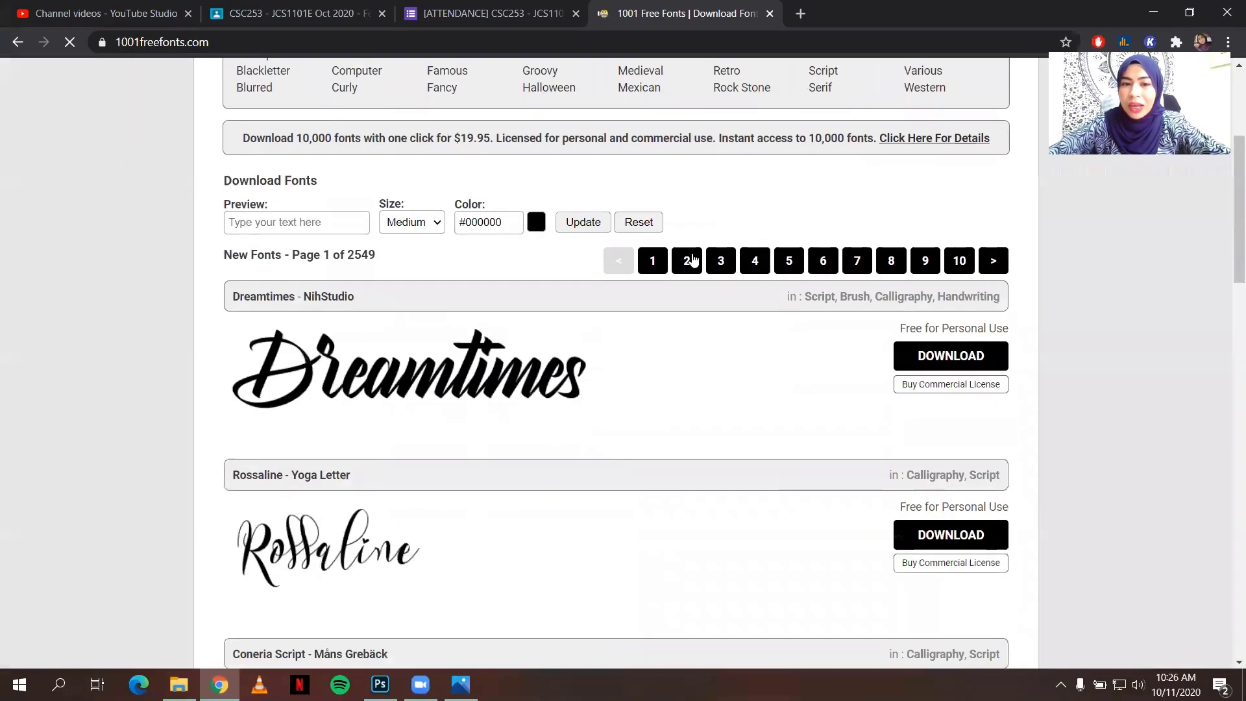
pyautogui.scroll(-1, 415, 321)
pyautogui.scroll(-2, 405, 376)
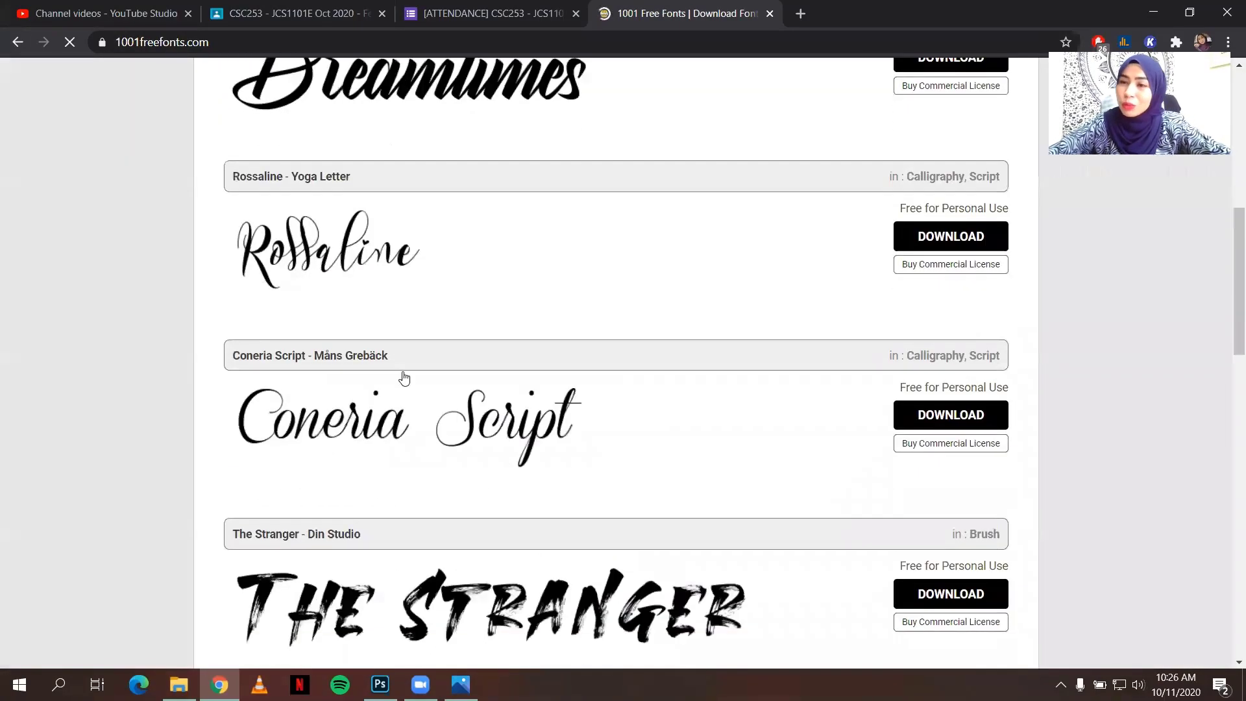
# - Look through the script and brush font previews in the new fonts list
pyautogui.scroll(-5, 405, 367)
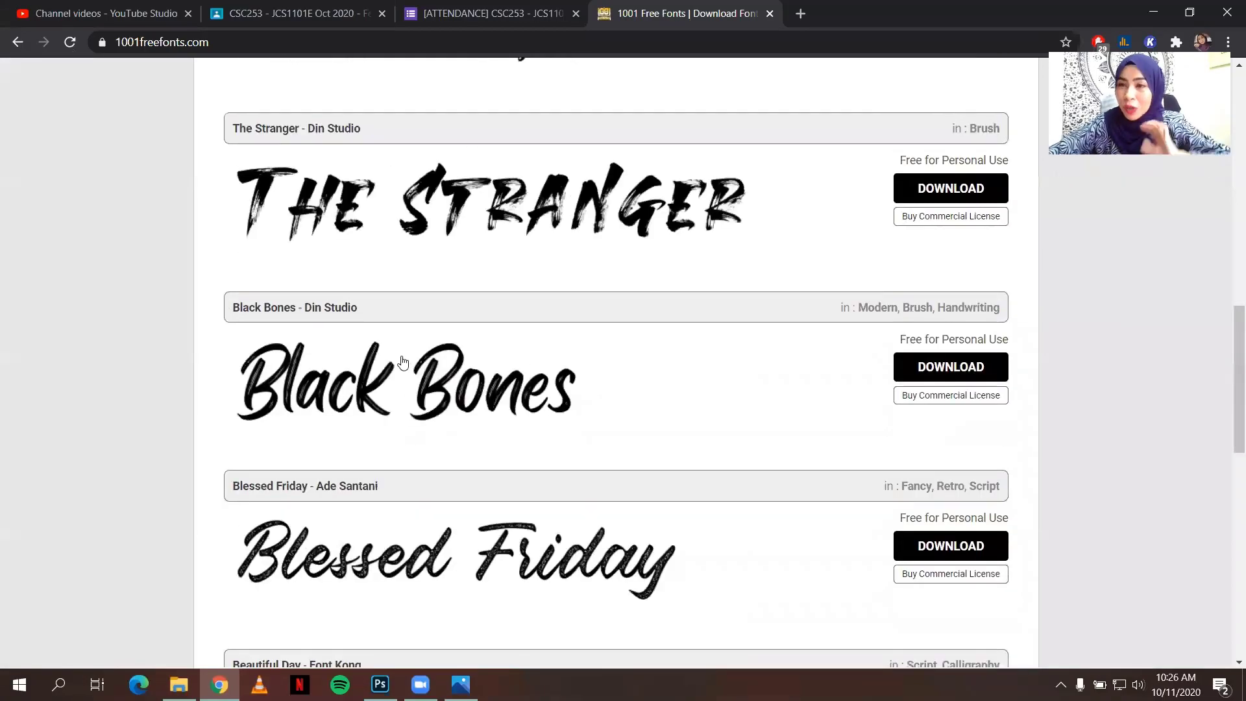
pyautogui.scroll(2, 484, 442)
pyautogui.scroll(5, 487, 444)
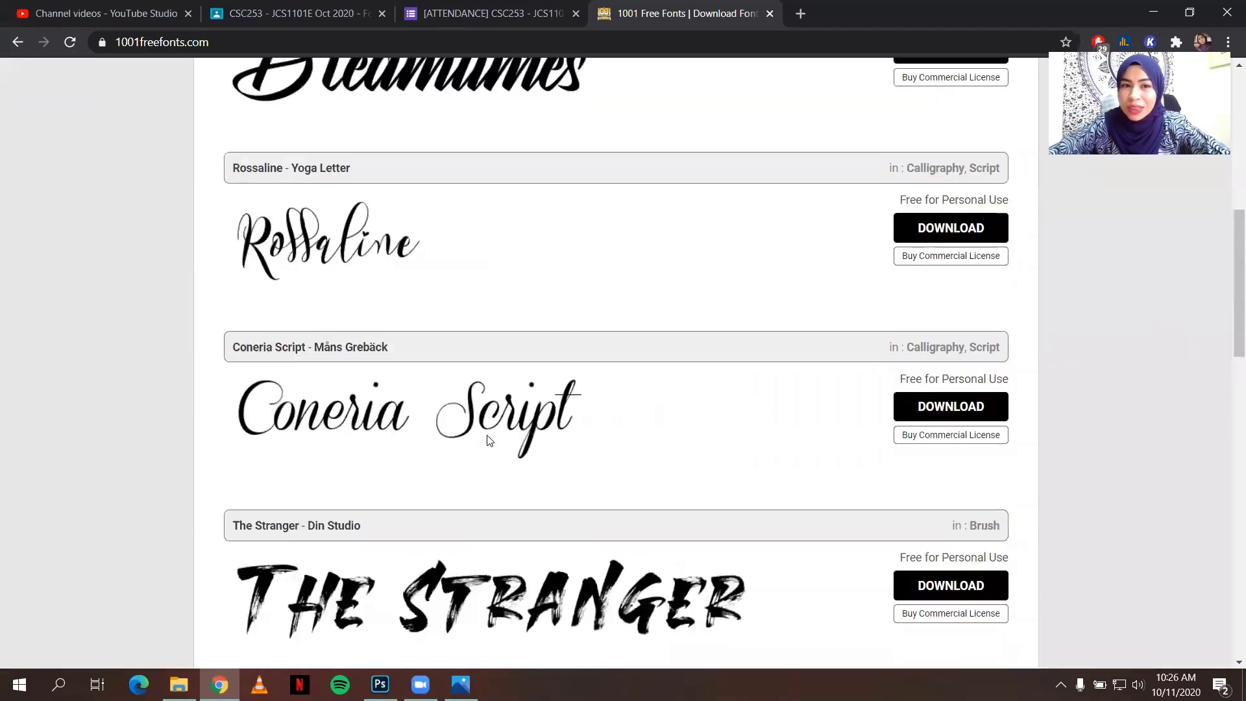
pyautogui.scroll(1, 411, 383)
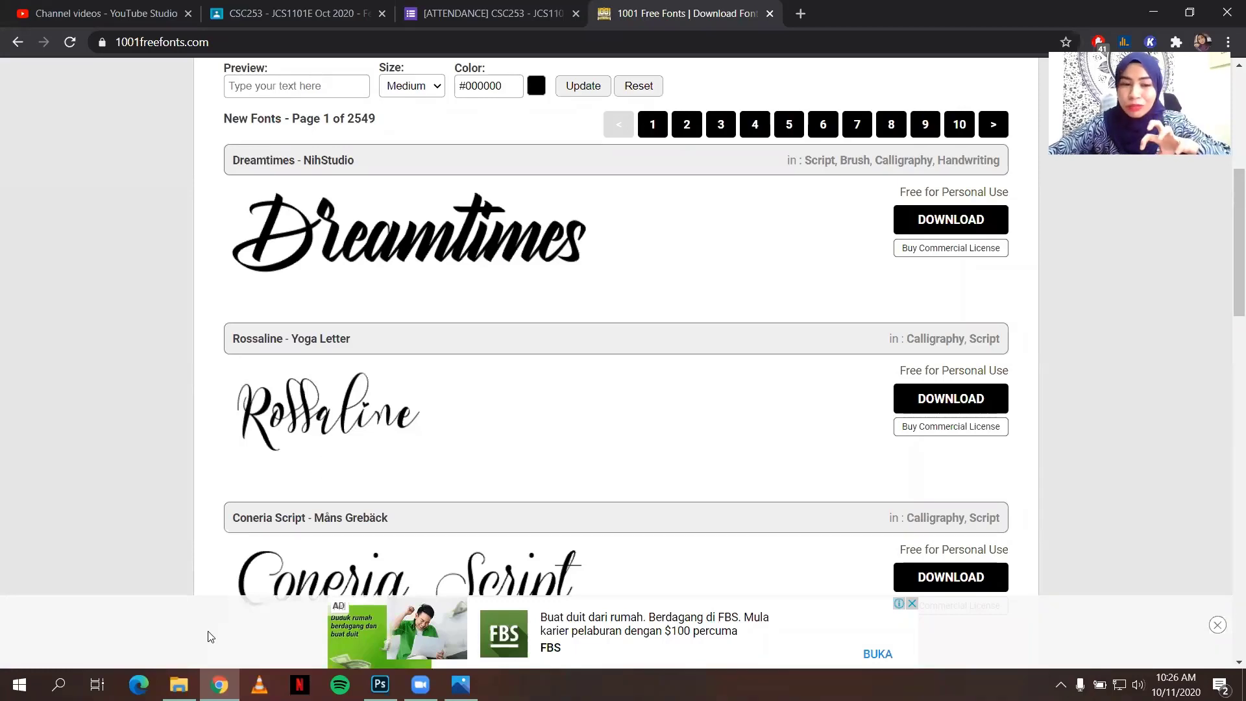
# - Switch to the Poster folder in File Explorer and check the file type in the AveFedan file's properties
pyautogui.click(178, 685)
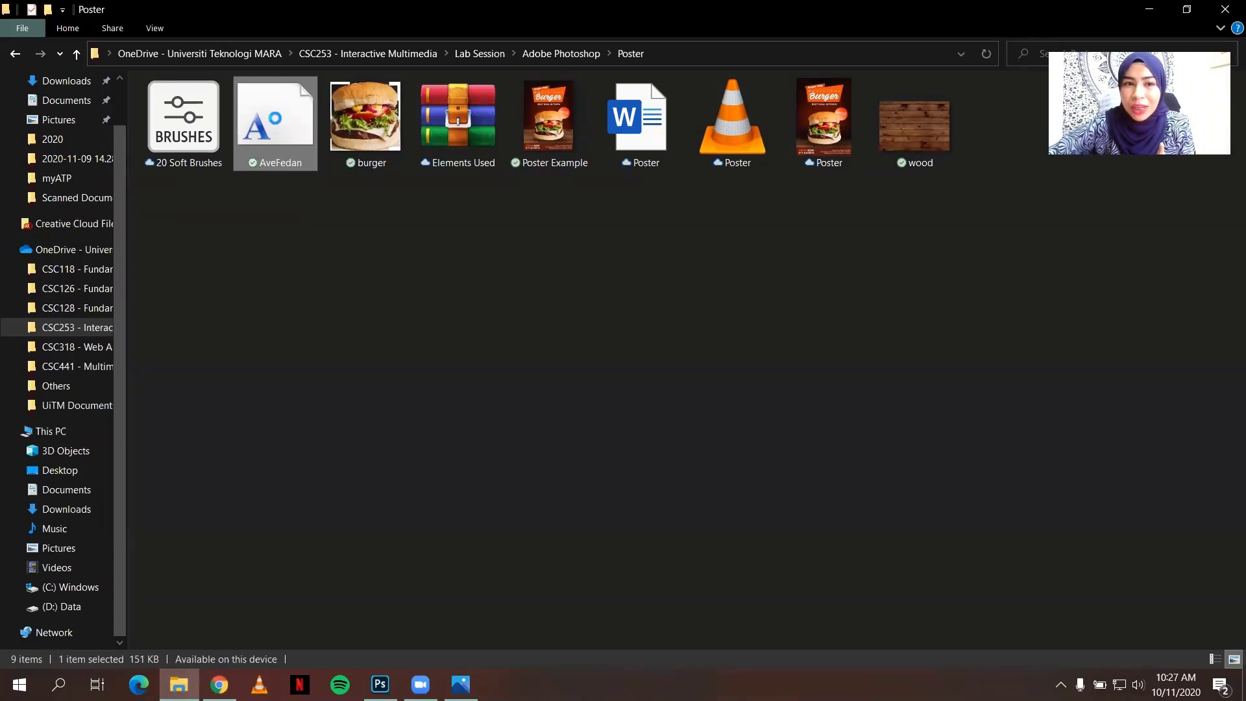
pyautogui.rightClick(275, 118)
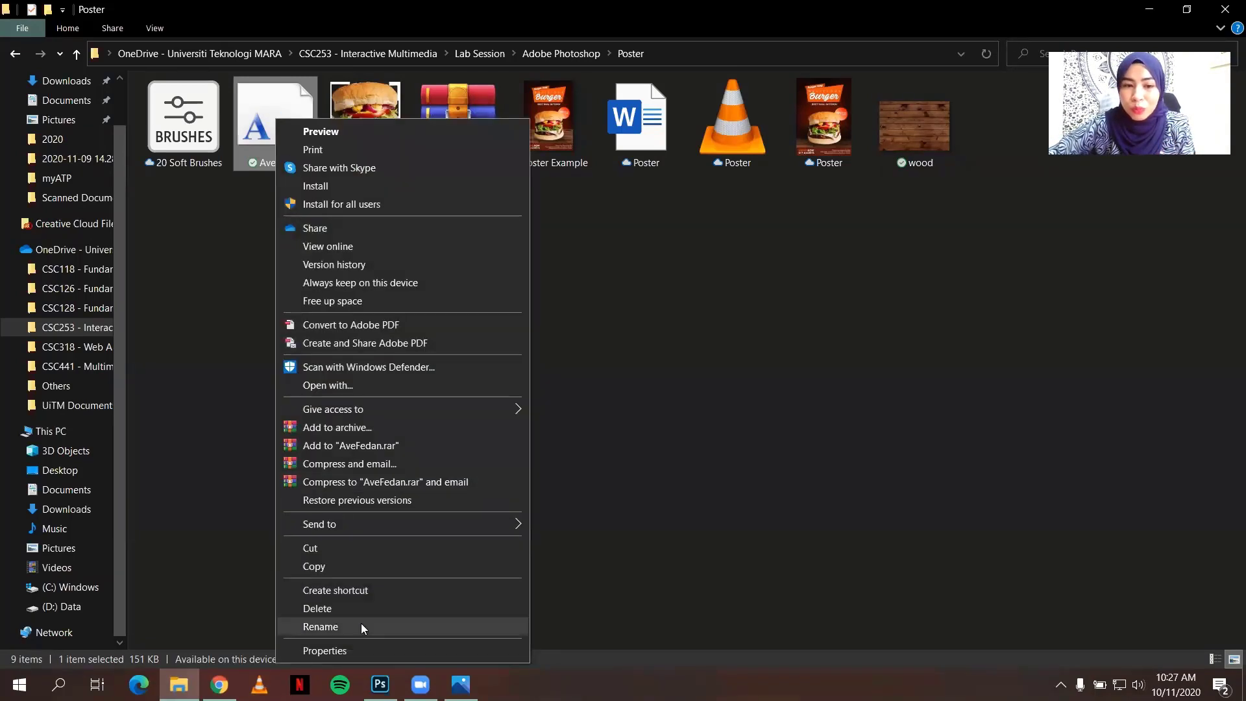
pyautogui.click(365, 650)
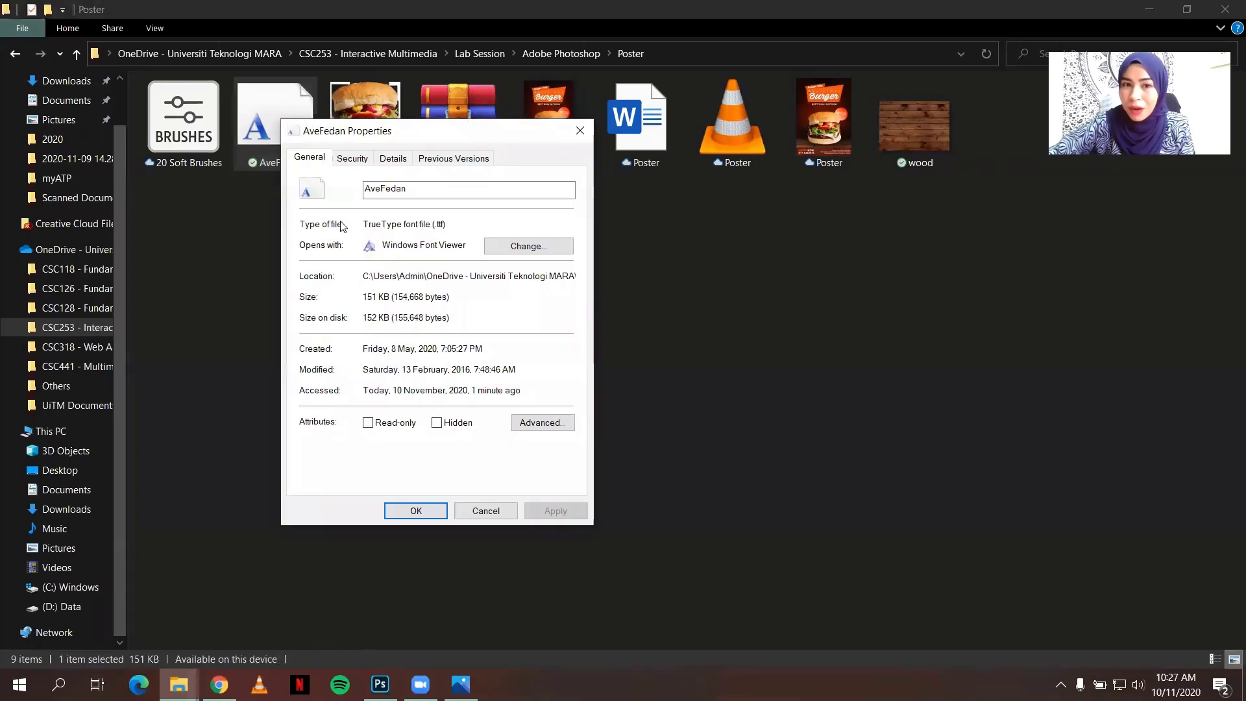
pyautogui.moveTo(390, 133); pyautogui.dragTo(590, 103)
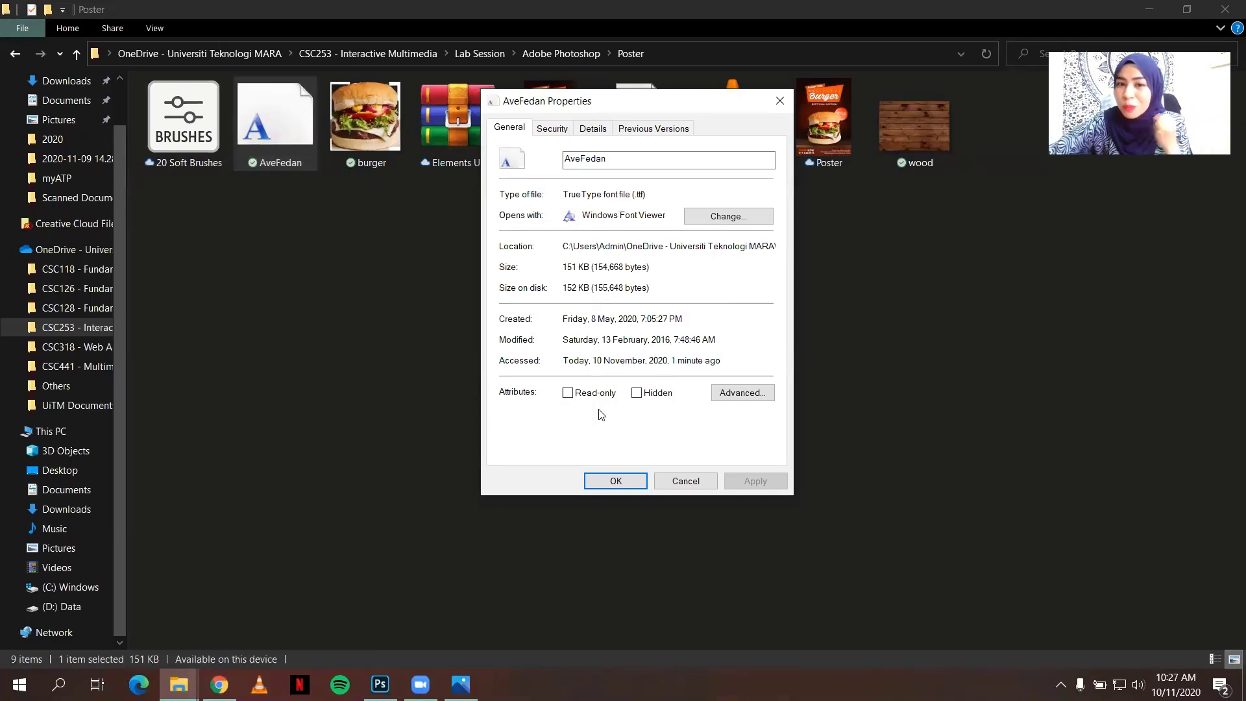
pyautogui.click(681, 481)
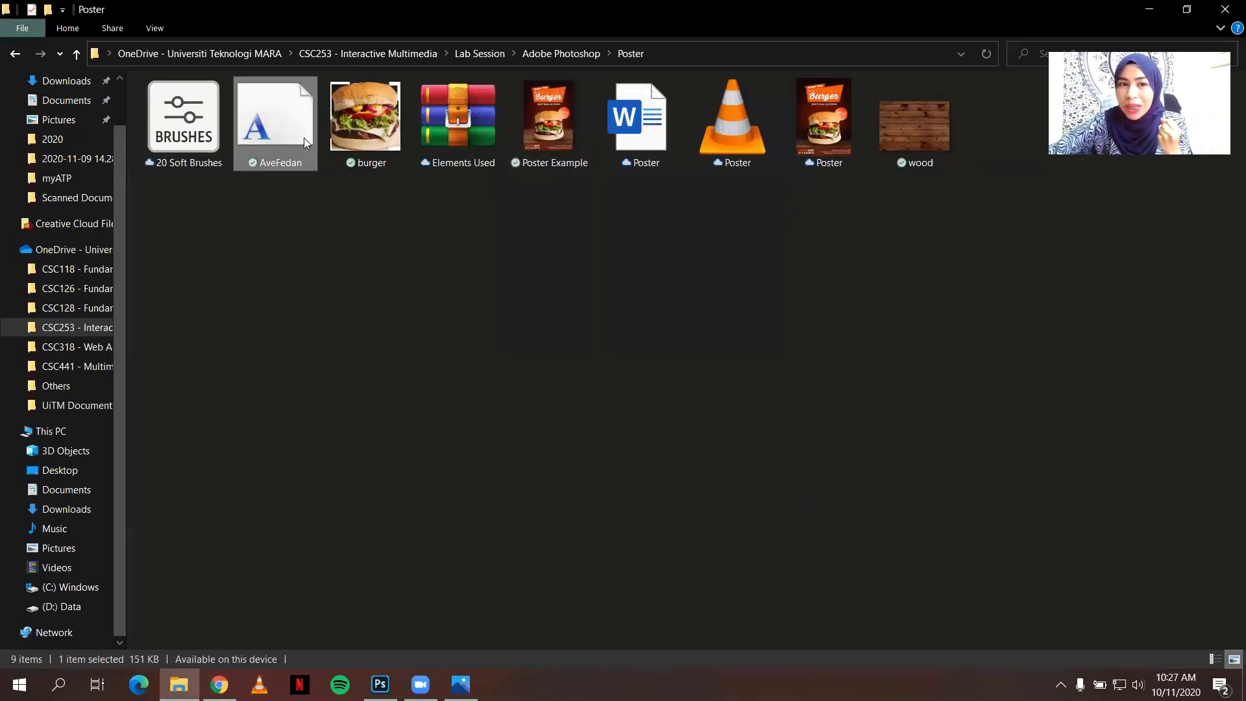
# - Install the AveFedan font from the Poster folder and switch back to Photoshop
pyautogui.rightClick(304, 138)
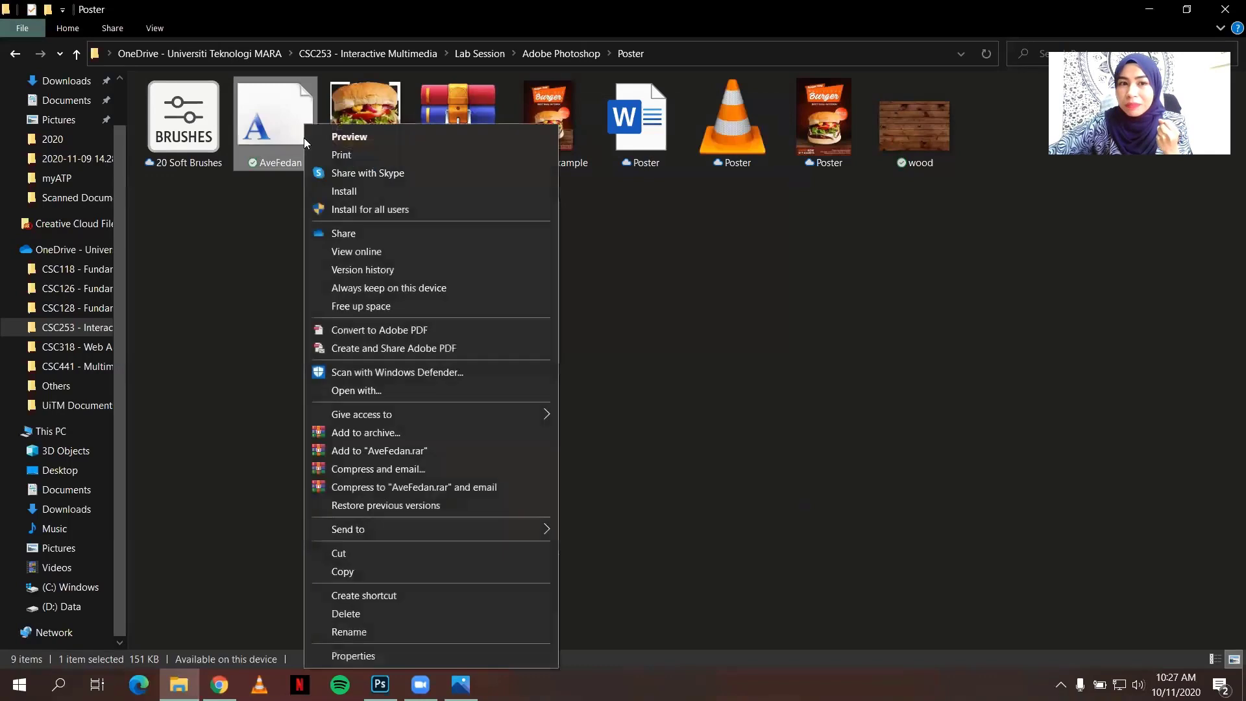
pyautogui.click(350, 192)
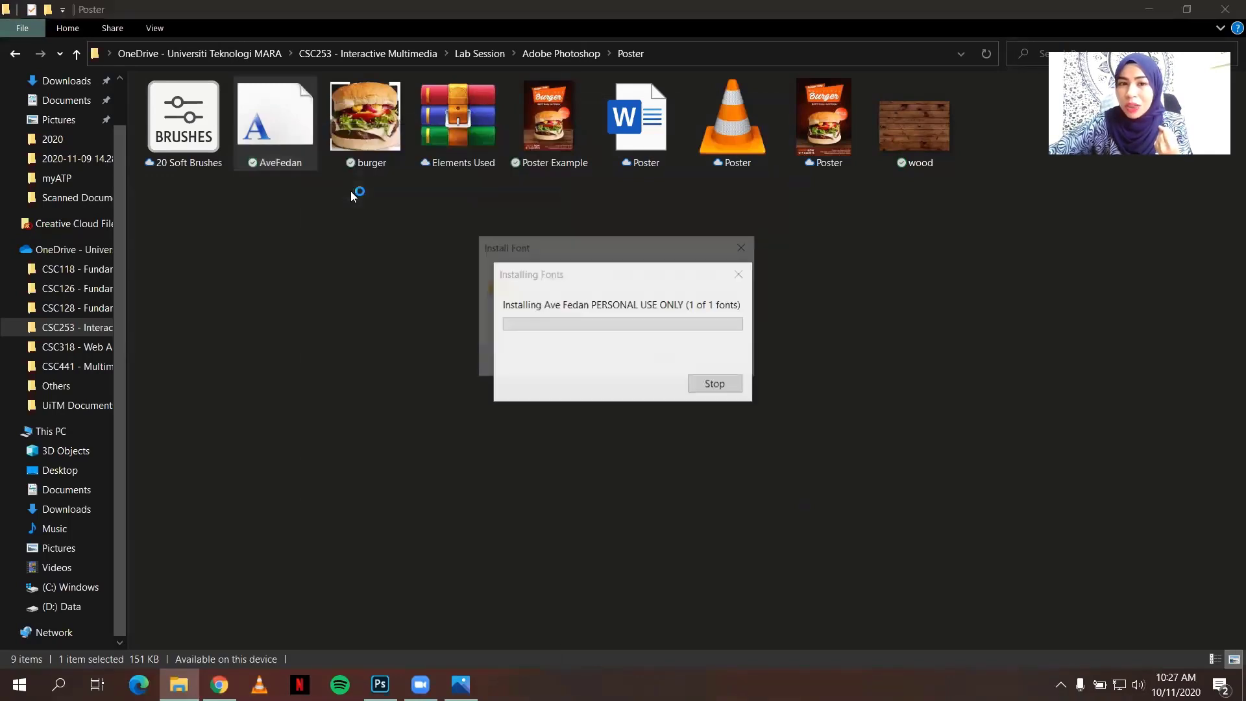
pyautogui.click(703, 364)
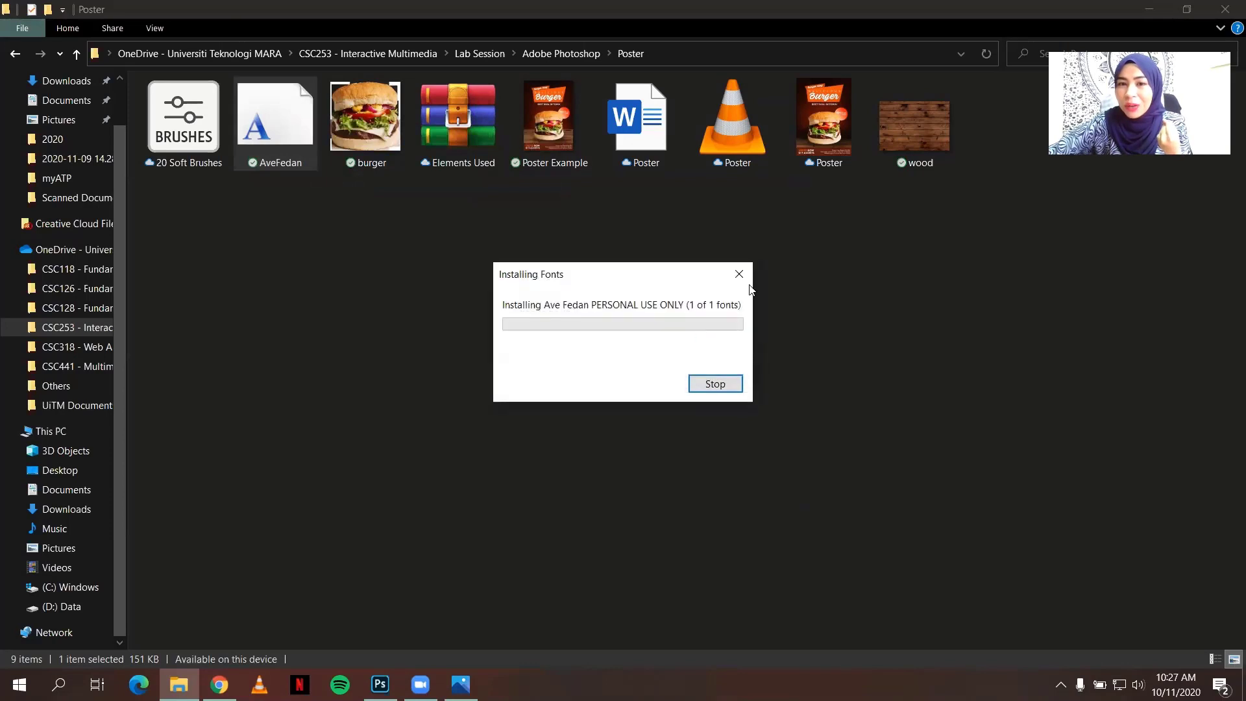
pyautogui.click(715, 384)
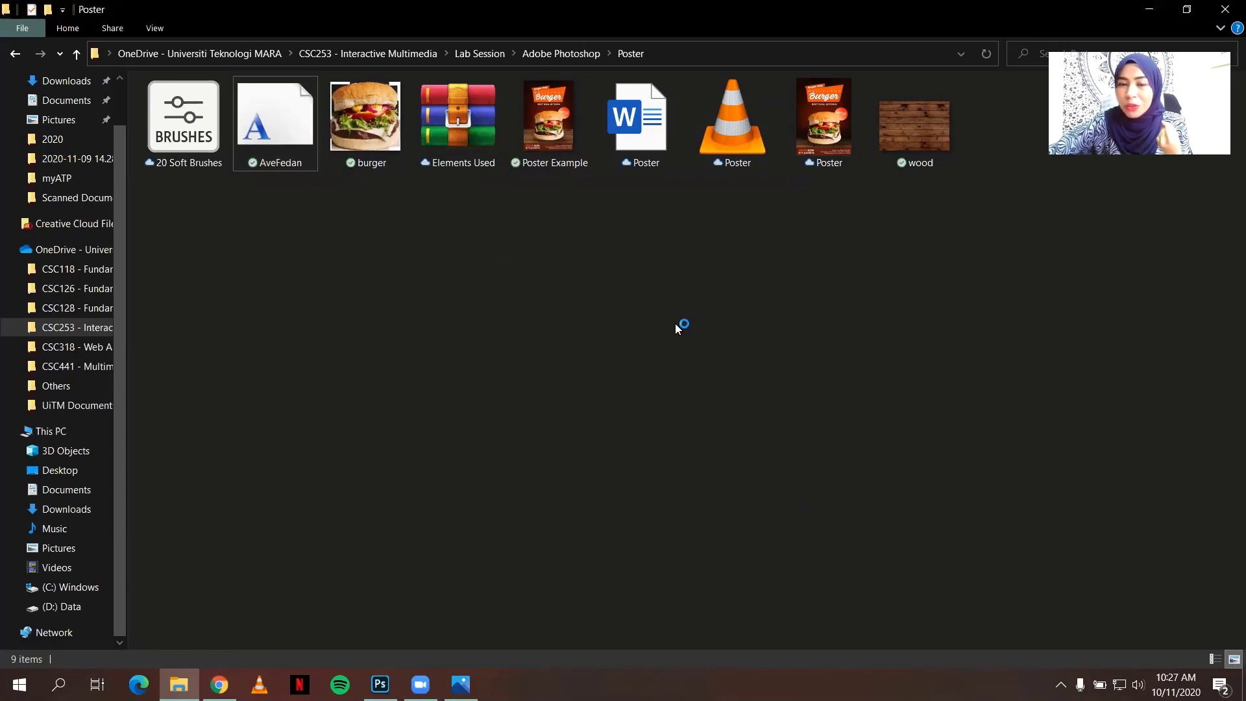
pyautogui.click(445, 441)
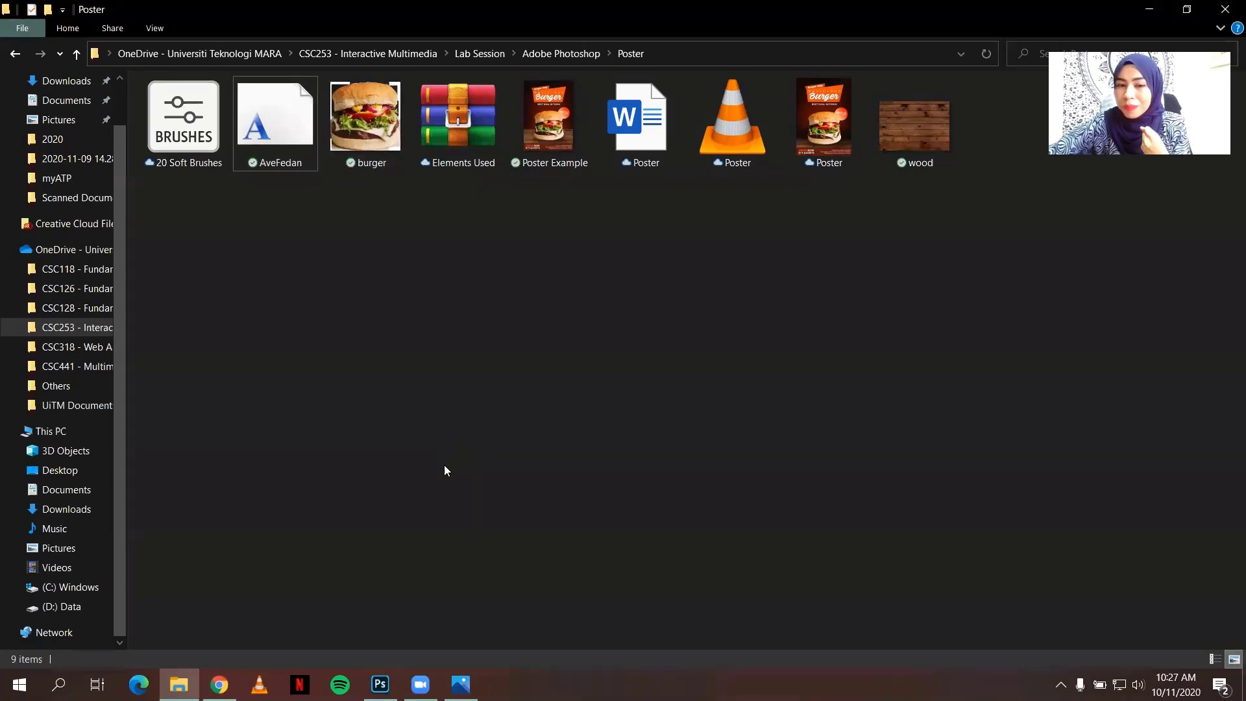
pyautogui.click(380, 684)
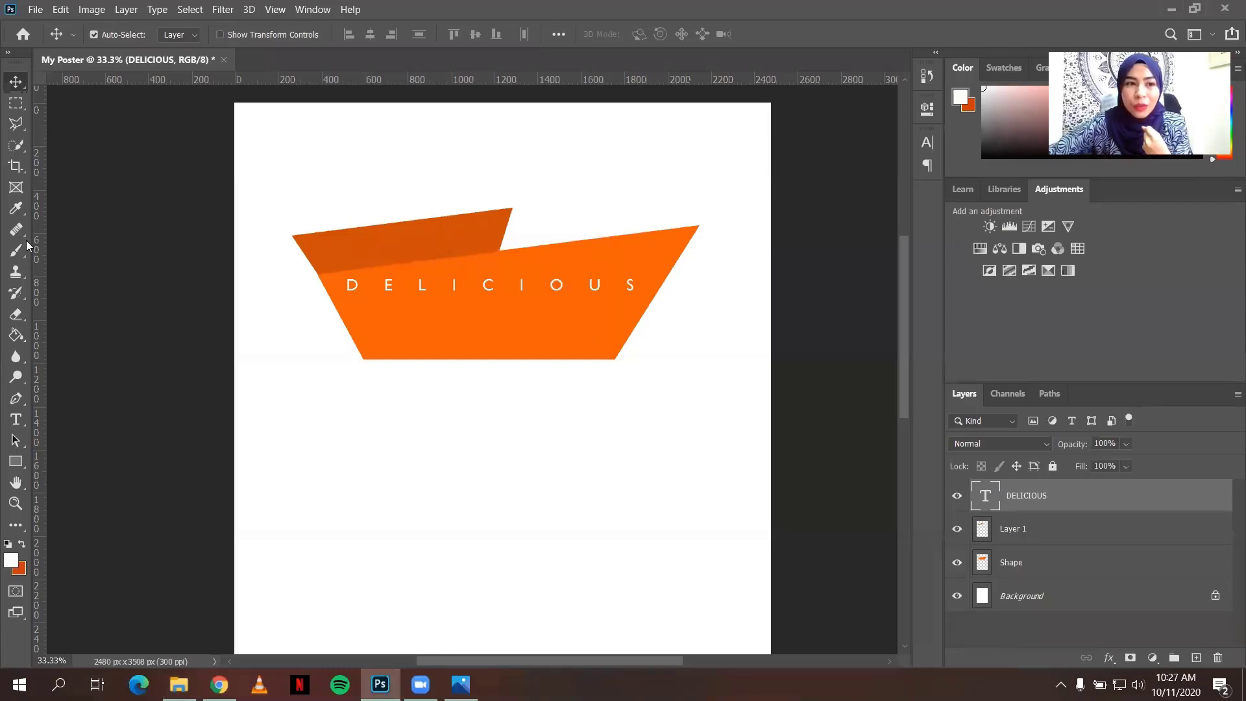
# - Try a tracking of 100 on the DELICIOUS text and undo the change
pyautogui.click(19, 420)
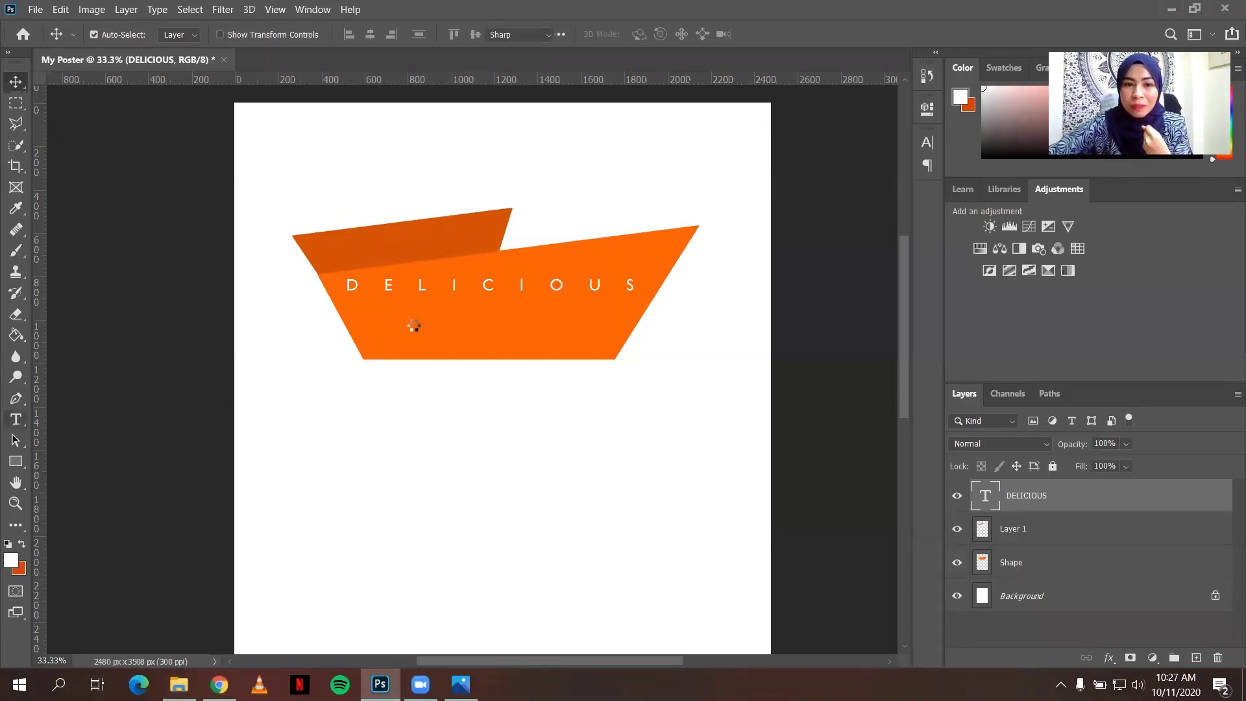
pyautogui.click(926, 141)
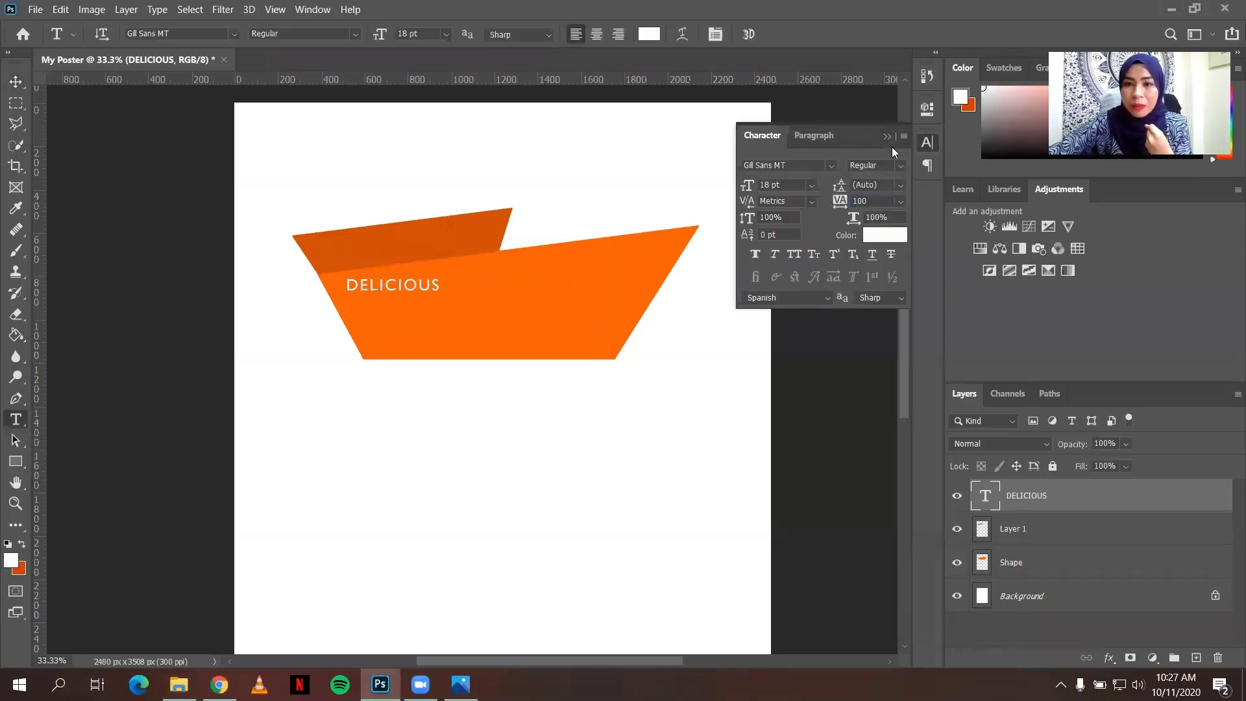
pyautogui.press('v')
pyautogui.click(600, 472)
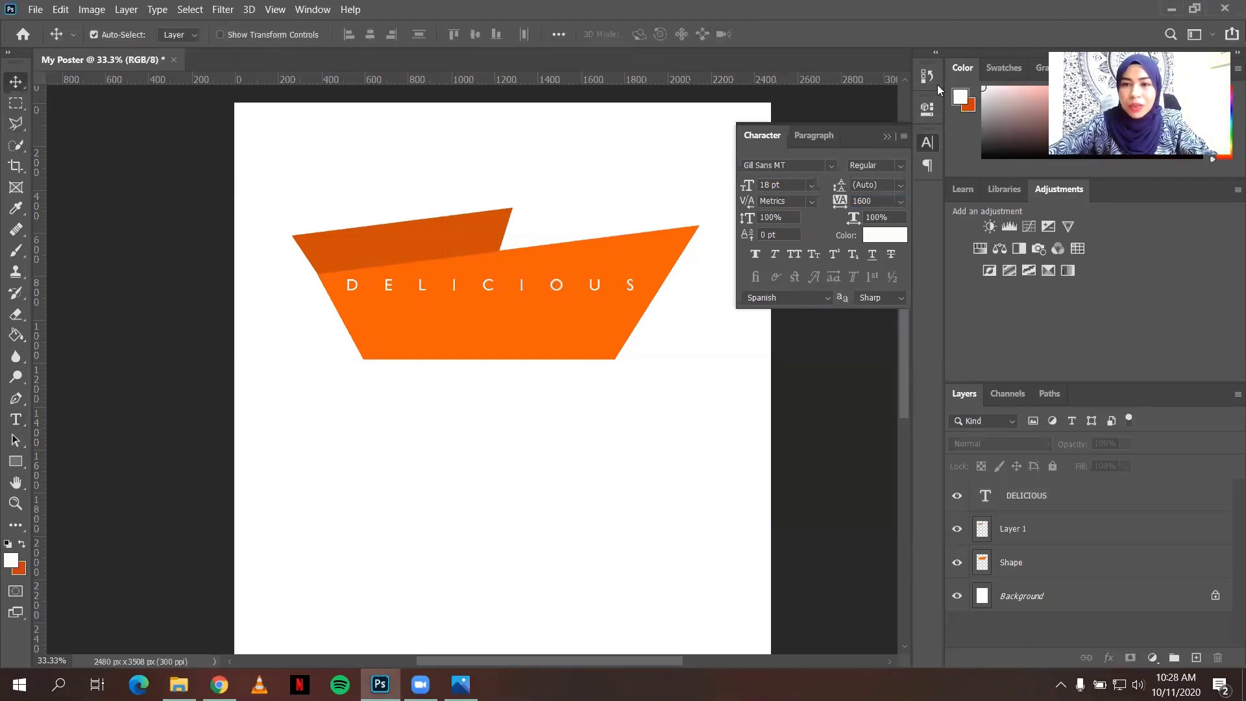
pyautogui.click(886, 137)
# - Add the text BURGER on the orange shape below DELICIOUS, with its tracking set to 100
pyautogui.click(16, 420)
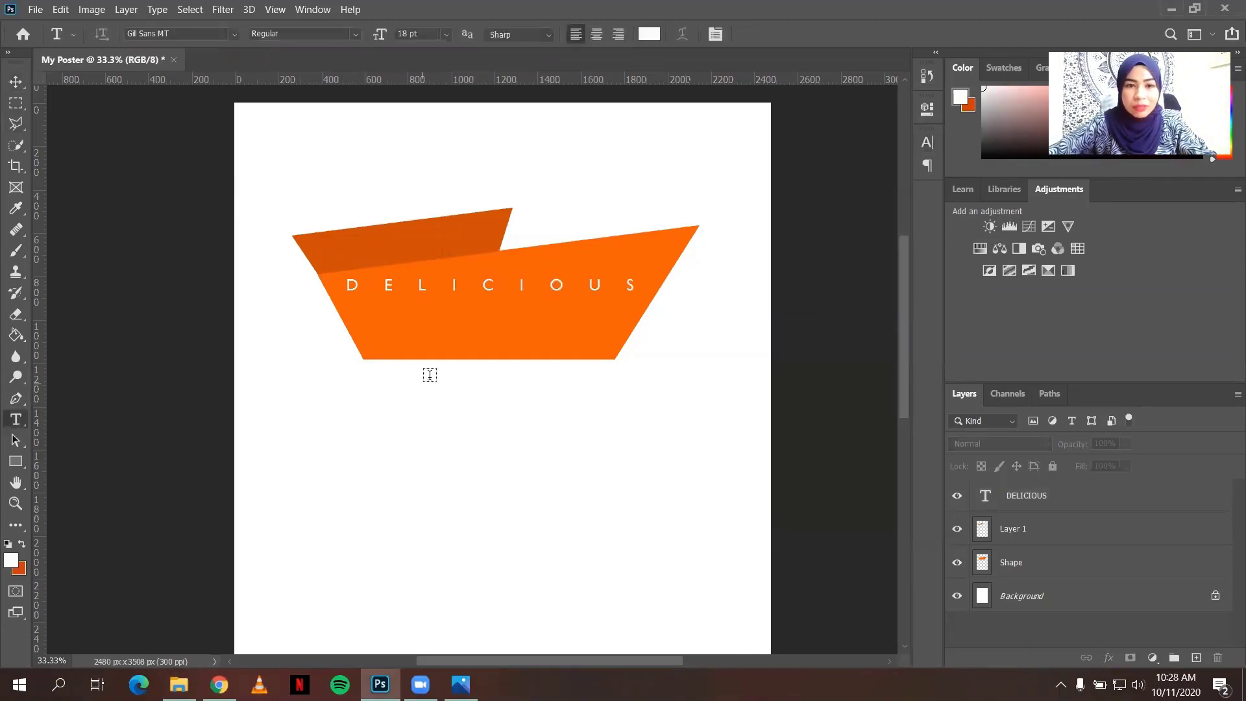
pyautogui.click(398, 326)
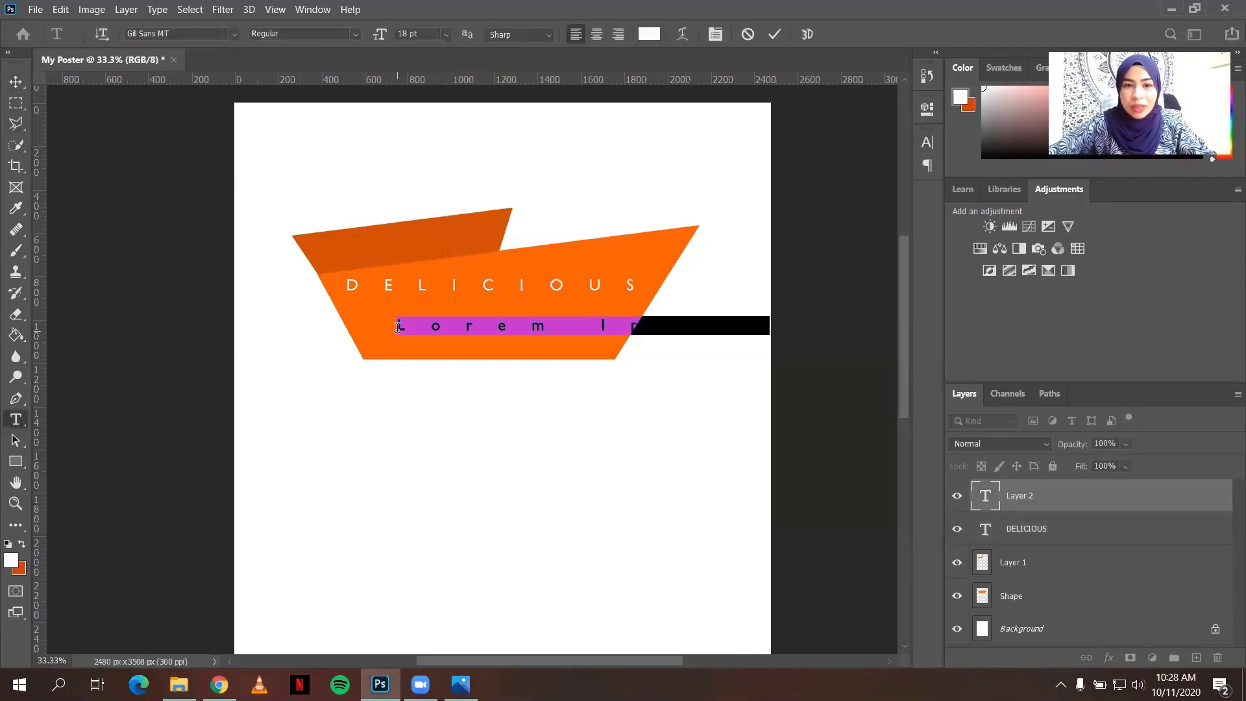
pyautogui.click(928, 143)
pyautogui.moveTo(880, 203); pyautogui.dragTo(849, 202)
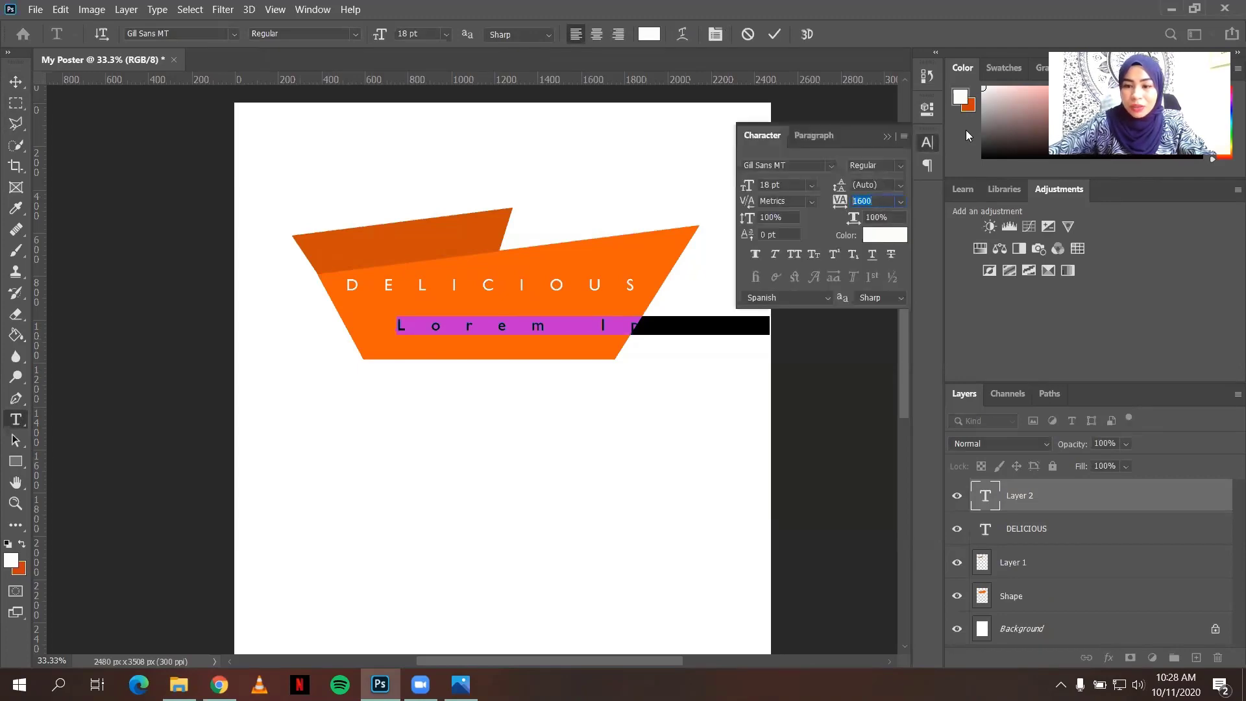
pyautogui.write('100')
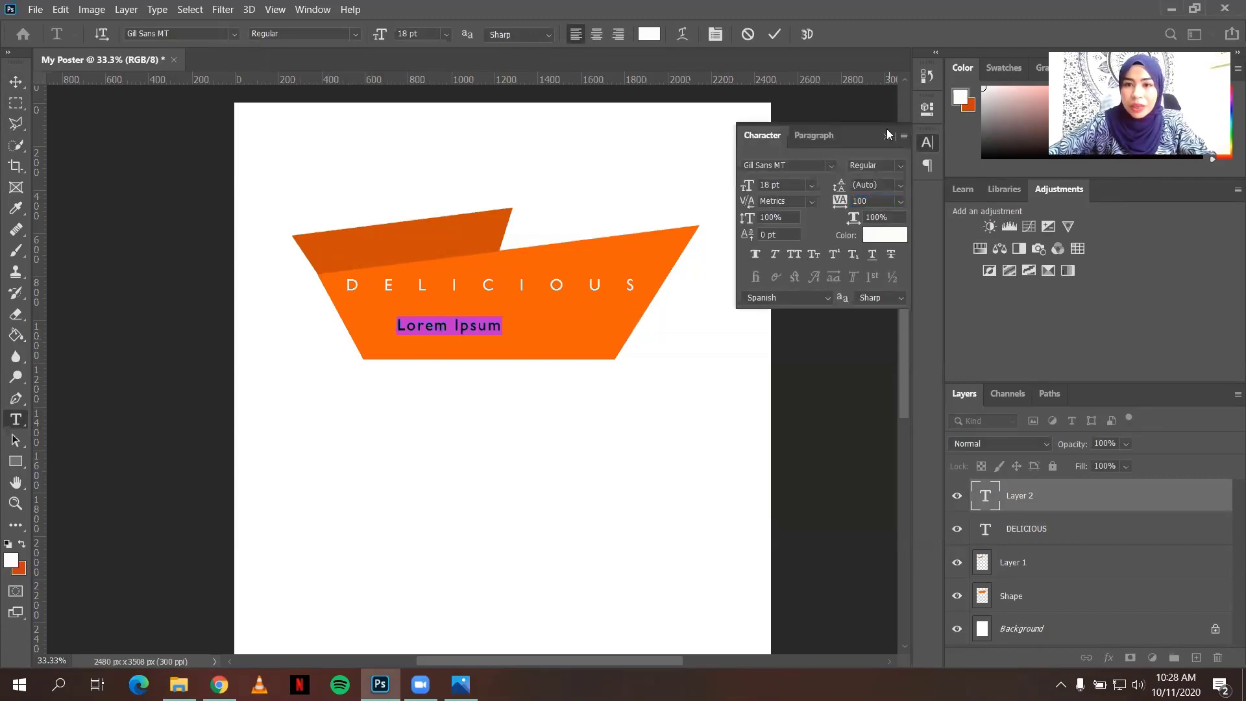
pyautogui.click(887, 135)
pyautogui.click(420, 314)
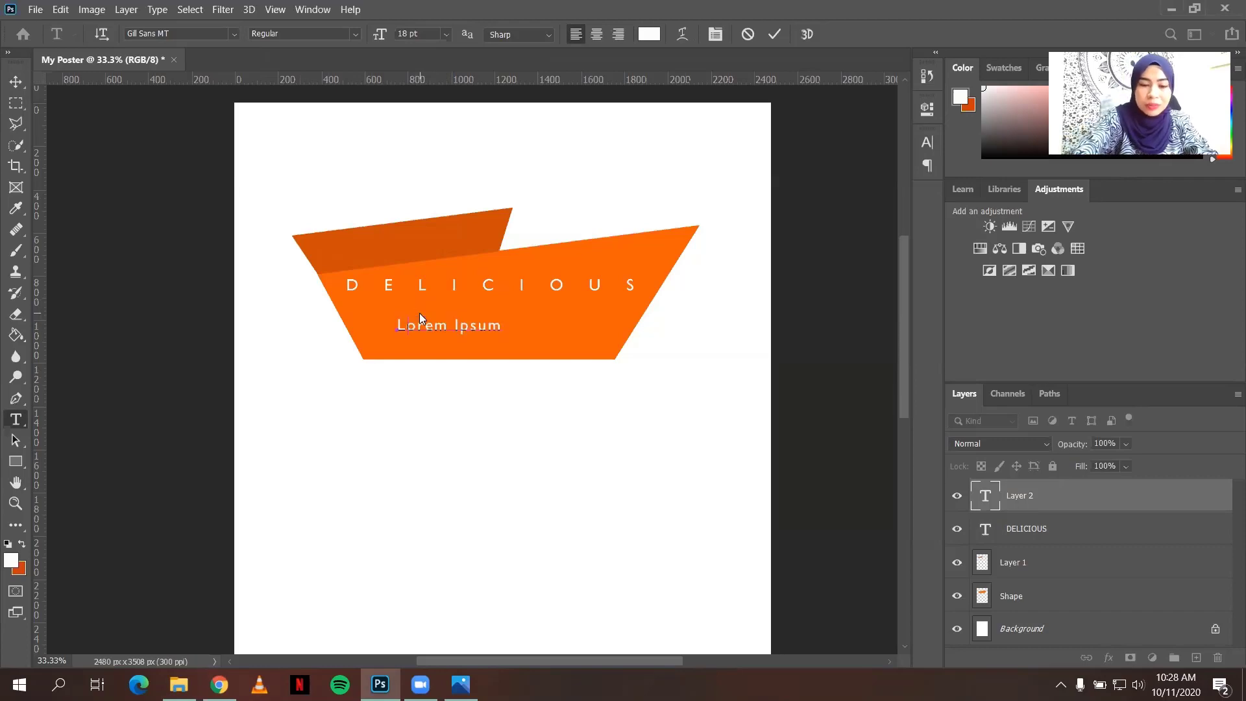
pyautogui.hotkey('ctrl', 'a')
pyautogui.write('BURGER')
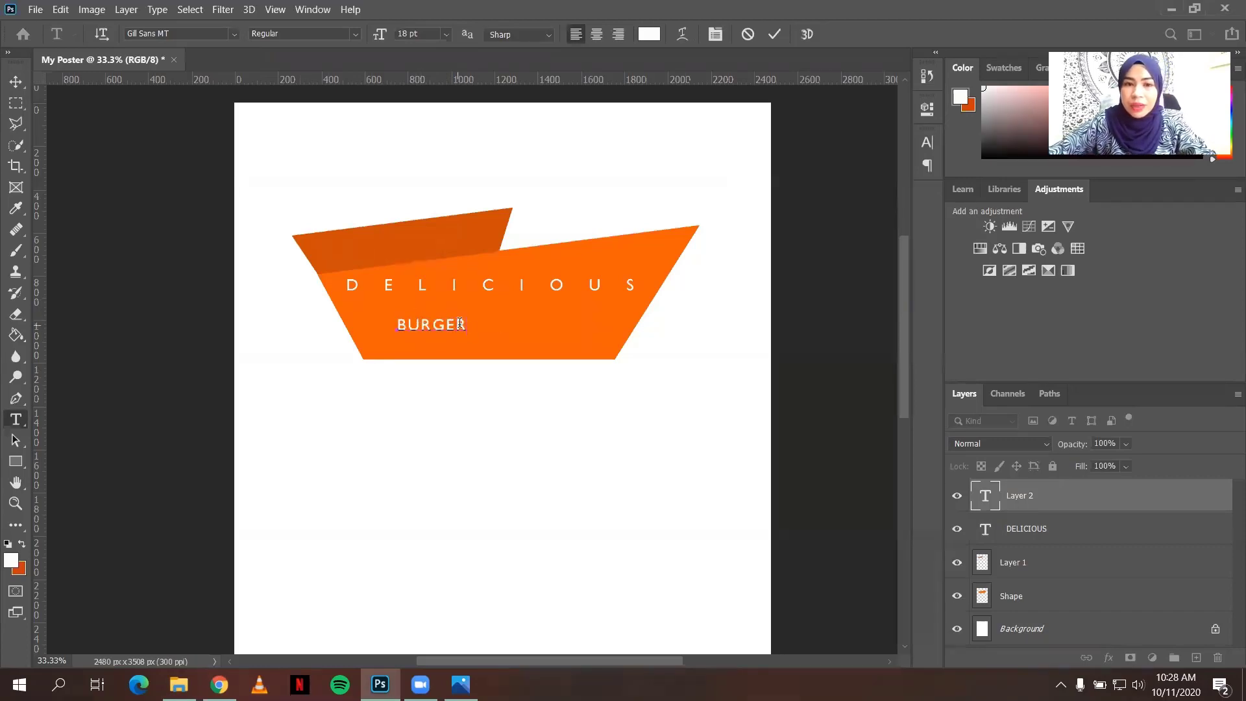
# - Set the BURGER text's font to Ave Fedan PERSONAL USE ONLY and rewrite the word as Burger
pyautogui.moveTo(466, 324); pyautogui.dragTo(397, 317)
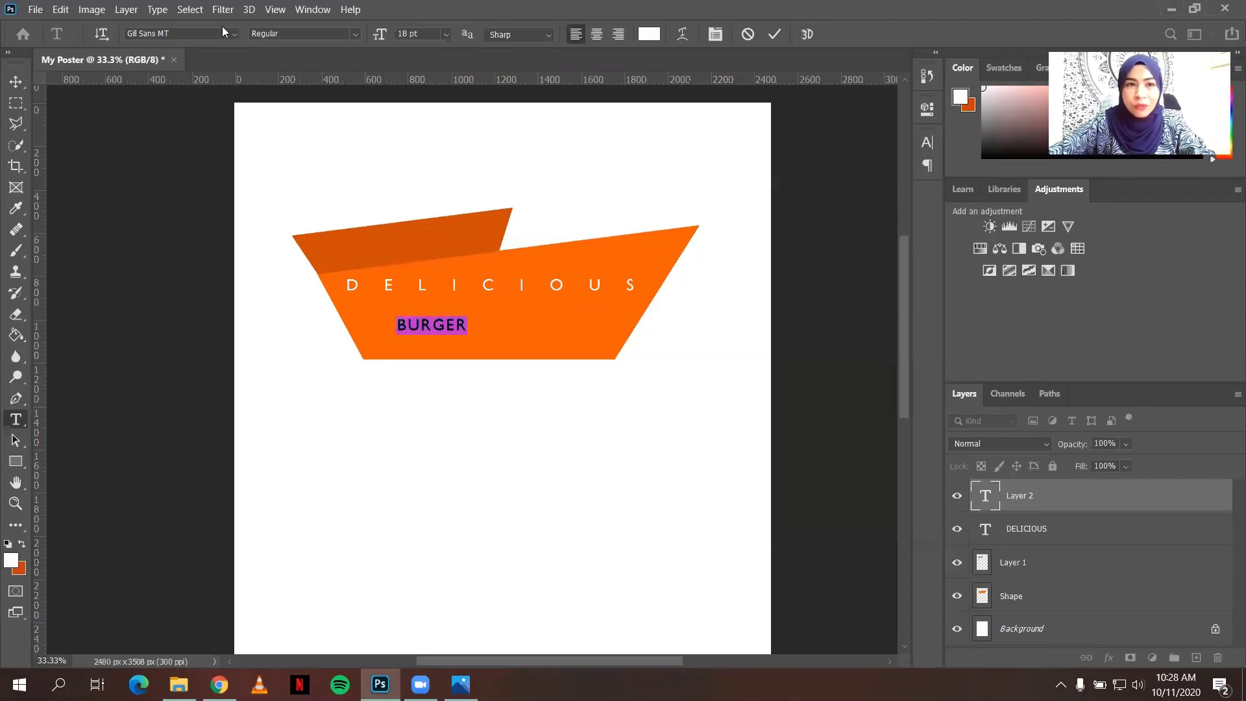
pyautogui.click(232, 31)
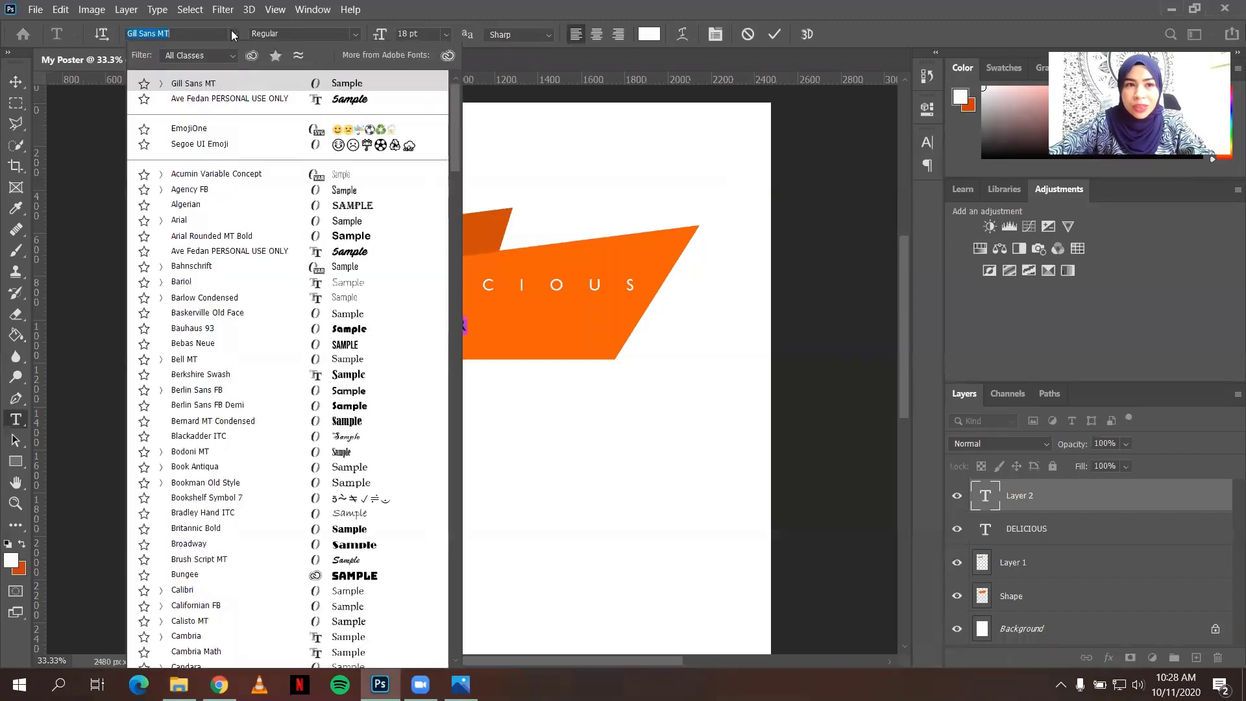
pyautogui.click(219, 100)
pyautogui.click(419, 326)
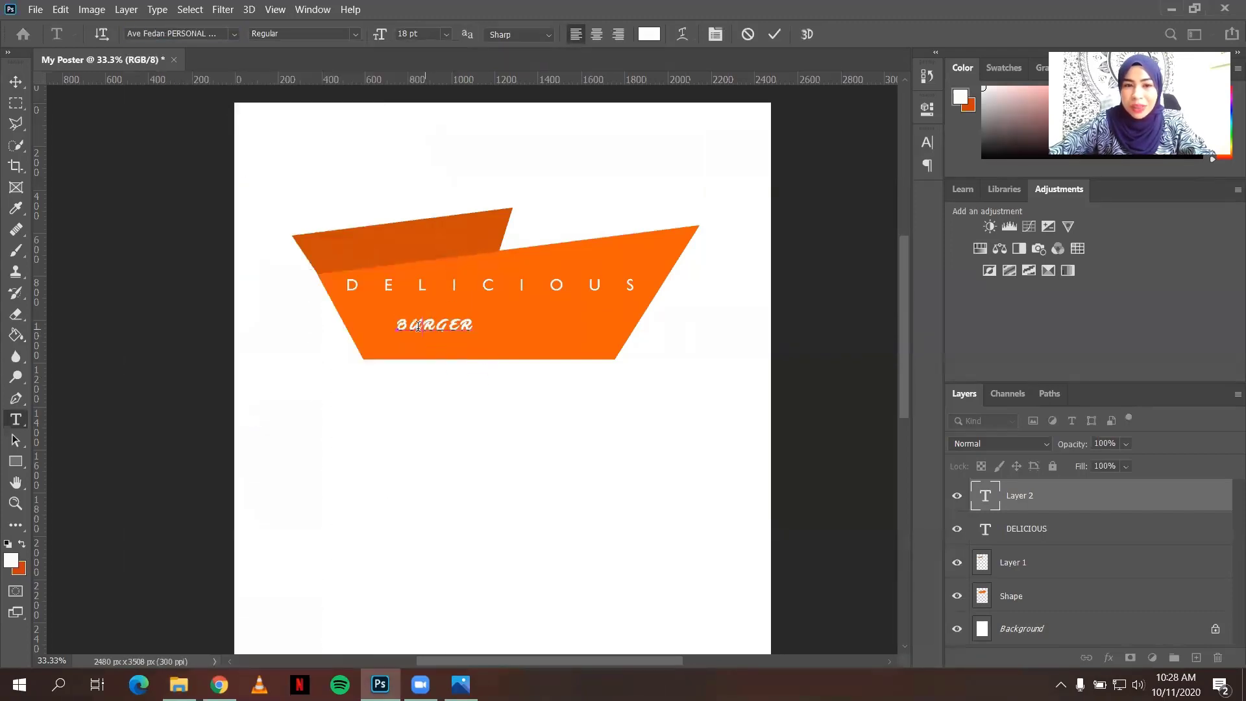
pyautogui.keyDown('shift'); pyautogui.click(472, 325); pyautogui.keyUp('shift')
pyautogui.write('urger')
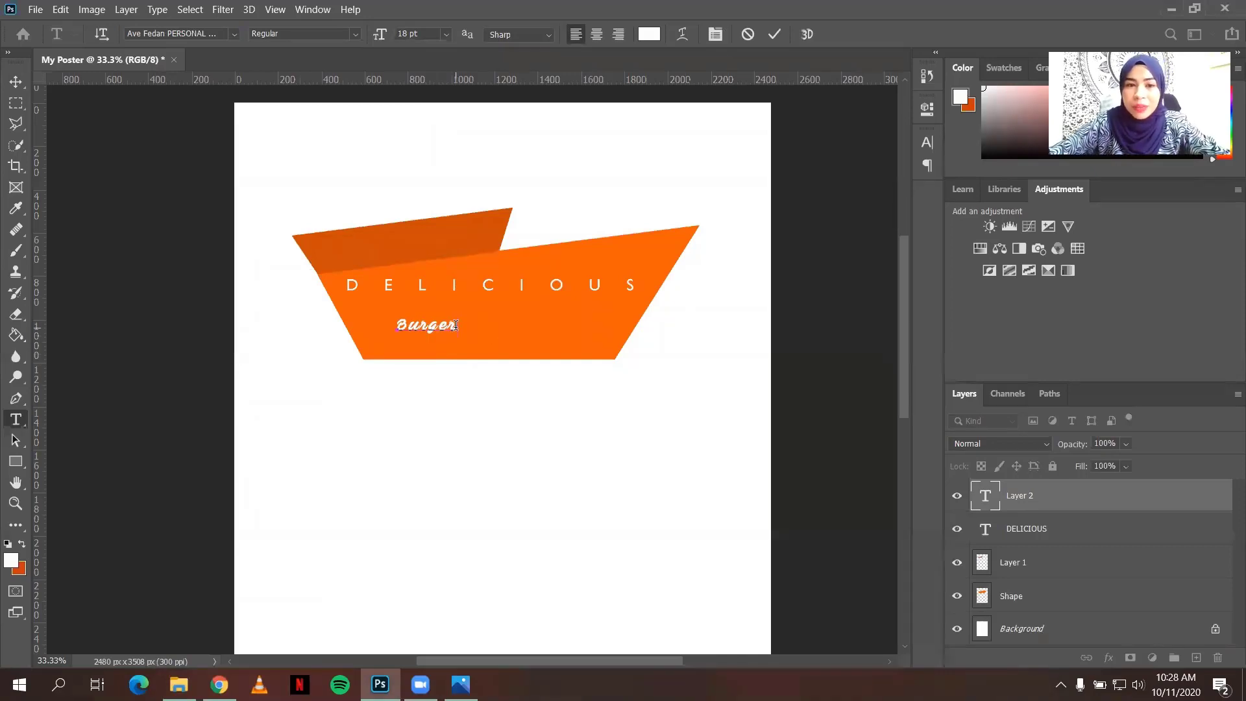
# - Enlarge the Burger text, trying 72 pt before setting its font size to 80 pt
pyautogui.moveTo(483, 328); pyautogui.dragTo(371, 329)
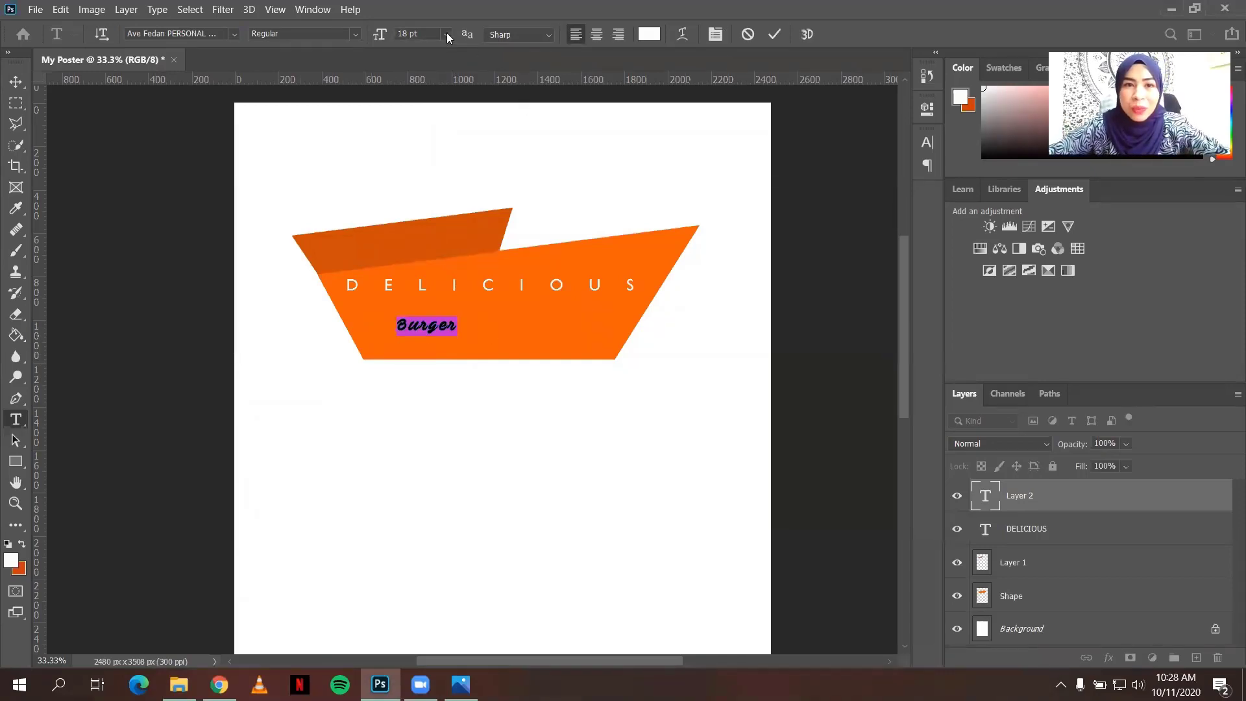
pyautogui.click(446, 33)
pyautogui.click(428, 243)
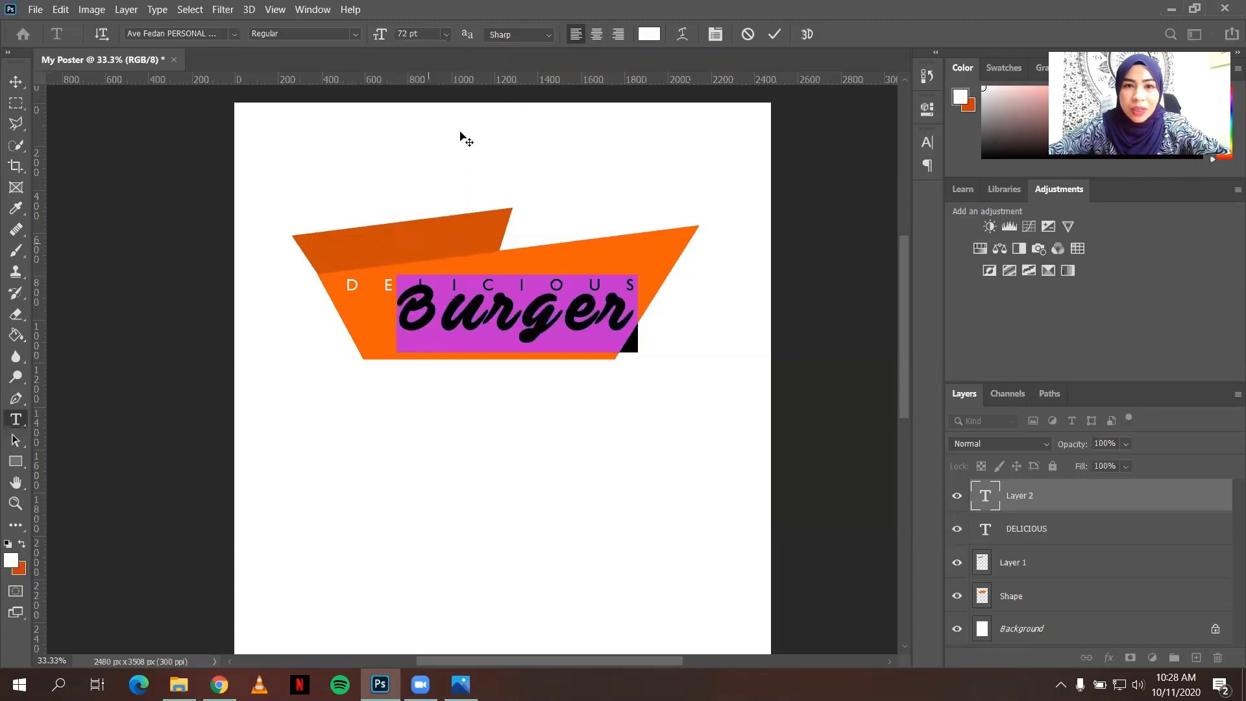
pyautogui.click(408, 33)
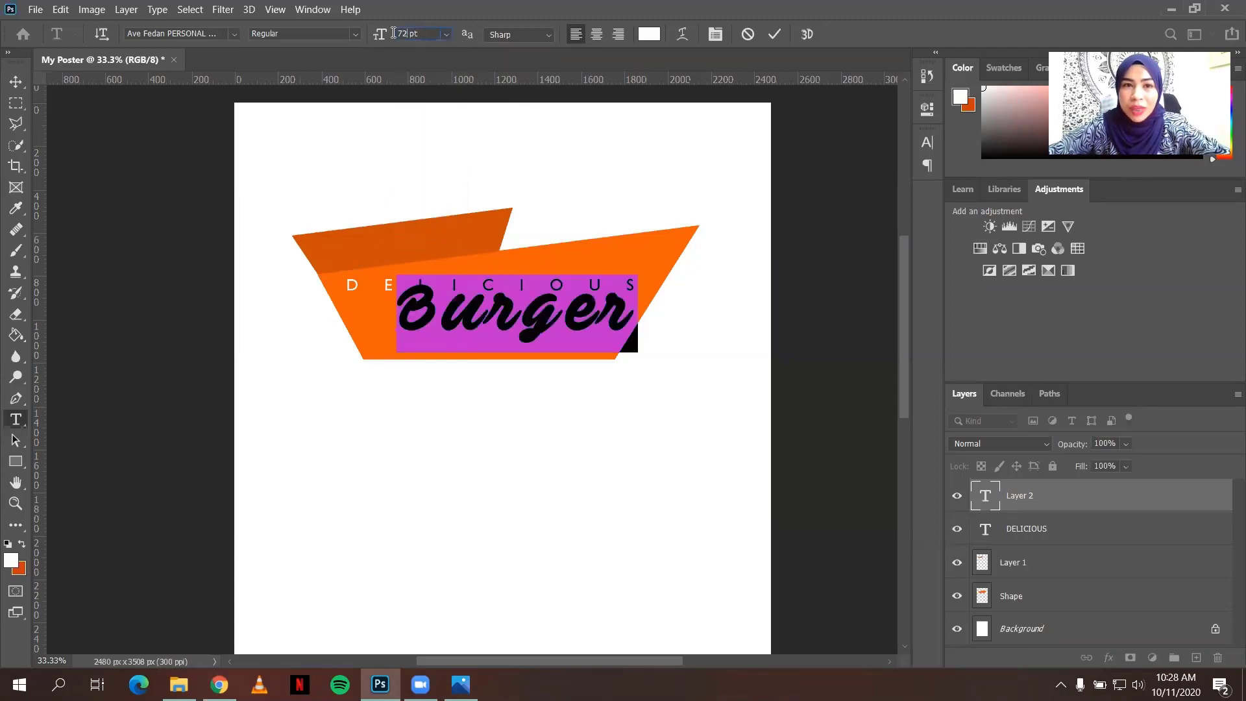
pyautogui.doubleClick(393, 33)
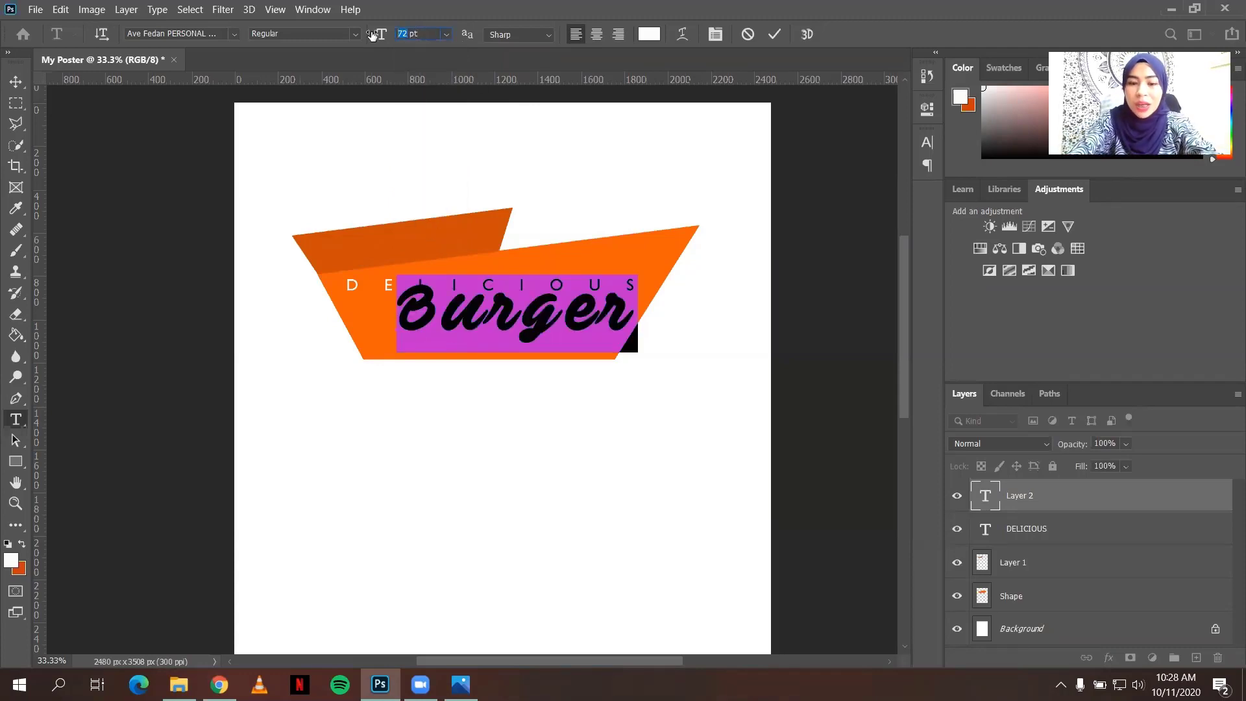
pyautogui.write('80')
pyautogui.press('Return')
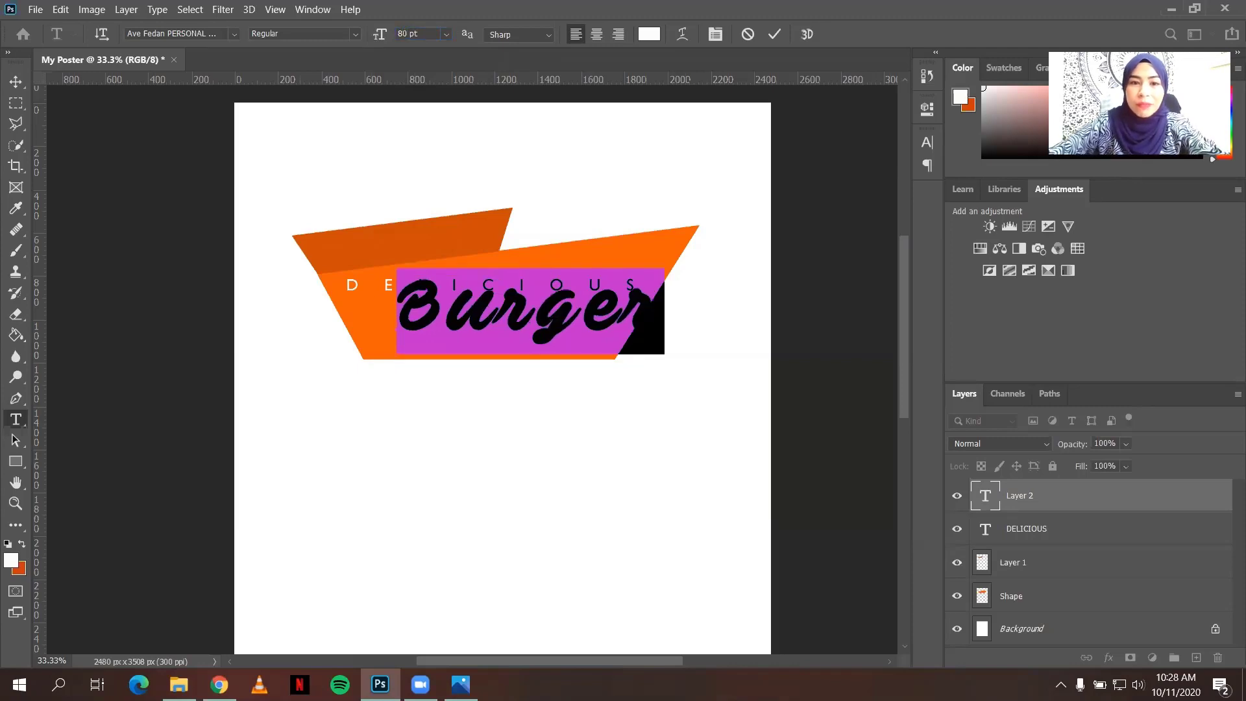
# - Move the Burger text directly beneath DELICIOUS within the orange shape and open its character settings
pyautogui.click(15, 82)
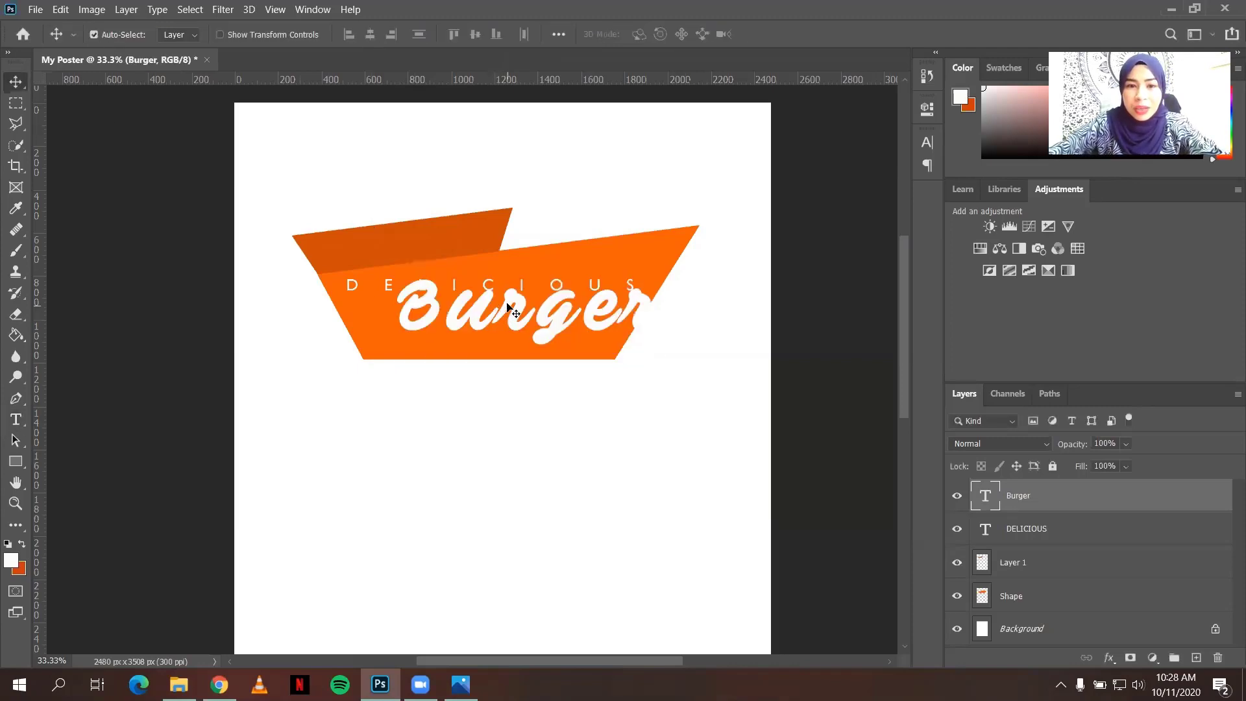
pyautogui.moveTo(504, 309); pyautogui.dragTo(475, 329)
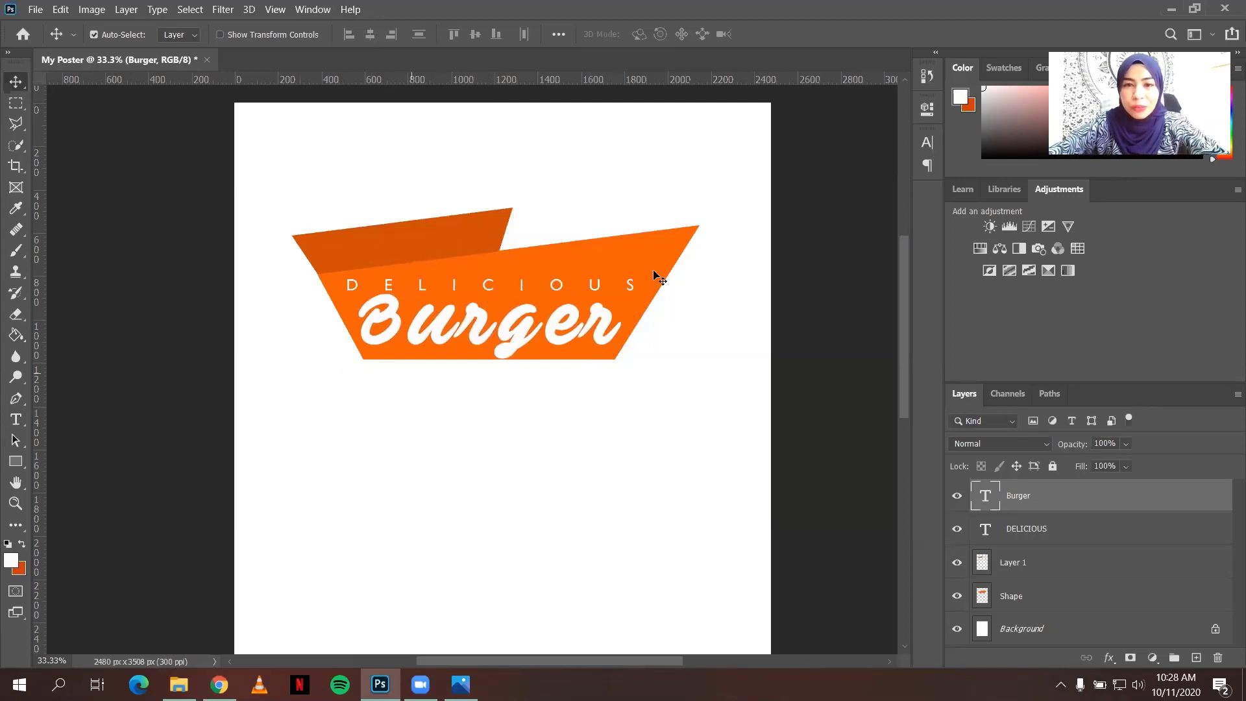
pyautogui.click(926, 144)
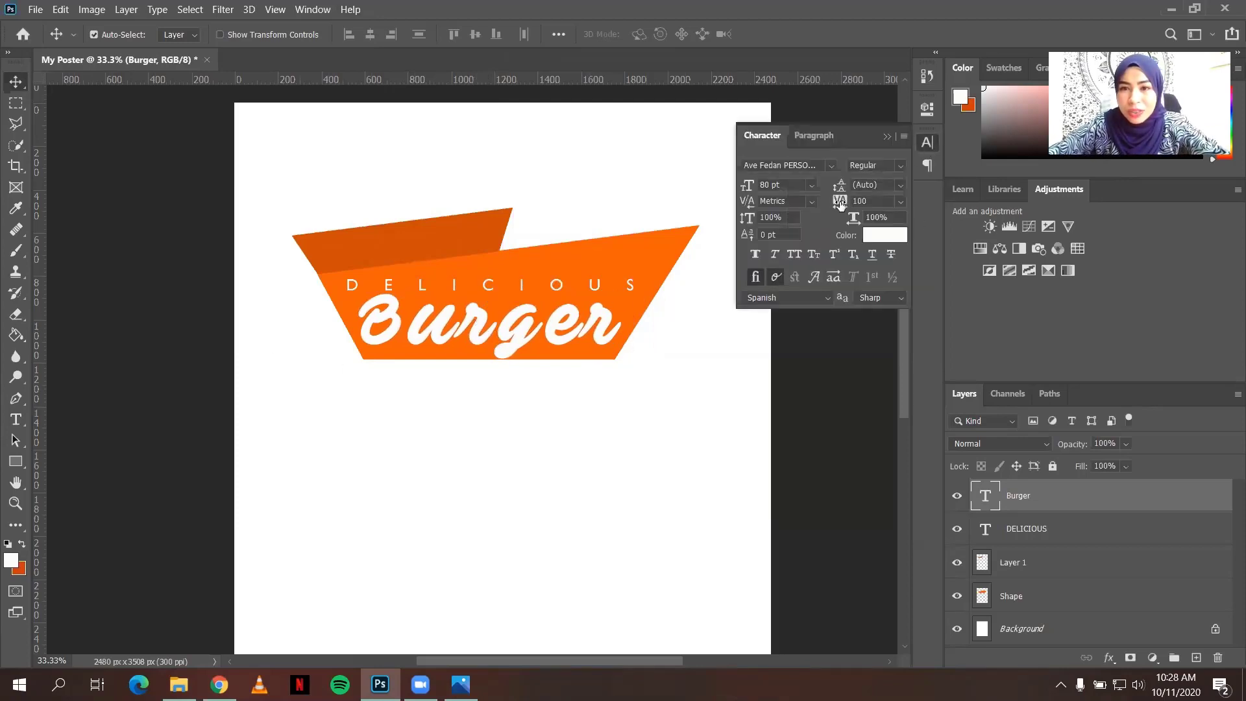
# - Set the Burger text's tracking to -20 and recentre the word beneath DELICIOUS
pyautogui.moveTo(839, 203); pyautogui.dragTo(837, 203)
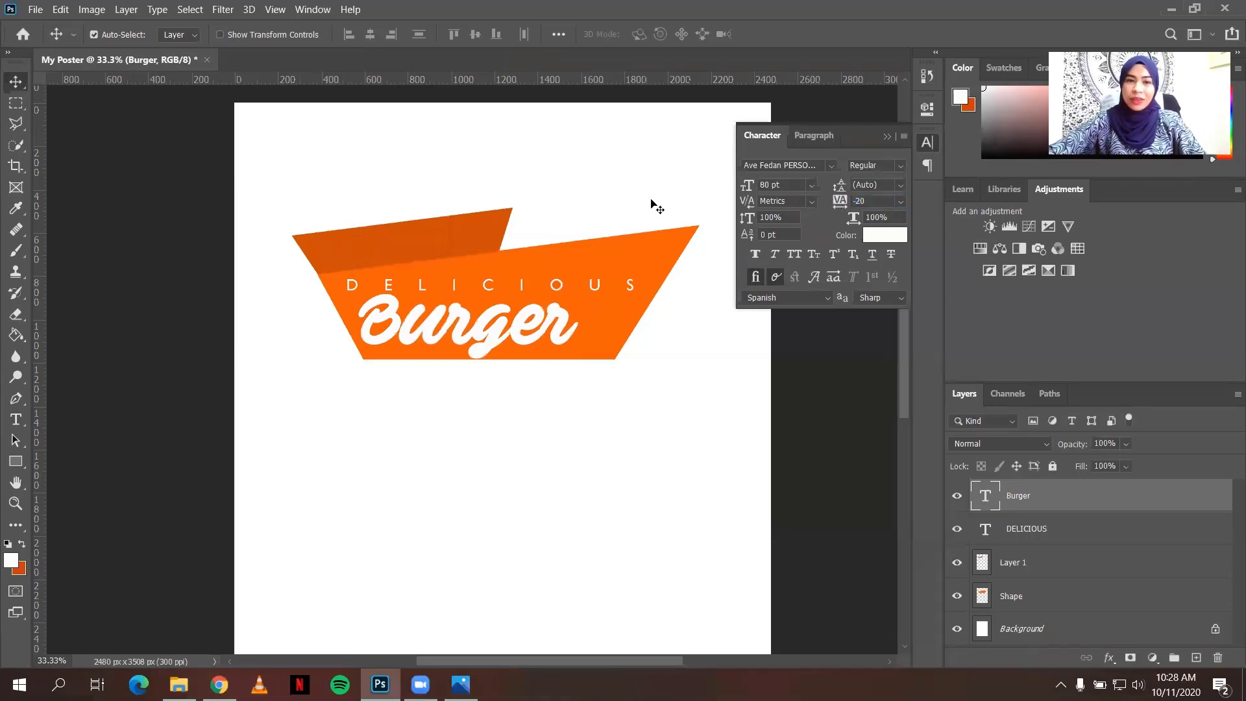
pyautogui.click(887, 137)
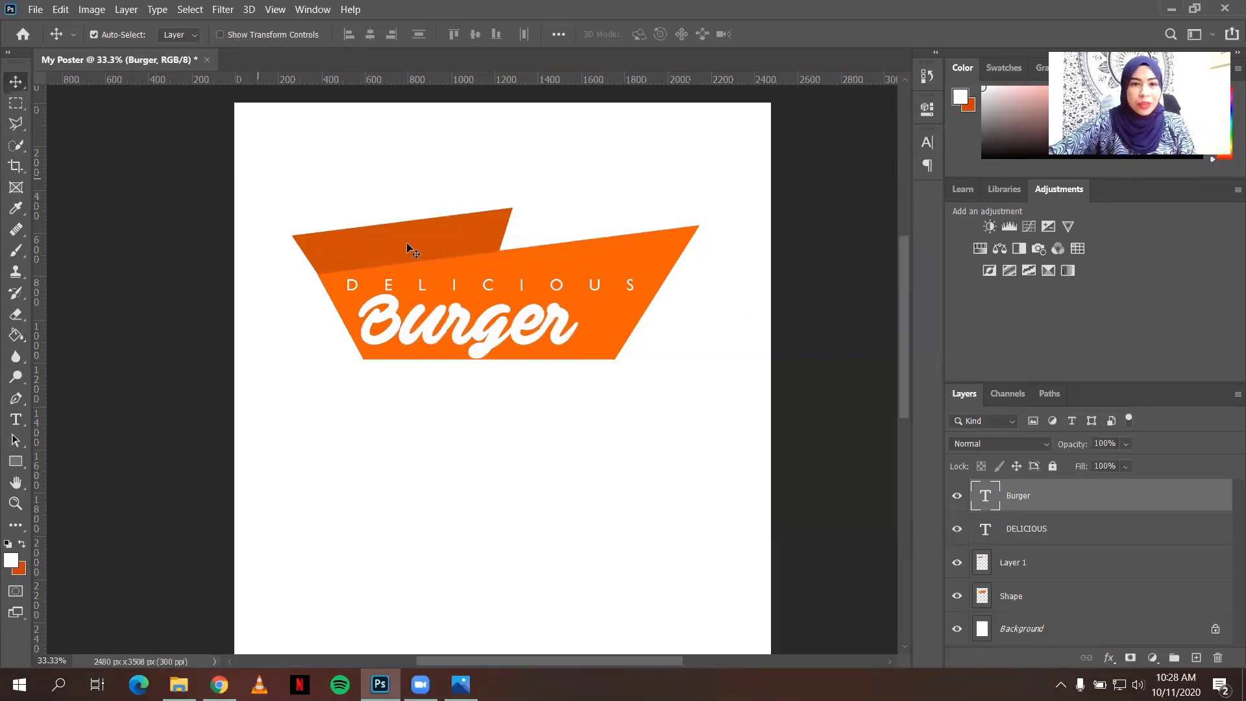
pyautogui.moveTo(470, 319)
pyautogui.mouseDown()
pyautogui.moveTo(503, 320)
pyautogui.moveTo(492, 319)
pyautogui.mouseUp()
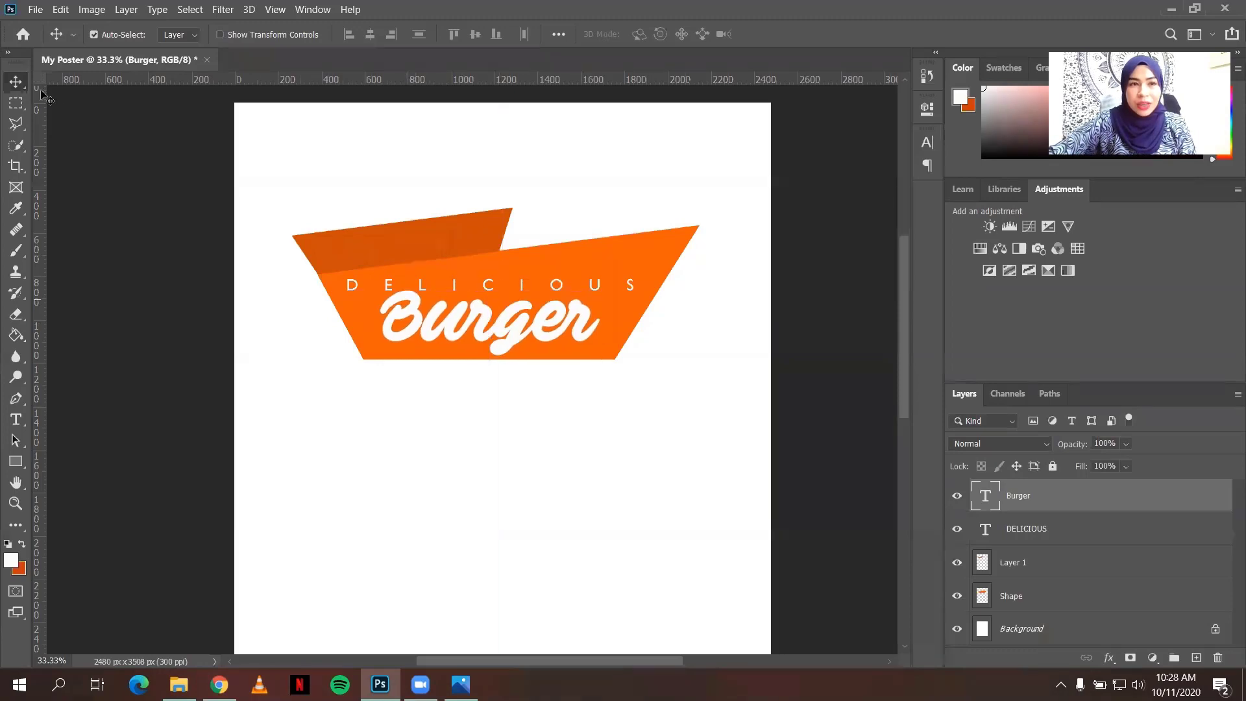
# - Scale the Burger text down slightly to about 76 pt and centre it below DELICIOUS within the orange shape
pyautogui.click(220, 34)
pyautogui.moveTo(592, 351)
pyautogui.mouseDown()
pyautogui.moveTo(600, 365)
pyautogui.moveTo(590, 351)
pyautogui.mouseUp()
pyautogui.press('Return')
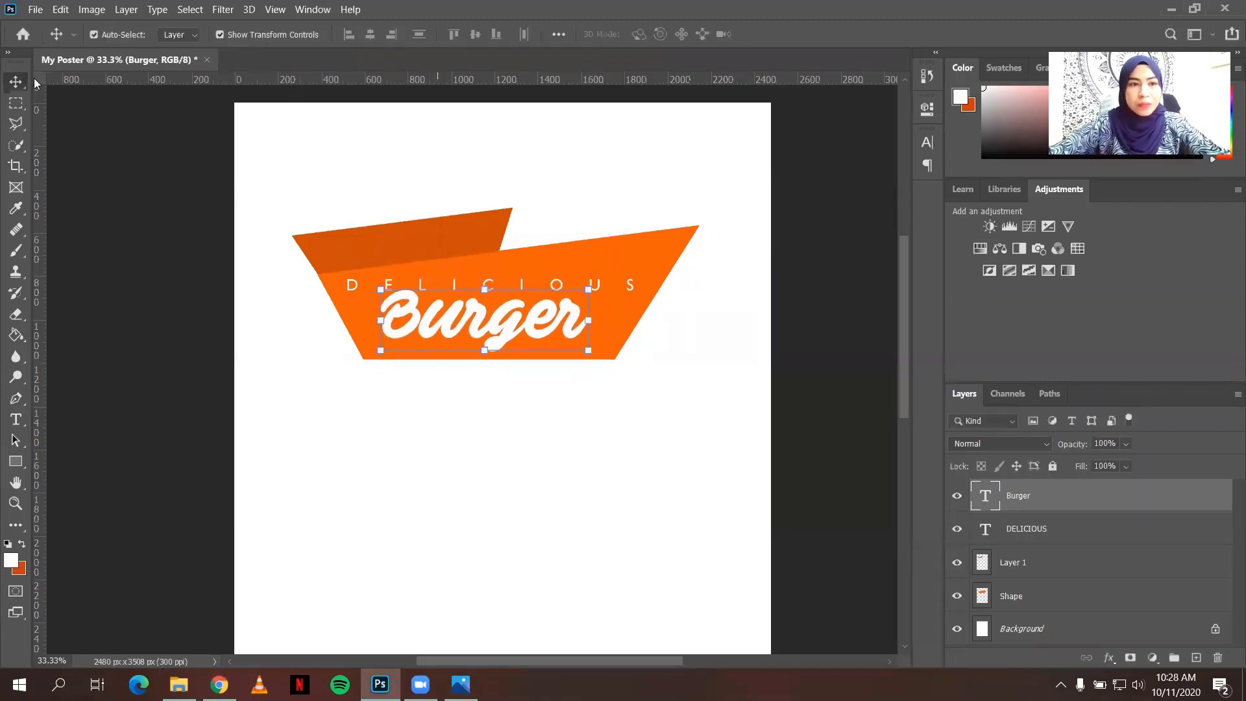
pyautogui.click(219, 36)
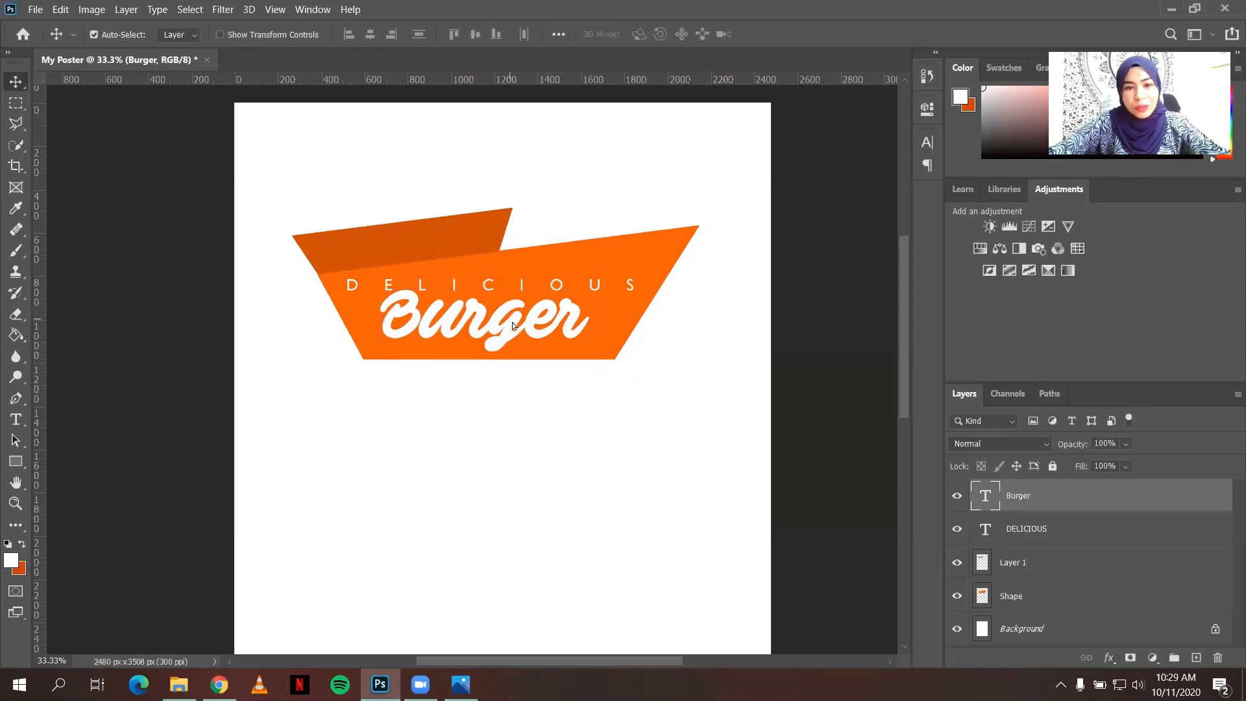
pyautogui.moveTo(512, 322); pyautogui.dragTo(518, 329)
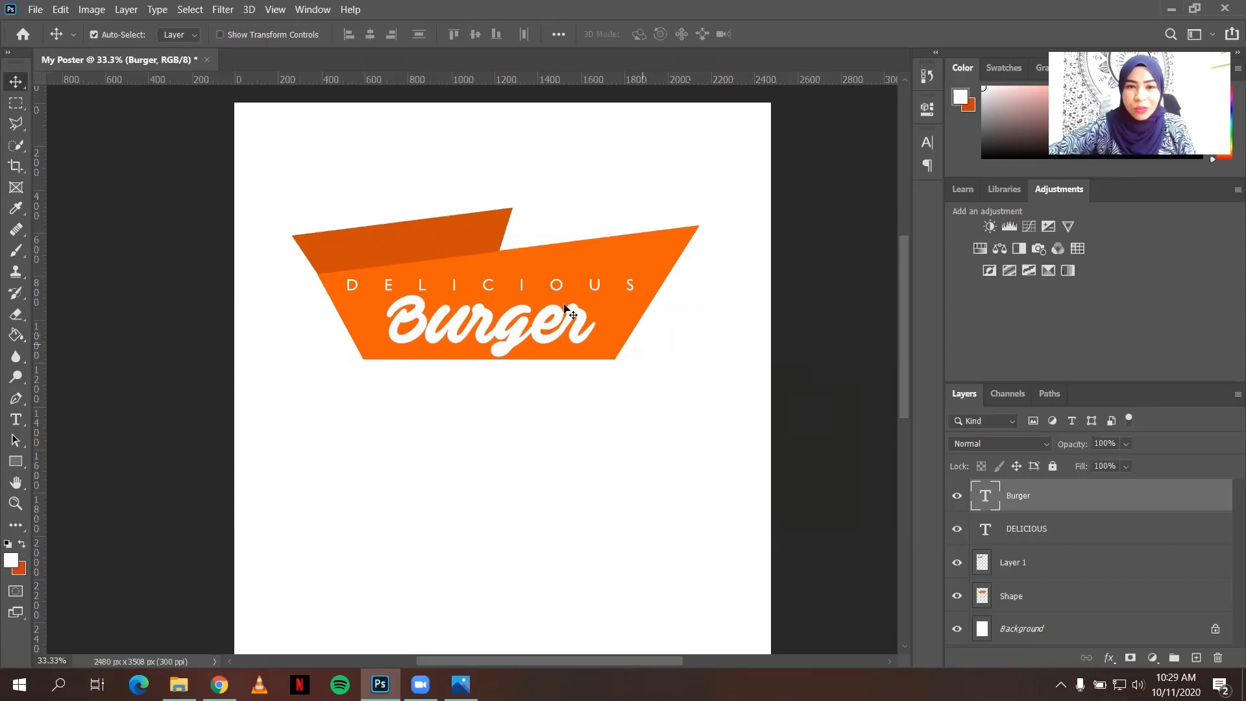
# - Check the Poster Example image and add the text Burger King on the dark orange banner
pyautogui.click(460, 684)
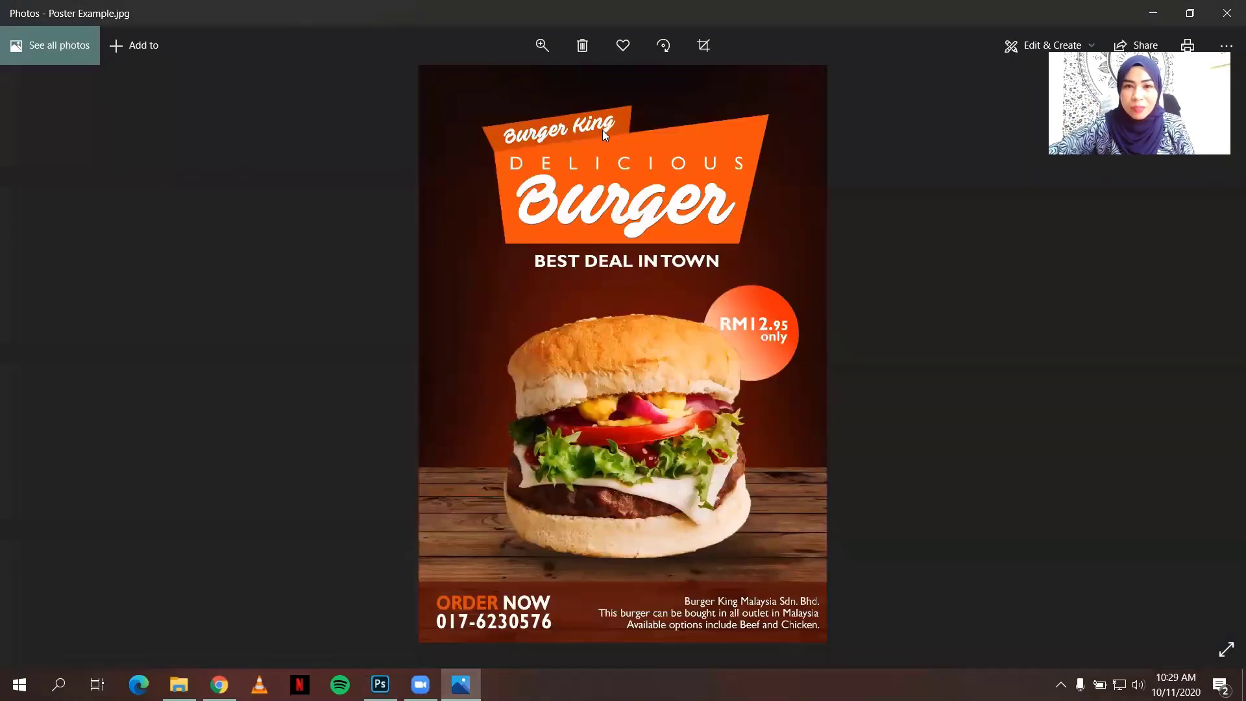
pyautogui.hotkey('alt', 'Tab')
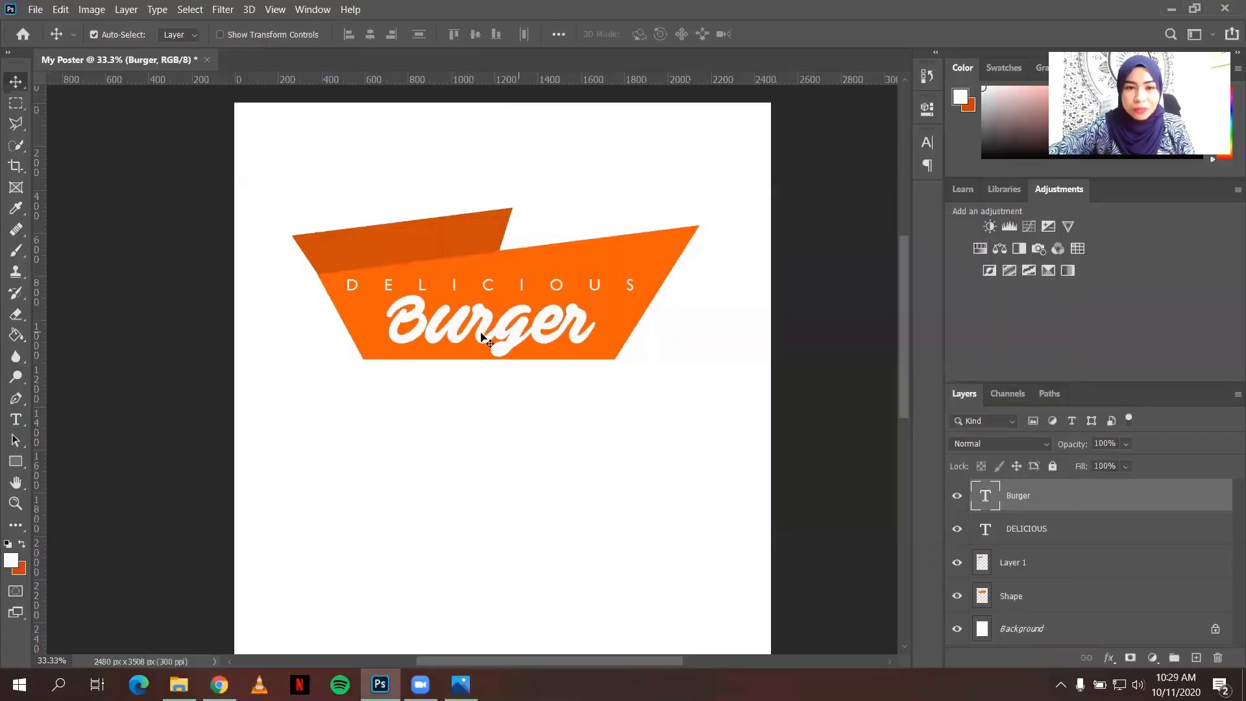
pyautogui.click(15, 419)
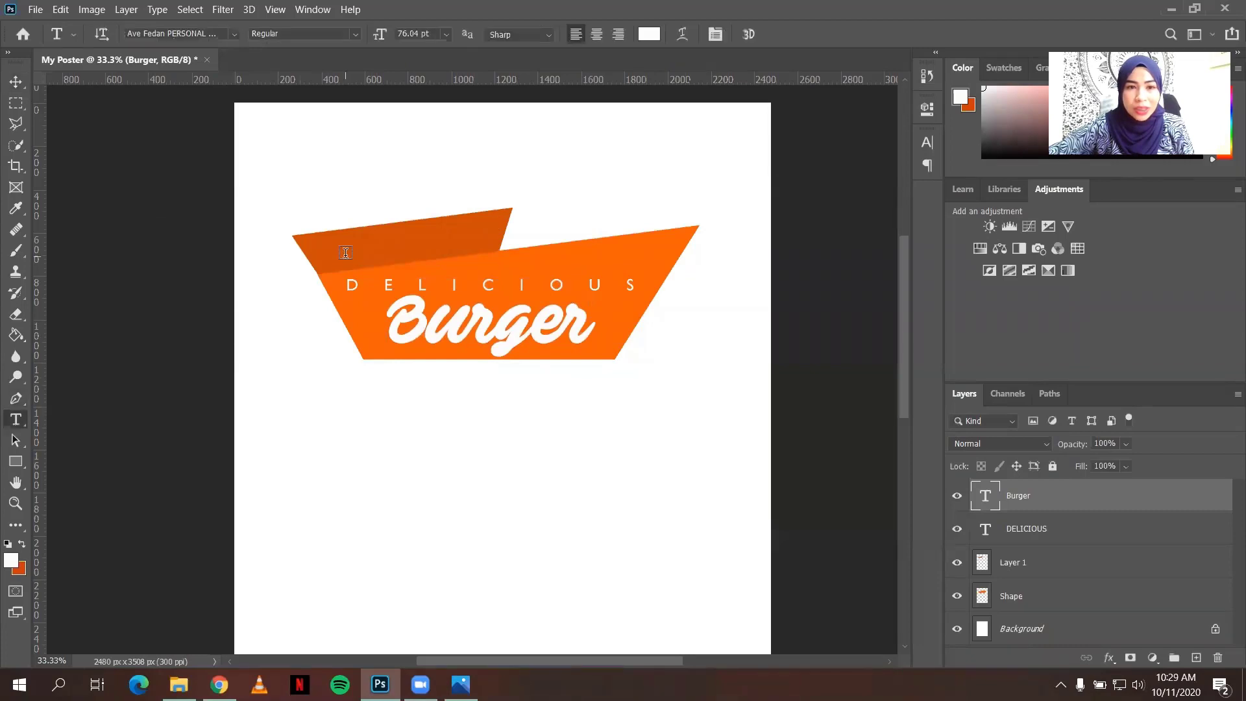
pyautogui.click(344, 252)
pyautogui.write('Bu')
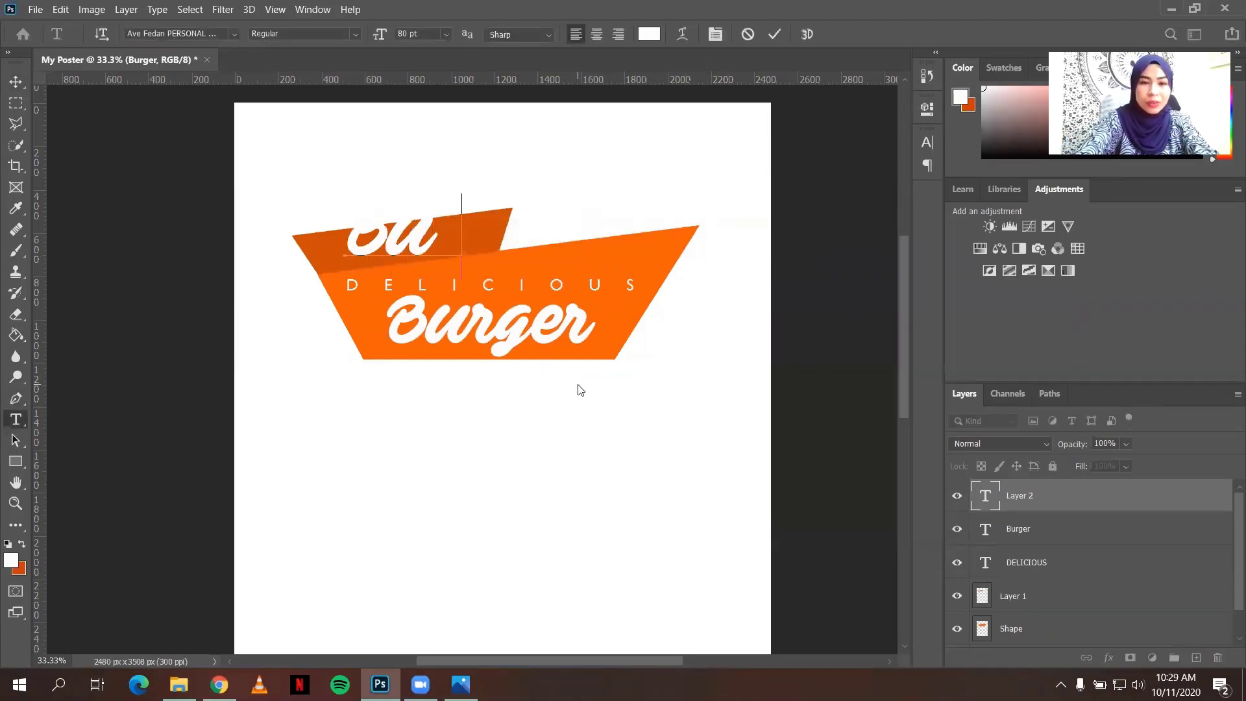
pyautogui.write('rger Menu')
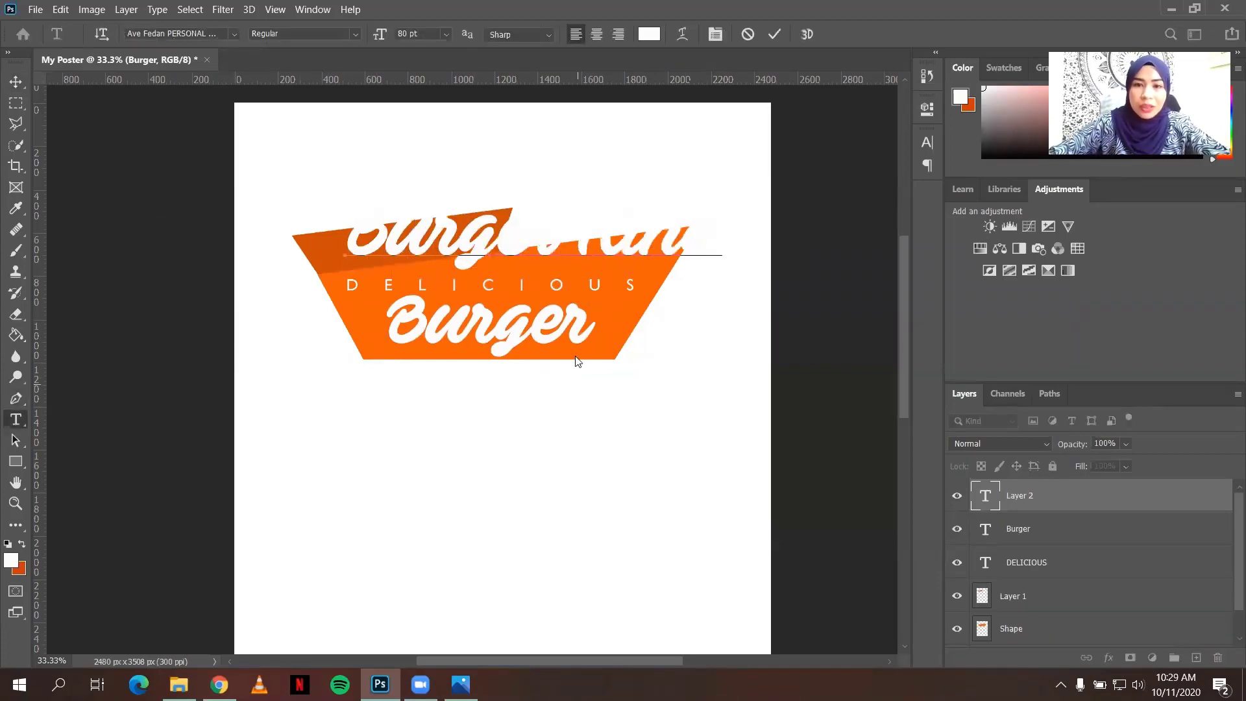
# - Reduce the Burger King text to 30 pt, trying 18 pt first, and position it inside the dark orange banner
pyautogui.hotkey('ctrl', 'a')
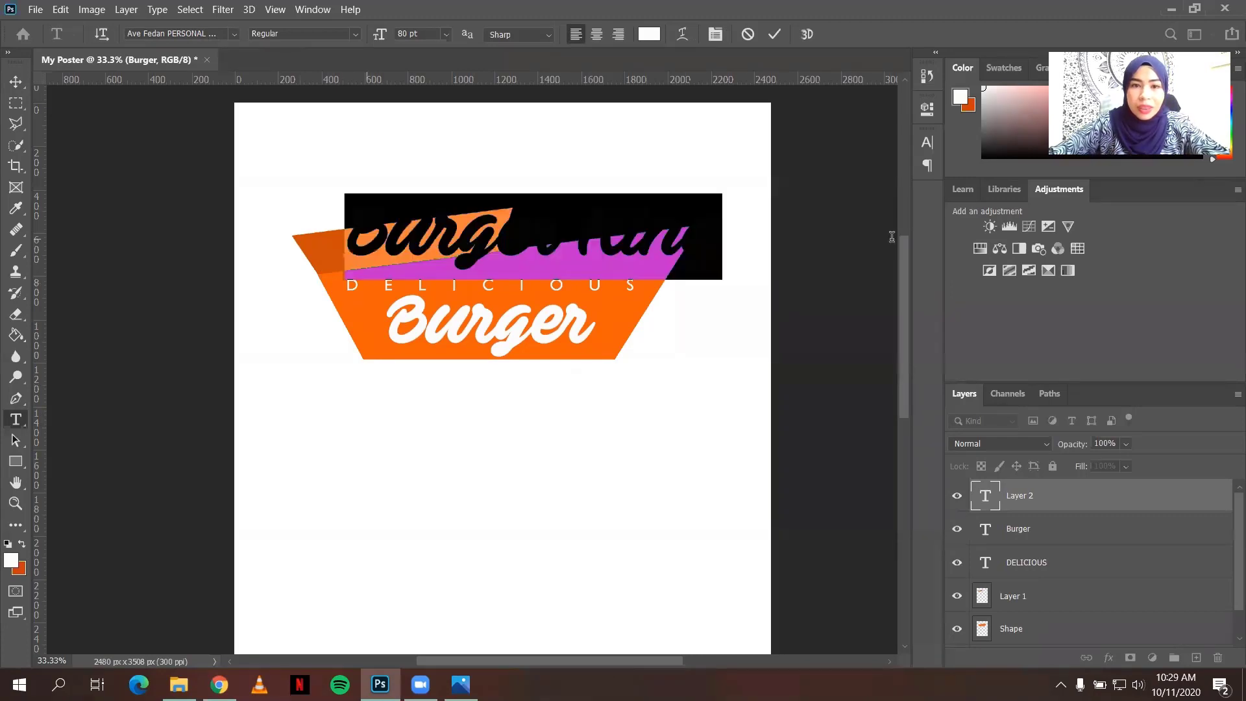
pyautogui.click(447, 34)
pyautogui.click(425, 170)
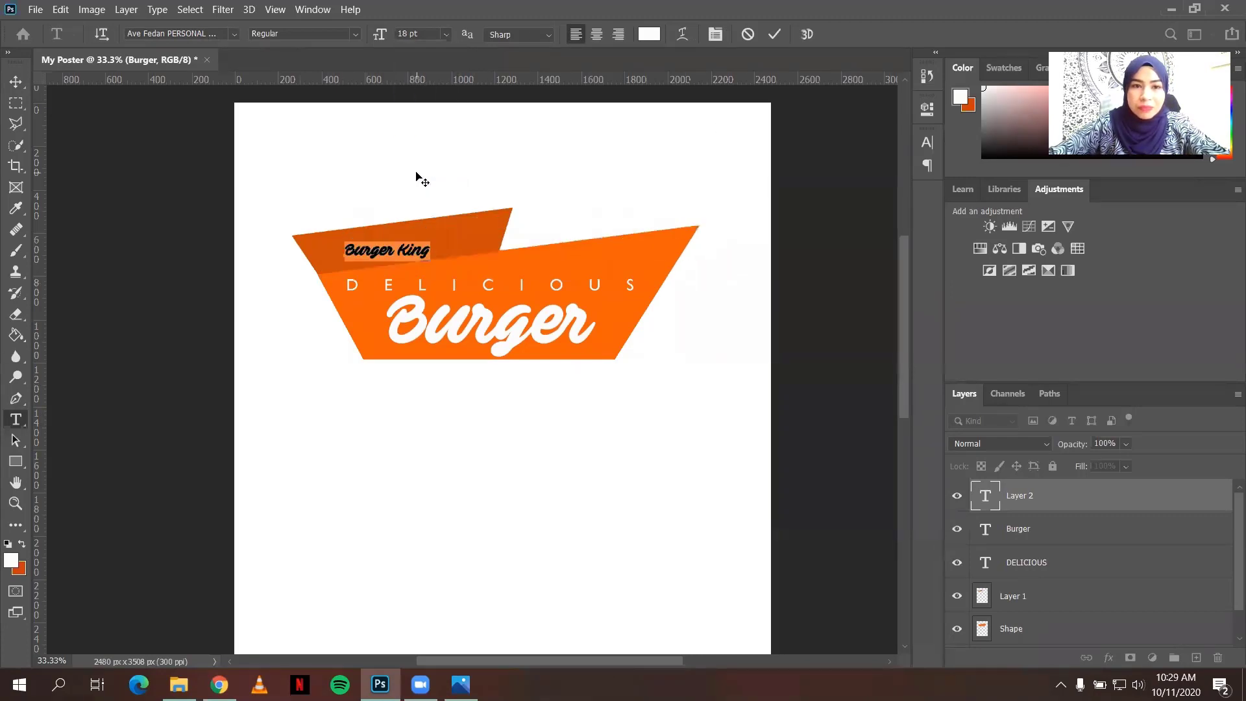
pyautogui.click(445, 35)
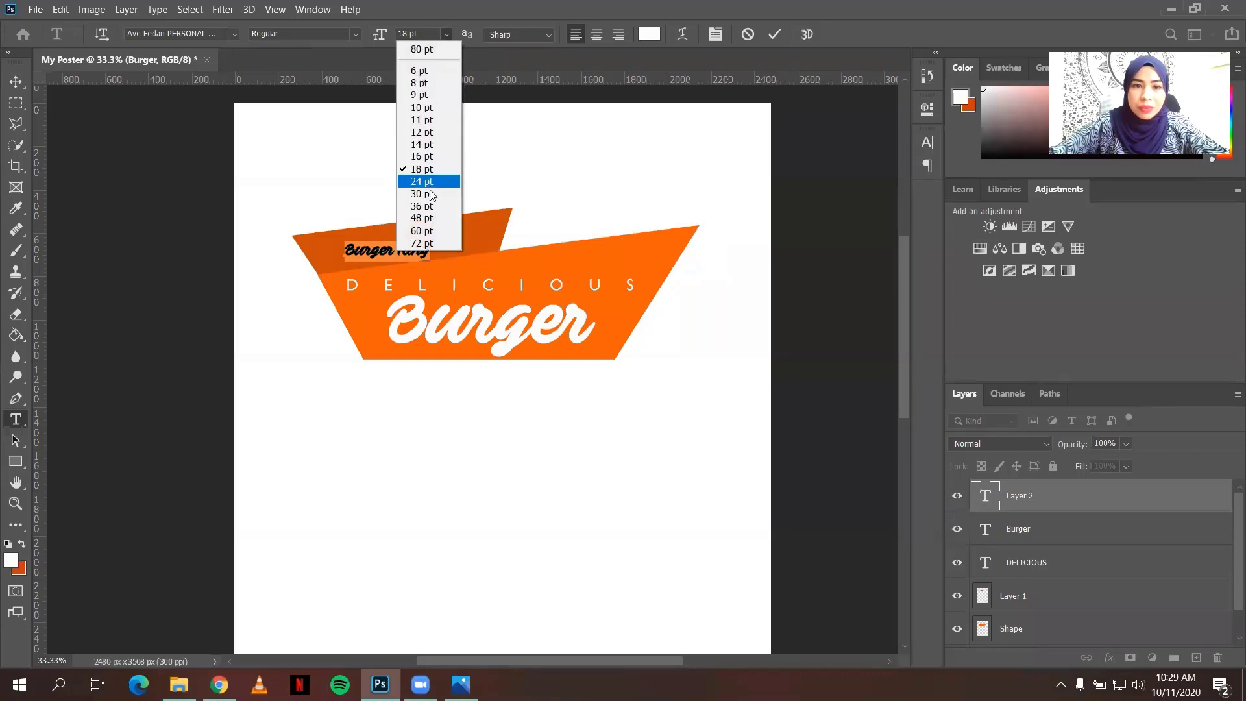
pyautogui.click(429, 200)
pyautogui.click(16, 81)
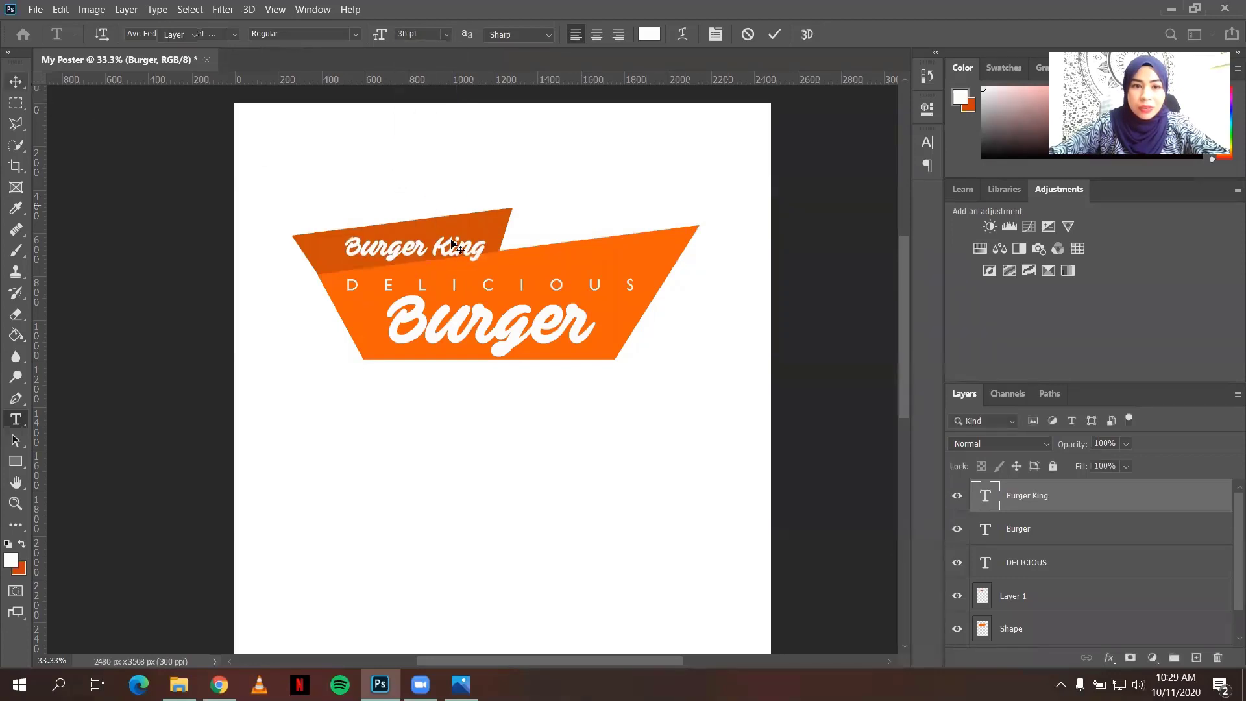
pyautogui.moveTo(416, 246); pyautogui.dragTo(402, 245)
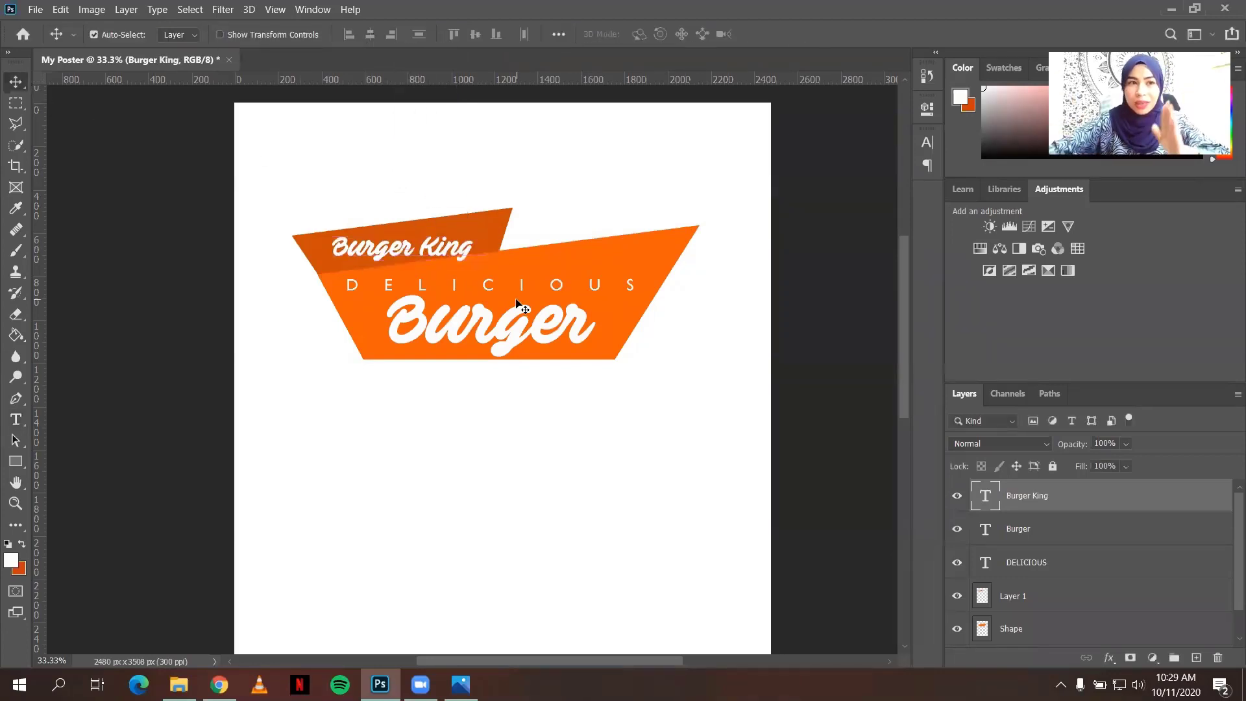
# - Rotate the Burger King text about -8.2° to follow the slant of the dark orange banner
pyautogui.click(220, 35)
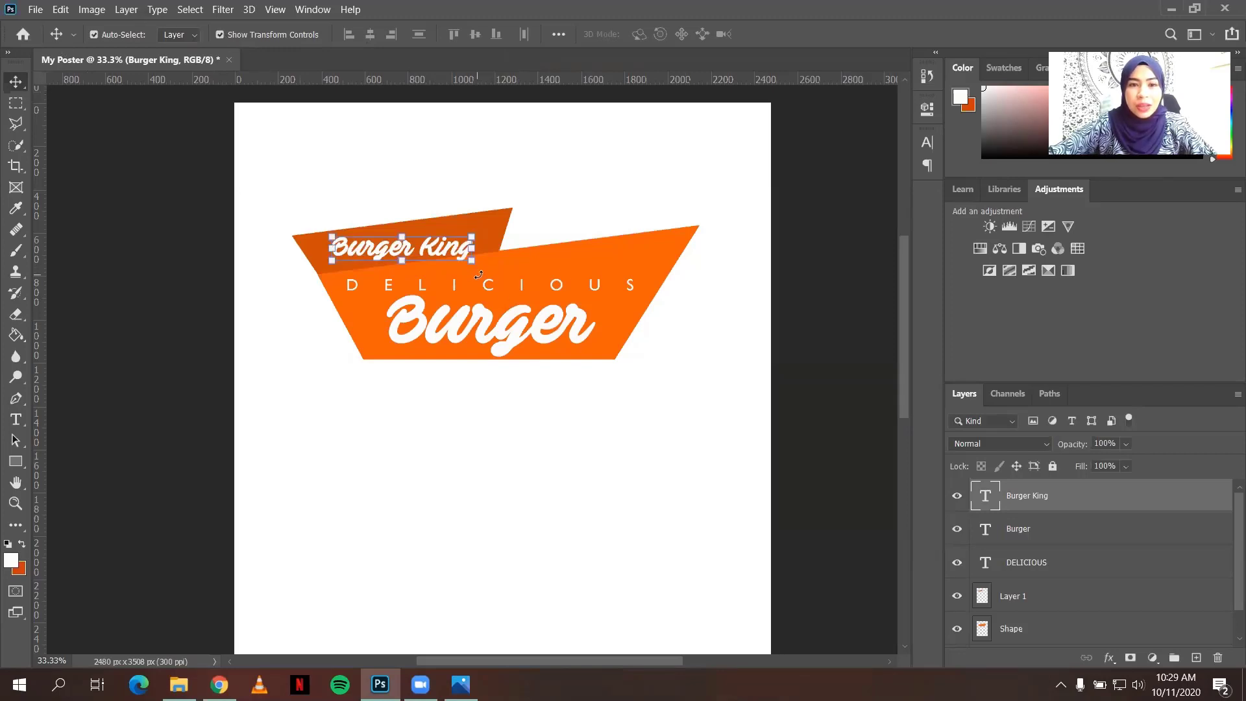
pyautogui.moveTo(478, 274); pyautogui.dragTo(481, 264)
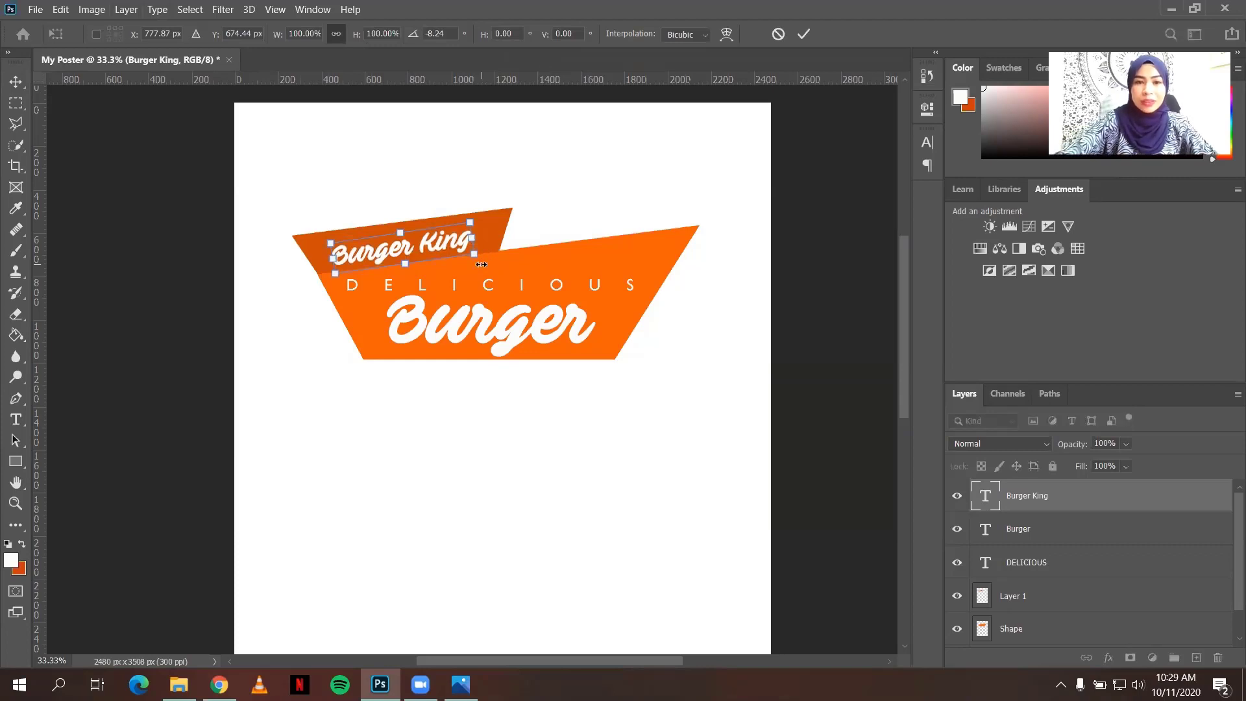
pyautogui.press('Return')
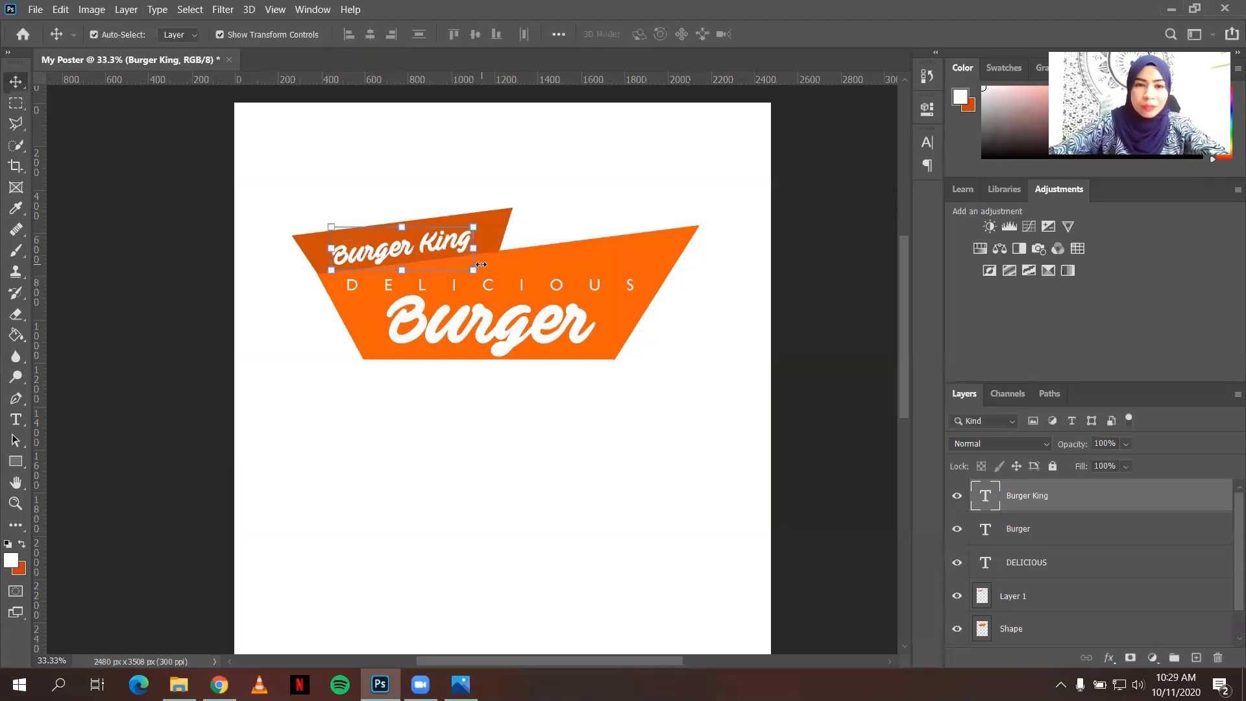
# - Enlarge the rotated Burger King text to about 114% and centre it within the dark orange banner
pyautogui.click(477, 225)
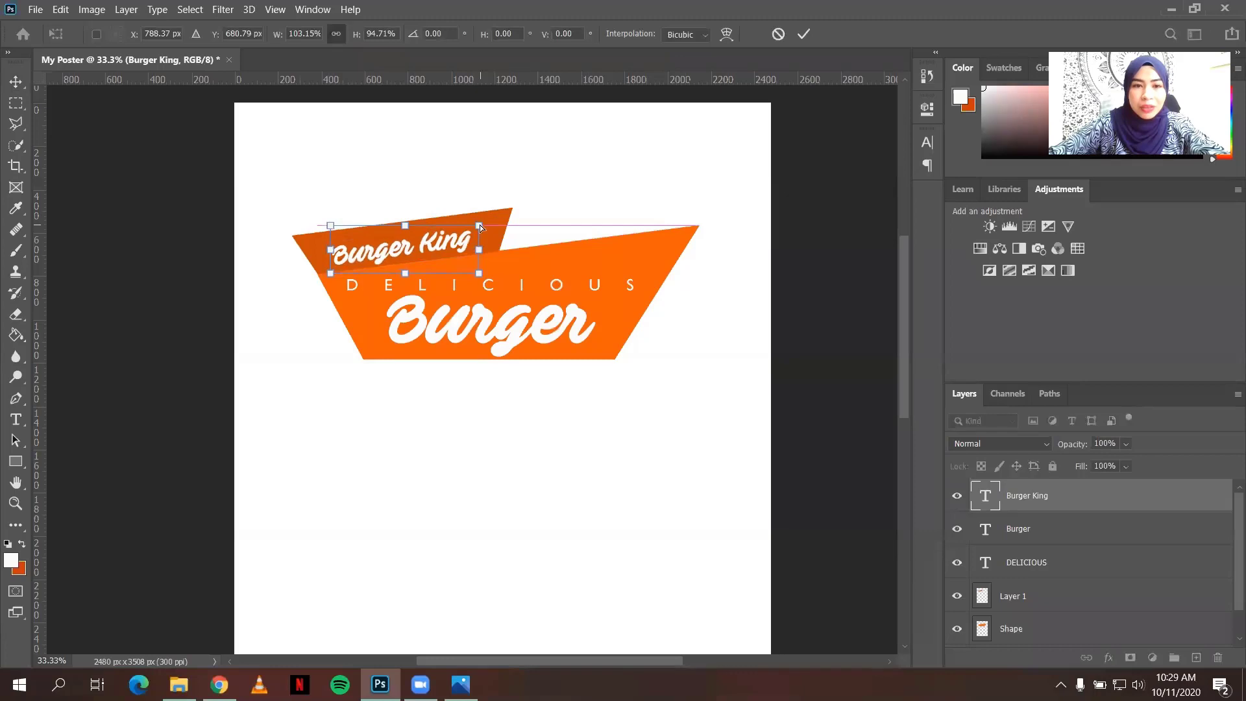
pyautogui.moveTo(475, 222); pyautogui.dragTo(496, 212)
pyautogui.moveTo(432, 245); pyautogui.dragTo(431, 242)
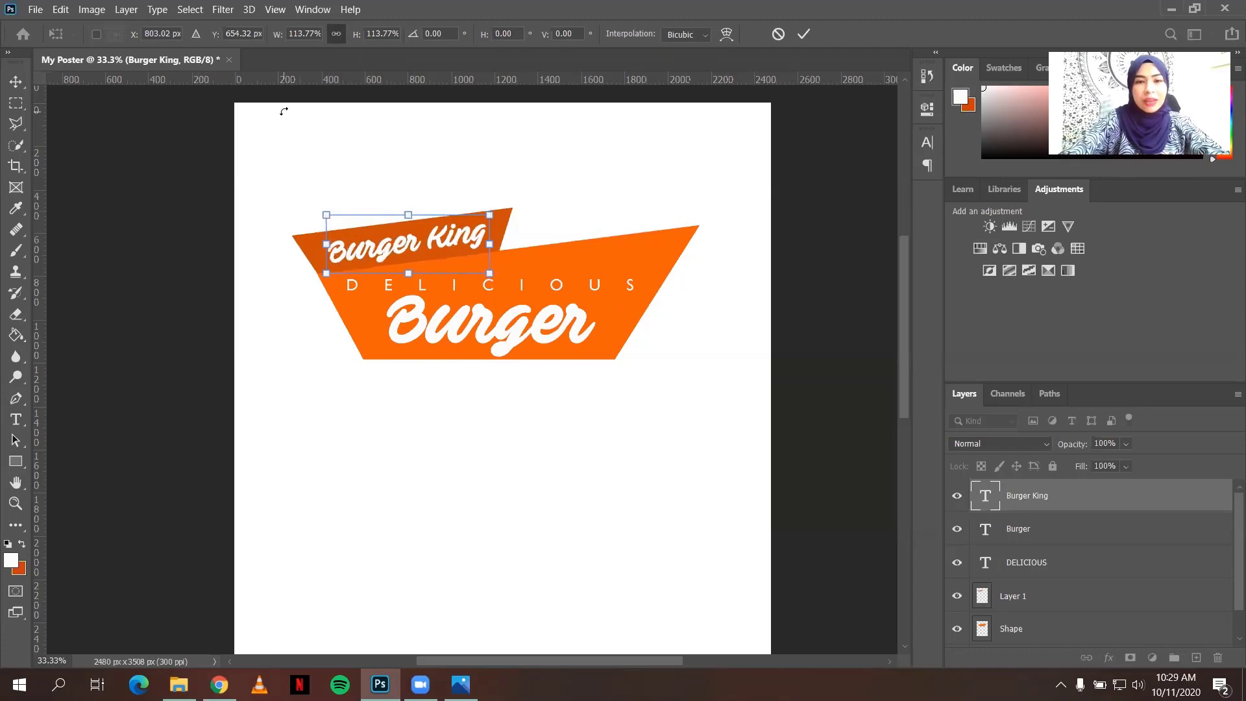
pyautogui.press('Return')
pyautogui.click(220, 35)
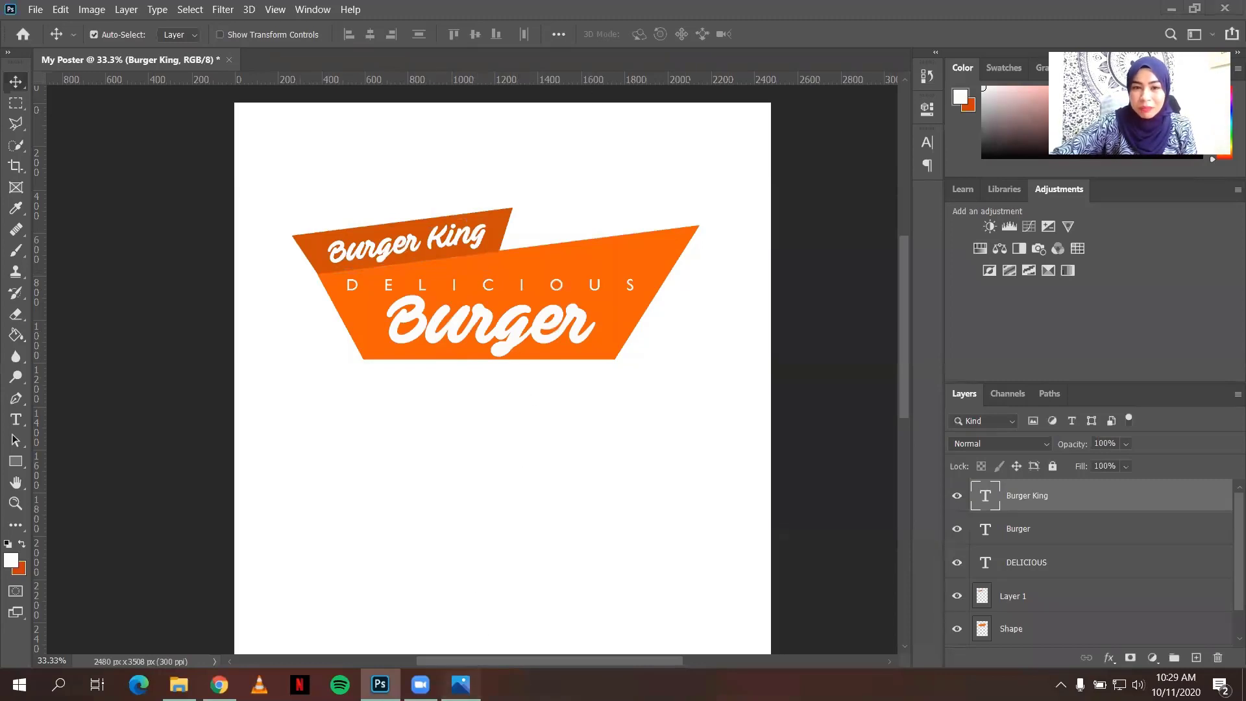
# - Compare the poster's title block with the Poster Example image
pyautogui.click(460, 684)
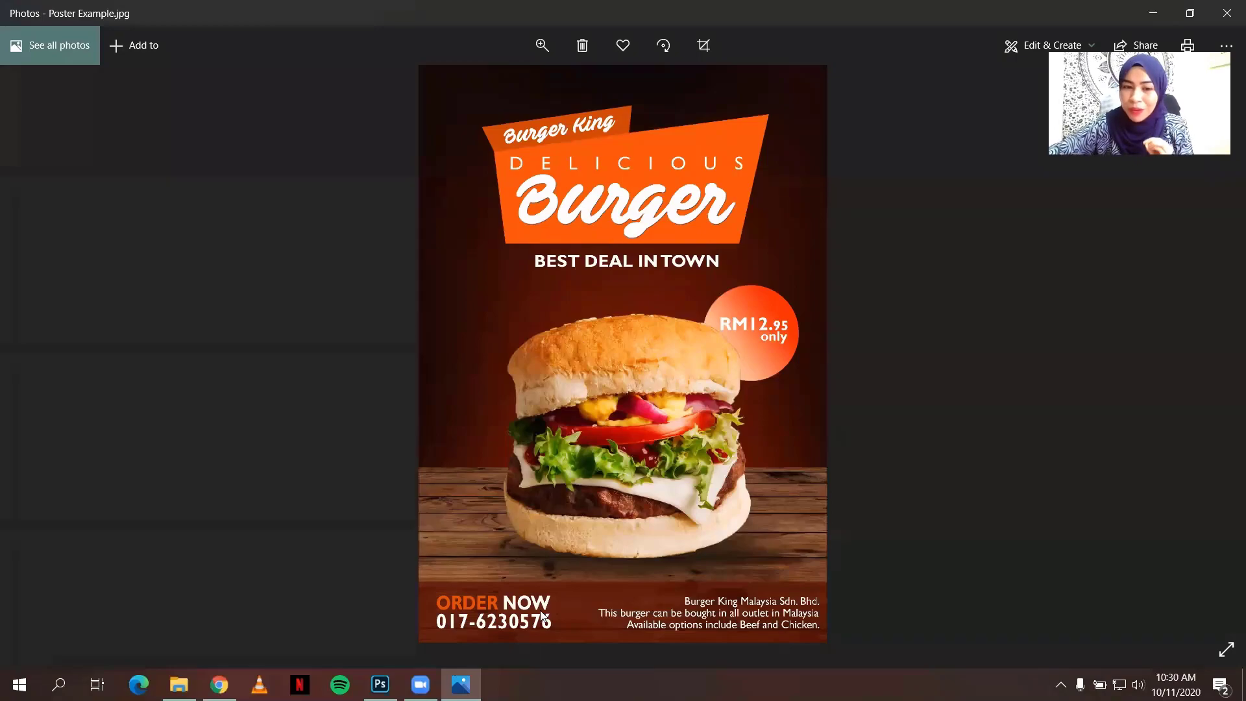
pyautogui.click(460, 684)
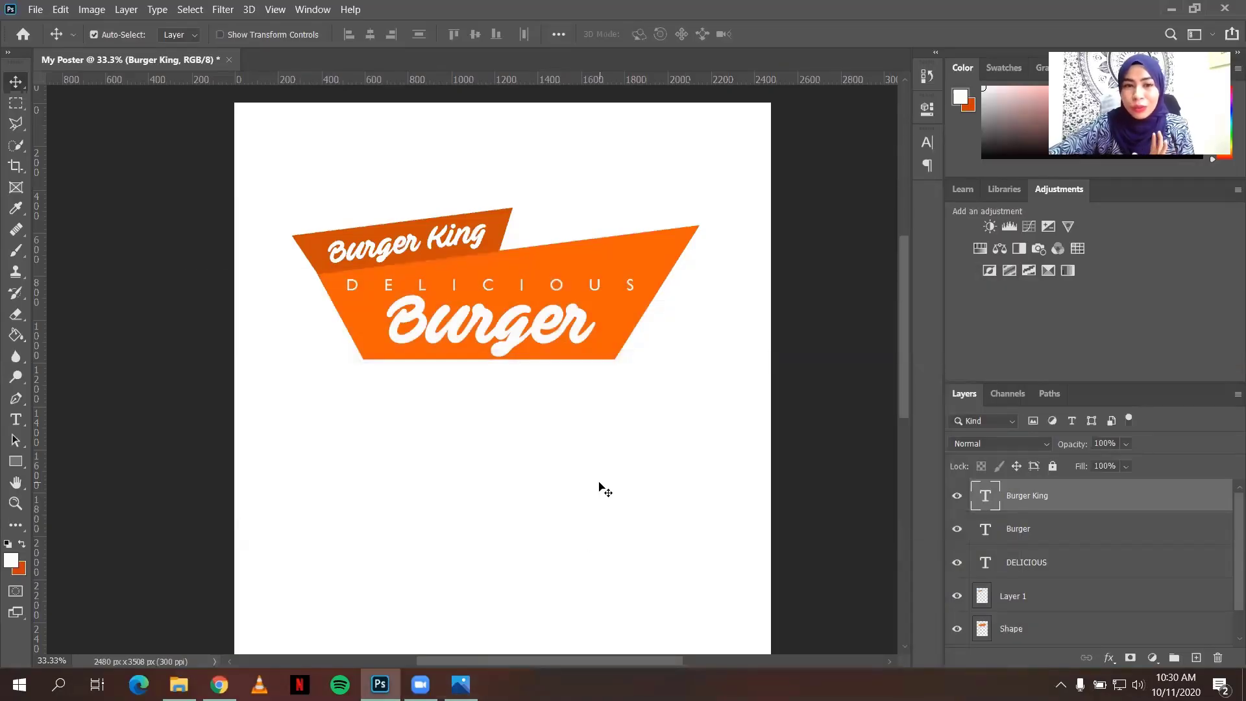
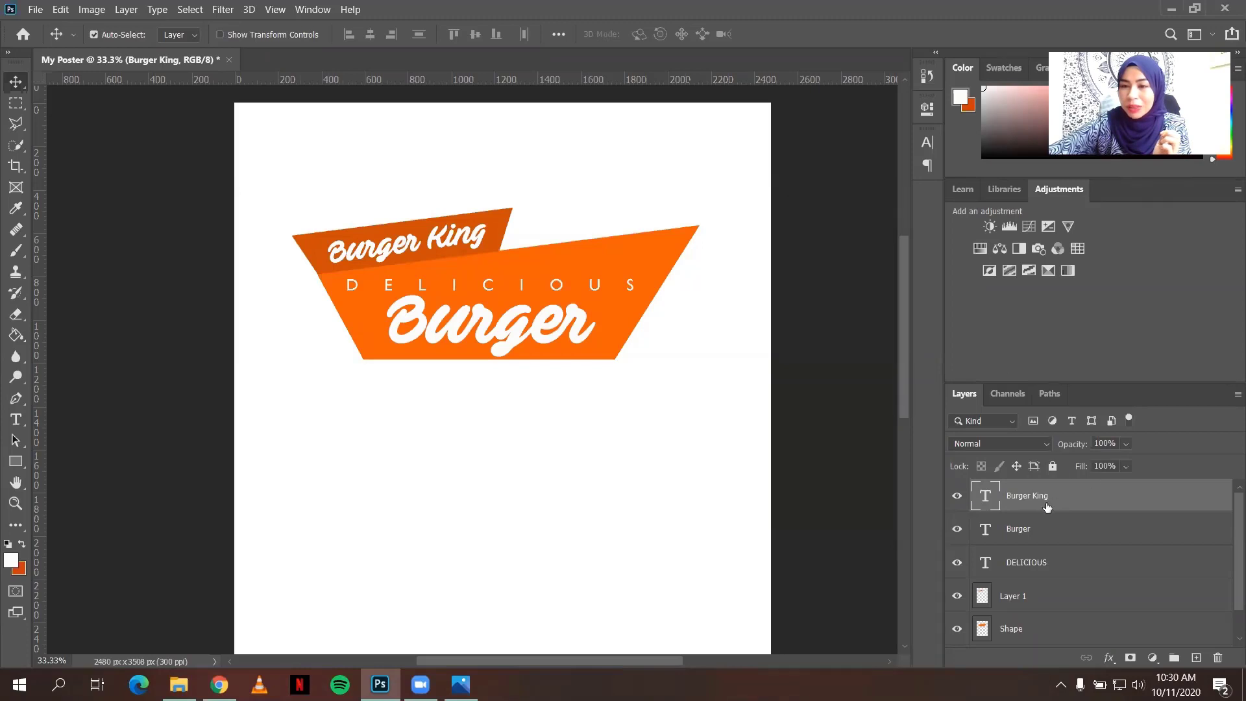
pyautogui.doubleClick(1106, 495)
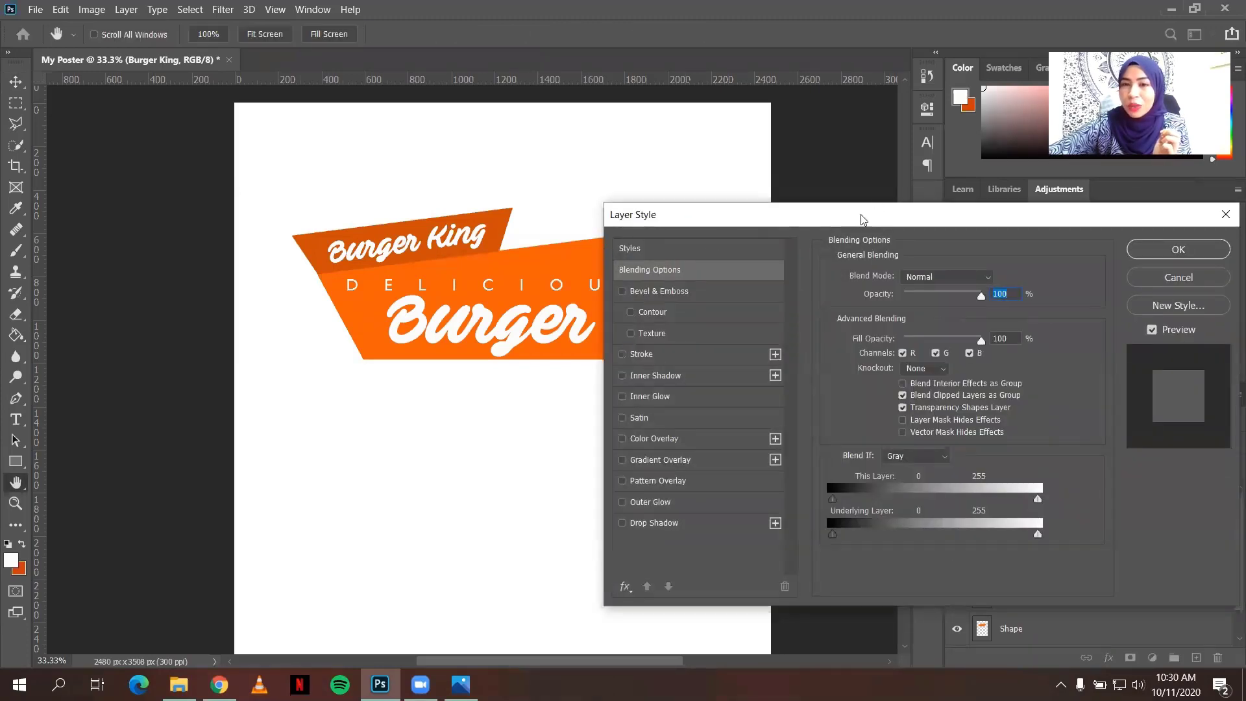
pyautogui.moveTo(863, 219); pyautogui.dragTo(917, 167)
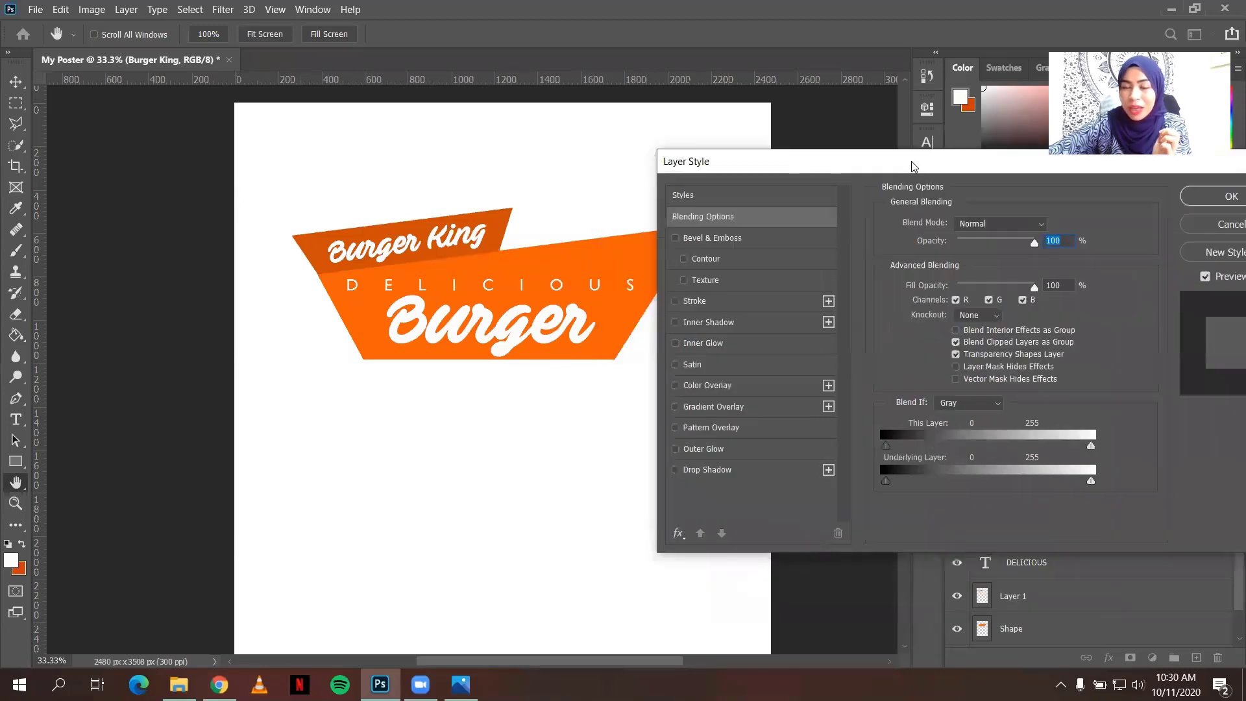
pyautogui.click(675, 238)
pyautogui.click(675, 239)
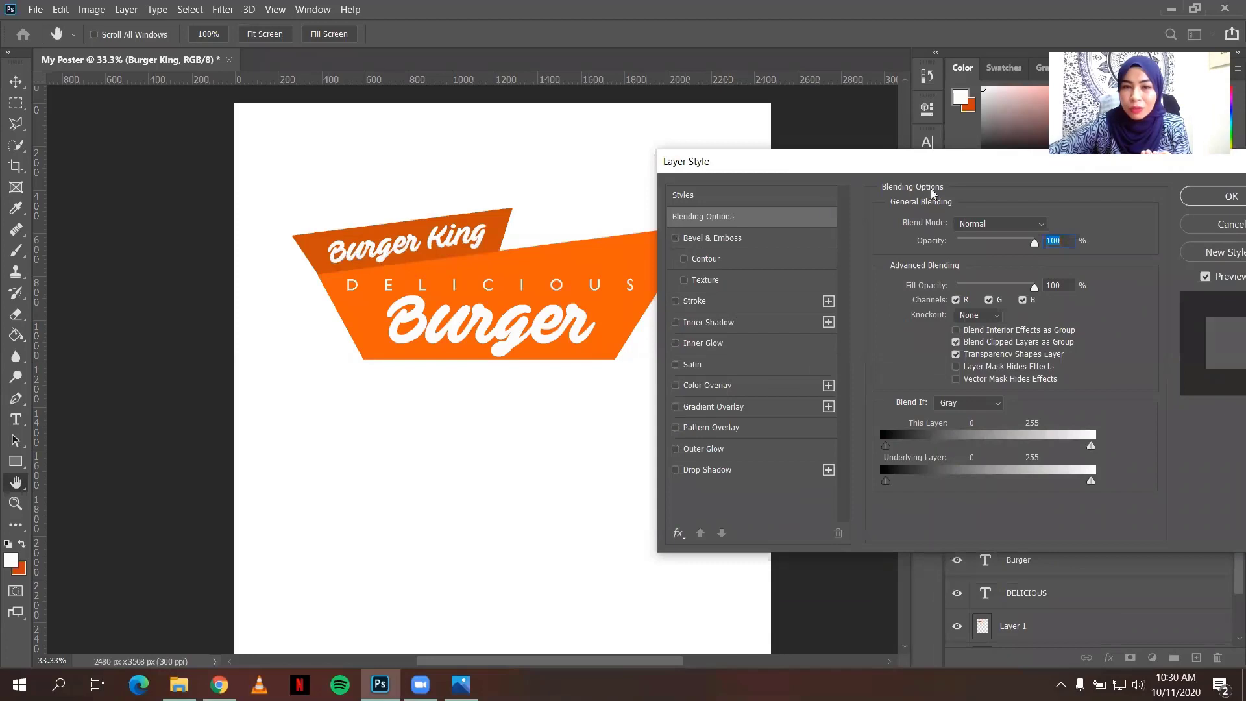
pyautogui.moveTo(1183, 172); pyautogui.dragTo(1077, 194)
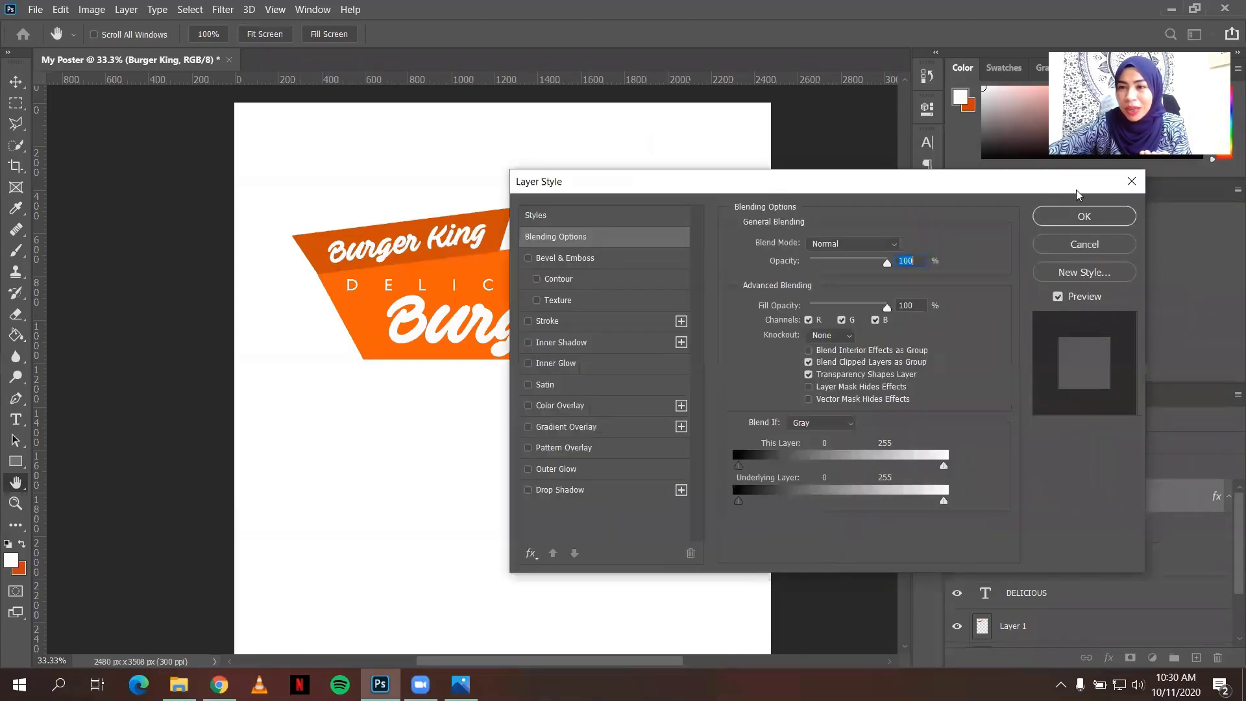
pyautogui.click(1131, 185)
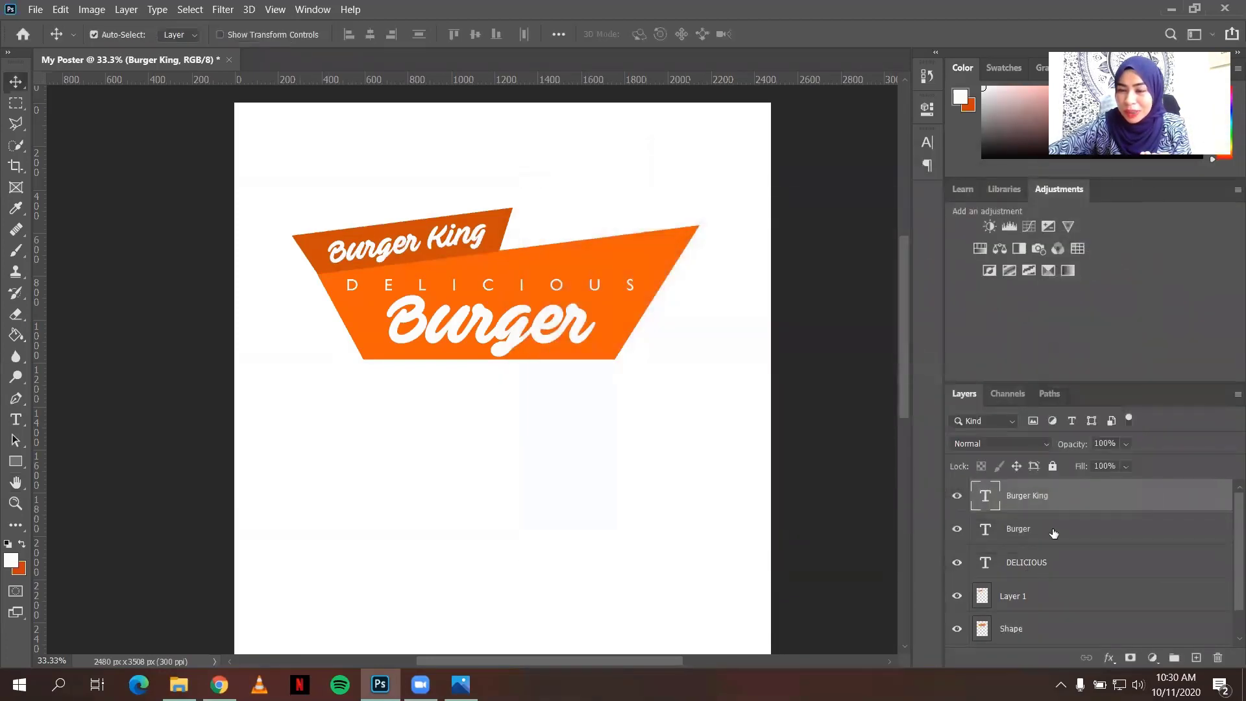
# - Open the layer style settings of the Burger title text and move the dialog clear of the artwork
pyautogui.click(1054, 532)
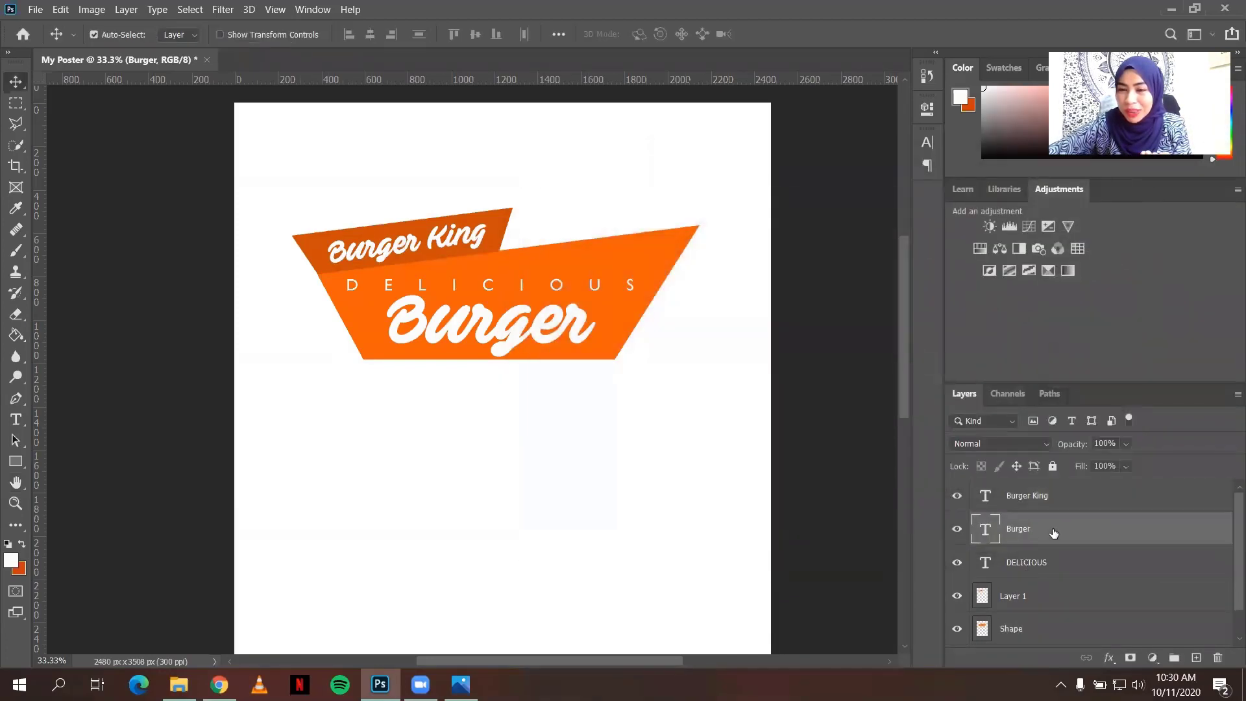
pyautogui.doubleClick(1117, 527)
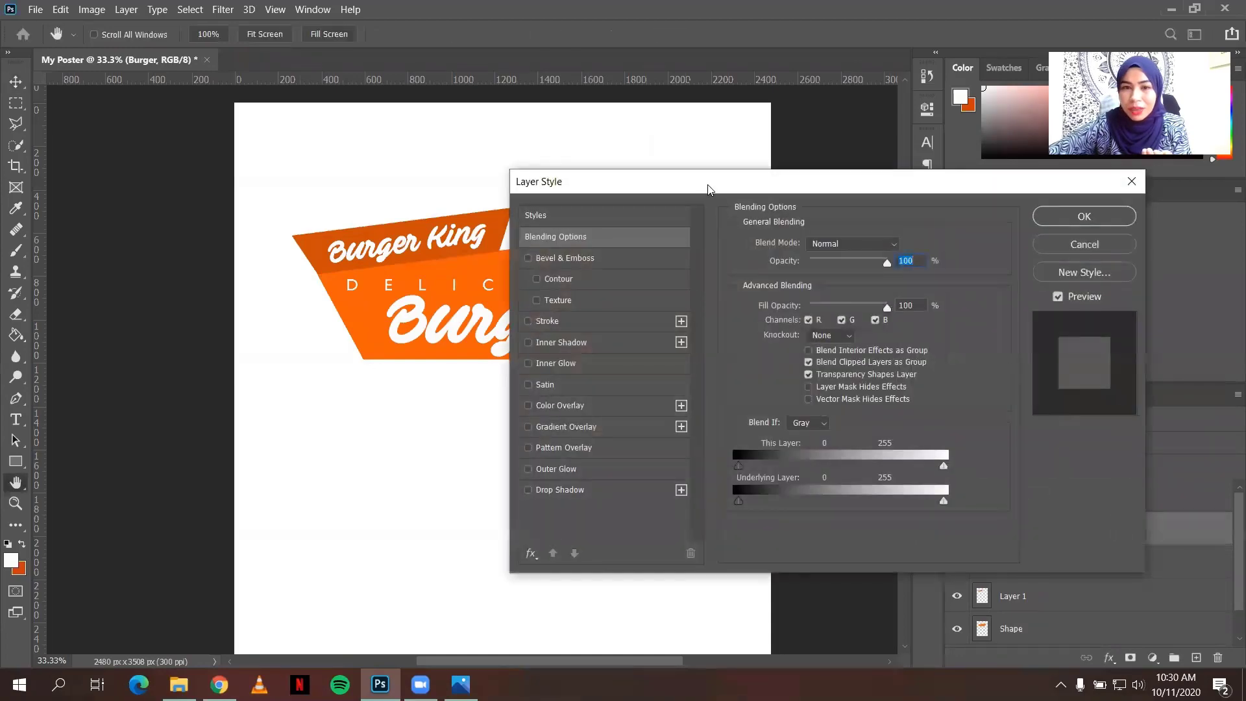
pyautogui.moveTo(708, 185); pyautogui.dragTo(860, 184)
# - Try Bevel & Emboss, Stroke and Inner Shadow in turn on the Burger title text, switching each effect off again
pyautogui.click(680, 257)
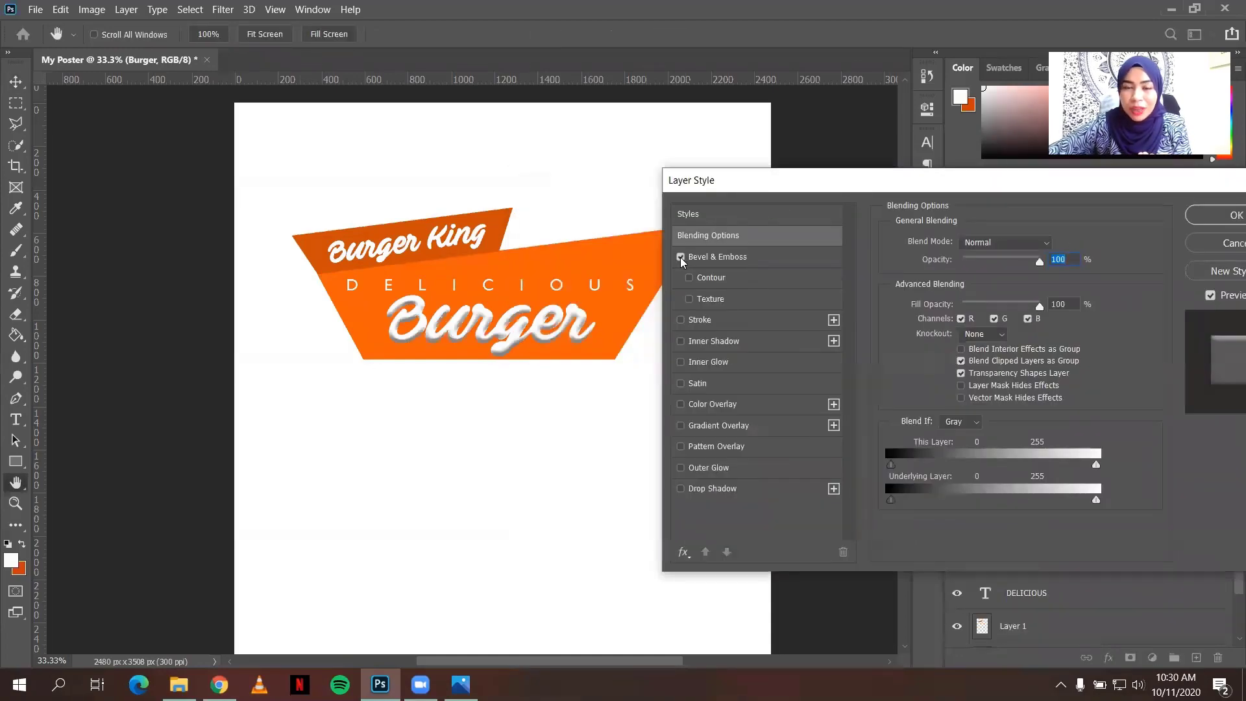
pyautogui.click(680, 257)
pyautogui.click(680, 319)
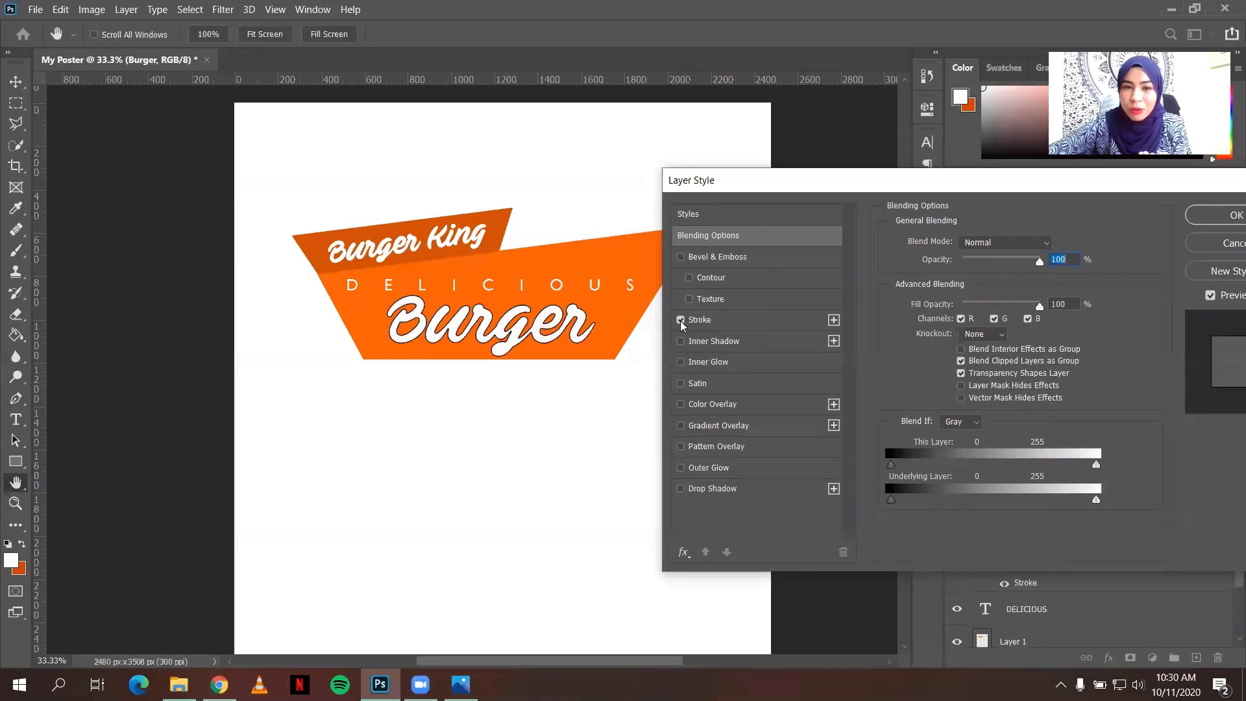
pyautogui.click(680, 320)
pyautogui.click(680, 342)
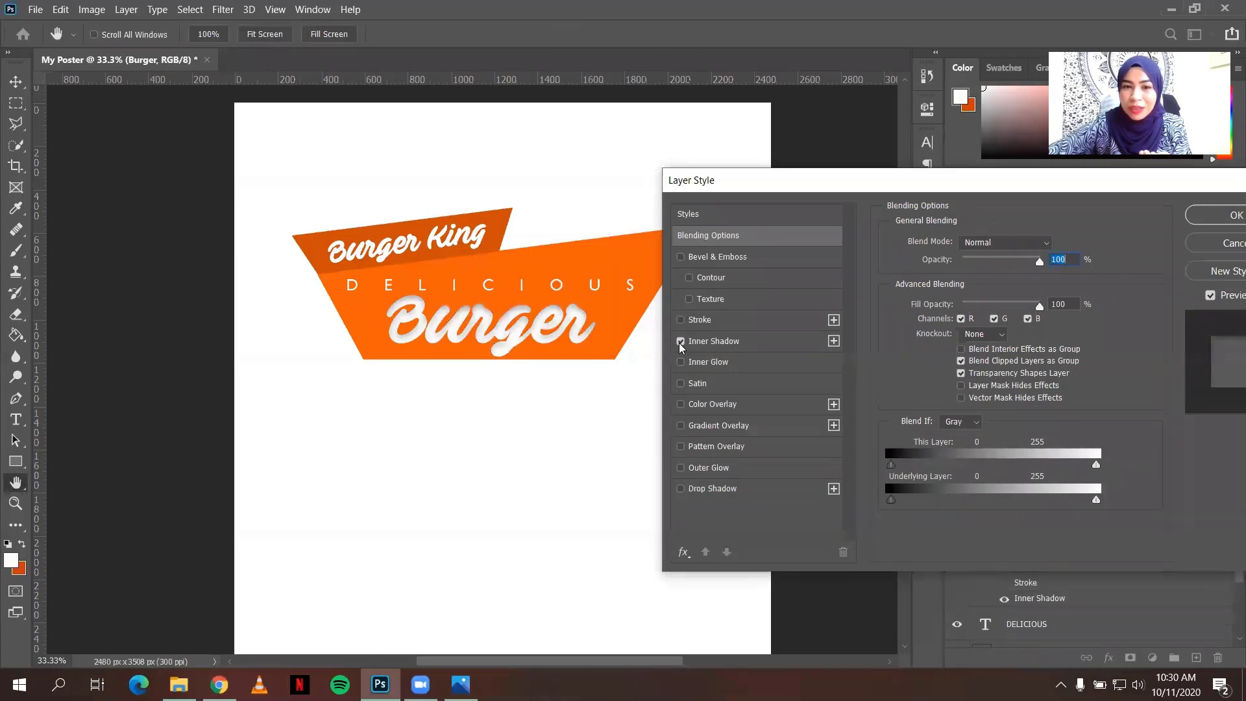
pyautogui.click(680, 342)
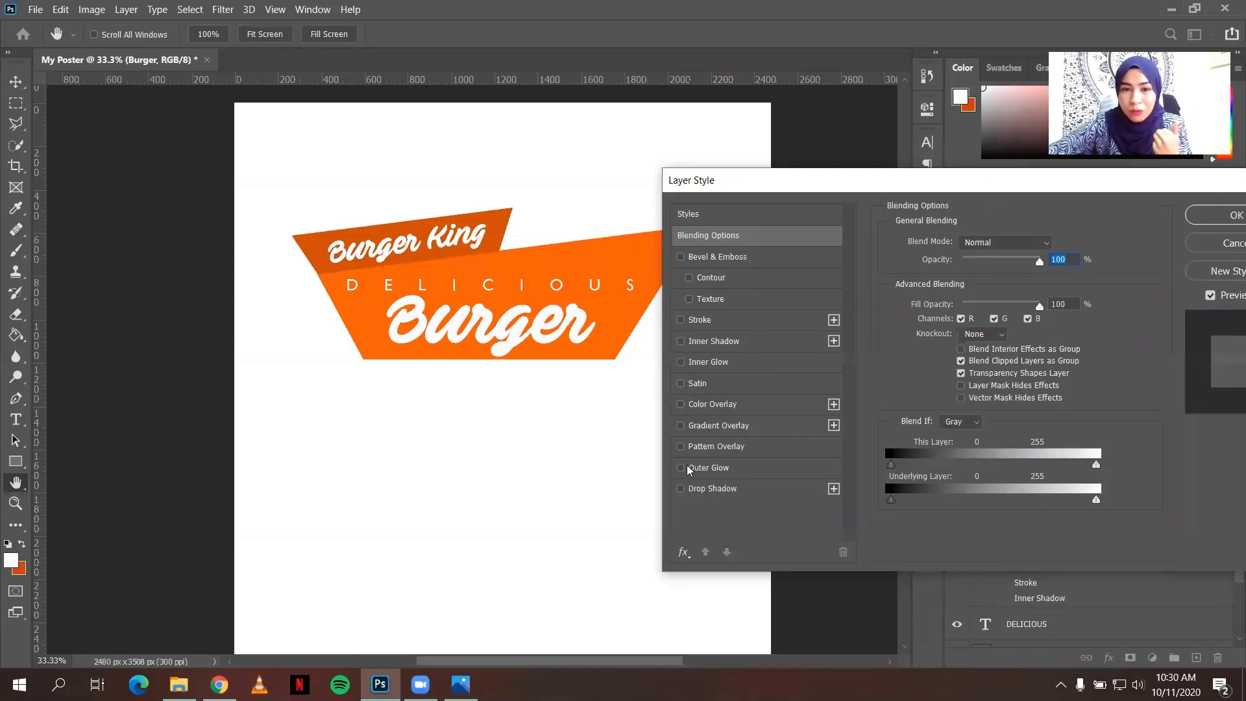
# - Add a drop shadow to the Burger title text with 5% spread and 13 px size
pyautogui.click(680, 490)
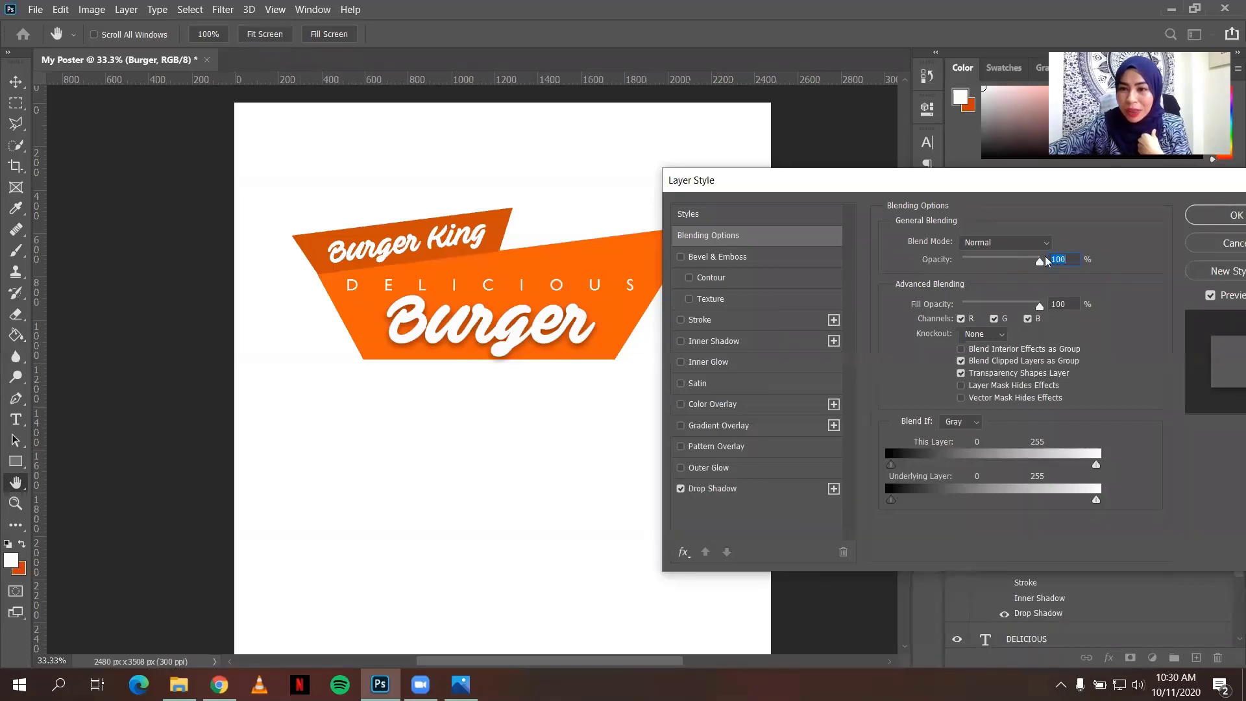
pyautogui.click(745, 491)
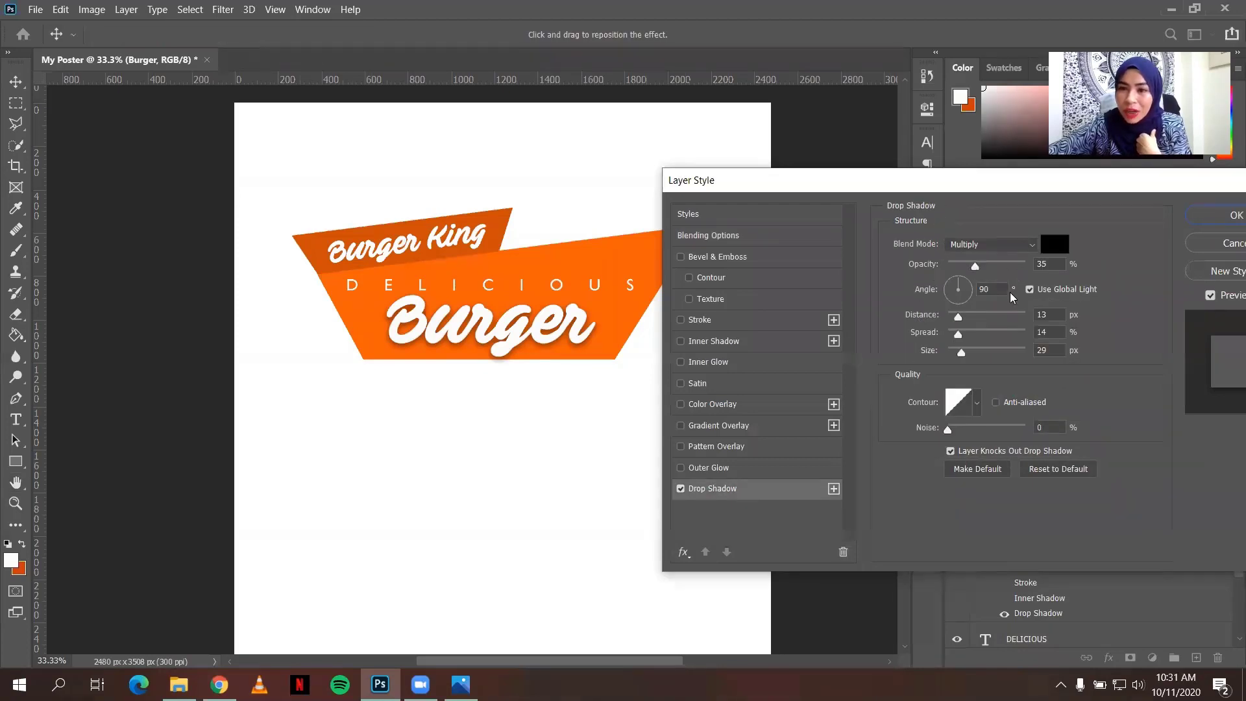
pyautogui.moveTo(957, 336); pyautogui.dragTo(1016, 336)
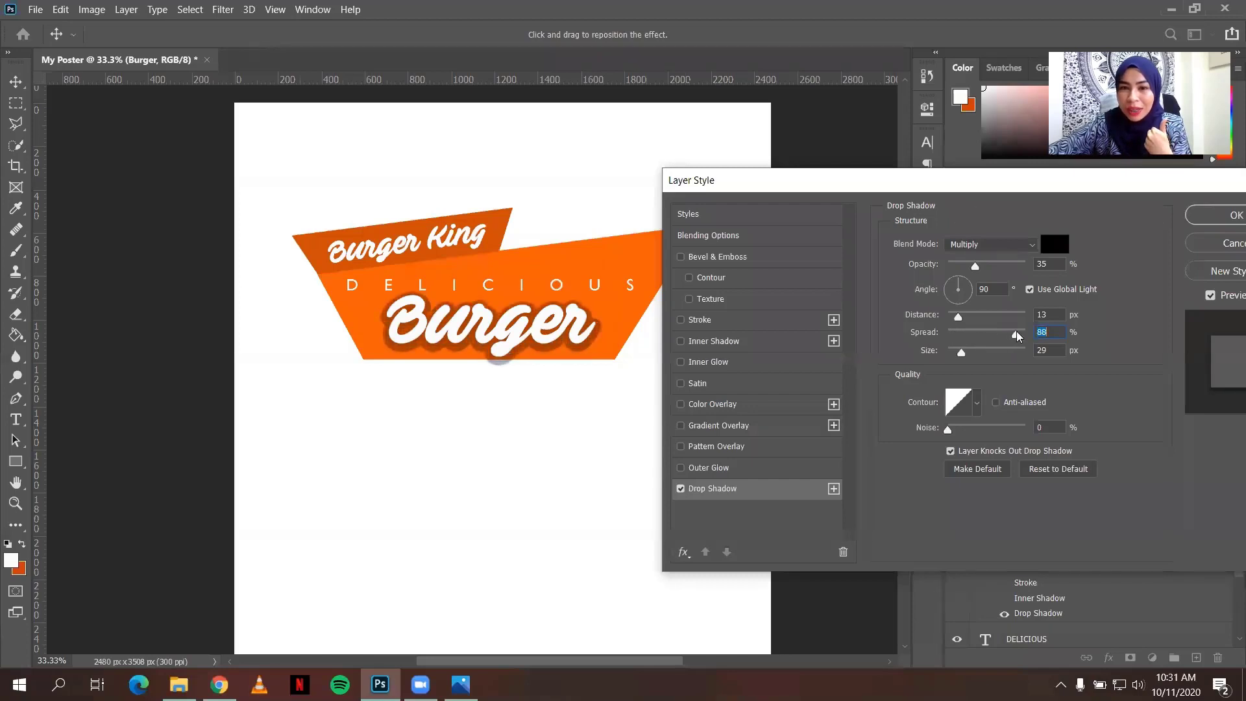
pyautogui.click(958, 335)
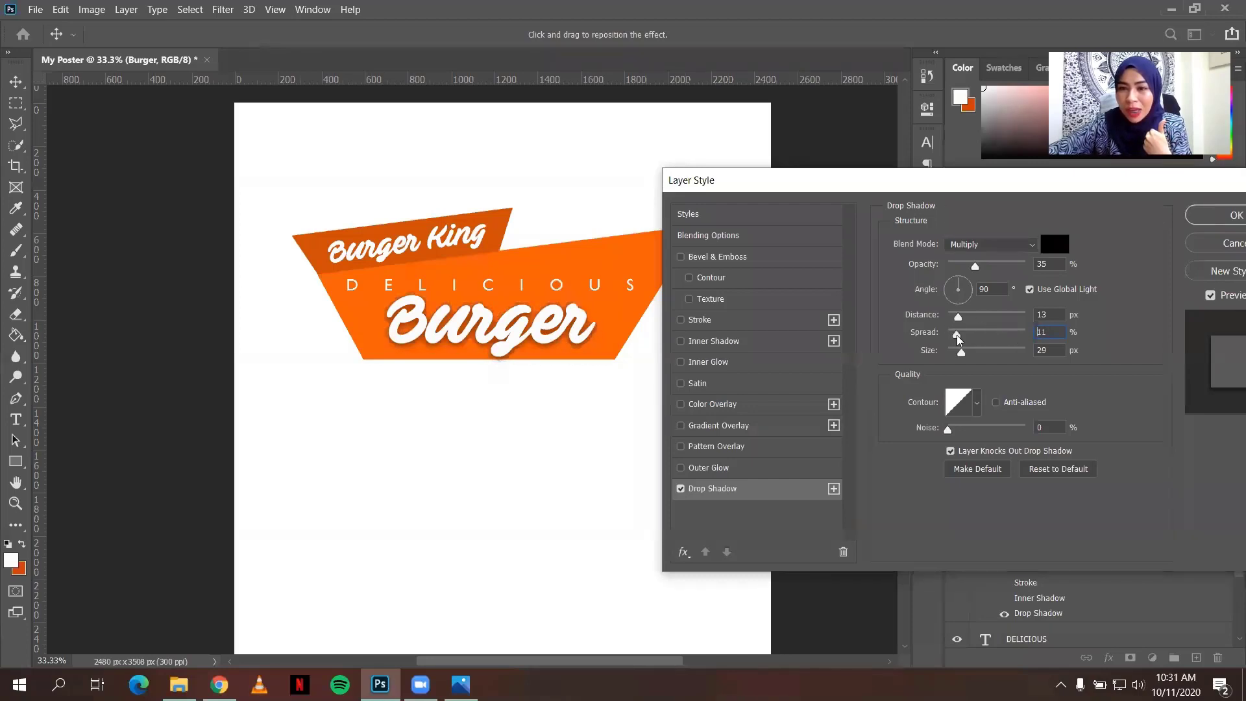
pyautogui.moveTo(957, 338); pyautogui.dragTo(953, 338)
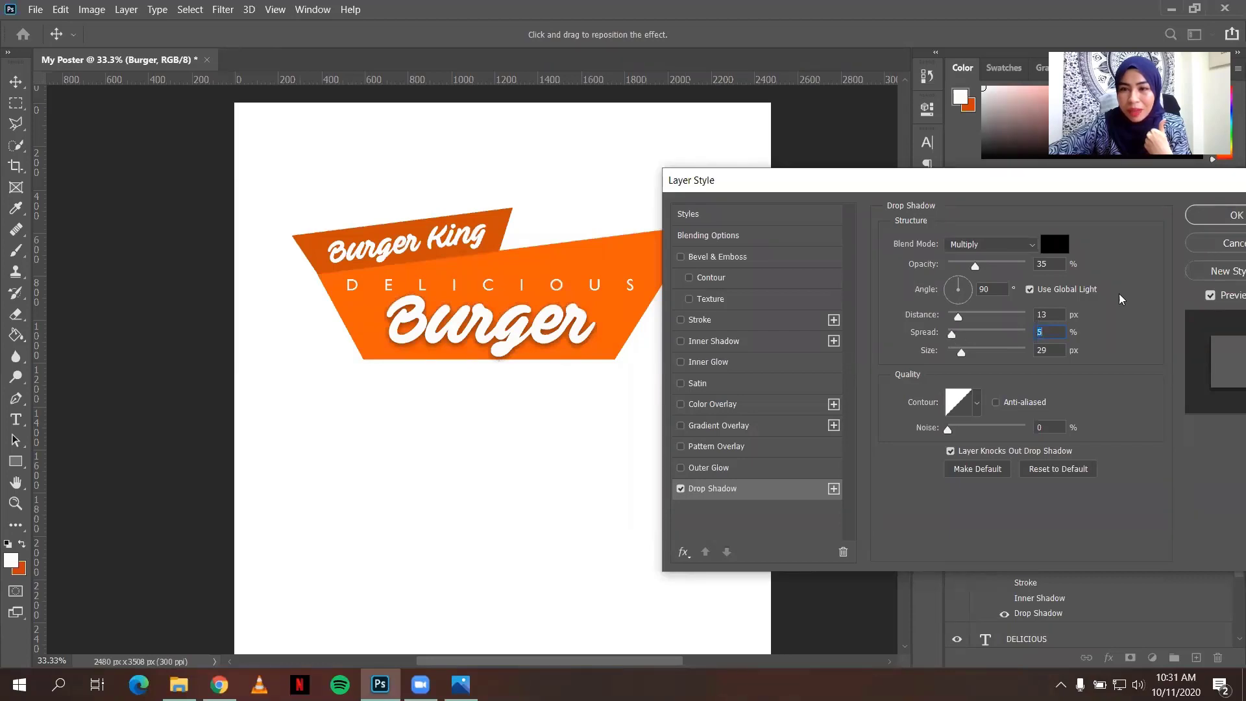
pyautogui.moveTo(961, 353)
pyautogui.mouseDown()
pyautogui.moveTo(1013, 356)
pyautogui.moveTo(956, 354)
pyautogui.mouseUp()
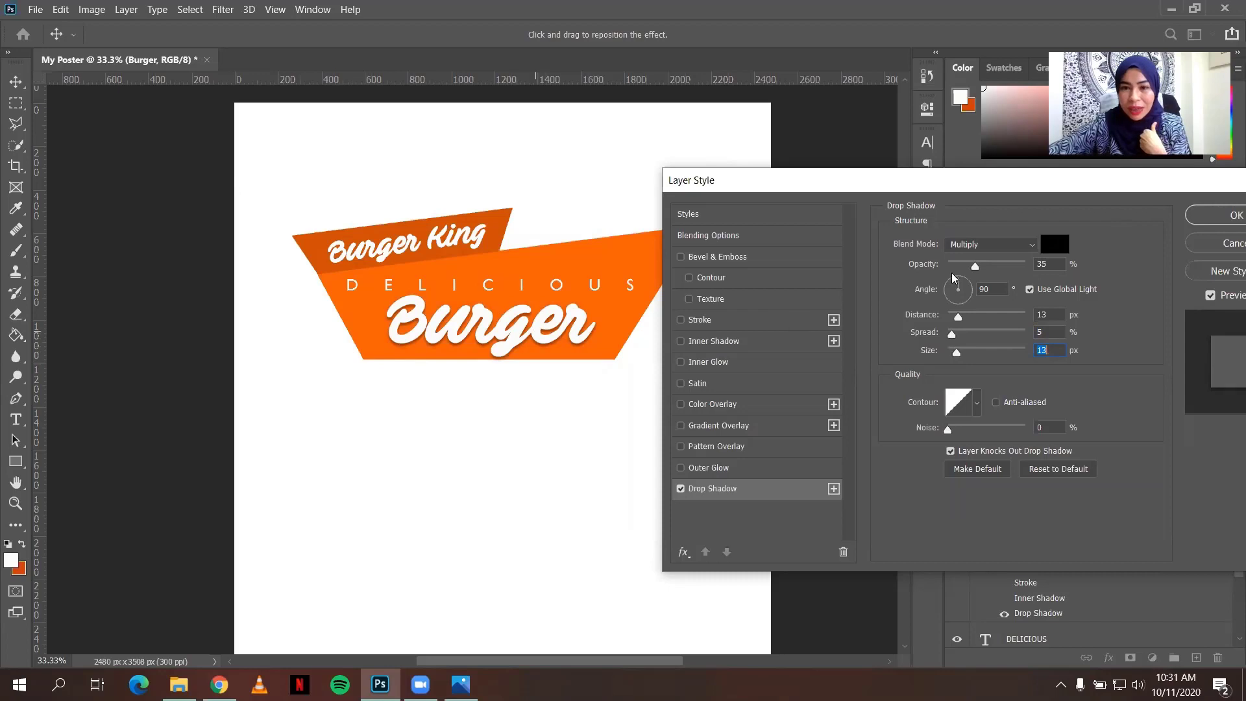
pyautogui.click(1202, 218)
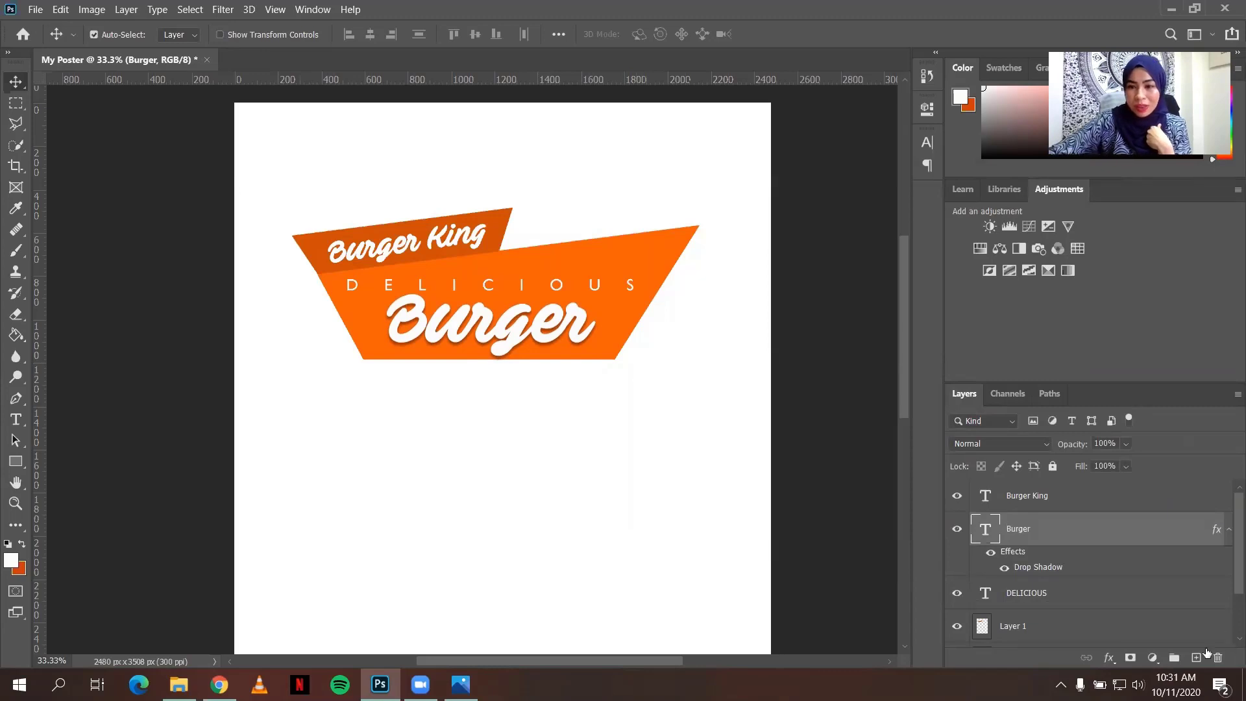
# - Nudge the DELICIOUS text slightly upward and reselect the Burger text layer
pyautogui.click(1088, 594)
pyautogui.press('Up')
pyautogui.press('Up')
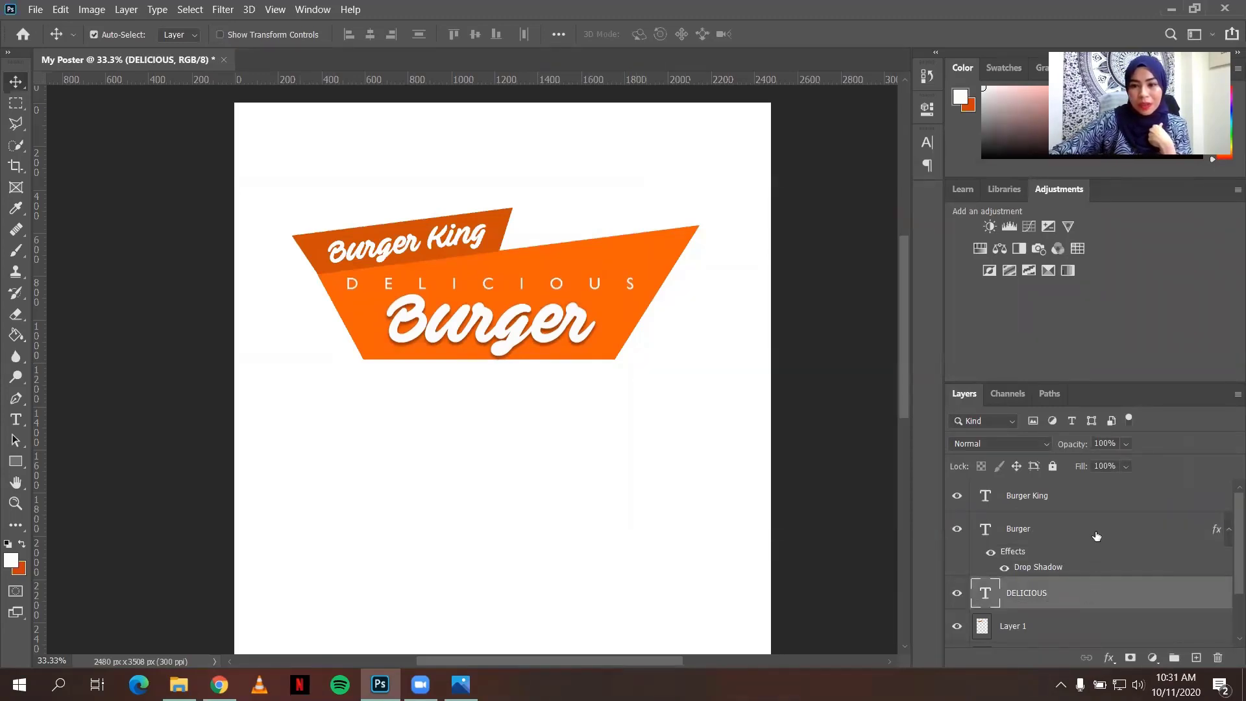
pyautogui.click(1083, 544)
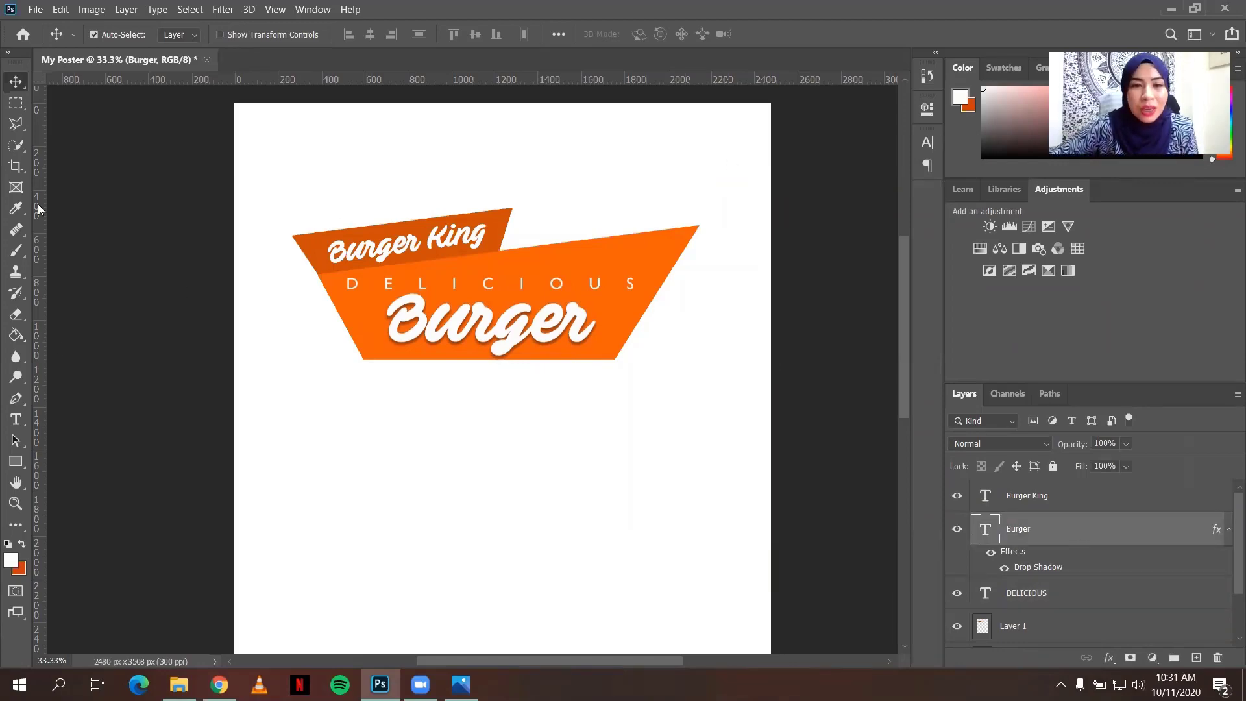
# - Compare the whole poster page with the Poster Example image to check its background layout
pyautogui.click(460, 684)
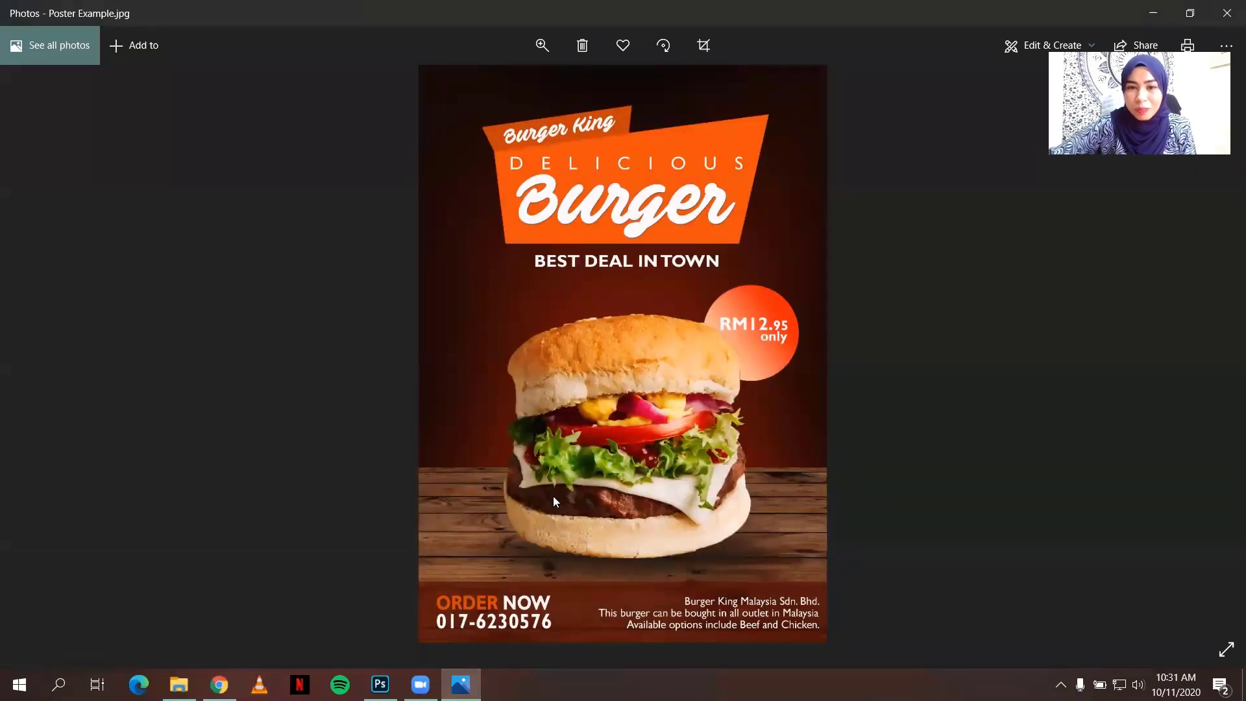
pyautogui.click(460, 684)
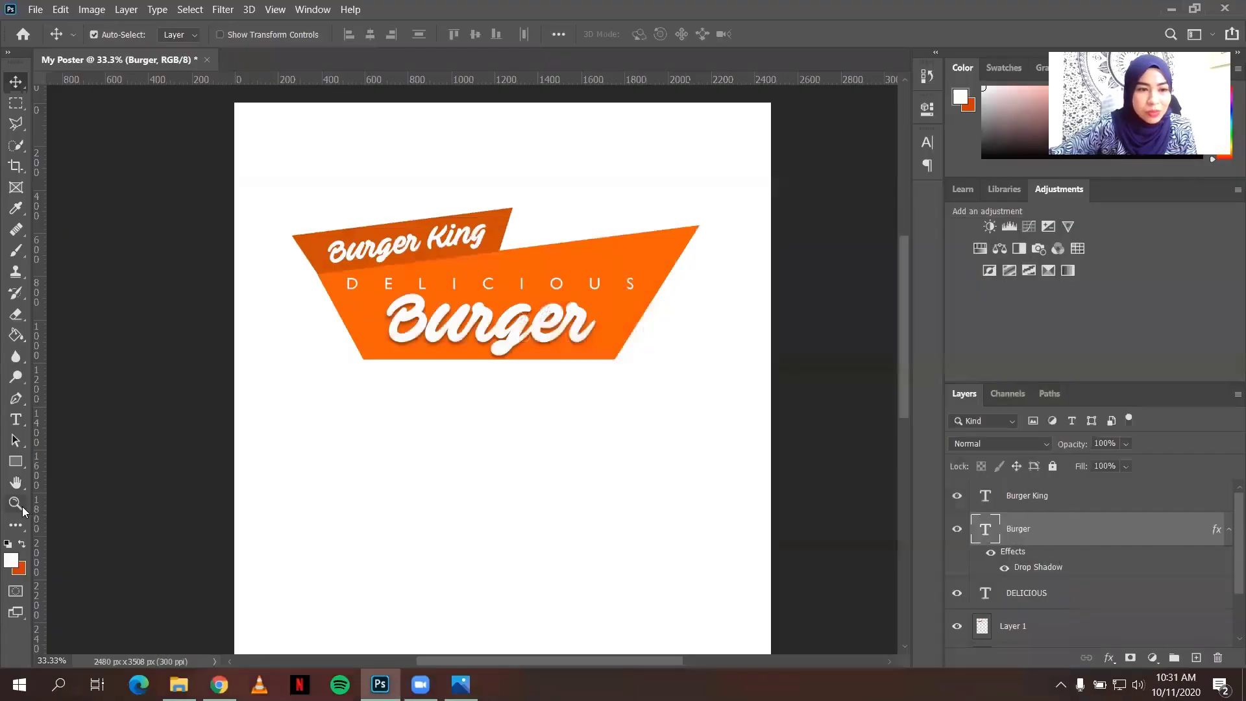
pyautogui.click(475, 35)
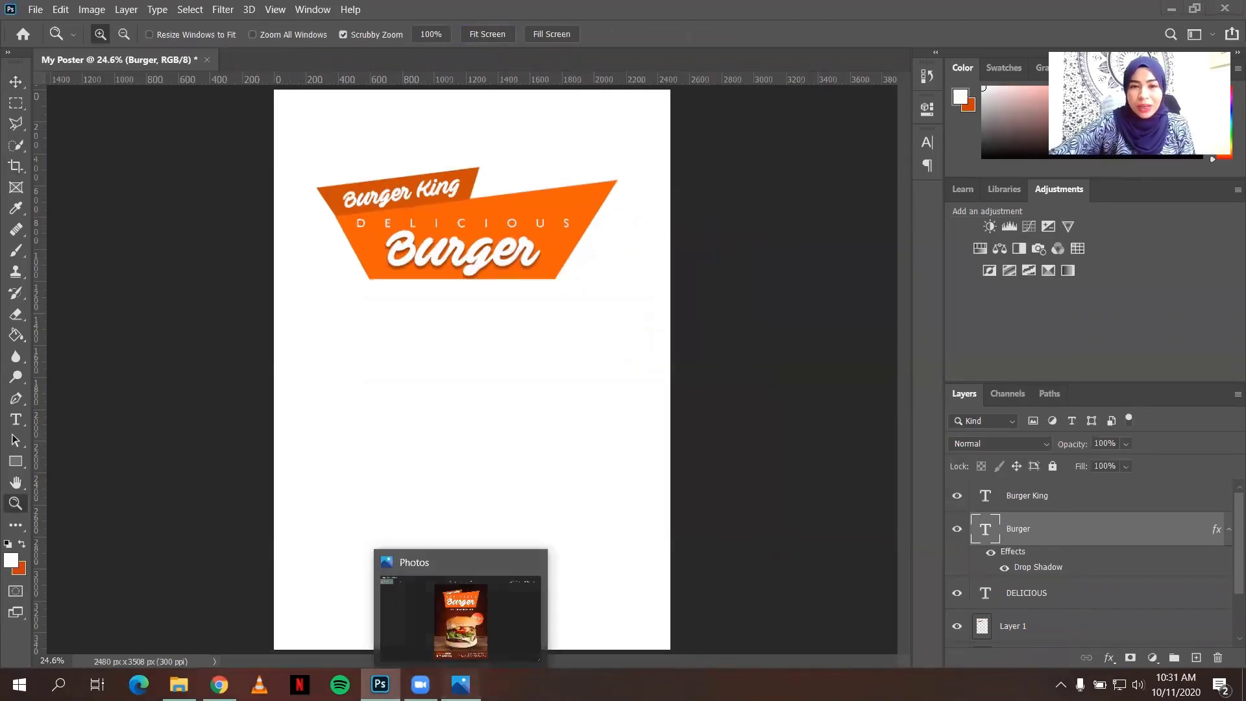
pyautogui.click(460, 684)
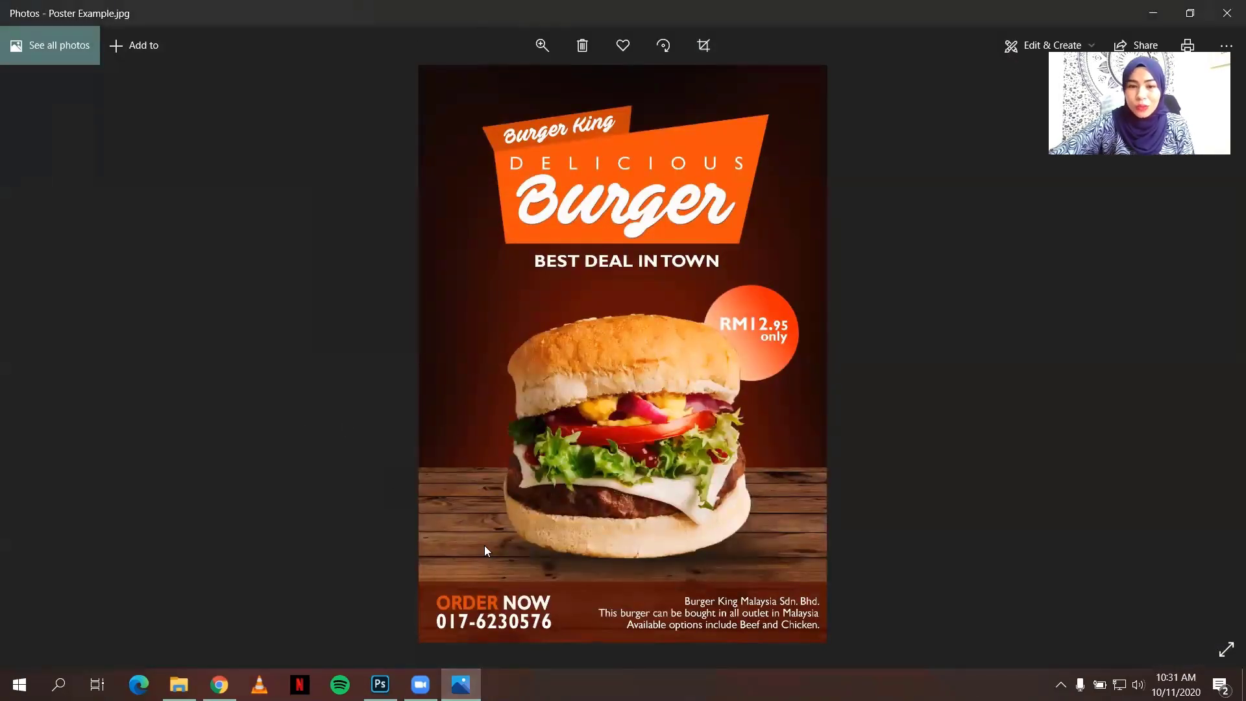
pyautogui.click(461, 684)
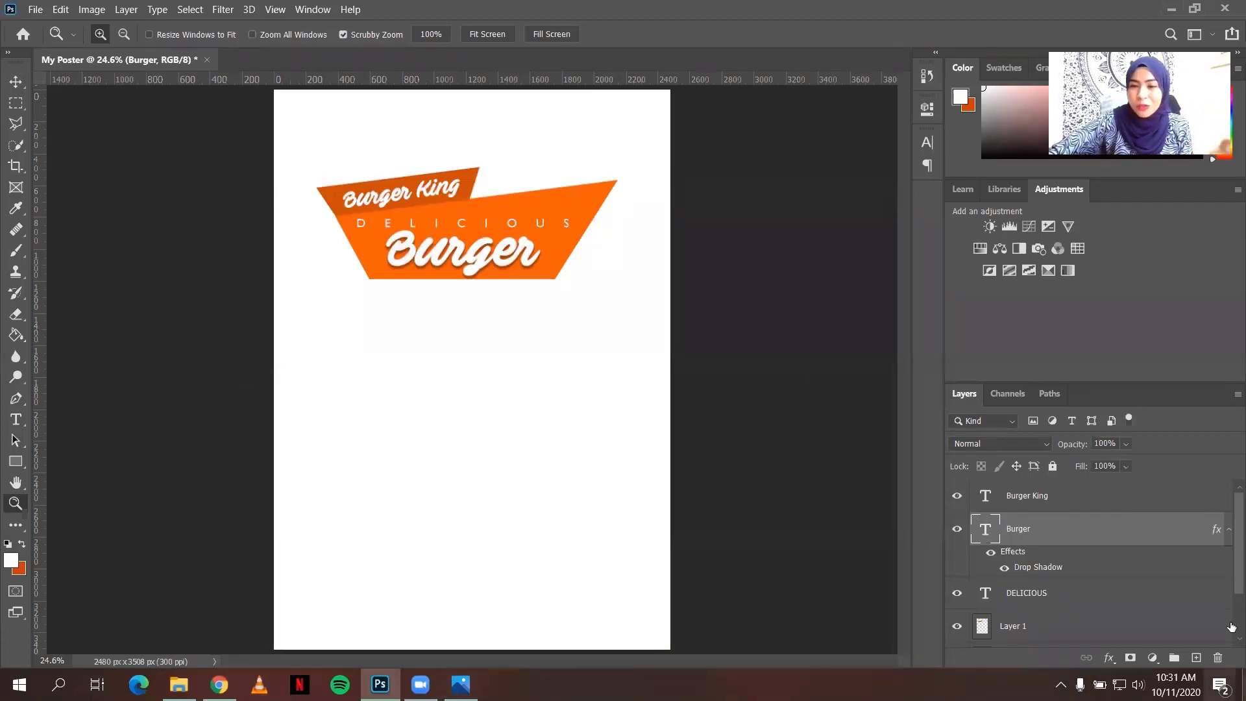
# - Add a new layer above the Burger King text and make a full-width rectangular selection over about the upper 70% of the page
pyautogui.click(1106, 504)
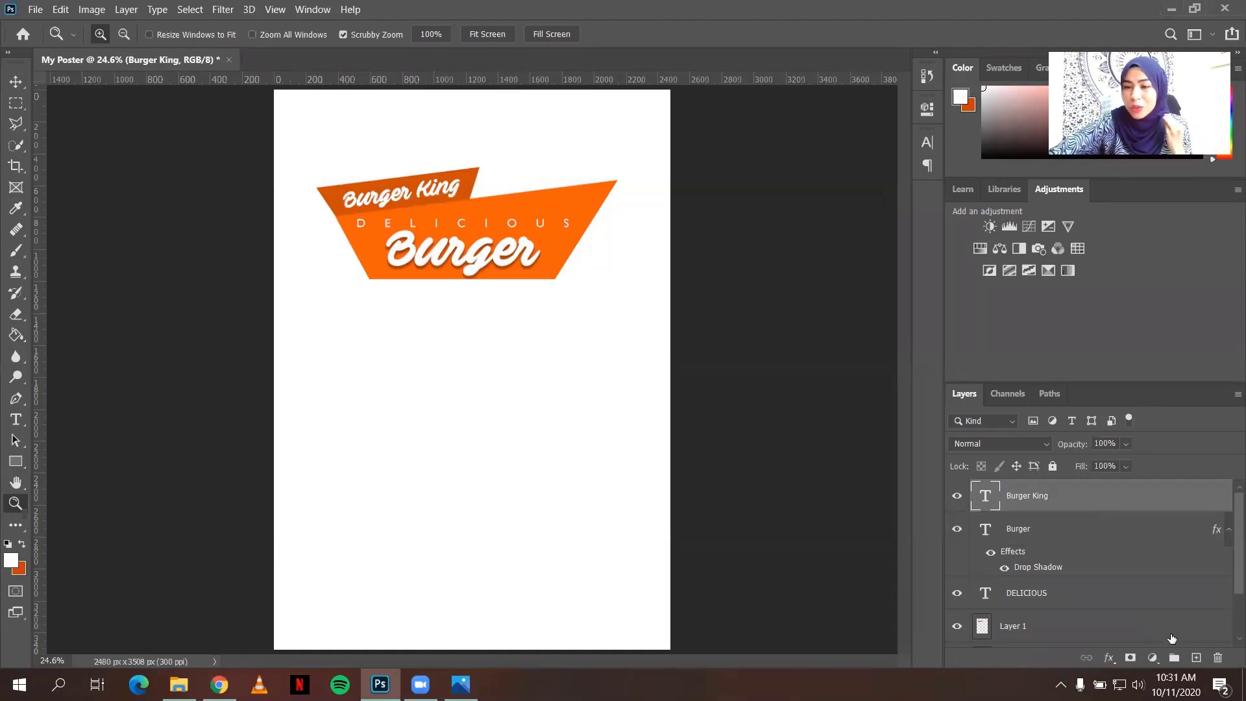
pyautogui.click(1195, 658)
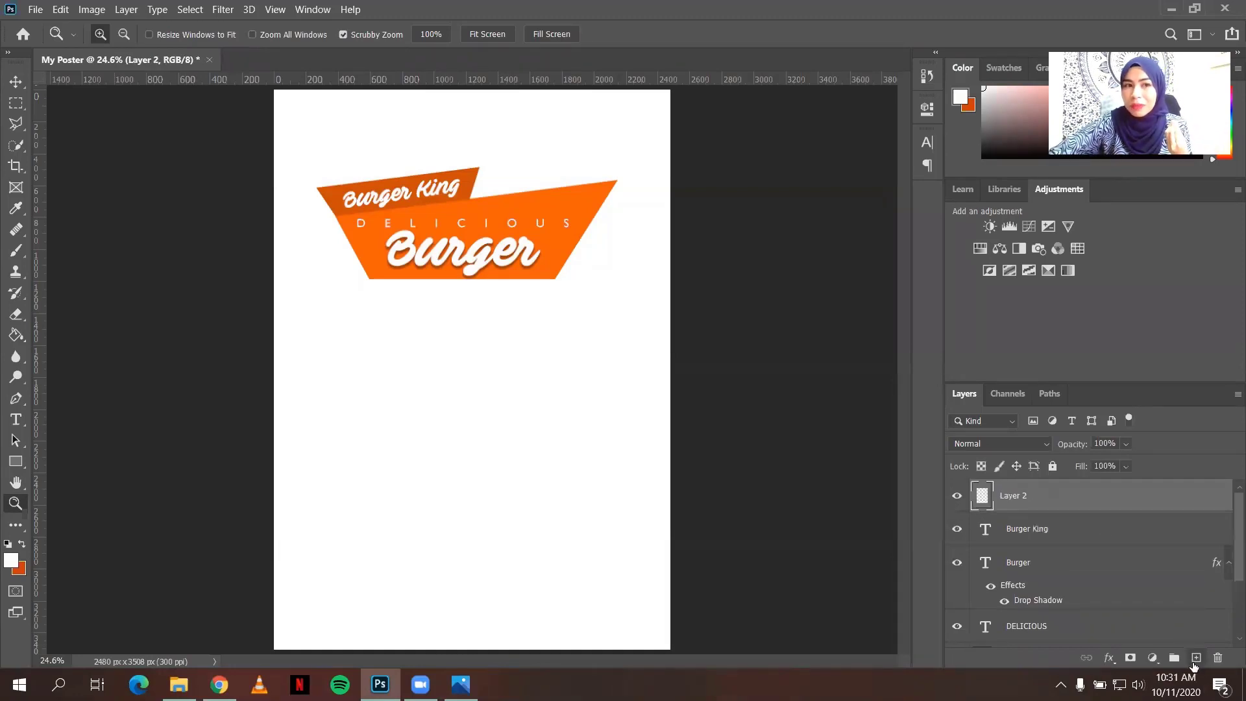
pyautogui.click(15, 104)
pyautogui.rightClick(15, 104)
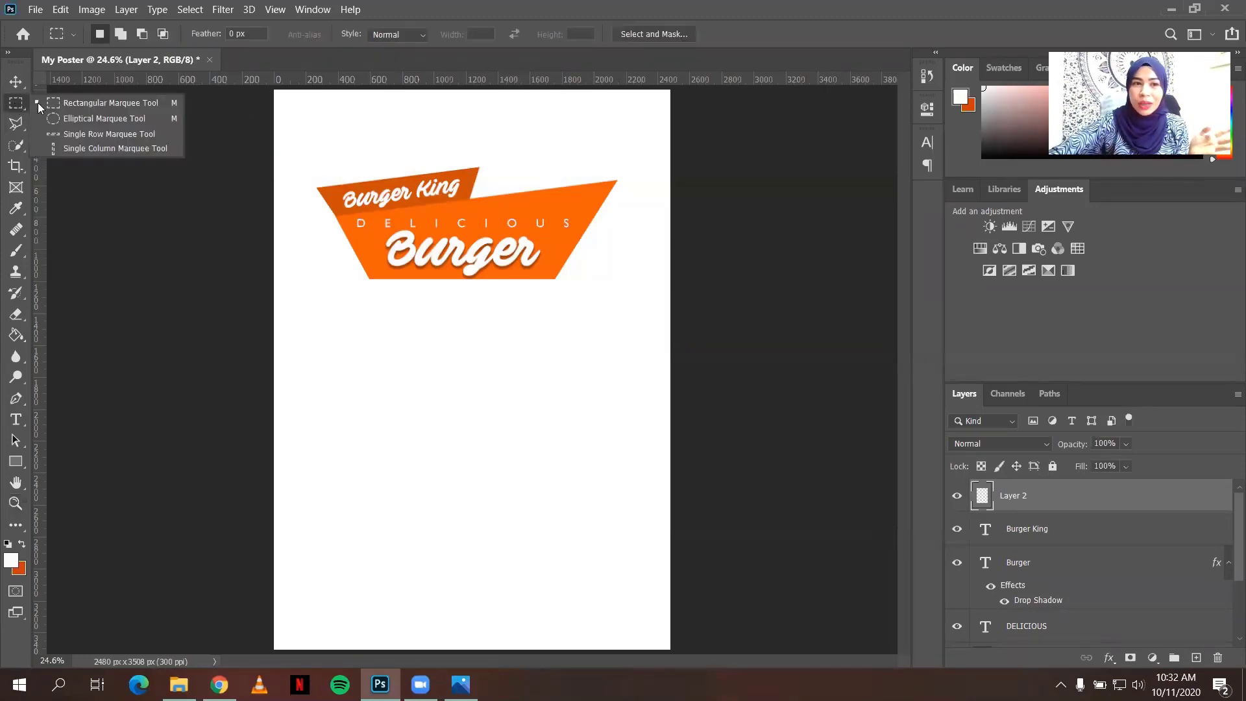
pyautogui.click(63, 102)
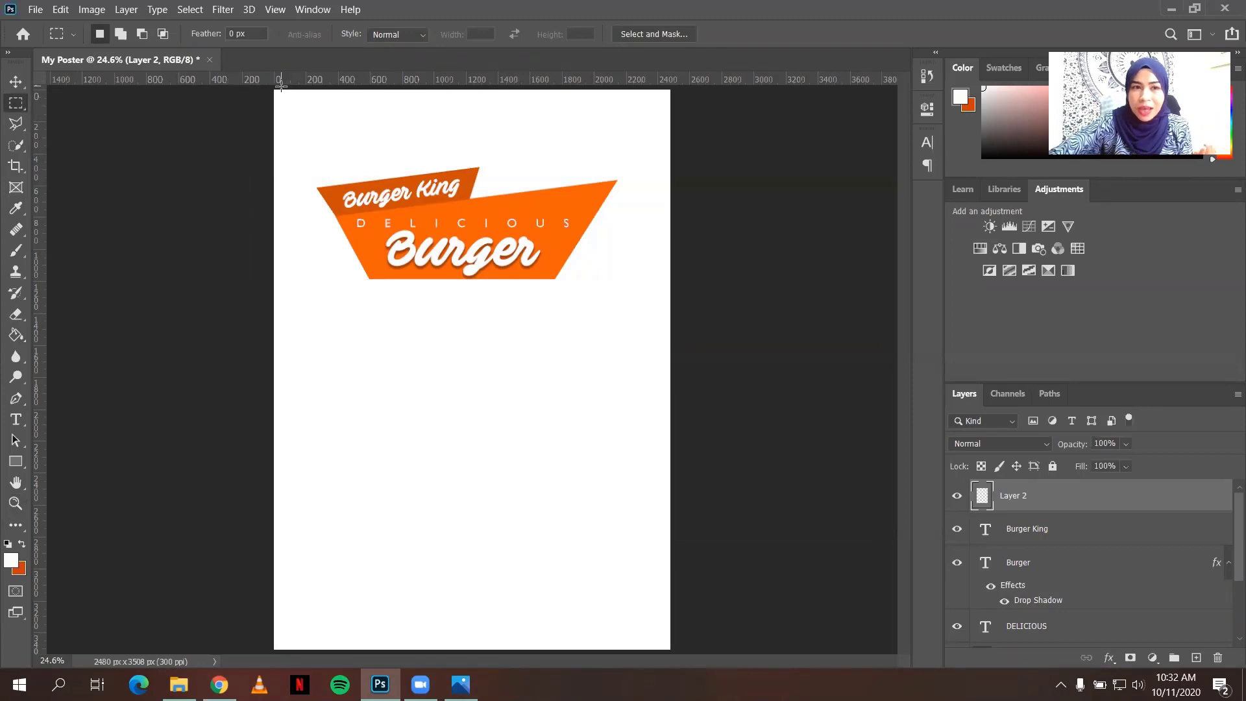
pyautogui.moveTo(275, 91); pyautogui.dragTo(716, 483)
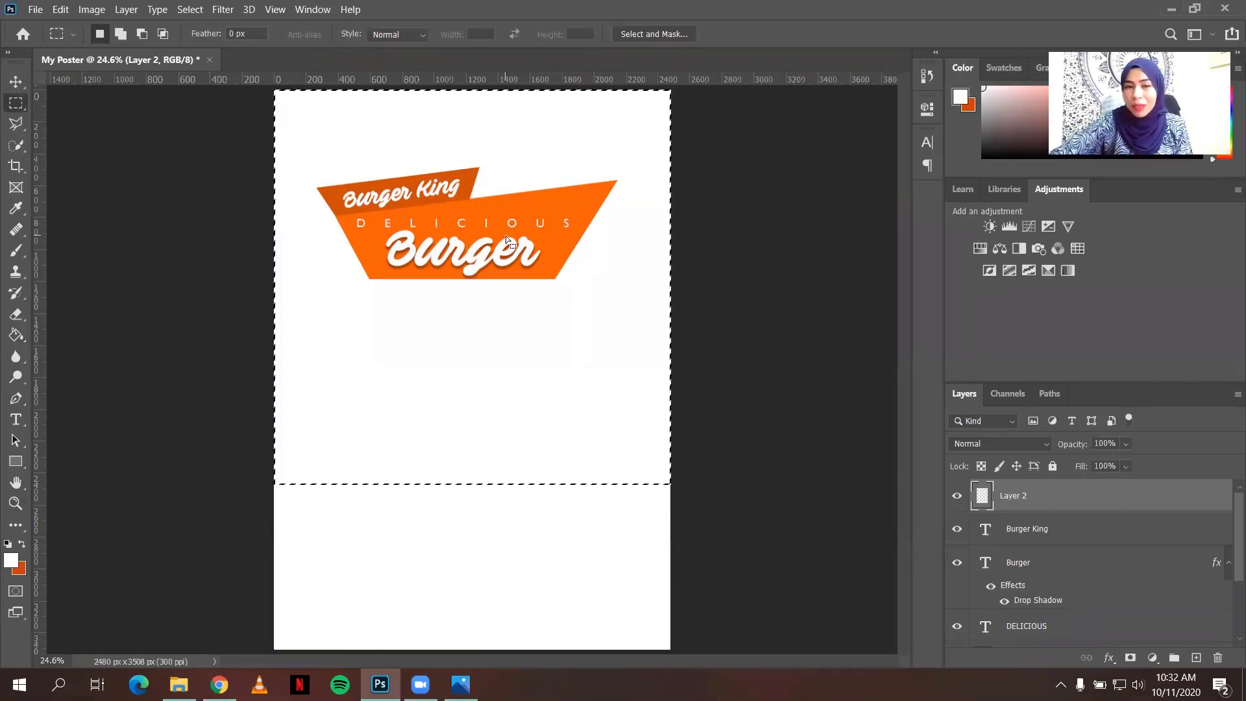
# - Fill the rectangular selection on the new layer with dark red (#900101) and deselect it
pyautogui.click(16, 335)
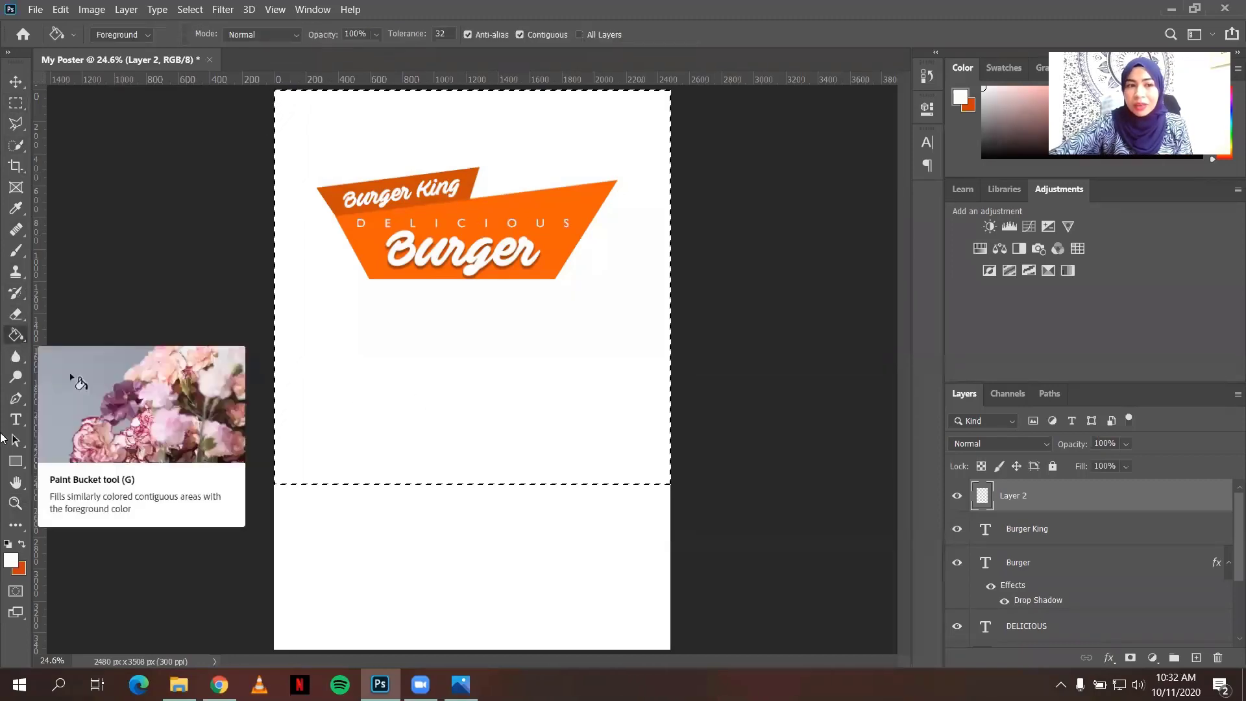
pyautogui.click(10, 560)
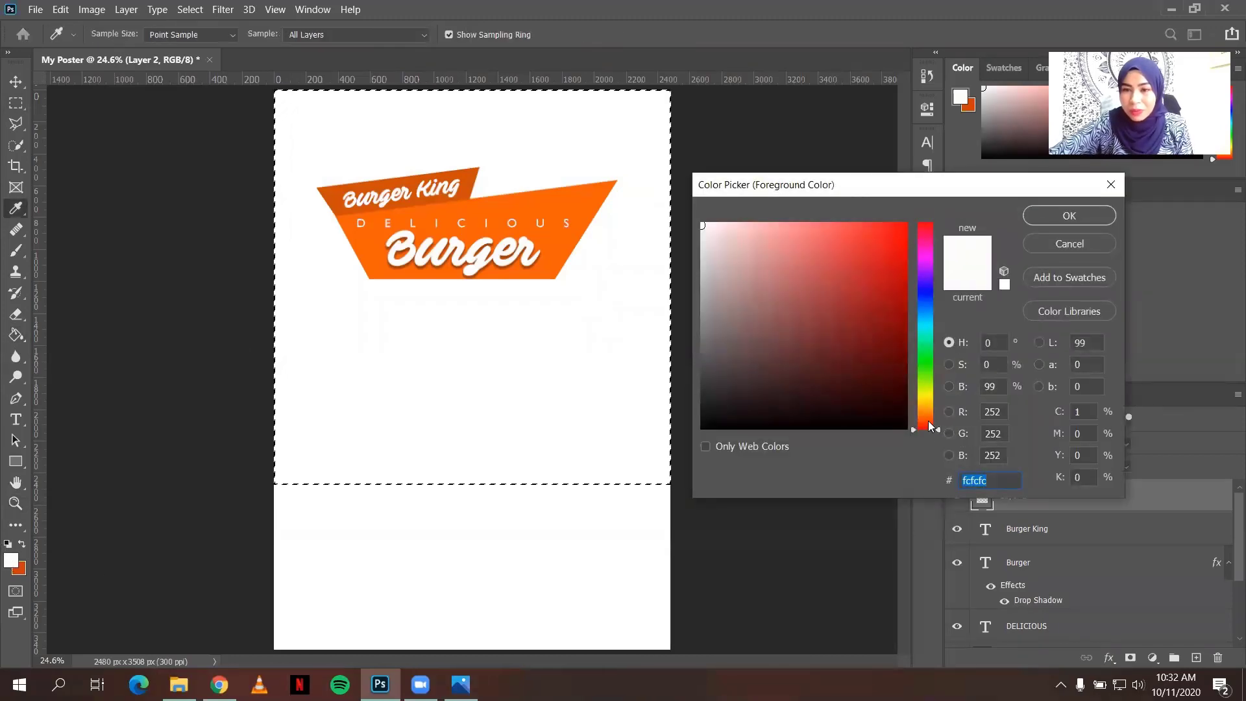
pyautogui.click(903, 265)
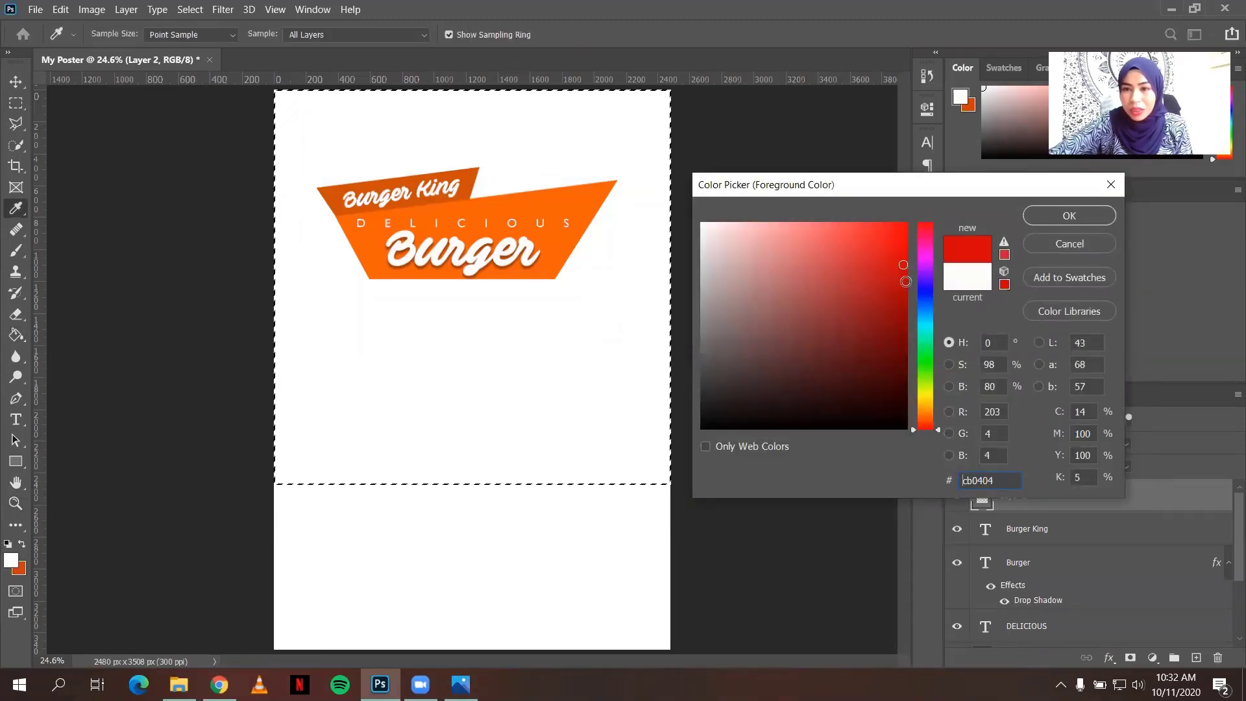
pyautogui.click(904, 300)
pyautogui.click(905, 313)
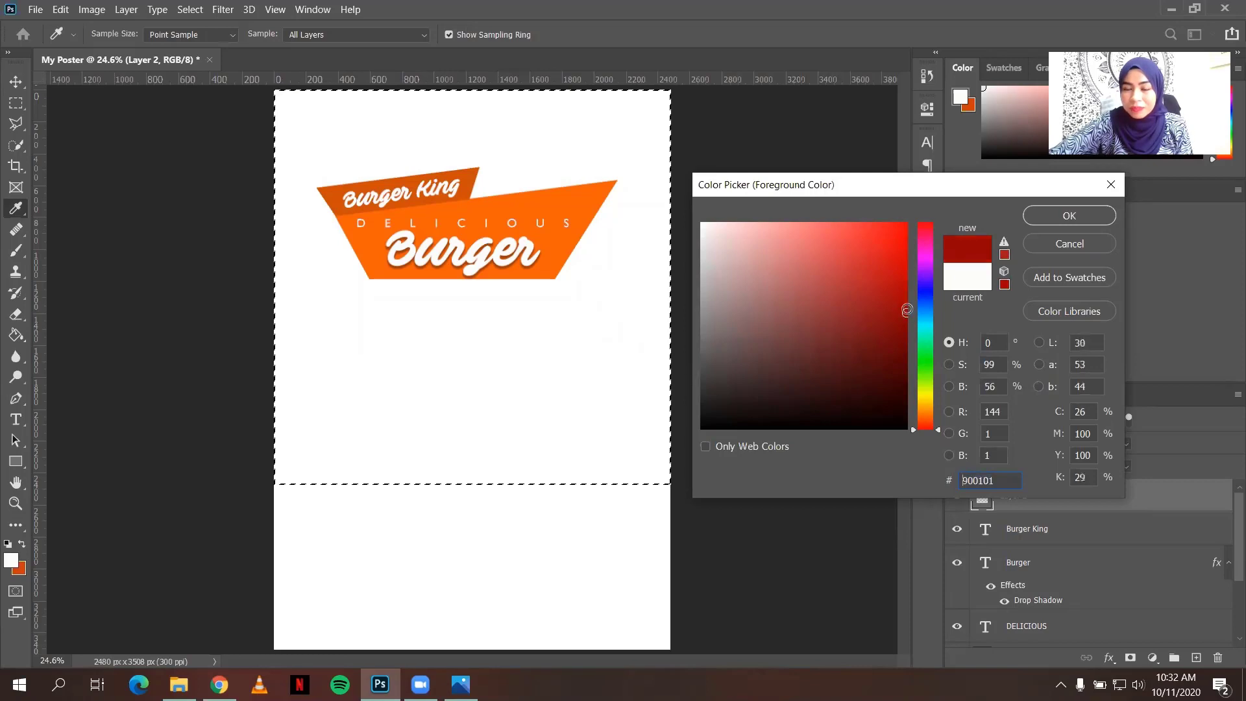
pyautogui.press('g')
pyautogui.click(1050, 218)
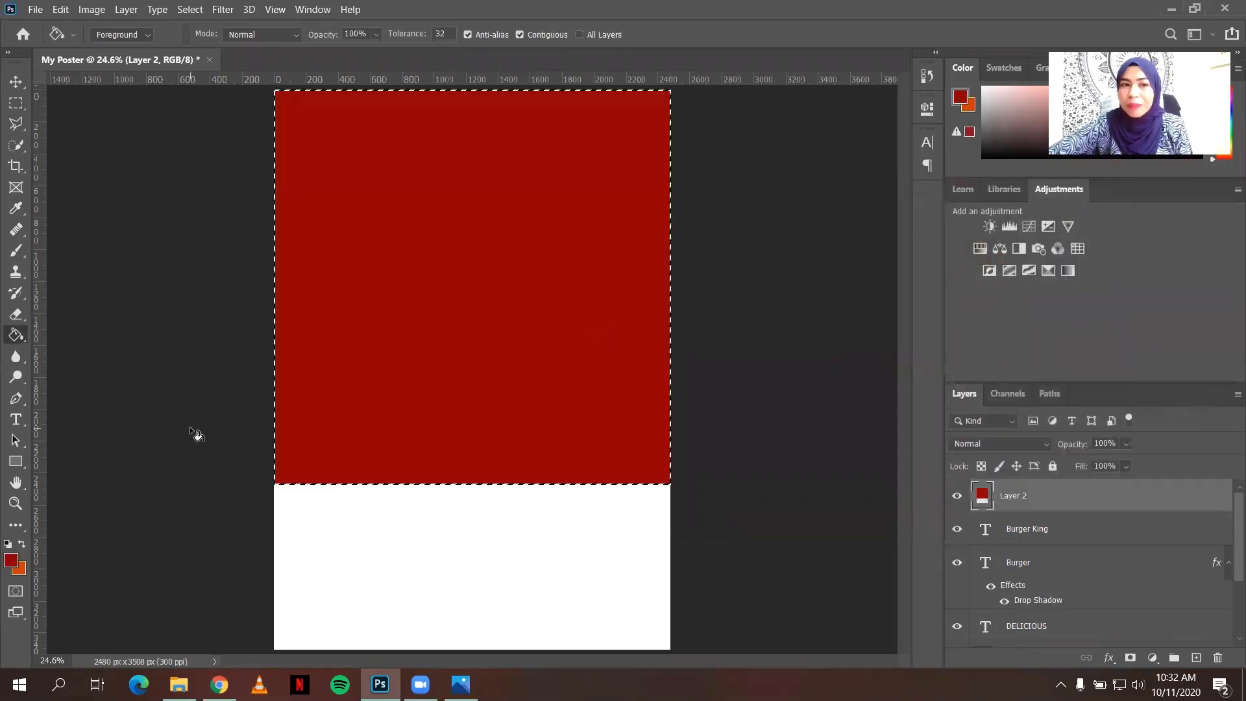
pyautogui.press('m')
pyautogui.hotkey('ctrl', 'd')
pyautogui.moveTo(1226, 526)
pyautogui.mouseDown()
pyautogui.moveTo(1225, 547)
pyautogui.moveTo(1225, 517)
pyautogui.moveTo(1226, 533)
pyautogui.mouseUp()
pyautogui.scroll(1, 1128, 494)
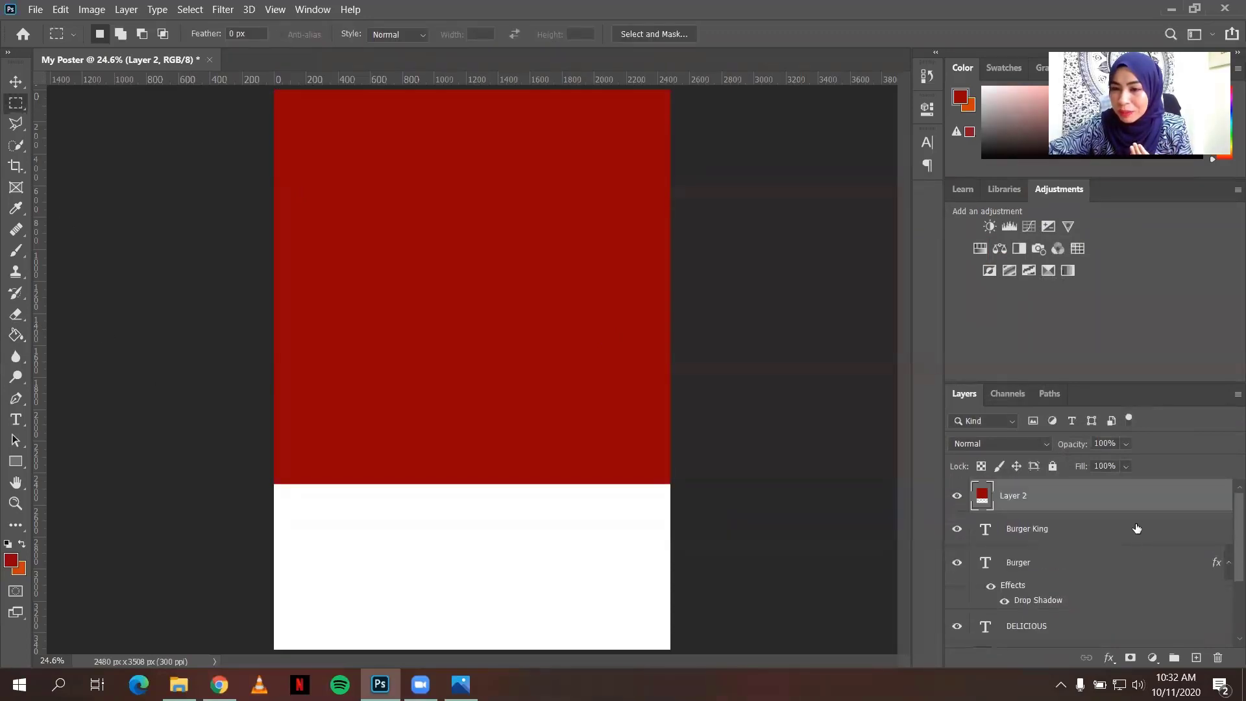
# - Move Layer 2 down the layer stack to directly above the Background layer, beneath the Shape layer
pyautogui.moveTo(1112, 497); pyautogui.dragTo(1079, 598)
pyautogui.scroll(-1, 1110, 558)
pyautogui.scroll(-1, 1080, 584)
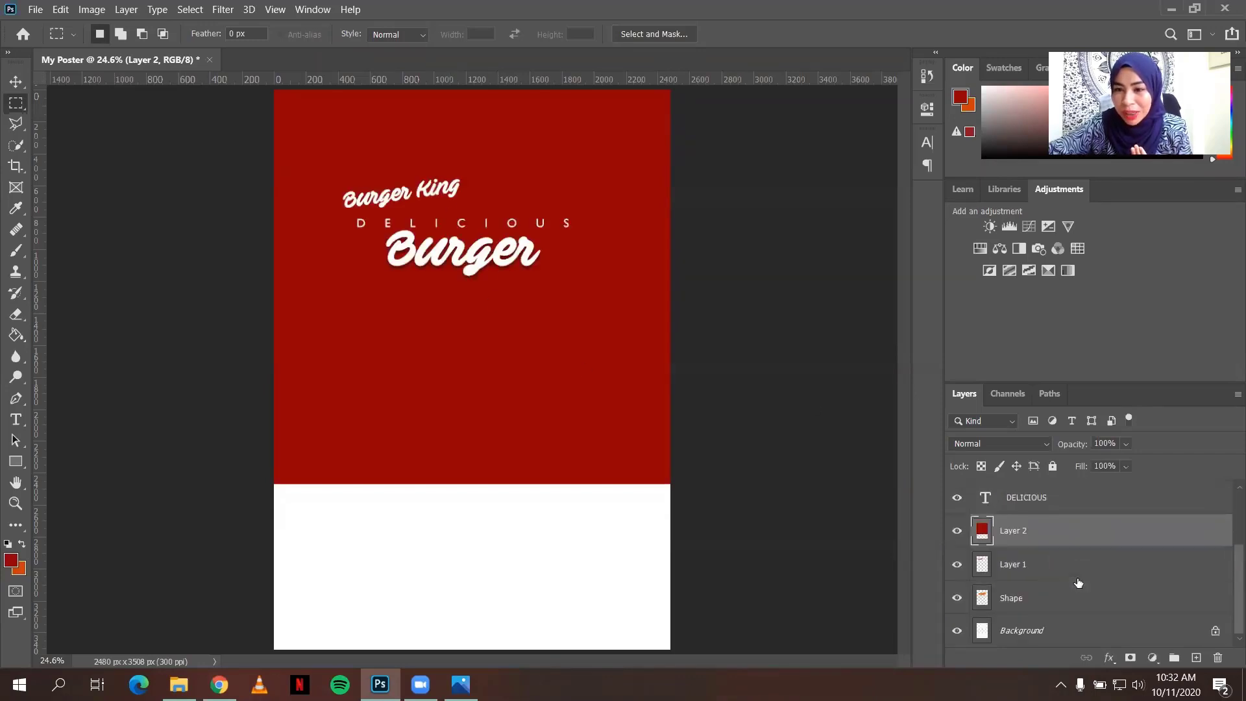
pyautogui.moveTo(1072, 540); pyautogui.dragTo(1011, 610)
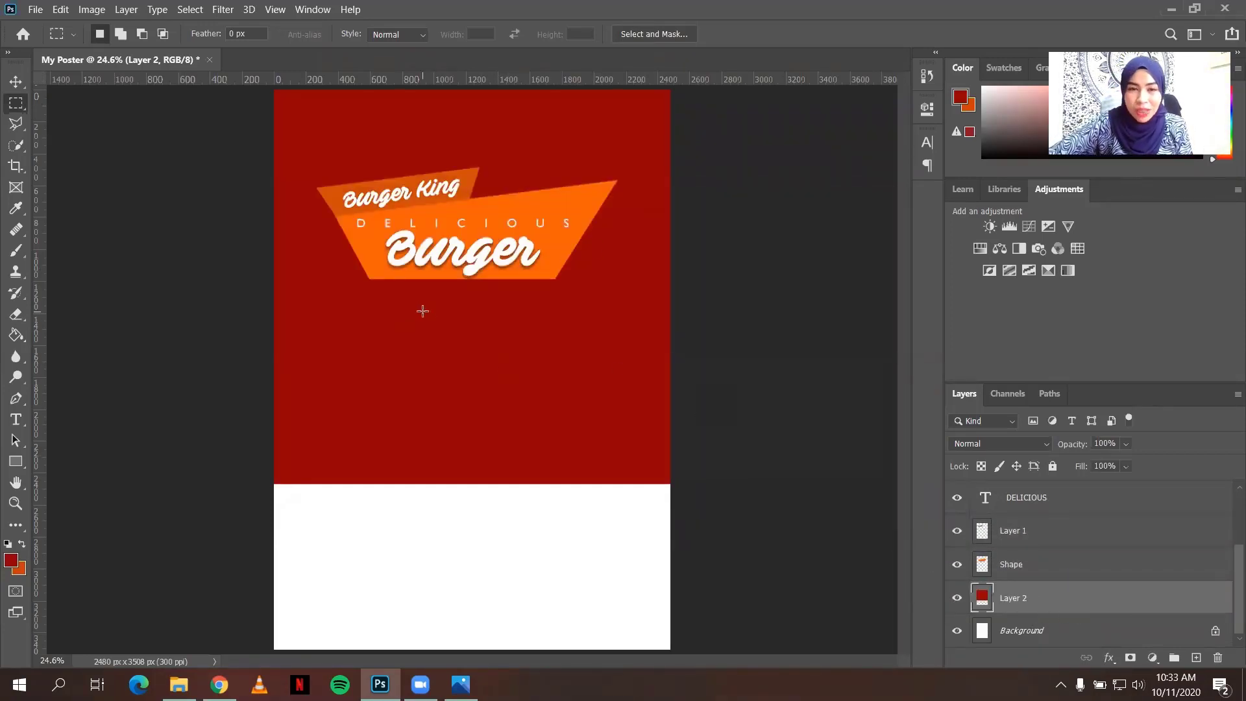
# - Select the Burger King text layer and show transform controls for the Move tool
pyautogui.scroll(3, 1108, 586)
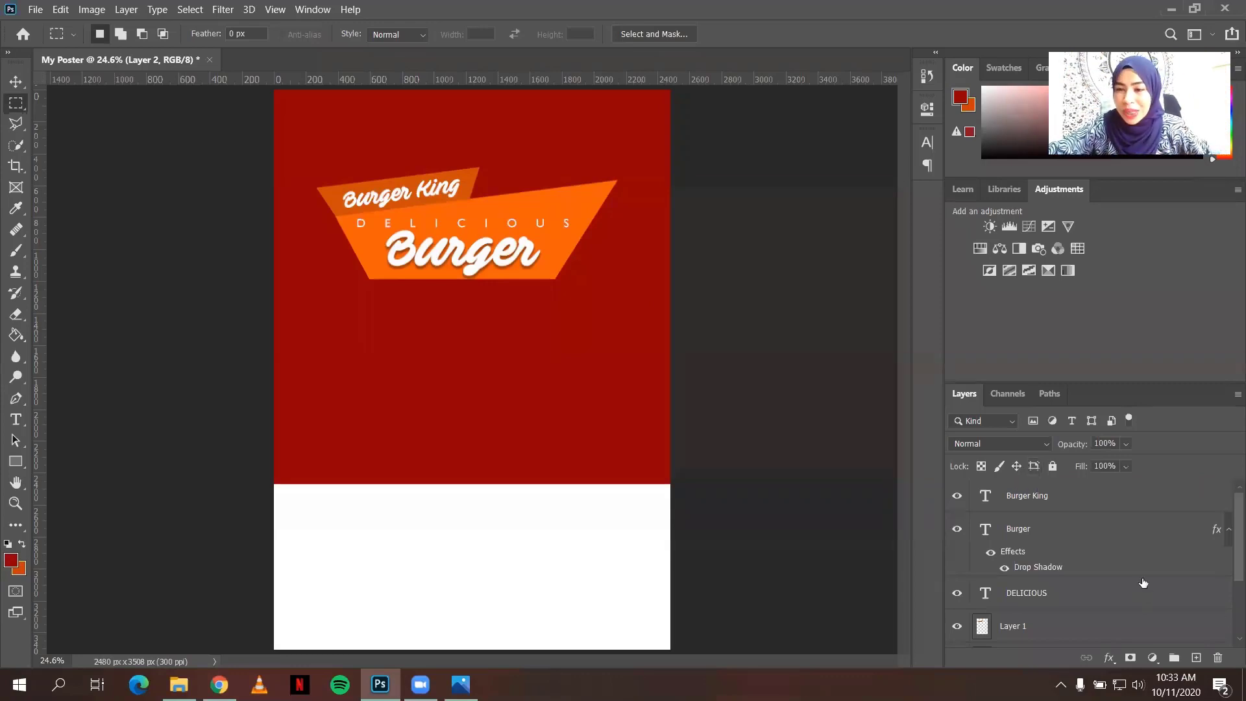
pyautogui.click(1117, 501)
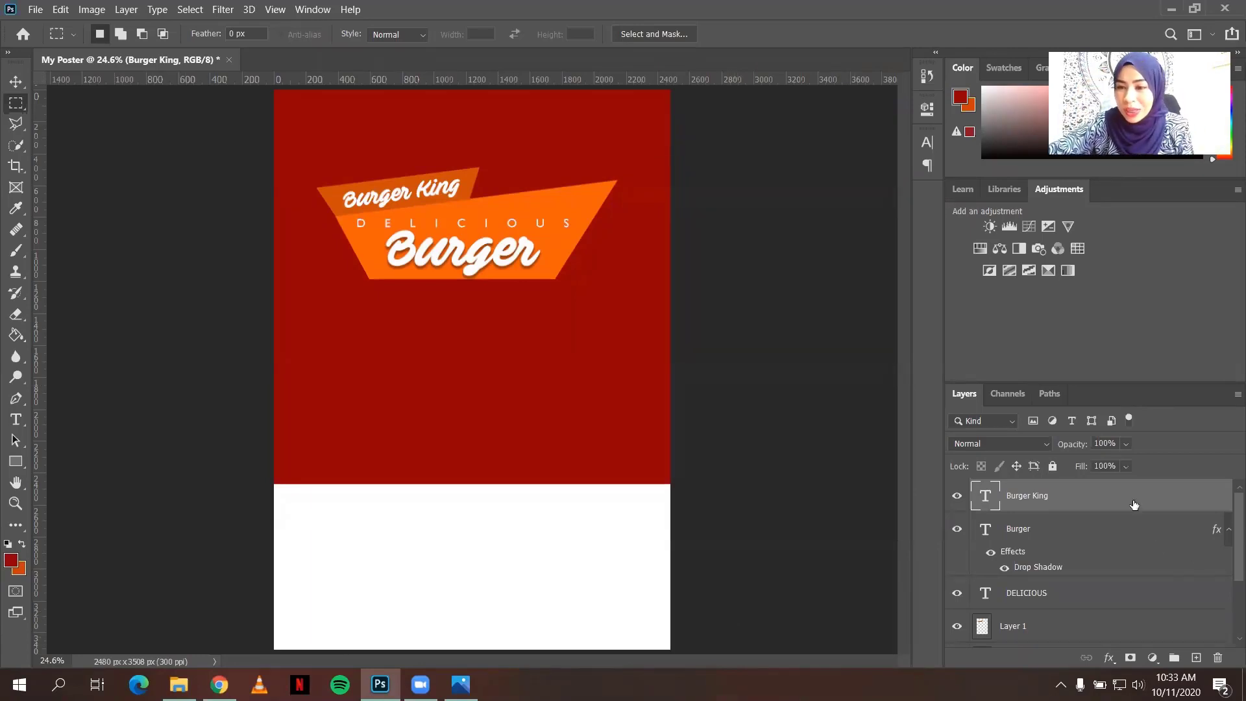
pyautogui.click(15, 81)
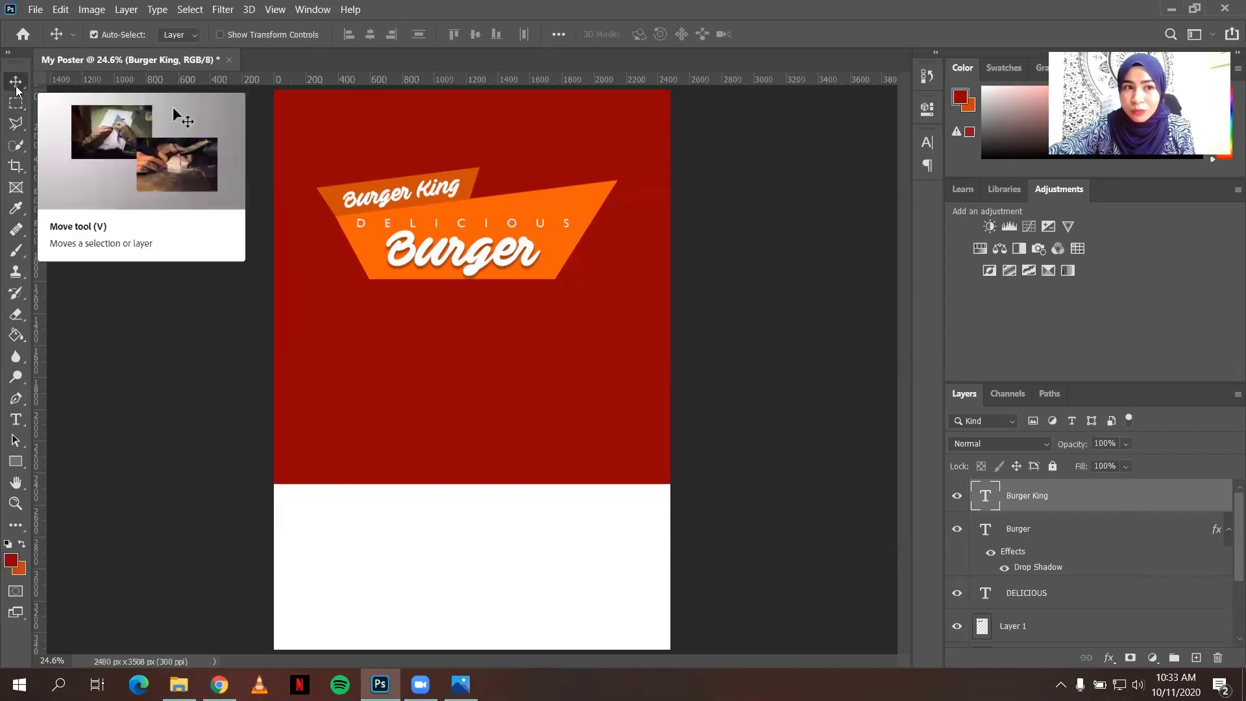
pyautogui.click(220, 34)
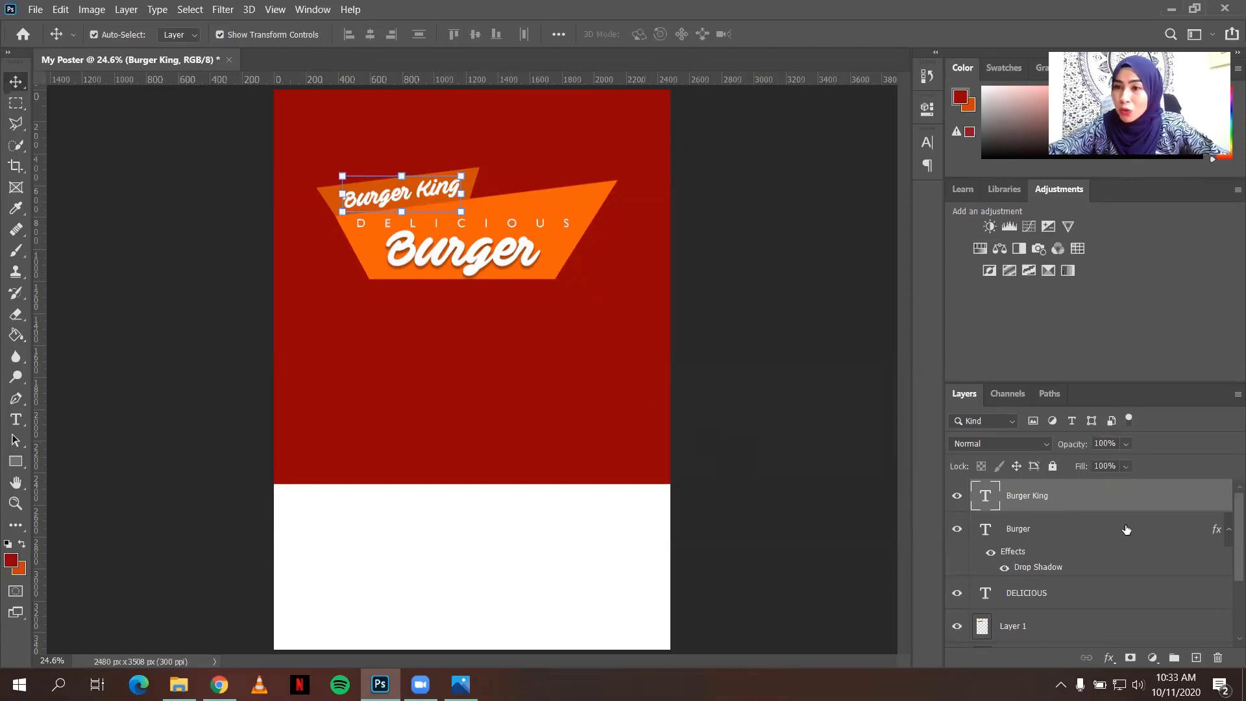
# - Add the Burger, DELICIOUS, Layer 1 and Shape layers to the selection and nudge the header artwork upward
pyautogui.keyDown('ctrl'); pyautogui.click(1055, 530); pyautogui.keyUp('ctrl')
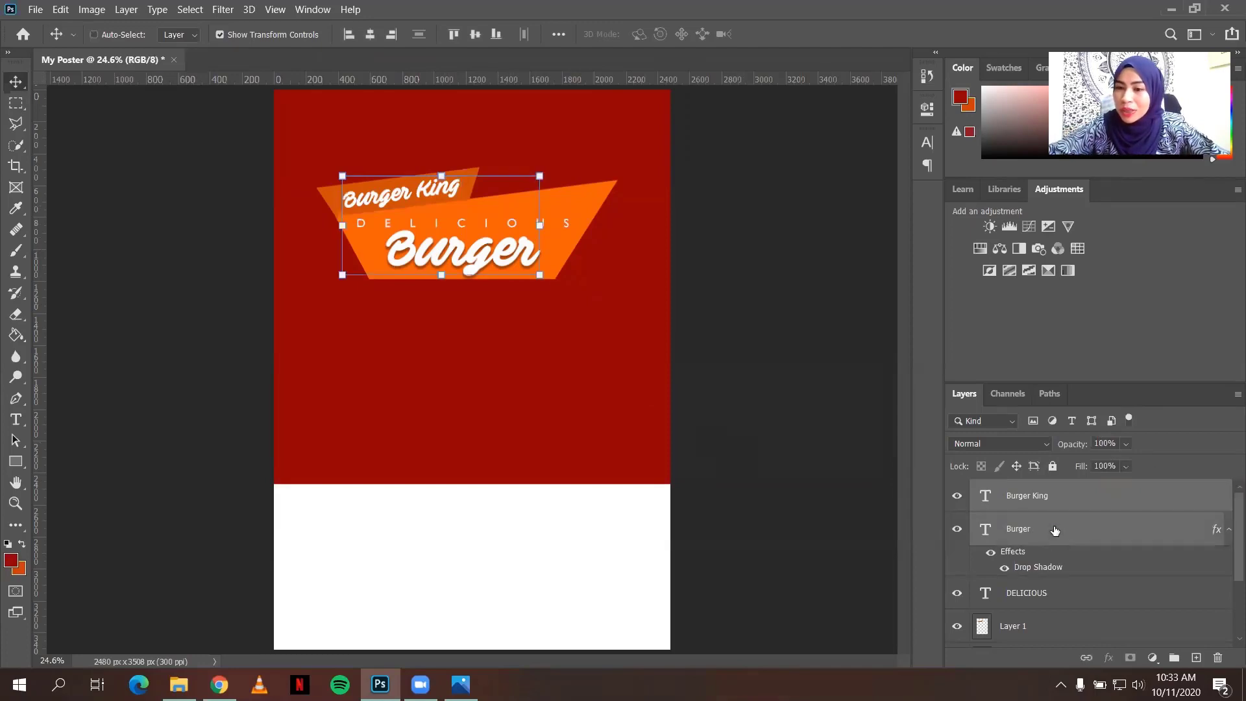
pyautogui.keyDown('ctrl'); pyautogui.click(1056, 594); pyautogui.keyUp('ctrl')
pyautogui.scroll(-1, 1072, 592)
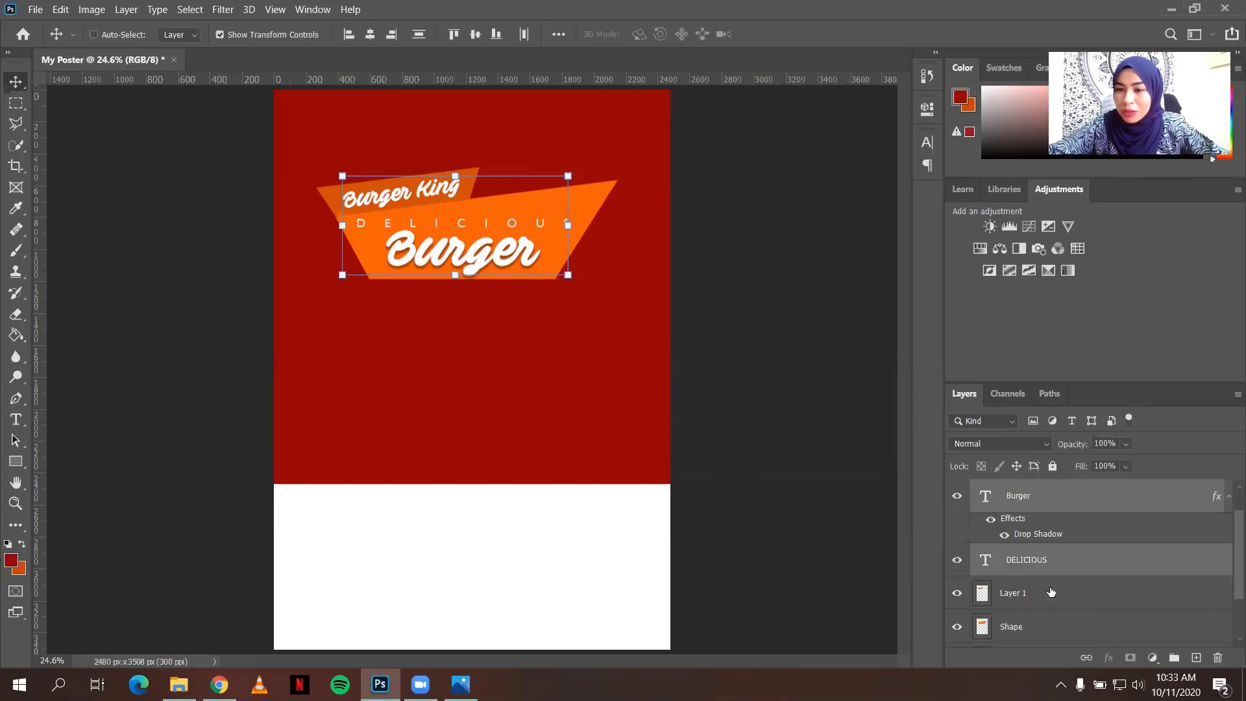
pyautogui.keyDown('ctrl'); pyautogui.click(1050, 592); pyautogui.keyUp('ctrl')
pyautogui.keyDown('ctrl'); pyautogui.click(1054, 628); pyautogui.keyUp('ctrl')
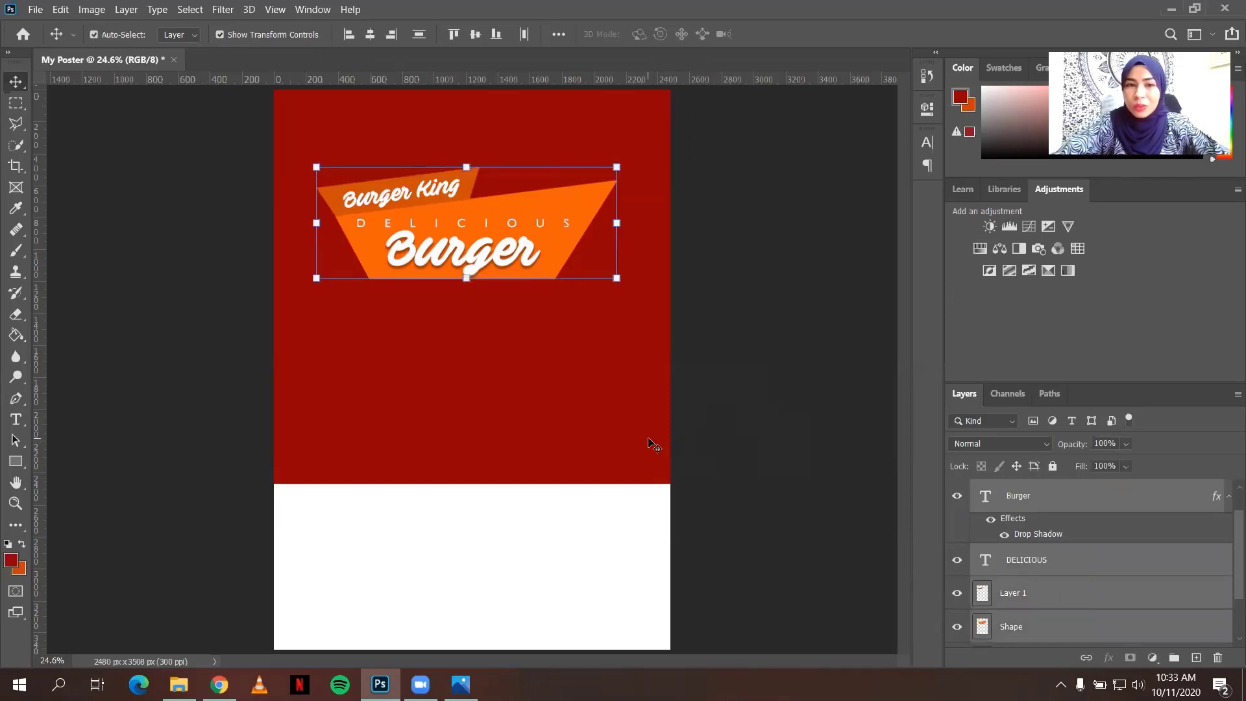
pyautogui.hotkey('shift', 'Up')
pyautogui.hotkey('shift', 'Up')
pyautogui.hotkey('shift', 'Up')
pyautogui.hotkey('shift', 'Up')
pyautogui.hotkey('shift', 'Up')
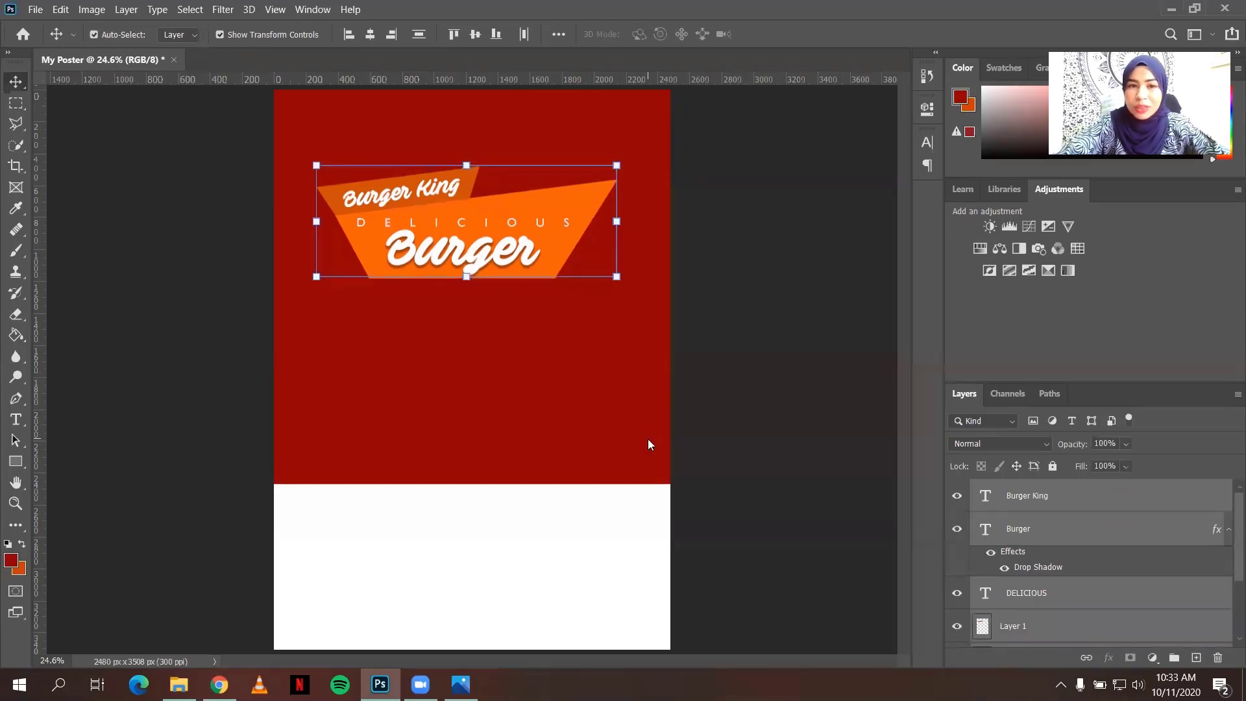
pyautogui.hotkey('shift', 'Up')
pyautogui.hotkey('shift', 'Up')
pyautogui.hotkey('shift', 'Up')
pyautogui.hotkey('shift', 'Up')
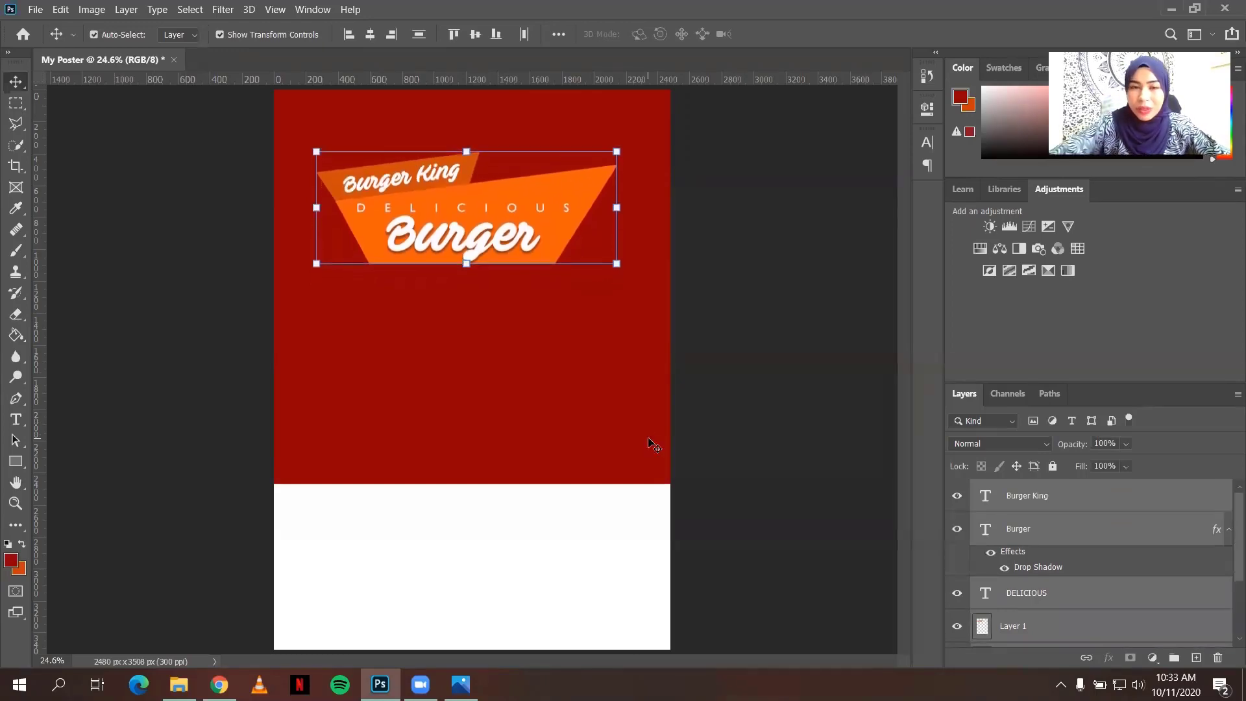
# - Undo the stray move of the orange shape and the upward nudge of the header artwork
pyautogui.moveTo(557, 245); pyautogui.dragTo(558, 219)
pyautogui.press('ctrl')
pyautogui.hotkey('ctrl', 'z')
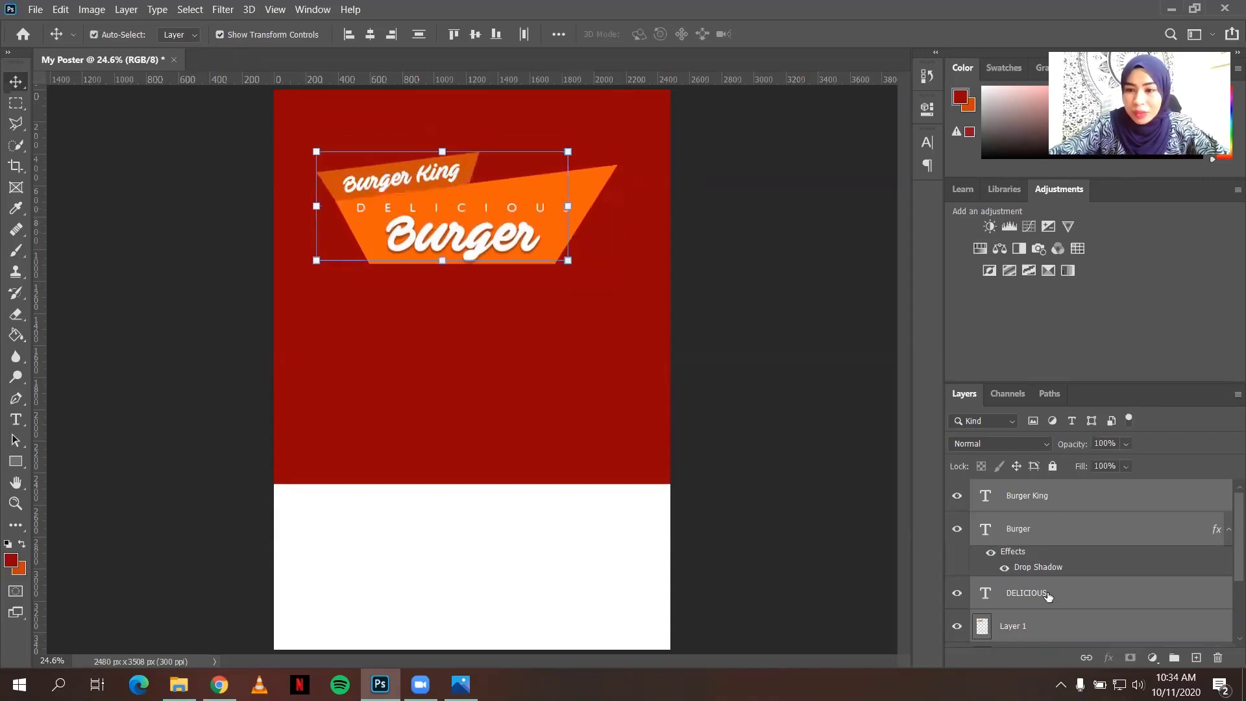
pyautogui.scroll(-1, 1064, 596)
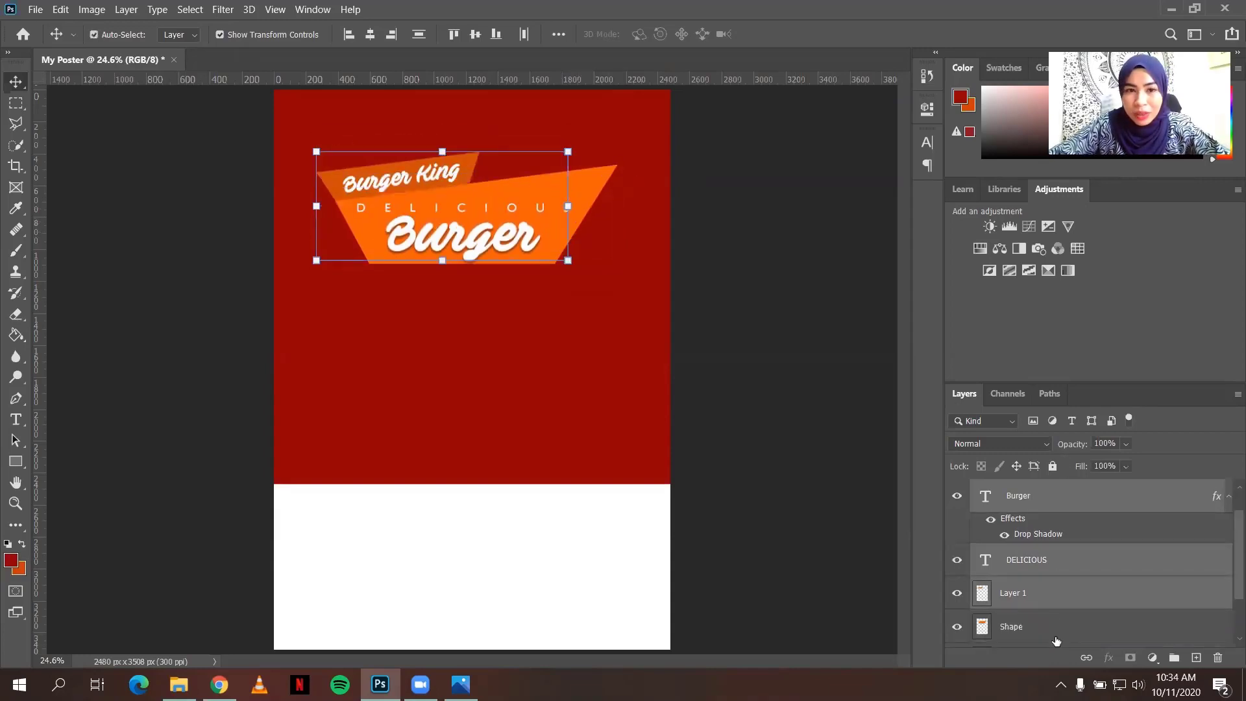
pyautogui.hotkey('ctrl', 'z')
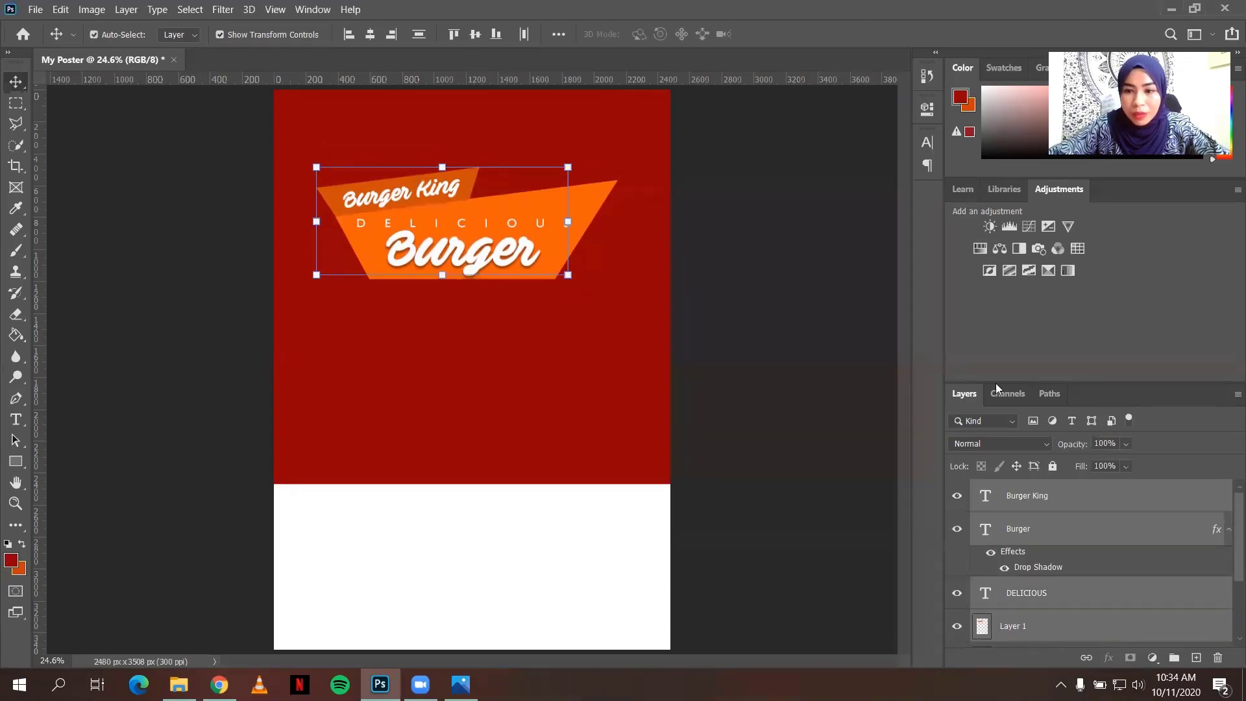
# - Add the Shape layer back to the selection and nudge the header artwork upward, undoing any misaligned move
pyautogui.scroll(-3, 1035, 571)
pyautogui.keyDown('ctrl'); pyautogui.click(1036, 575); pyautogui.keyUp('ctrl')
pyautogui.hotkey('shift', 'Up')
pyautogui.hotkey('shift', 'Up')
pyautogui.hotkey('shift', 'Up')
pyautogui.hotkey('shift', 'Up')
pyautogui.hotkey('shift', 'Up')
pyautogui.hotkey('shift', 'Up')
pyautogui.hotkey('shift', 'Up')
pyautogui.hotkey('shift', 'Up')
pyautogui.hotkey('shift', 'Up')
pyautogui.hotkey('shift', 'Up')
pyautogui.hotkey('shift', 'Up')
pyautogui.hotkey('shift', 'Up')
pyautogui.hotkey('ctrl', 'z')
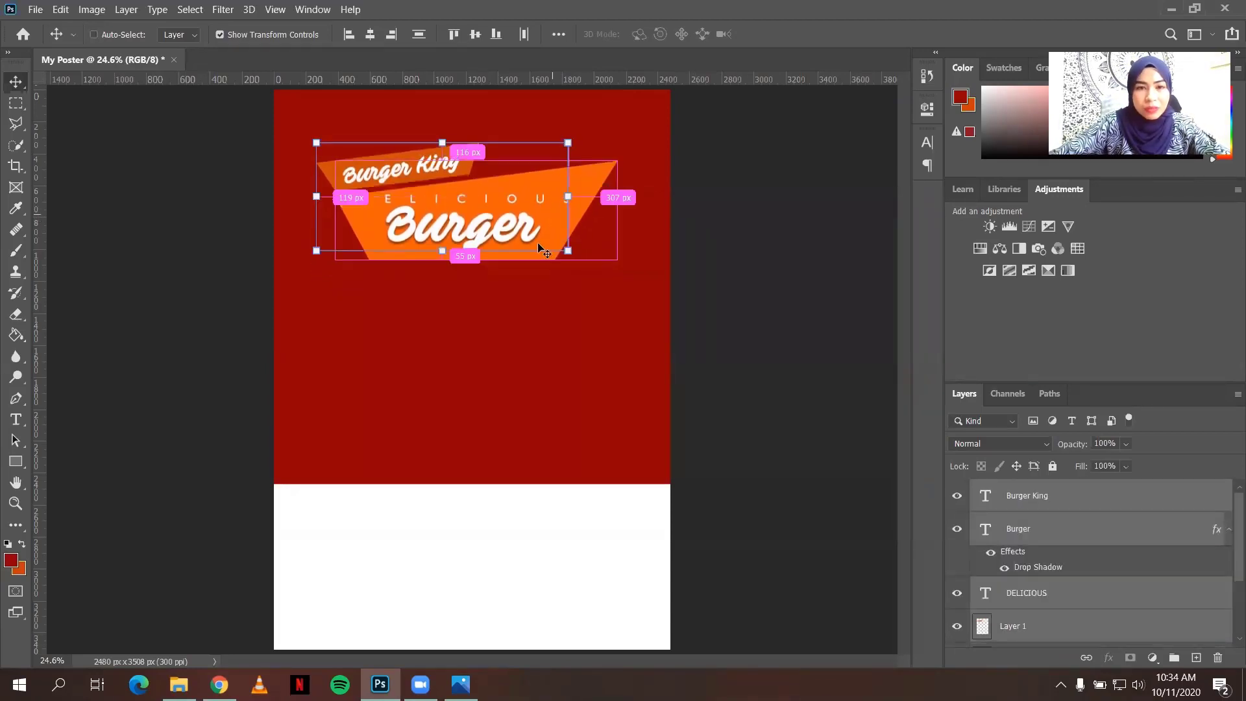
pyautogui.hotkey('ctrl', 'z')
# - Reselect the layers from Burger King through Shape, nudge the header farther up and slightly right, and deselect
pyautogui.click(743, 211)
pyautogui.click(1188, 499)
pyautogui.scroll(-3, 1142, 558)
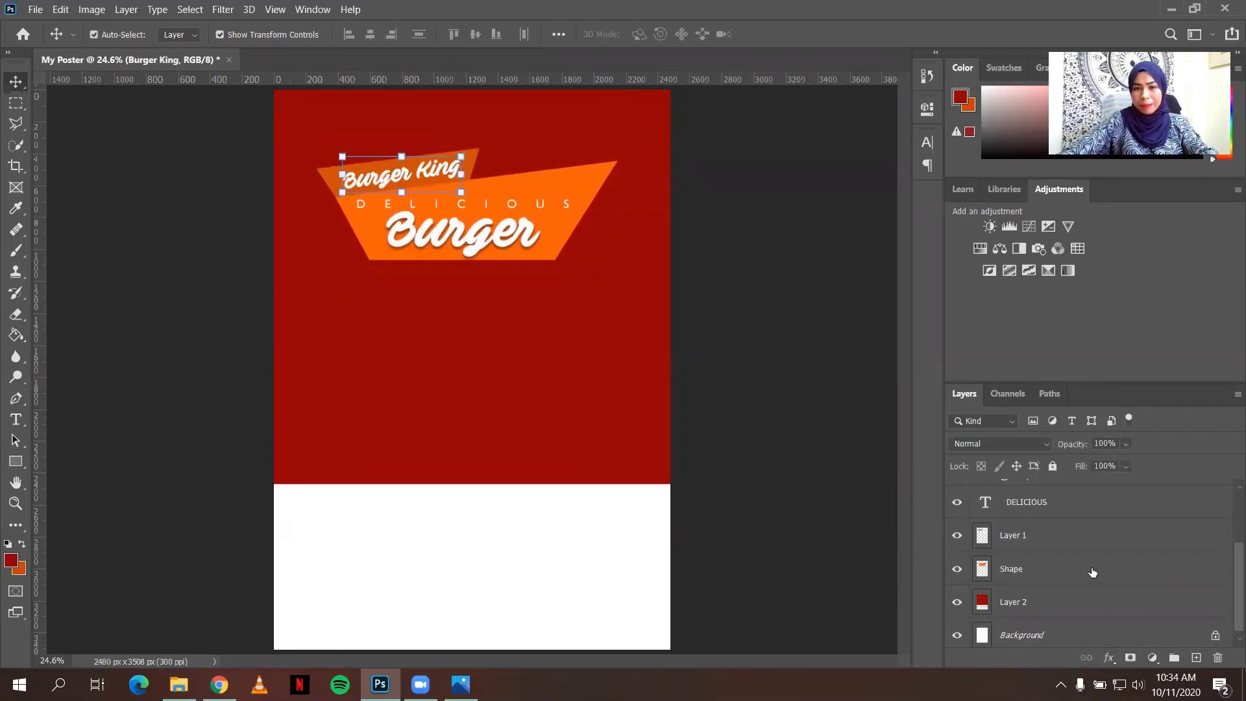
pyautogui.keyDown('shift'); pyautogui.click(1093, 573); pyautogui.keyUp('shift')
pyautogui.hotkey('shift', 'Up')
pyautogui.hotkey('shift', 'Up')
pyautogui.hotkey('shift', 'Up')
pyautogui.hotkey('shift', 'Up')
pyautogui.hotkey('shift', 'Right')
pyautogui.hotkey('shift', 'Right')
pyautogui.hotkey('shift', 'Up')
pyautogui.hotkey('shift', 'Up')
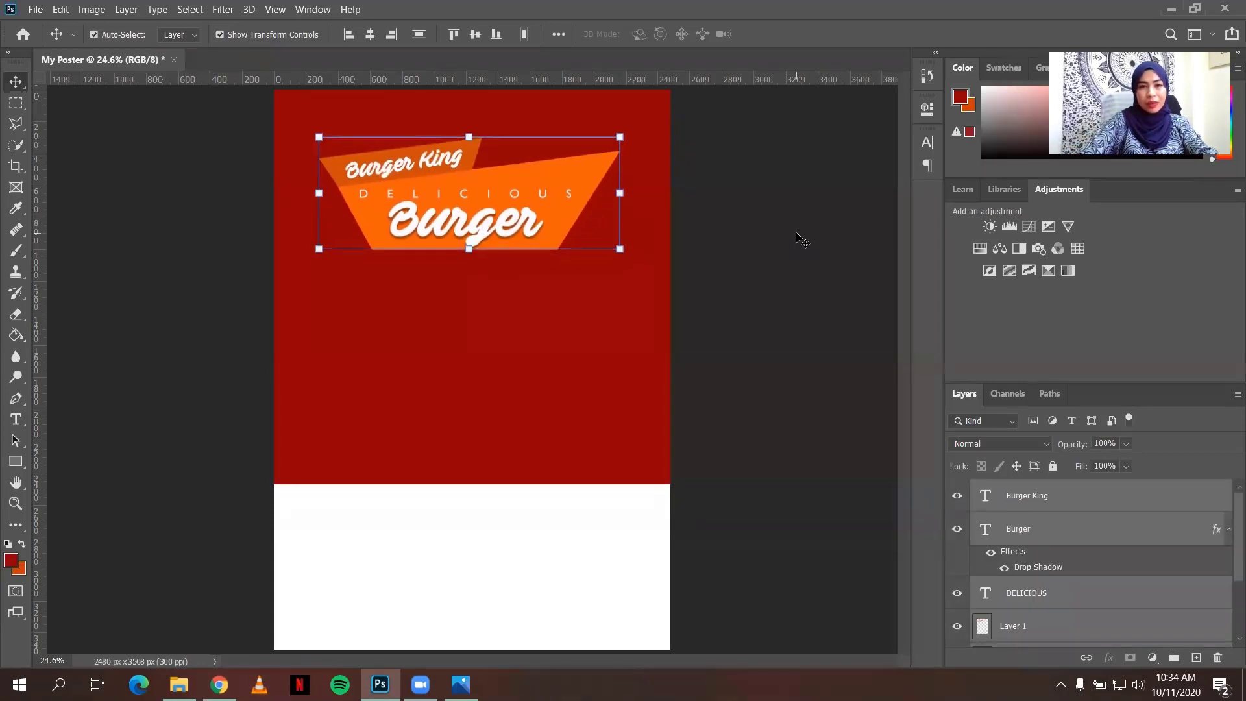
pyautogui.hotkey('shift', 'Up')
pyautogui.hotkey('shift', 'Up')
pyautogui.click(219, 271)
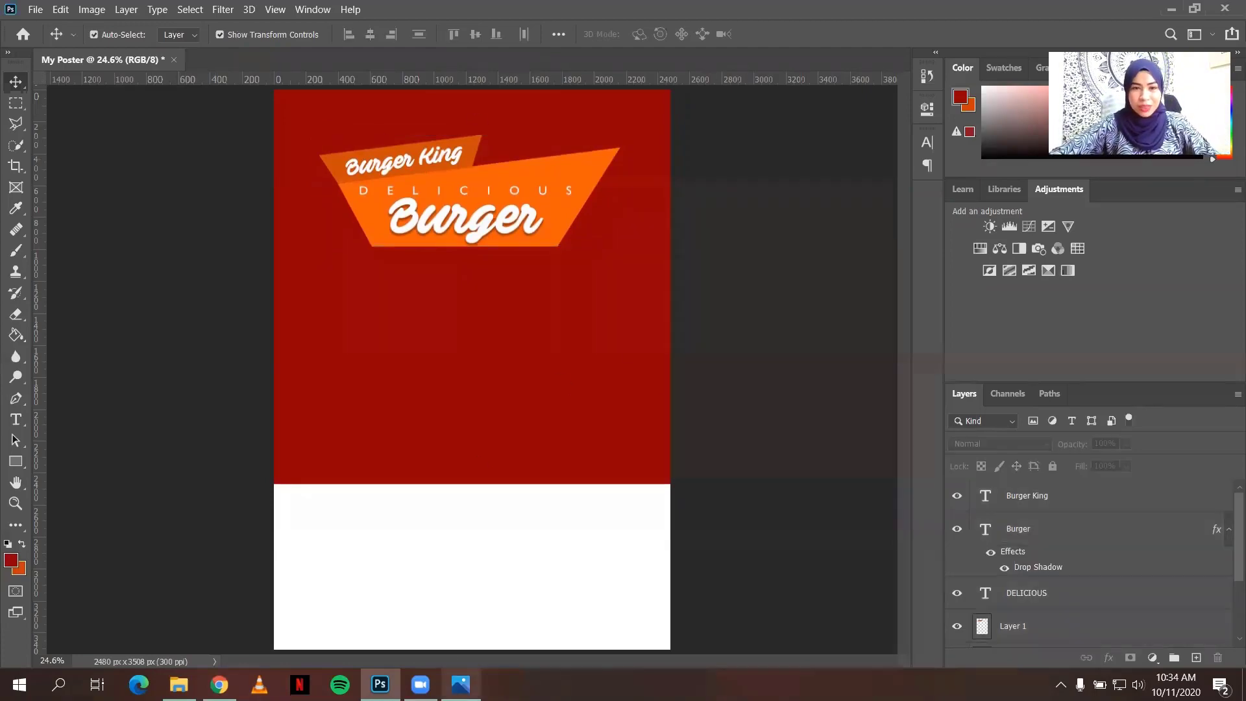
# - Switch to Photos and examine the Poster Example.jpg reference layout
pyautogui.click(460, 685)
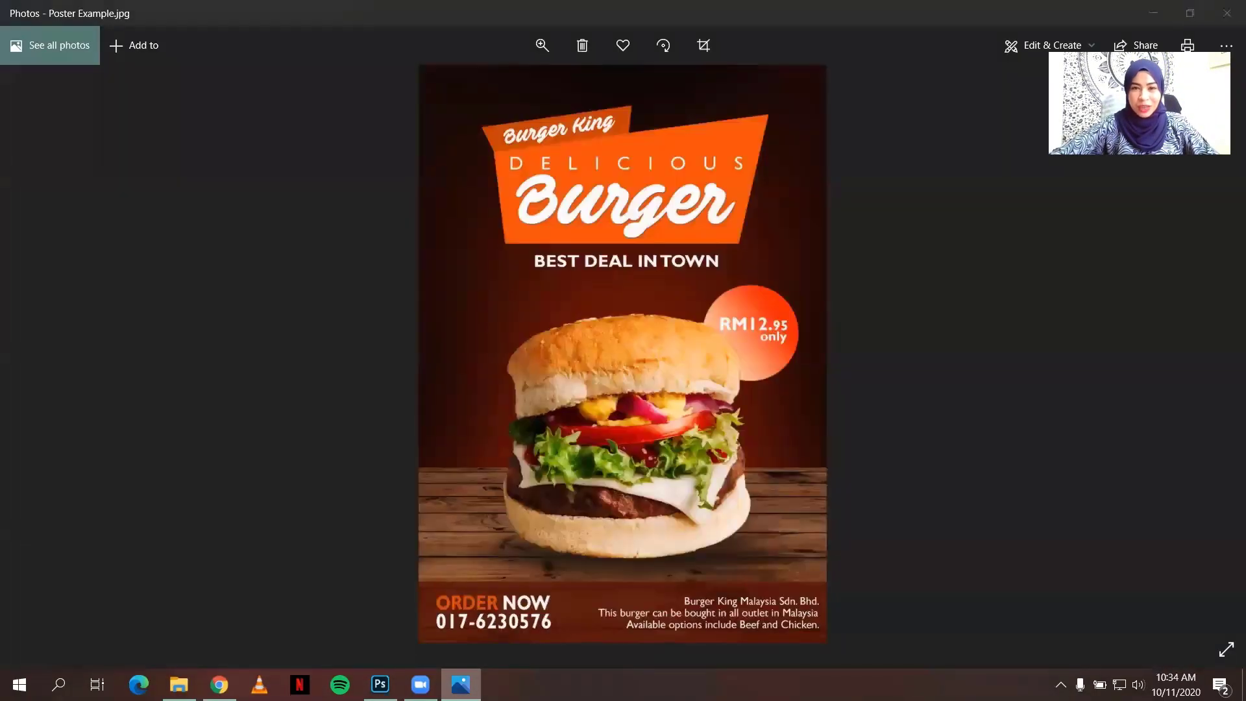
pyautogui.click(461, 684)
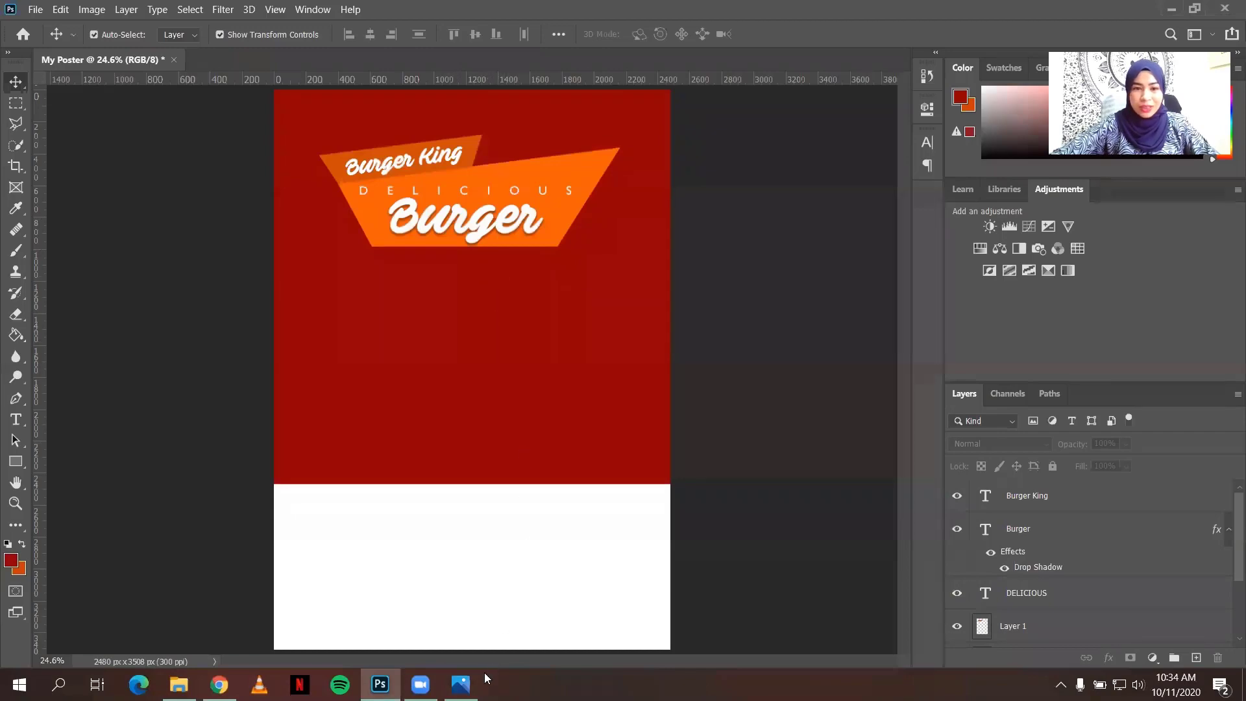
pyautogui.click(460, 684)
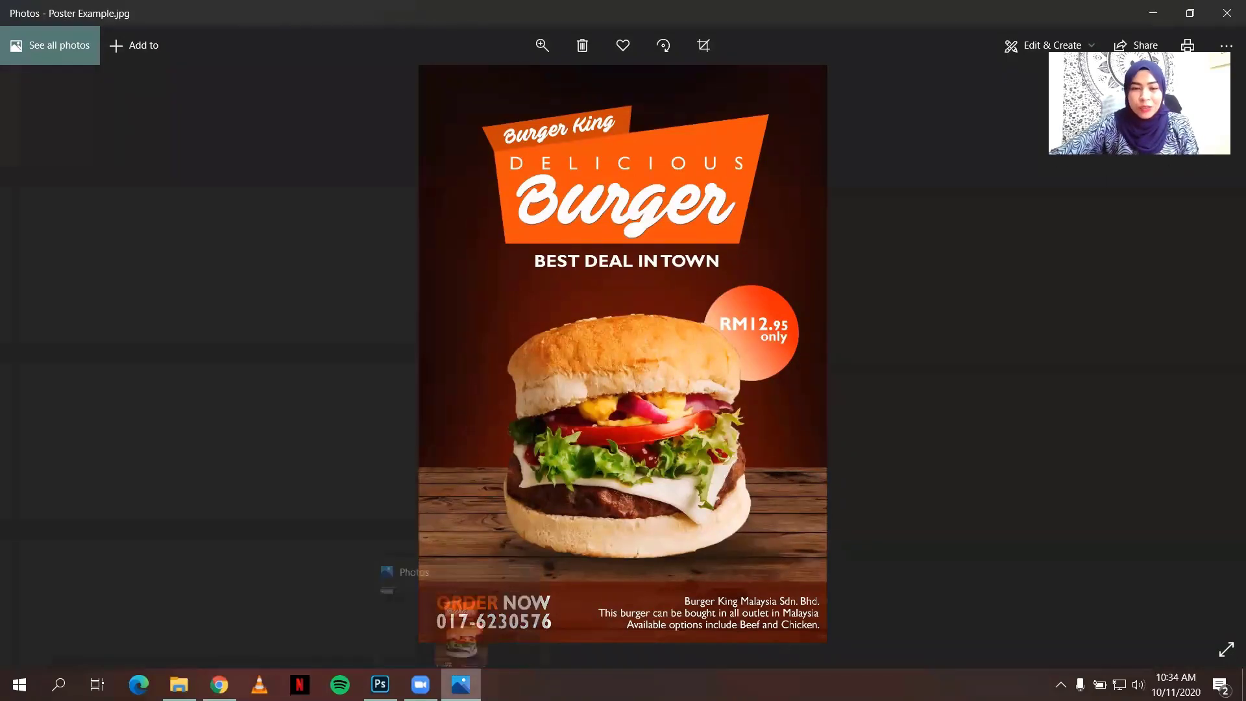
pyautogui.click(461, 685)
# - Place the wood image from the Poster folder over the poster's lower white area, commit it, and hide the transform controls
pyautogui.click(178, 685)
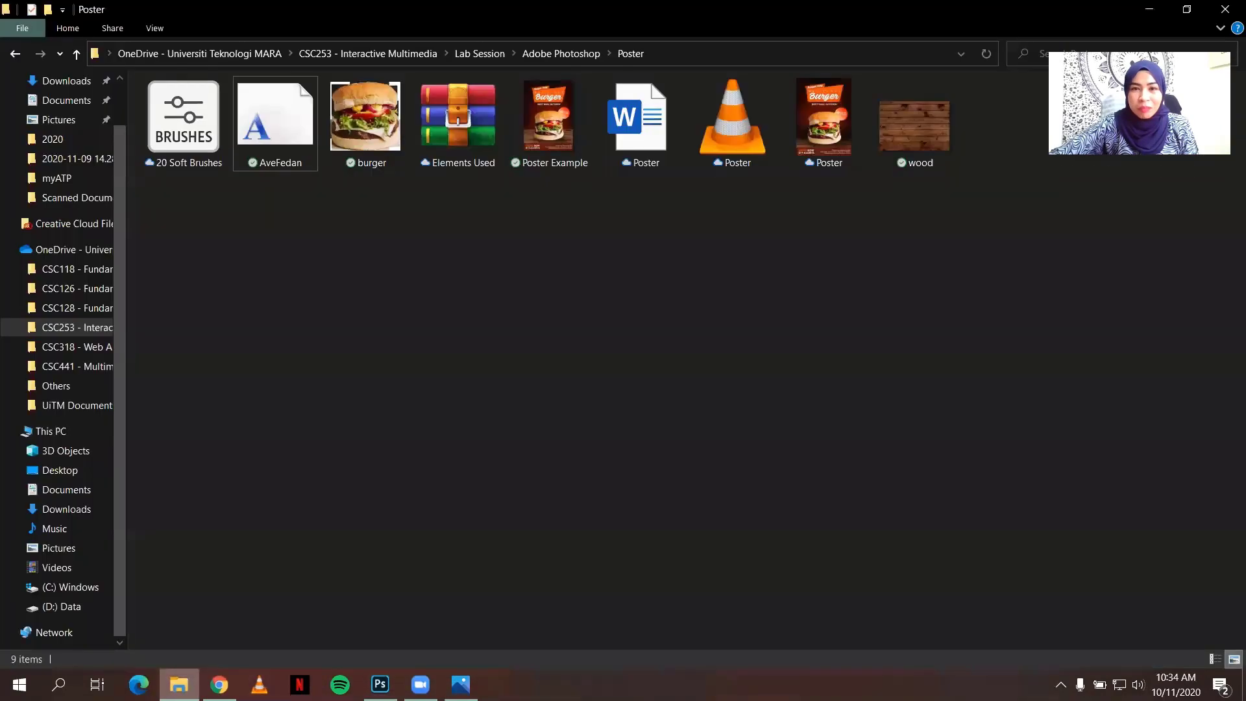
pyautogui.click(913, 128)
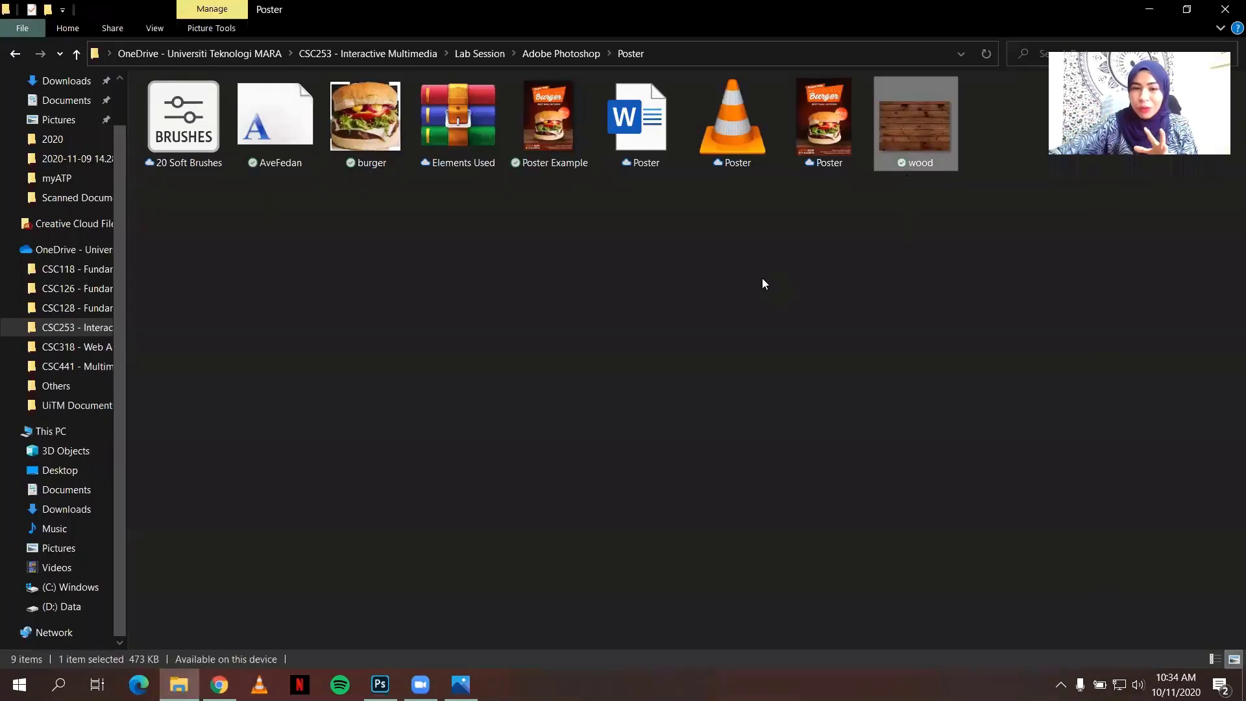
pyautogui.moveTo(793, 271); pyautogui.dragTo(475, 431)
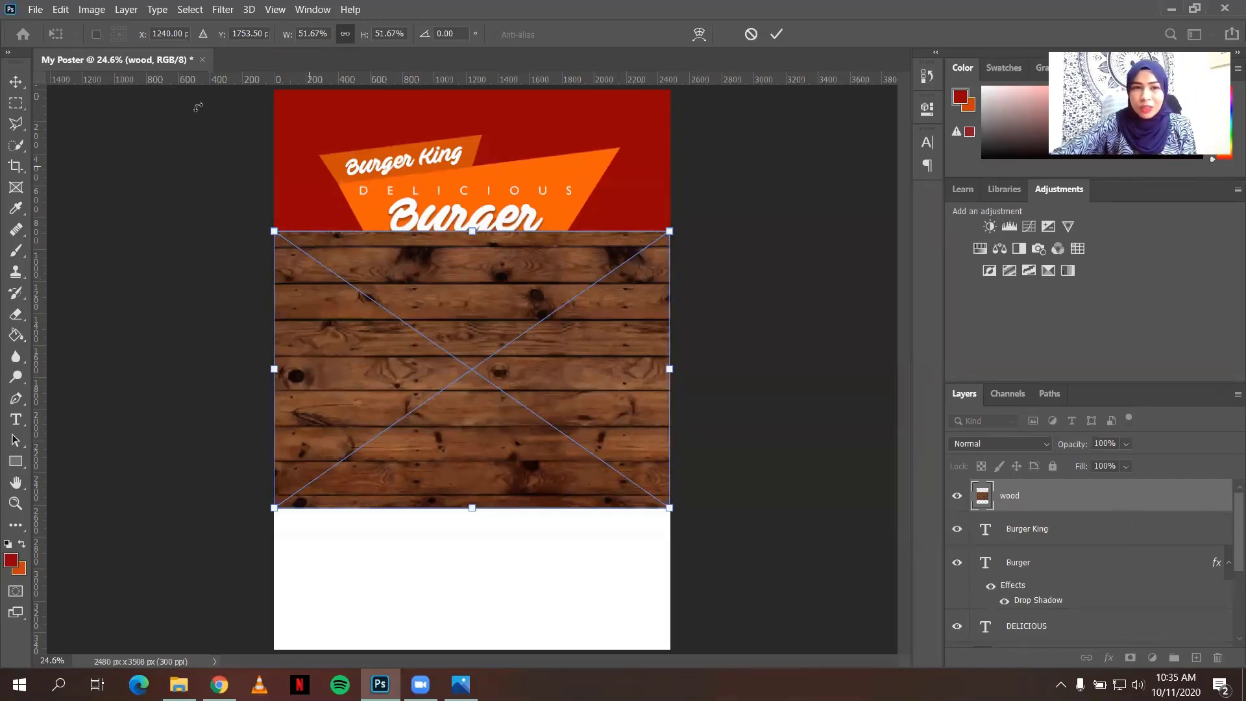
pyautogui.moveTo(455, 277); pyautogui.dragTo(455, 524)
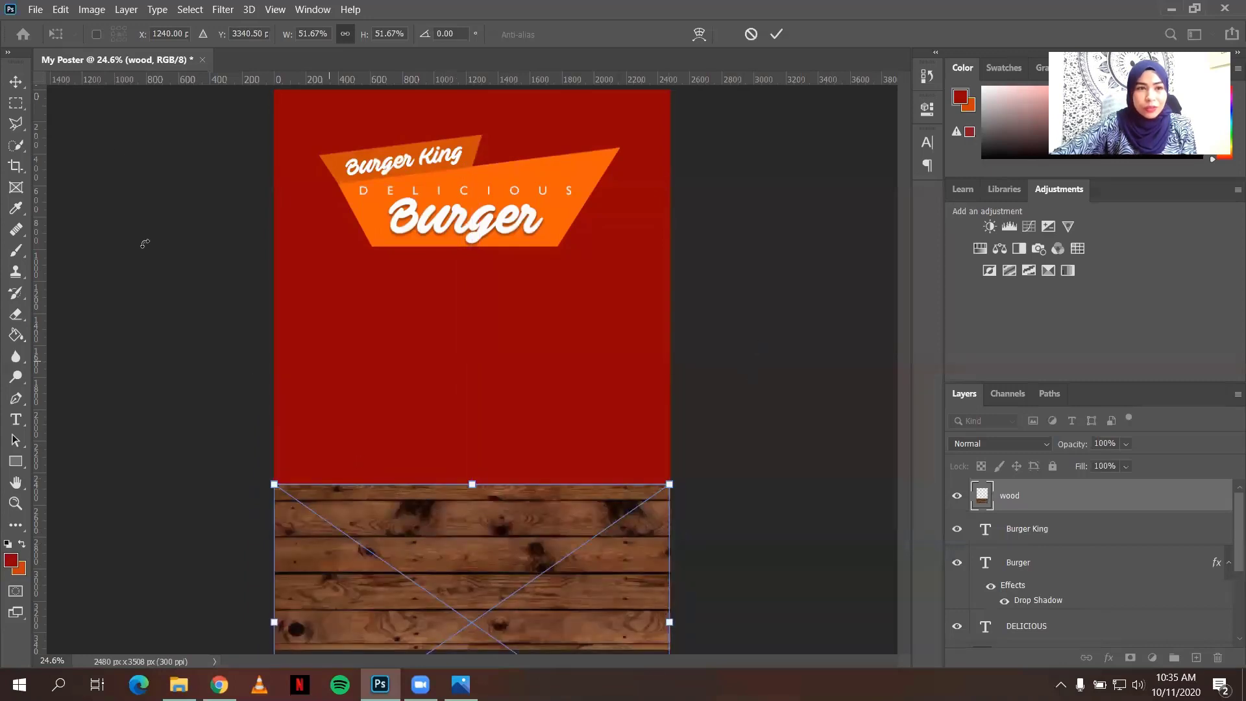
pyautogui.click(15, 81)
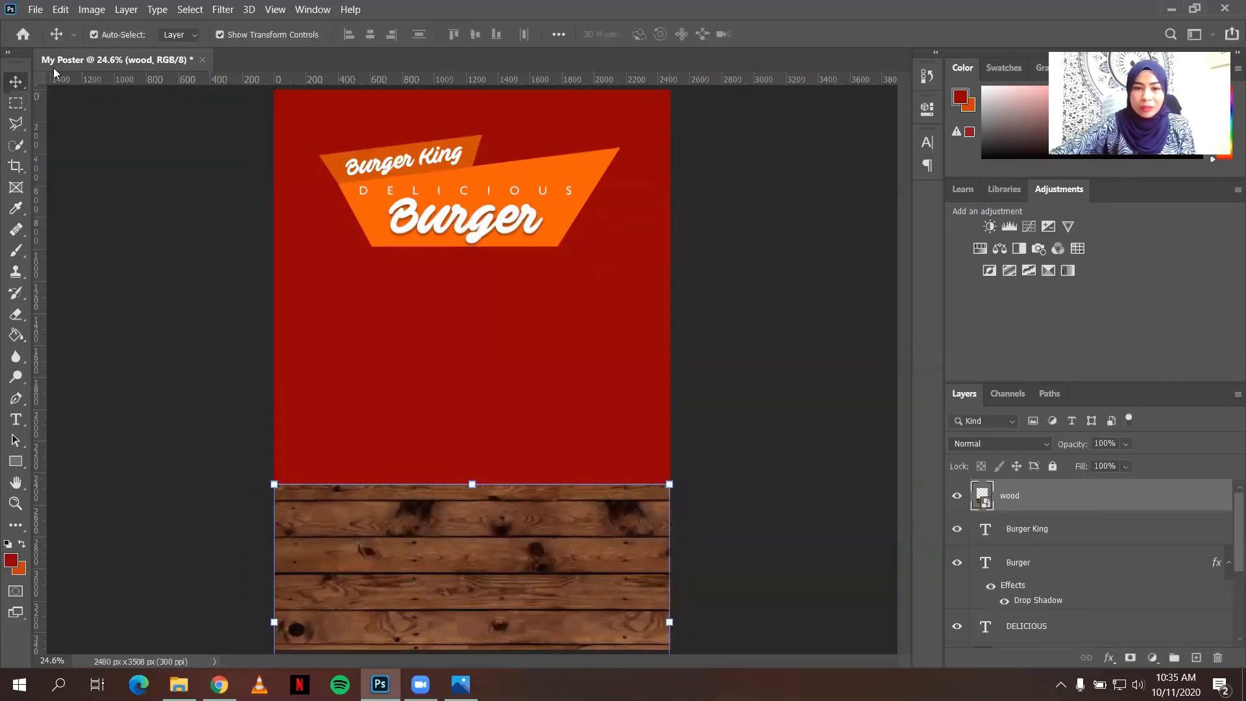
pyautogui.click(220, 34)
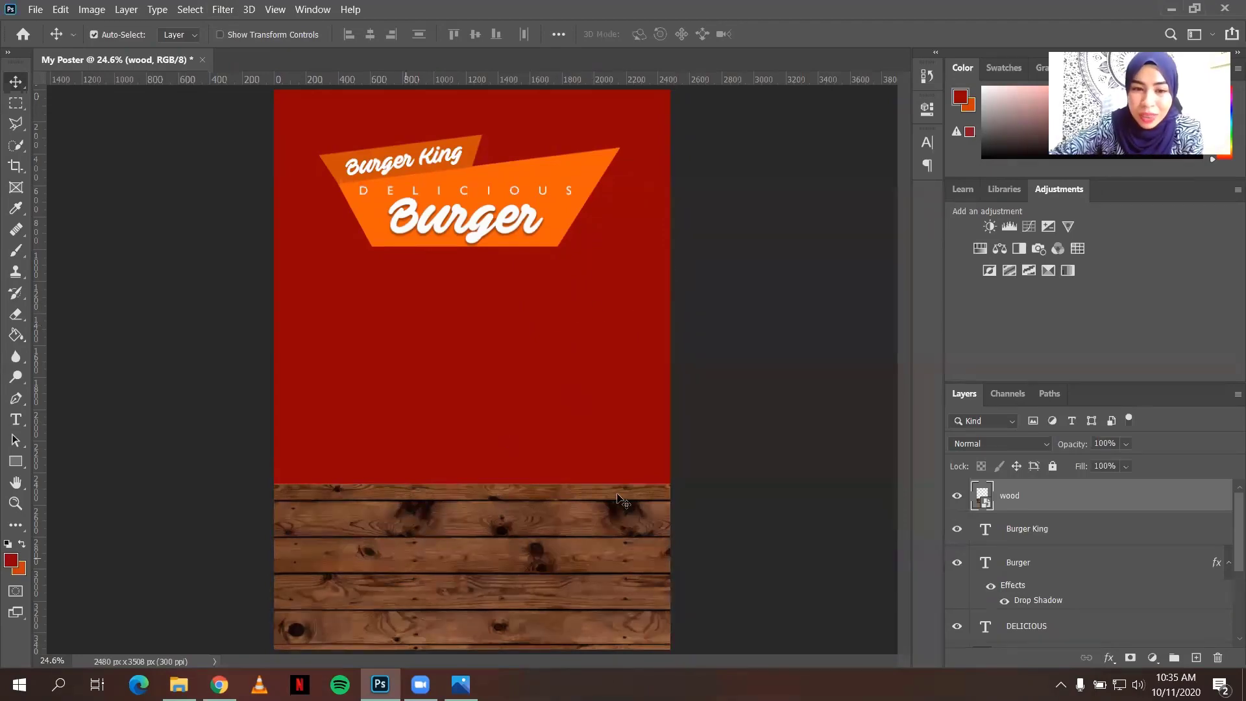
# - Switch to Photos and position the Poster Example.jpg window beside the poster to compare the two layouts
pyautogui.click(461, 684)
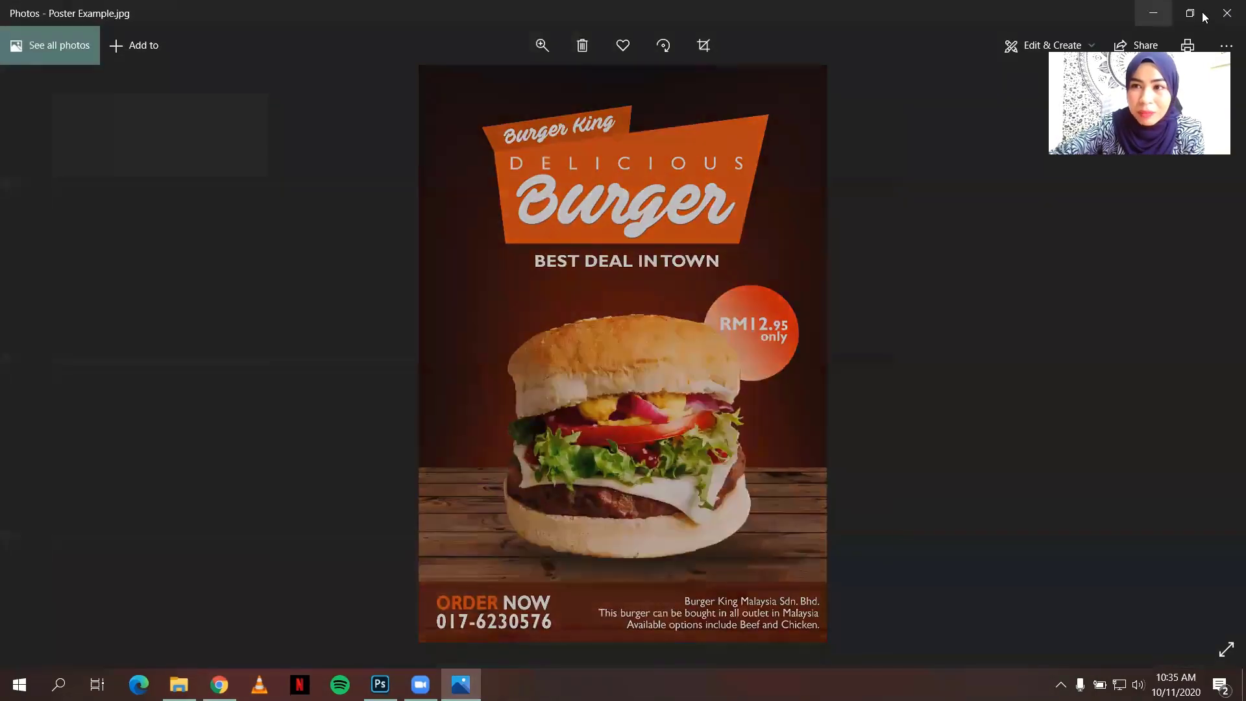
pyautogui.click(1190, 13)
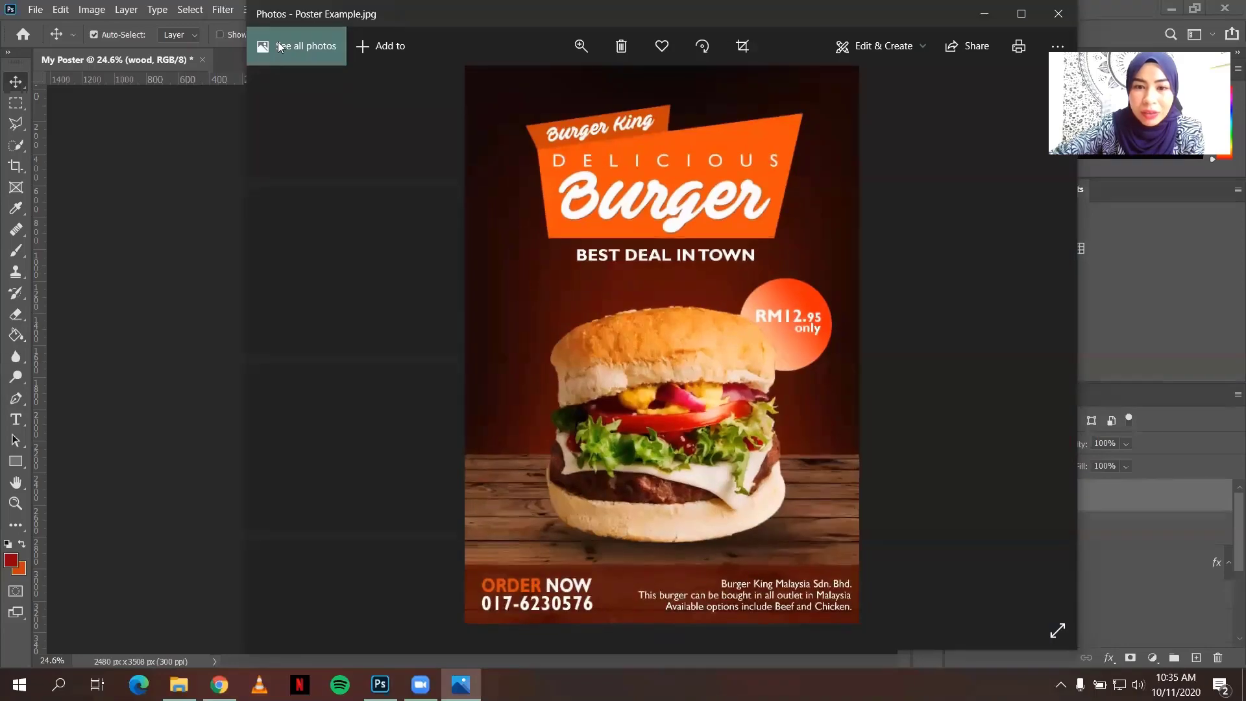
pyautogui.moveTo(285, 14); pyautogui.dragTo(669, 14)
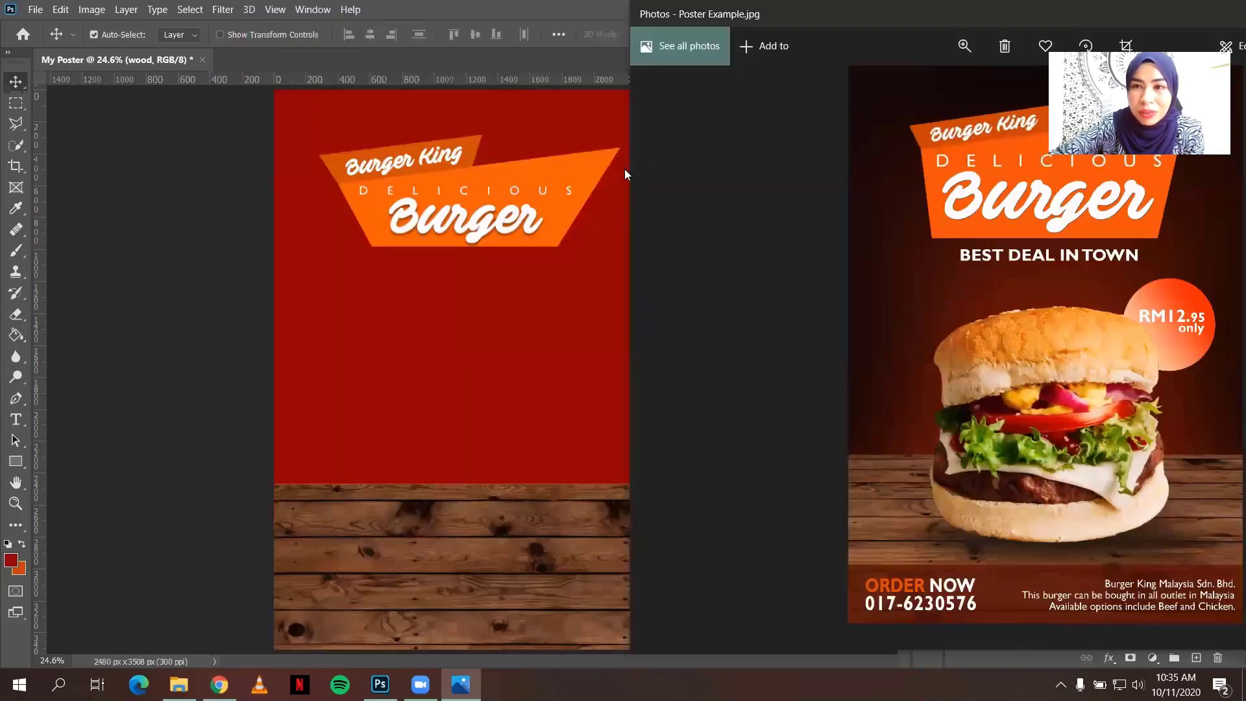
pyautogui.moveTo(793, 19); pyautogui.dragTo(850, 18)
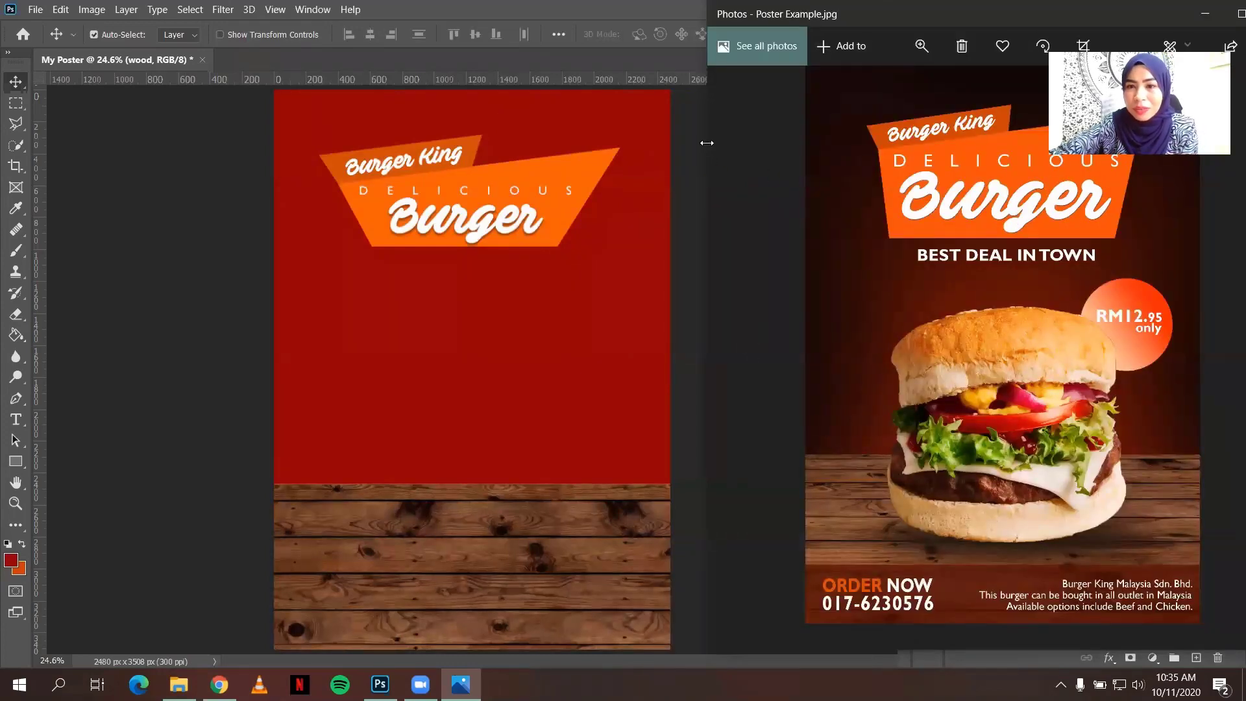
pyautogui.moveTo(707, 143); pyautogui.dragTo(814, 143)
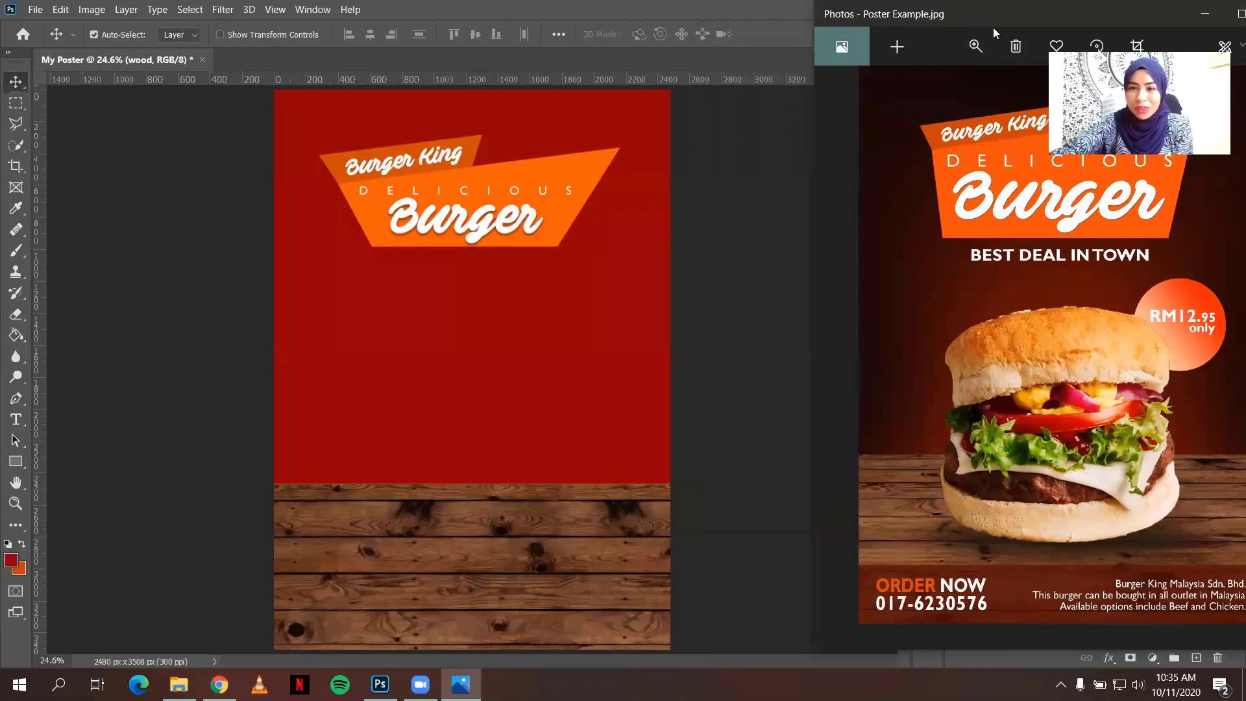
pyautogui.moveTo(993, 27); pyautogui.dragTo(890, 39)
pyautogui.hotkey('alt', 'Tab')
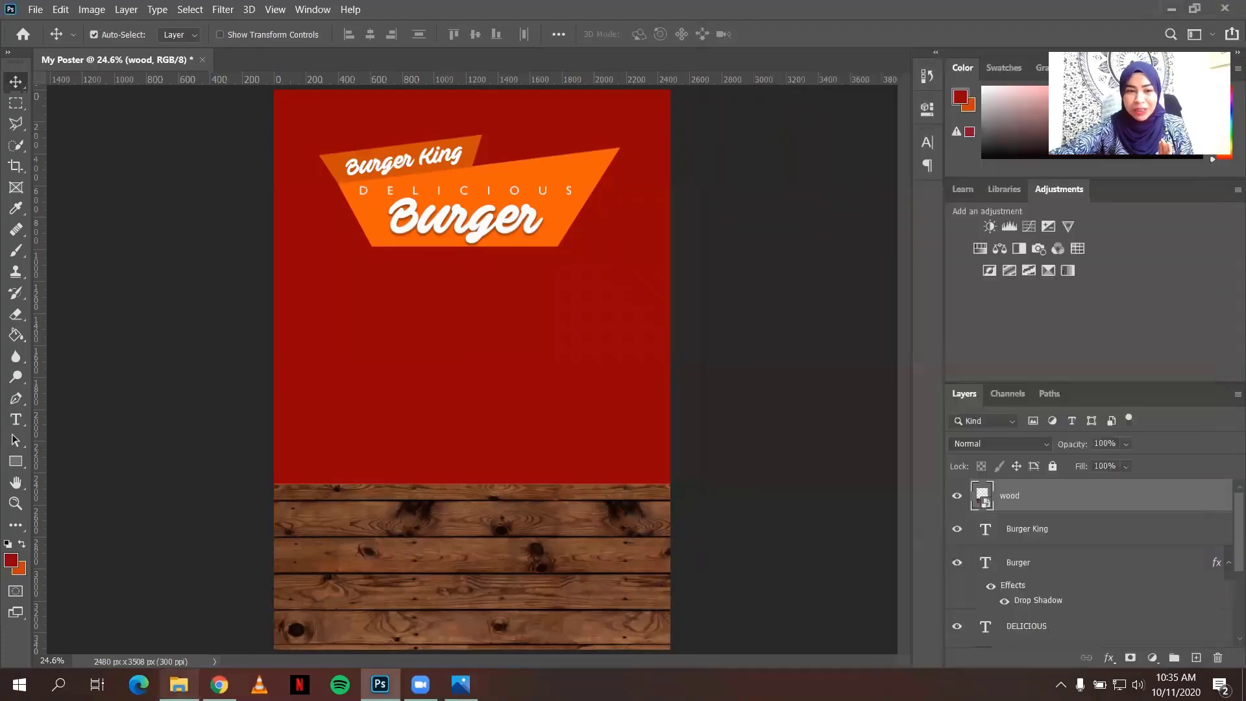
pyautogui.hotkey('alt', 'Tab')
pyautogui.moveTo(375, 128); pyautogui.dragTo(455, 469)
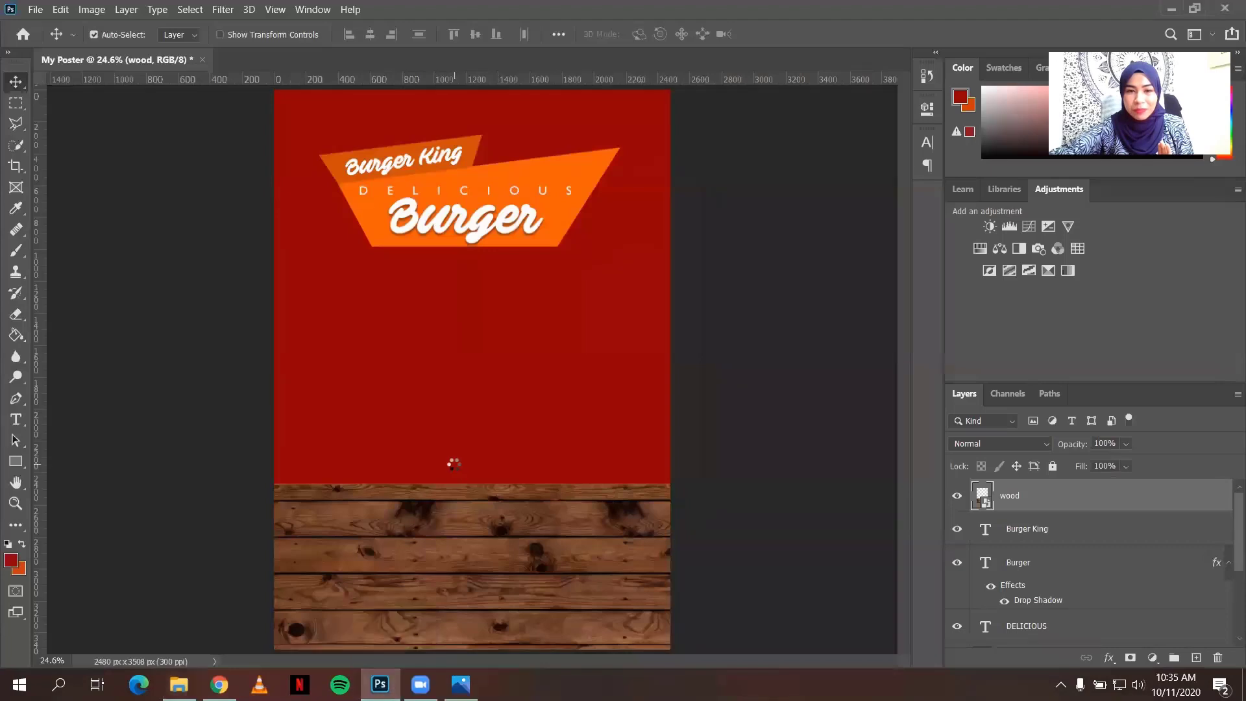
pyautogui.moveTo(491, 383); pyautogui.dragTo(489, 424)
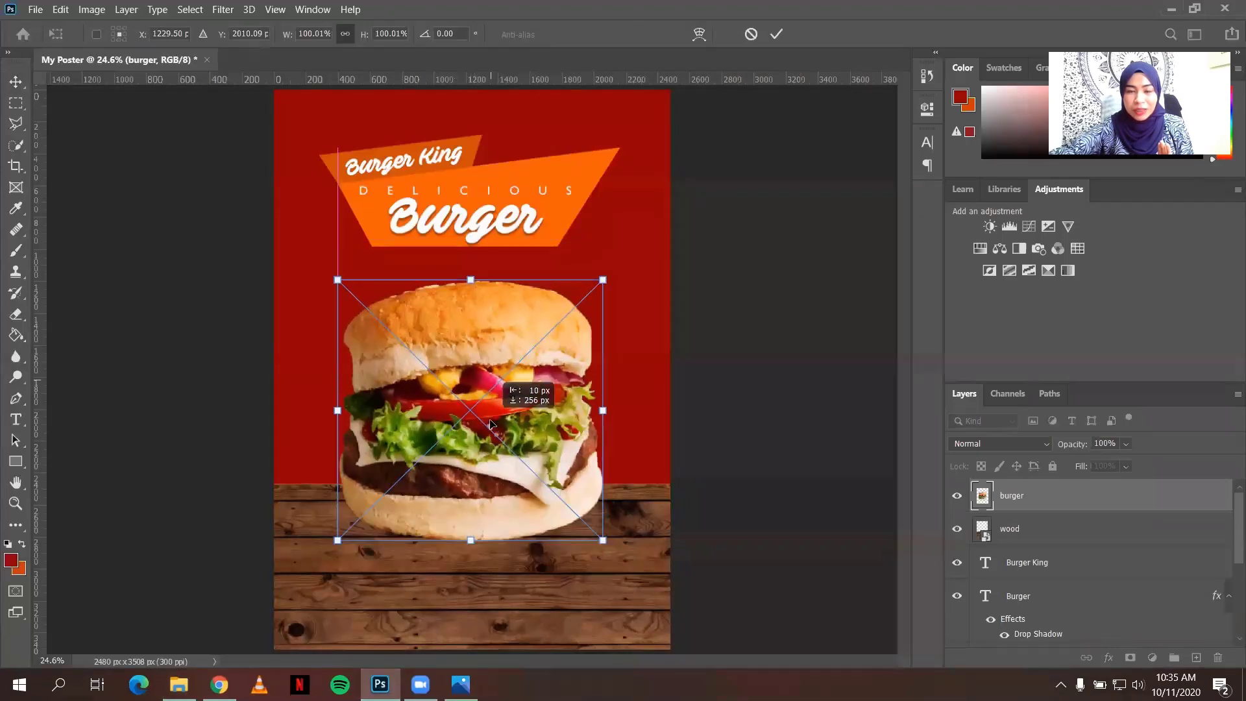
pyautogui.press('Return')
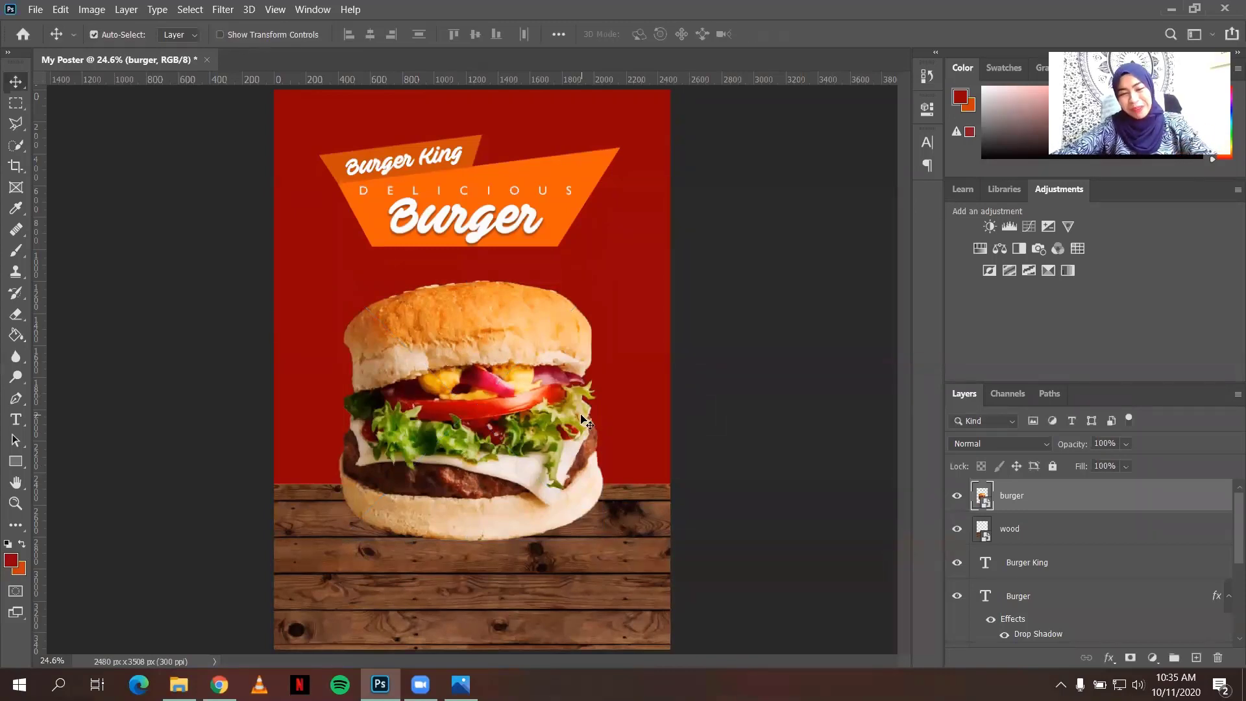
pyautogui.press('Delete')
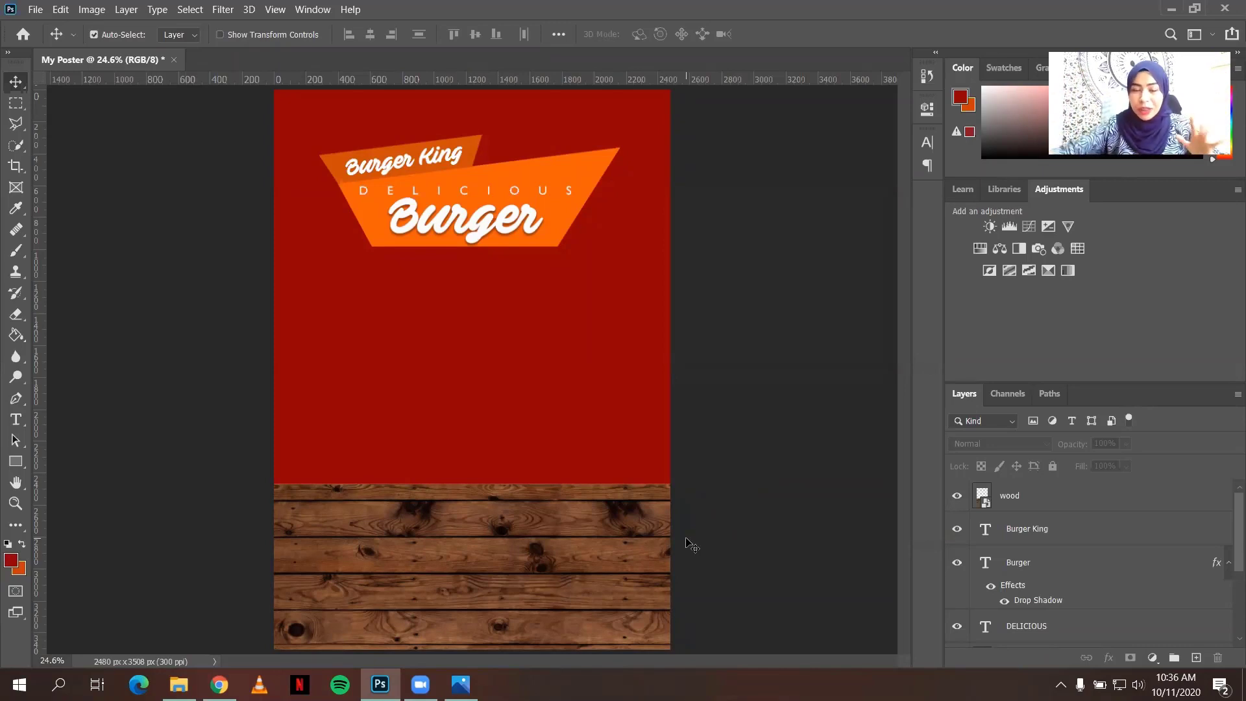
# - Show the transform controls on the wood layer and check its perspective against Poster Example.jpg in Photos
pyautogui.click(512, 574)
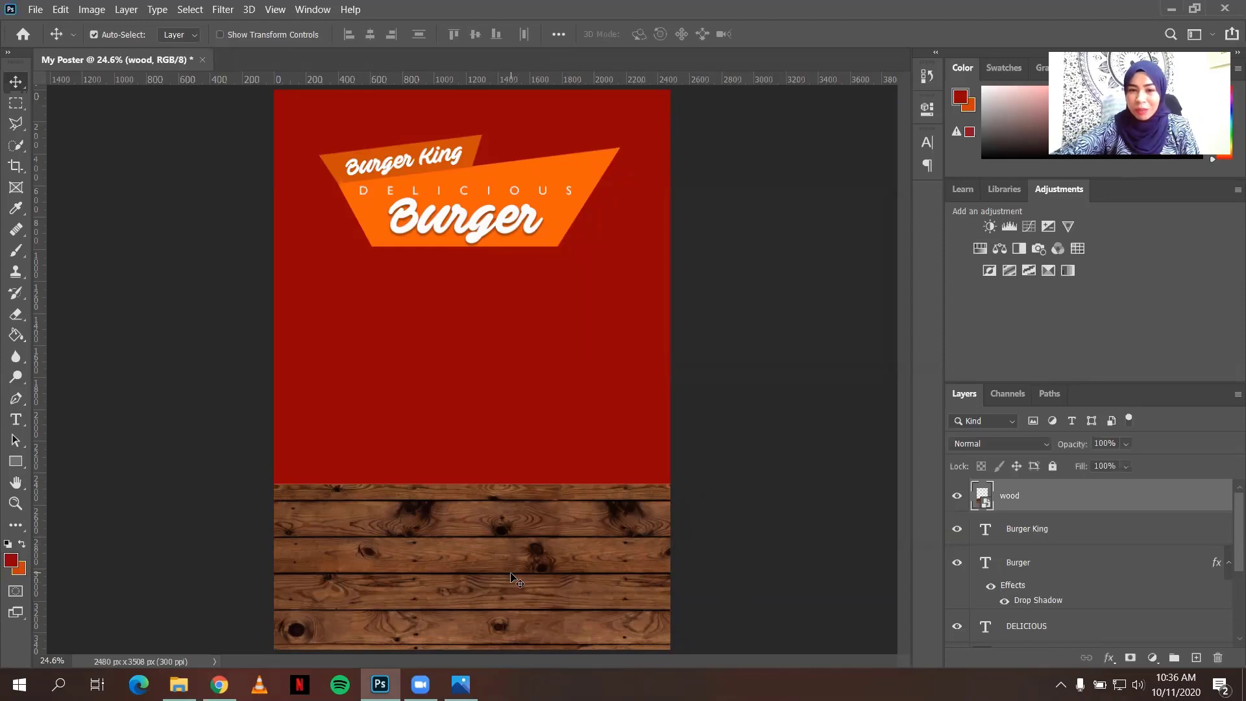
pyautogui.click(220, 34)
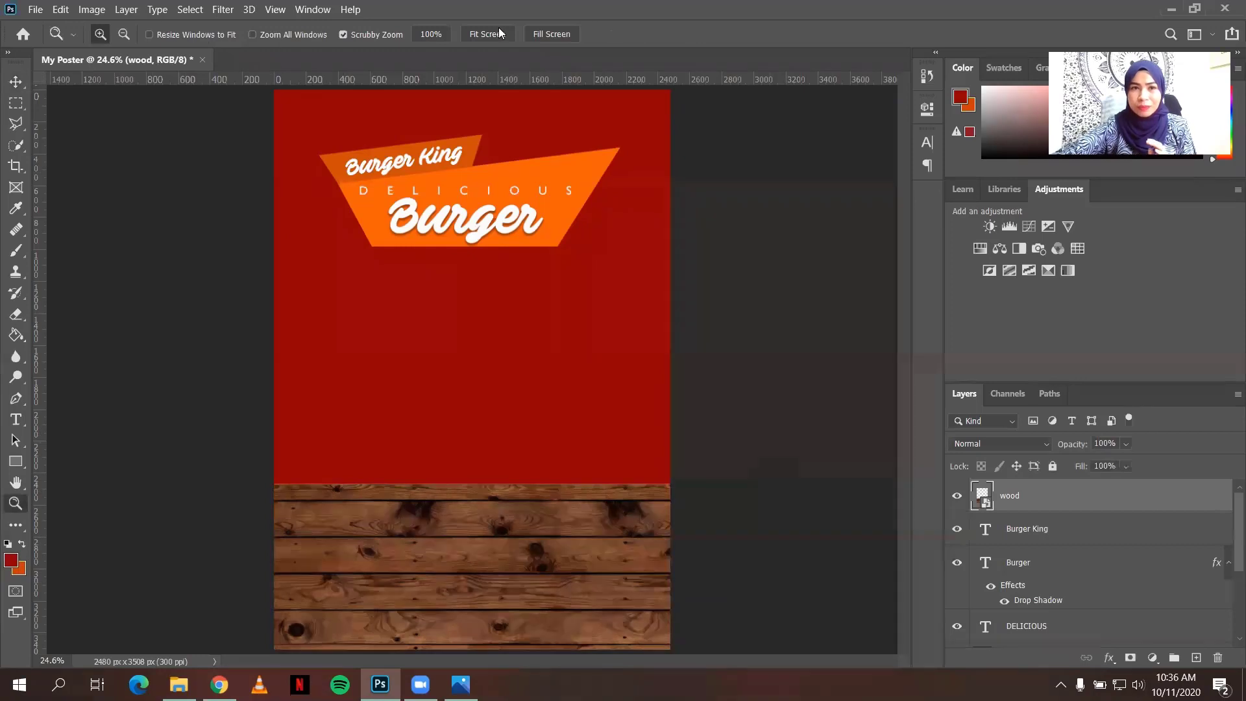
pyautogui.keyDown('alt'); pyautogui.click(692, 316); pyautogui.keyUp('alt')
pyautogui.click(17, 82)
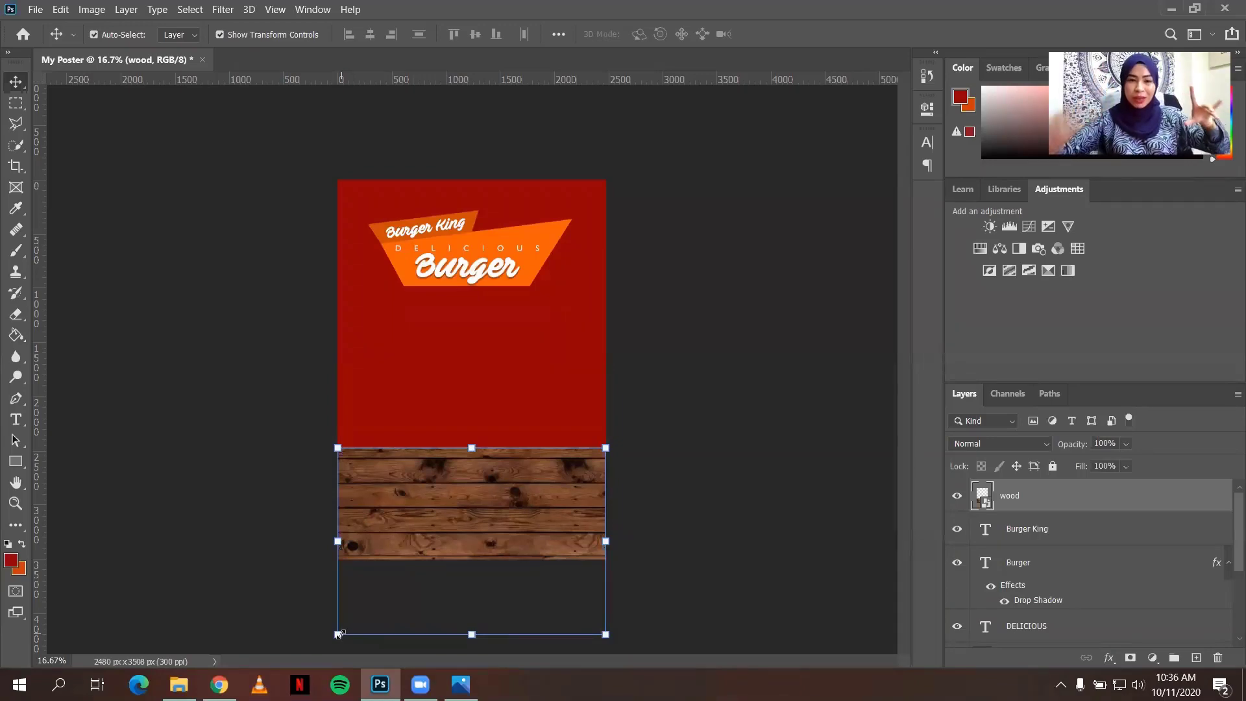
pyautogui.click(461, 684)
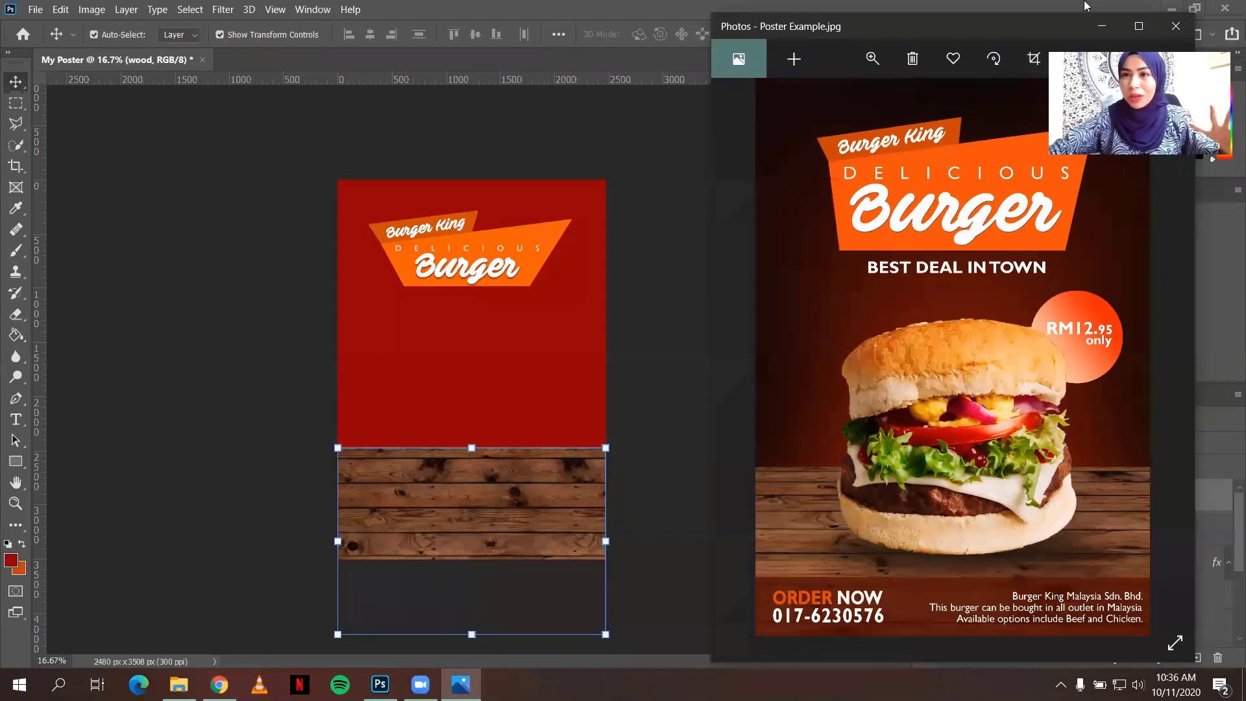
pyautogui.click(1101, 26)
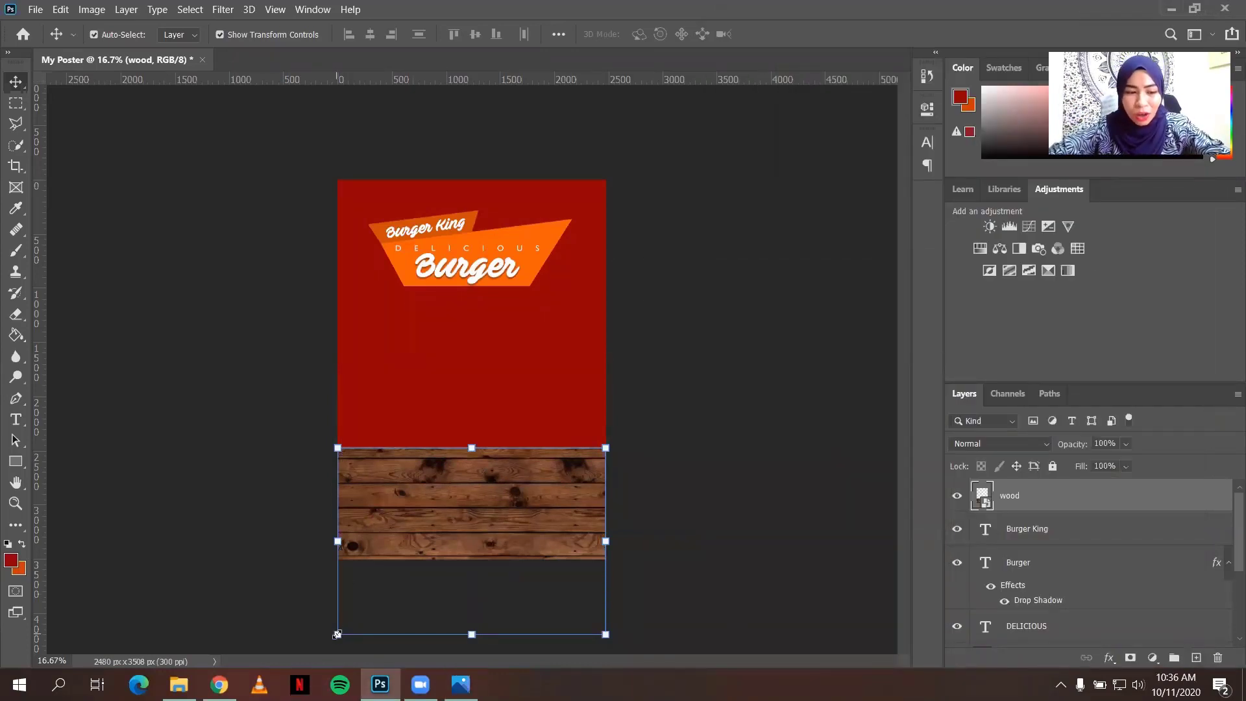
# - Distort the wood layer into perspective by pulling both bottom corners outward and up to just below the poster's lower edge, and commit
pyautogui.moveTo(336, 634); pyautogui.dragTo(229, 541)
pyautogui.hotkey('ctrl', 'z')
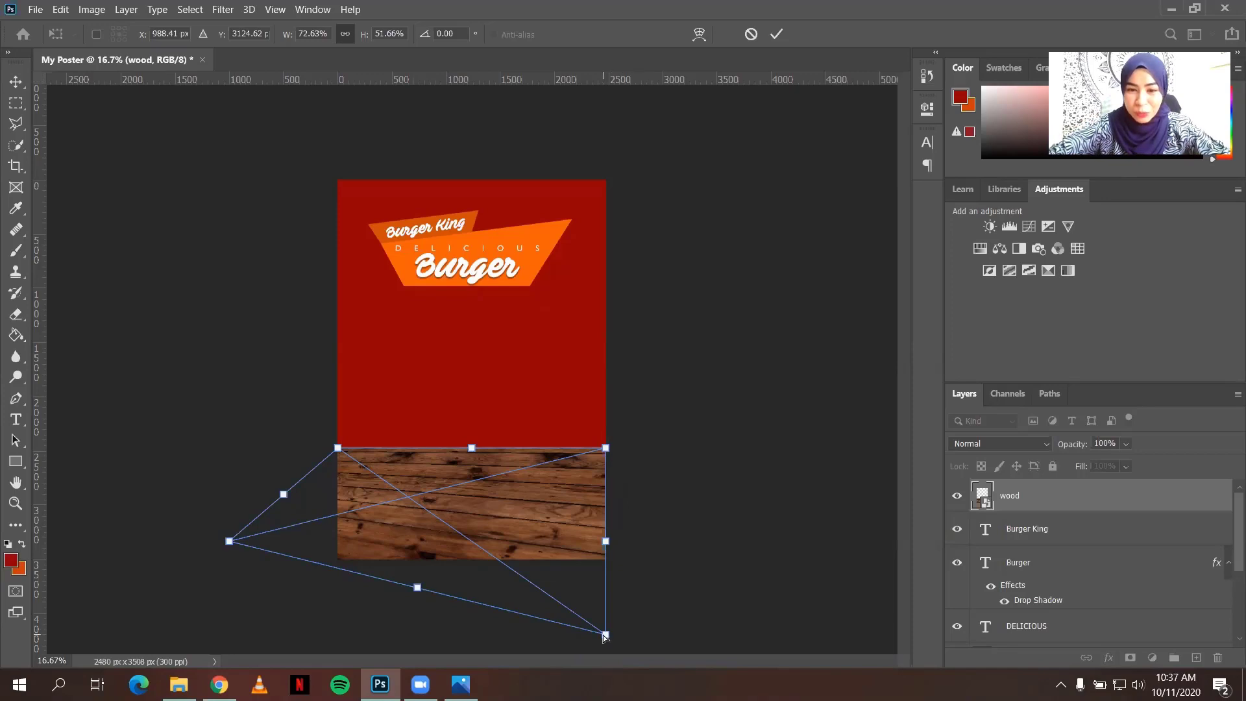
pyautogui.moveTo(606, 634); pyautogui.dragTo(738, 541)
pyautogui.moveTo(232, 540); pyautogui.dragTo(220, 566)
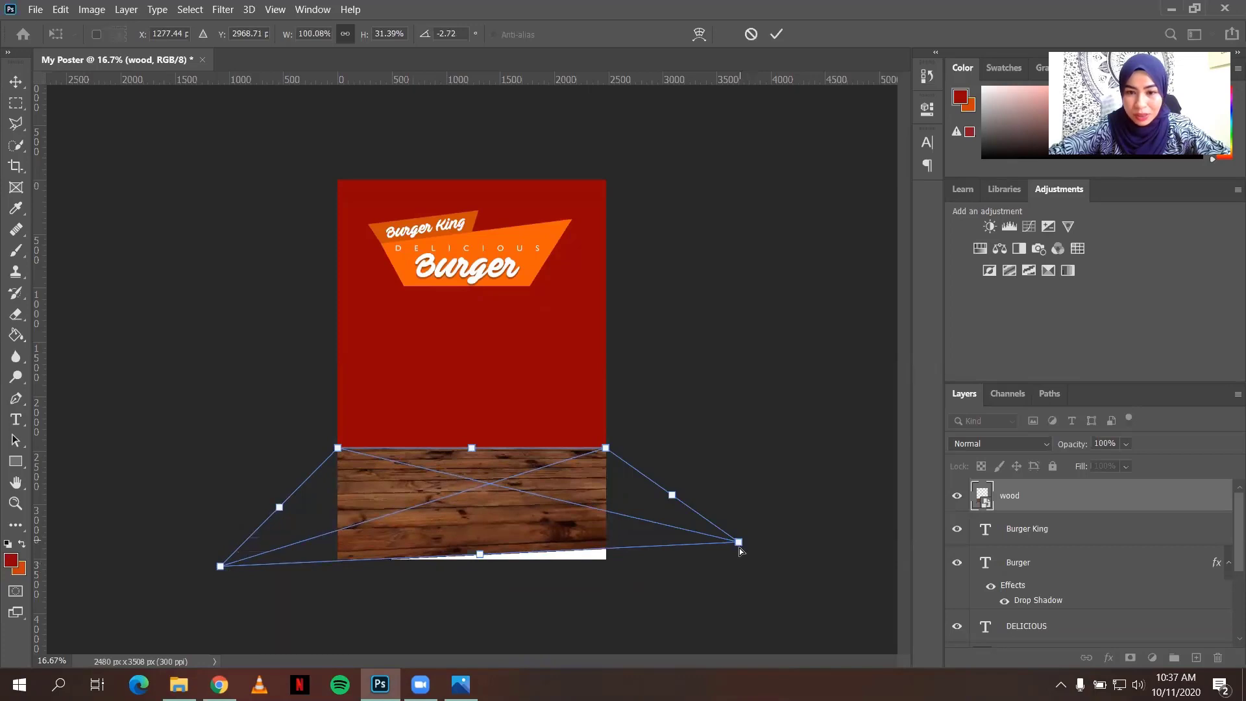
pyautogui.moveTo(738, 542); pyautogui.dragTo(745, 572)
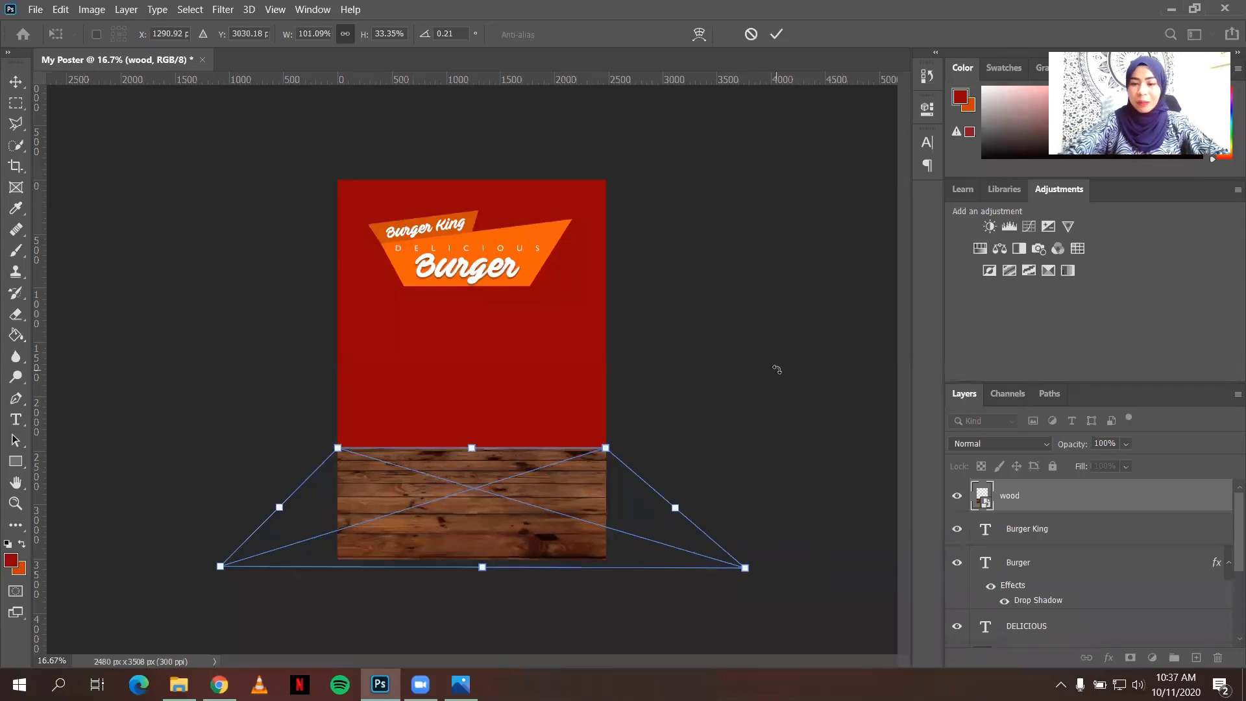
pyautogui.press('Return')
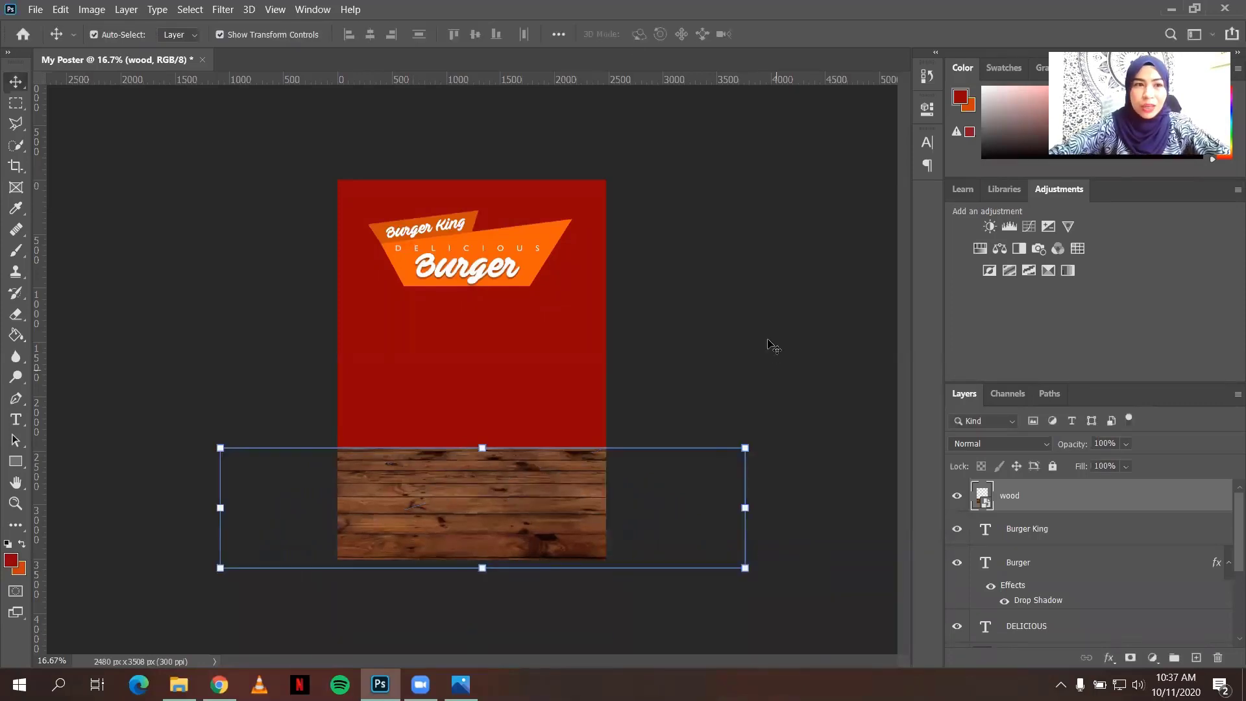
# - Place the burger image from the Poster folder on the poster and move it down so it rests on the wood
pyautogui.press('z')
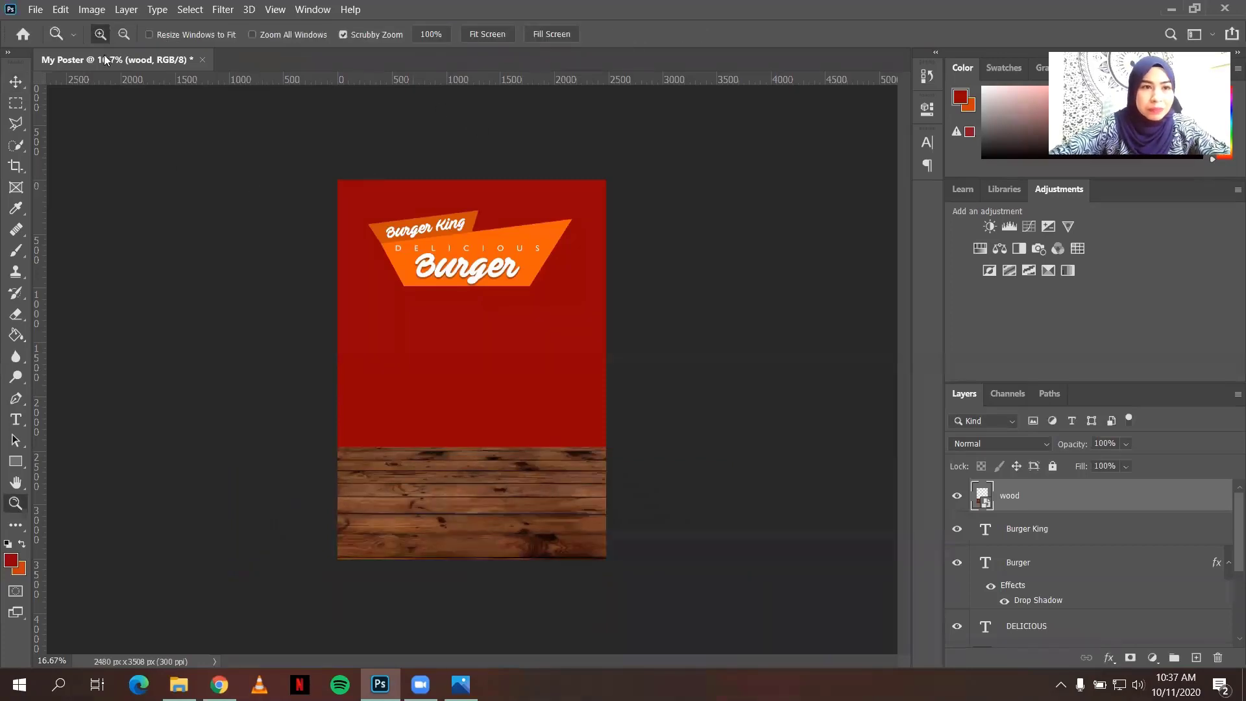
pyautogui.click(227, 310)
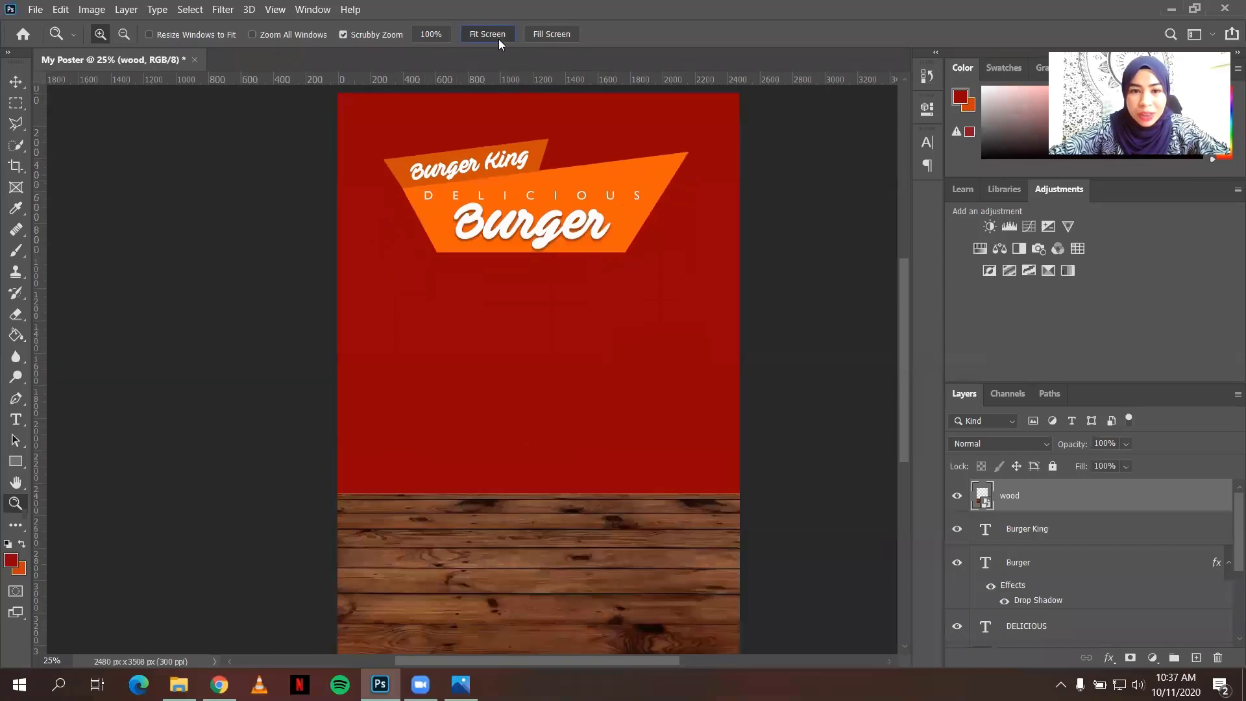
pyautogui.click(498, 38)
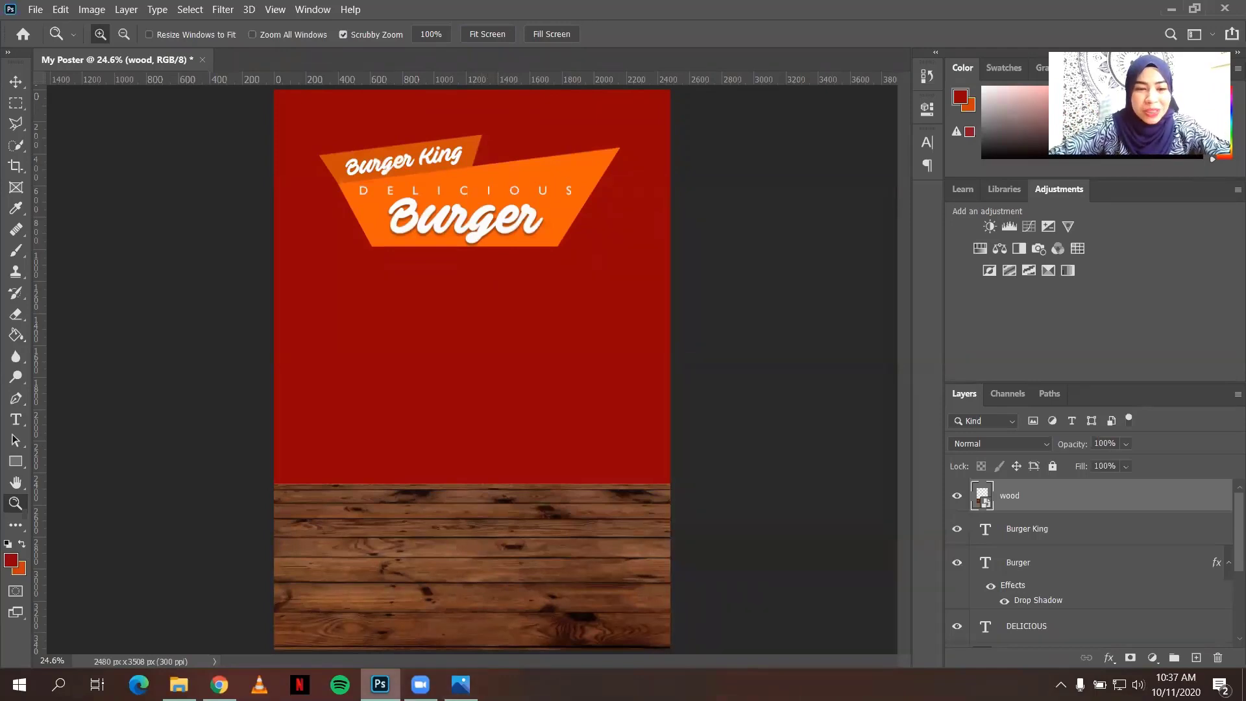
pyautogui.moveTo(179, 684)
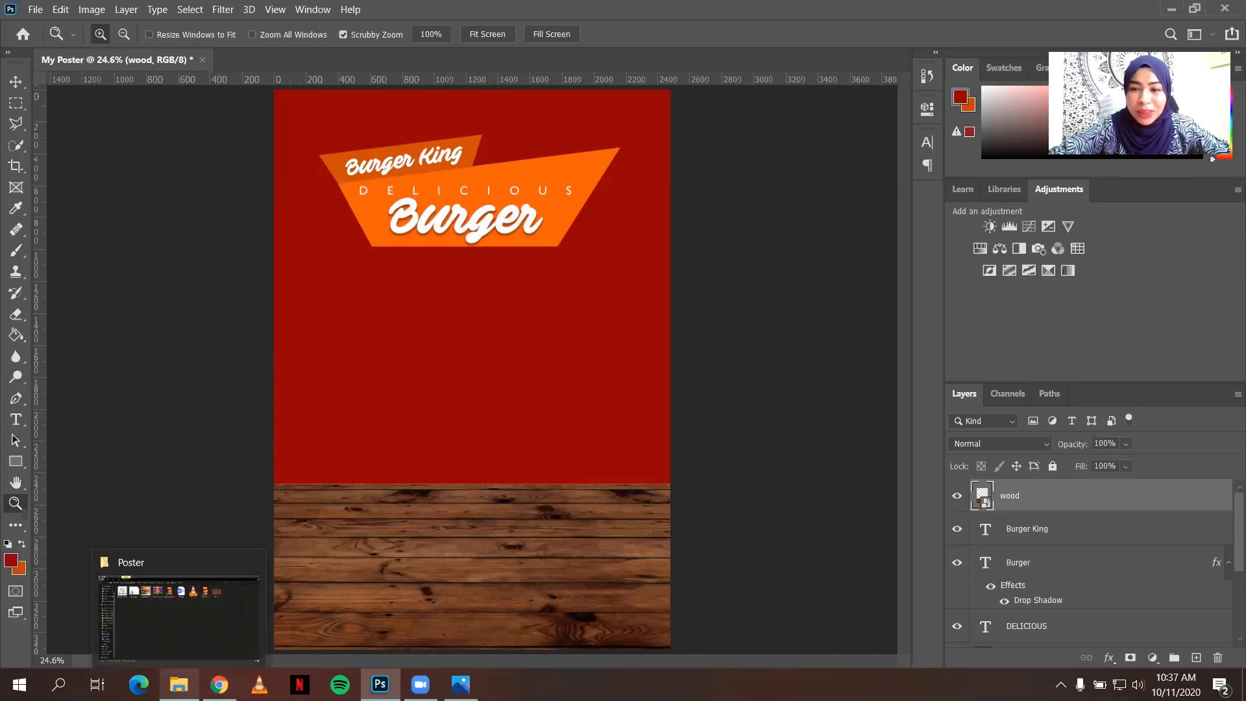
pyautogui.click(179, 616)
pyautogui.moveTo(379, 125); pyautogui.dragTo(454, 421)
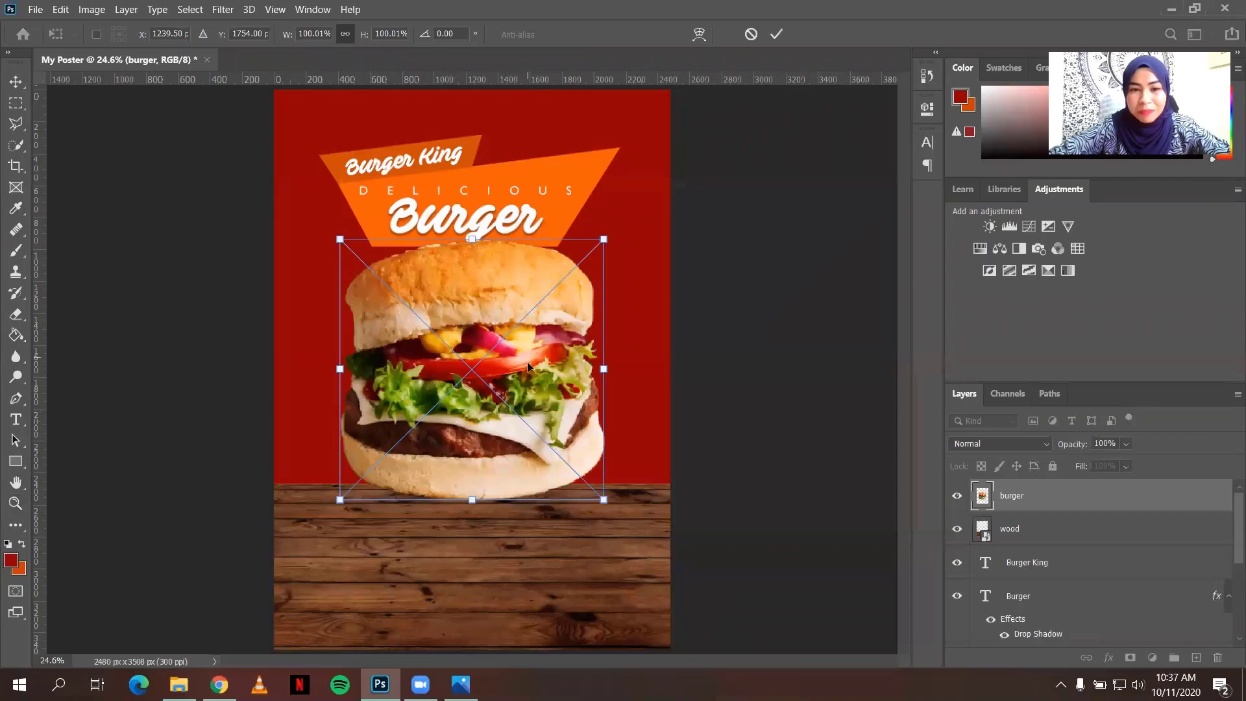
pyautogui.moveTo(528, 366); pyautogui.dragTo(534, 401)
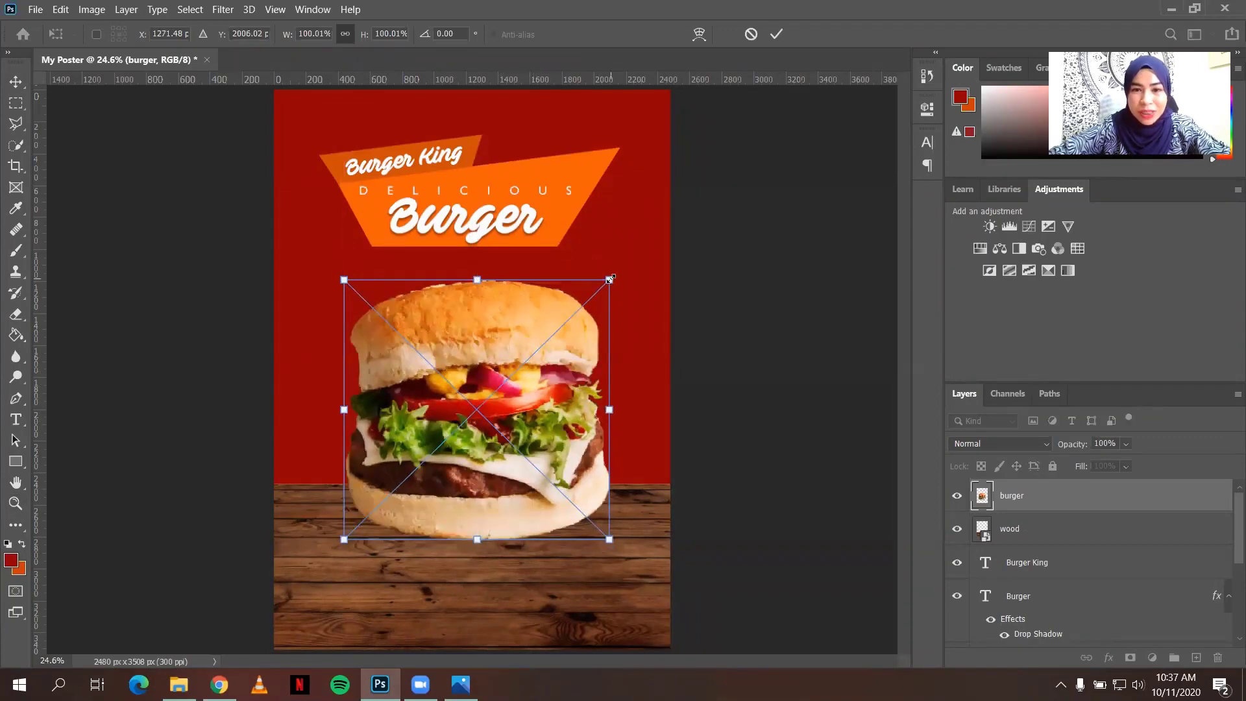
# - Scale the burger down slightly, commit it, and nudge it slightly down and right before deselecting
pyautogui.moveTo(611, 280); pyautogui.dragTo(597, 283)
pyautogui.press('Return')
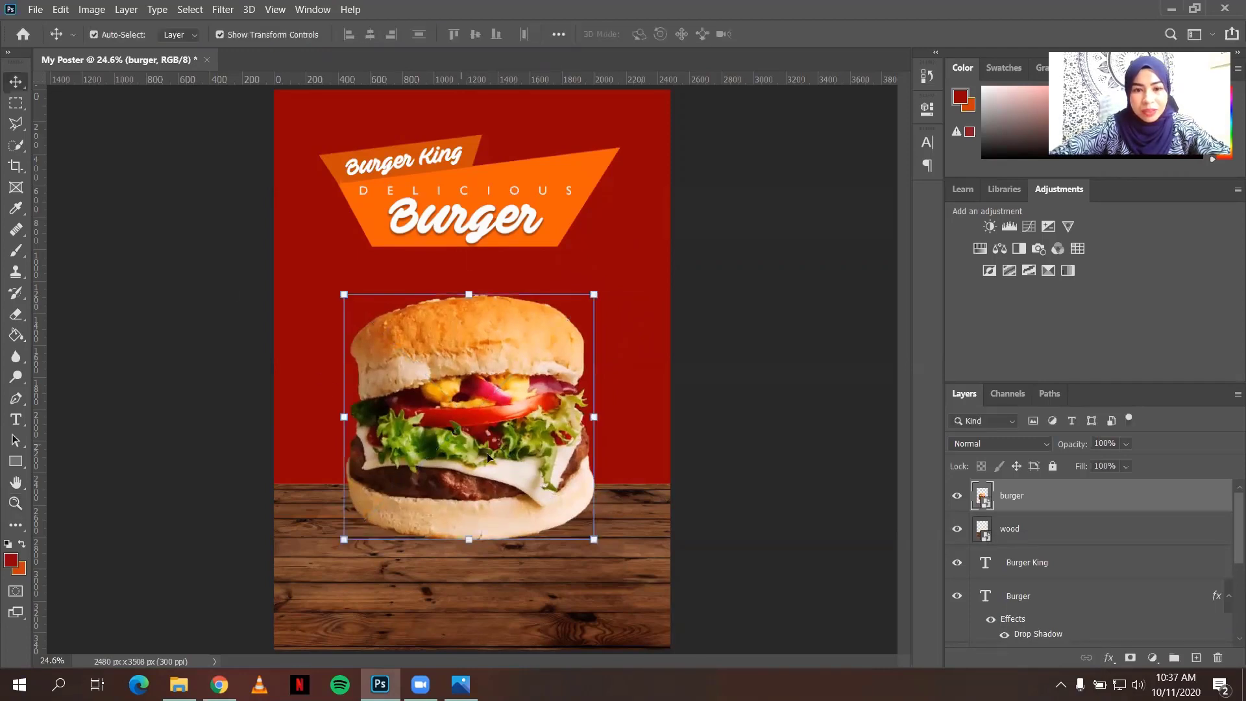
pyautogui.moveTo(486, 457); pyautogui.dragTo(490, 462)
pyautogui.click(785, 422)
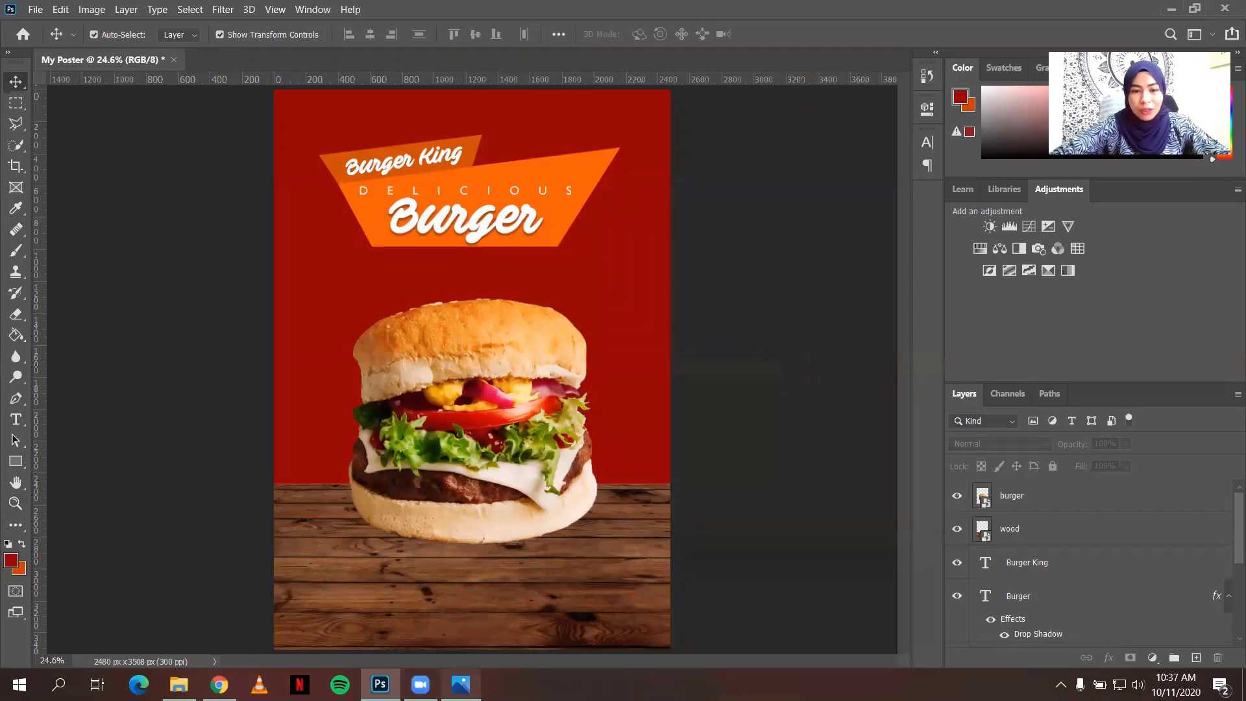
# - Switch to Photos to examine the text below the header in Poster Example.jpg, and return to Photoshop
pyautogui.click(460, 684)
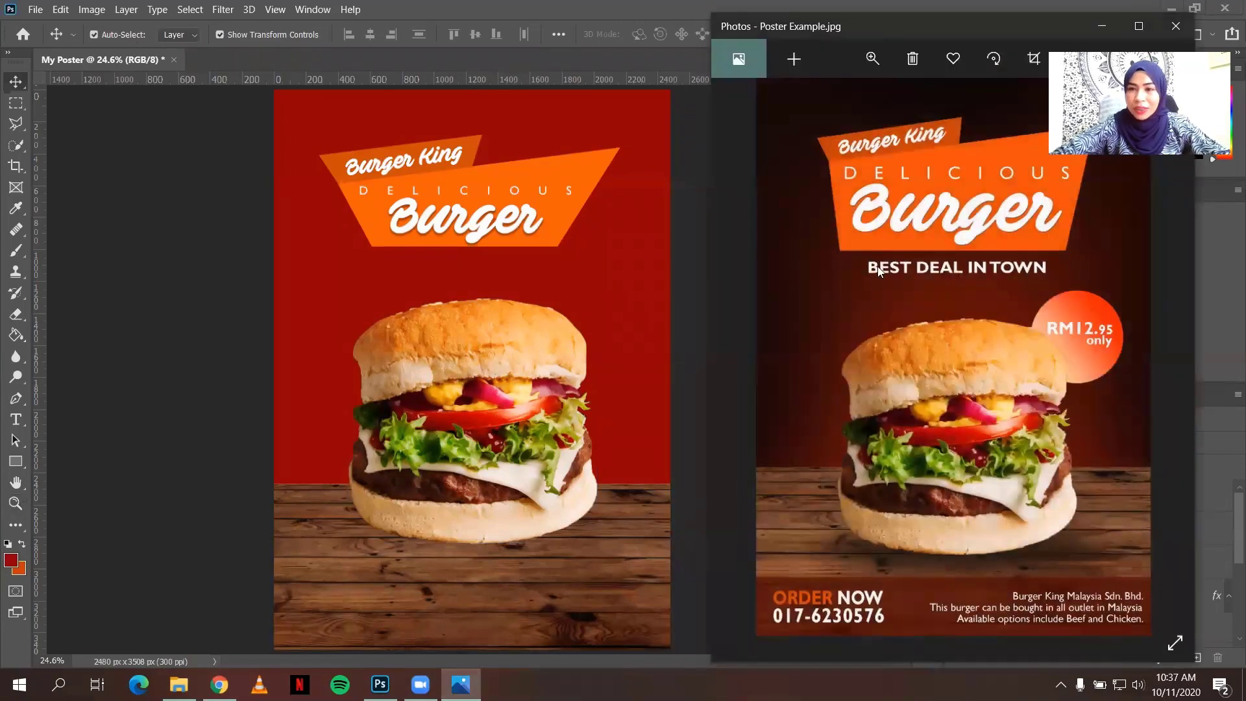
pyautogui.click(460, 684)
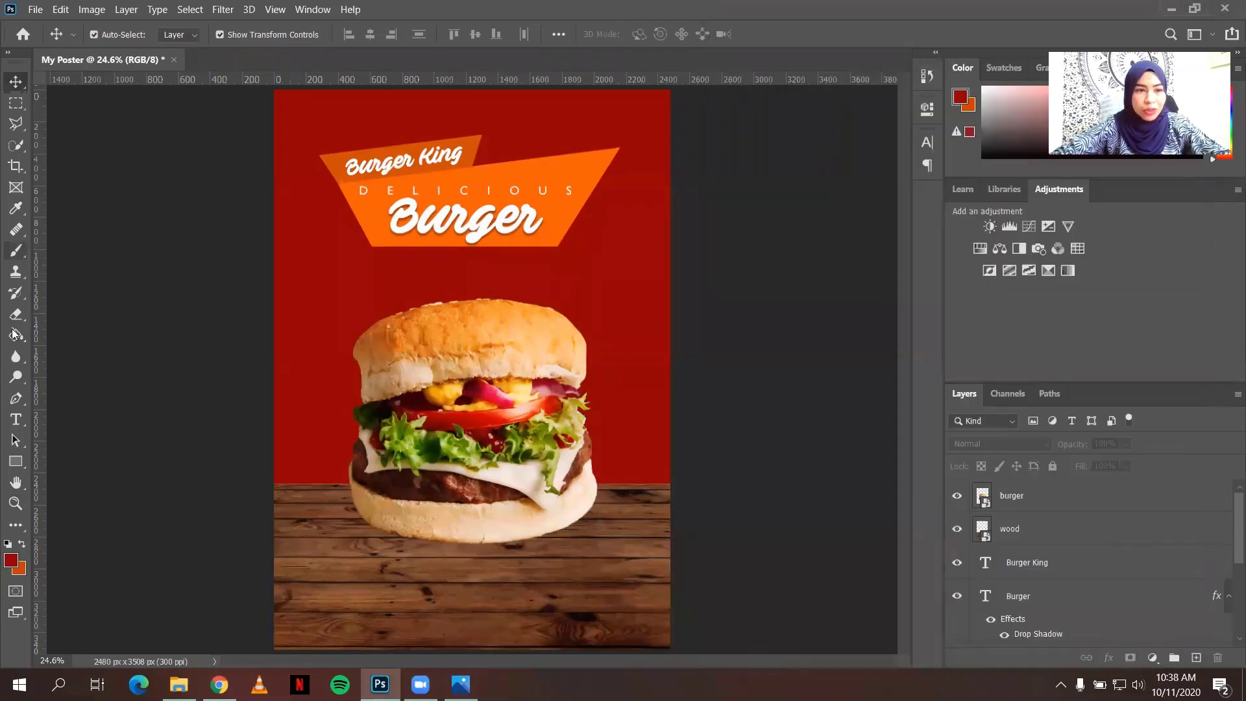
pyautogui.click(16, 420)
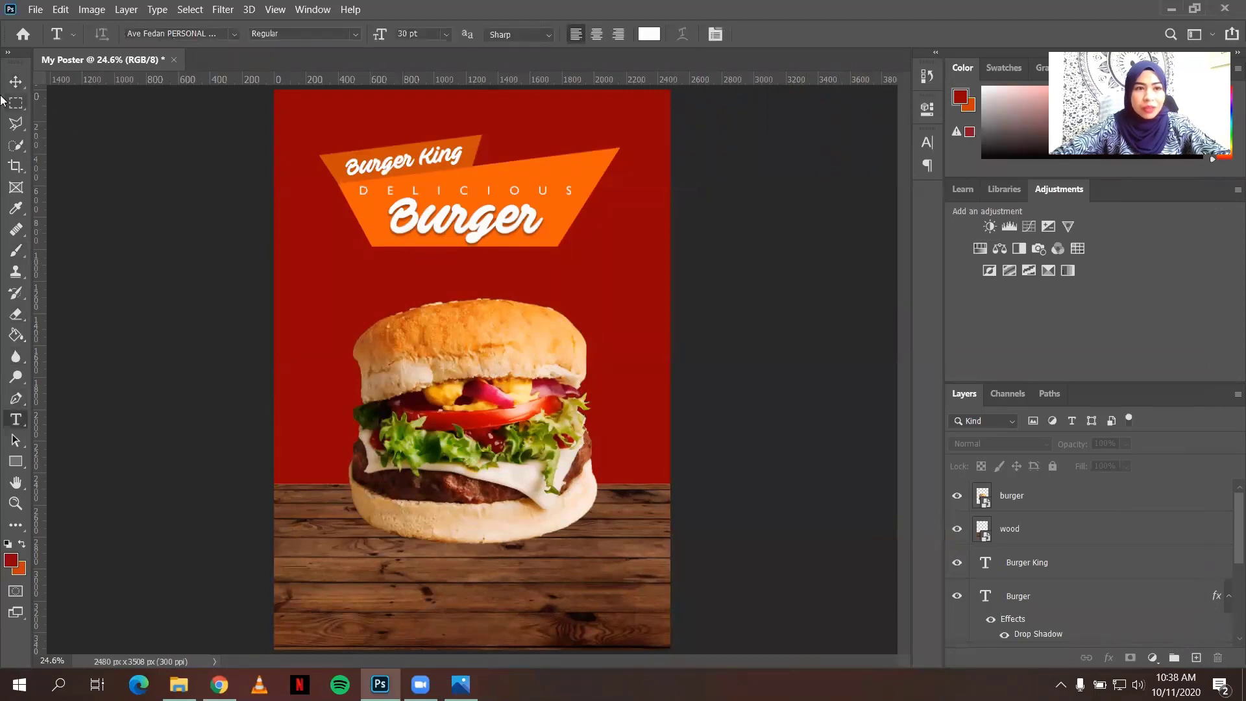
pyautogui.click(16, 82)
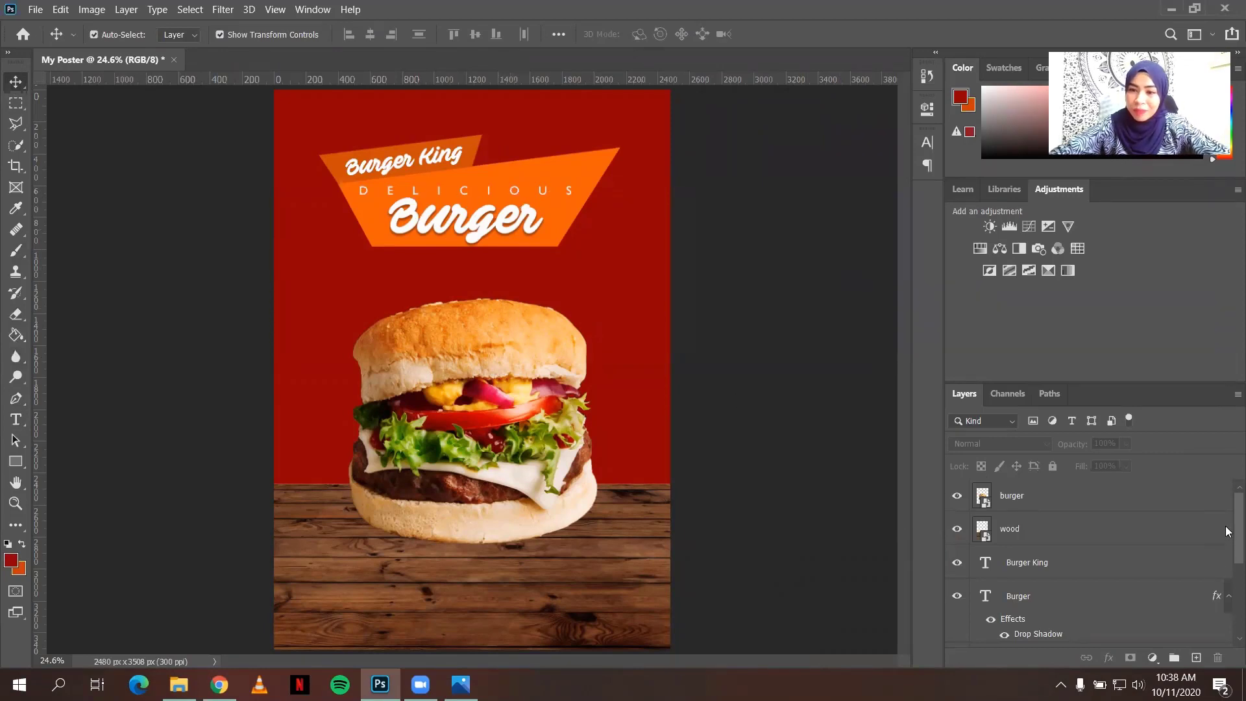
# - Duplicate the DELICIOUS text layer and move the copy just below the orange header shape
pyautogui.scroll(-5, 1226, 530)
pyautogui.scroll(2, 1226, 565)
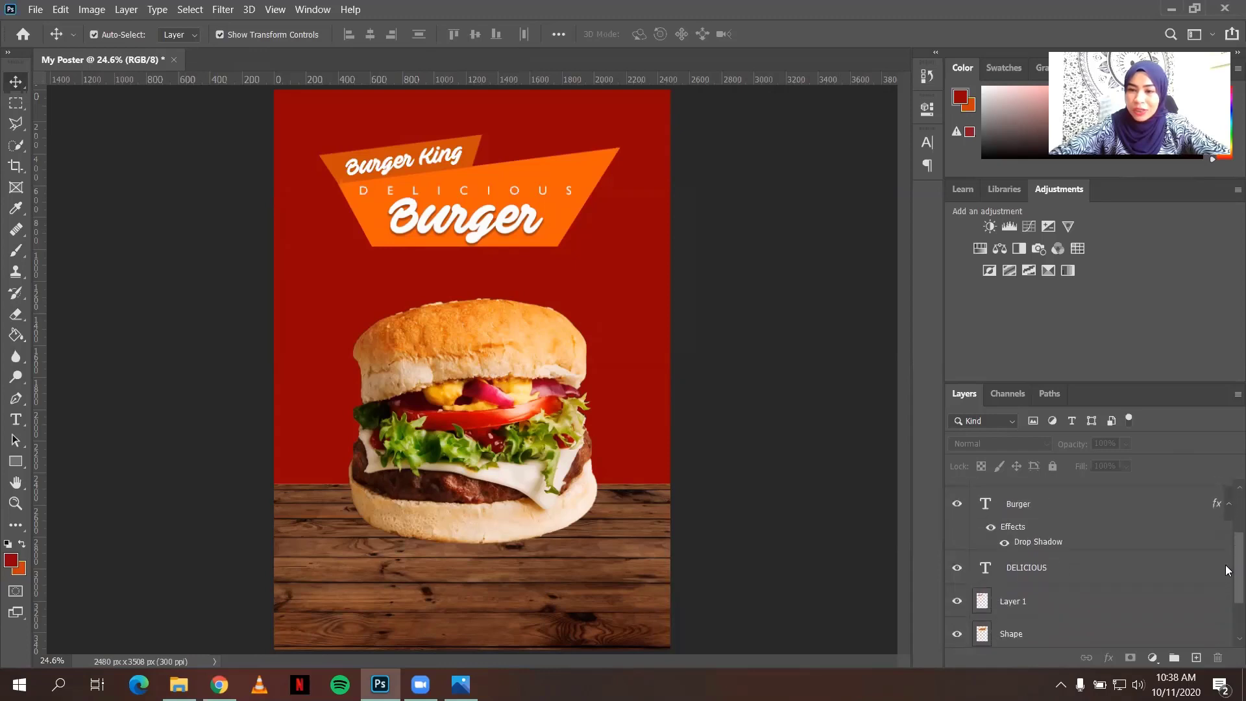
pyautogui.click(1069, 573)
pyautogui.rightClick(1068, 568)
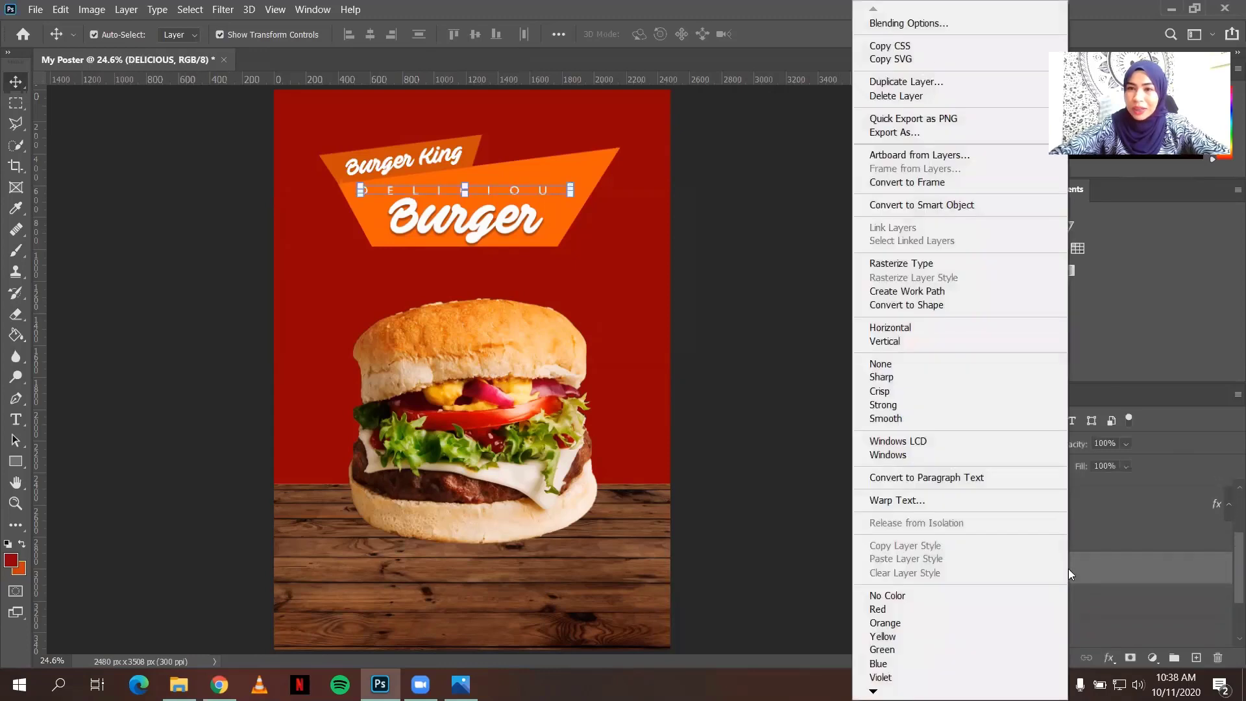
pyautogui.click(954, 82)
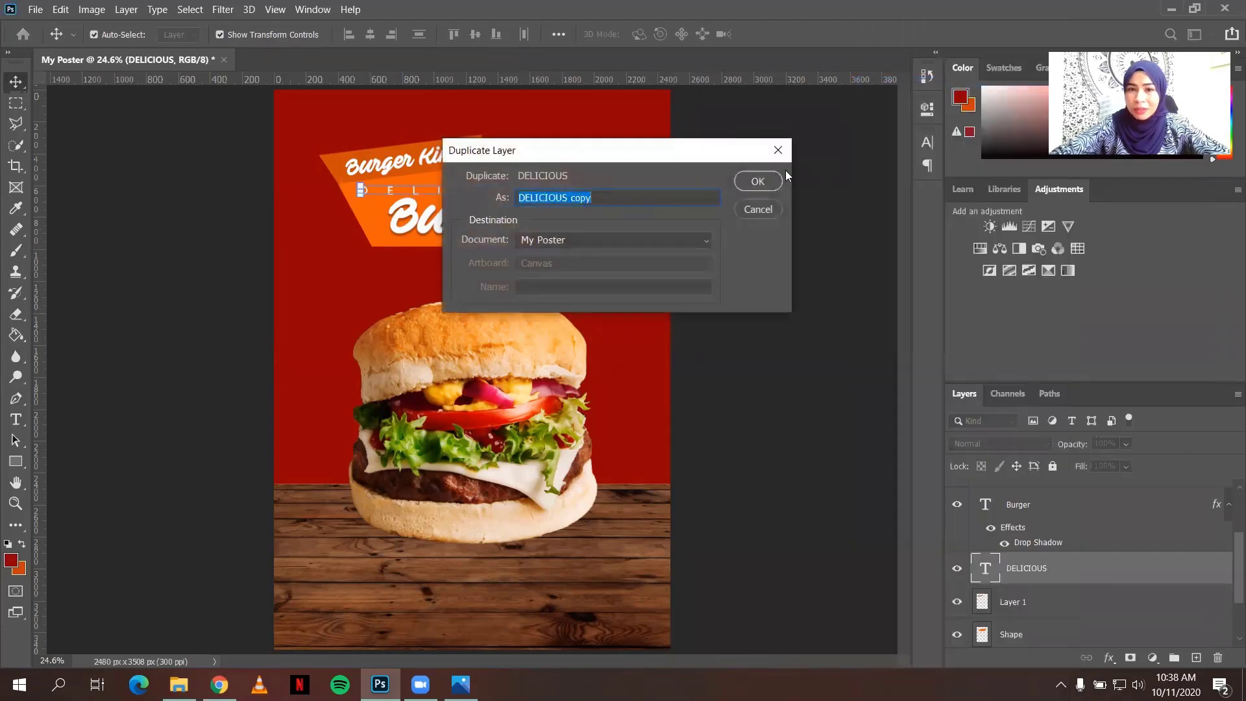
pyautogui.click(757, 181)
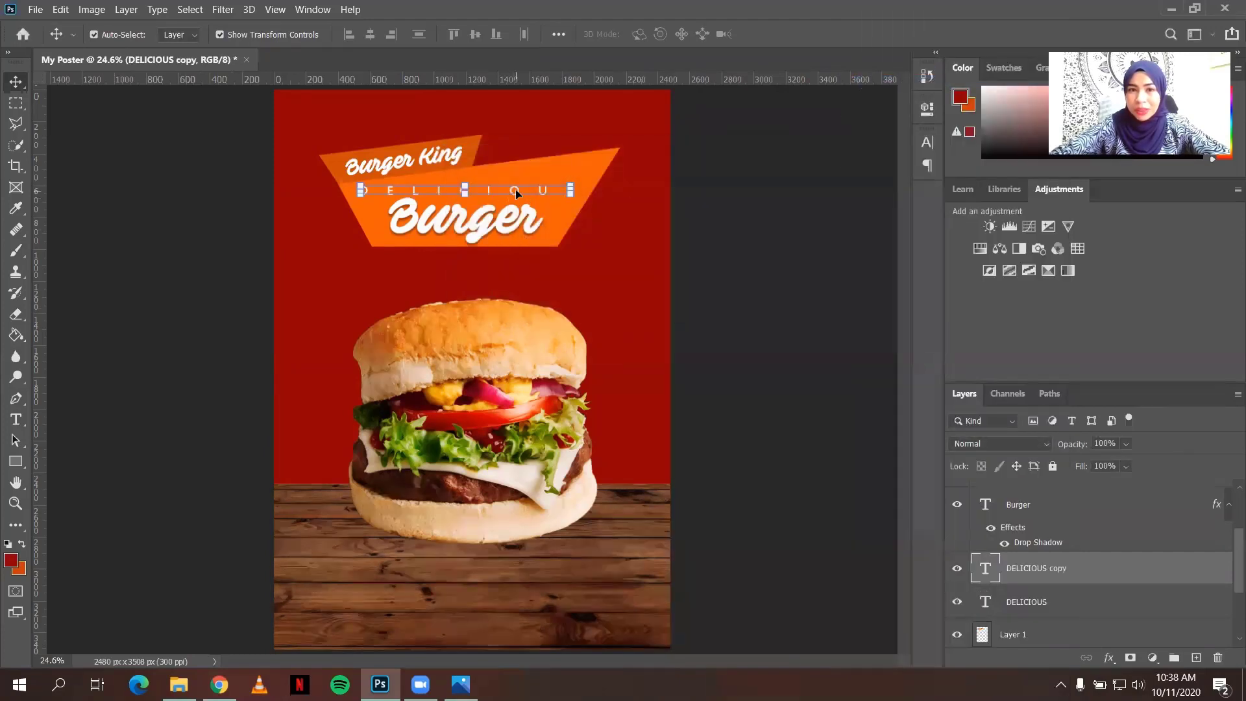
pyautogui.moveTo(515, 190); pyautogui.dragTo(513, 270)
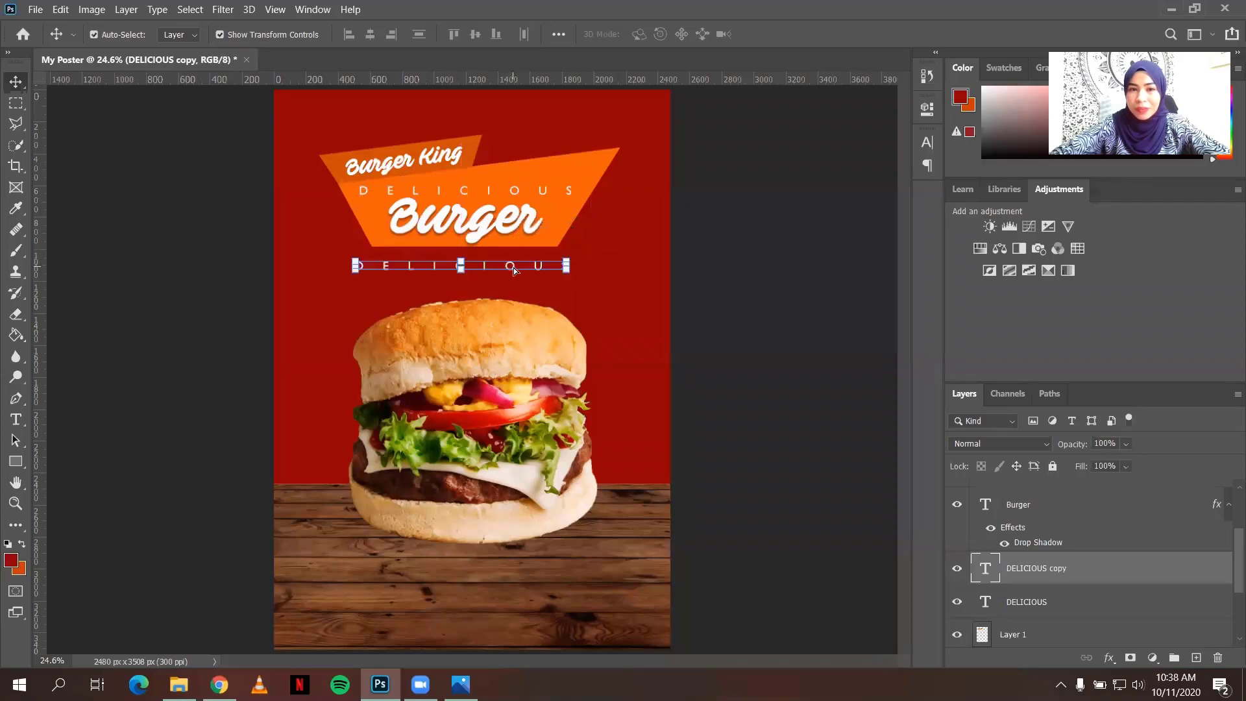
# - Set the tracking of the copied DELICIOUS text to 100 and its font style to Bold
pyautogui.click(927, 143)
pyautogui.write('100')
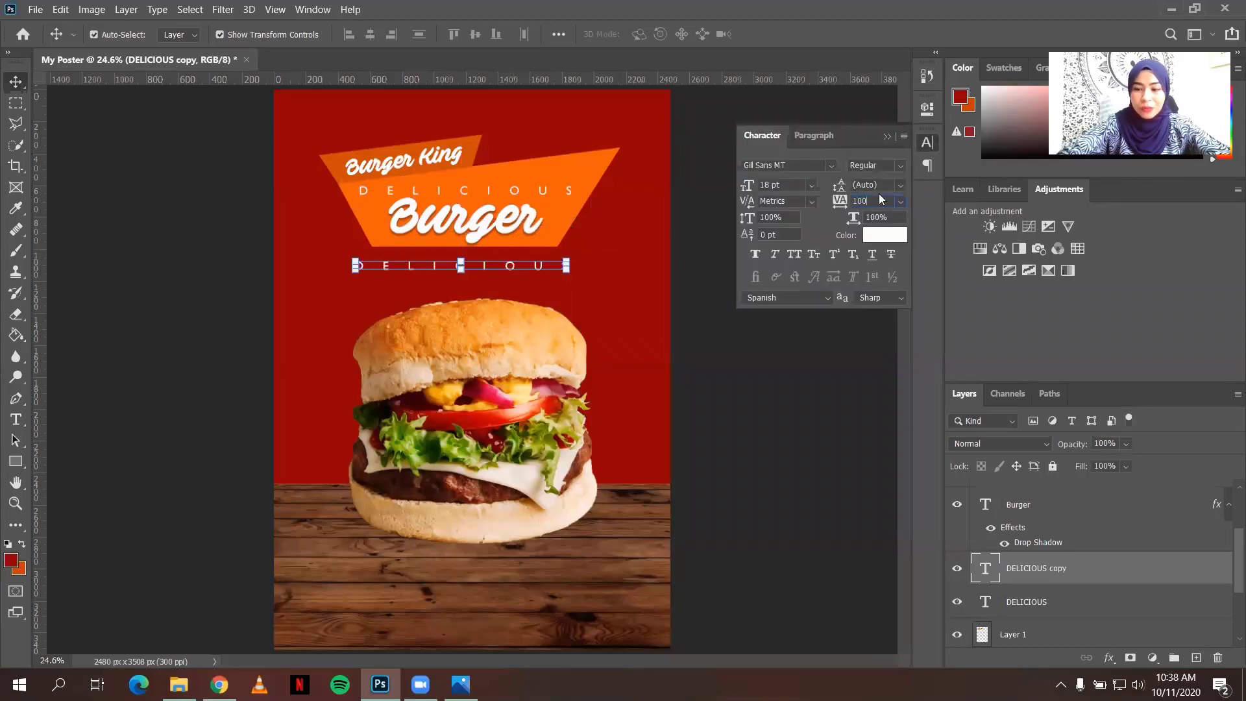
pyautogui.press('Return')
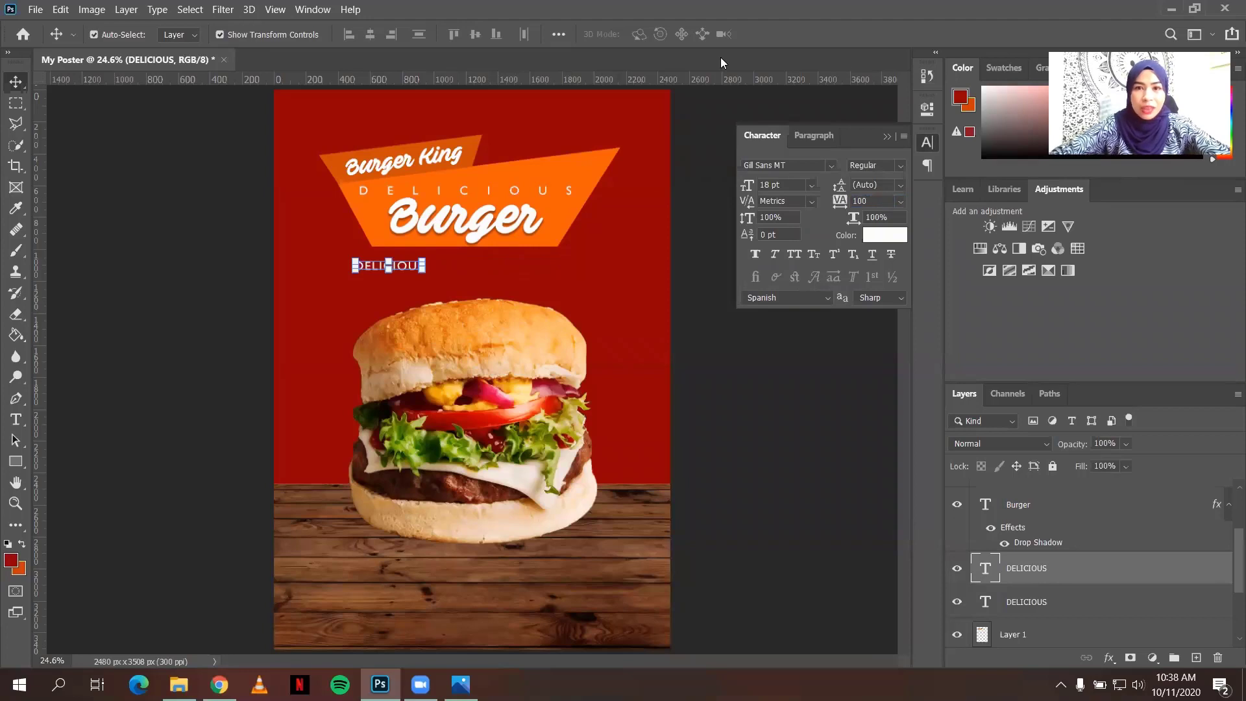
pyautogui.click(876, 165)
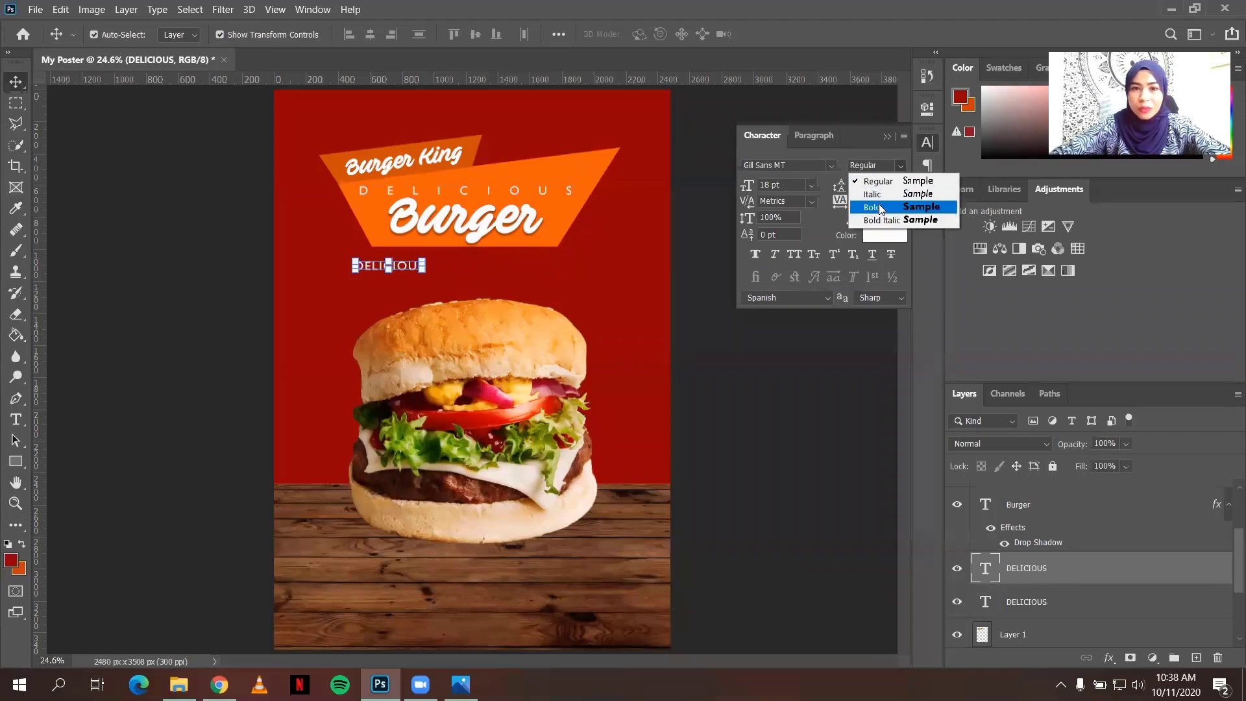
pyautogui.click(867, 201)
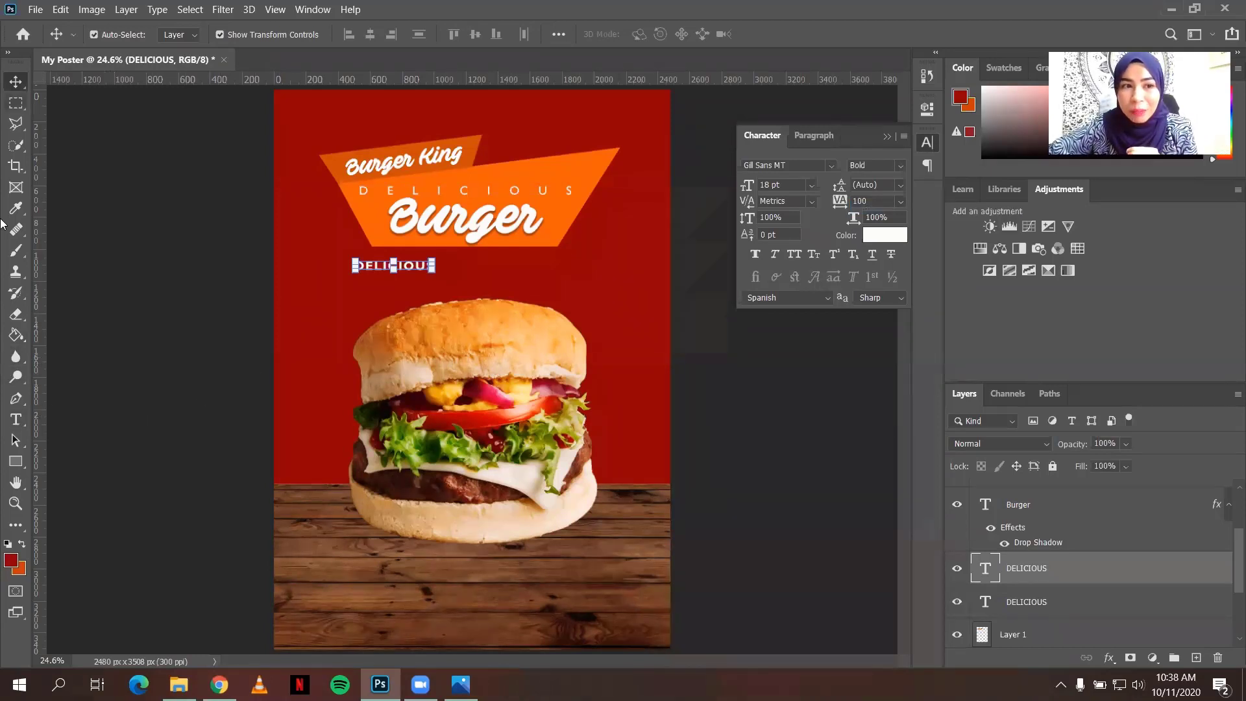
# - Replace the copied DELICIOUS text below the orange header with BEST DEAL IN TOWN and commit it
pyautogui.click(15, 419)
pyautogui.click(359, 263)
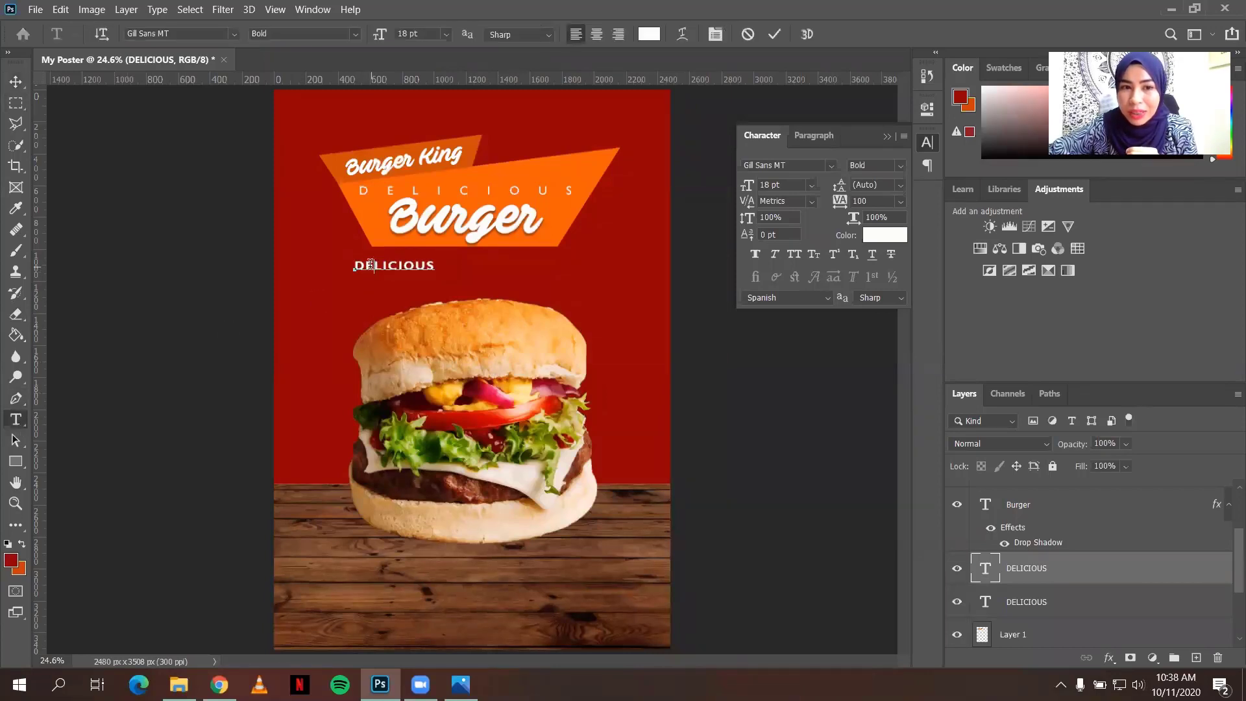
pyautogui.moveTo(423, 273); pyautogui.dragTo(457, 273)
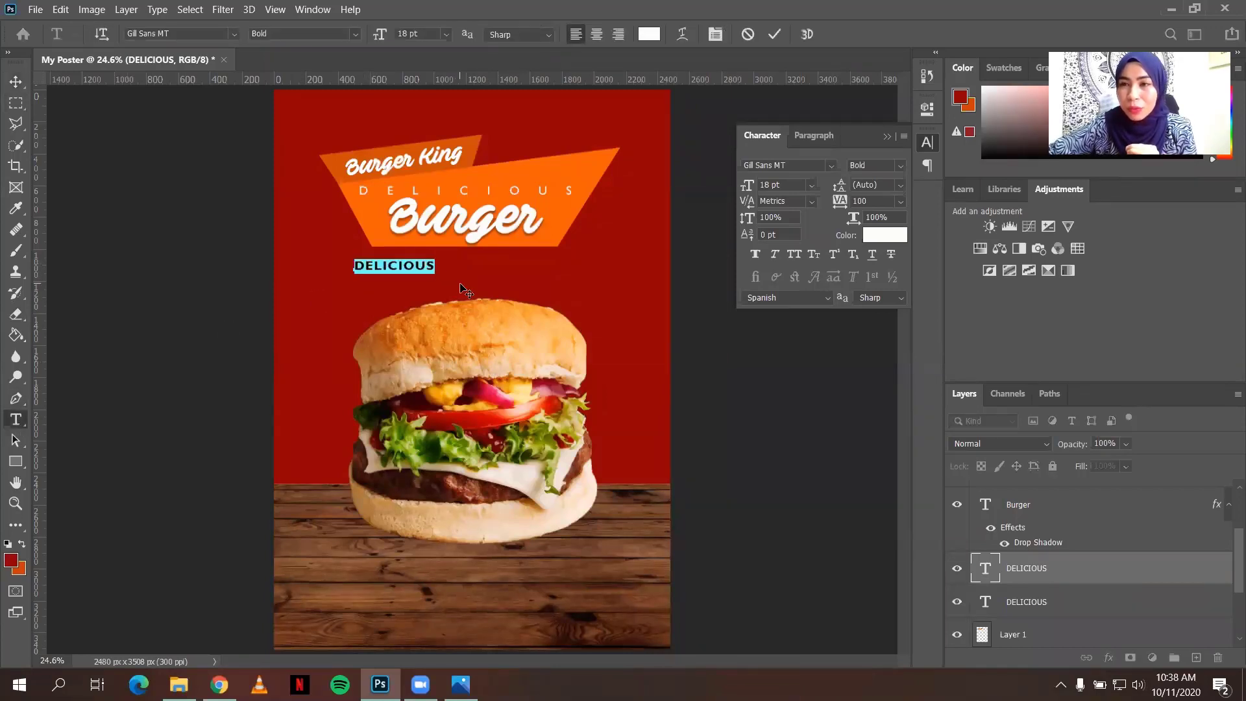
pyautogui.press('BackSpace')
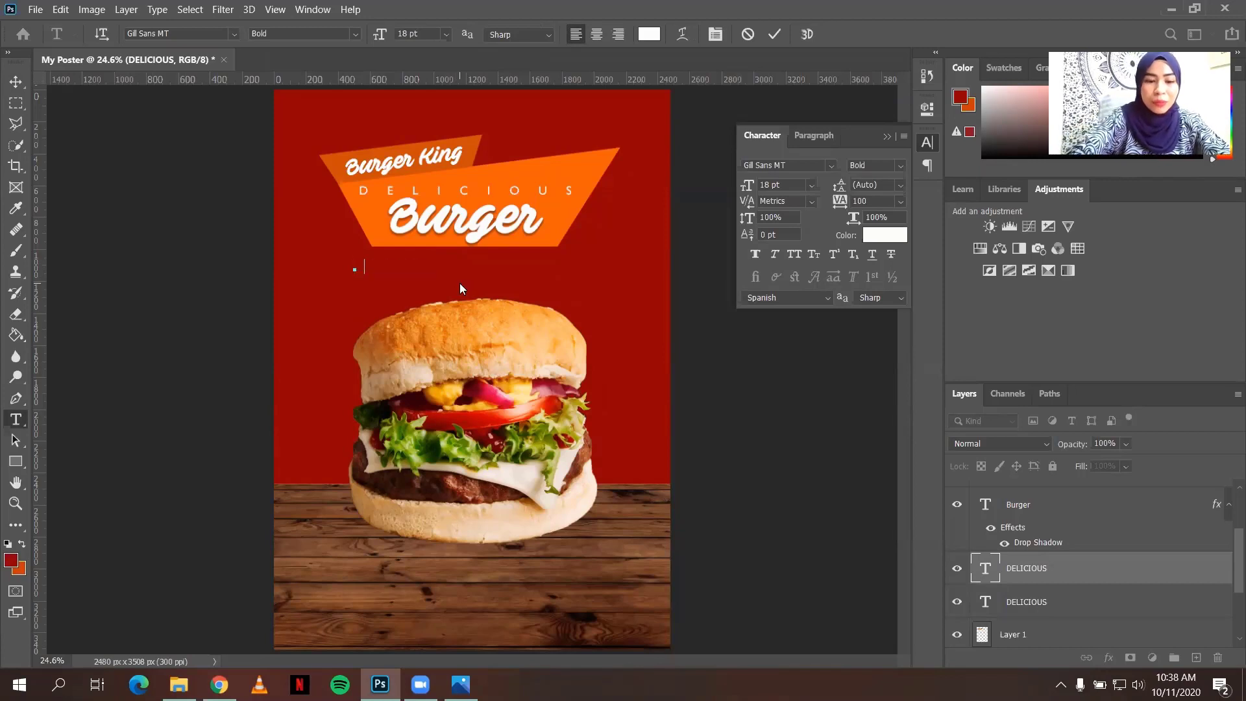
pyautogui.write('BEST DEAL I')
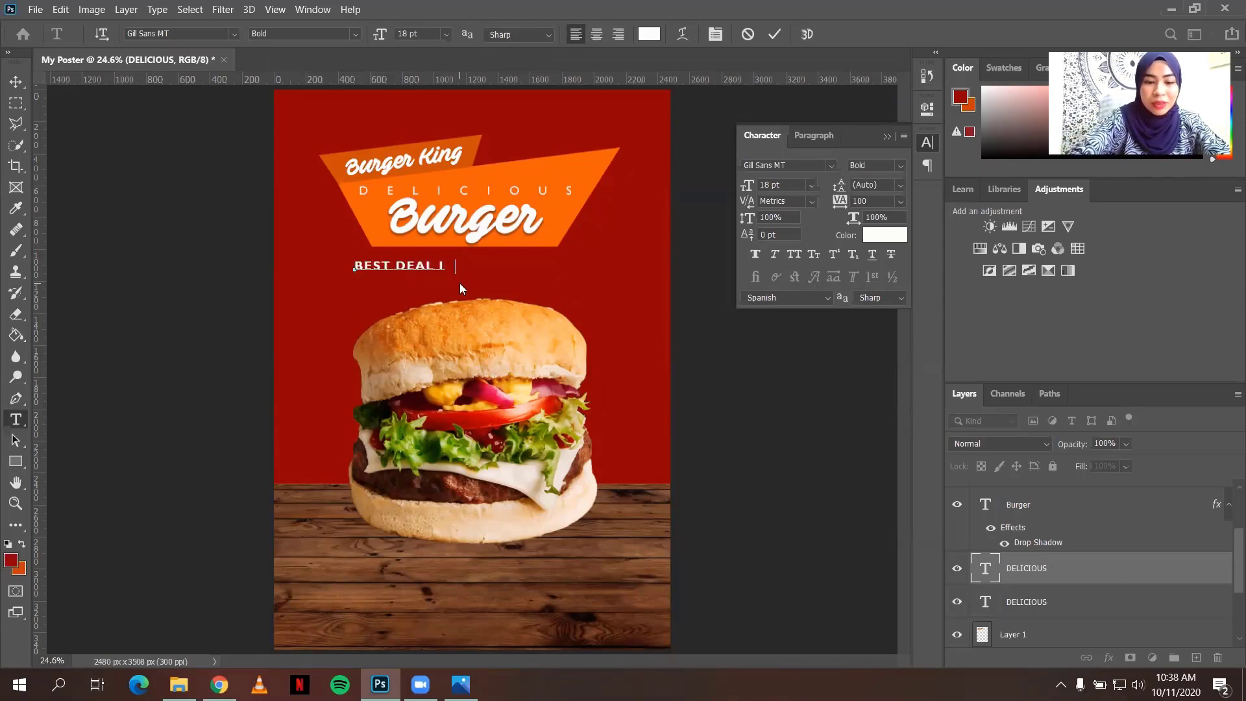
pyautogui.write('N TOWN')
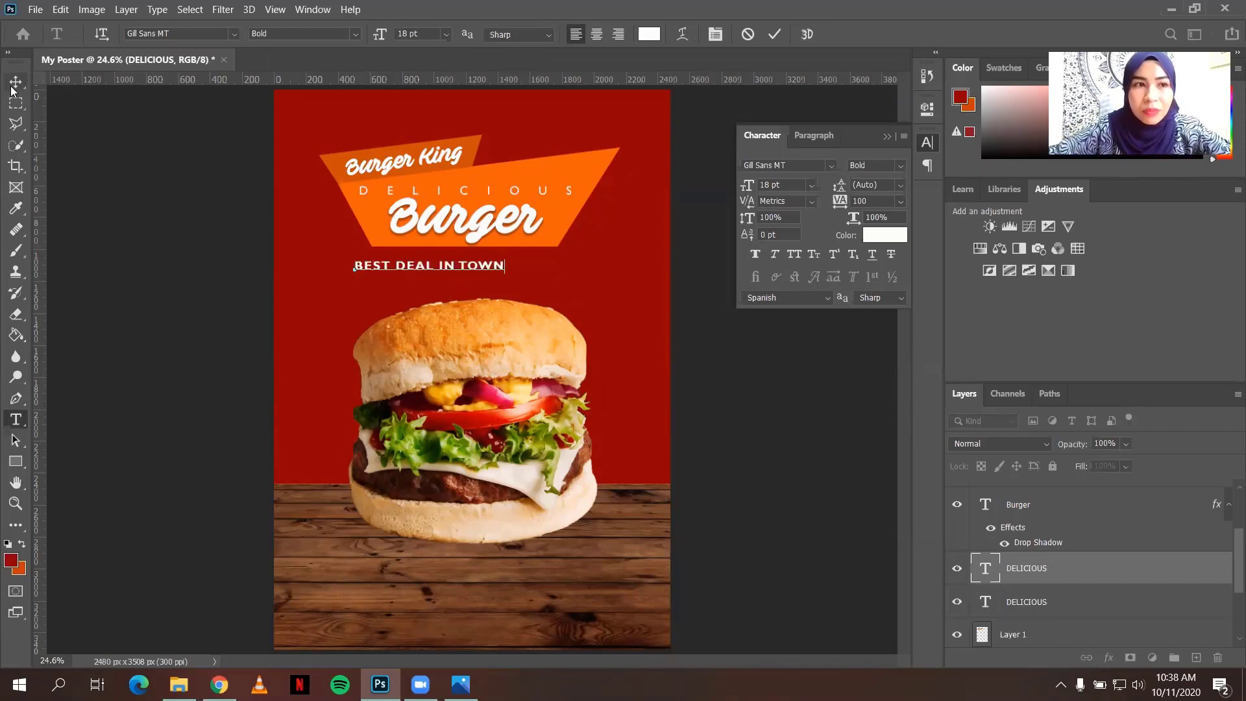
pyautogui.press('ctrl')
pyautogui.hotkey('ctrl', 'Return')
# - Enlarge the BEST DEAL IN TOWN tagline to about 19.23 pt, place it close beneath the orange header, and nudge it right
pyautogui.moveTo(449, 267); pyautogui.dragTo(532, 271)
pyautogui.press('Return')
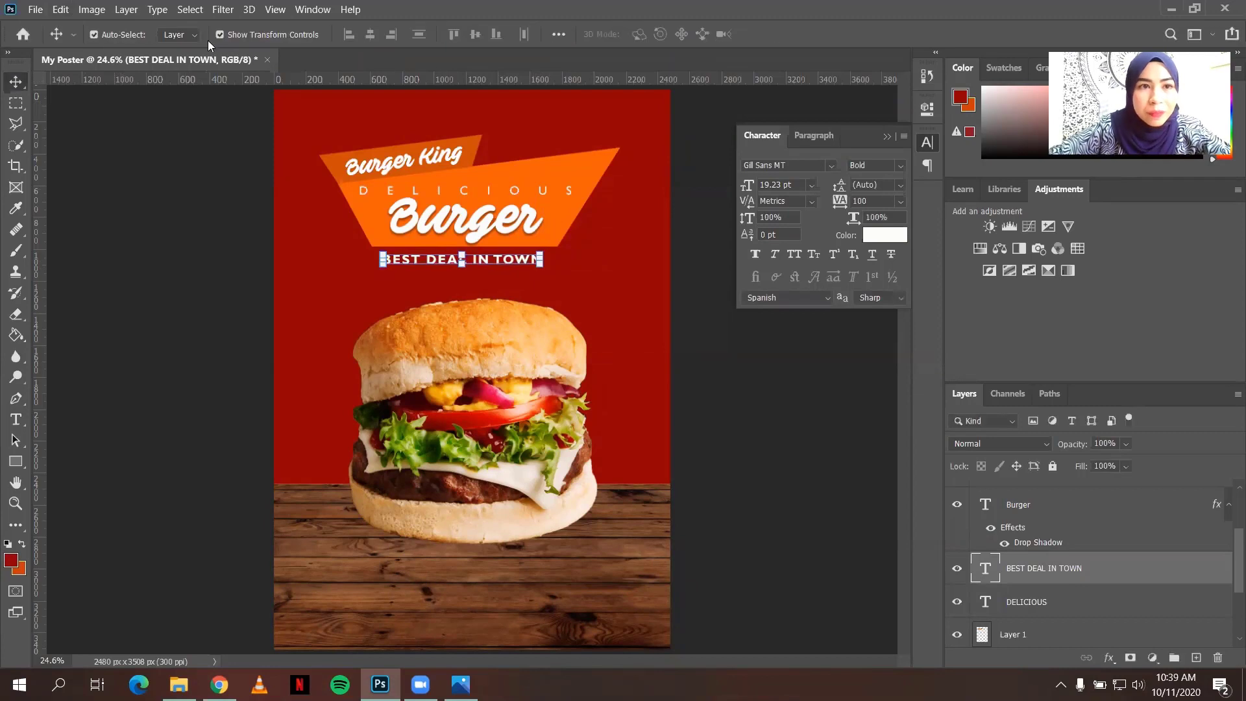
pyautogui.hotkey('shift', 'Right')
pyautogui.hotkey('shift', 'Right')
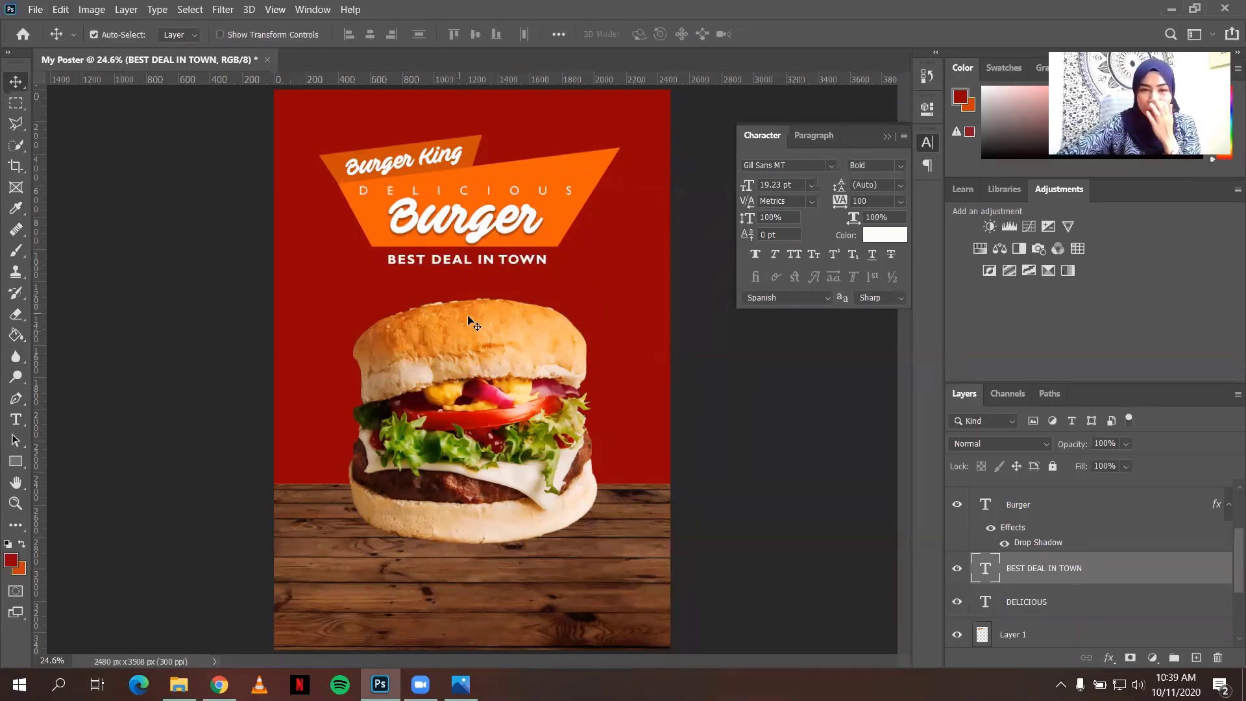
# - Switch to Photos to compare the poster with Poster Example.jpg, and return to Photoshop with the character settings collapsed
pyautogui.click(460, 684)
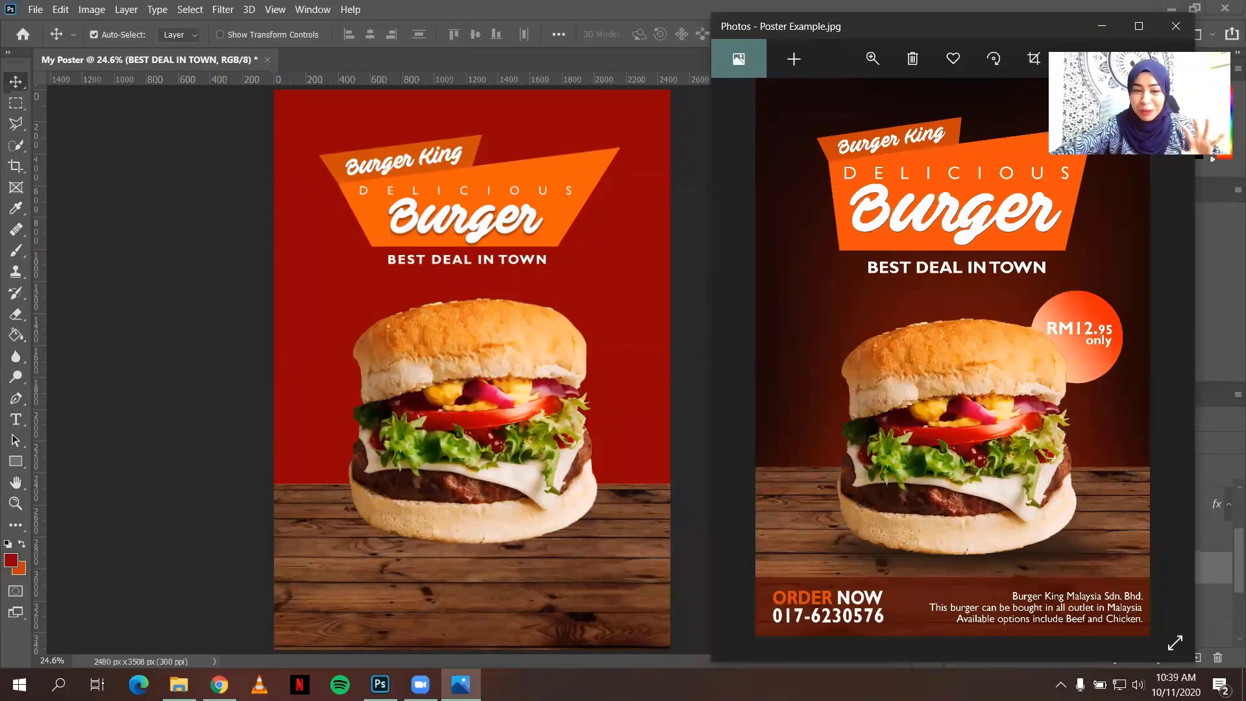
pyautogui.moveTo(461, 684)
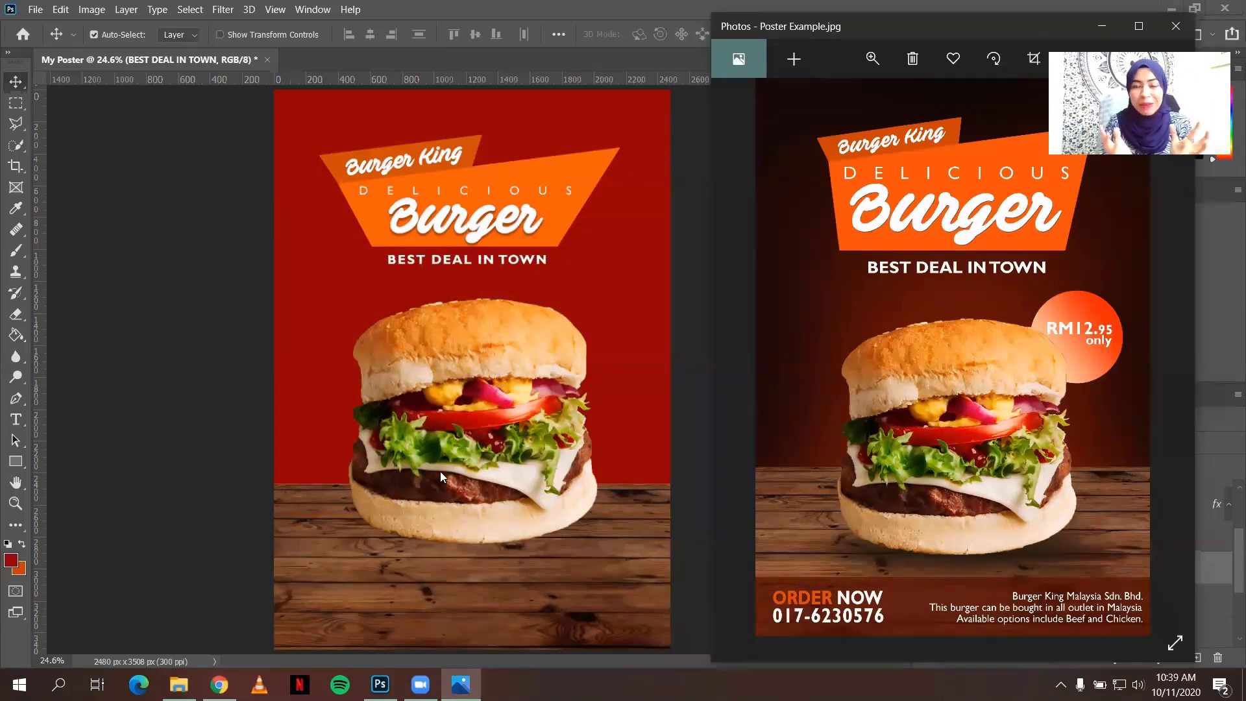
pyautogui.click(461, 684)
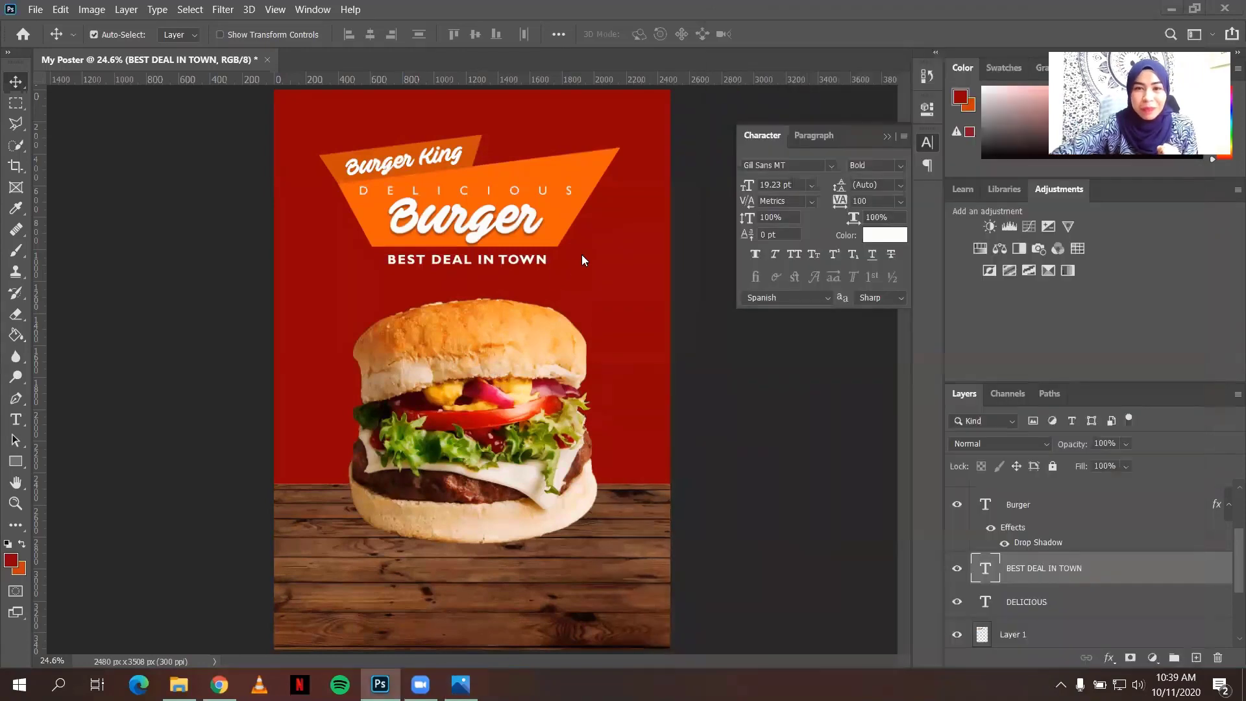
pyautogui.click(887, 136)
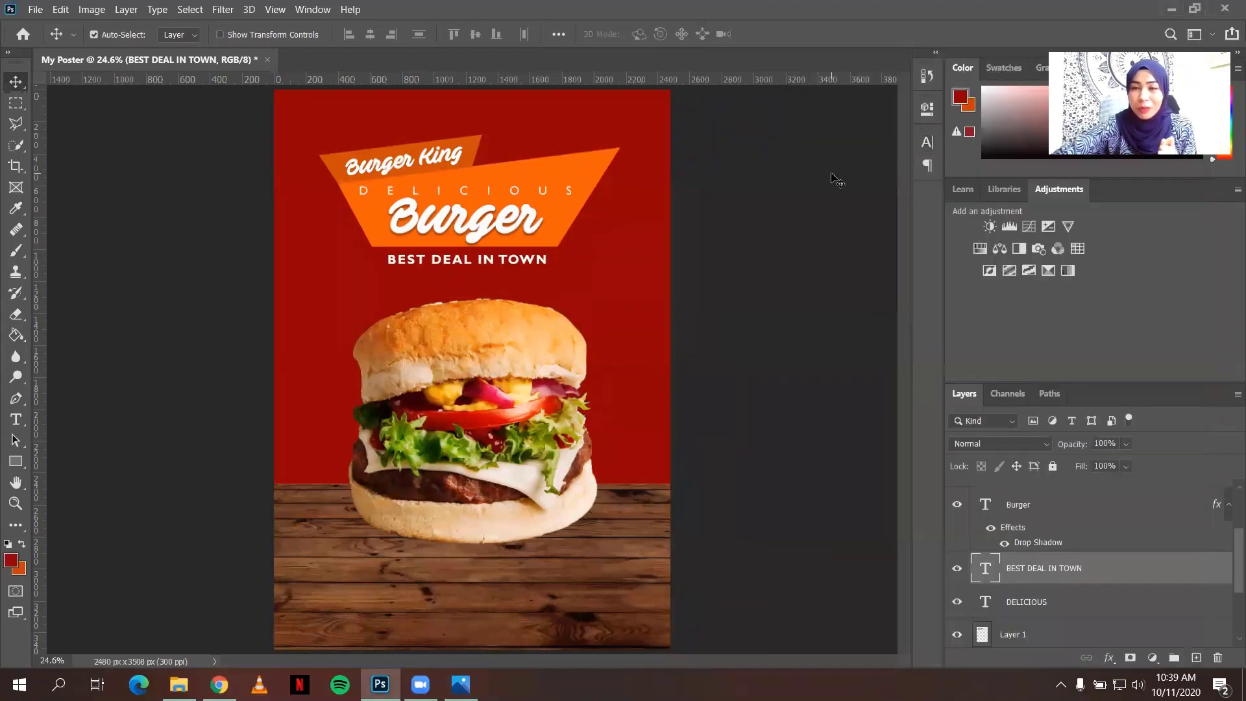
# - Add a new empty layer above the burger layer at the top of the layer stack
pyautogui.scroll(3, 1083, 564)
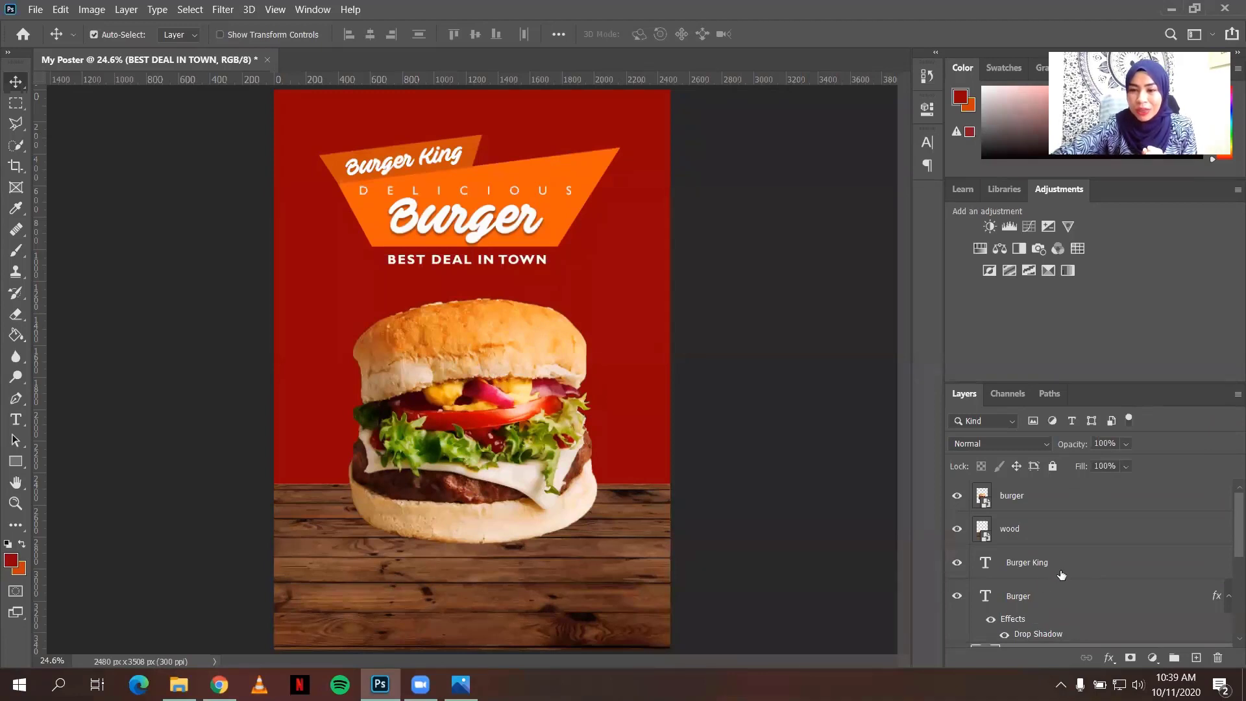
pyautogui.scroll(-3, 1061, 575)
pyautogui.scroll(3, 1061, 574)
pyautogui.click(1101, 500)
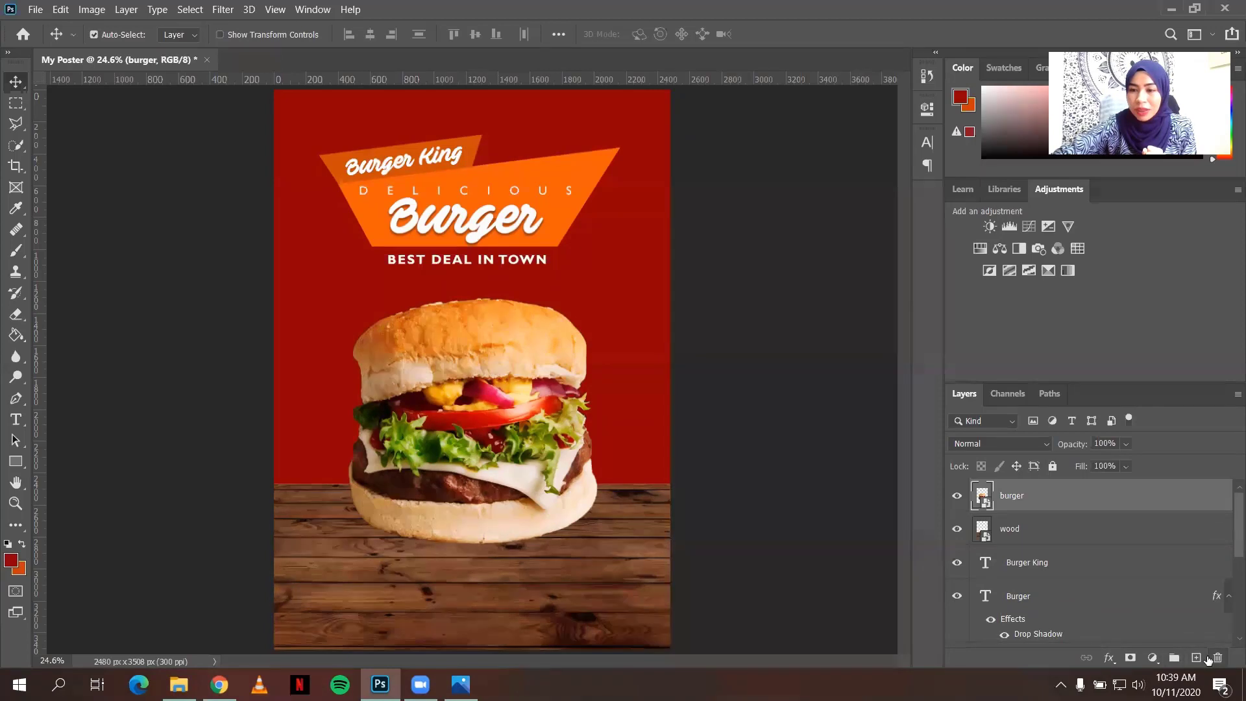
pyautogui.click(1197, 657)
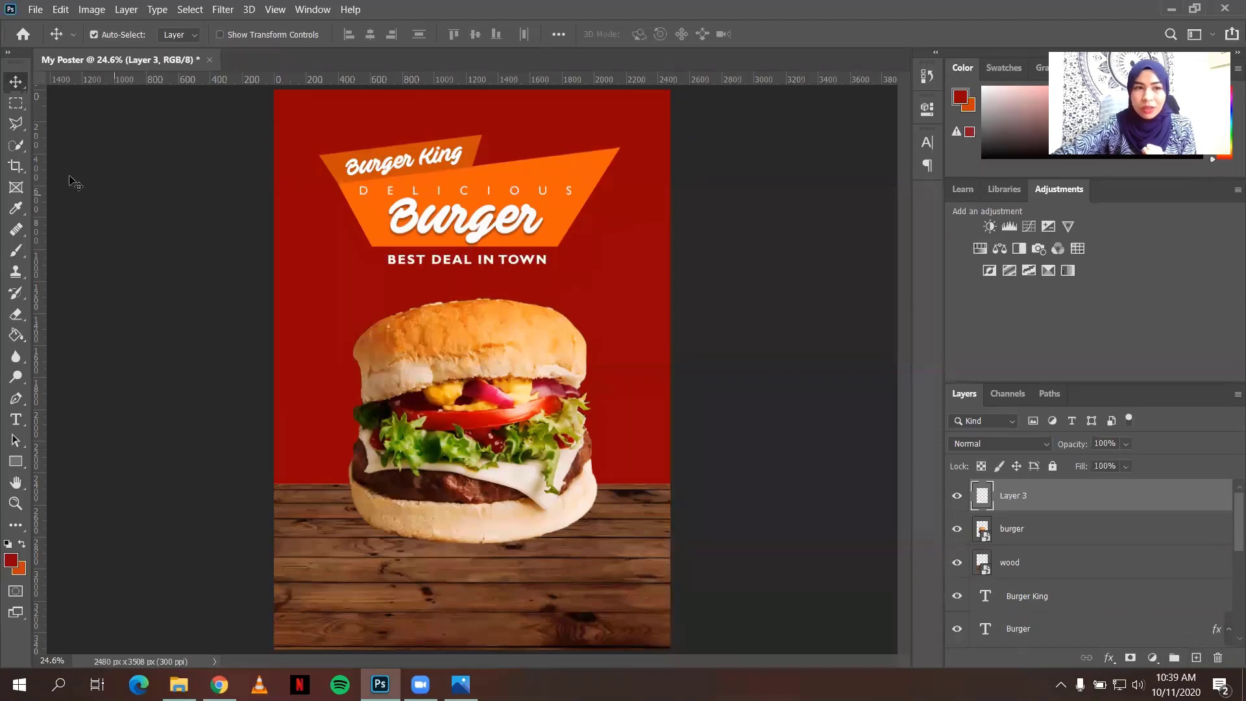
# - With the Brush tool, browse the preset brush groups and choose the KYLE Ultimate Charcoal Pencil 25px brush from Dry Media Brushes
pyautogui.click(12, 259)
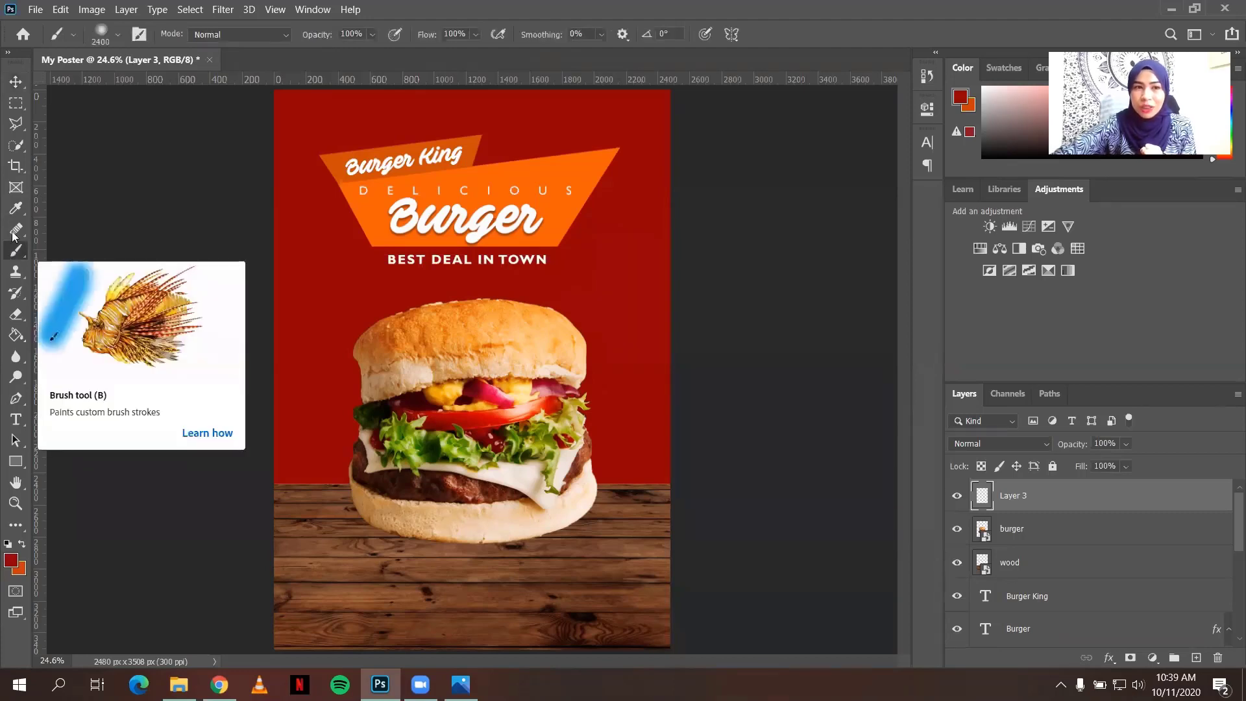
pyautogui.click(118, 37)
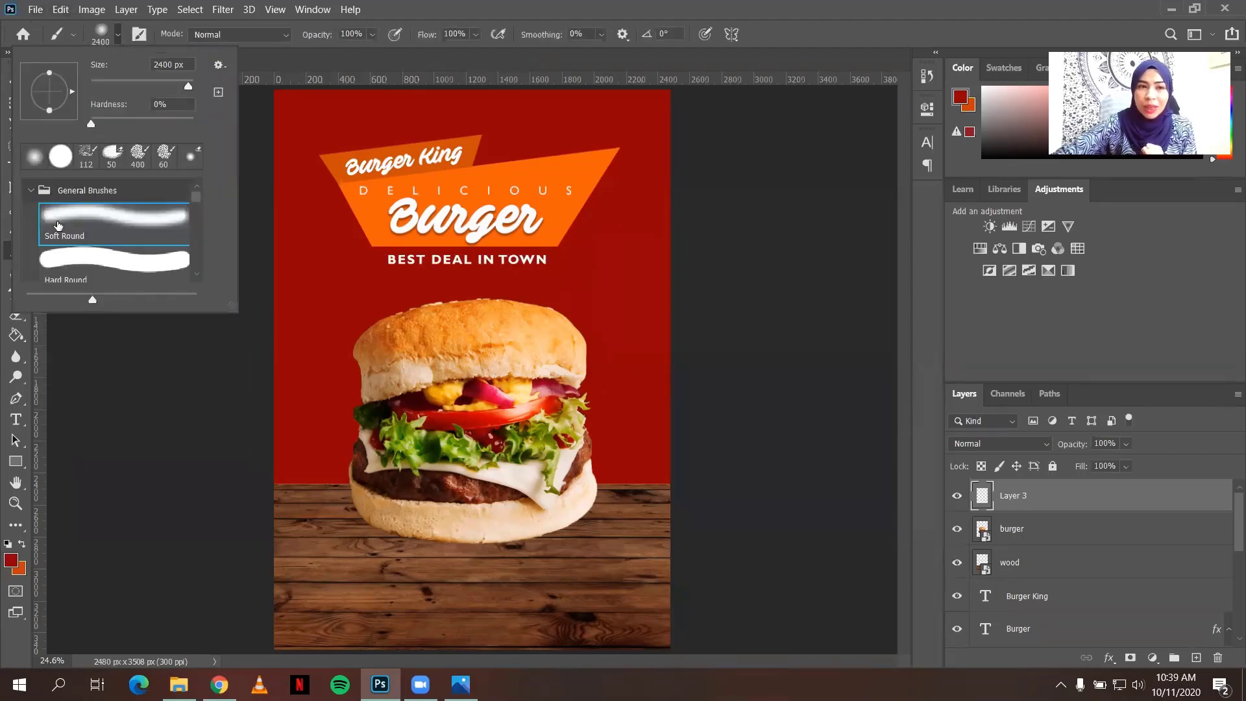
pyautogui.click(85, 191)
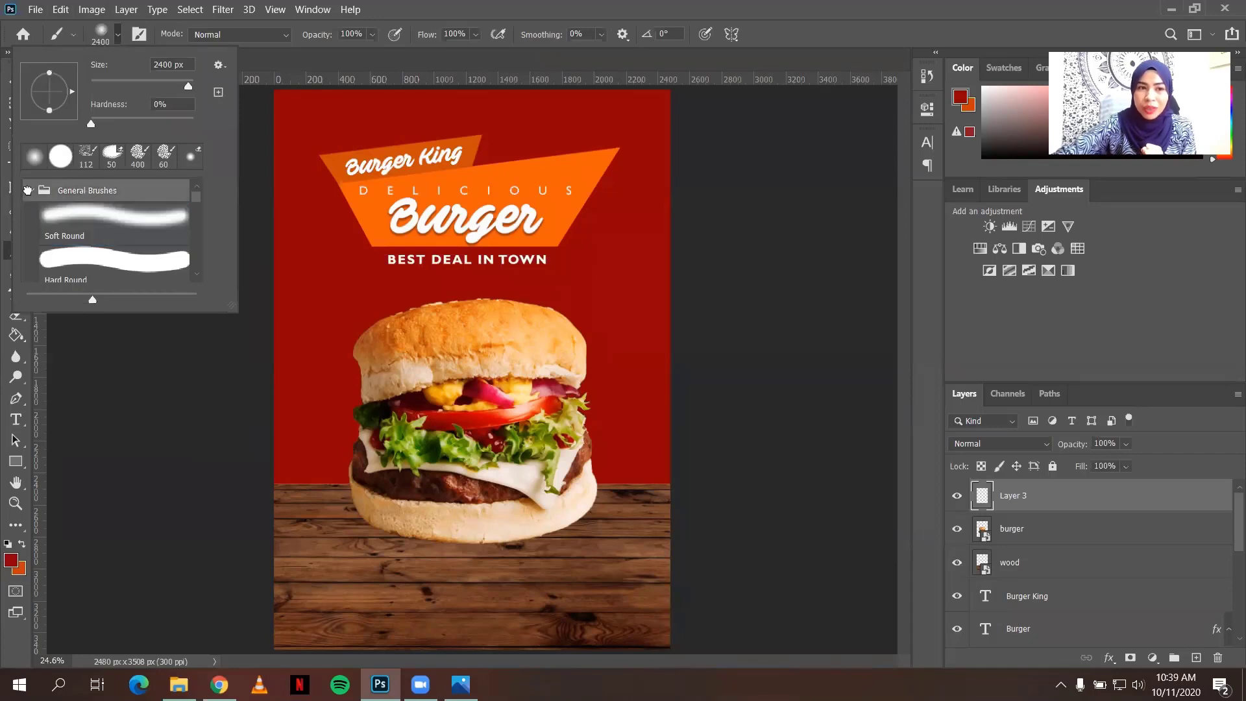
pyautogui.click(28, 190)
pyautogui.click(29, 214)
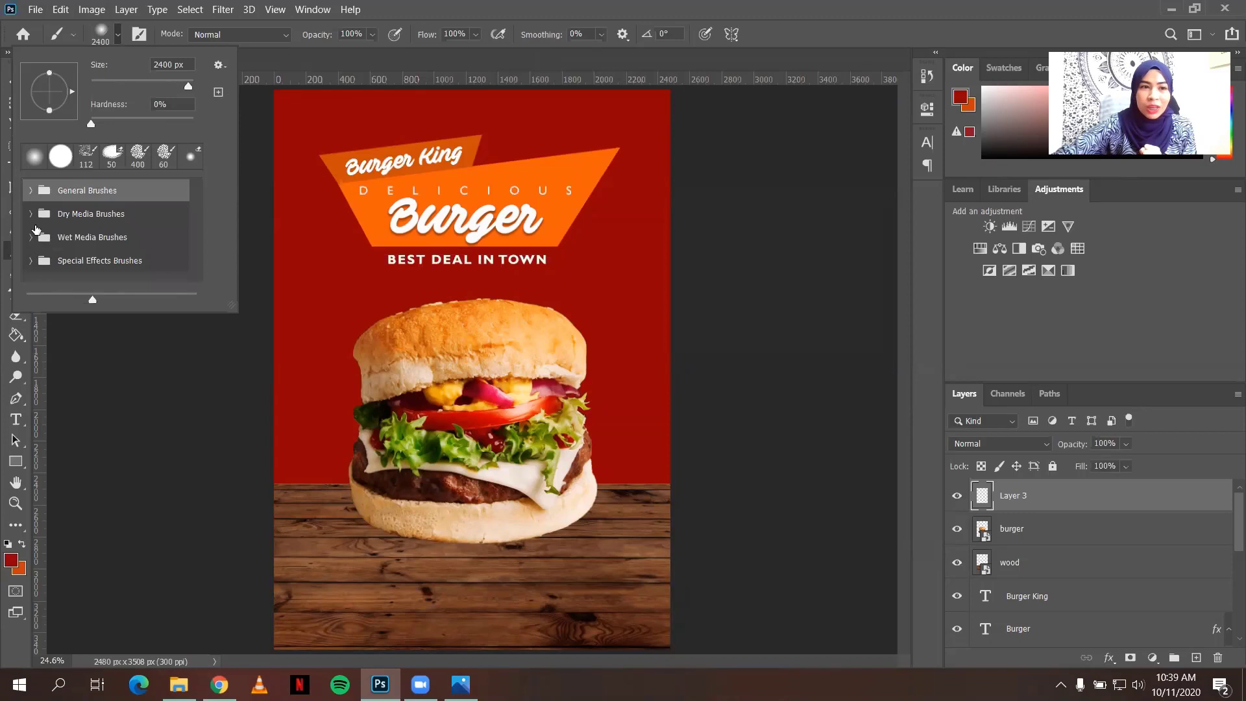
pyautogui.click(30, 260)
pyautogui.scroll(-5, 67, 247)
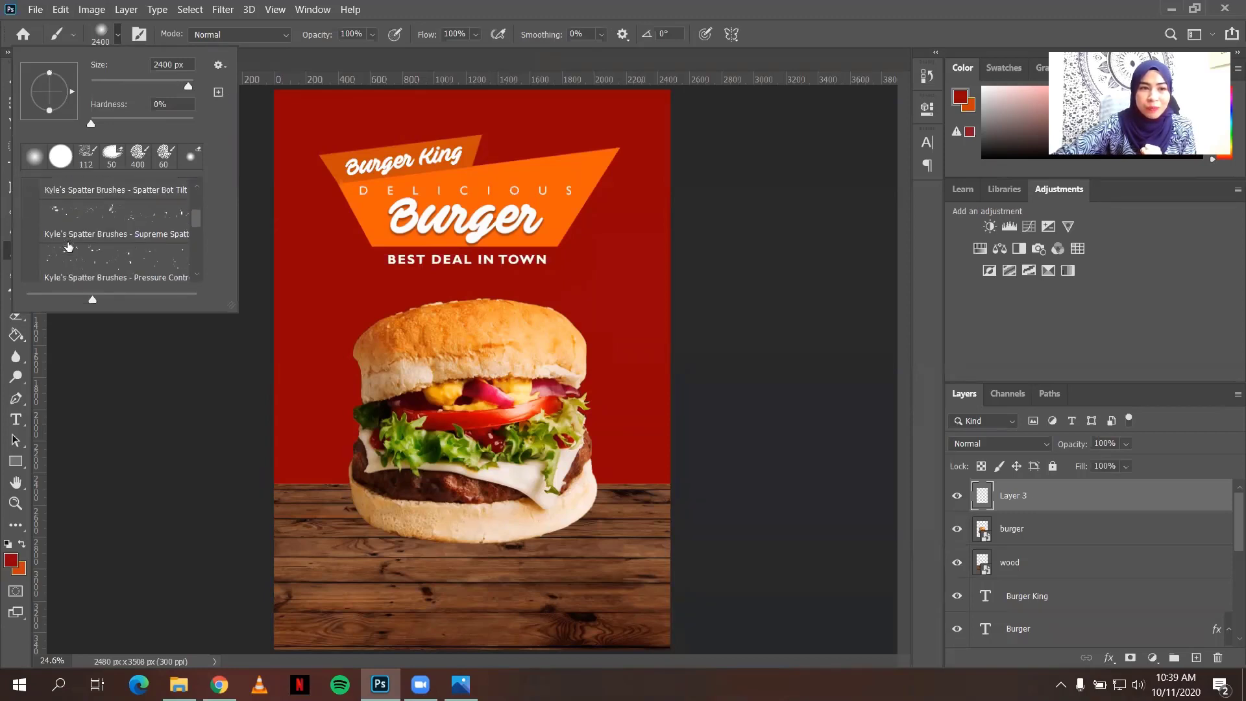
pyautogui.scroll(6, 68, 248)
pyautogui.click(30, 222)
pyautogui.click(30, 198)
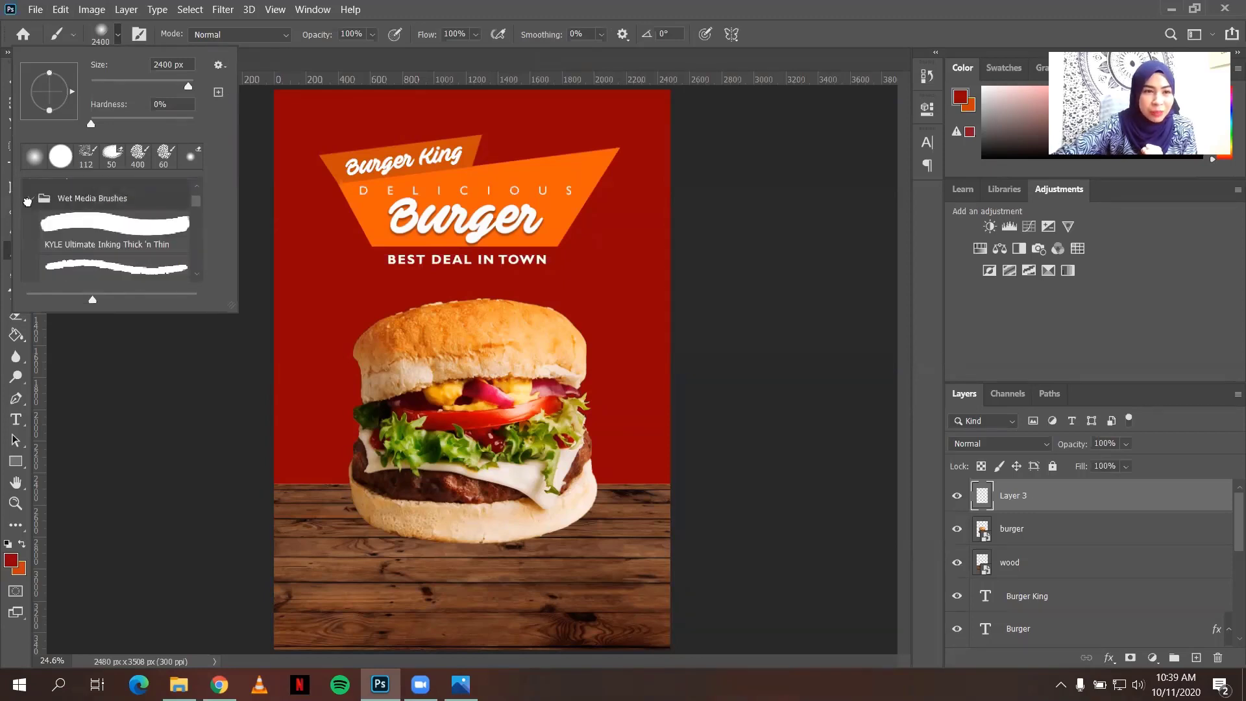
pyautogui.click(29, 199)
pyautogui.click(30, 188)
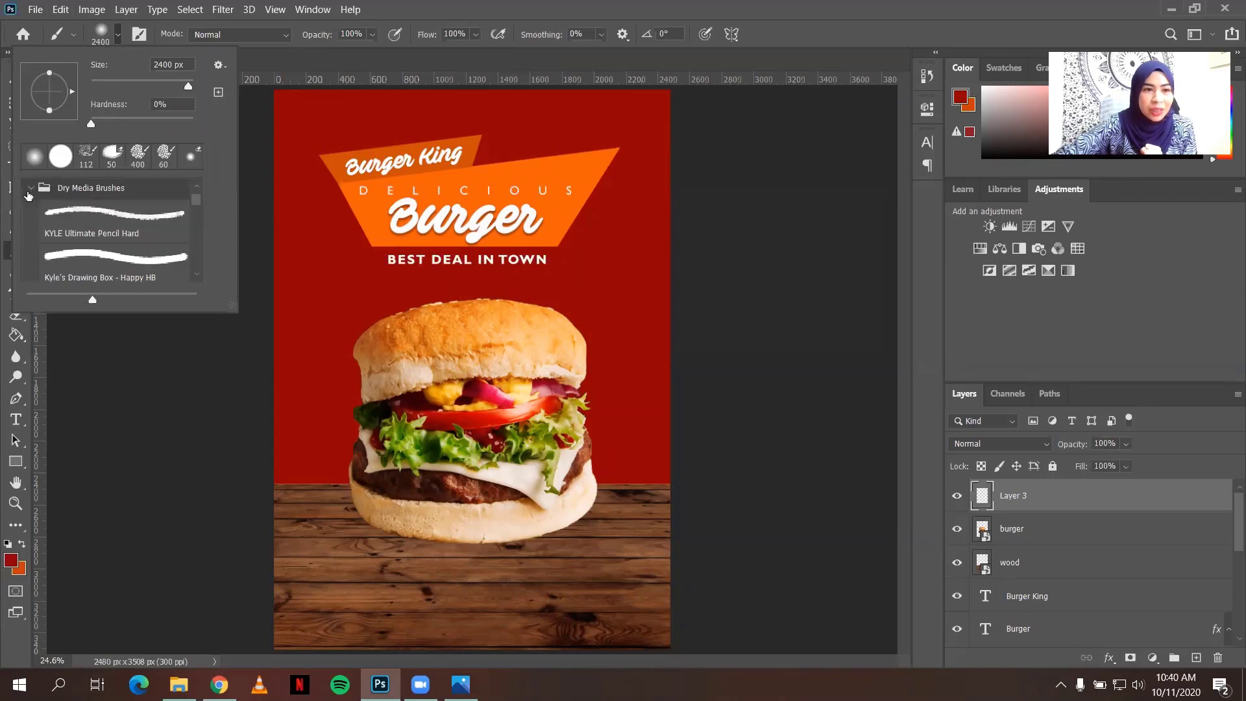
pyautogui.scroll(-3, 49, 217)
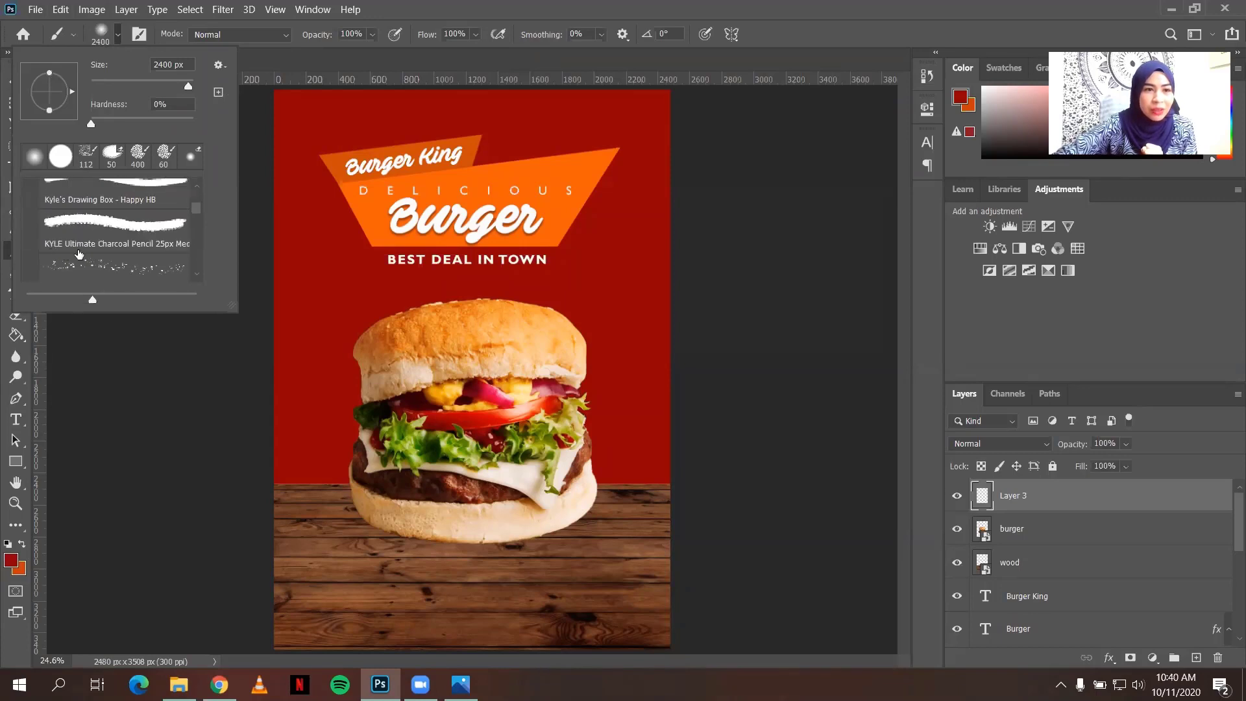
pyautogui.click(94, 234)
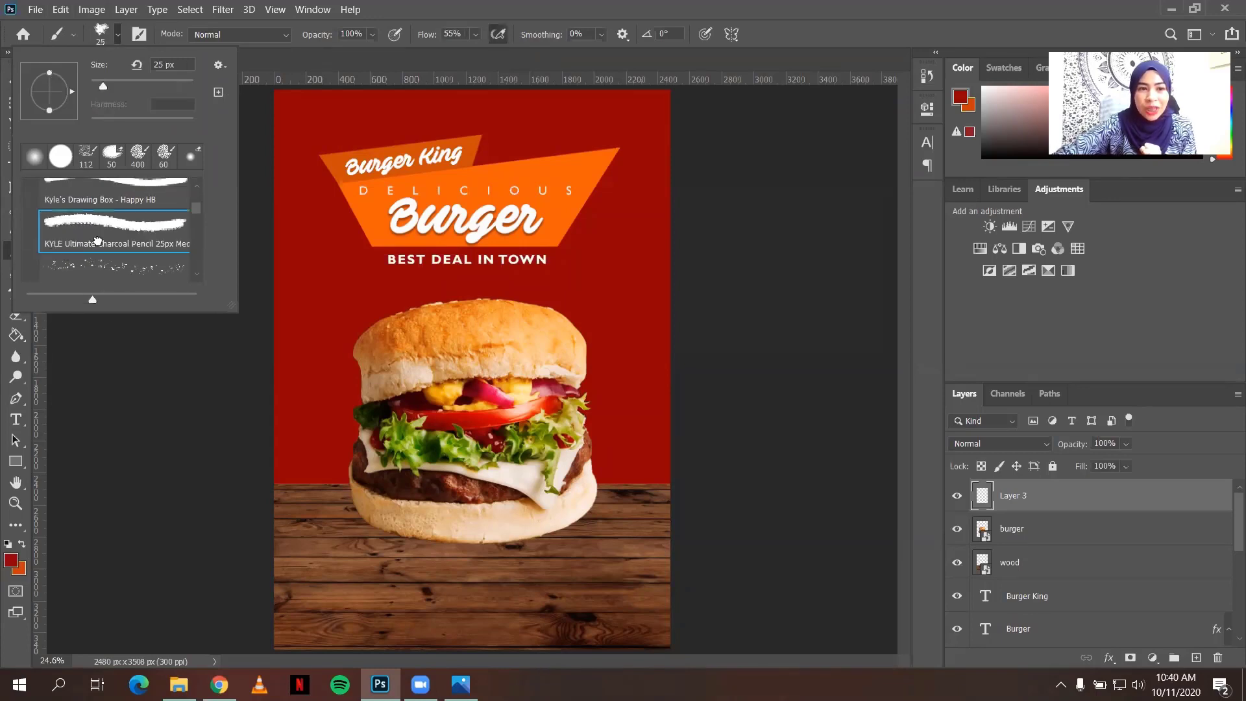
# - Set the foreground colour to near-black #030303
pyautogui.click(15, 559)
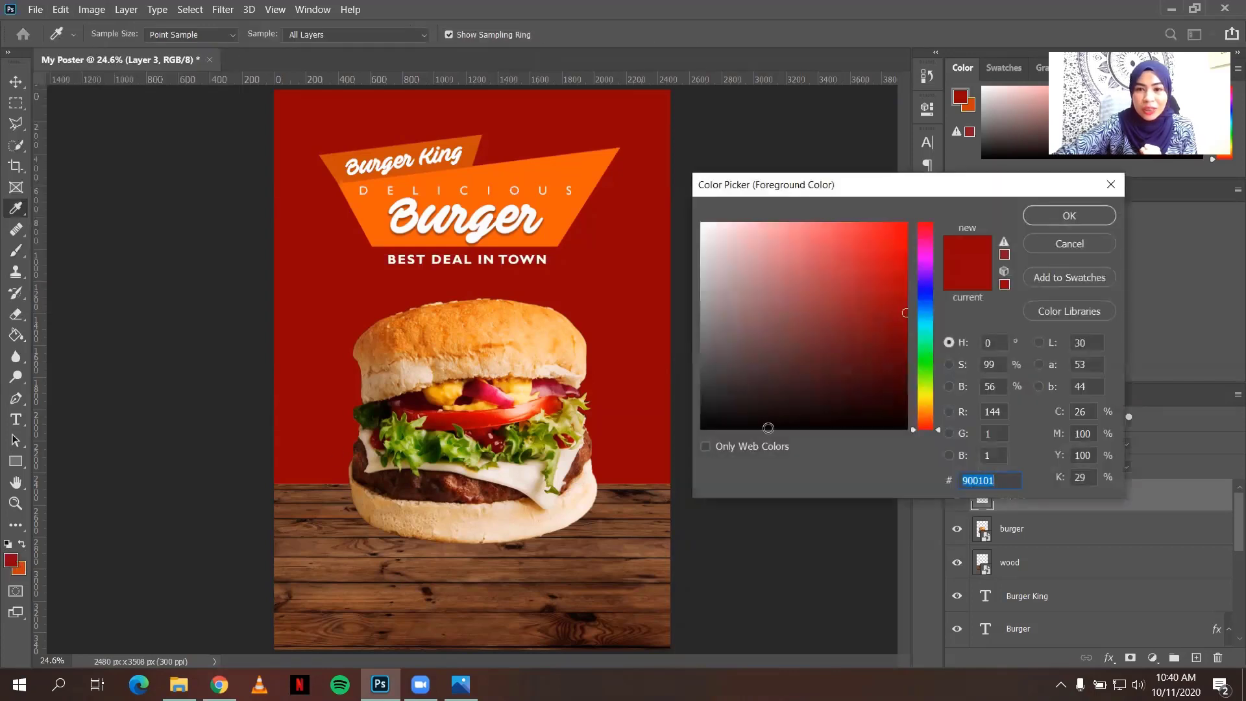
pyautogui.click(767, 428)
pyautogui.click(706, 427)
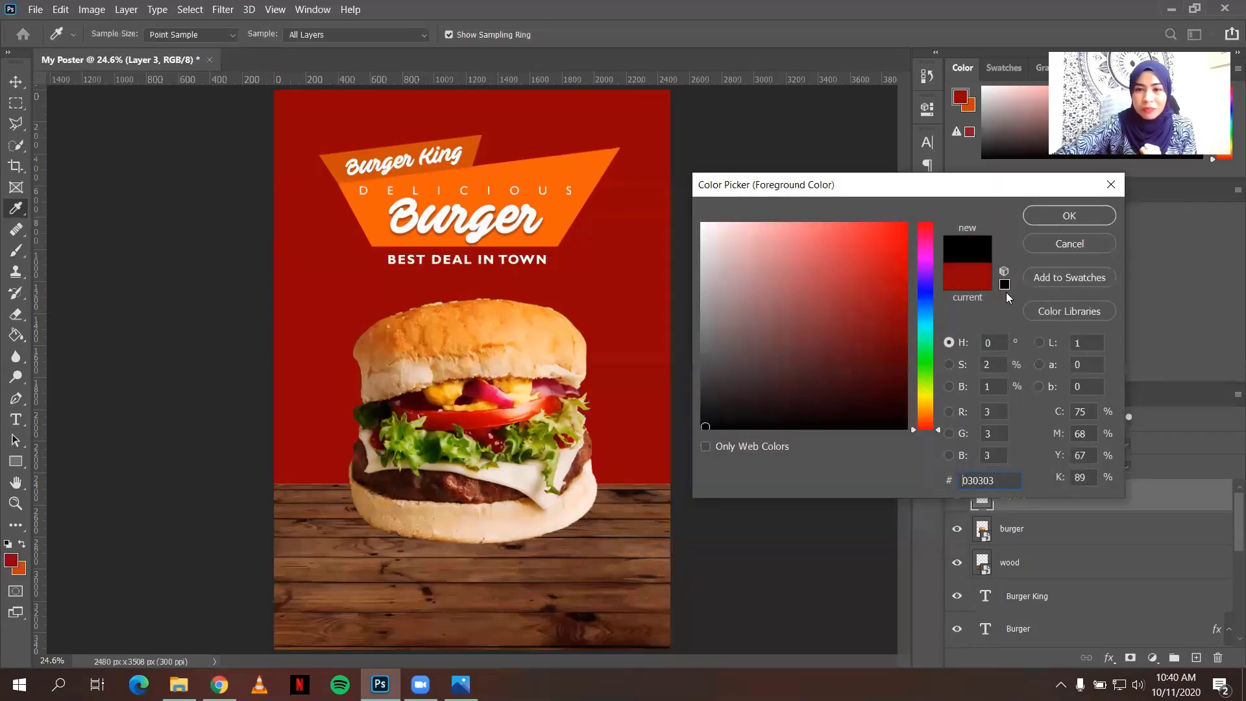
pyautogui.click(1045, 217)
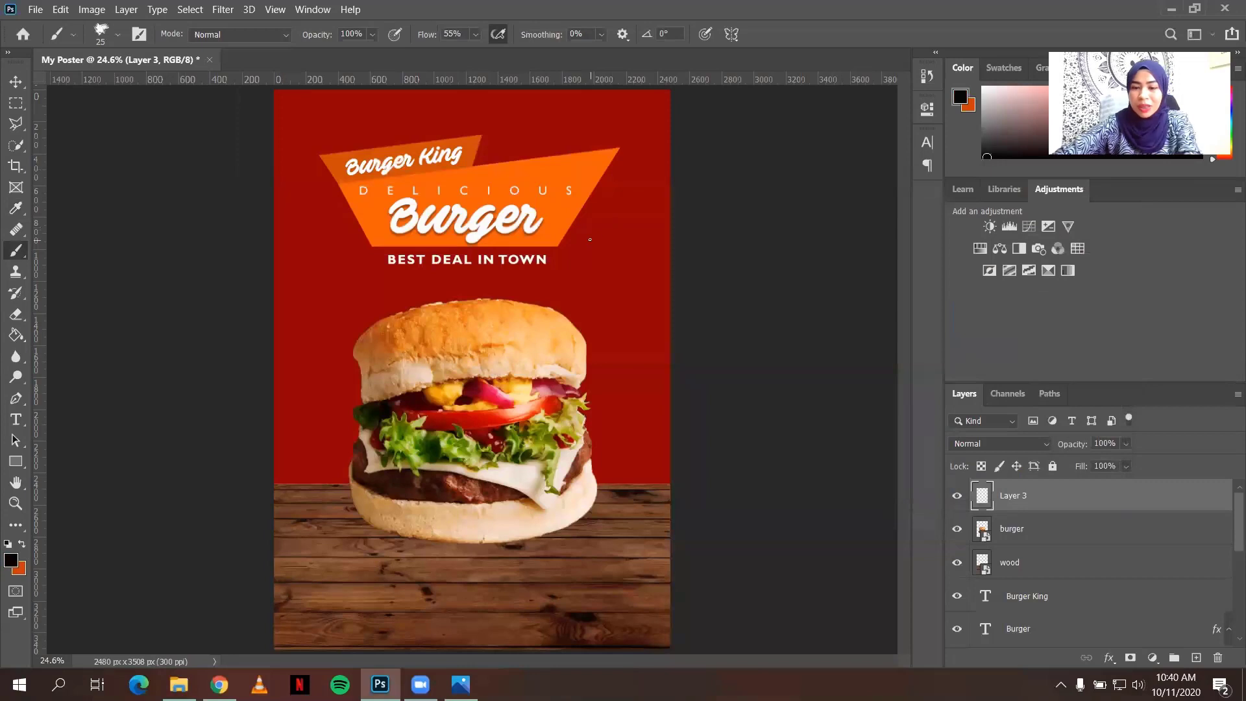
# - Enlarge the charcoal brush to 700 px
pyautogui.press(']')
pyautogui.press(']')
pyautogui.press(']')
pyautogui.press(']')
pyautogui.press(']')
pyautogui.press(']')
pyautogui.press(']')
pyautogui.press(']')
pyautogui.press(']')
pyautogui.press(']')
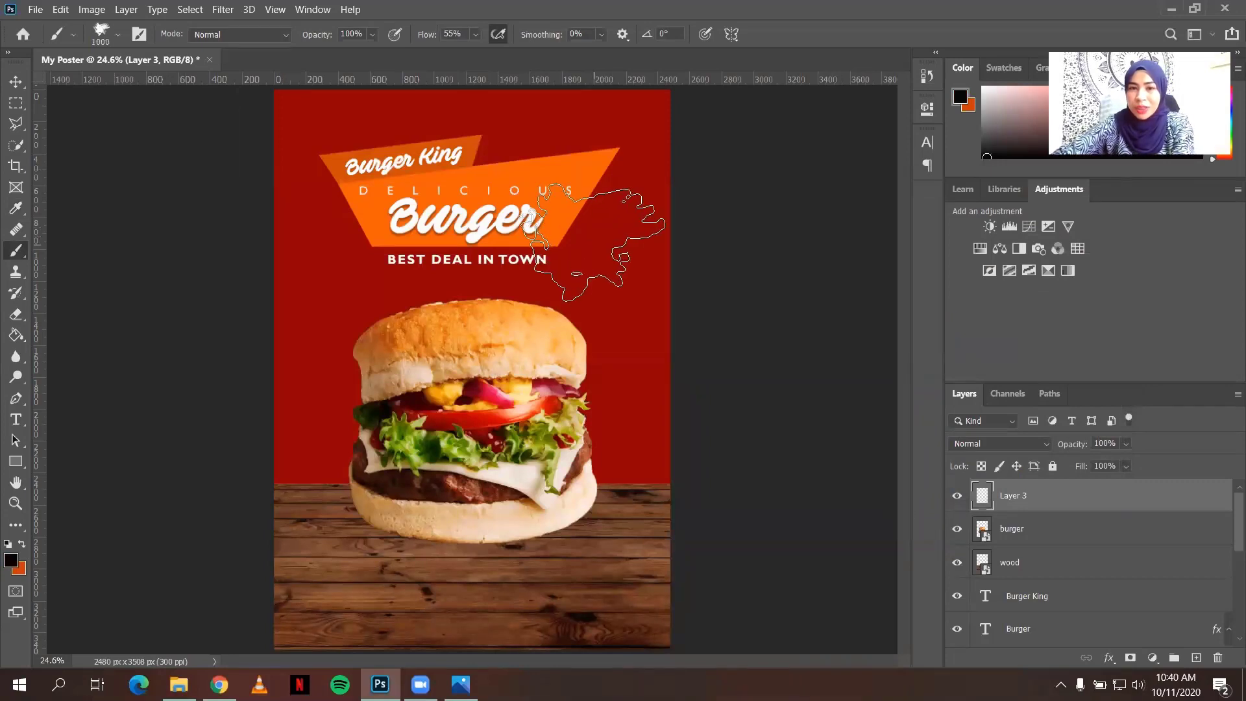
pyautogui.press('[')
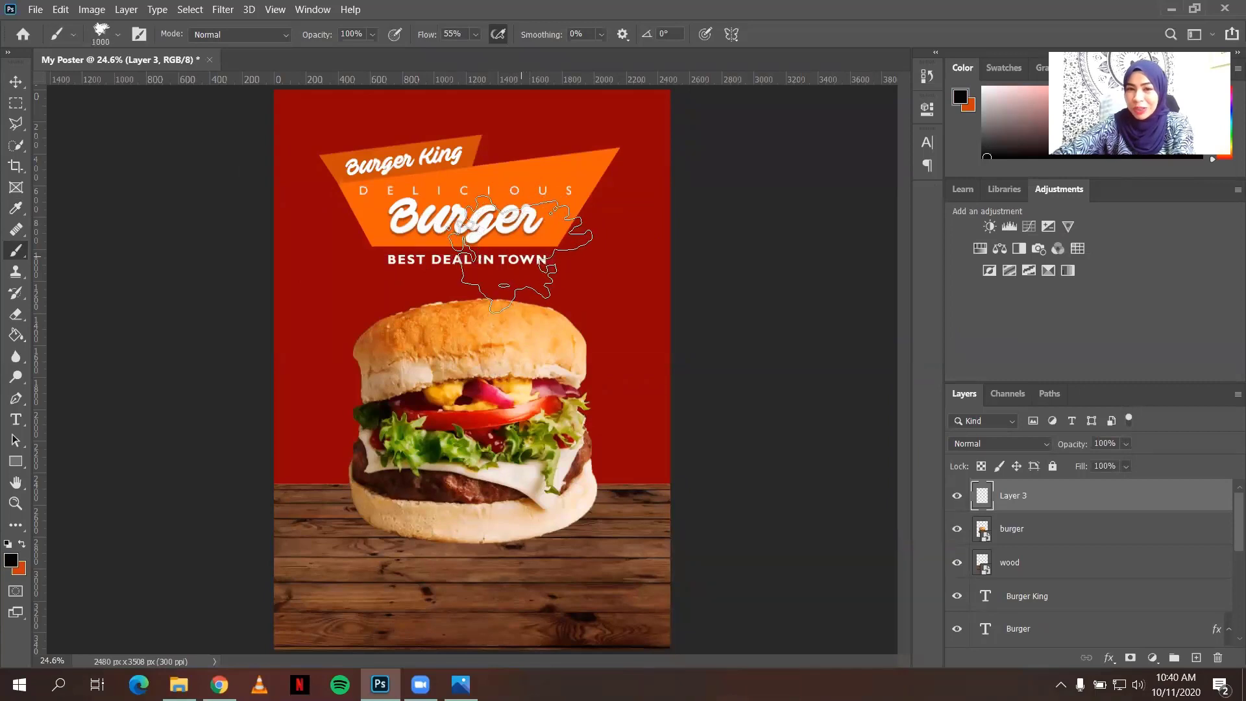
pyautogui.press('[')
pyautogui.press('[')
pyautogui.press('[')
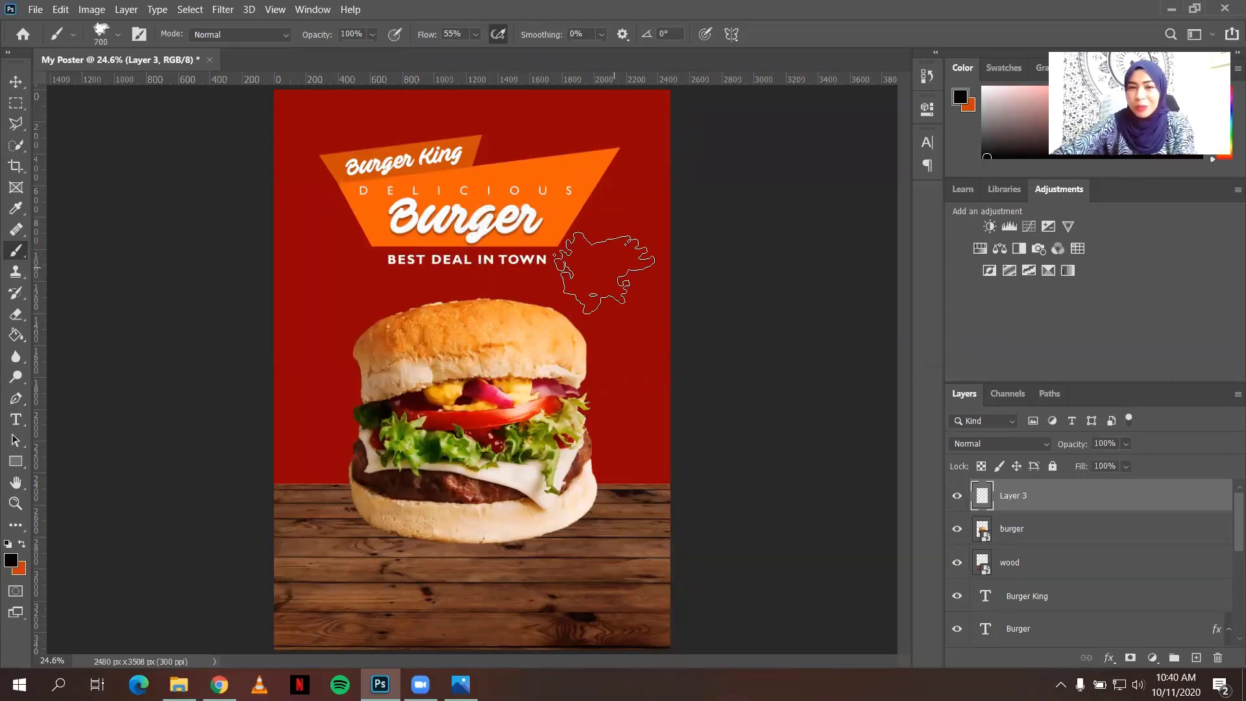
# - Try freehand black brush strokes across the header and burger on the new layer, and revert to the New Layer history state
pyautogui.click(605, 277)
pyautogui.moveTo(604, 277)
pyautogui.mouseDown()
pyautogui.moveTo(587, 259)
pyautogui.moveTo(503, 271)
pyautogui.moveTo(441, 216)
pyautogui.moveTo(514, 155)
pyautogui.moveTo(362, 251)
pyautogui.mouseUp()
pyautogui.moveTo(350, 443)
pyautogui.mouseDown()
pyautogui.moveTo(303, 284)
pyautogui.moveTo(237, 360)
pyautogui.moveTo(244, 396)
pyautogui.moveTo(362, 504)
pyautogui.moveTo(566, 417)
pyautogui.moveTo(579, 265)
pyautogui.moveTo(645, 407)
pyautogui.mouseUp()
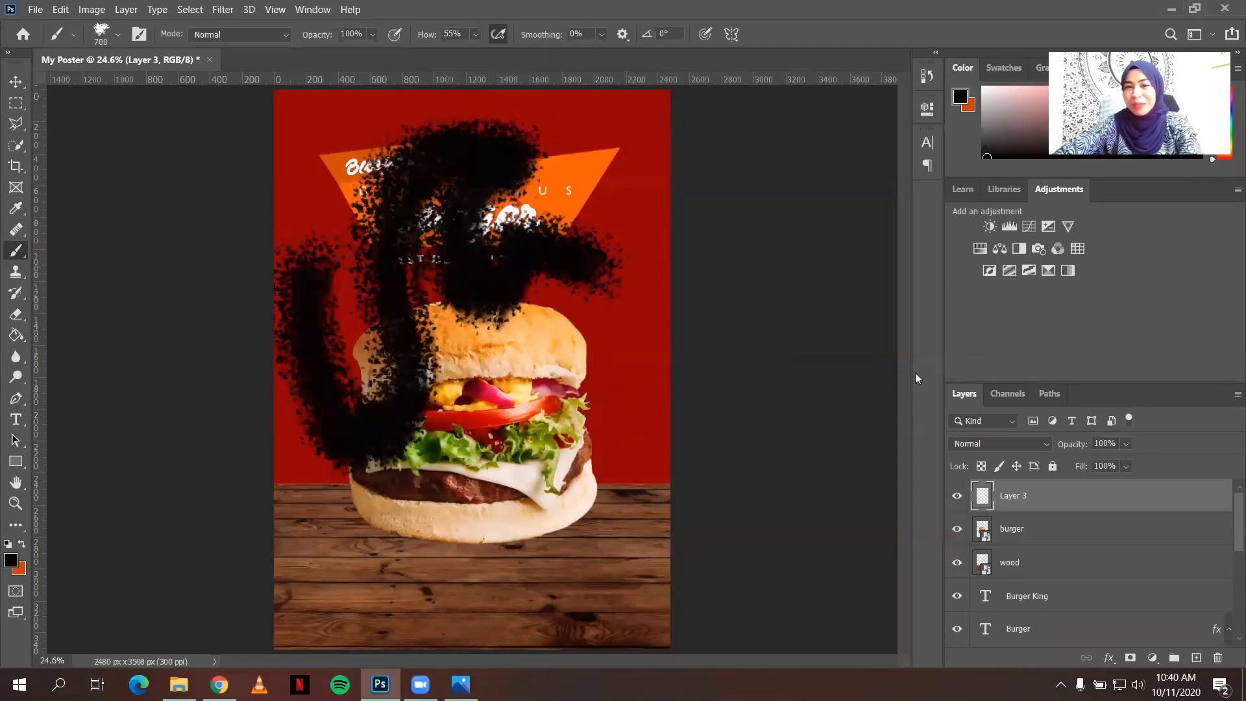
pyautogui.click(928, 76)
pyautogui.click(798, 275)
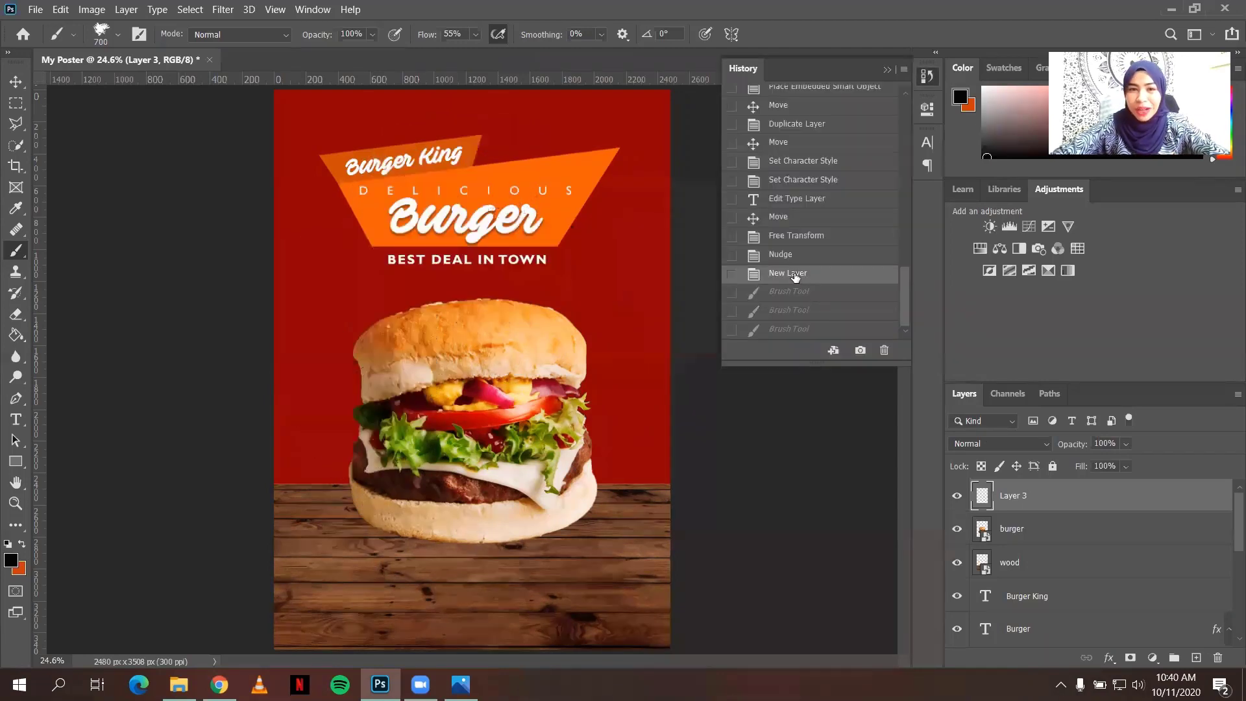
pyautogui.click(889, 70)
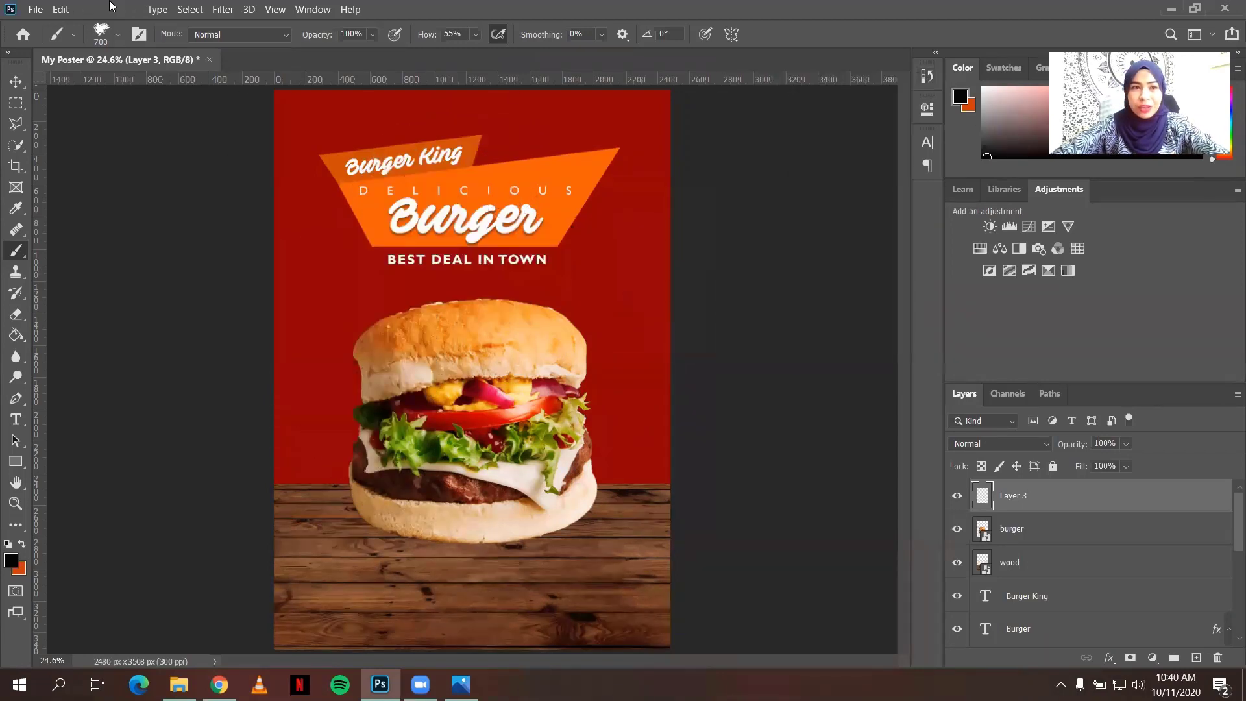
# - Choose the Soft Round preset from the General Brushes group for the Brush tool
pyautogui.click(119, 36)
pyautogui.scroll(5, 162, 234)
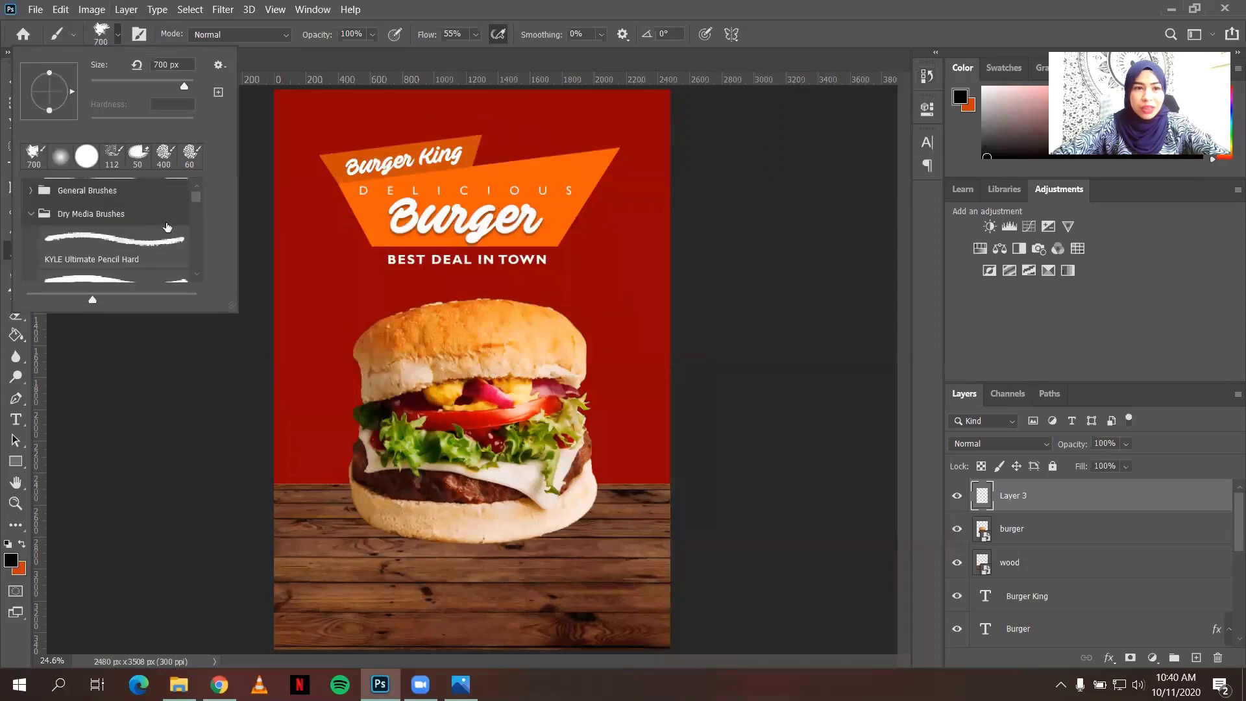
pyautogui.click(46, 215)
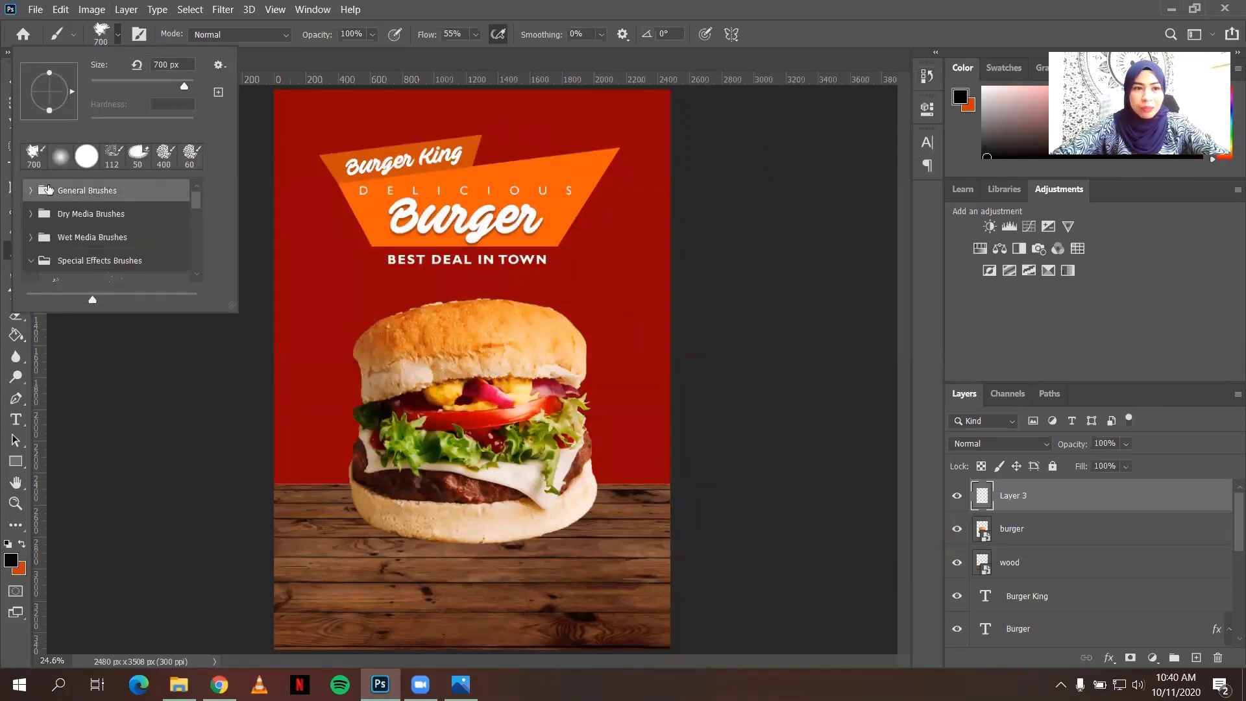
pyautogui.click(33, 190)
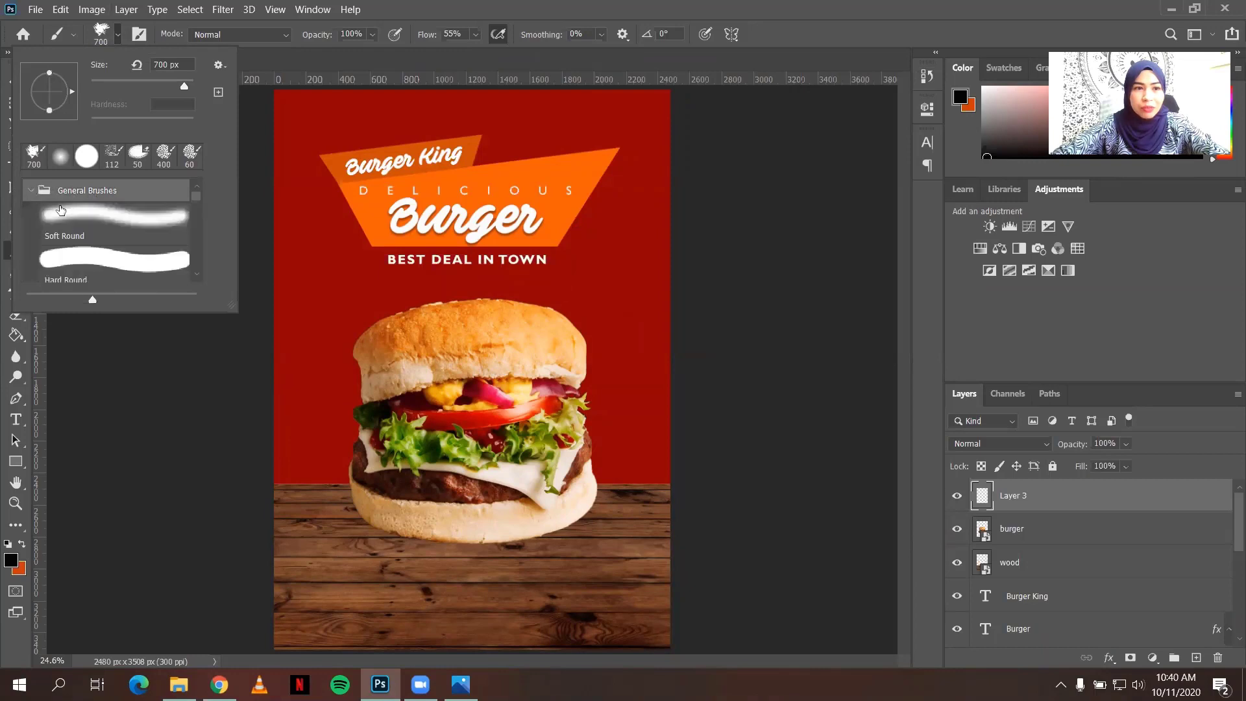
pyautogui.click(108, 222)
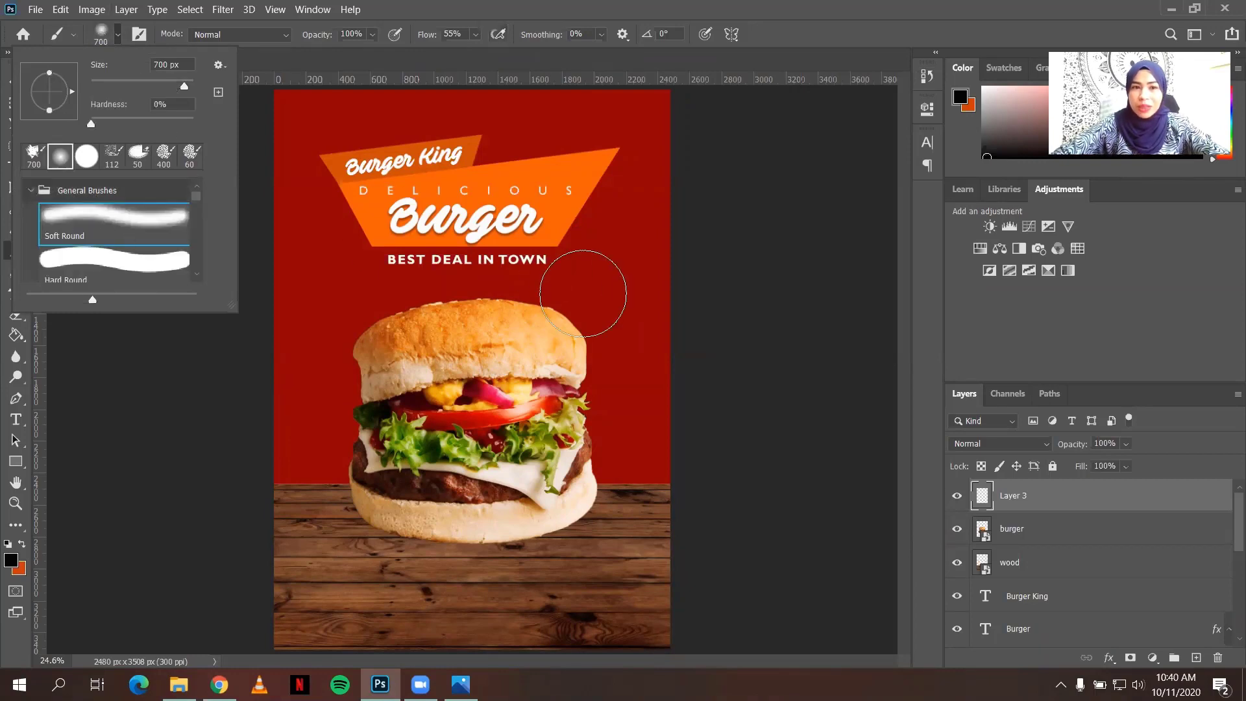
# - Try the soft brush at 149 px and at the maximum size of 5000 px
pyautogui.click(126, 84)
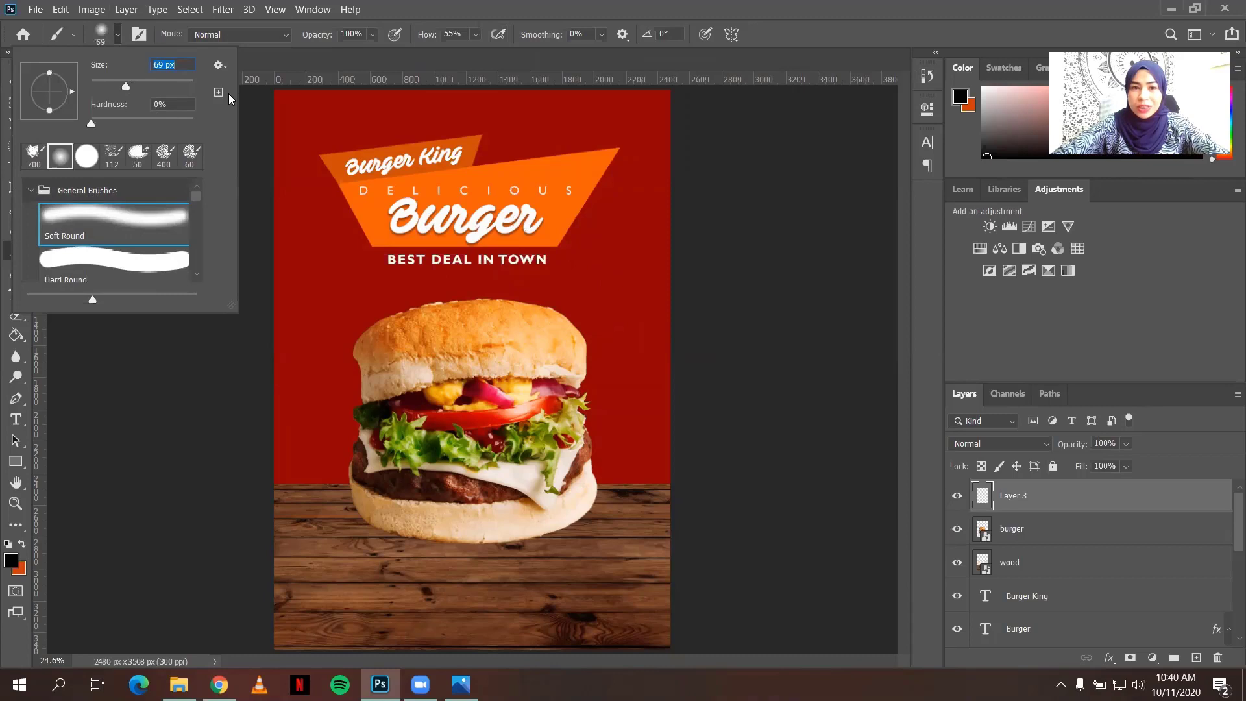
pyautogui.click(144, 86)
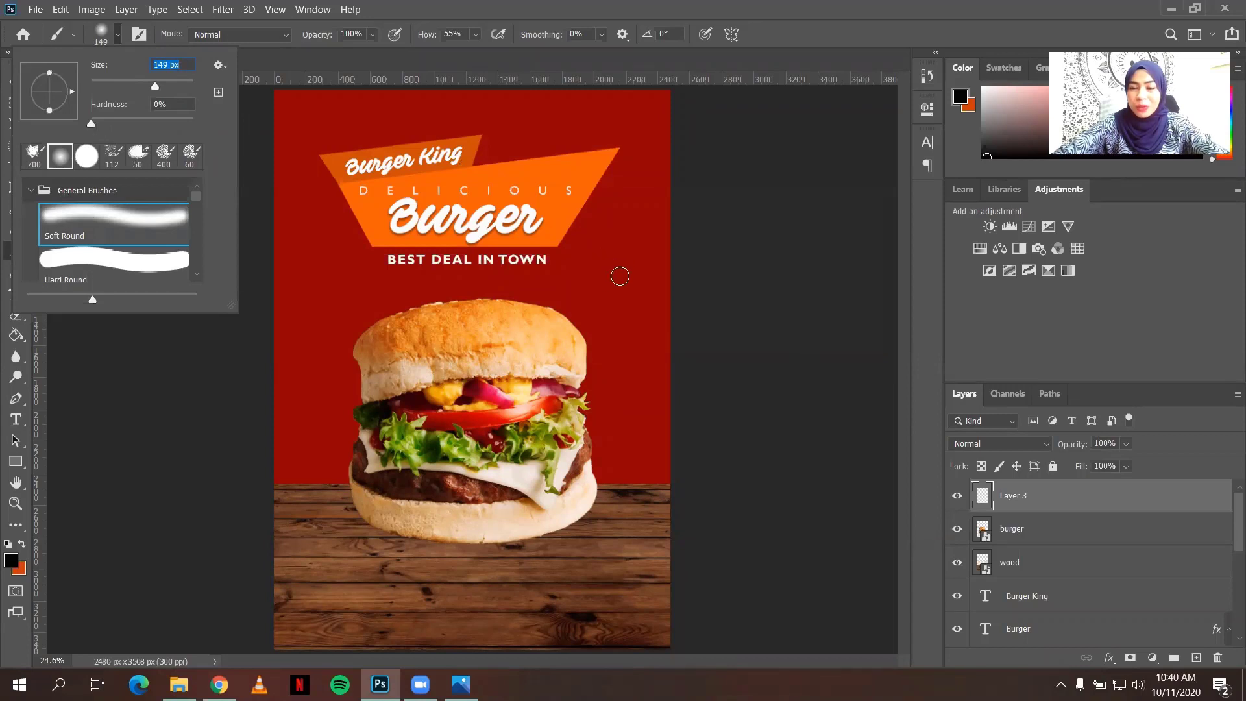
pyautogui.write(']]]]]]')
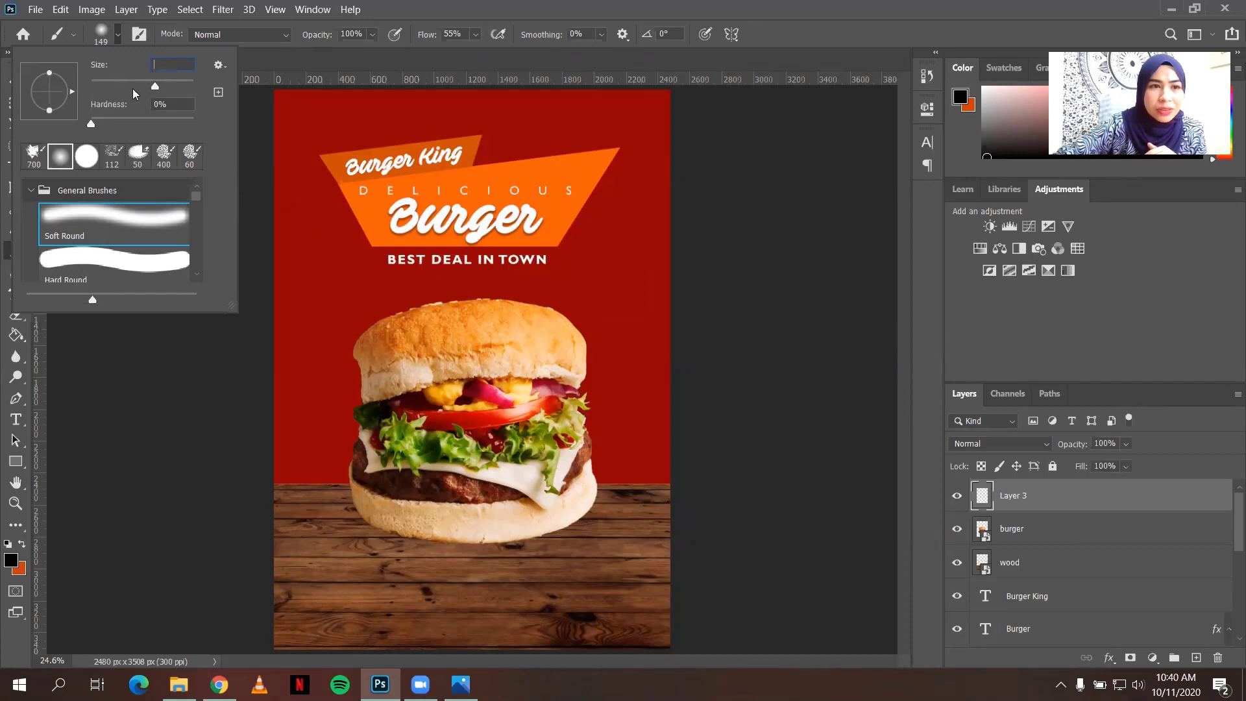
pyautogui.write('10000')
pyautogui.press('Return')
pyautogui.click(623, 270)
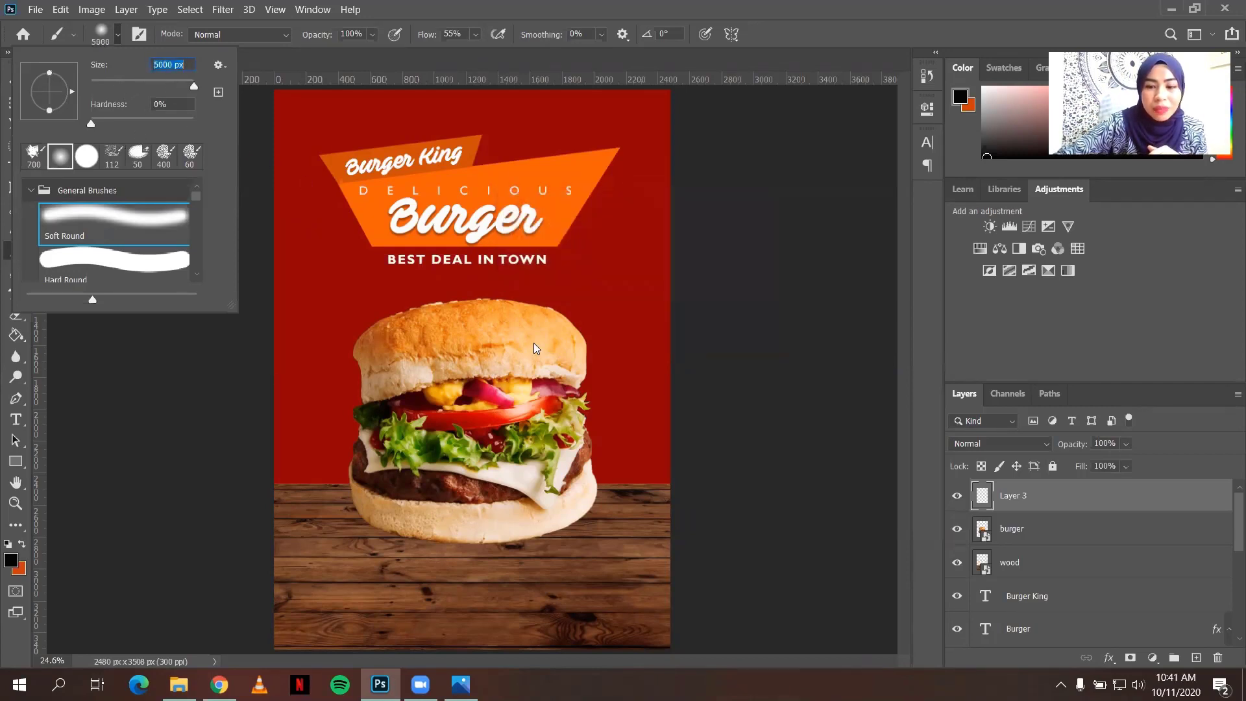
# - Set the Soft Round brush size to 100 px
pyautogui.press('BackSpace')
pyautogui.write('[[[[[[[[[[[[')
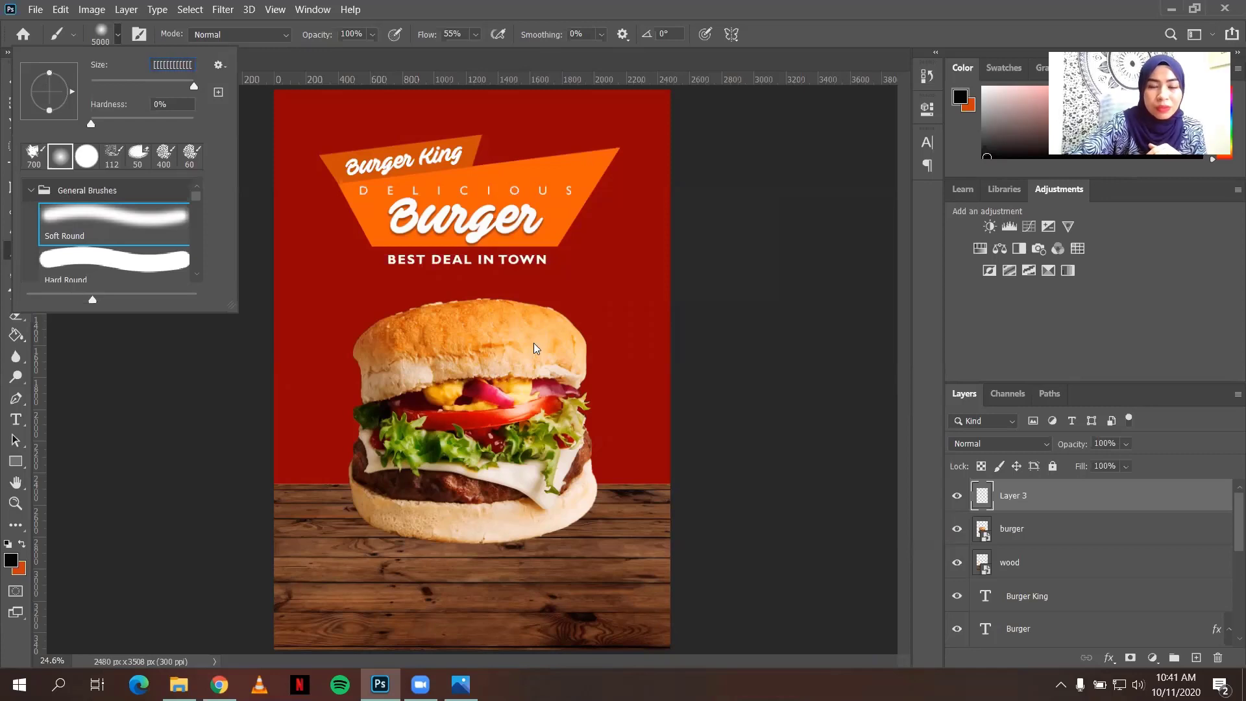
pyautogui.press('BackSpace')
pyautogui.press('BackSpace')
pyautogui.press('BackSpace')
pyautogui.press('BackSpace')
pyautogui.press('BackSpace')
pyautogui.press('BackSpace')
pyautogui.press('BackSpace')
pyautogui.press('BackSpace')
pyautogui.press('BackSpace')
pyautogui.press('BackSpace')
pyautogui.press('BackSpace')
pyautogui.press('BackSpace')
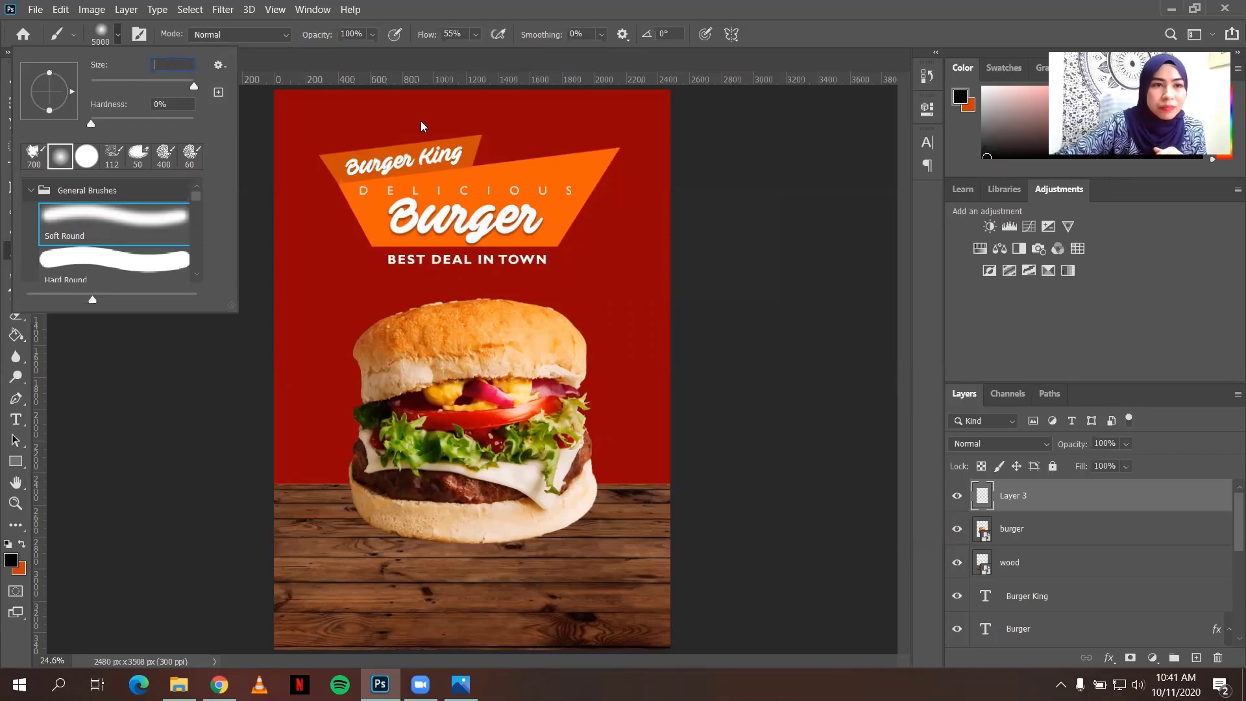
pyautogui.write('100')
pyautogui.press('Return')
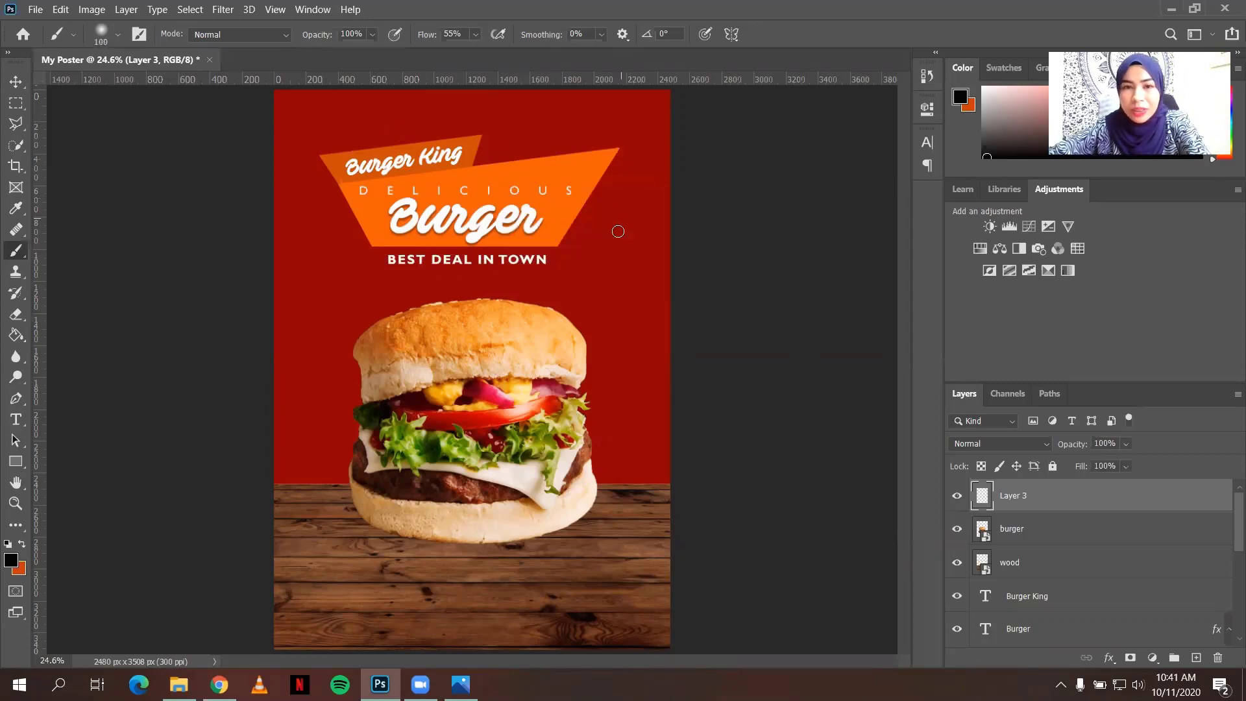
# - Enlarge the Soft Round brush to 500 px
pyautogui.press(']')
pyautogui.press(']')
pyautogui.press(']')
pyautogui.press(']')
pyautogui.press(']')
pyautogui.press(']')
pyautogui.press(']')
pyautogui.press(']')
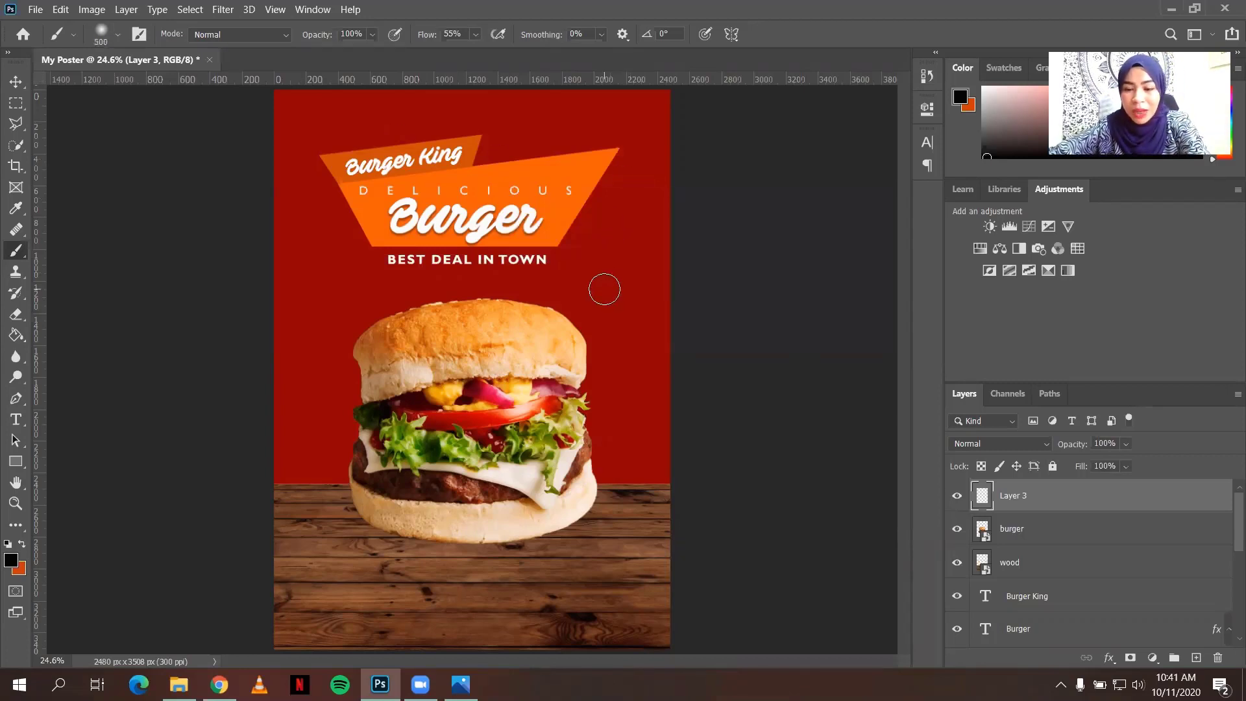
# - Try enlarging the soft brush to 2100 px, and bring it back to 500 px
pyautogui.press(']')
pyautogui.press(']')
pyautogui.press(']')
pyautogui.press(']')
pyautogui.press(']')
pyautogui.press(']')
pyautogui.press(']')
pyautogui.press(']')
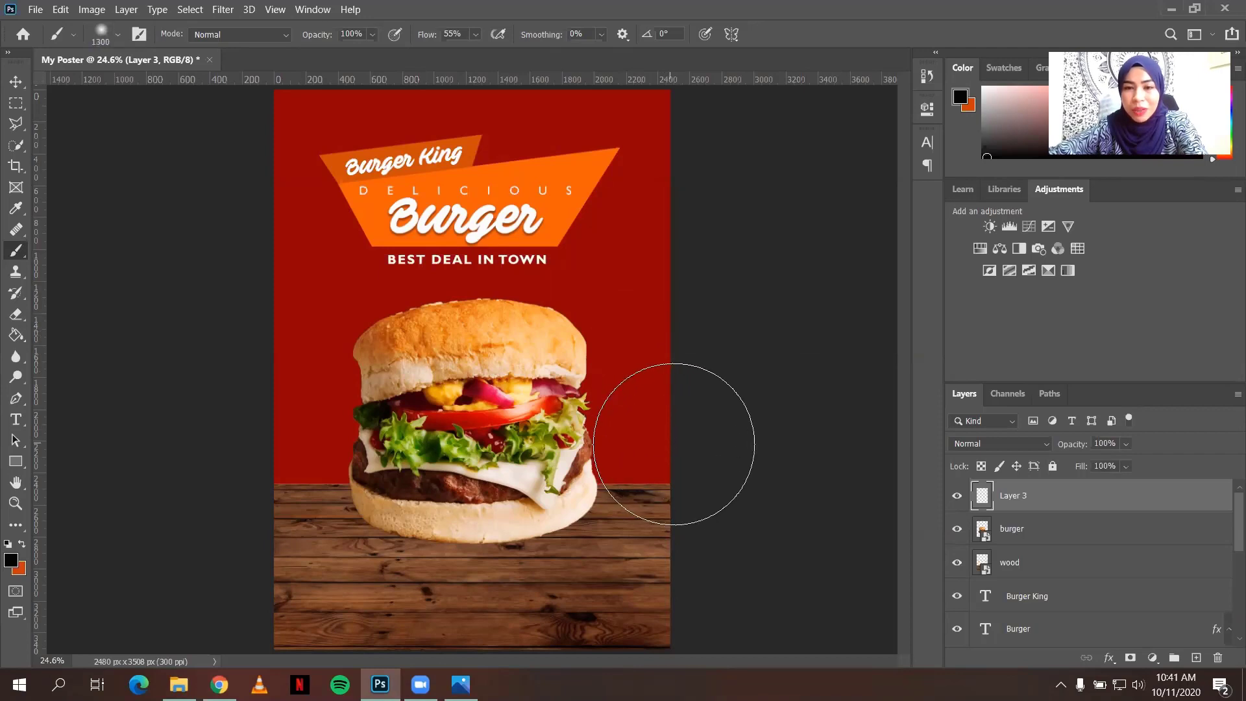
pyautogui.press(']')
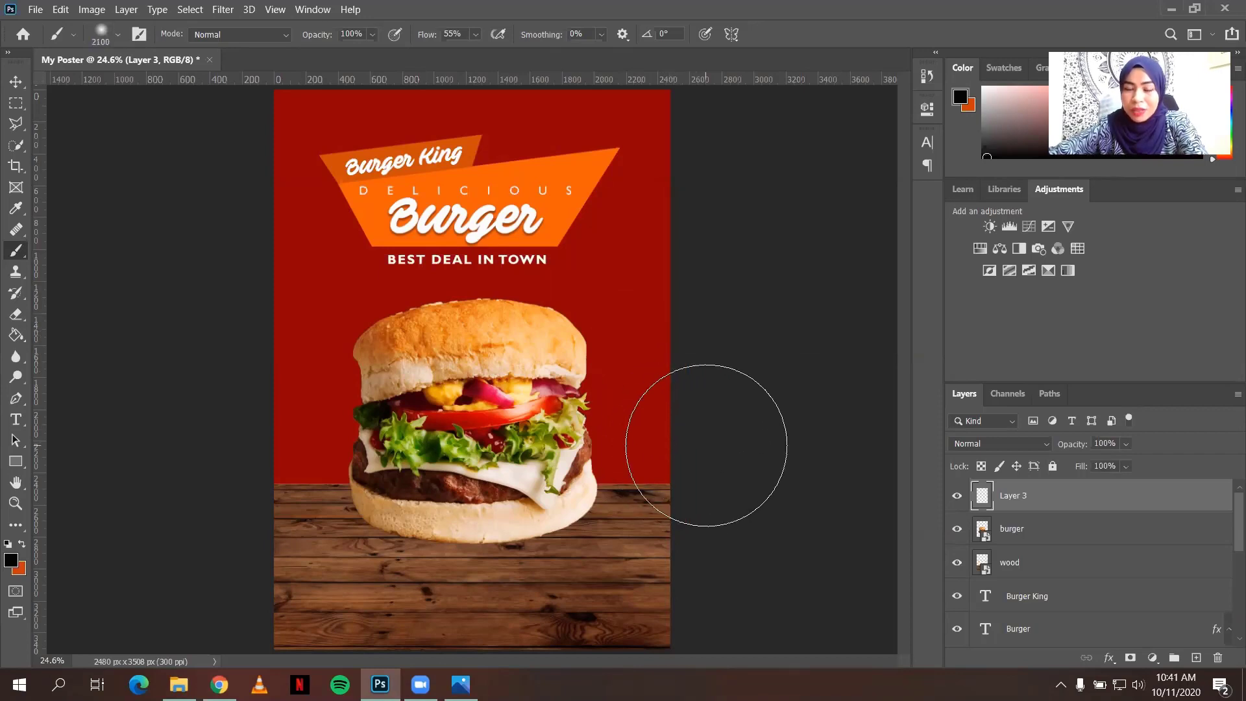
pyautogui.press('[')
pyautogui.press('[')
pyautogui.press('[')
pyautogui.press('[')
pyautogui.press('[')
pyautogui.press('[')
pyautogui.press('[')
pyautogui.press('[')
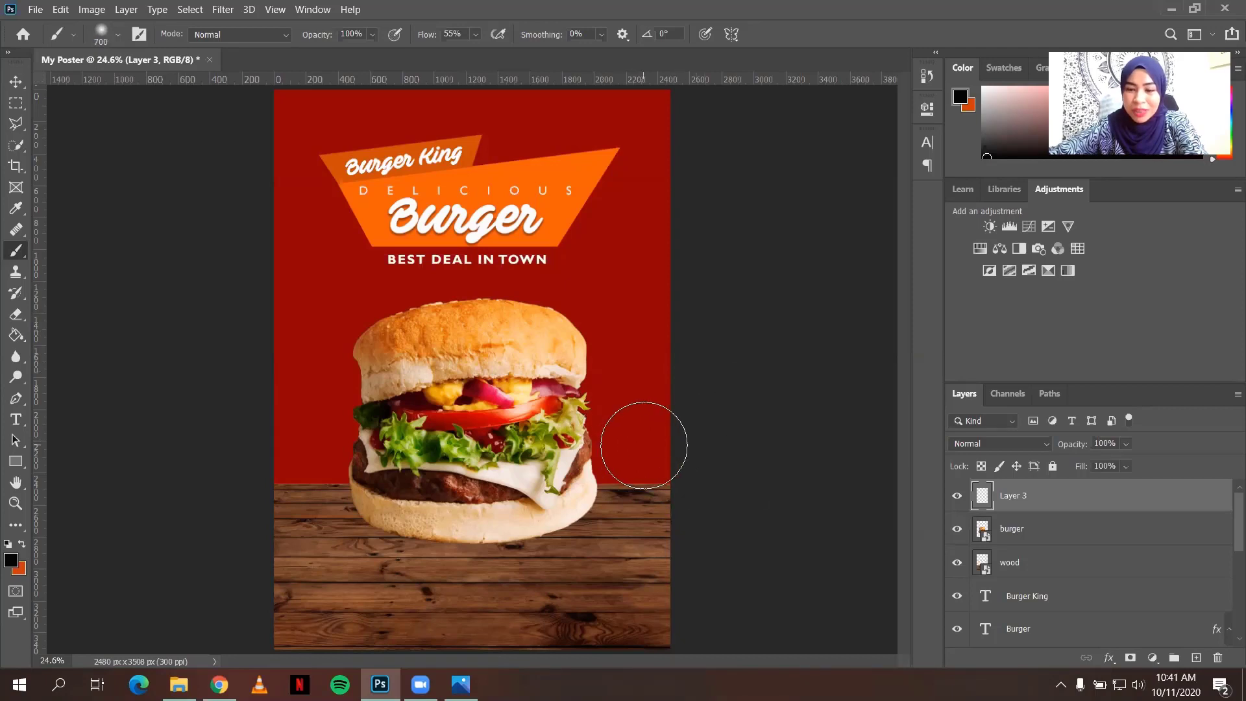
pyautogui.press('[')
pyautogui.press('[')
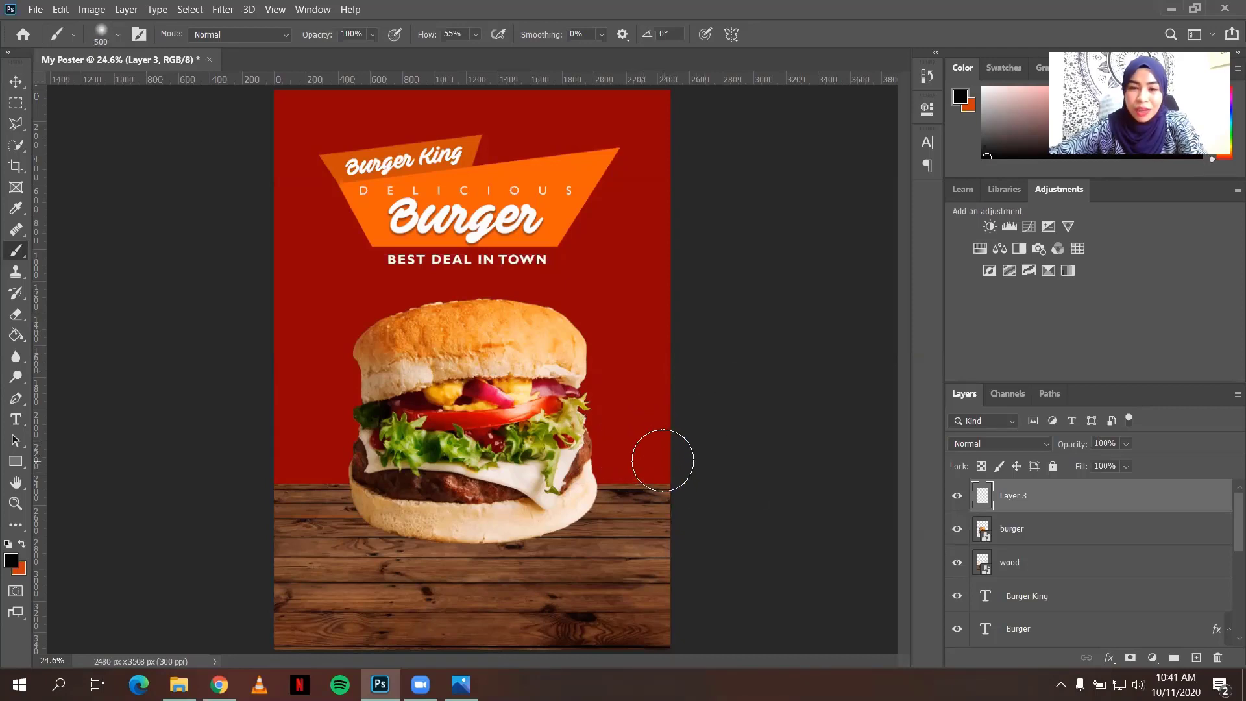
# - Try soft black strokes on the right edge of the red background beside the burger, and undo them
pyautogui.click(659, 459)
pyautogui.click(663, 416)
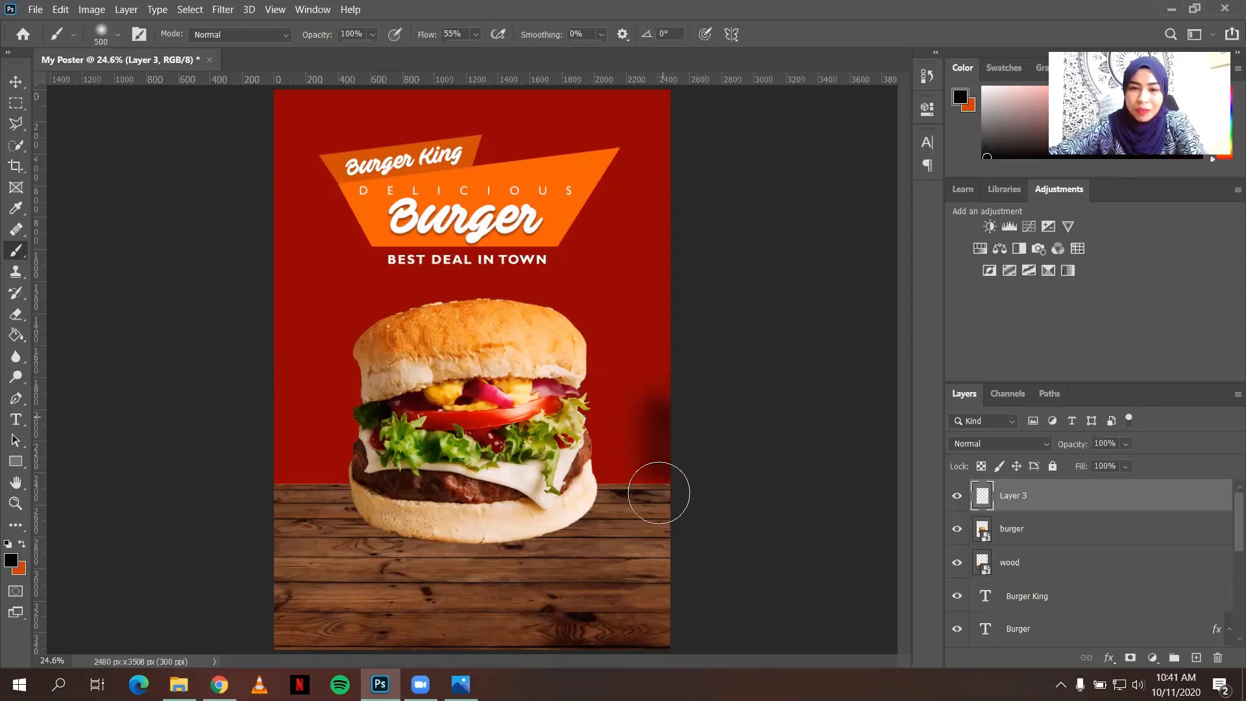
pyautogui.click(660, 490)
pyautogui.click(652, 391)
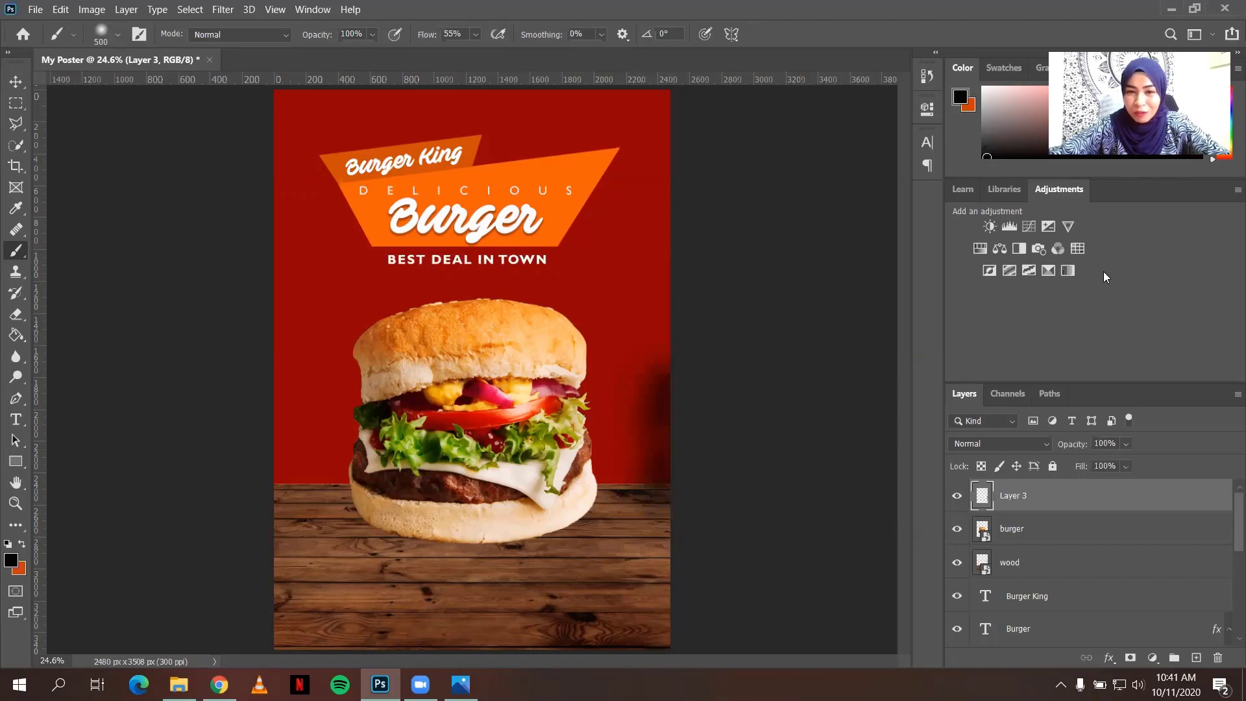
pyautogui.hotkey('ctrl', 'z')
pyautogui.hotkey('ctrl', 'z')
pyautogui.hotkey('ctrl', 'z')
pyautogui.hotkey('ctrl', 'z')
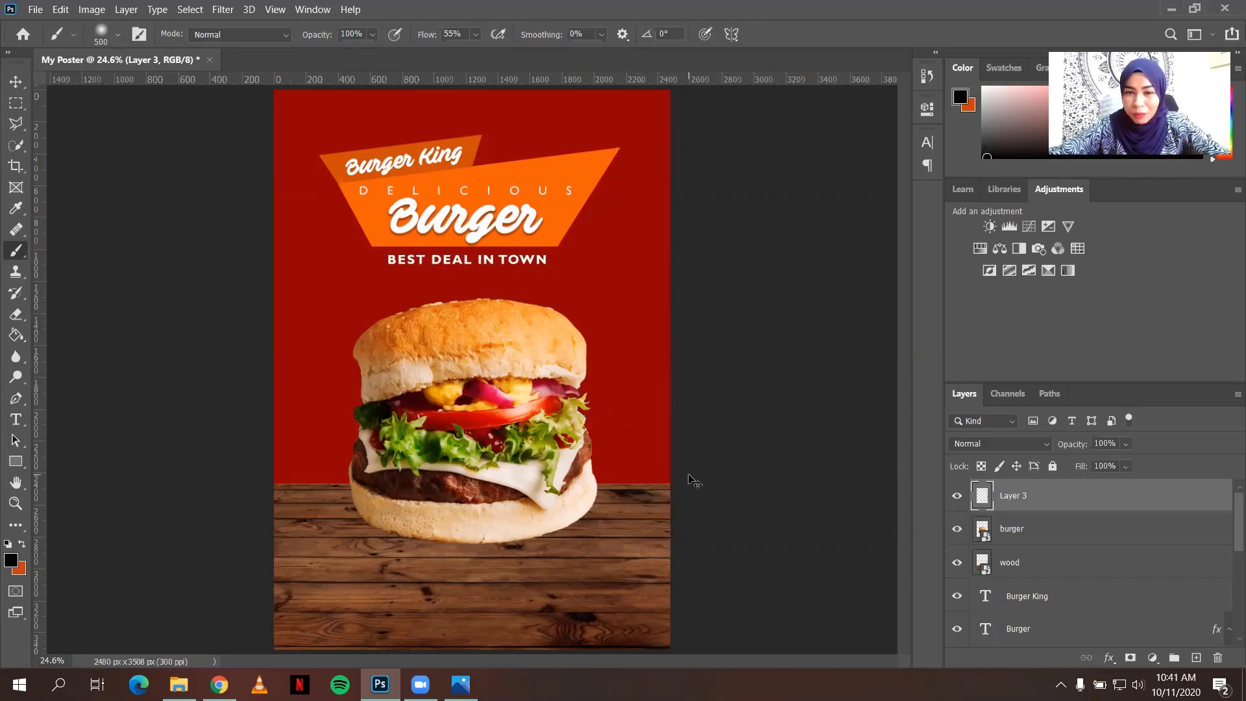
# - Enlarge the soft black brush to 2800 px
pyautogui.press(']')
pyautogui.press(']')
pyautogui.press(']')
pyautogui.press(']')
pyautogui.press(']')
pyautogui.press(']')
pyautogui.press(']')
pyautogui.press(']')
pyautogui.press(']')
pyautogui.press(']')
pyautogui.press(']')
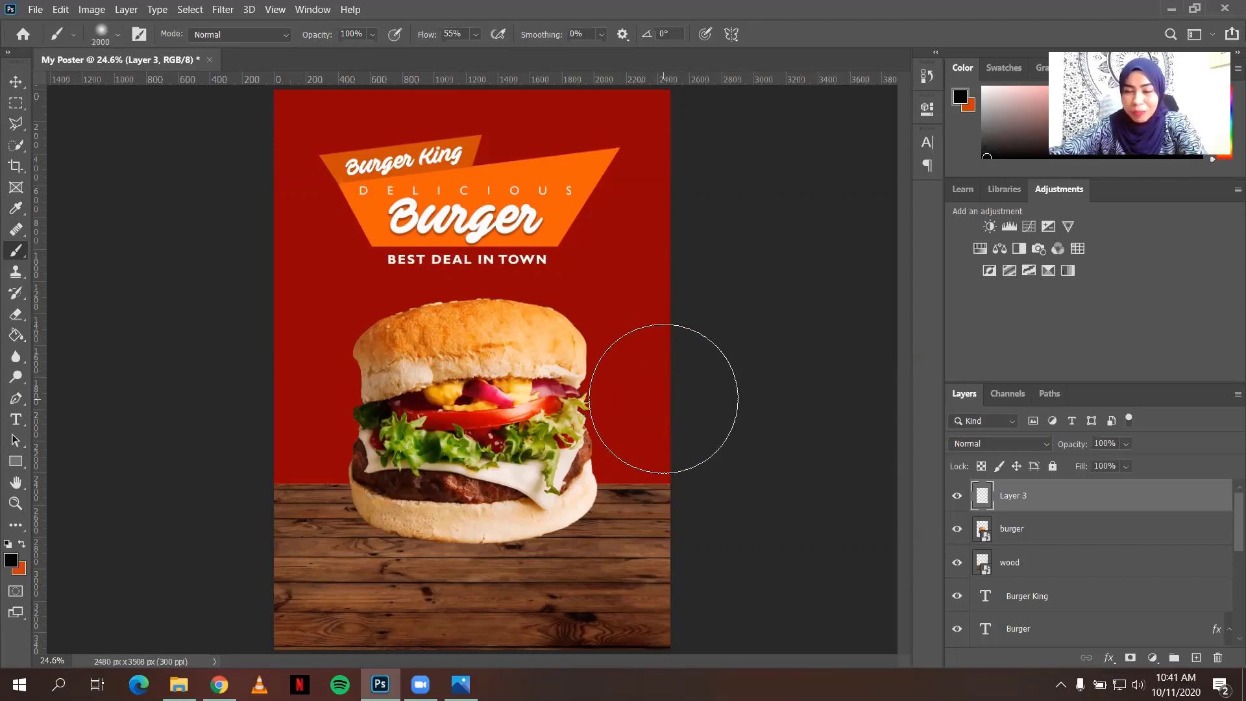
pyautogui.press(']')
pyautogui.press(']')
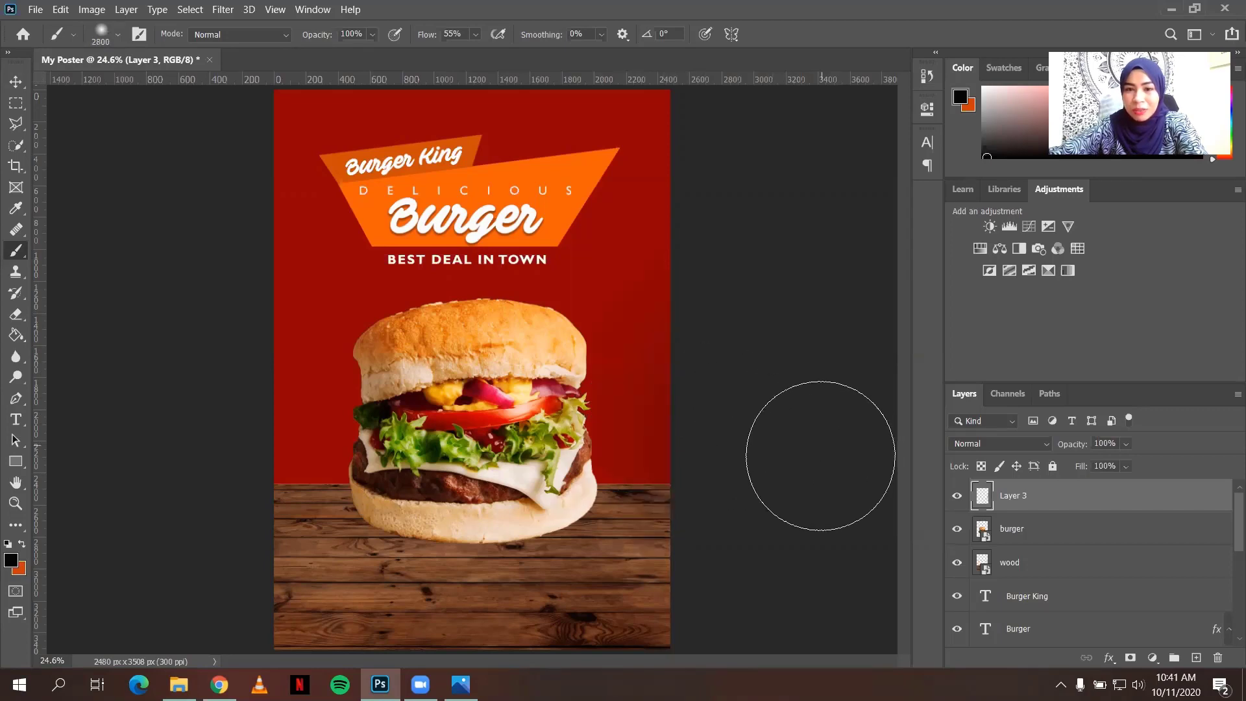
# - Darken the poster's borders on Layer 3 with large soft black strokes painted around the outside of the canvas
pyautogui.moveTo(797, 334)
pyautogui.mouseDown()
pyautogui.moveTo(776, 596)
pyautogui.moveTo(792, 286)
pyautogui.mouseUp()
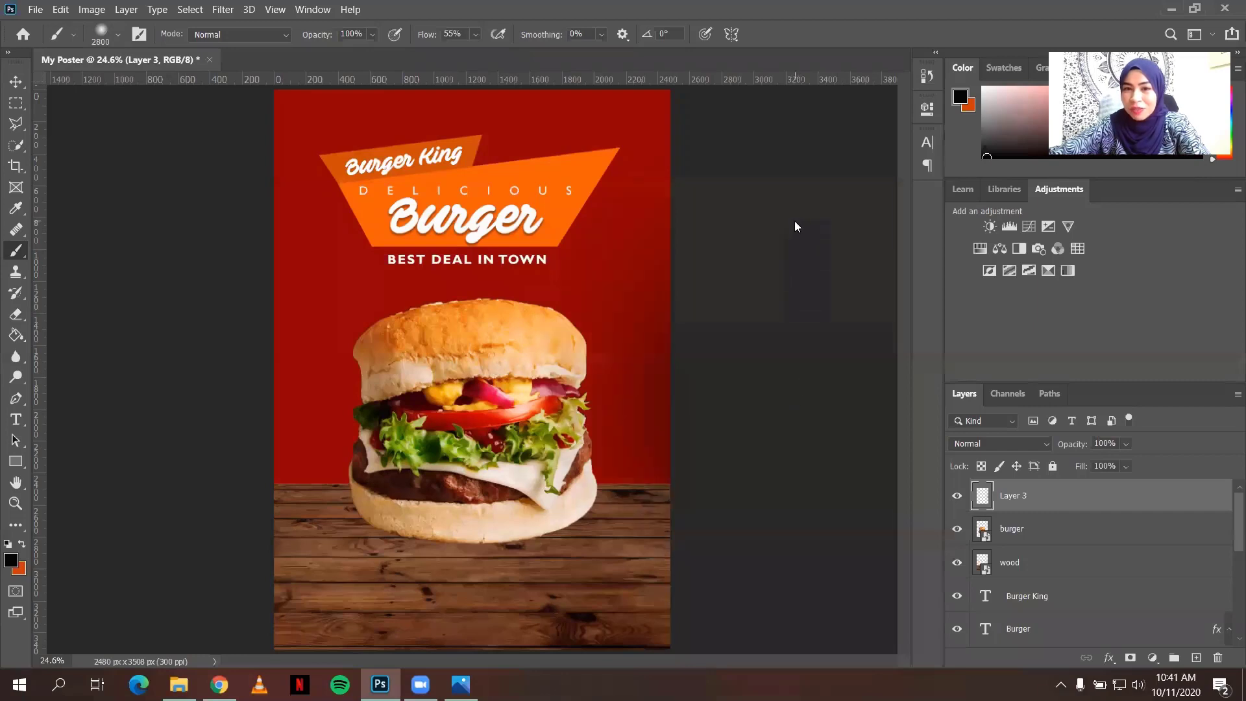
pyautogui.moveTo(794, 221); pyautogui.dragTo(797, 639)
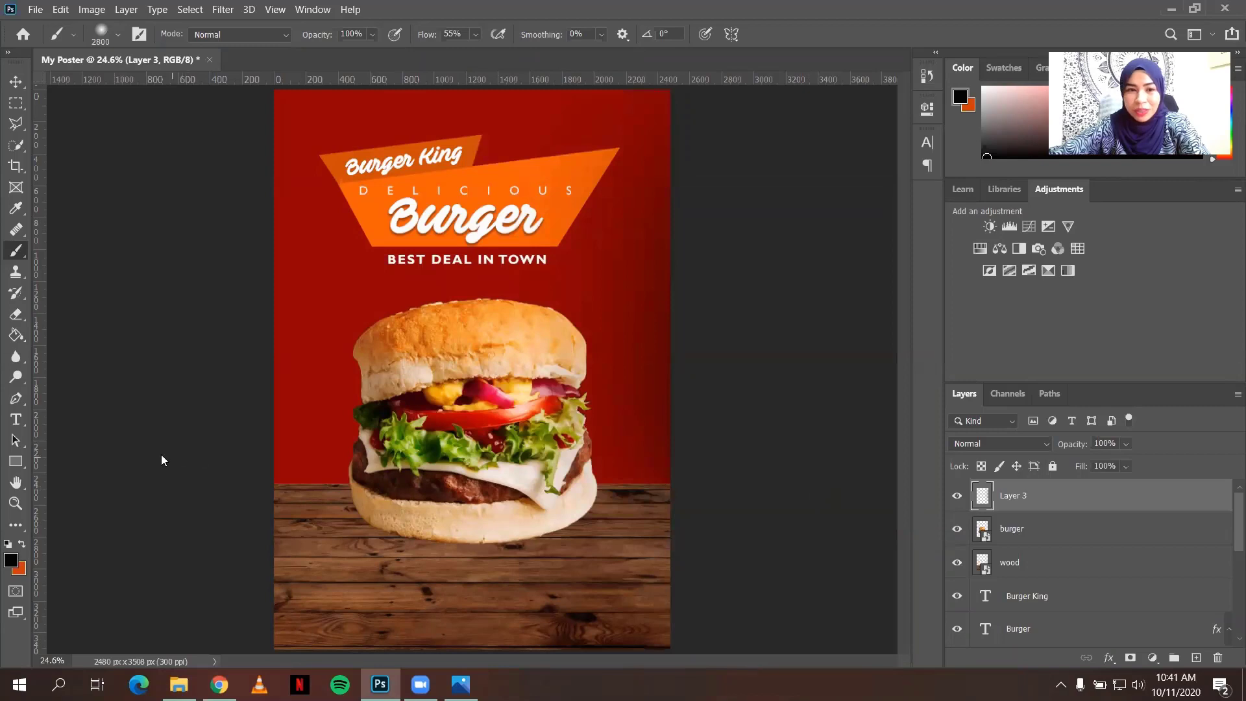
pyautogui.click(15, 505)
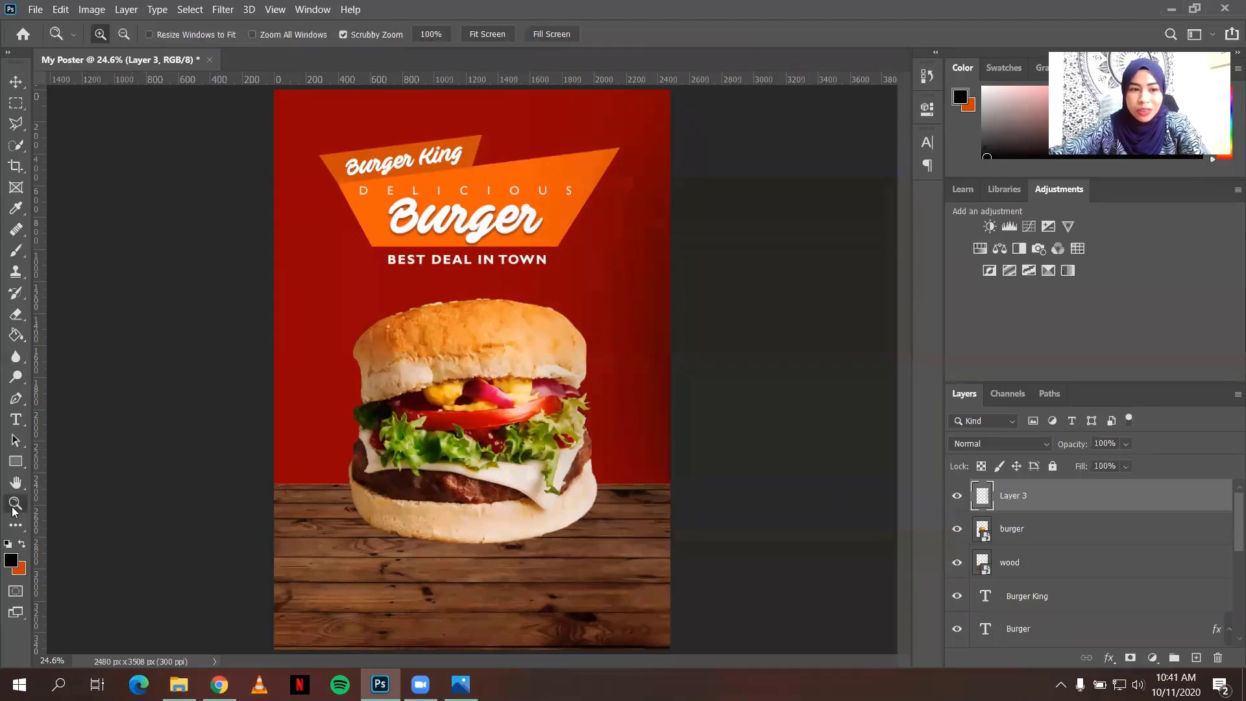
pyautogui.click(124, 35)
pyautogui.click(522, 283)
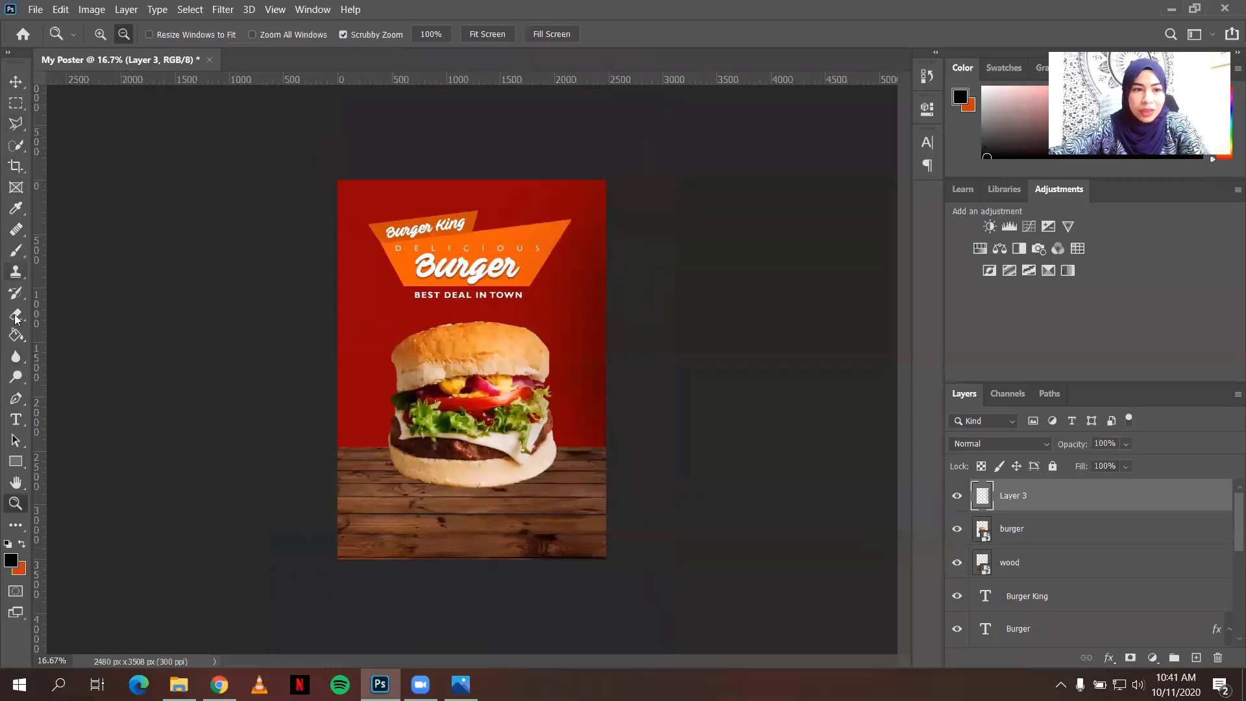
pyautogui.click(16, 250)
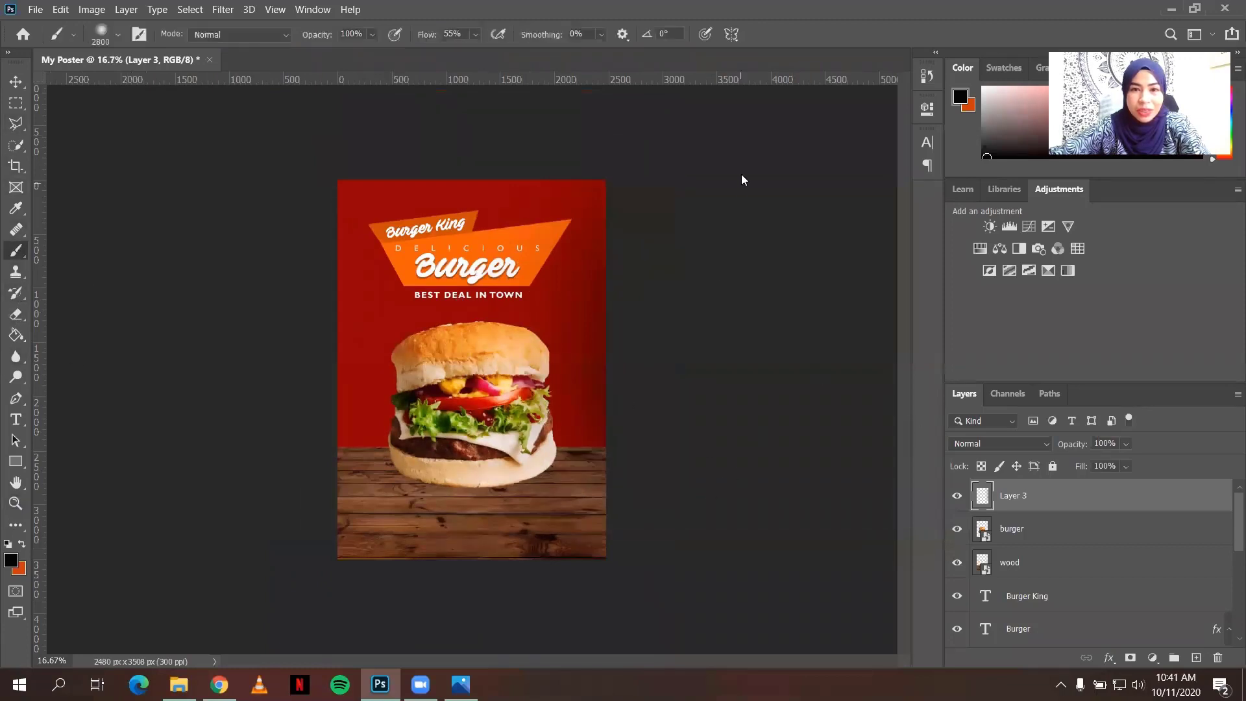
pyautogui.moveTo(699, 200)
pyautogui.mouseDown()
pyautogui.moveTo(724, 290)
pyautogui.moveTo(673, 537)
pyautogui.mouseUp()
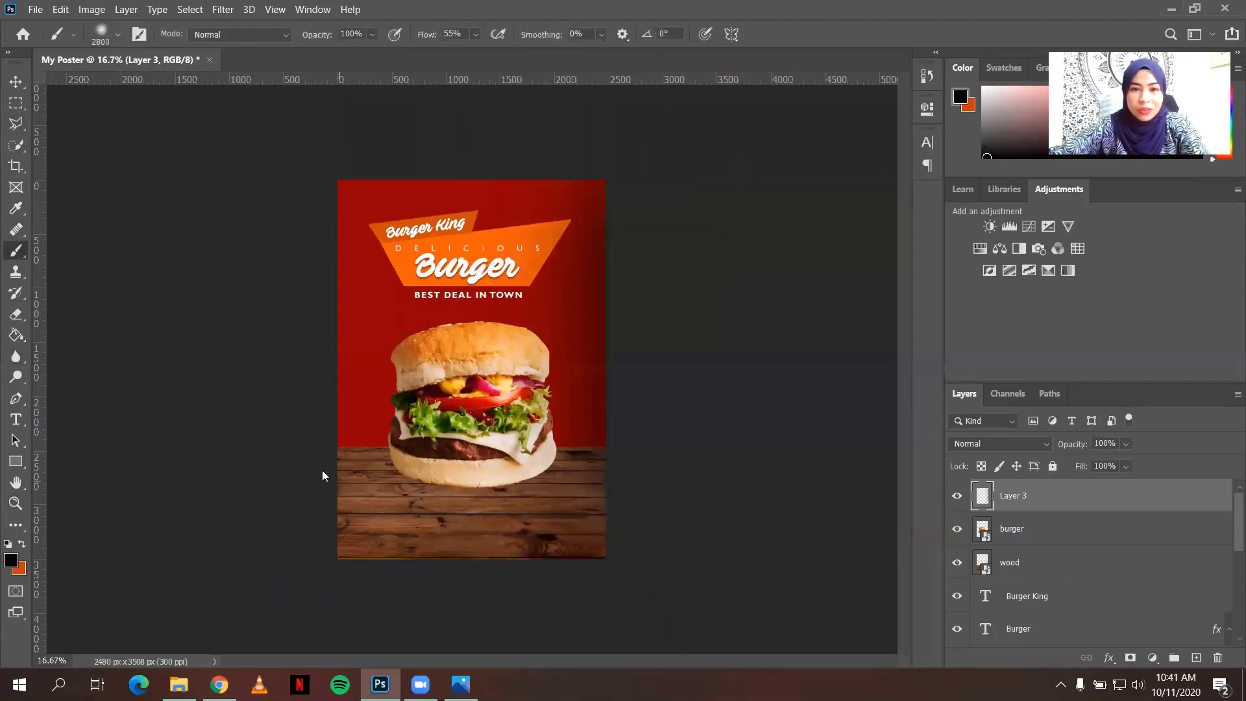
pyautogui.moveTo(260, 458)
pyautogui.mouseDown()
pyautogui.moveTo(250, 332)
pyautogui.moveTo(331, 100)
pyautogui.moveTo(649, 111)
pyautogui.mouseUp()
pyautogui.moveTo(701, 305)
pyautogui.mouseDown()
pyautogui.moveTo(253, 284)
pyautogui.moveTo(381, 111)
pyautogui.moveTo(562, 106)
pyautogui.moveTo(285, 552)
pyautogui.mouseUp()
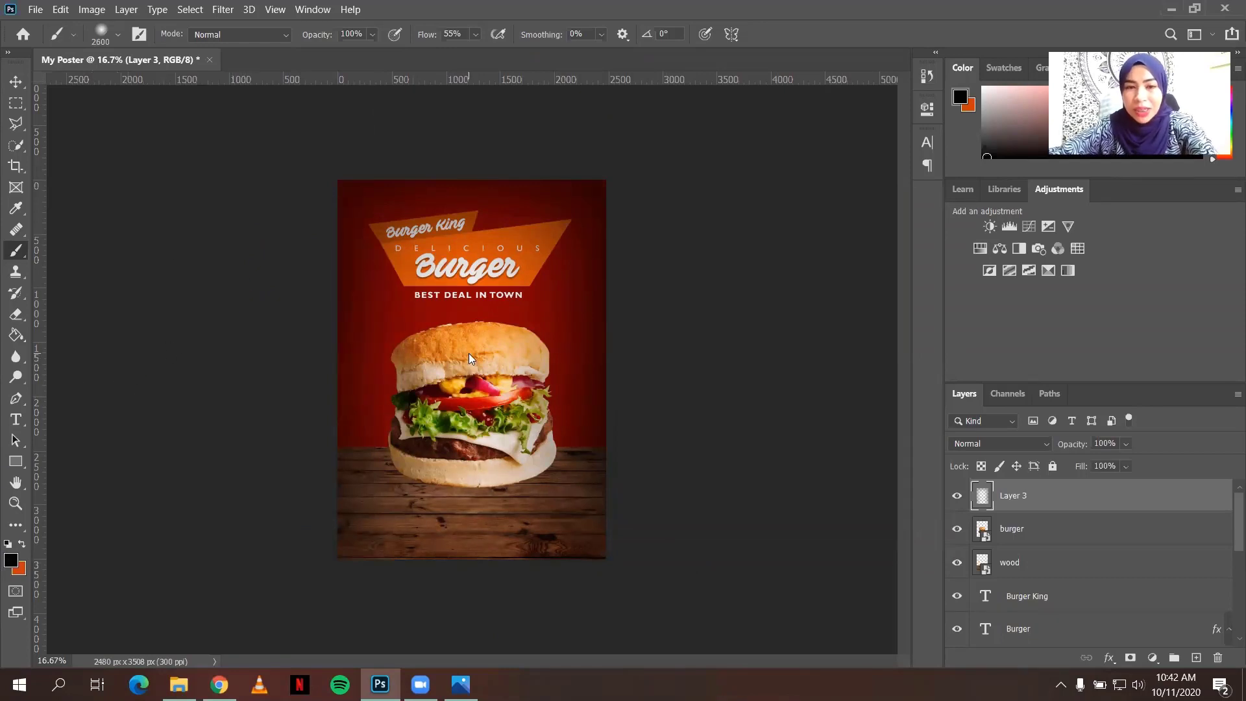
# - Reduce the soft brush to 1300 px
pyautogui.press('[')
pyautogui.press('[')
pyautogui.press('[')
pyautogui.press('[')
pyautogui.press('[')
pyautogui.press('[')
pyautogui.press('[')
pyautogui.press('[')
pyautogui.press('[')
pyautogui.press('[')
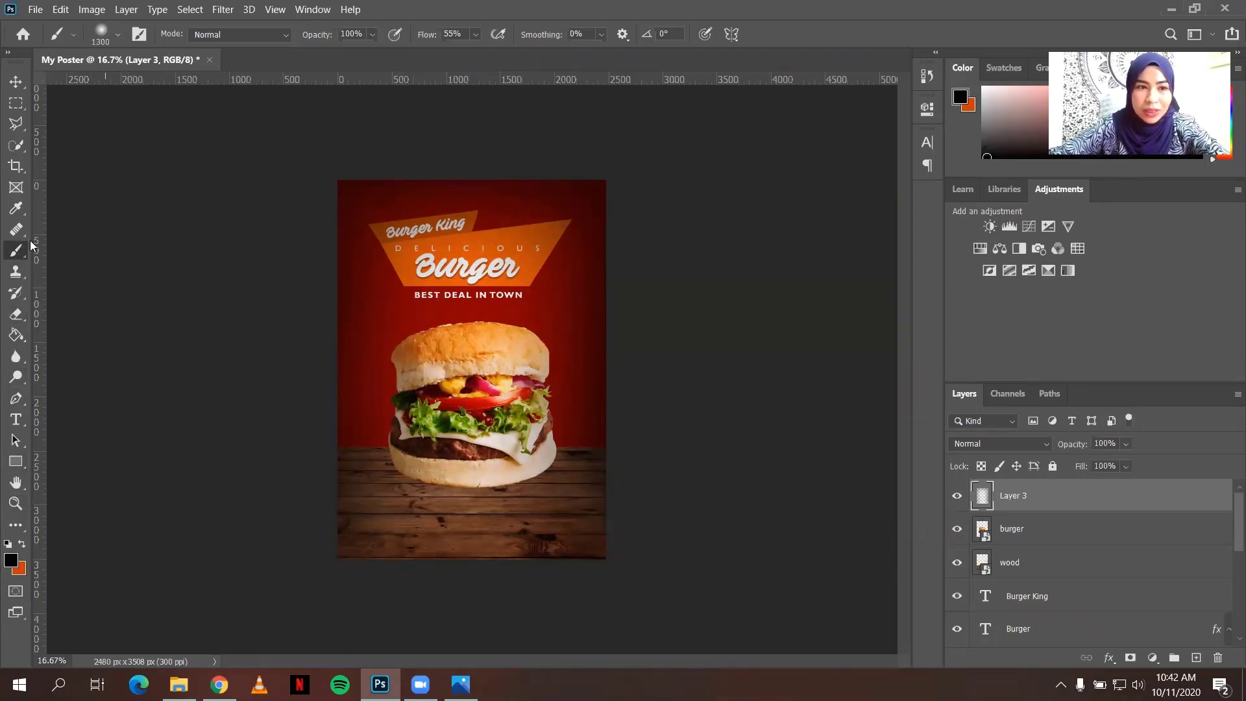
# - Sample the background red just below the tagline and brush it over the area between the header and the burger's top bun
pyautogui.click(17, 209)
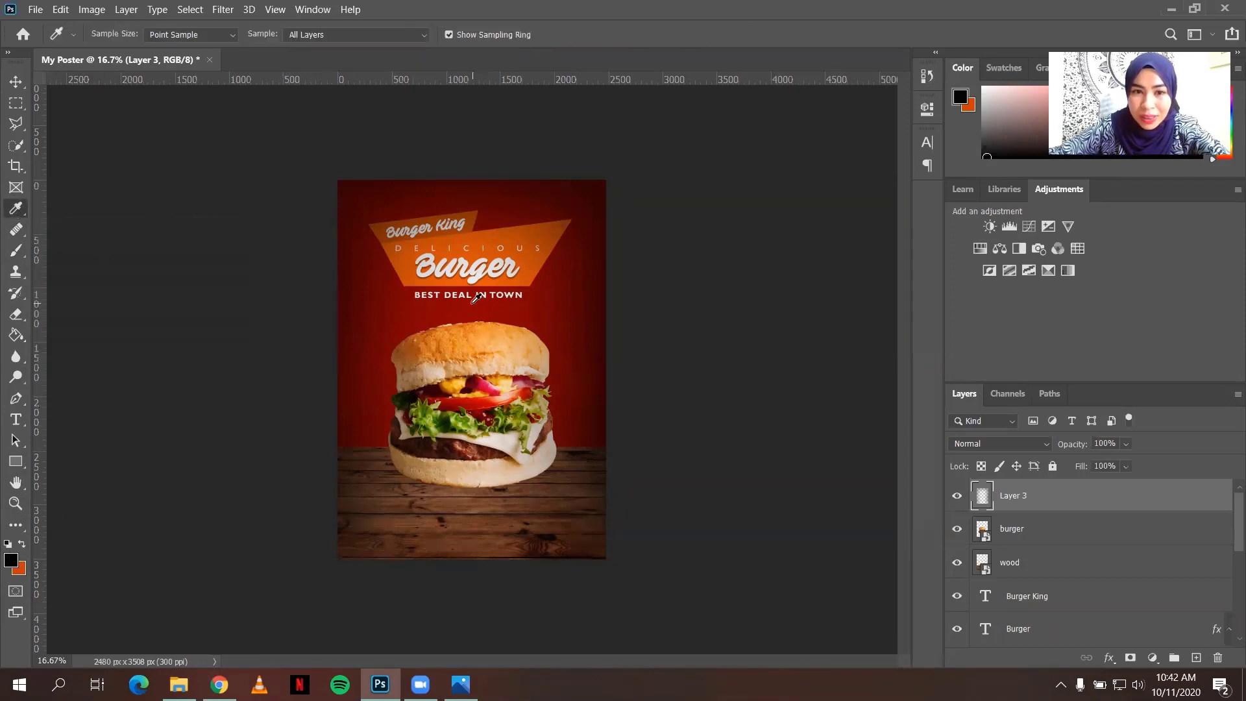
pyautogui.click(475, 302)
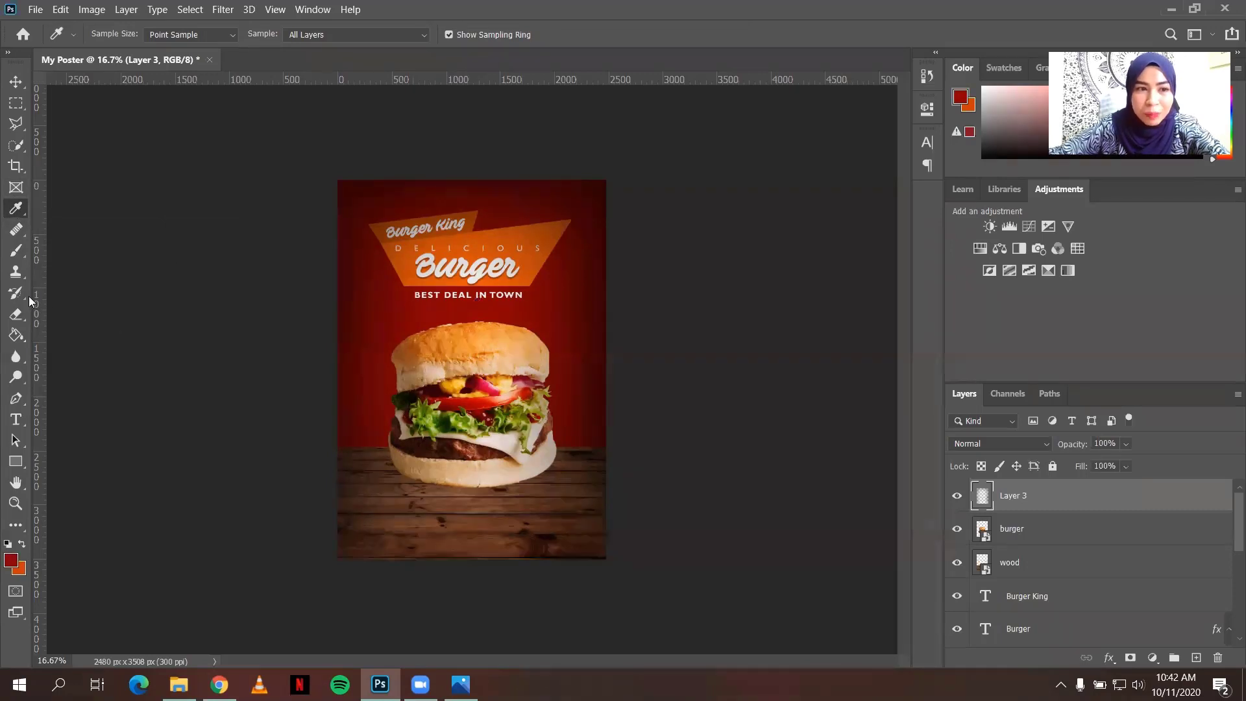
pyautogui.click(19, 251)
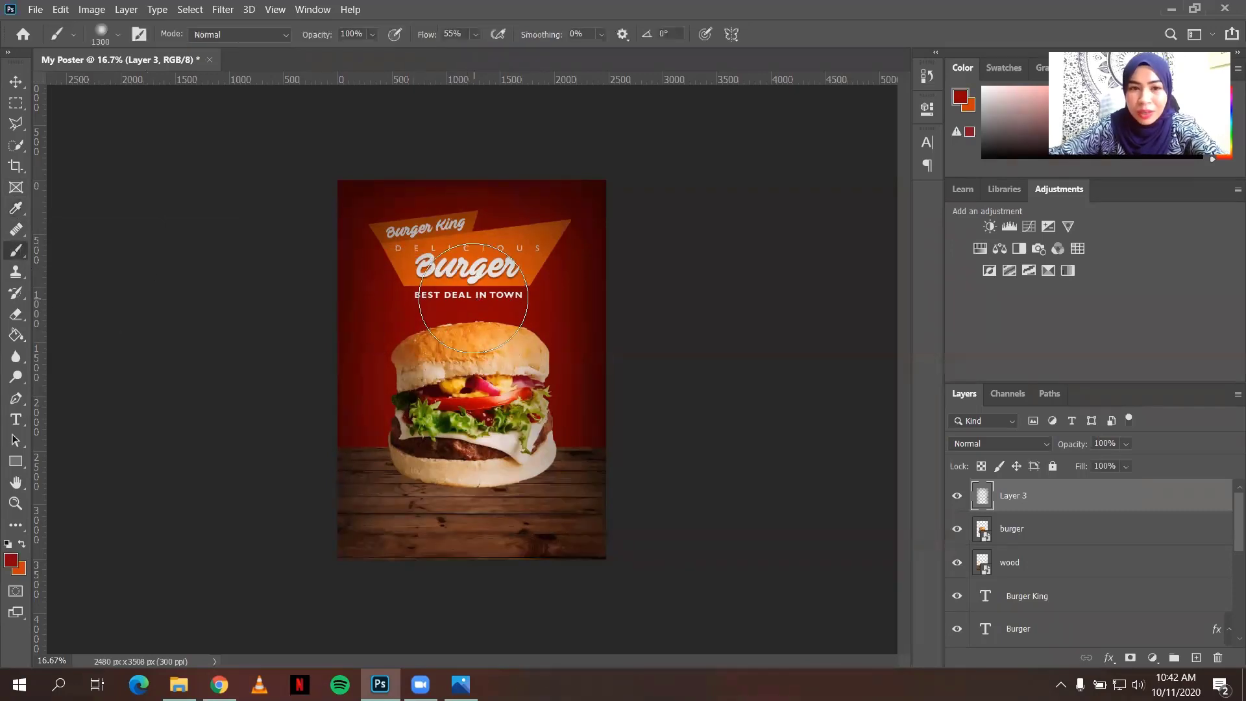
pyautogui.moveTo(473, 298)
pyautogui.mouseDown()
pyautogui.moveTo(437, 341)
pyautogui.moveTo(431, 329)
pyautogui.moveTo(434, 340)
pyautogui.moveTo(427, 271)
pyautogui.mouseUp()
pyautogui.click(513, 273)
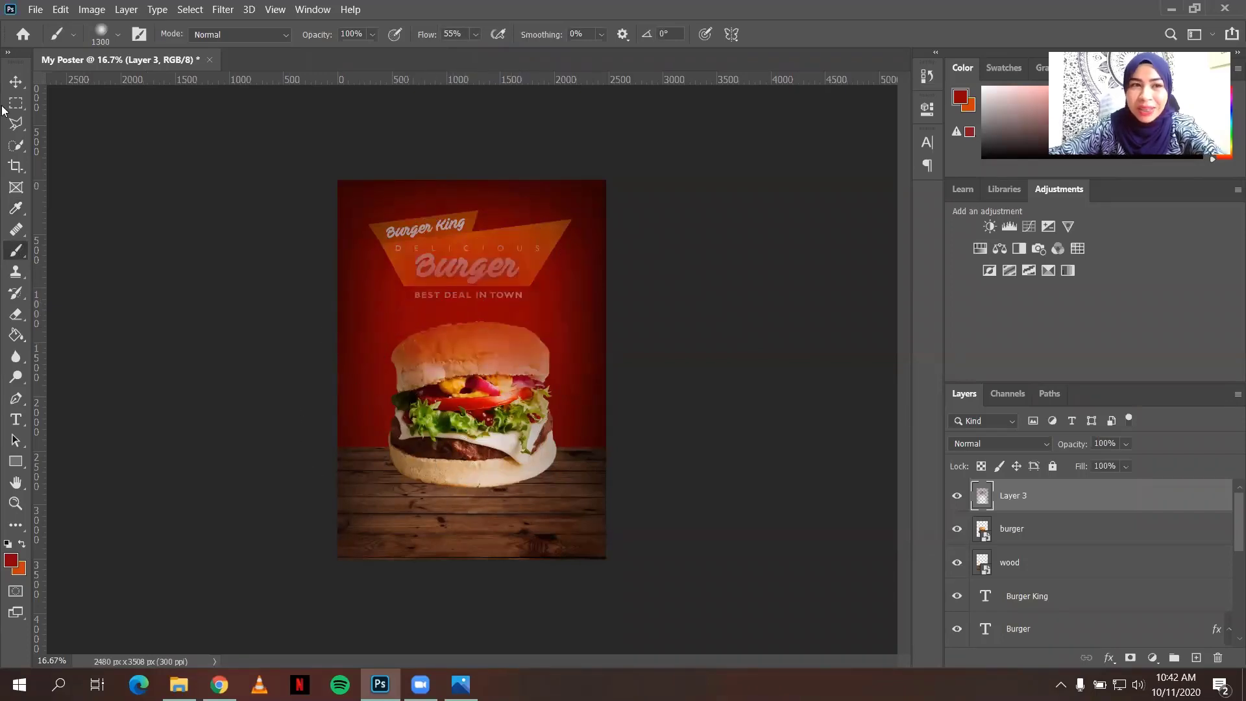
# - Move Layer 3 down the layer stack so it sits directly above Layer 2 and beneath the Shape layer
pyautogui.click(16, 81)
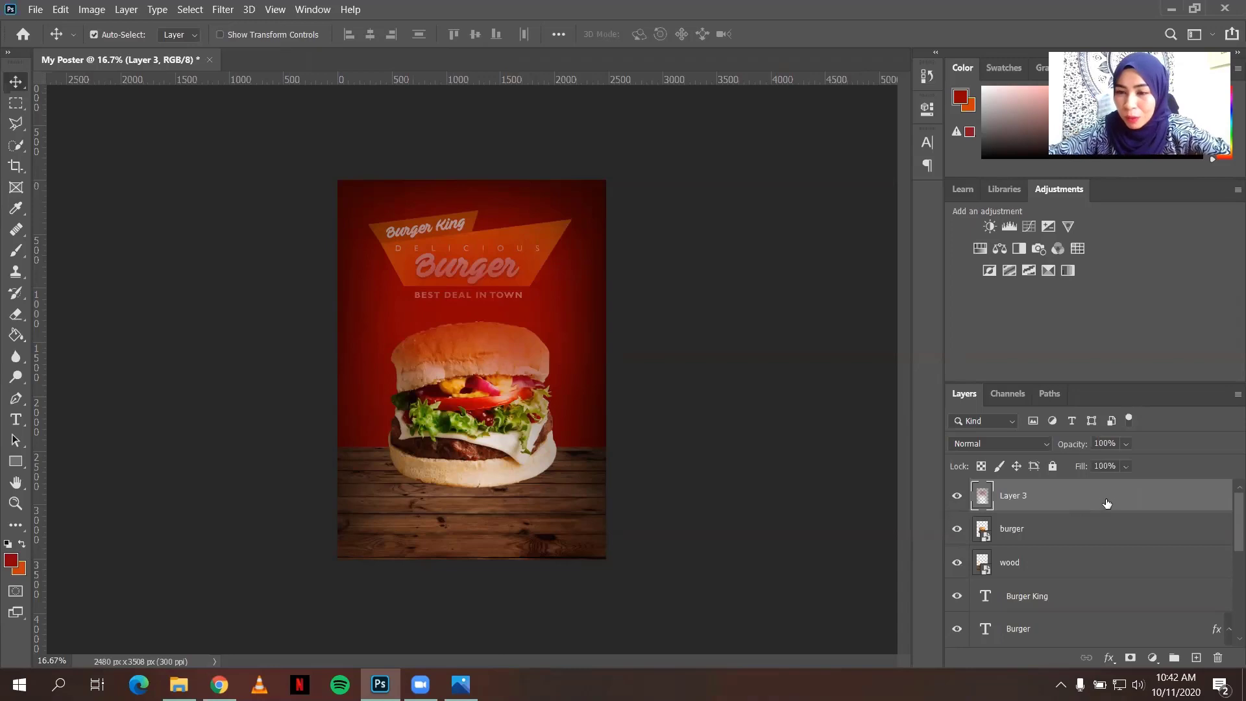
pyautogui.moveTo(1100, 571)
pyautogui.mouseDown()
pyautogui.moveTo(1098, 545)
pyautogui.moveTo(1086, 581)
pyautogui.mouseUp()
pyautogui.scroll(-2, 1087, 587)
pyautogui.moveTo(1079, 512); pyautogui.dragTo(1084, 545)
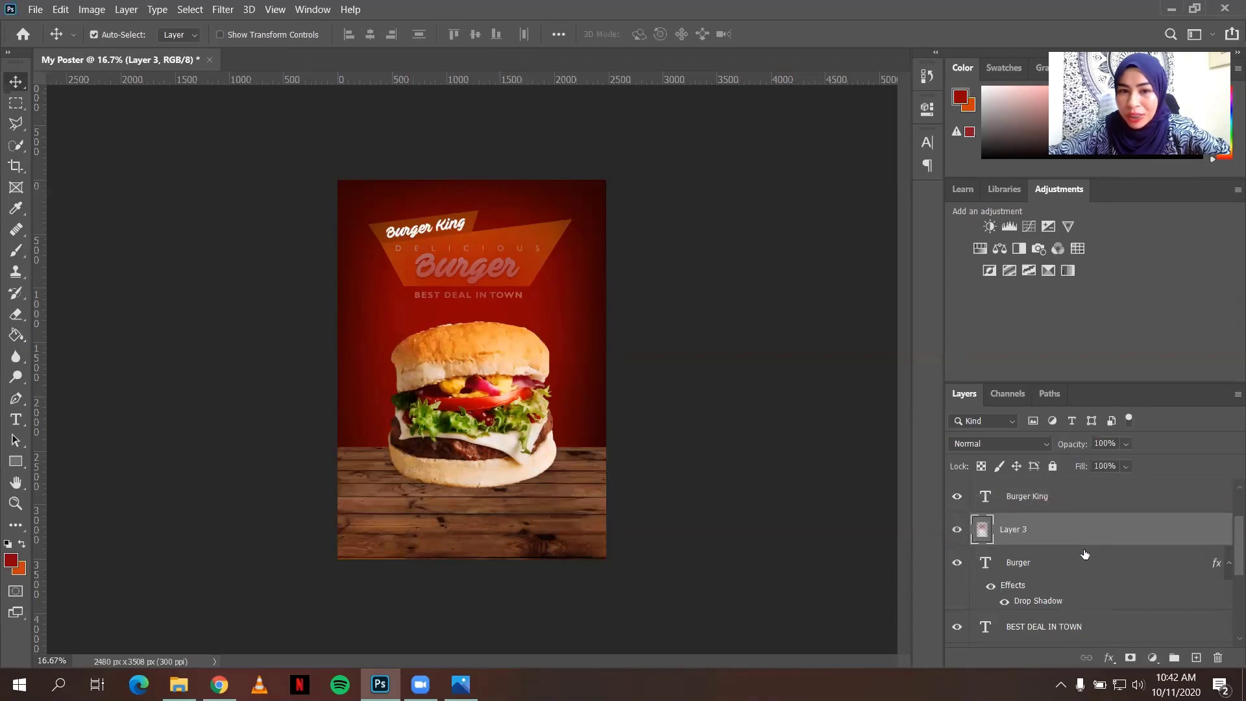
pyautogui.scroll(-1, 1085, 538)
pyautogui.moveTo(1092, 496); pyautogui.dragTo(1088, 598)
pyautogui.scroll(-2, 1089, 598)
pyautogui.moveTo(1085, 527); pyautogui.dragTo(1073, 606)
pyautogui.scroll(-2, 1071, 595)
pyautogui.moveTo(1067, 535); pyautogui.dragTo(1068, 576)
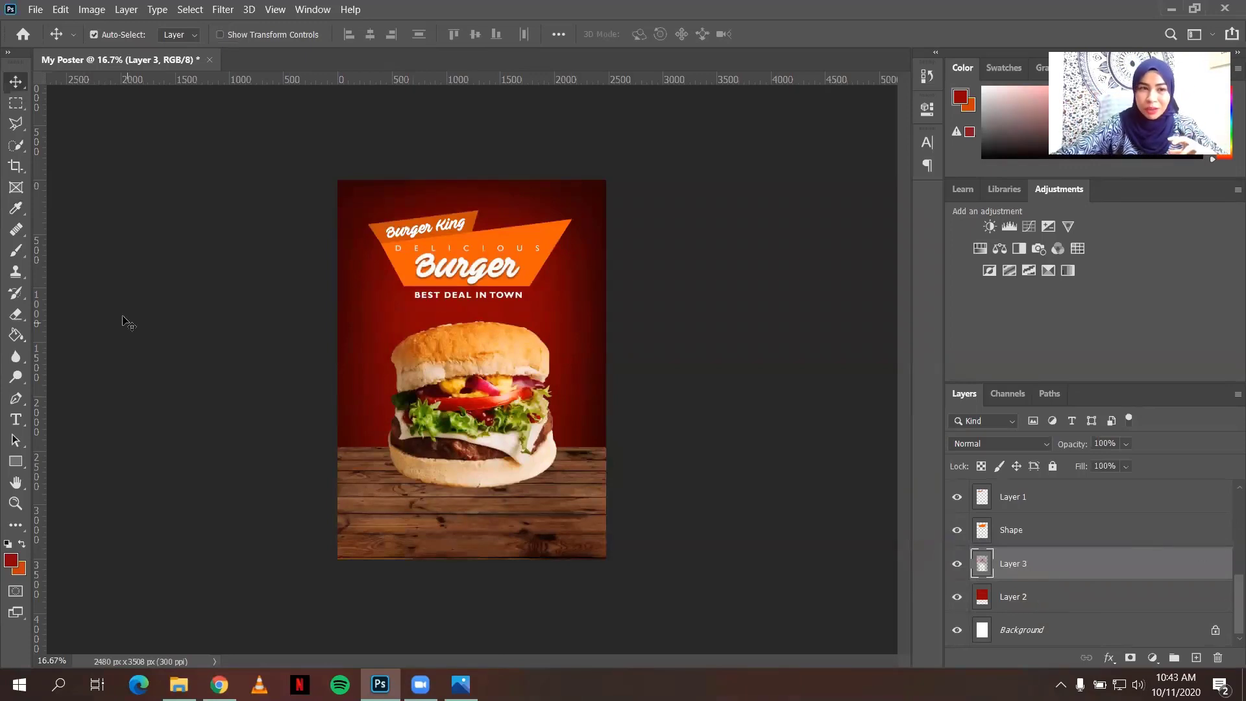
# - Set the foreground colour to black and enlarge the soft brush to 3000 px with Layer 3 selected
pyautogui.click(15, 250)
pyautogui.click(15, 559)
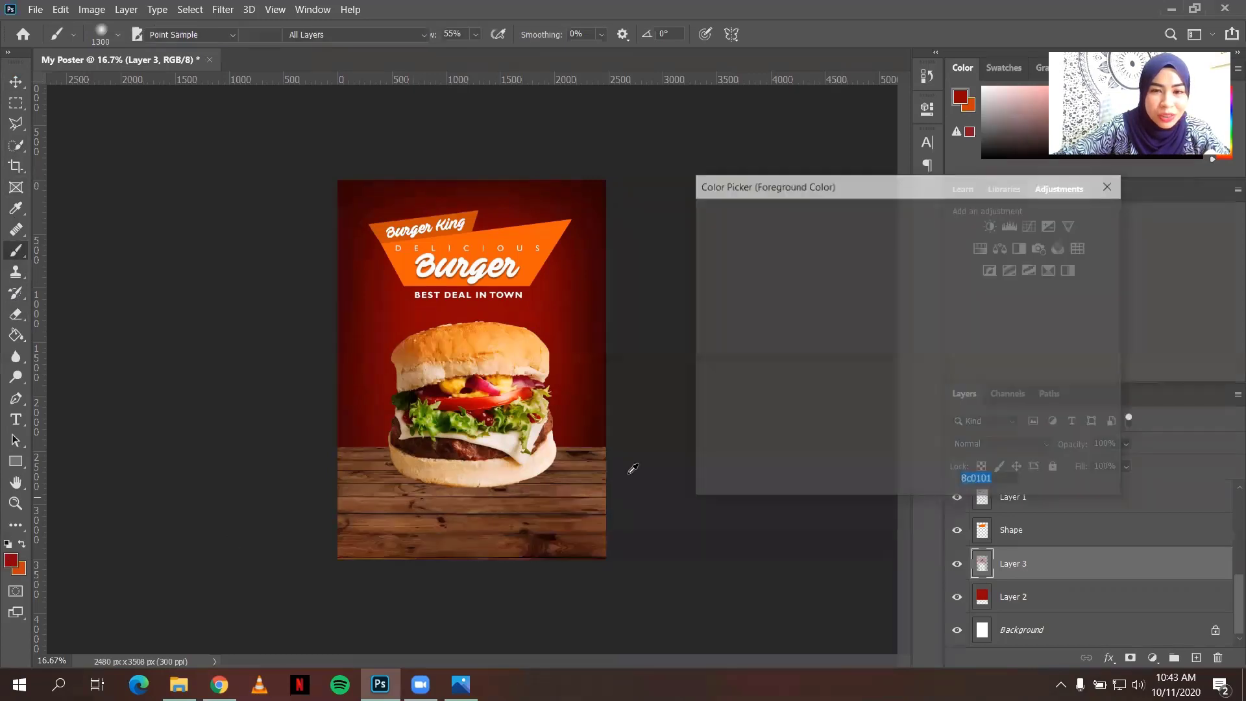
pyautogui.click(701, 429)
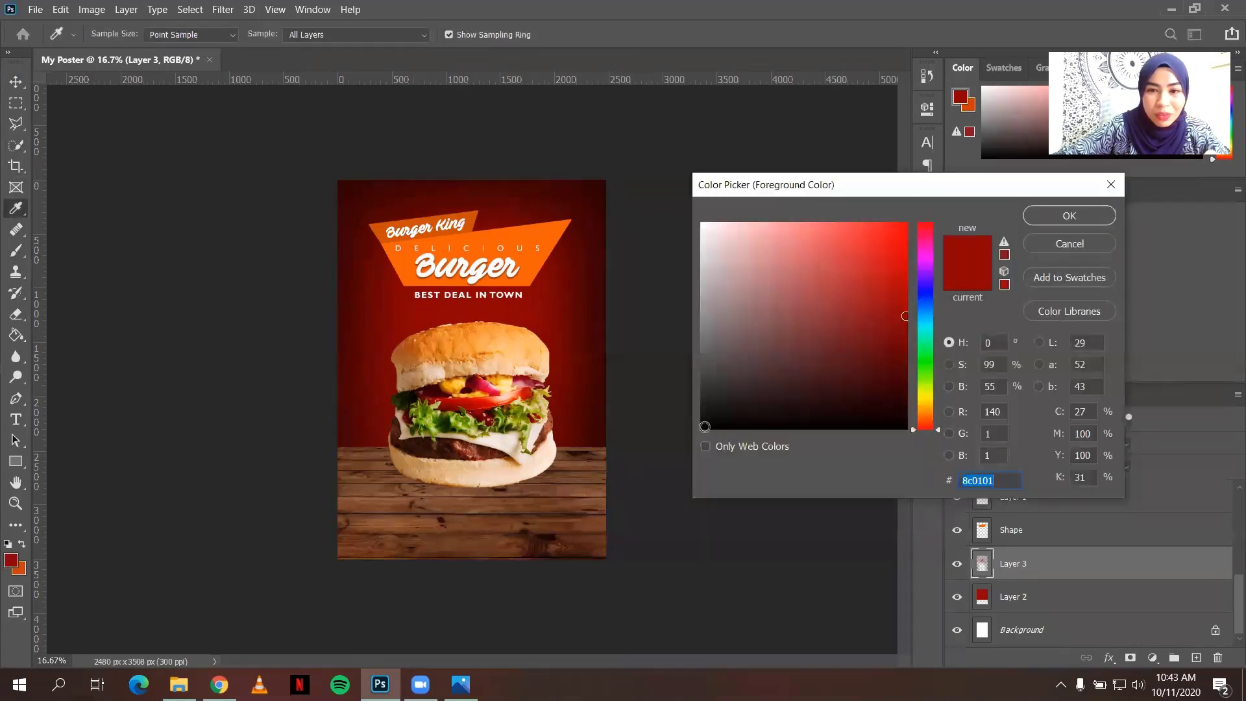
pyautogui.press('Return')
pyautogui.press(']')
pyautogui.press(']')
pyautogui.press(']')
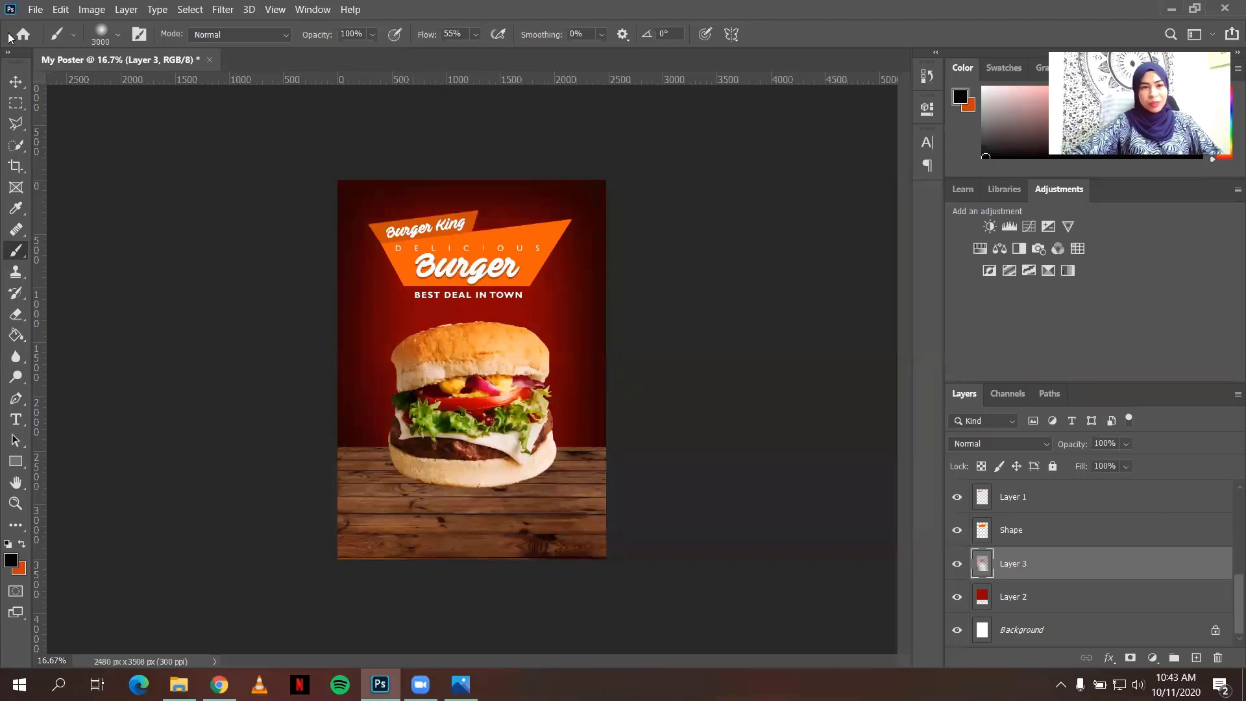
pyautogui.click(16, 82)
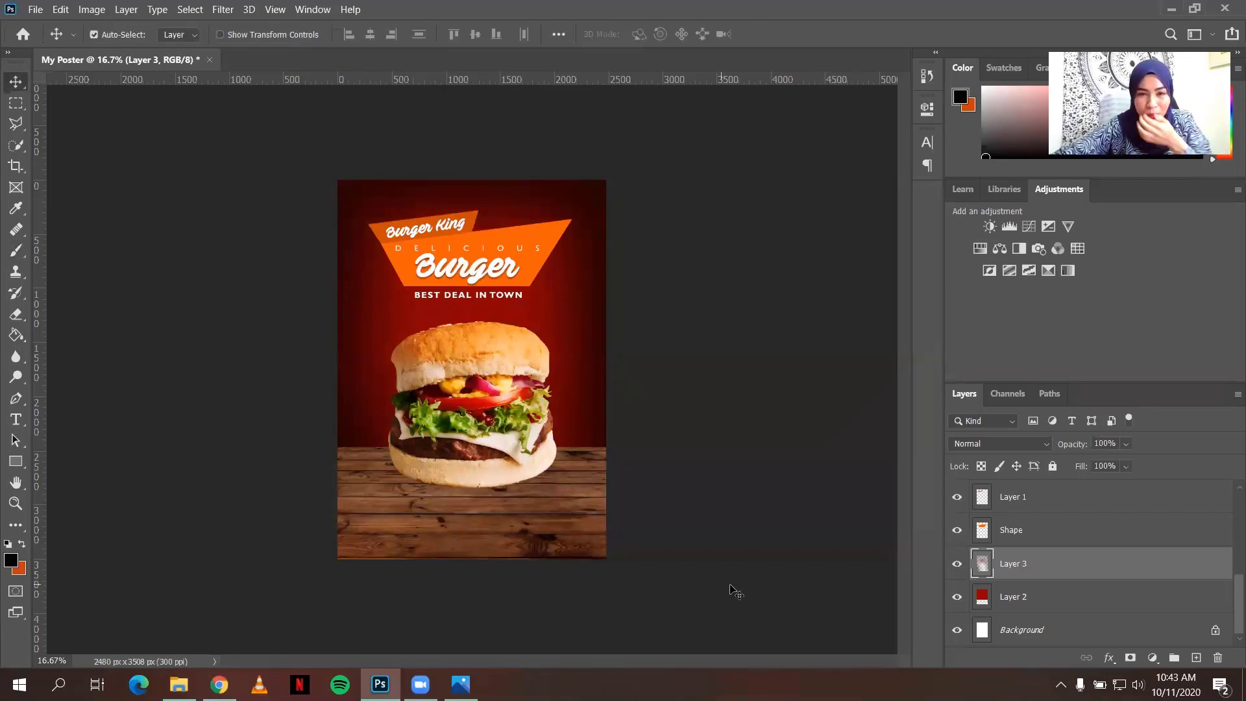
# - Fit the whole poster on screen and compare it with Poster Example.jpg in Photos, examining the area under the burger
pyautogui.press('z')
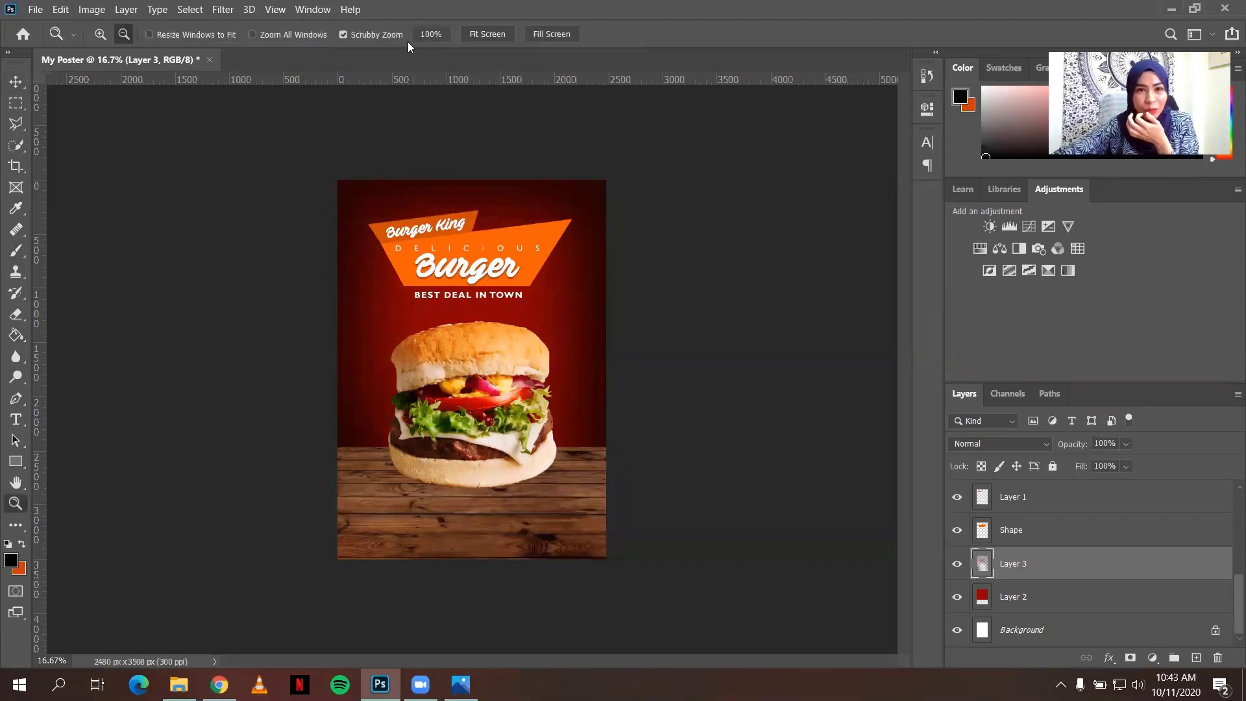
pyautogui.click(498, 39)
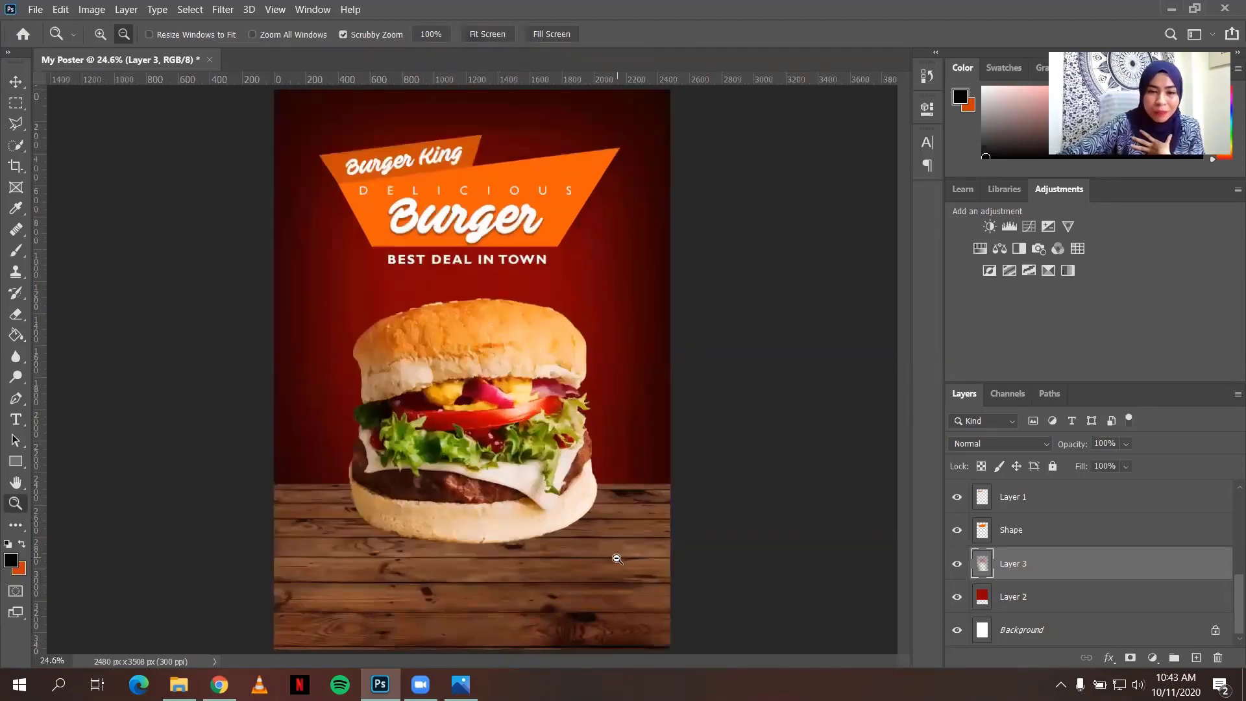
pyautogui.click(460, 684)
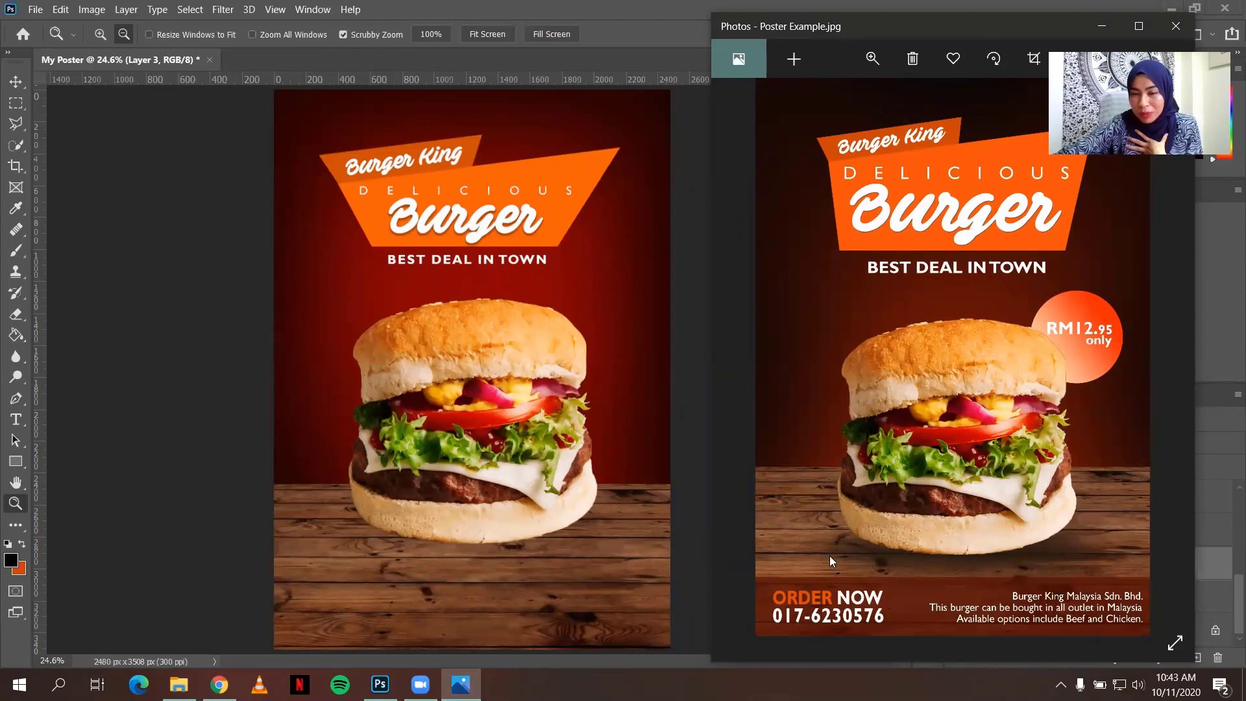
pyautogui.click(1102, 26)
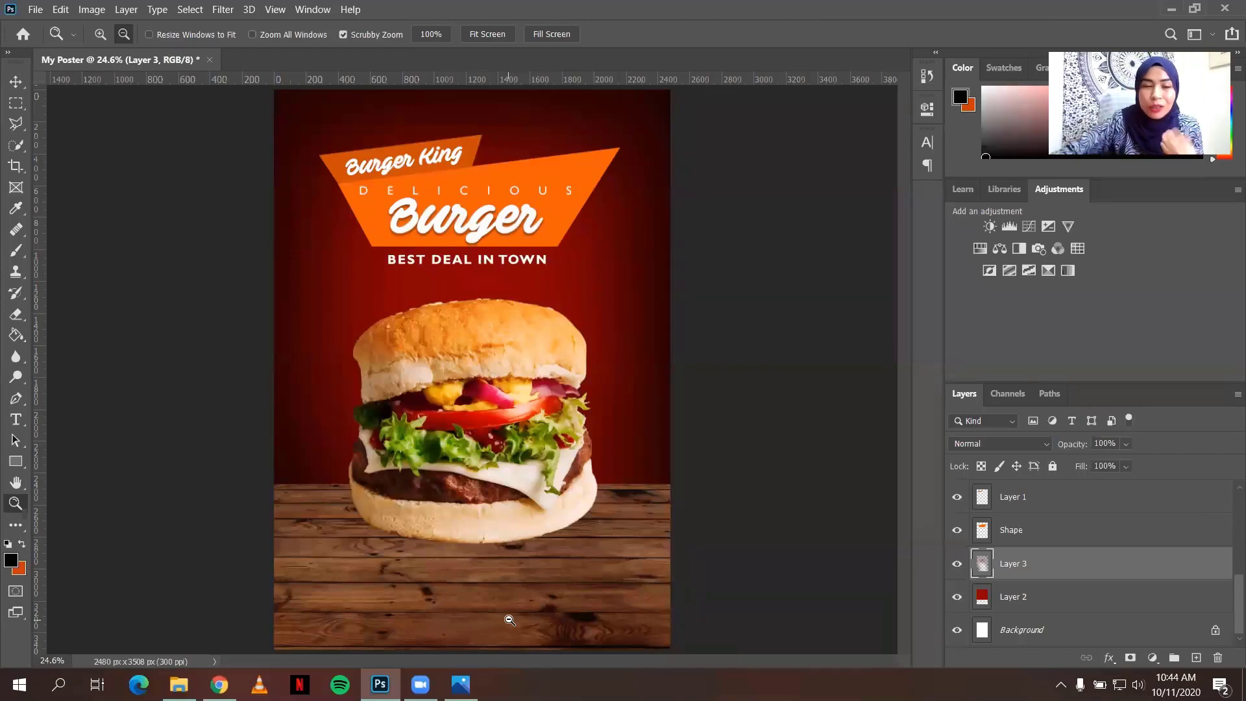
pyautogui.click(461, 684)
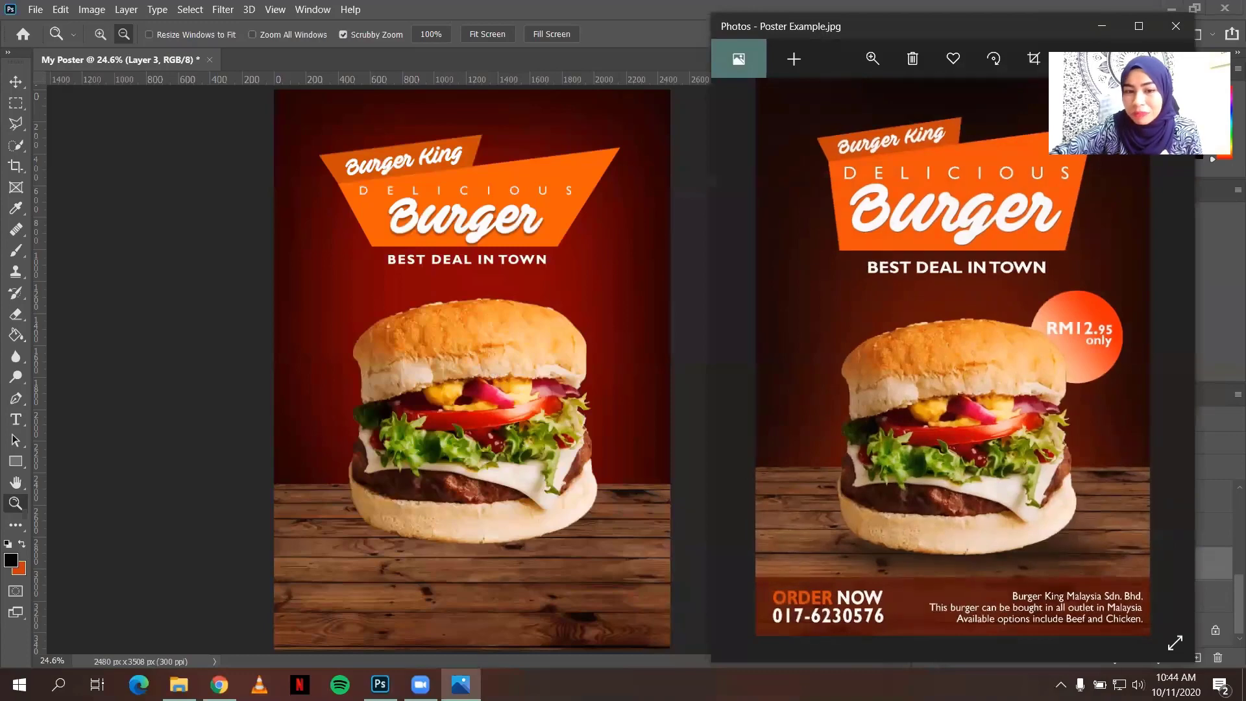
pyautogui.click(460, 684)
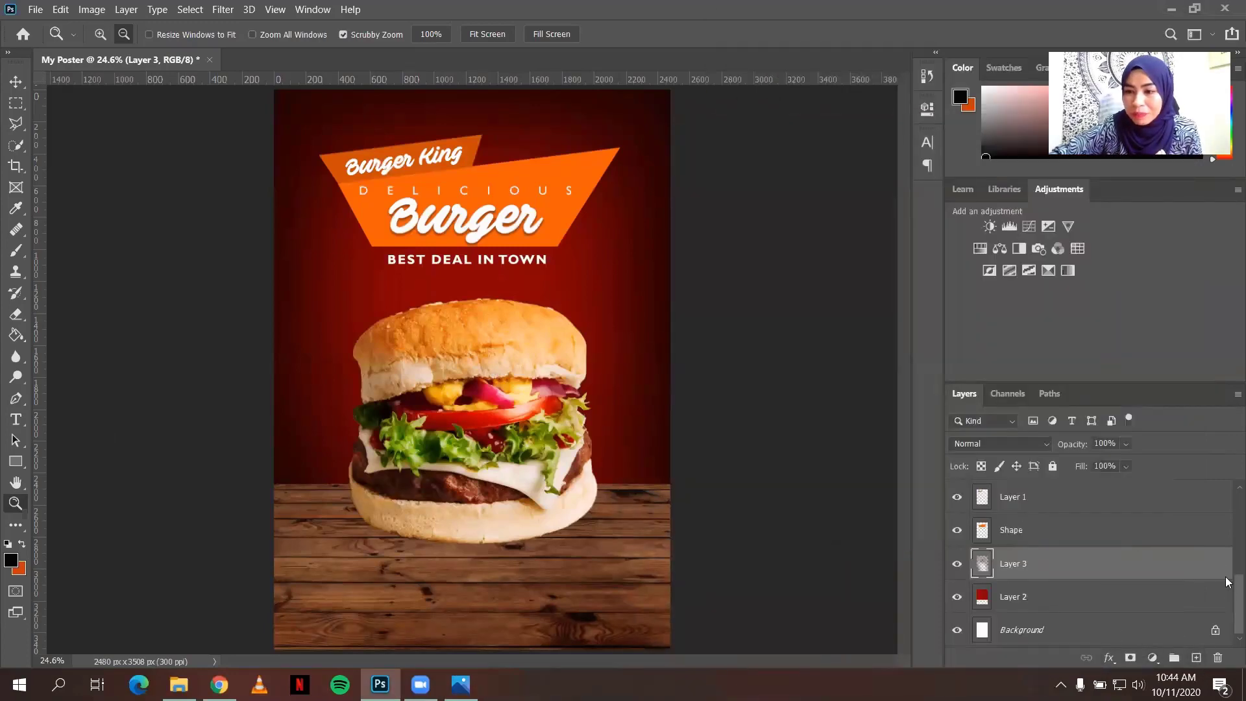
# - Add a new empty layer directly above the burger layer
pyautogui.moveTo(1236, 582); pyautogui.dragTo(1236, 500)
pyautogui.click(1093, 498)
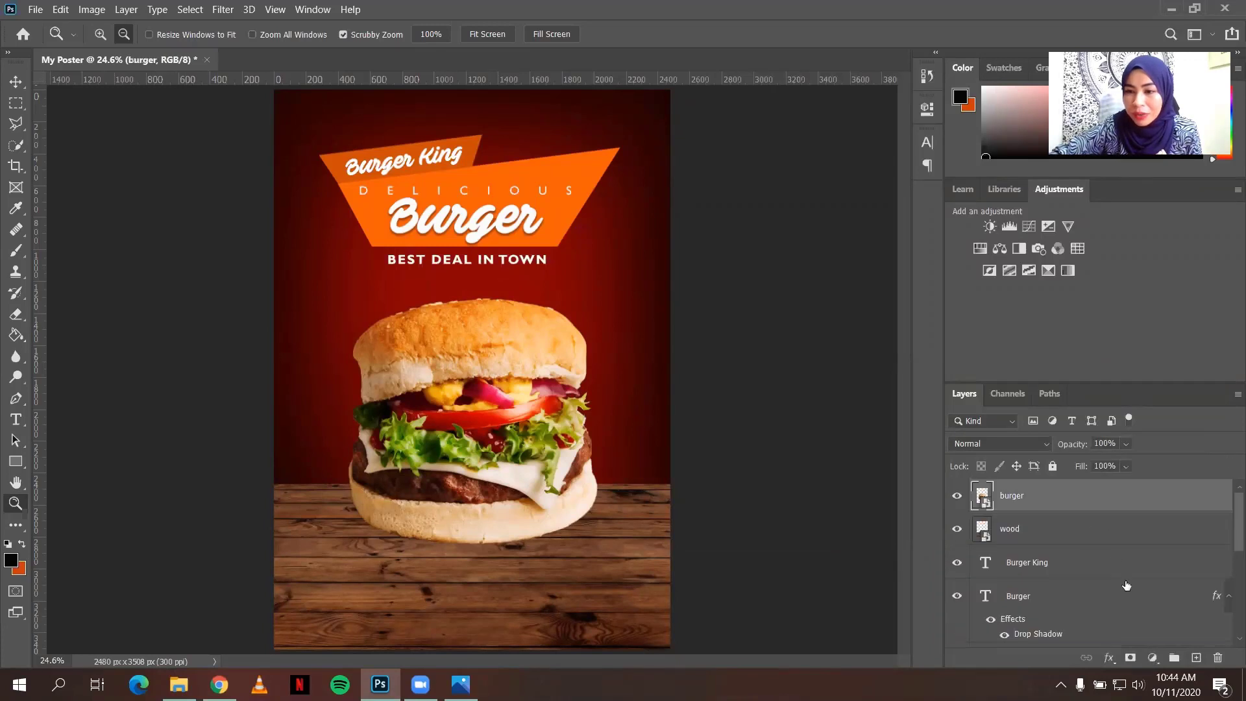
pyautogui.click(1196, 657)
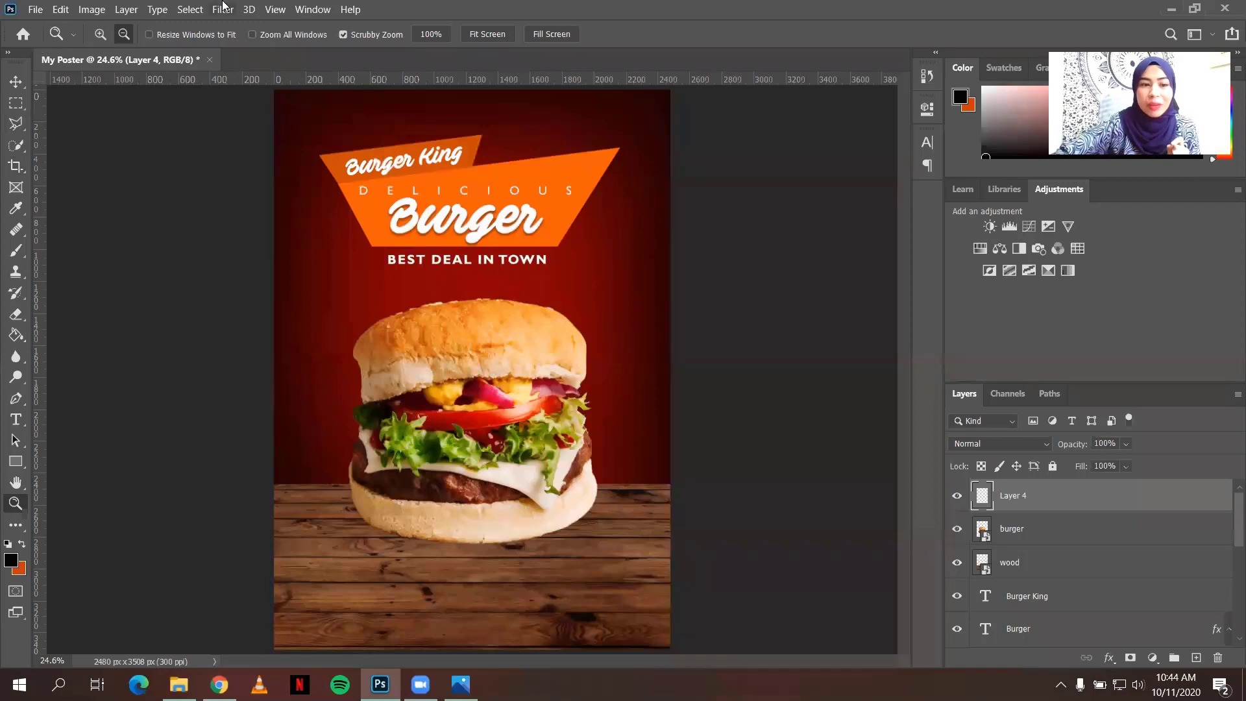
# - Draw a flat, wide elliptical selection across the burger's base on Layer 4, fill it with black and deselect
pyautogui.click(17, 105)
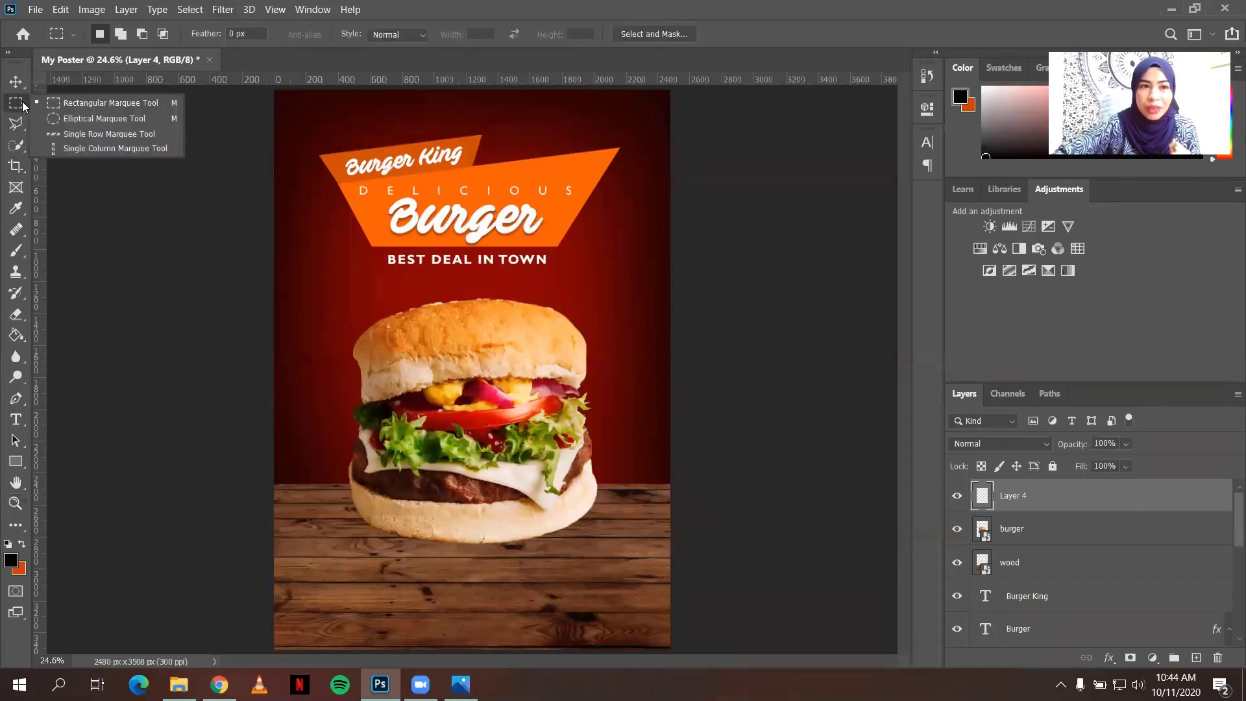
pyautogui.click(72, 119)
pyautogui.moveTo(352, 512); pyautogui.dragTo(608, 558)
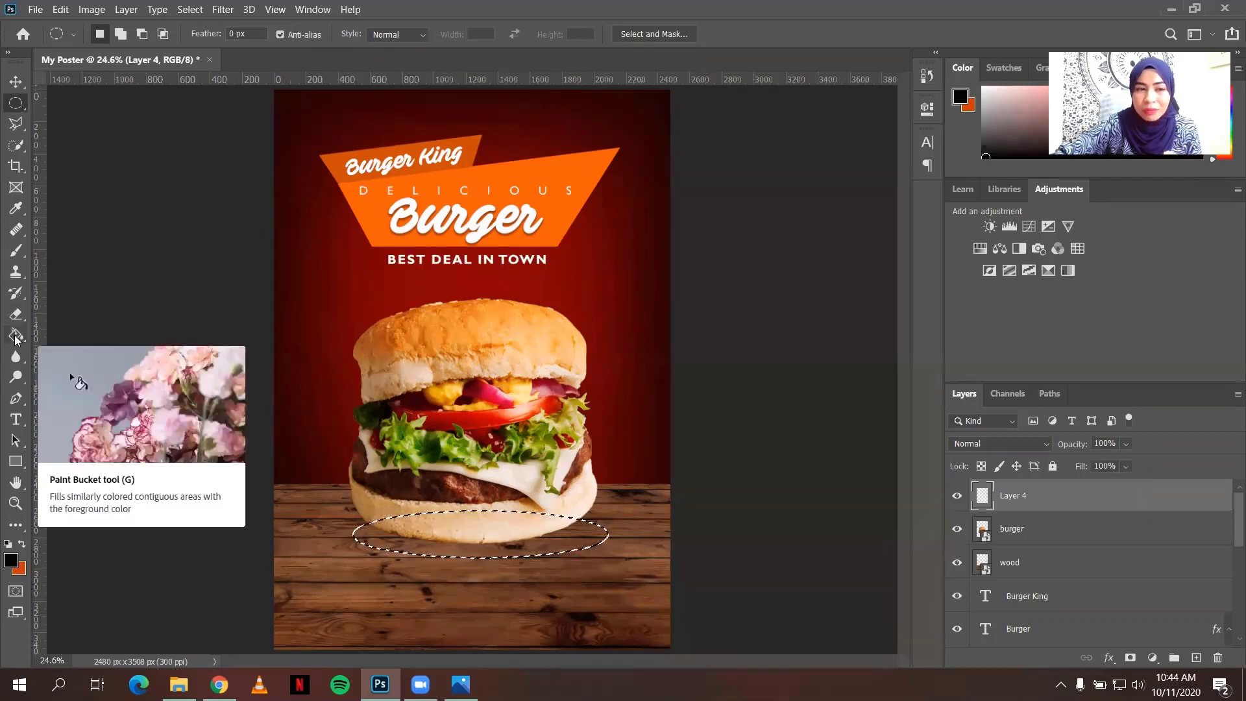
pyautogui.click(16, 336)
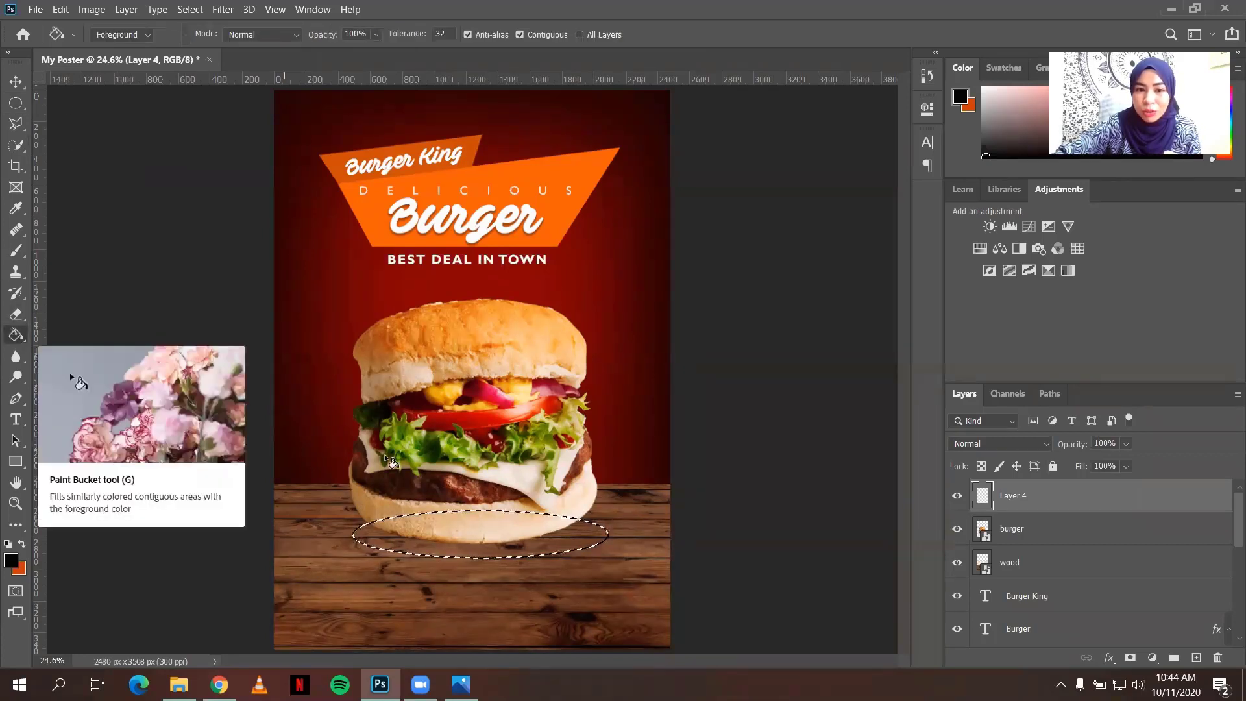
pyautogui.click(462, 535)
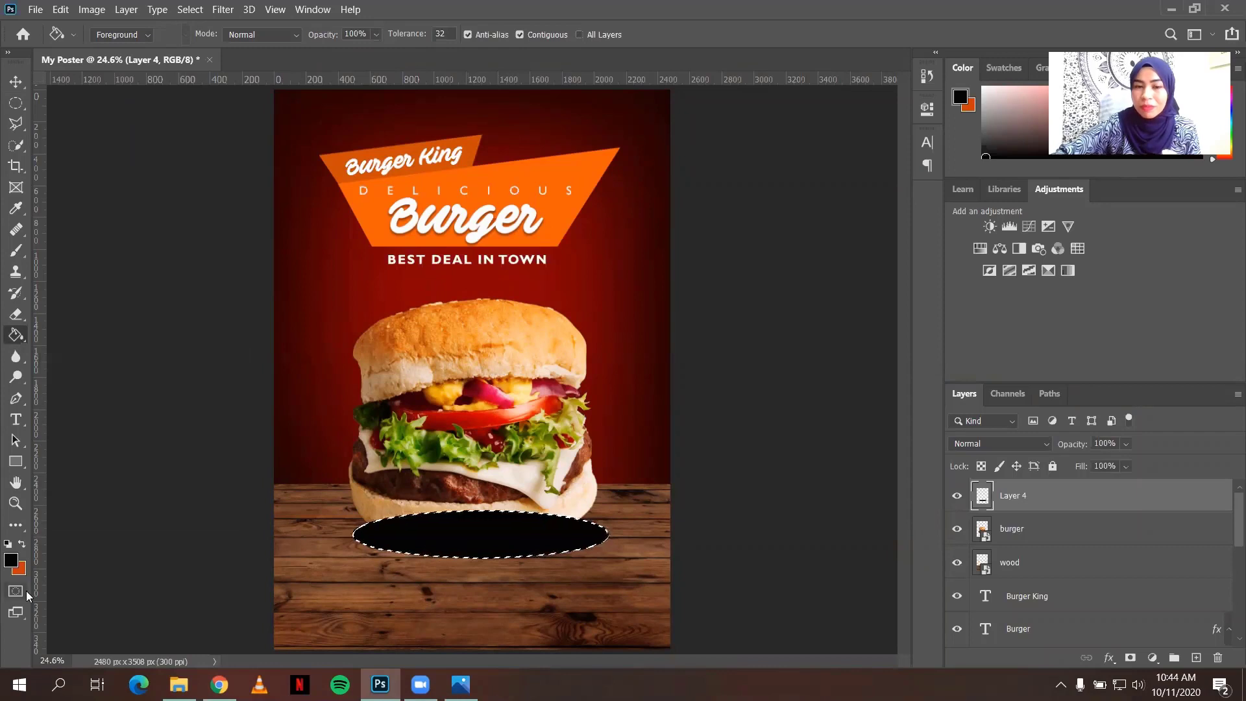
pyautogui.click(16, 102)
pyautogui.hotkey('ctrl', 'd')
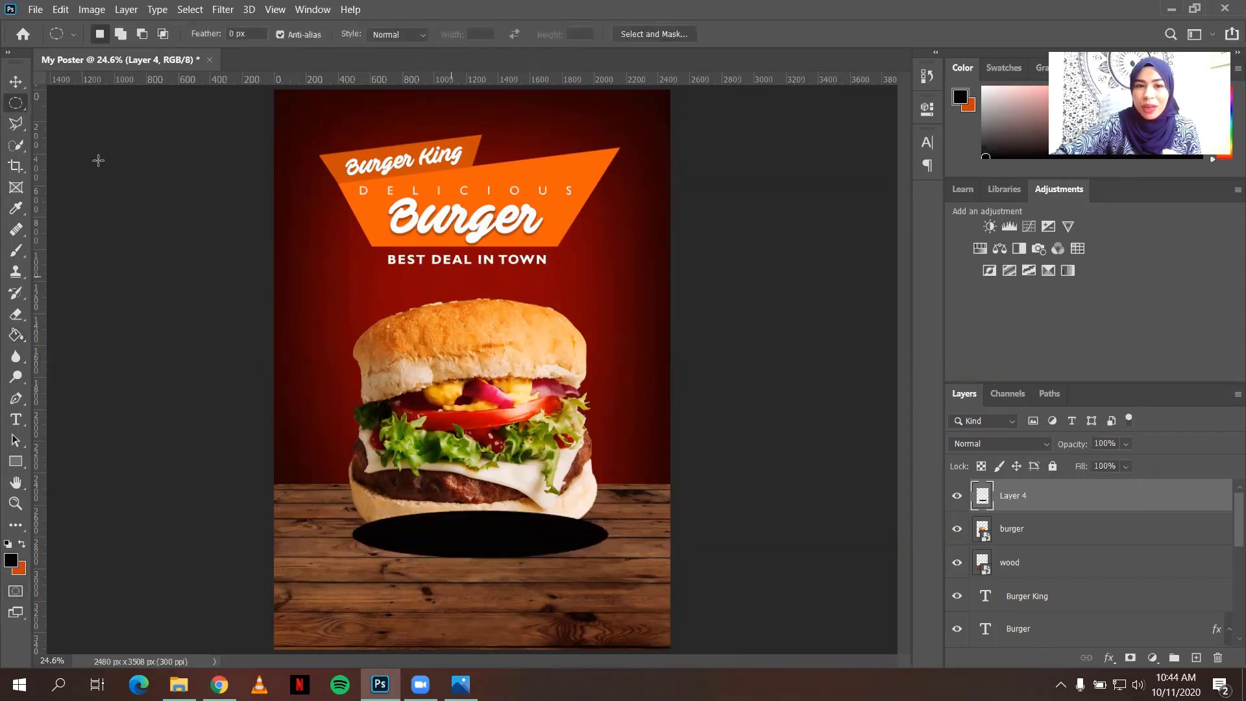
# - Move Layer 4 beneath the burger layer and shift the black ellipse slightly left under the bottom bun
pyautogui.click(17, 82)
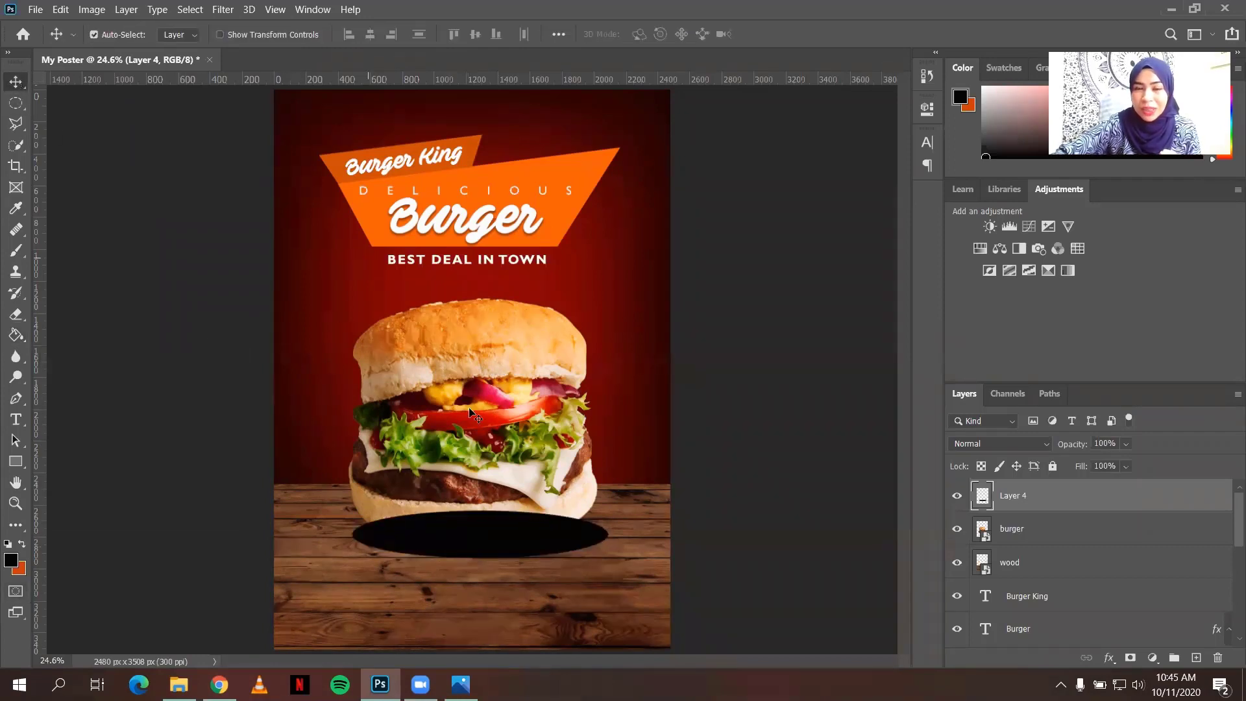
pyautogui.moveTo(1086, 503); pyautogui.dragTo(1068, 537)
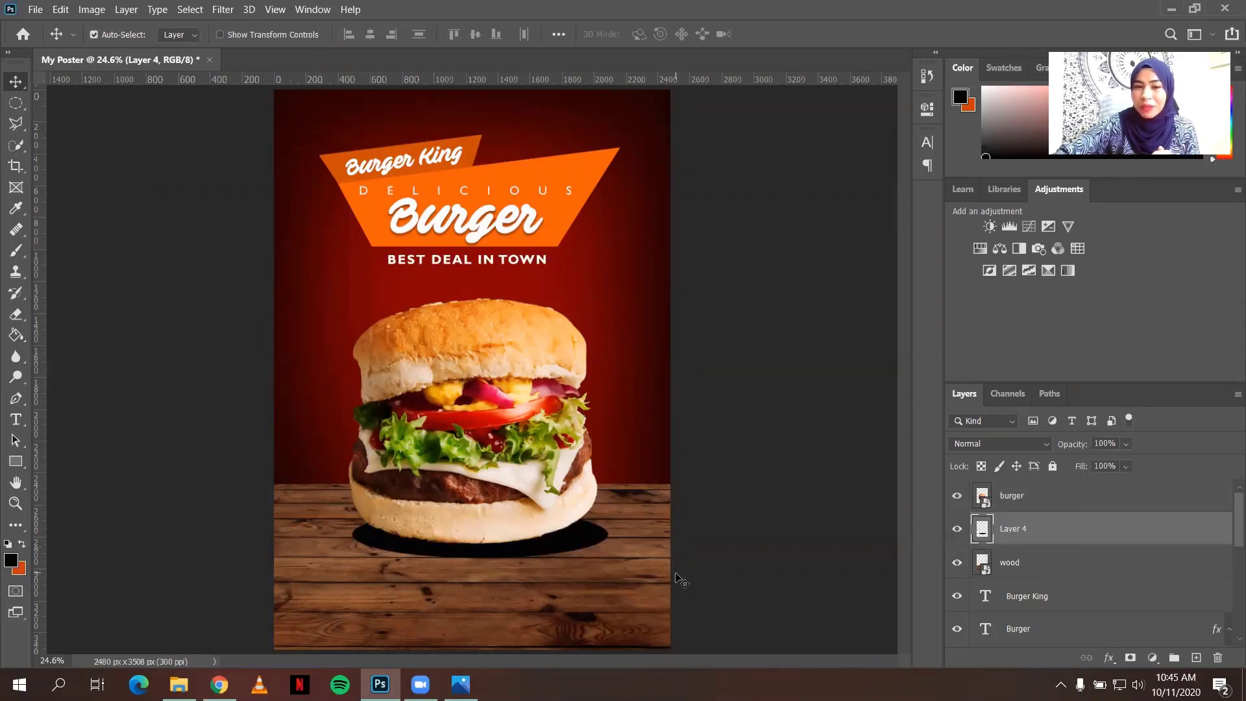
pyautogui.moveTo(571, 545)
pyautogui.mouseDown()
pyautogui.moveTo(582, 573)
pyautogui.moveTo(579, 543)
pyautogui.moveTo(563, 536)
pyautogui.mouseUp()
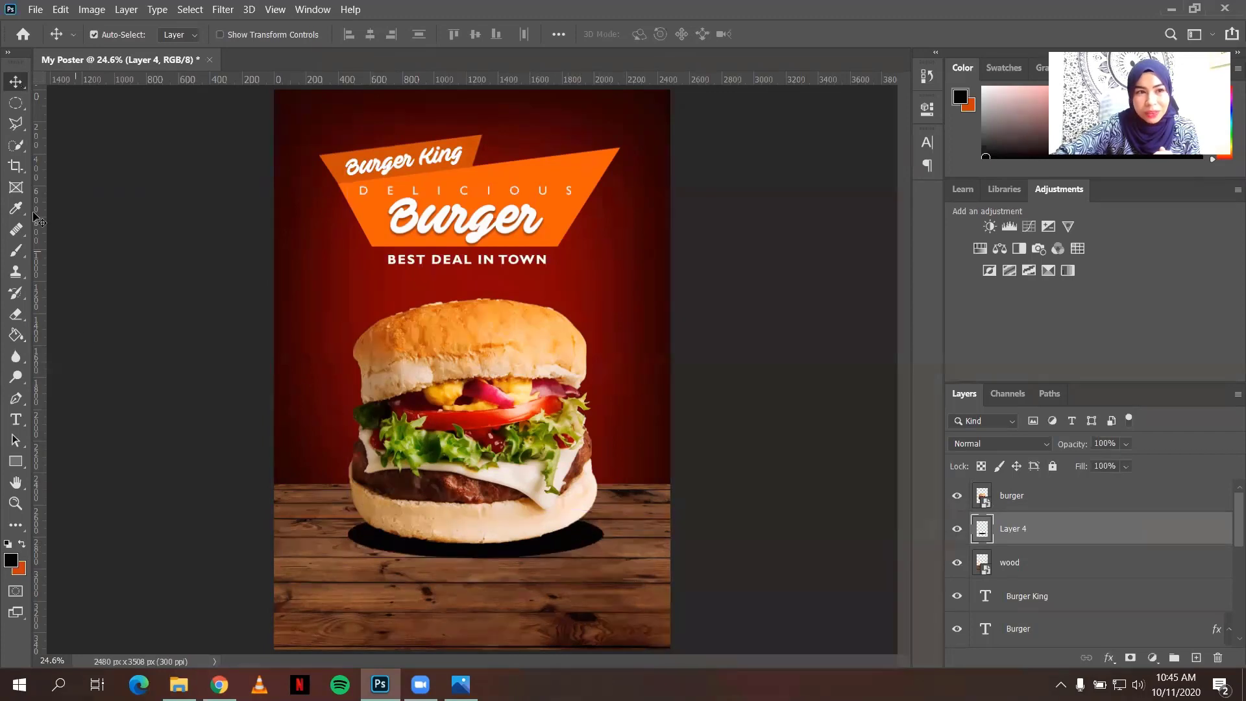
# - Scale the black ellipse up to 115.06% so it extends past both sides of the burger, with the transform controls turned off at the end
pyautogui.click(221, 34)
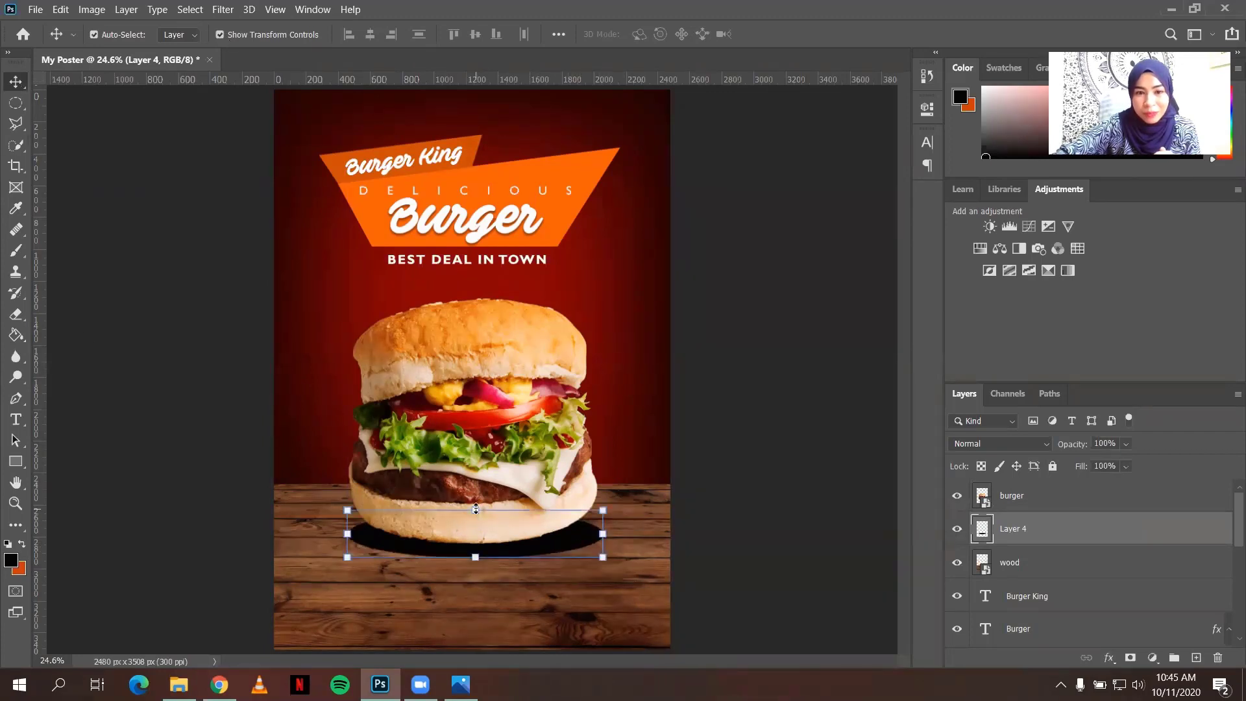
pyautogui.moveTo(475, 500); pyautogui.dragTo(476, 502)
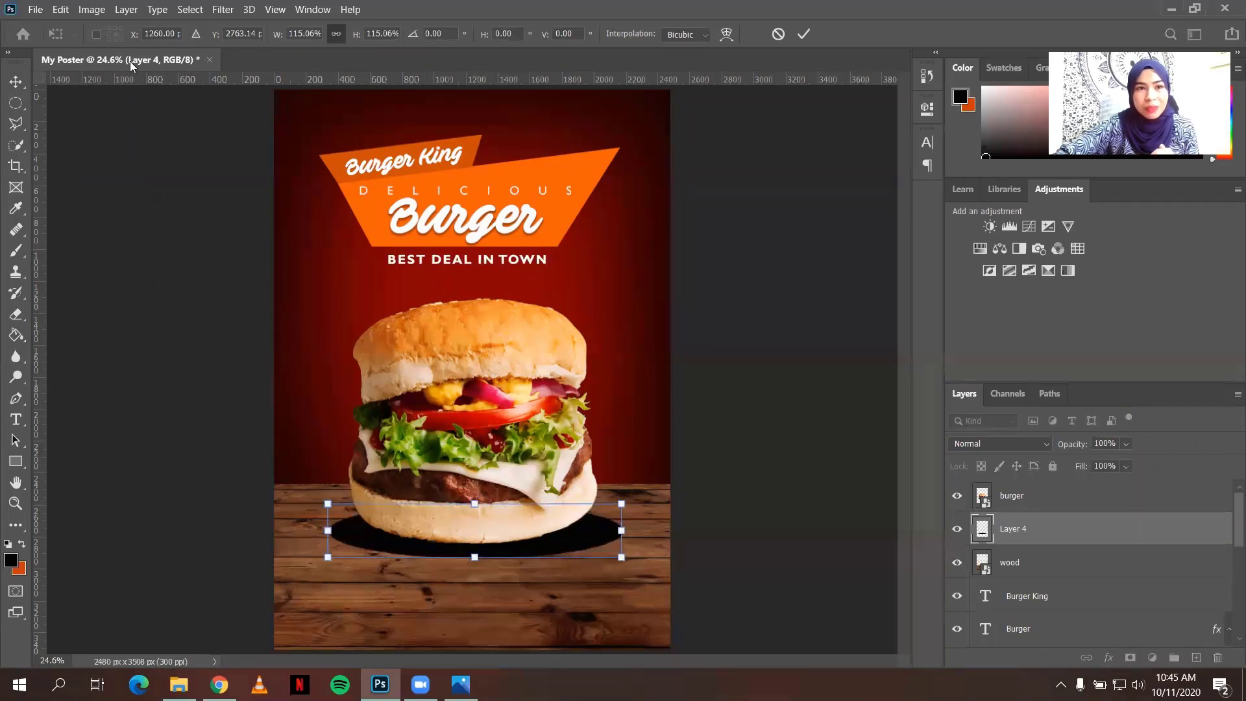
pyautogui.press('Return')
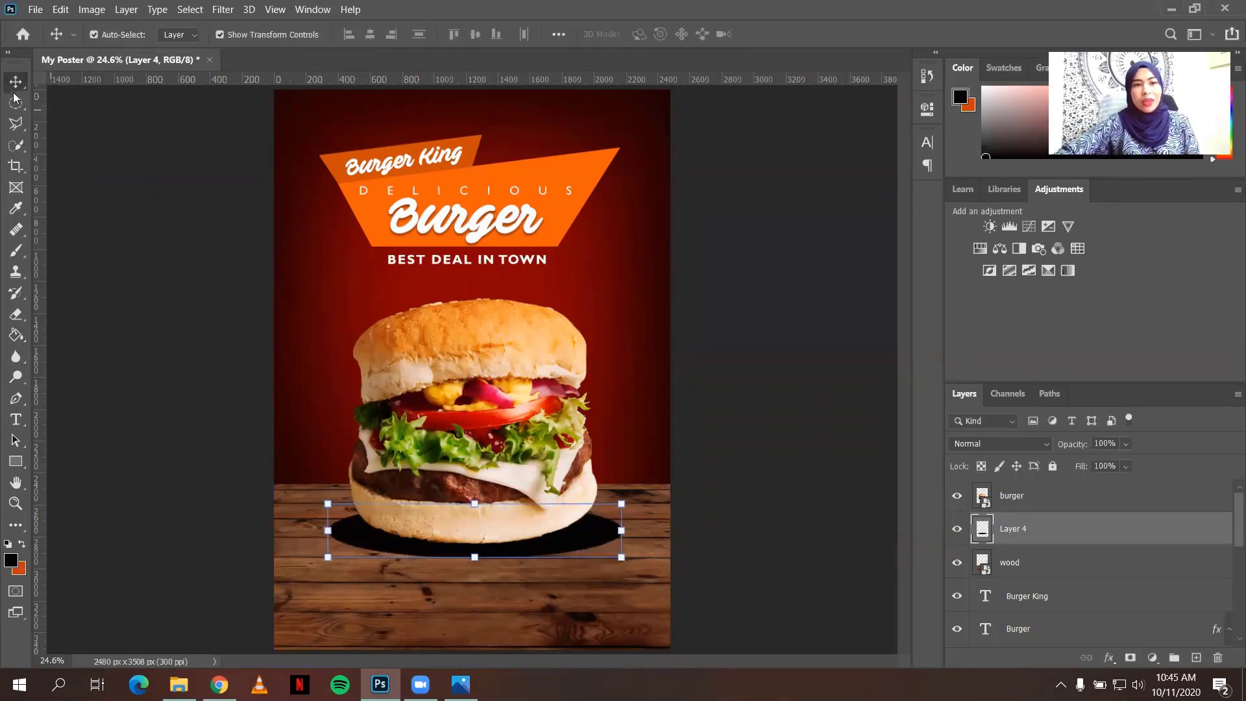
pyautogui.click(219, 35)
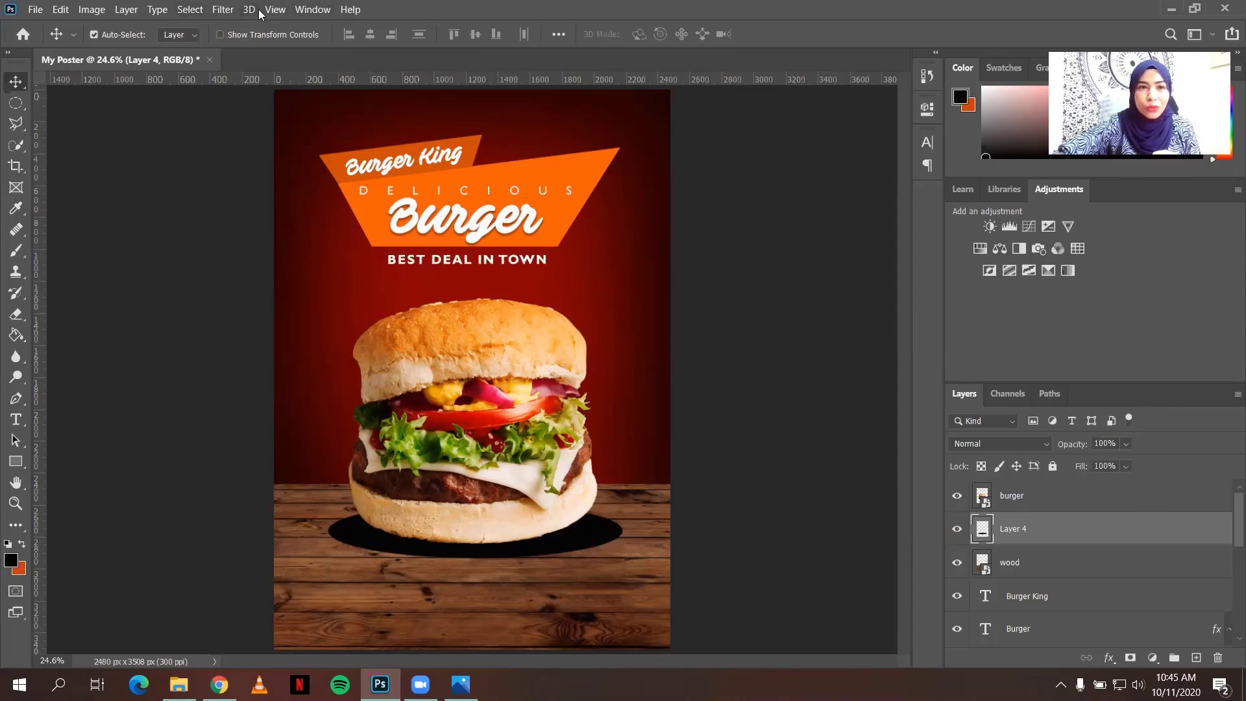
# - Apply a Gaussian Blur with a 104.3 px radius to the black ellipse on Layer 4
pyautogui.click(220, 10)
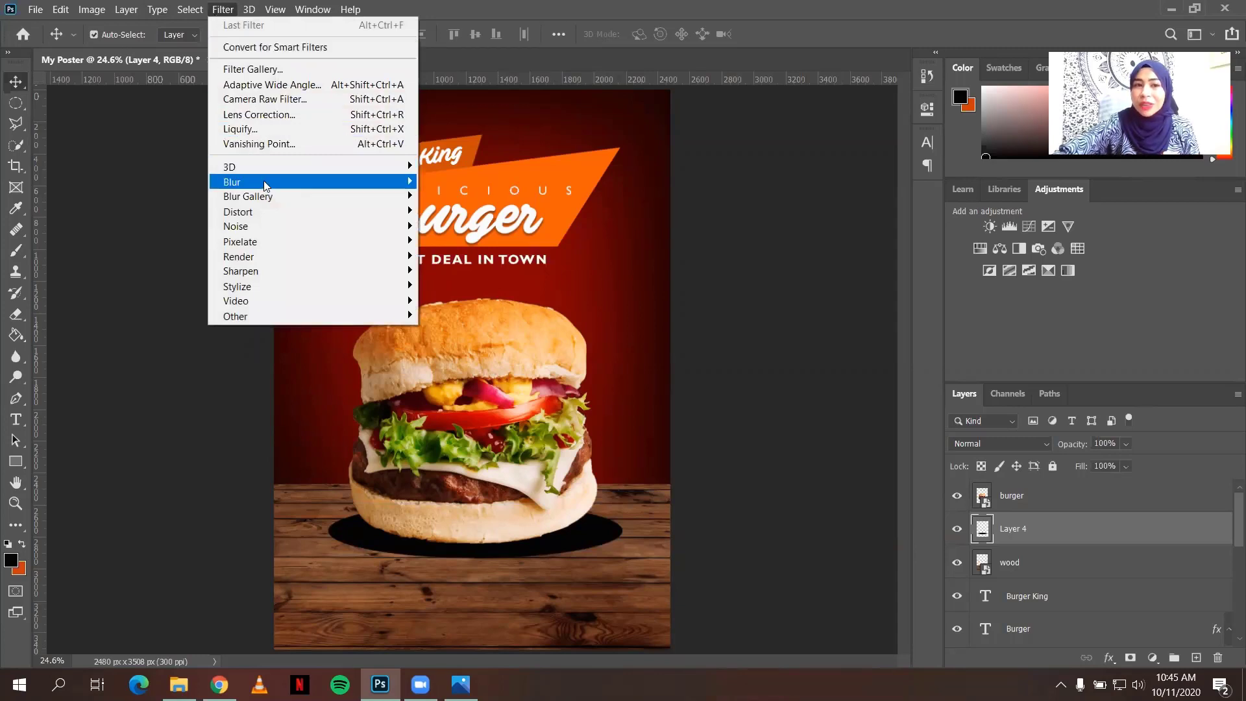
pyautogui.moveTo(266, 186)
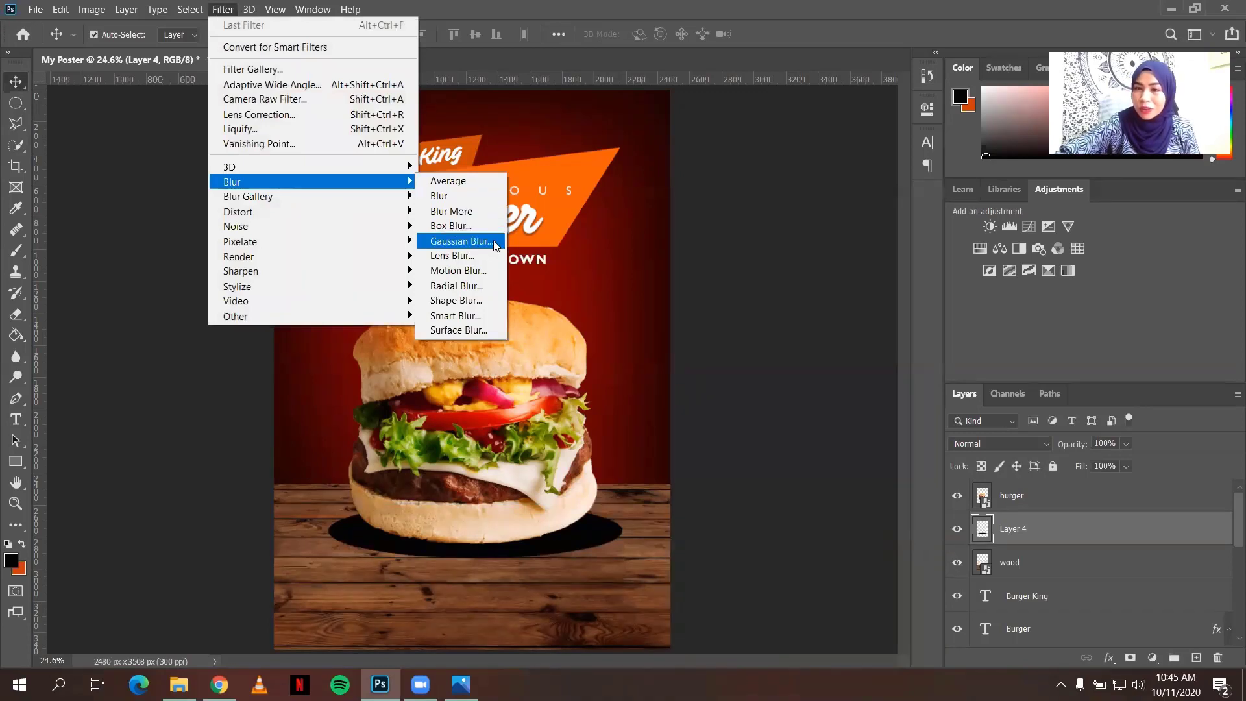
pyautogui.click(460, 241)
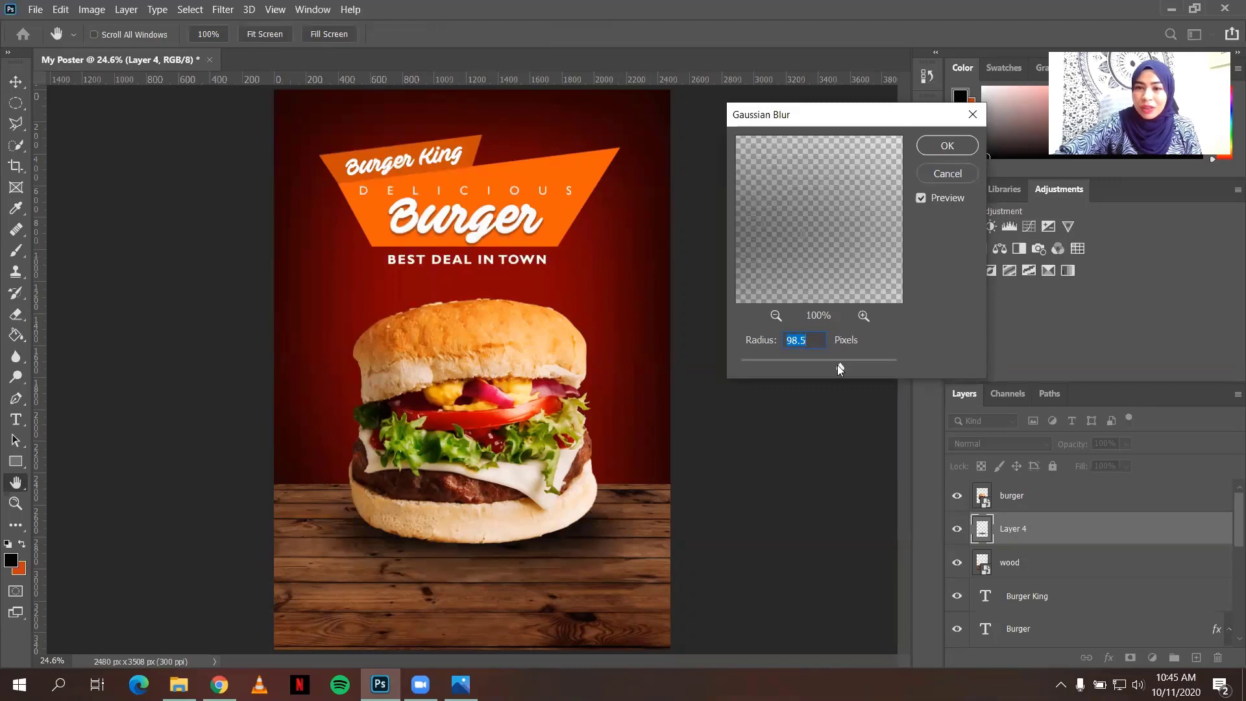
pyautogui.moveTo(837, 365); pyautogui.dragTo(686, 344)
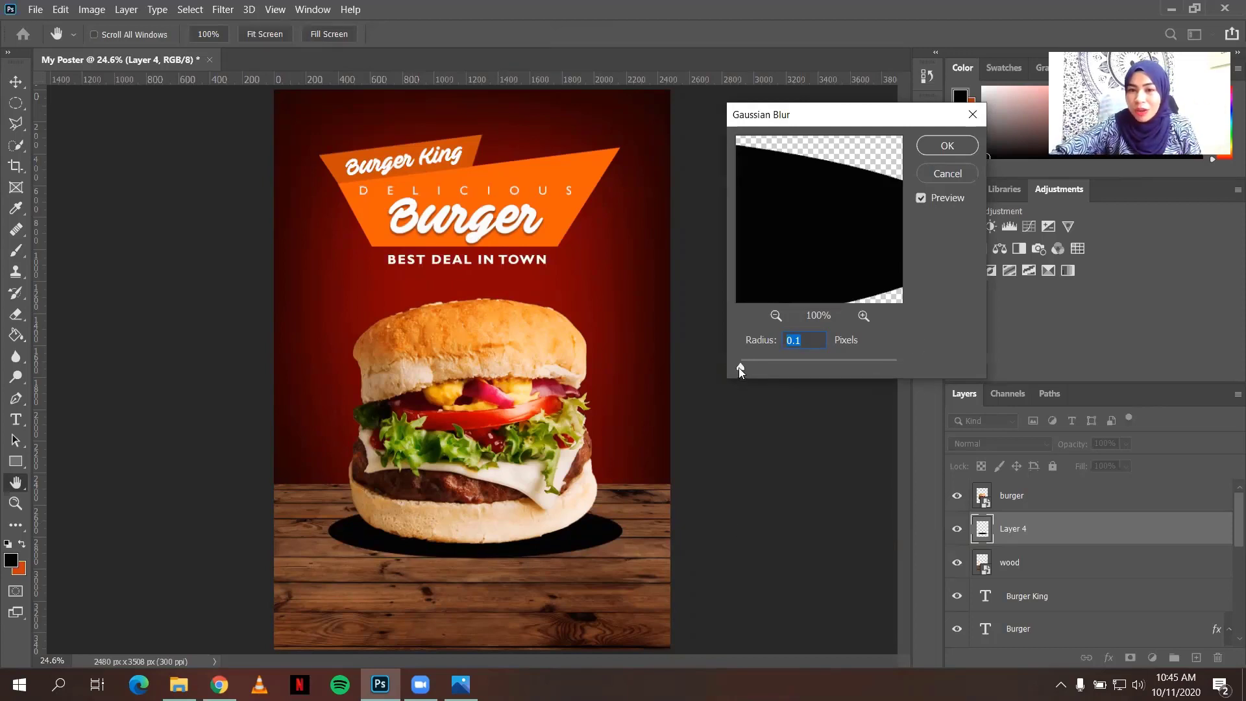
pyautogui.moveTo(739, 368); pyautogui.dragTo(826, 367)
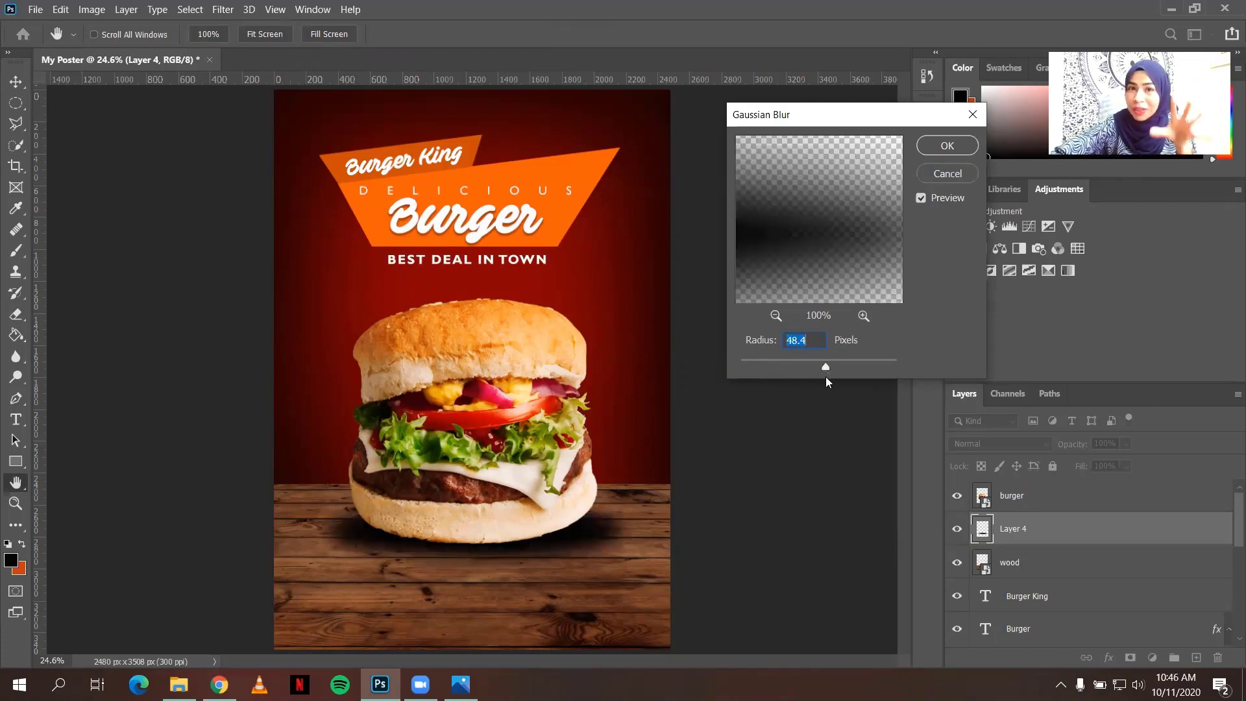
pyautogui.moveTo(826, 365)
pyautogui.mouseDown()
pyautogui.moveTo(849, 364)
pyautogui.moveTo(838, 364)
pyautogui.mouseUp()
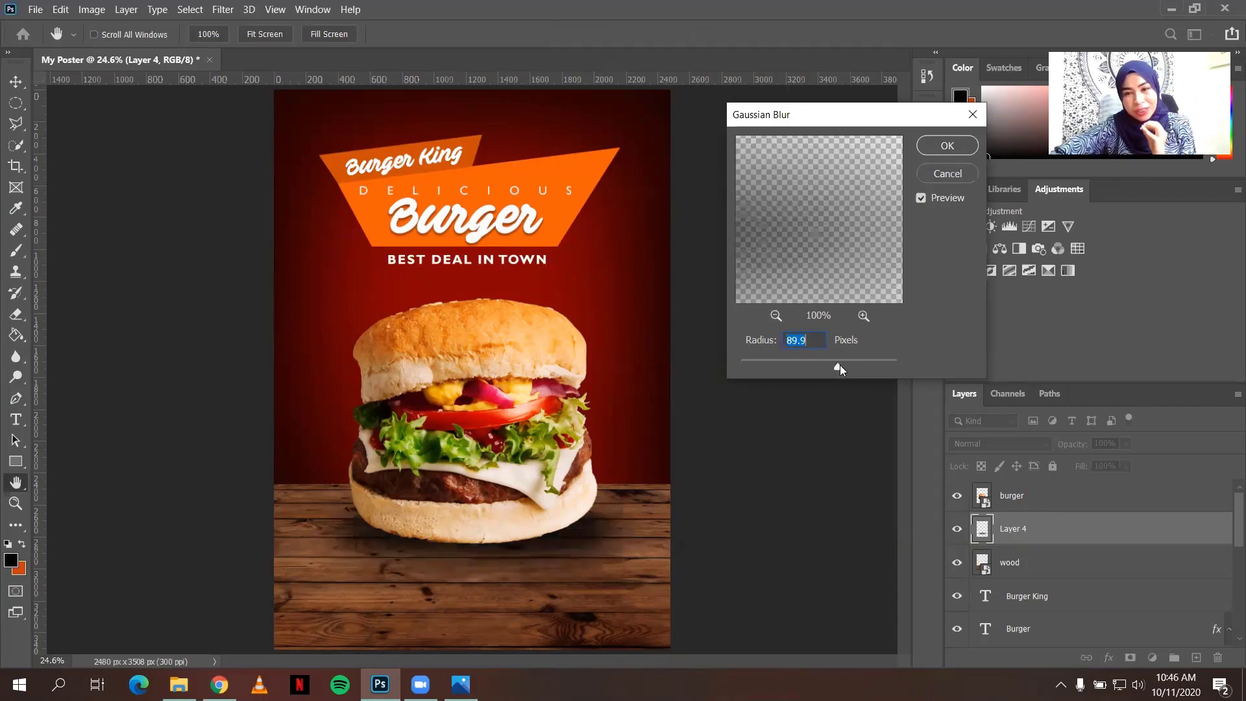
pyautogui.moveTo(839, 366)
pyautogui.mouseDown()
pyautogui.moveTo(870, 368)
pyautogui.moveTo(828, 366)
pyautogui.moveTo(842, 367)
pyautogui.mouseUp()
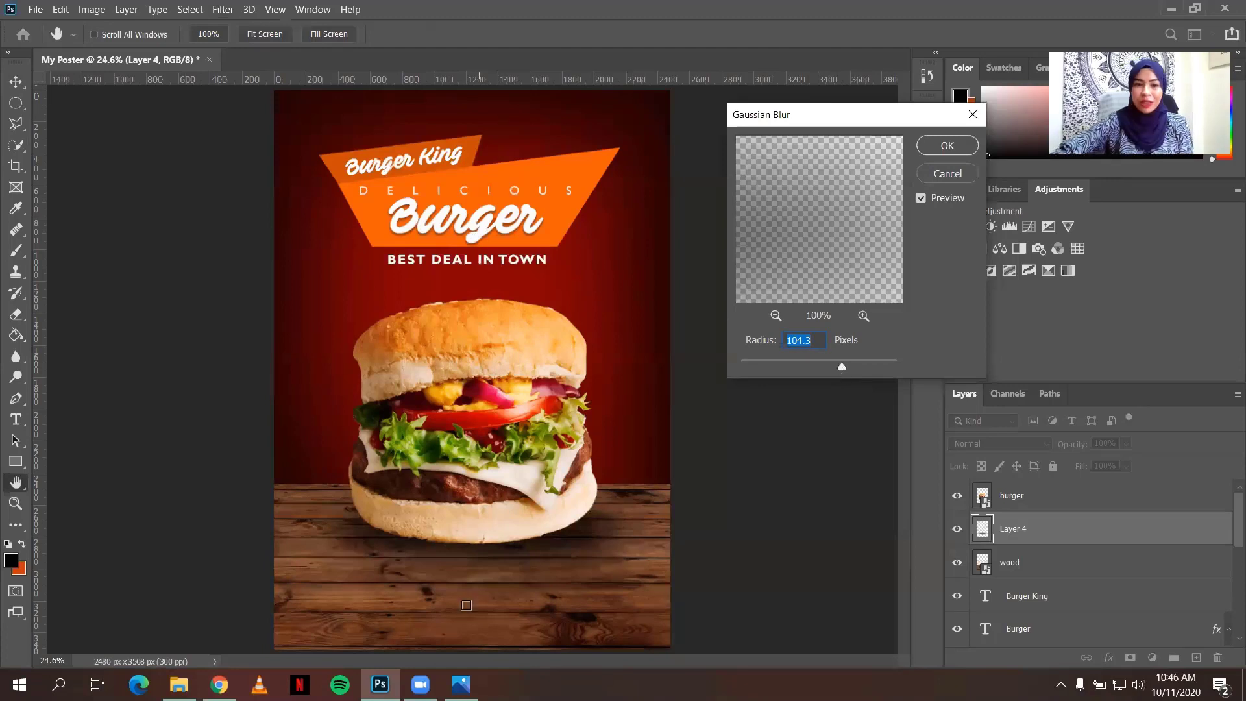
pyautogui.click(948, 146)
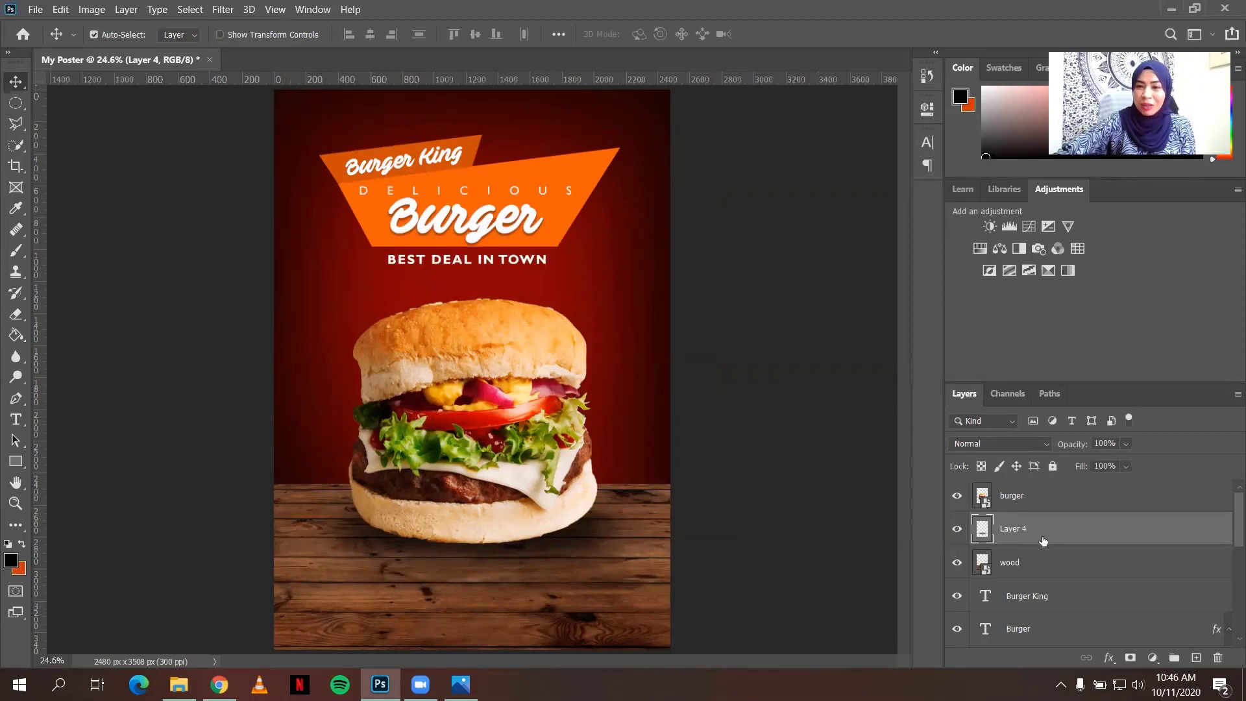
# - Add a new layer above the burger layer and draw a circular selection overlapping the top bun's right edge, as in the example poster
pyautogui.click(1047, 495)
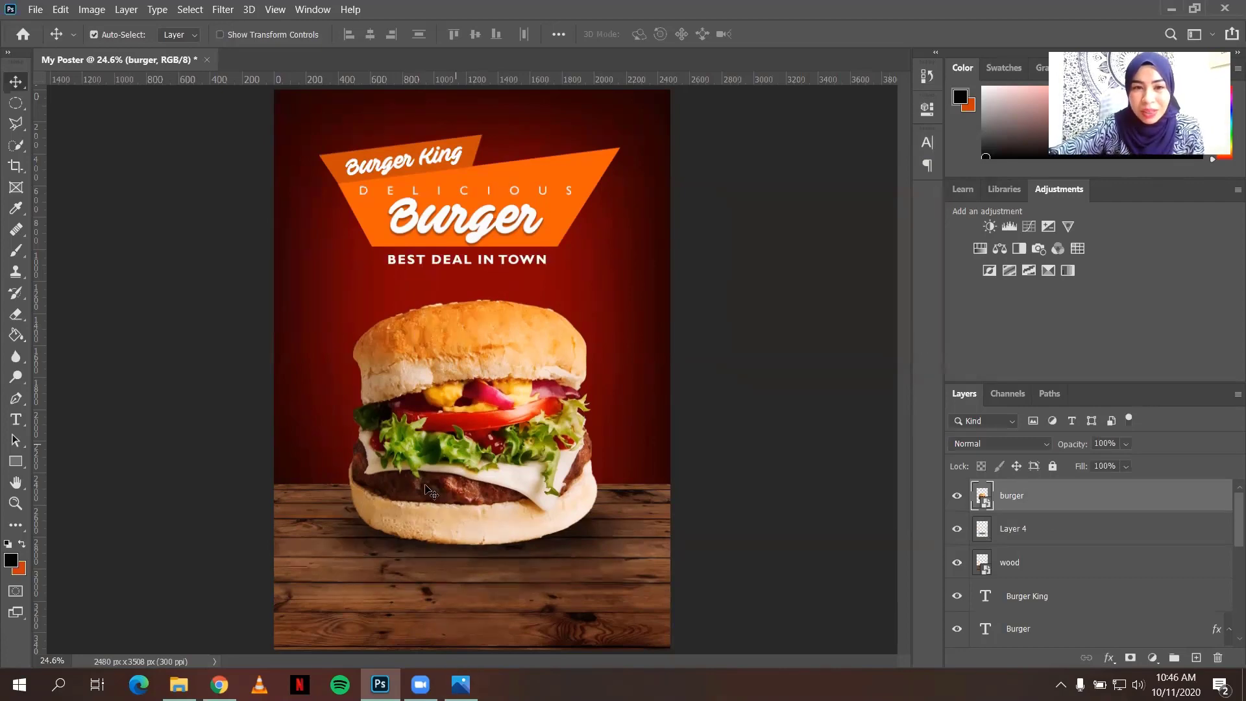
pyautogui.click(461, 684)
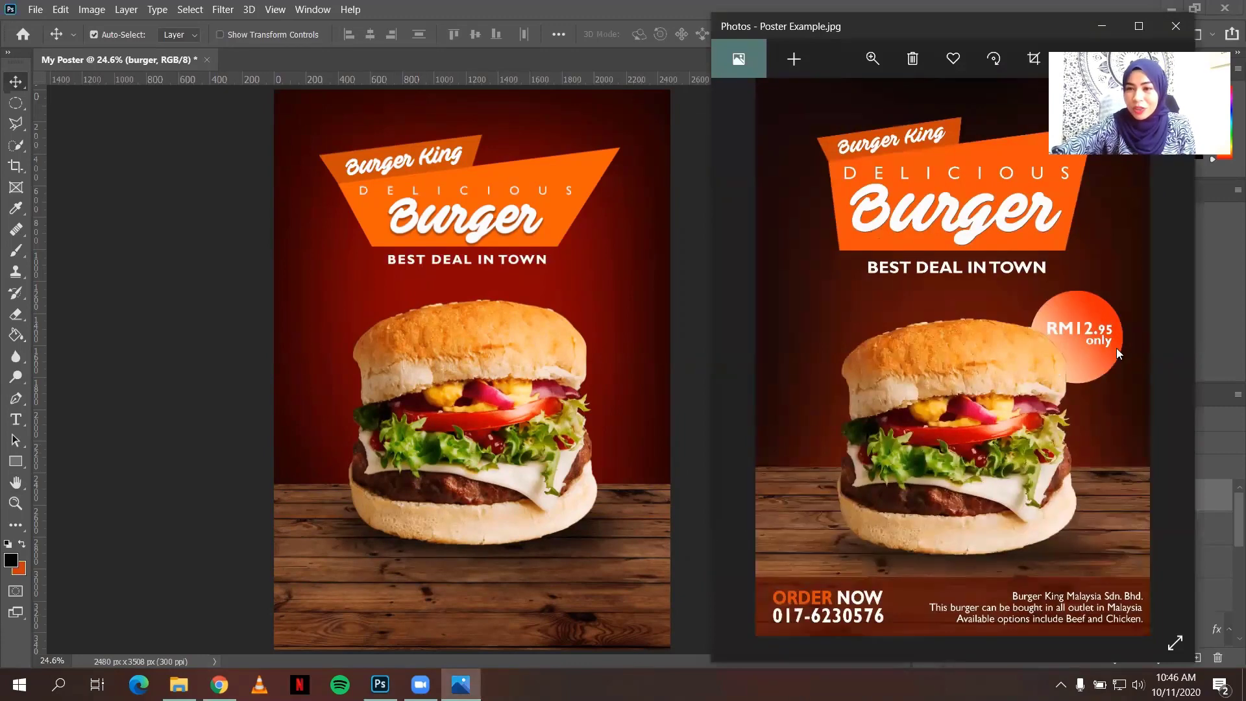
pyautogui.click(304, 307)
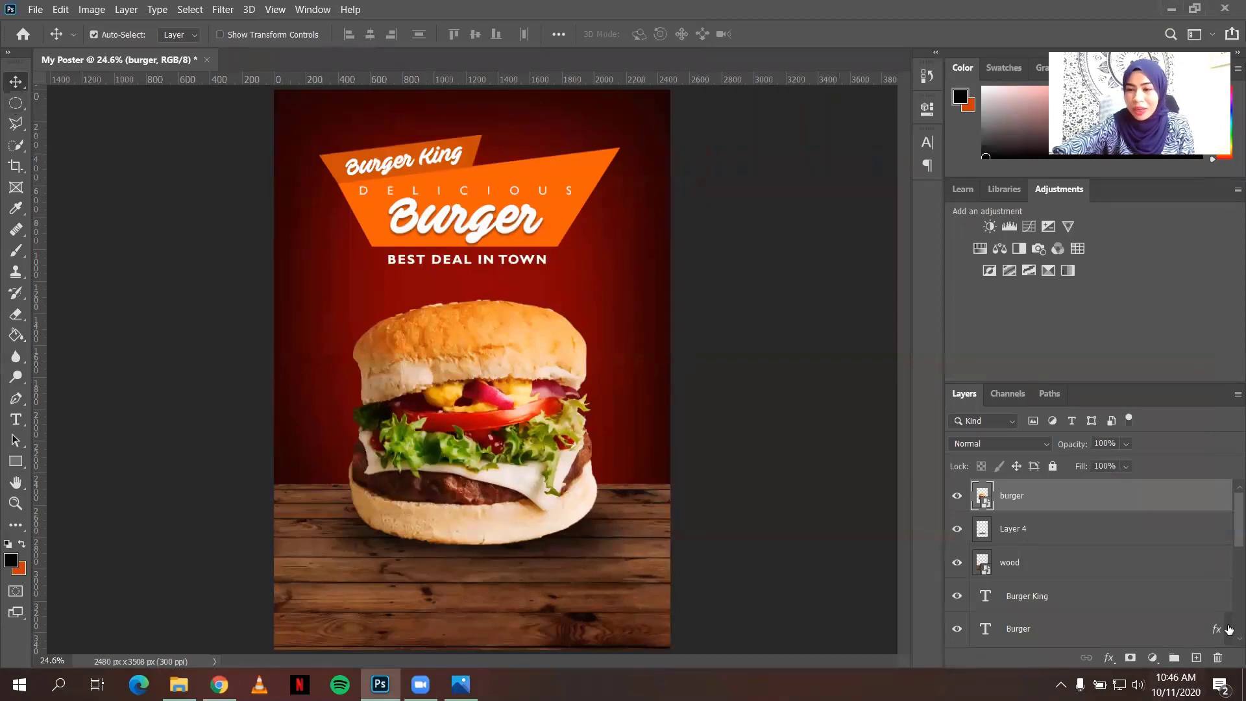
pyautogui.click(1197, 659)
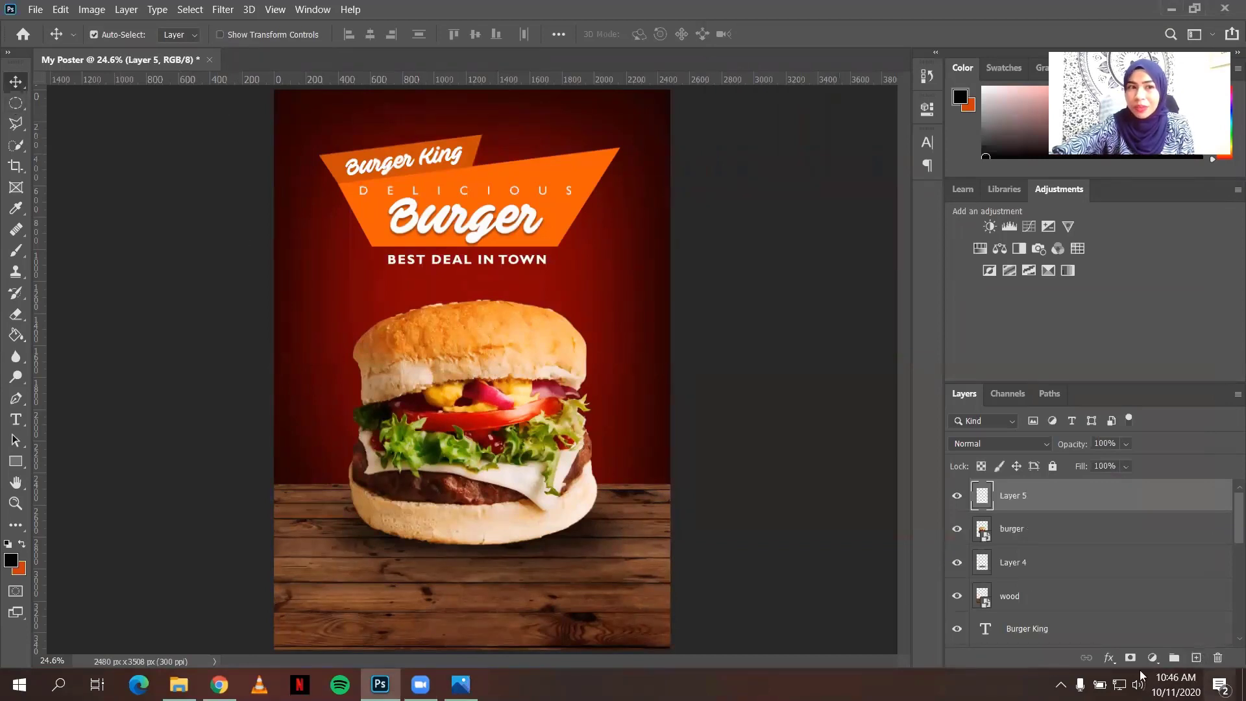
pyautogui.click(13, 105)
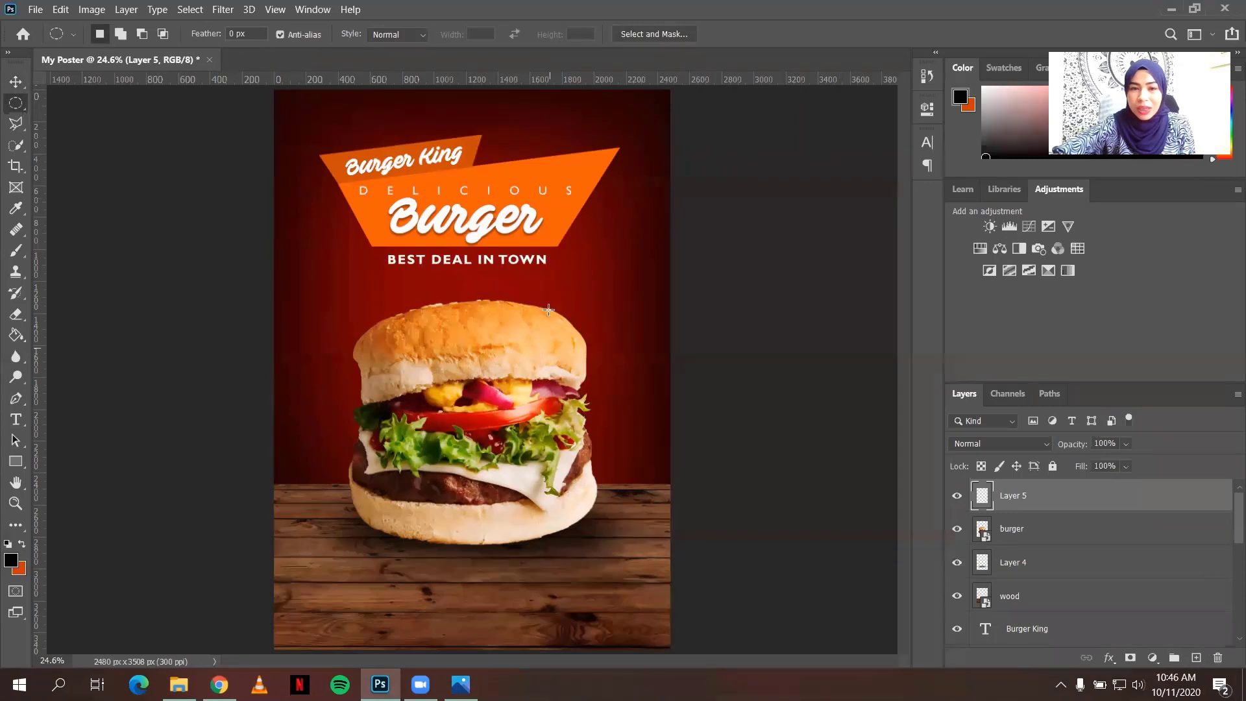
pyautogui.moveTo(538, 286); pyautogui.dragTo(643, 370)
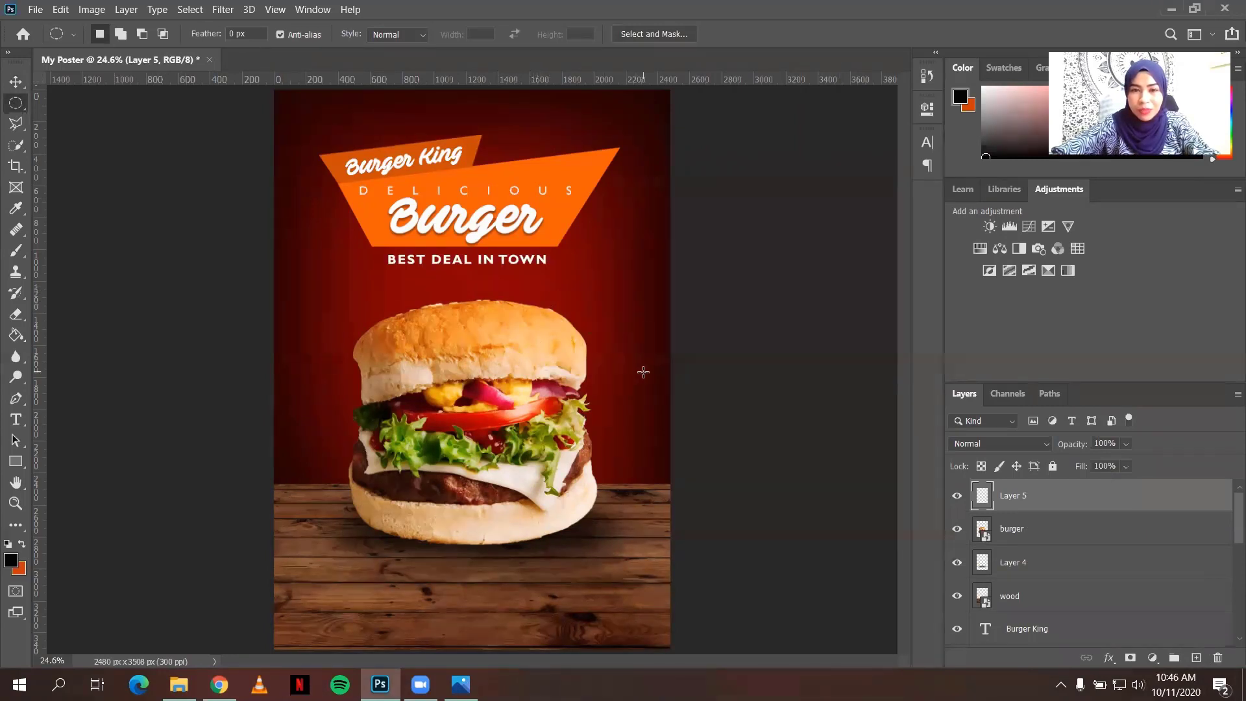
pyautogui.click(551, 270)
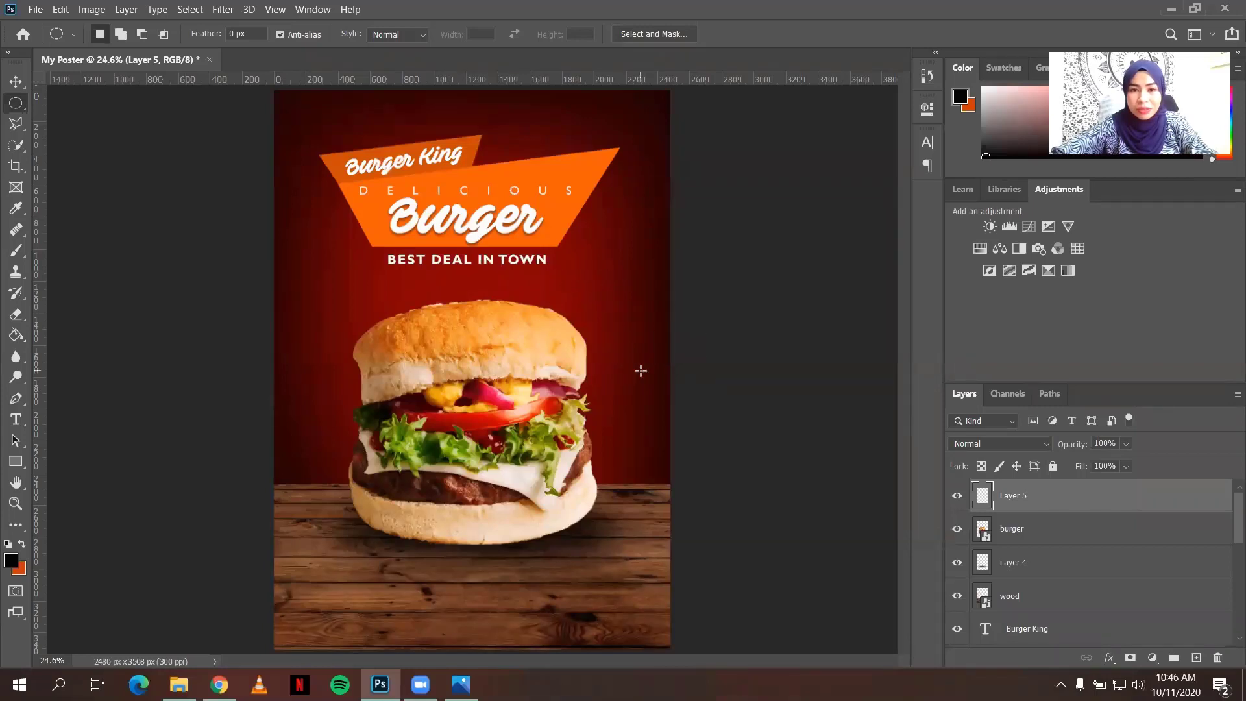
pyautogui.moveTo(560, 272); pyautogui.dragTo(651, 367)
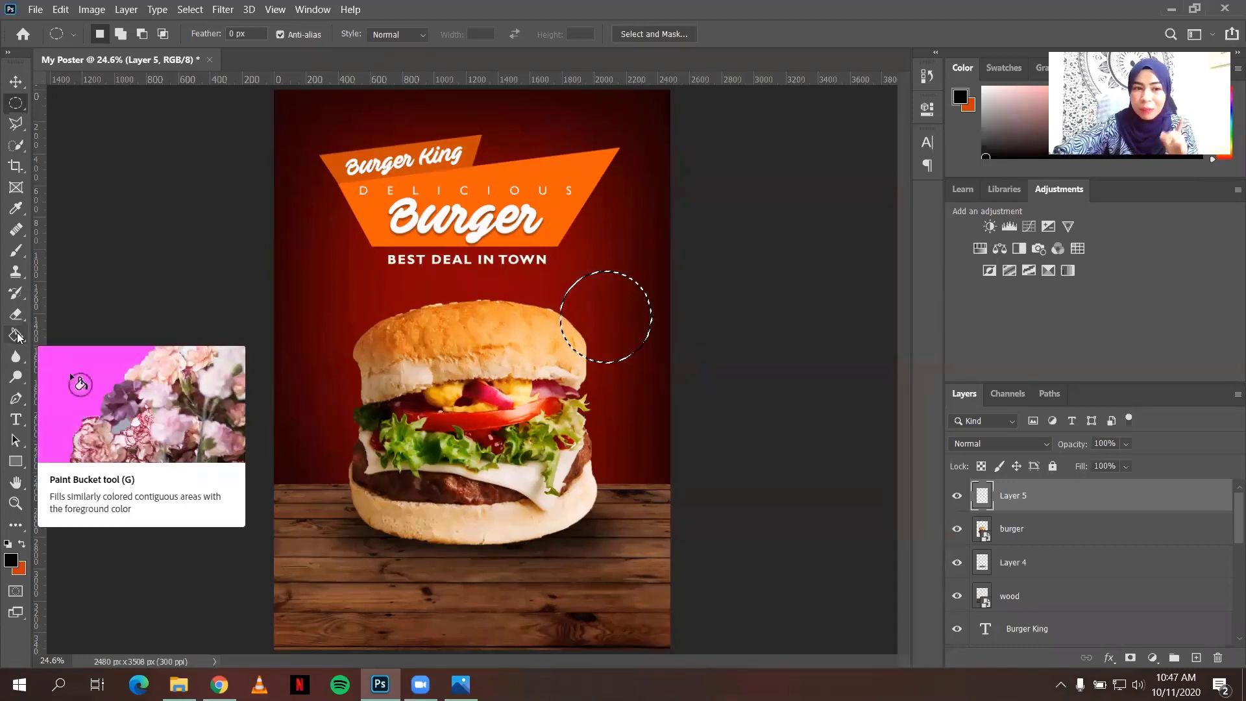
# - Switch to the Gradient tool and set the foreground colour to the header's orange, f45e04, for the price circle
pyautogui.click(17, 334)
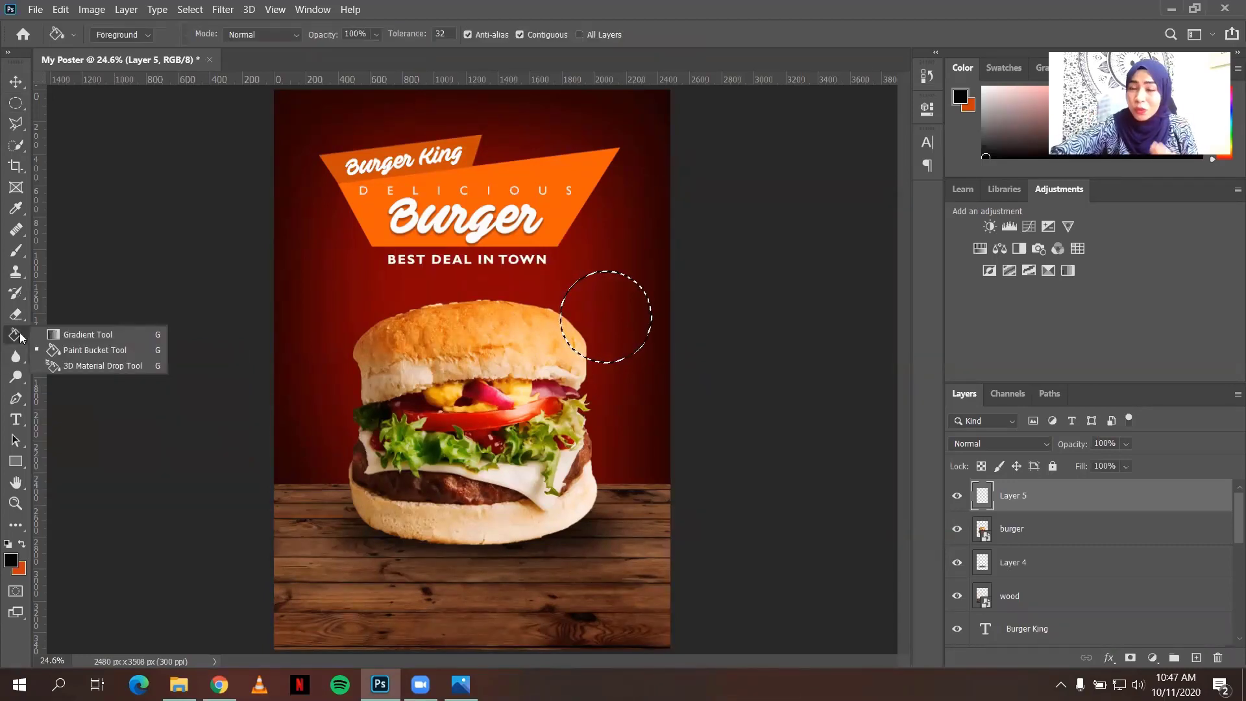
pyautogui.click(65, 335)
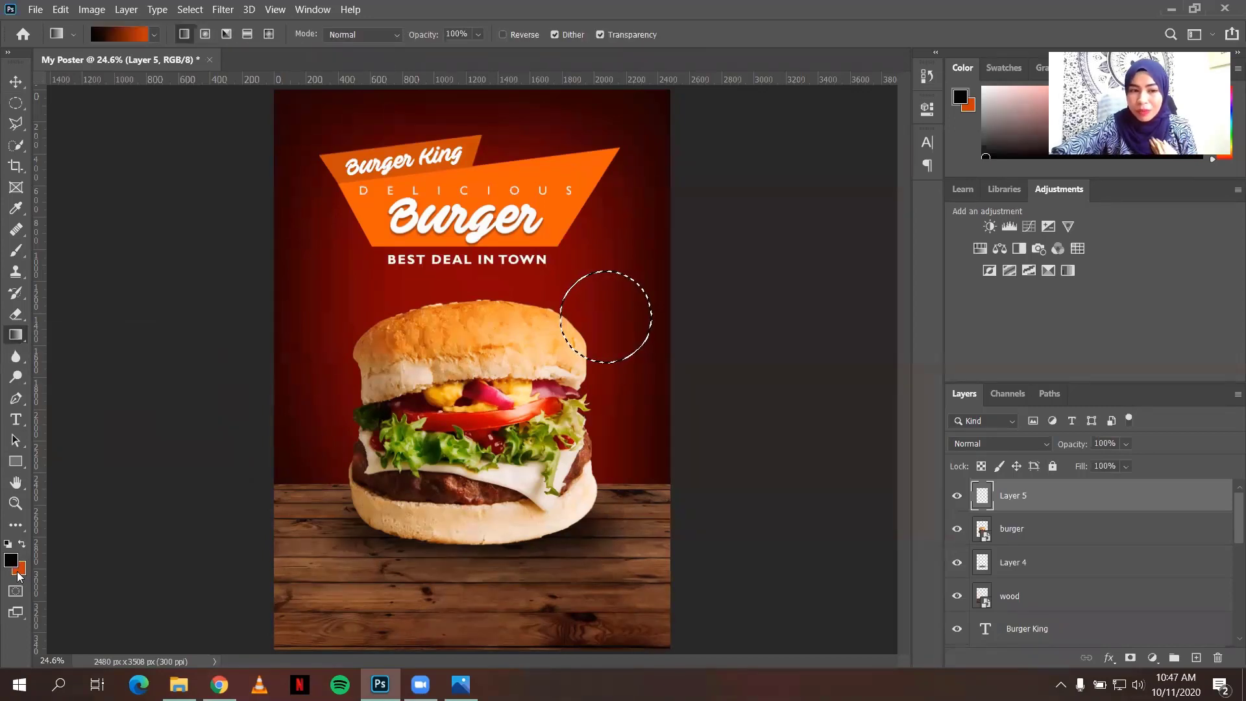
pyautogui.click(461, 684)
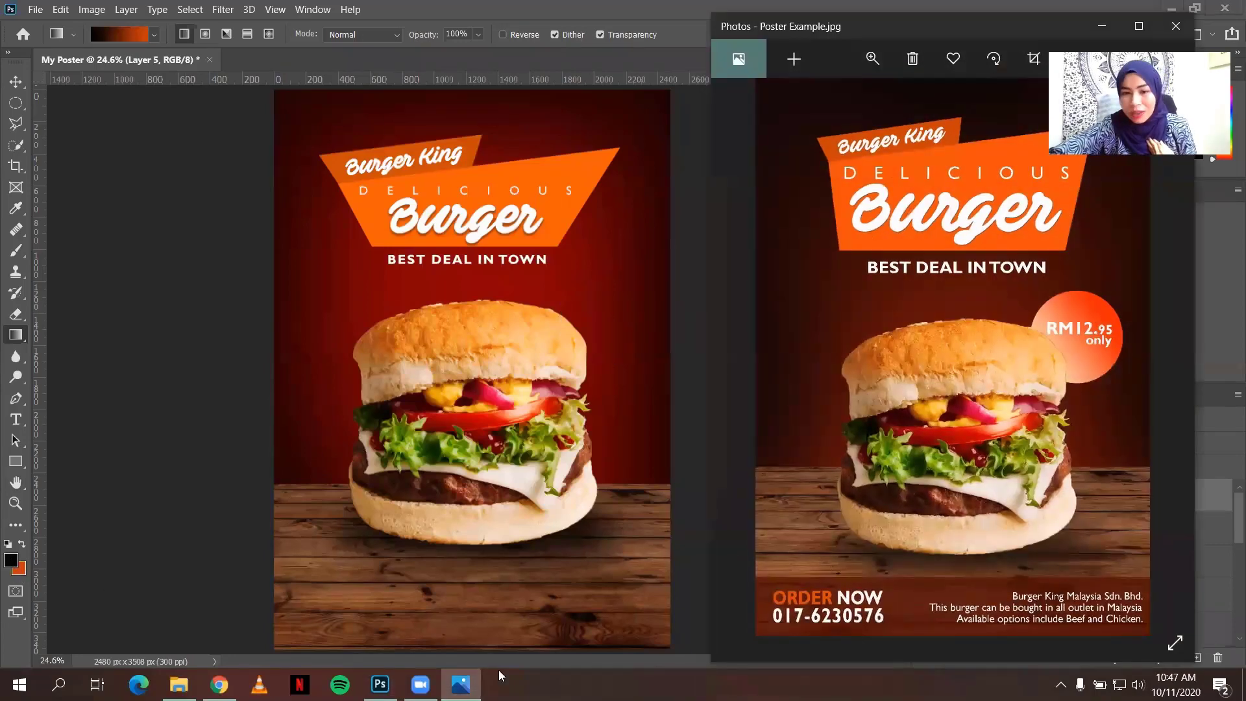
pyautogui.click(461, 684)
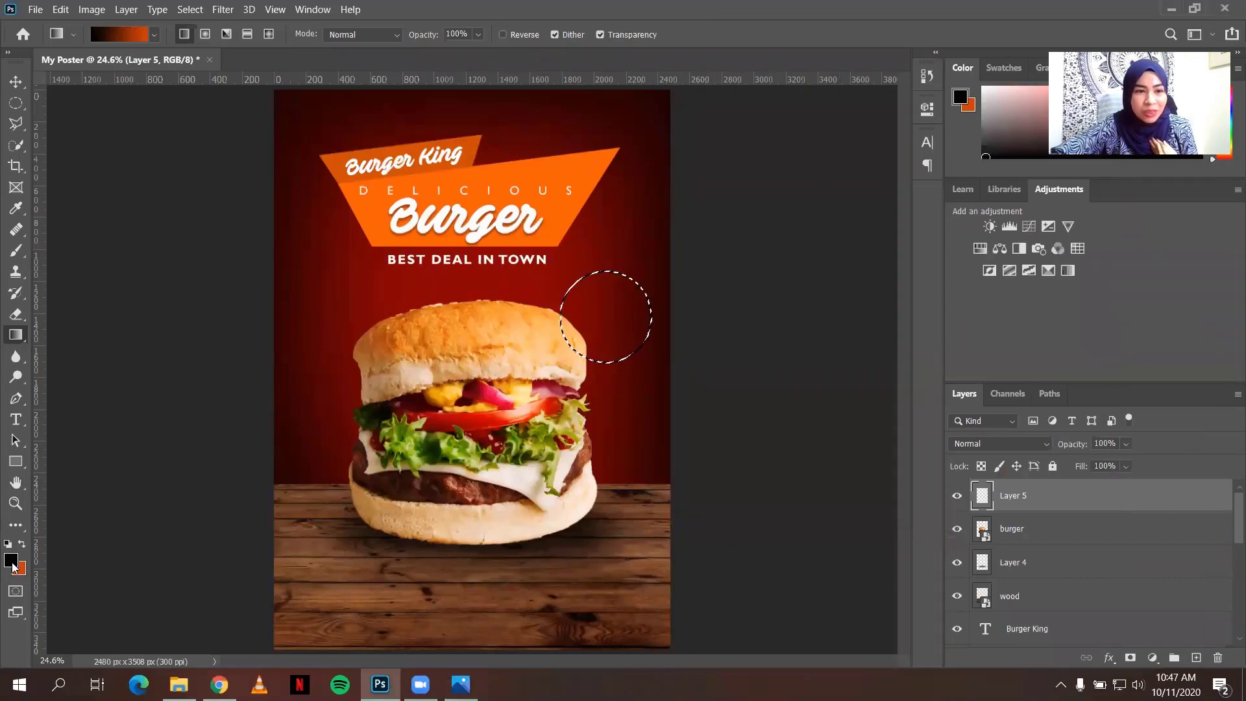
pyautogui.click(12, 562)
pyautogui.click(584, 164)
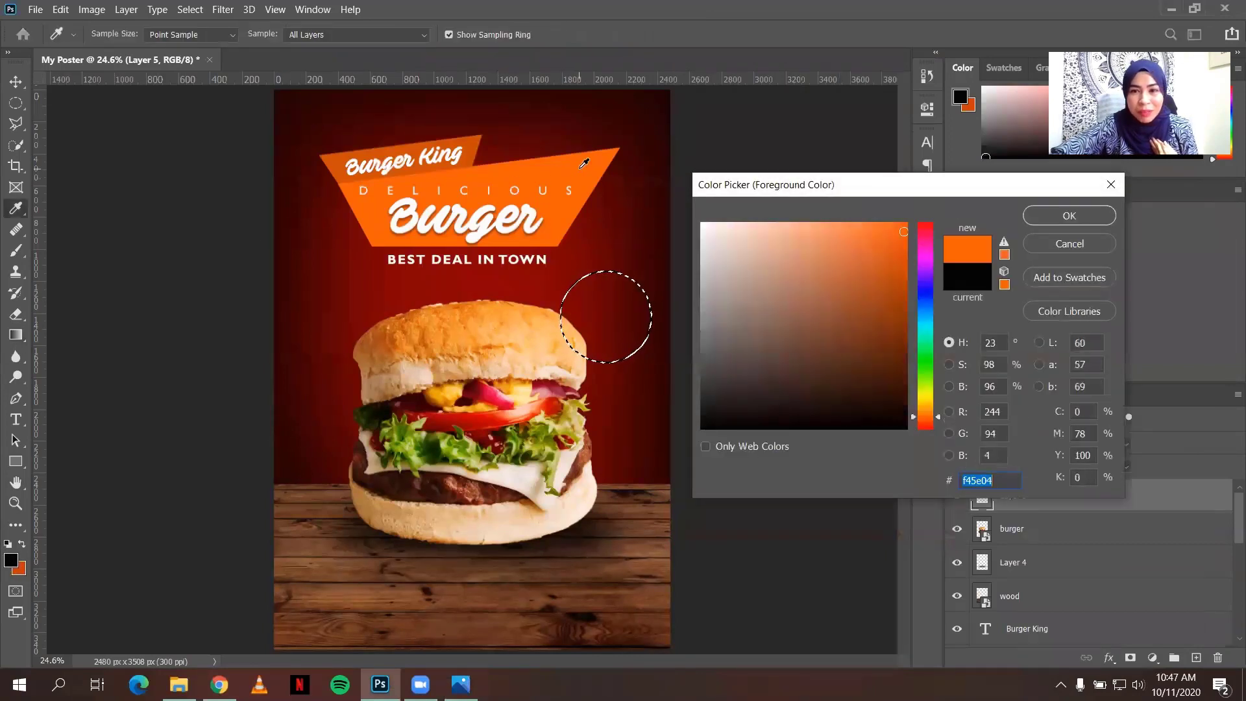
pyautogui.click(1071, 217)
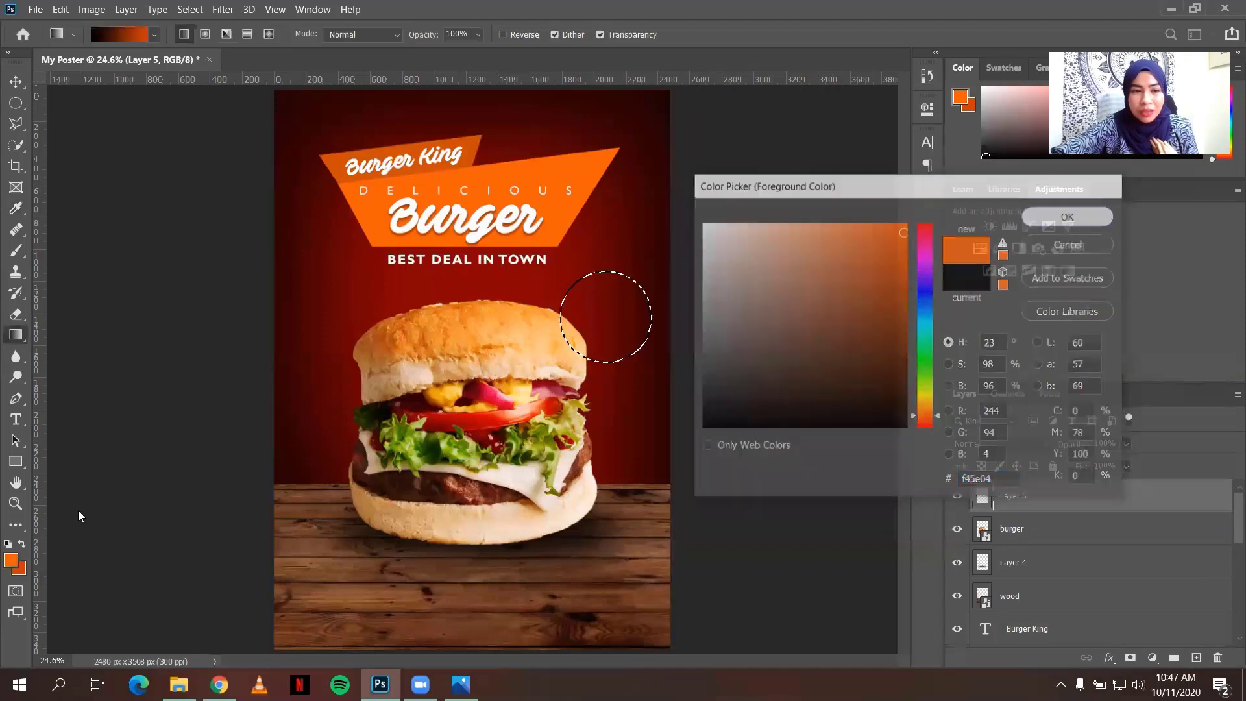
# - Set the background colour to a light peach tint of the header orange, fac09d
pyautogui.click(20, 569)
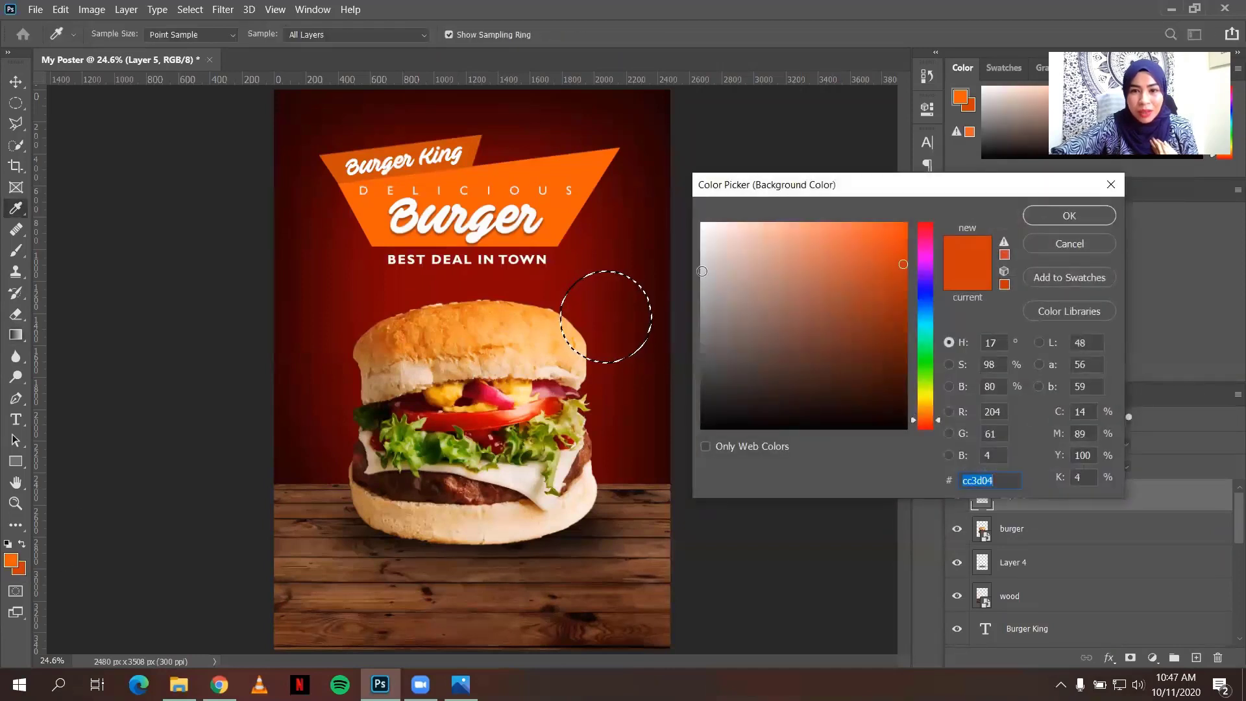
pyautogui.click(588, 183)
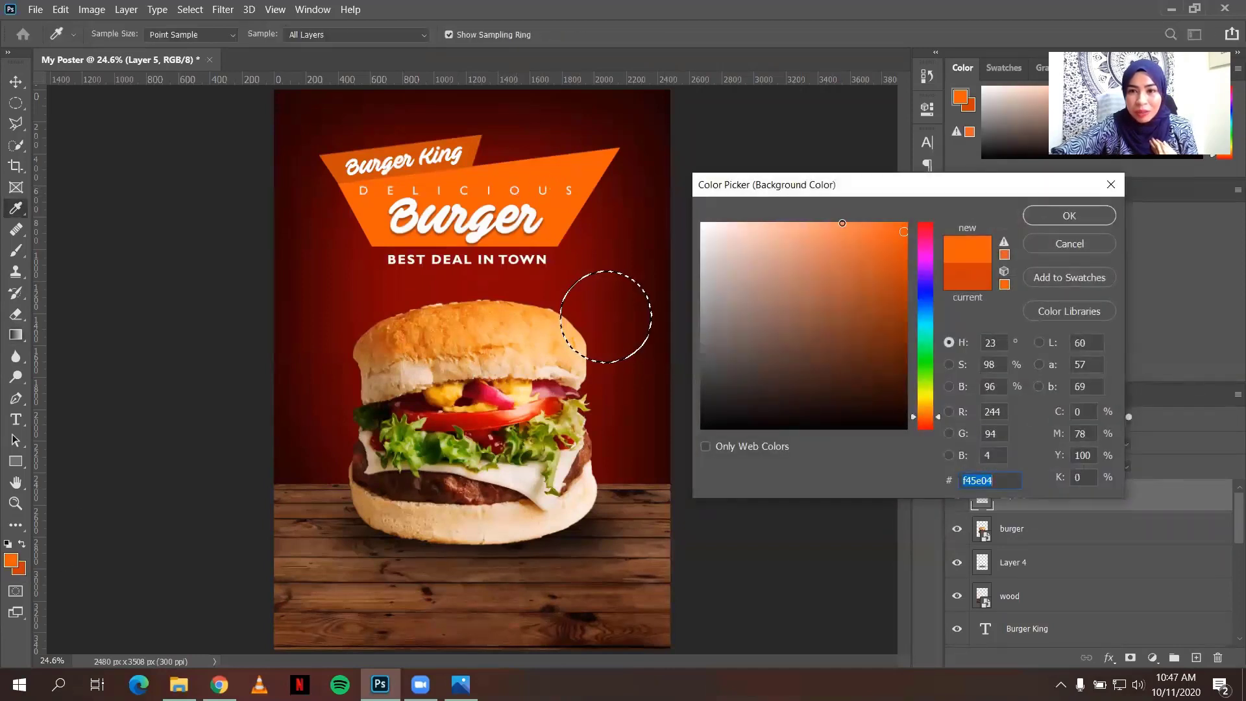
pyautogui.click(811, 219)
pyautogui.click(785, 224)
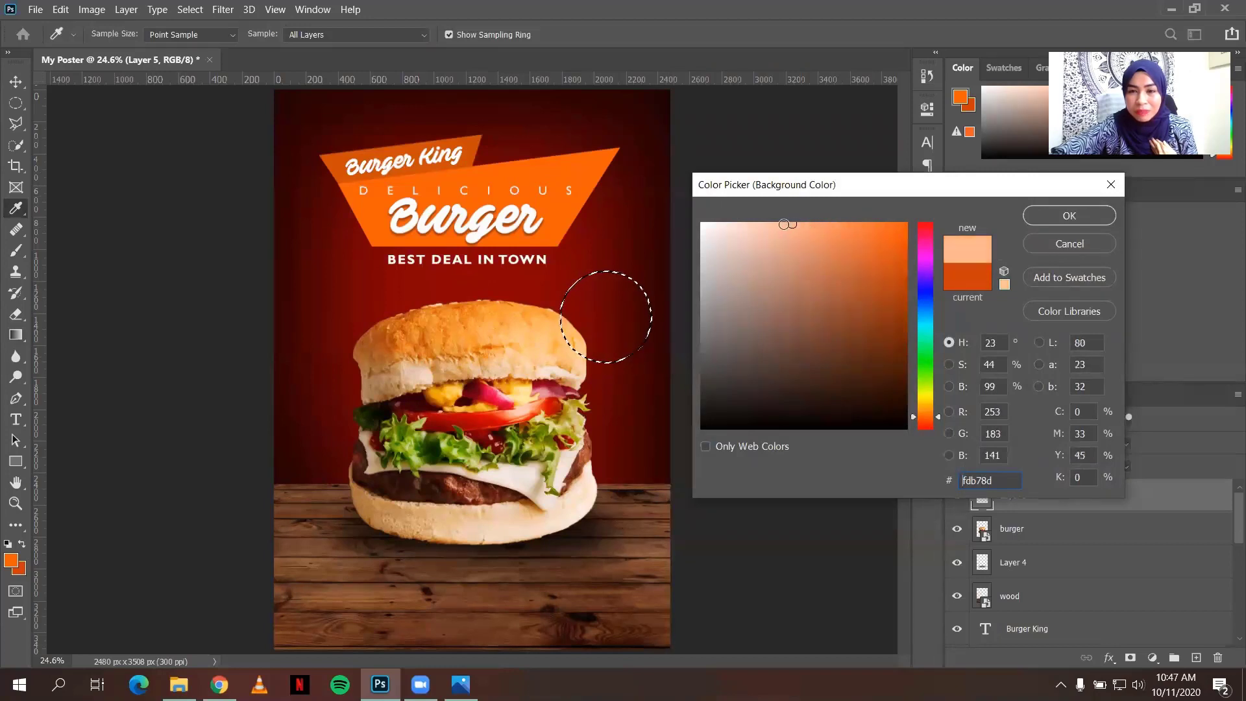
pyautogui.click(778, 226)
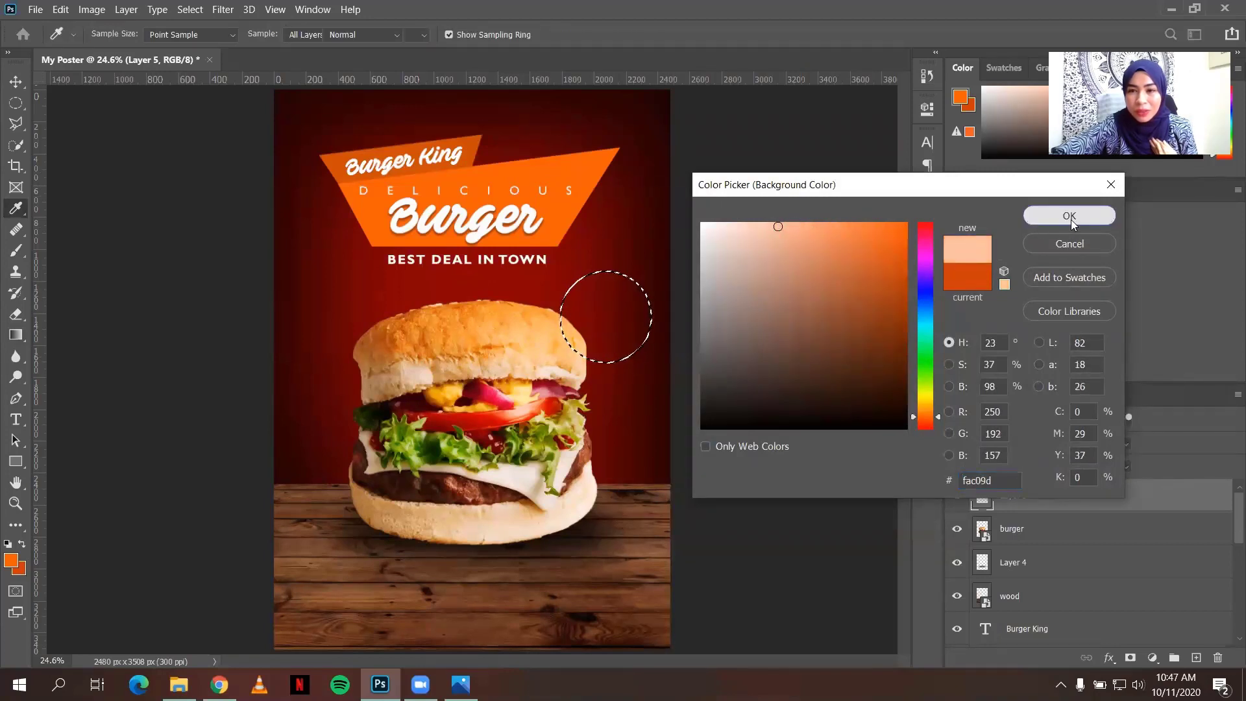
pyautogui.click(1069, 216)
# - Try a radial orange-to-peach gradient from the centre of the circular selection on Layer 5, and undo it
pyautogui.press('g')
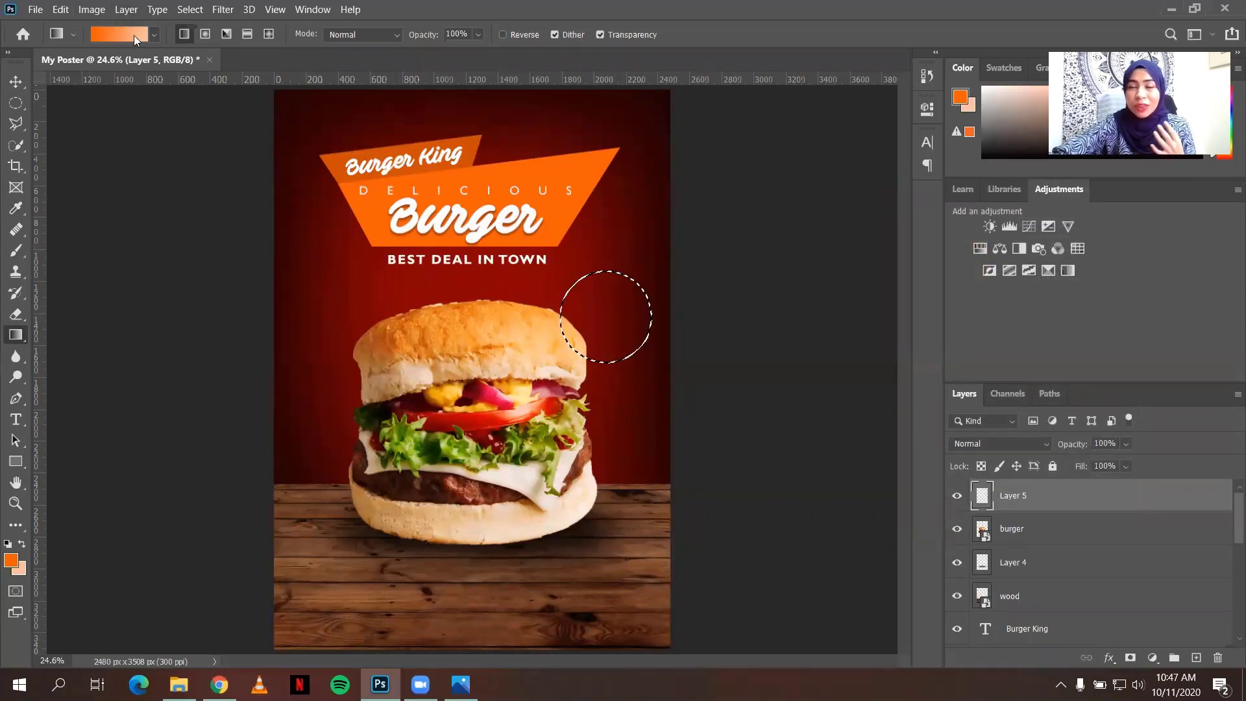
pyautogui.click(206, 34)
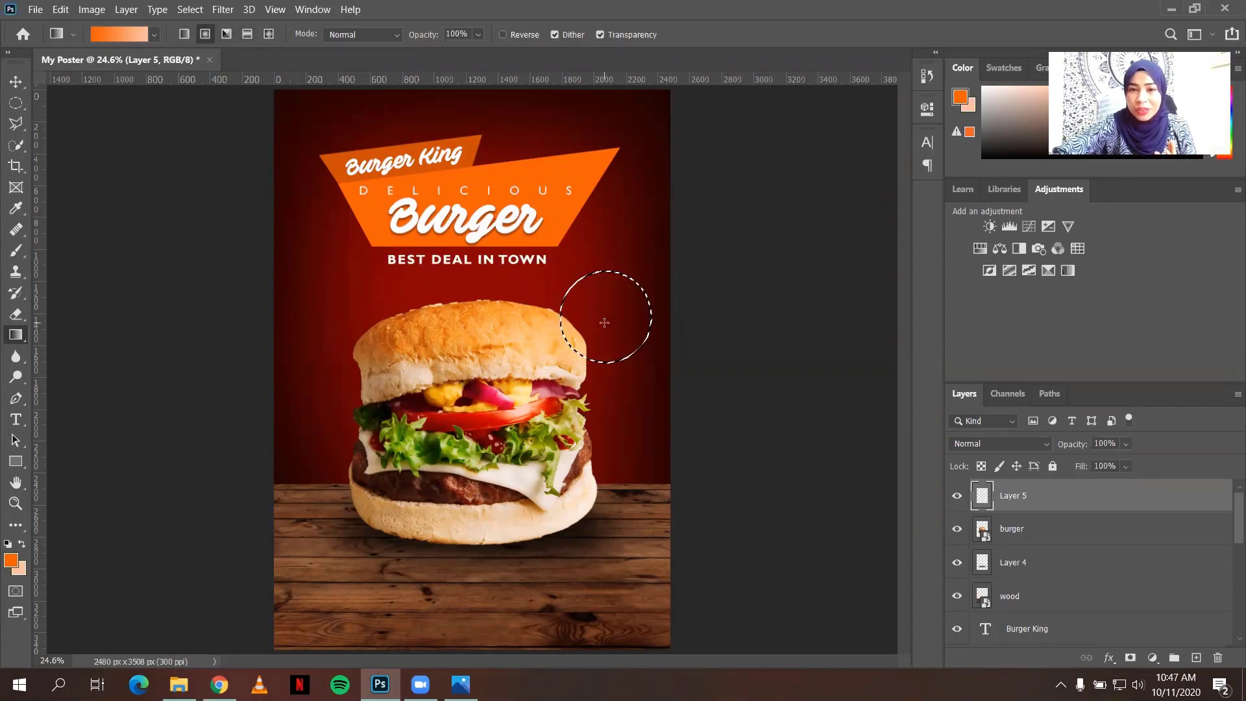
pyautogui.moveTo(605, 321); pyautogui.dragTo(619, 353)
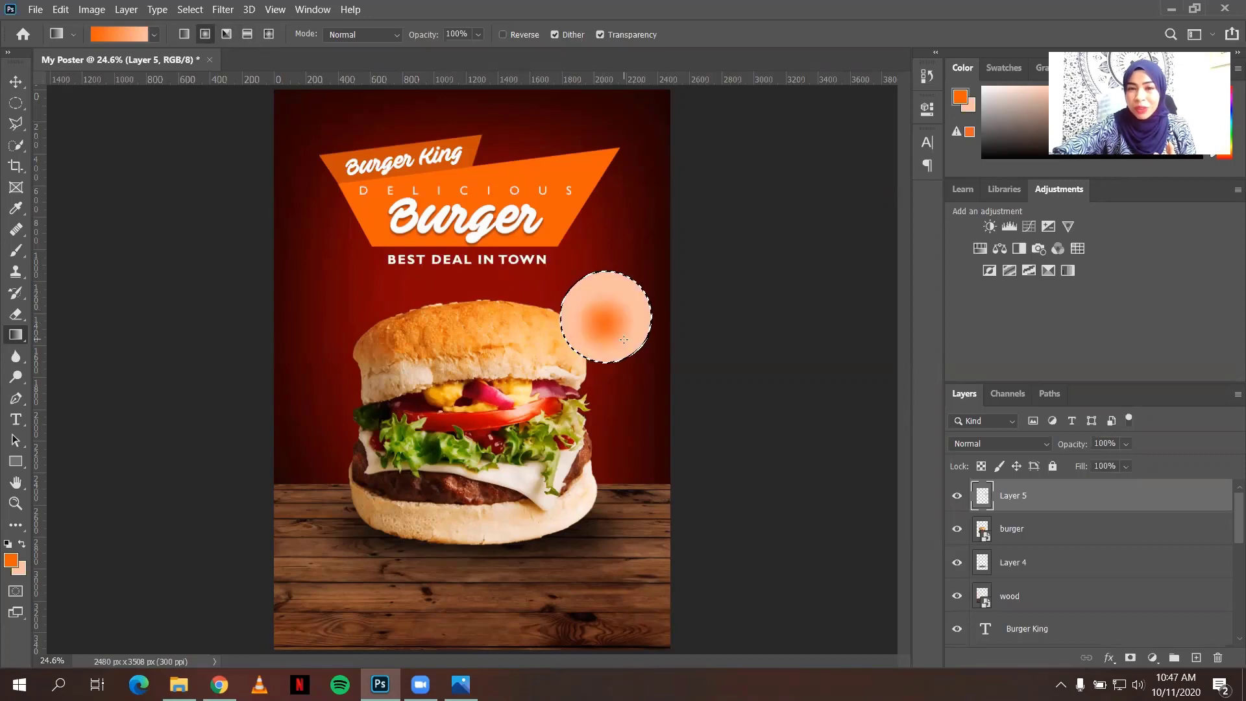
pyautogui.hotkey('ctrl', 'z')
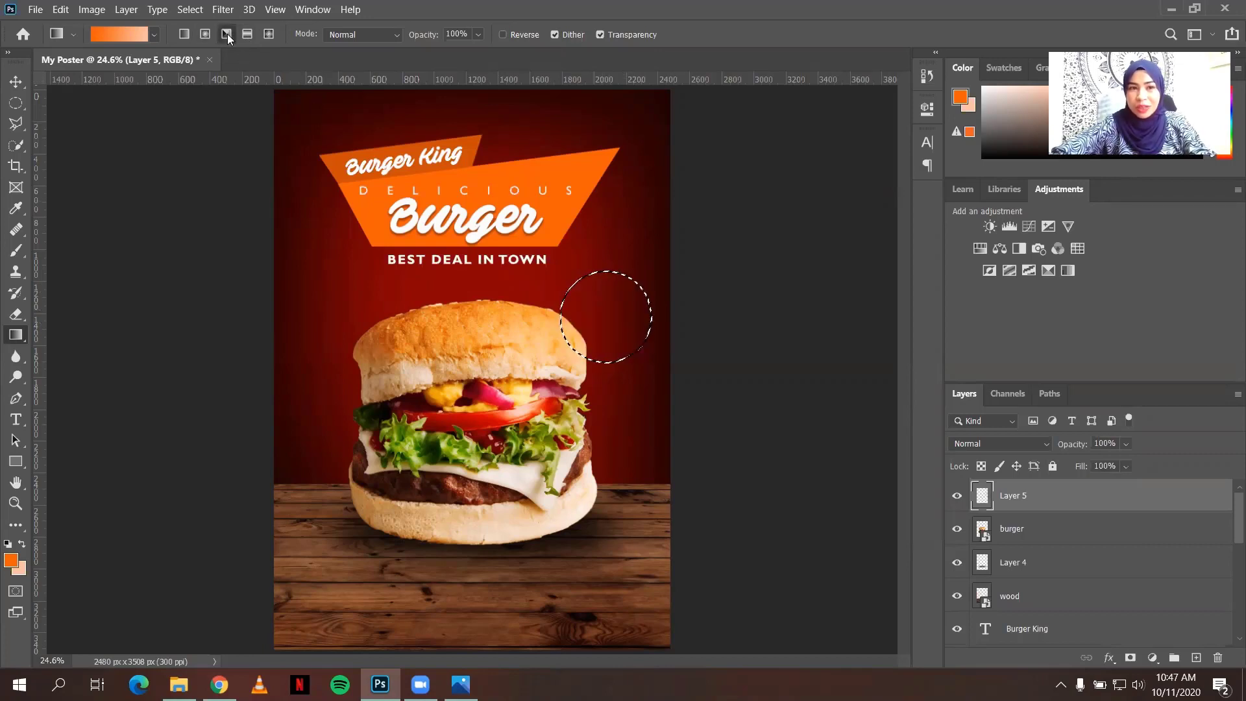
# - Try an angle gradient twice inside the circular selection, undoing each attempt
pyautogui.click(227, 33)
pyautogui.moveTo(621, 281); pyautogui.dragTo(621, 327)
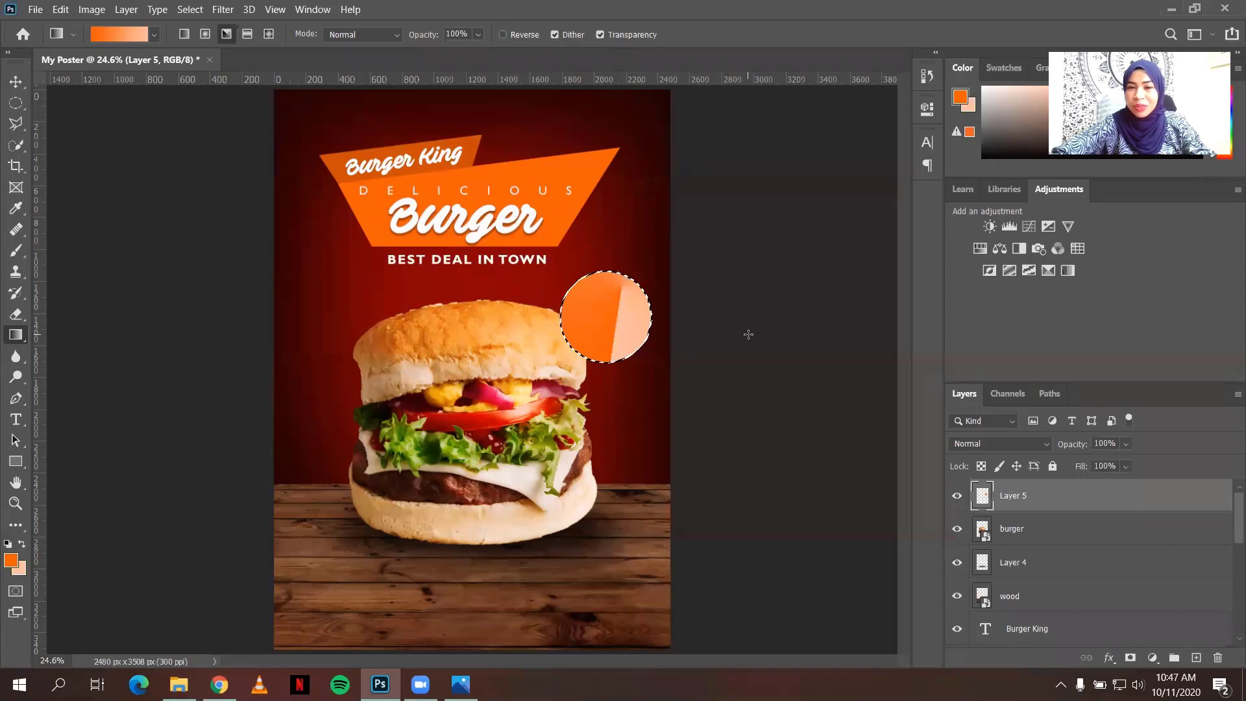
pyautogui.hotkey('ctrl', 'z')
pyautogui.moveTo(591, 285); pyautogui.dragTo(596, 336)
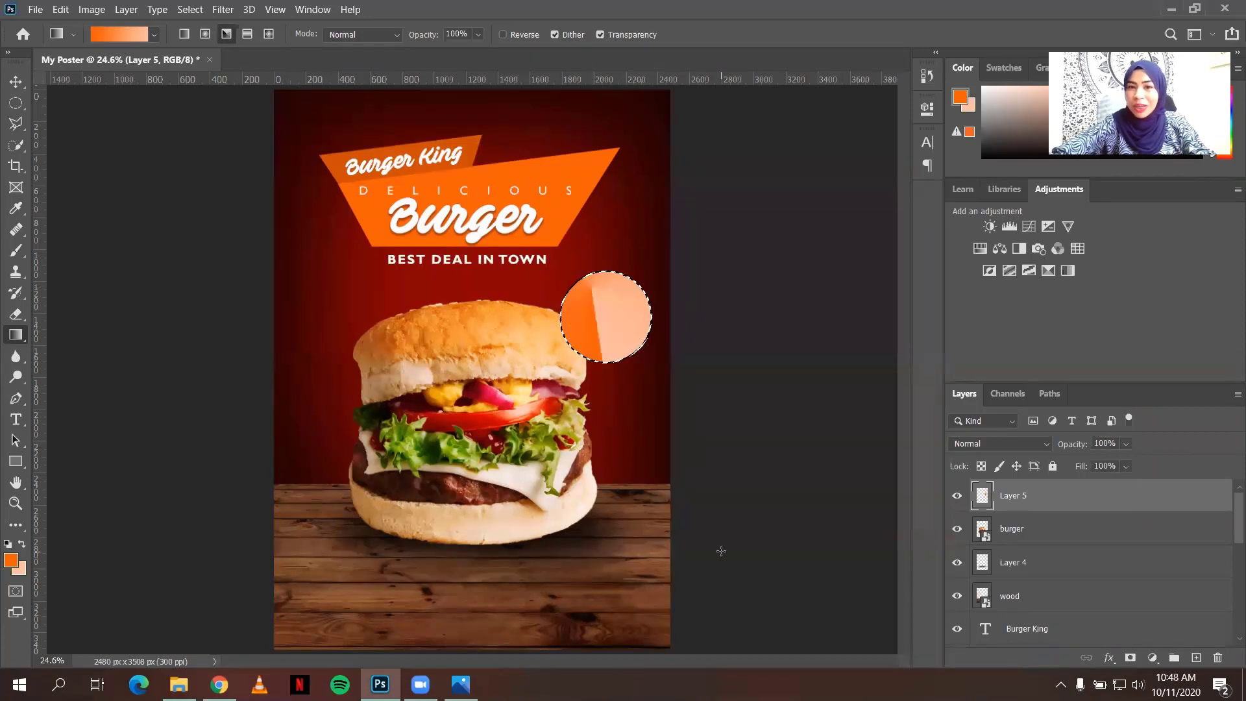
pyautogui.hotkey('ctrl', 'z')
# - Try a reflected gradient inside the circular selection, and undo it
pyautogui.click(247, 35)
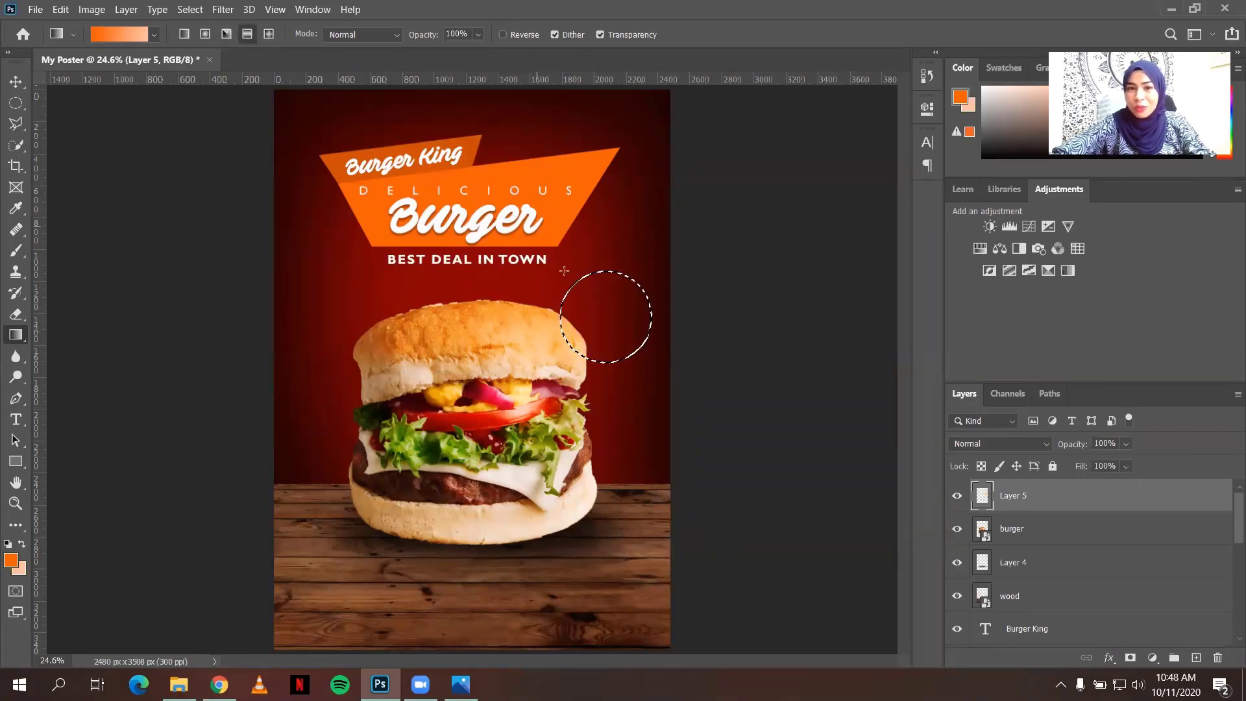
pyautogui.moveTo(604, 331); pyautogui.dragTo(604, 332)
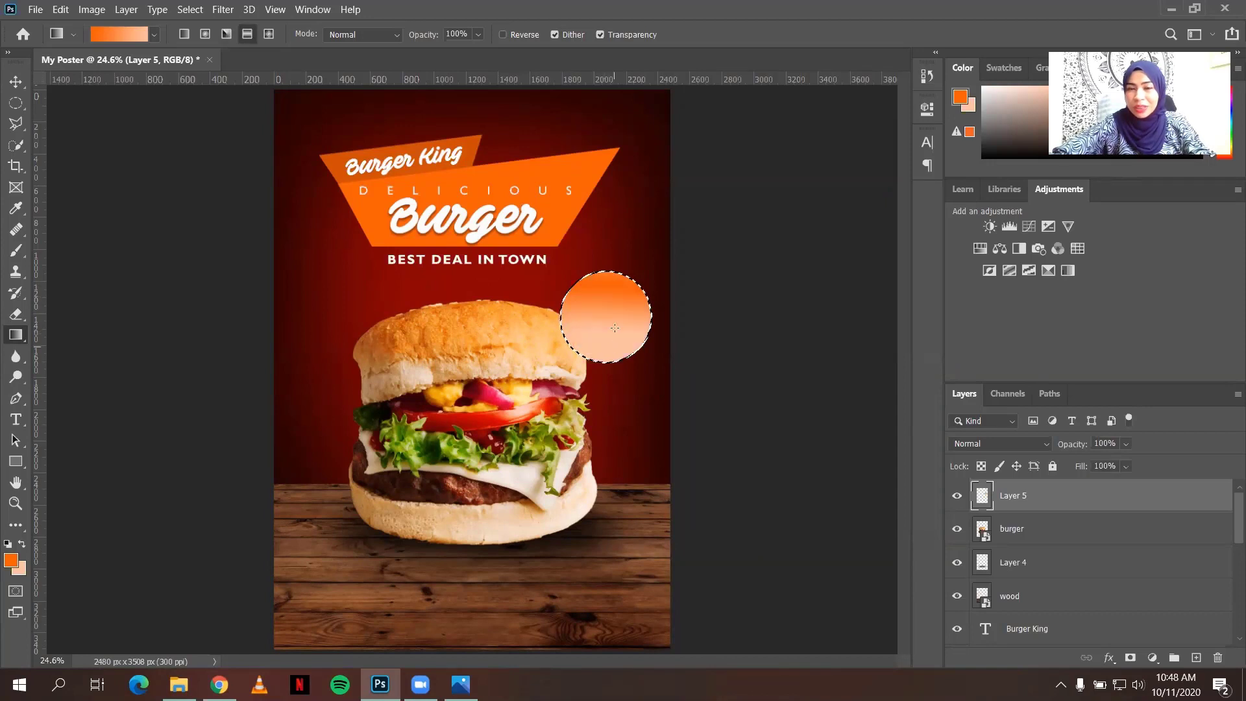
pyautogui.hotkey('ctrl', 'z')
# - Fill the circular selection with a linear gradient from orange at its upper right to peach at its lower left, and deselect
pyautogui.click(182, 36)
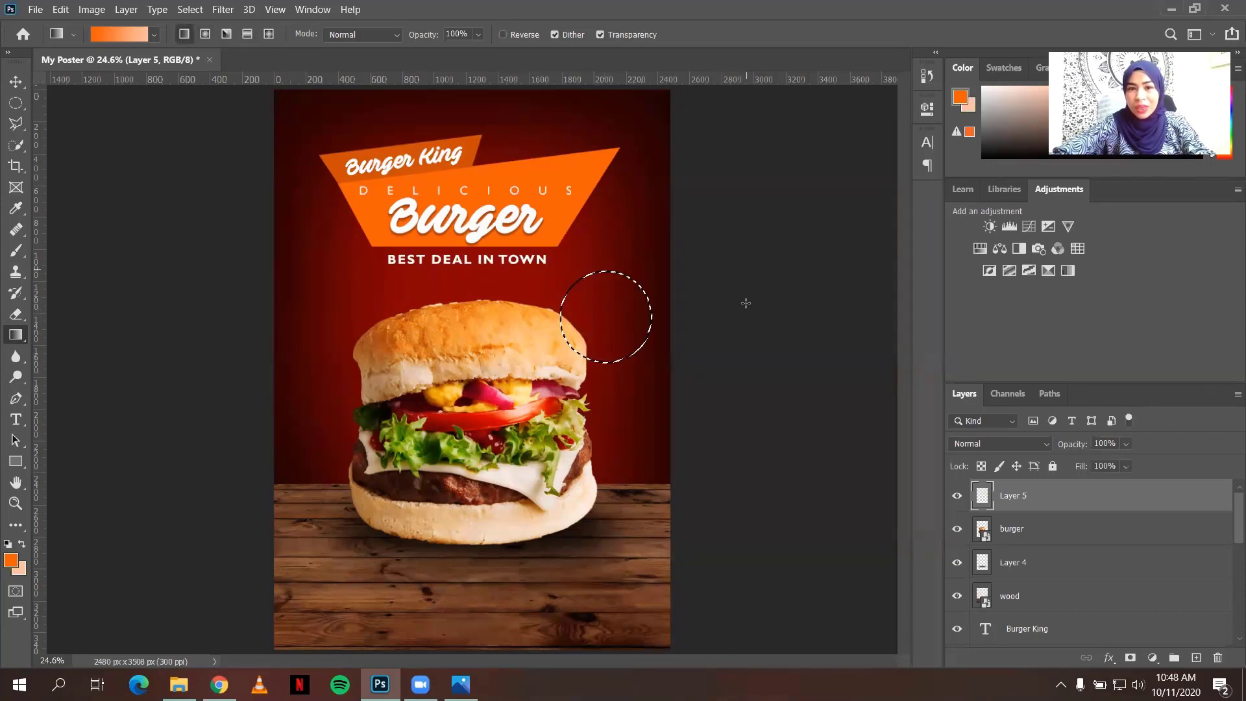
pyautogui.moveTo(633, 293); pyautogui.dragTo(584, 327)
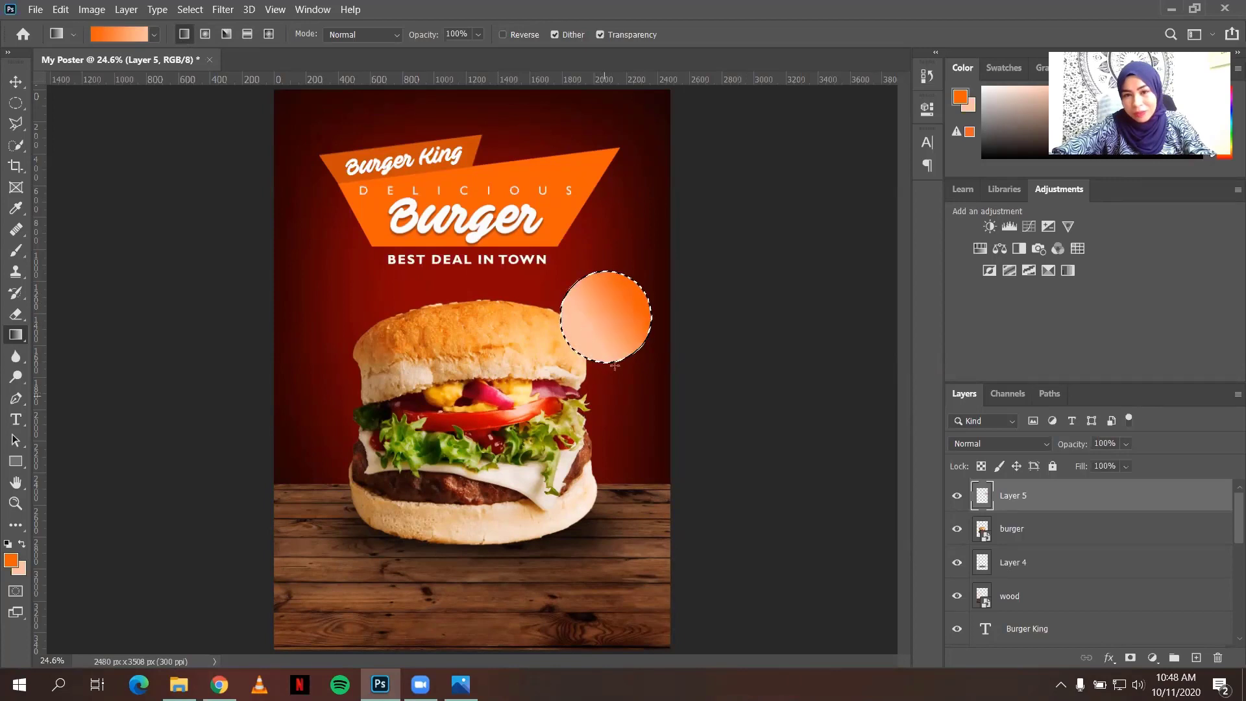
pyautogui.hotkey('ctrl', 'z')
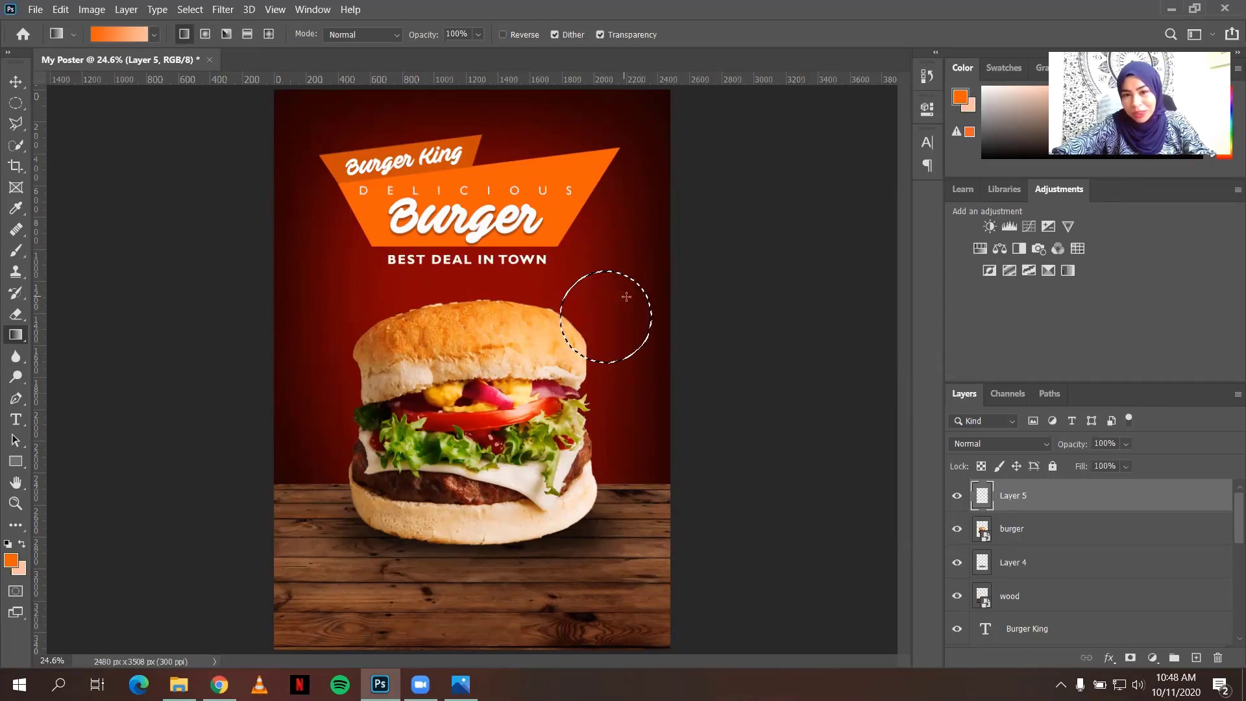
pyautogui.moveTo(625, 297); pyautogui.dragTo(568, 353)
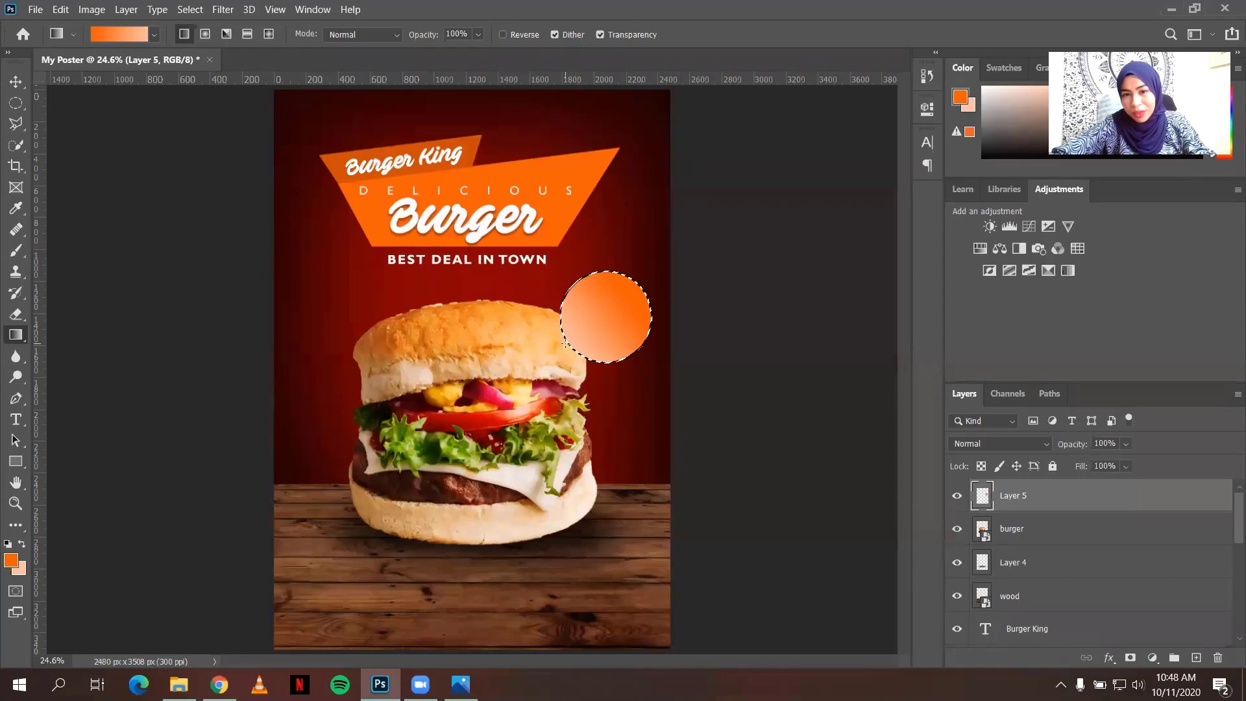
pyautogui.hotkey('ctrl', 'z')
pyautogui.moveTo(622, 297); pyautogui.dragTo(556, 346)
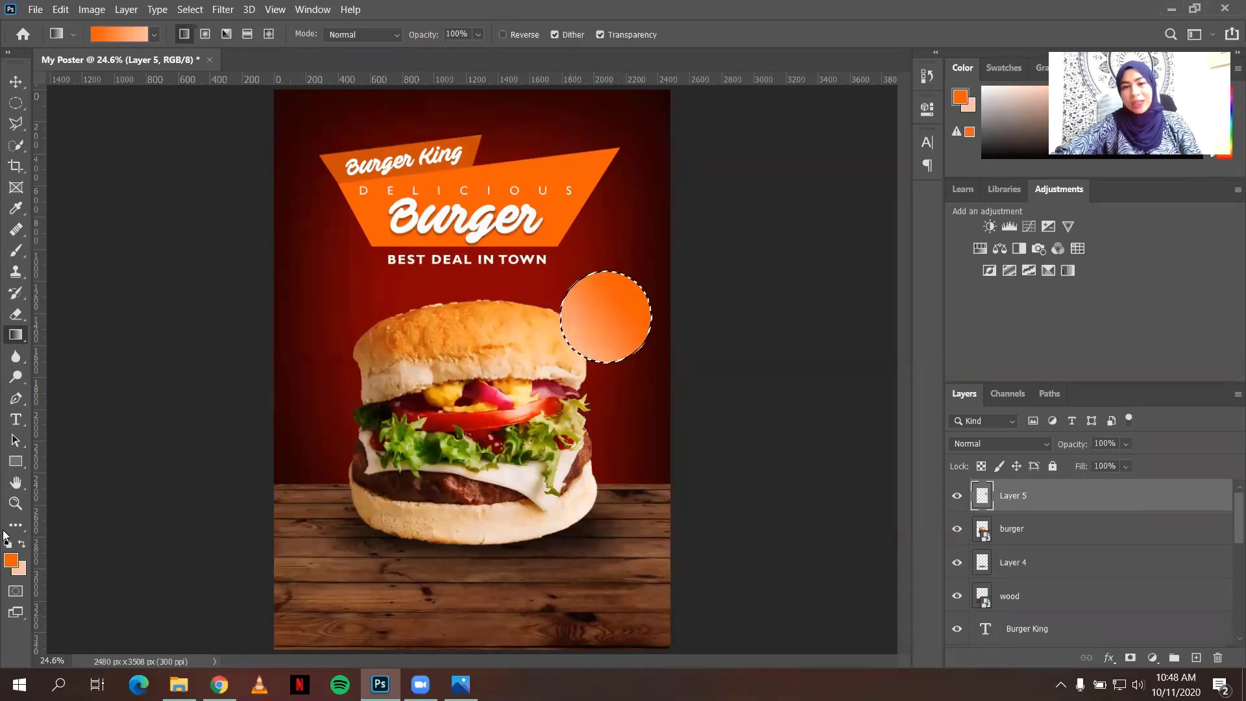
pyautogui.click(16, 103)
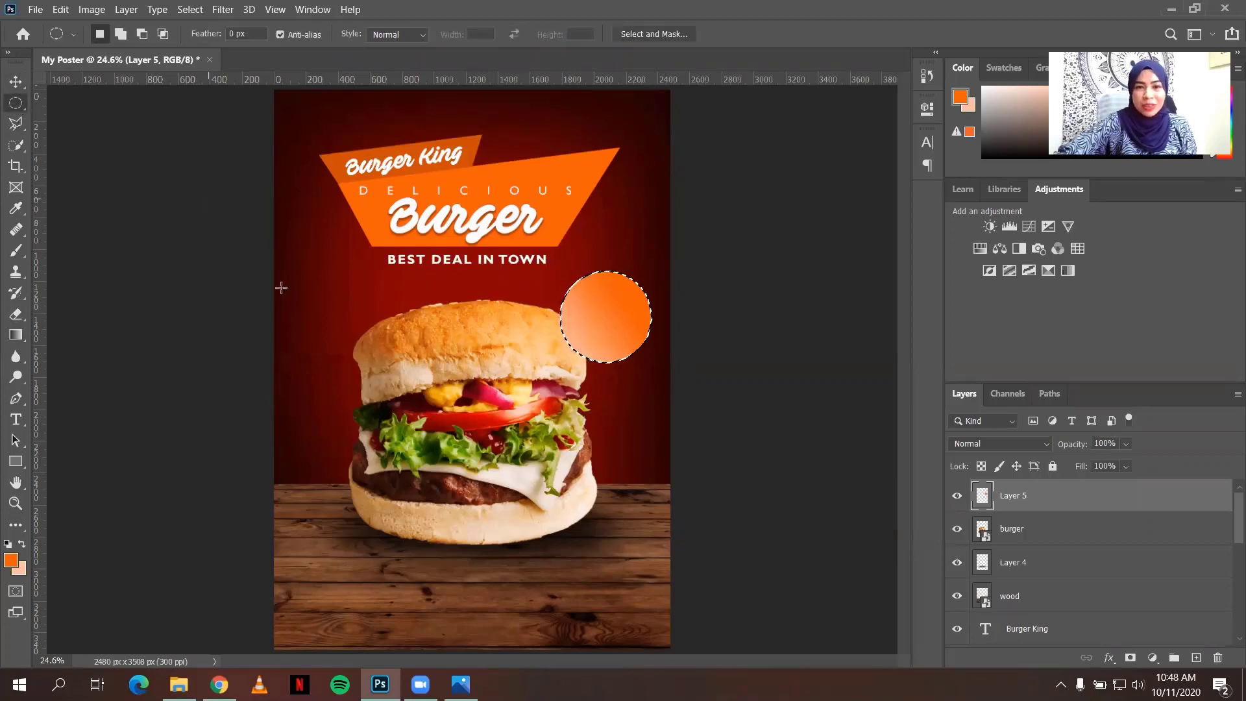
pyautogui.click(350, 282)
# - Move Layer 5 beneath the burger layer and shift the gradient circle slightly up and left behind the top bun
pyautogui.click(15, 82)
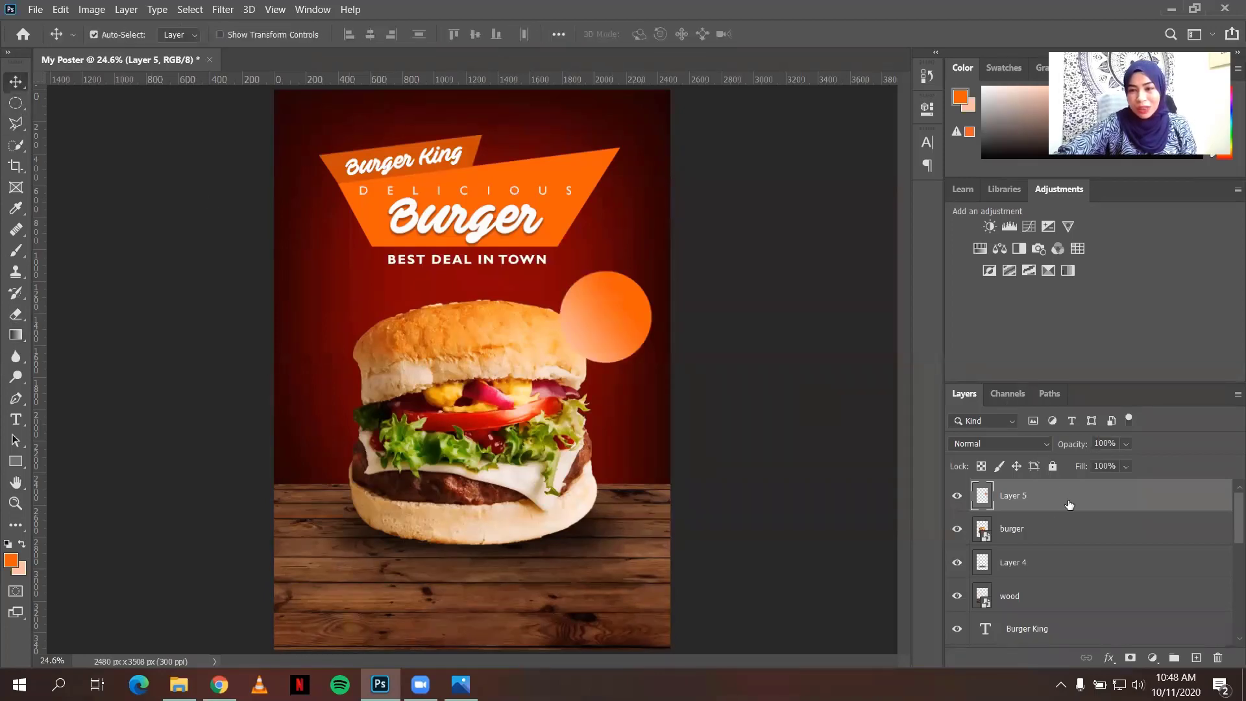
pyautogui.moveTo(1069, 504); pyautogui.dragTo(1069, 536)
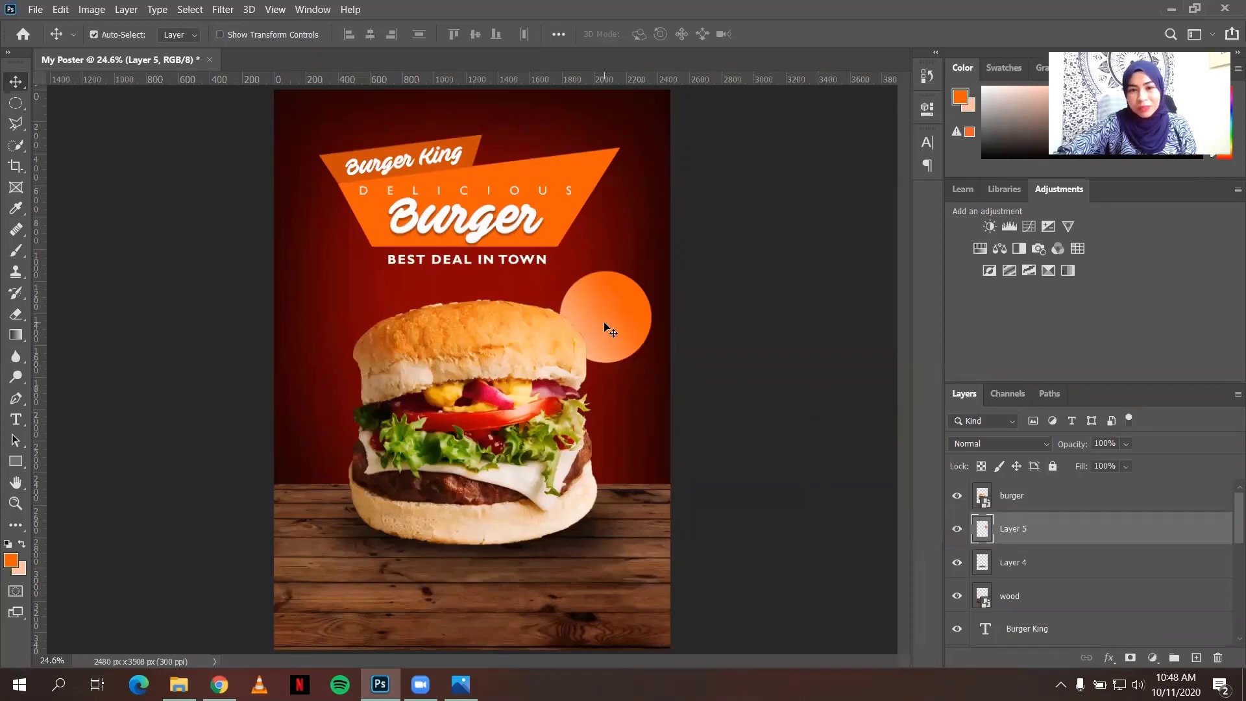
pyautogui.moveTo(606, 325); pyautogui.dragTo(597, 318)
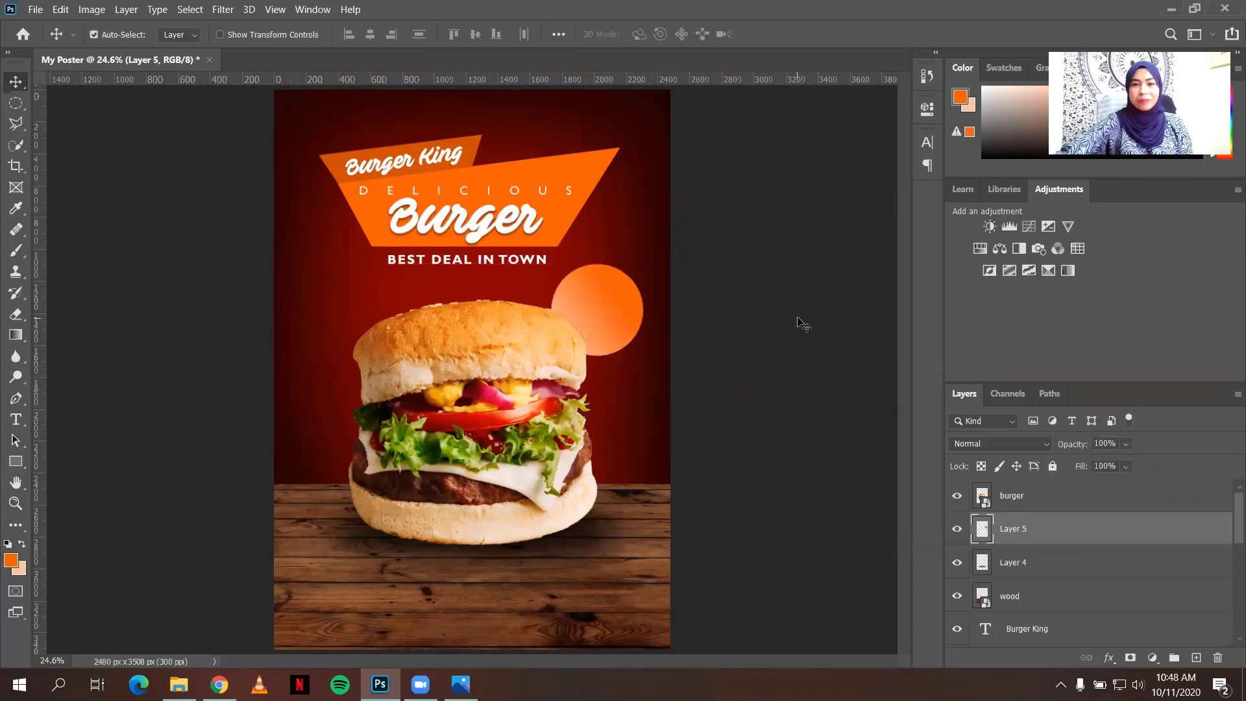
# - Nudge the gradient circle slightly left and down so it sits behind the top bun's upper right side
pyautogui.press('Left')
pyautogui.press('Left')
pyautogui.press('Left')
pyautogui.press('Left')
pyautogui.press('Left')
pyautogui.press('Left')
pyautogui.press('Left')
pyautogui.press('Left')
pyautogui.press('Left')
pyautogui.press('Left')
pyautogui.press('Left')
pyautogui.press('Left')
pyautogui.press('Left')
pyautogui.press('Left')
pyautogui.press('Left')
pyautogui.press('Left')
pyautogui.press('Left')
pyautogui.press('Left')
pyautogui.press('Left')
pyautogui.press('Left')
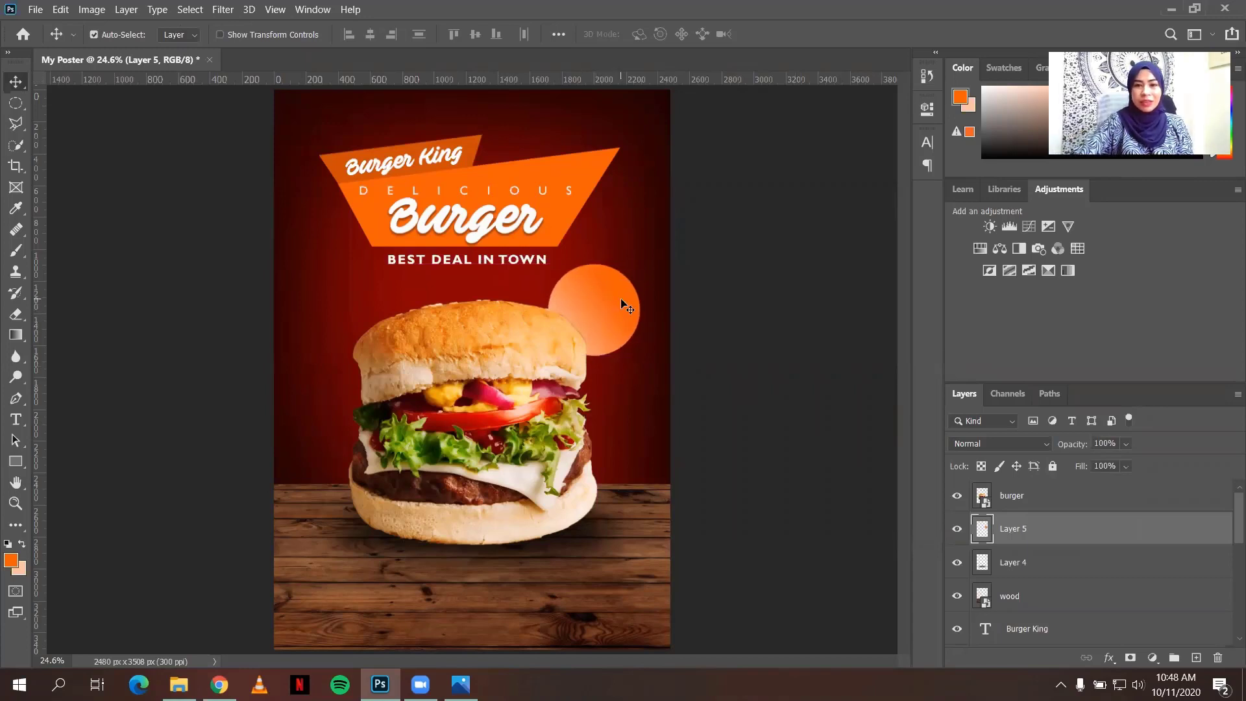
pyautogui.press('Down')
pyautogui.press('Down')
pyautogui.press('Down')
pyautogui.press('Down')
pyautogui.press('Down')
pyautogui.press('Down')
pyautogui.press('Down')
pyautogui.press('Down')
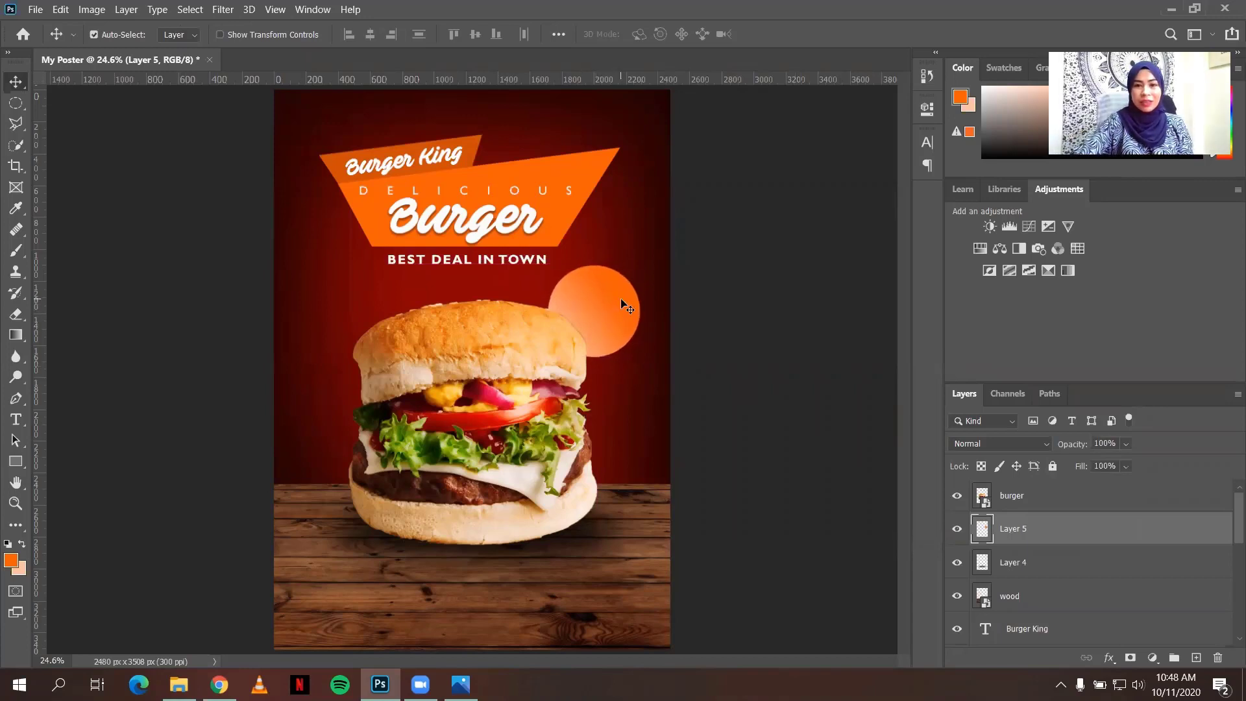
# - Add the price text "RM12.95" in white Gil Sans MT Bold on the gradient circle
pyautogui.click(17, 423)
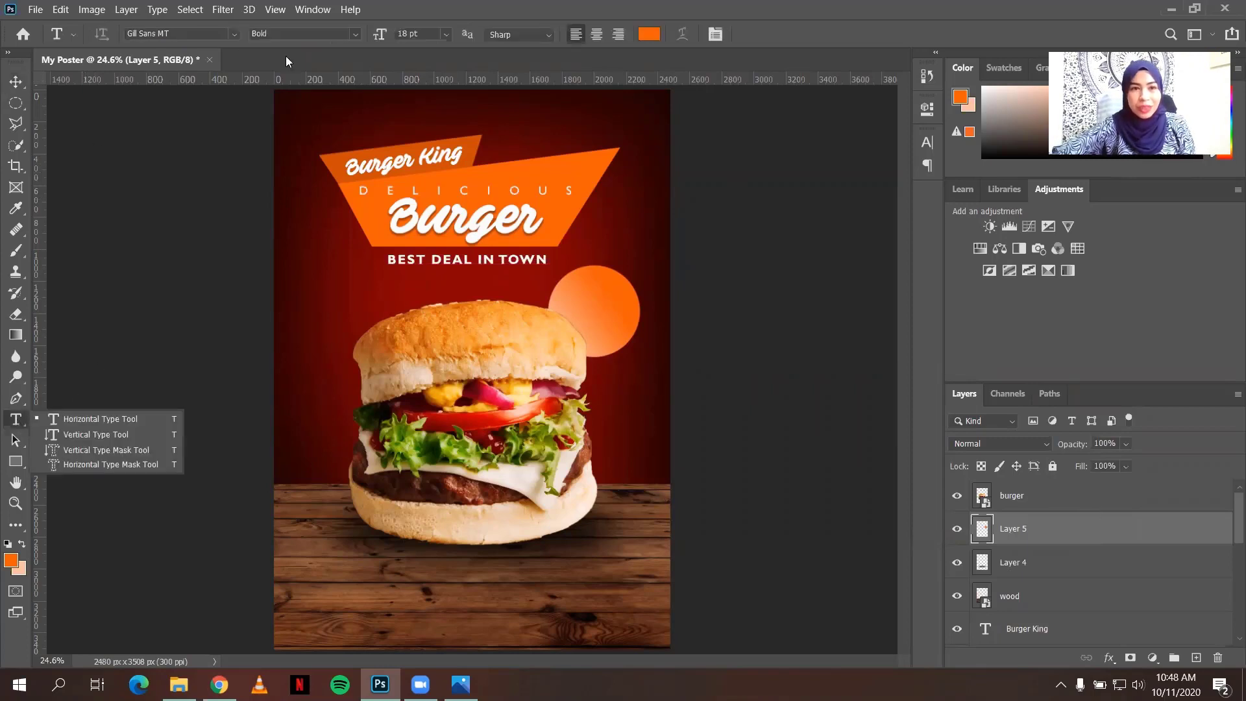
pyautogui.click(648, 34)
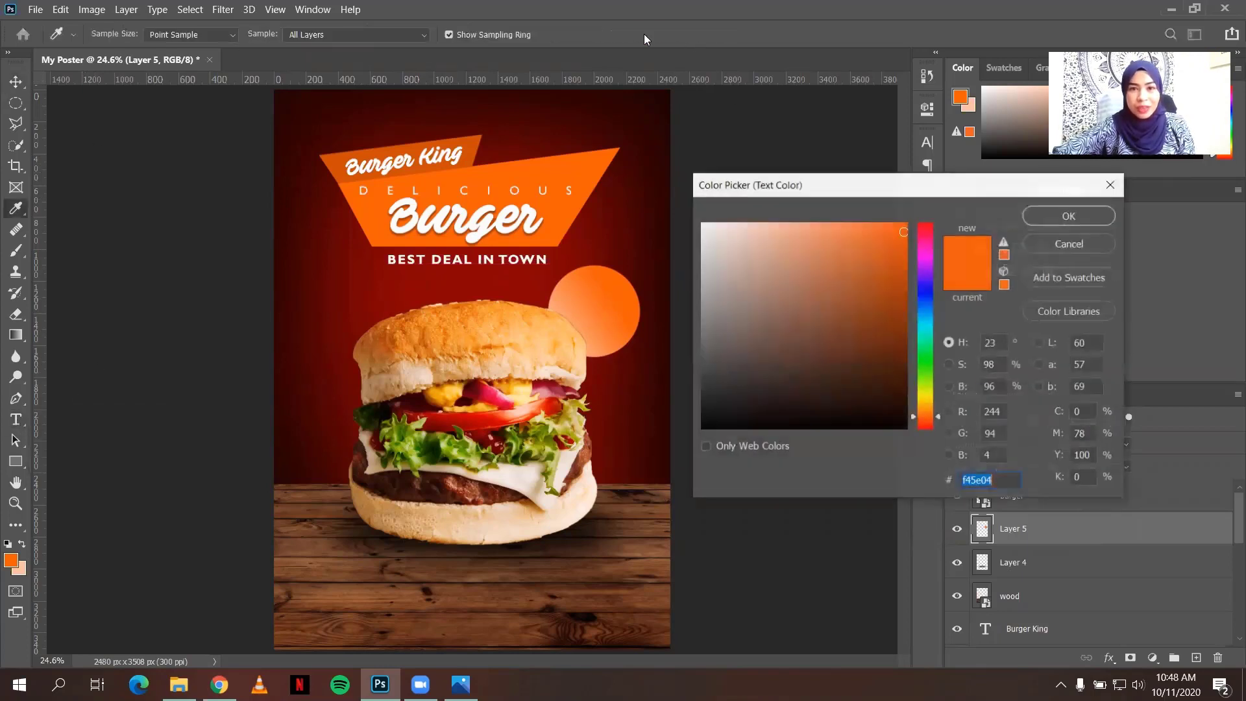
pyautogui.click(703, 223)
pyautogui.click(1069, 215)
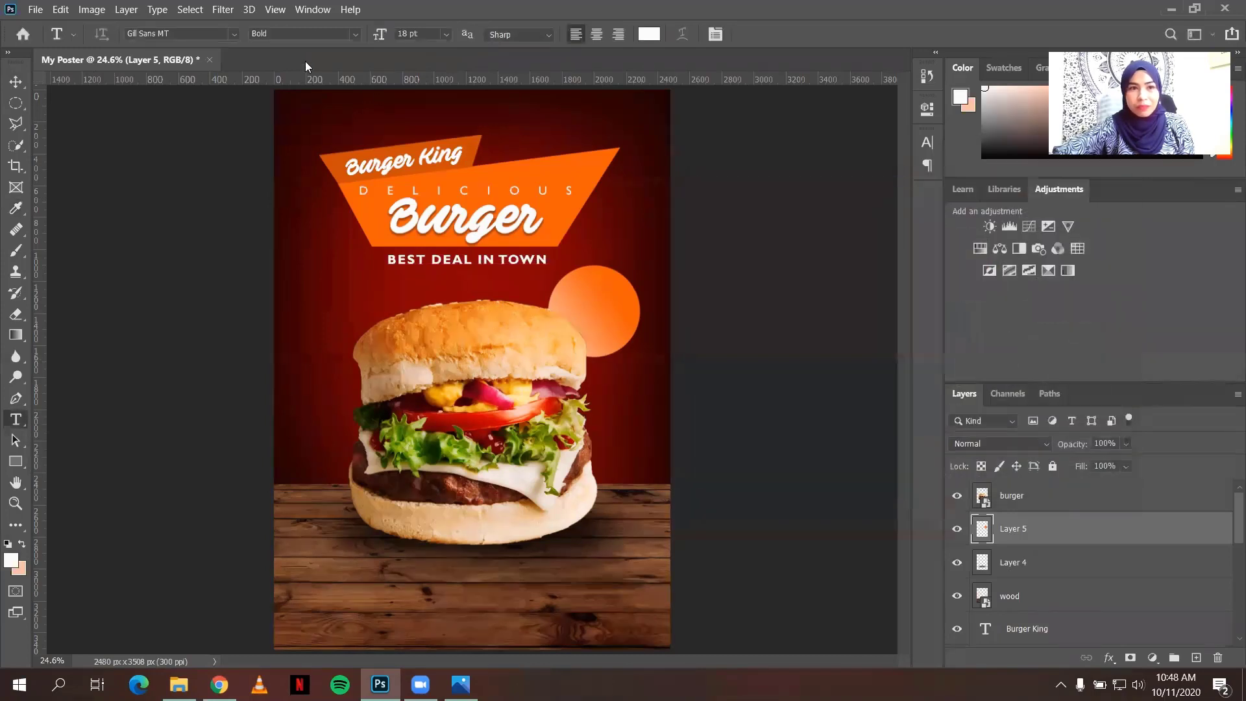
pyautogui.click(568, 299)
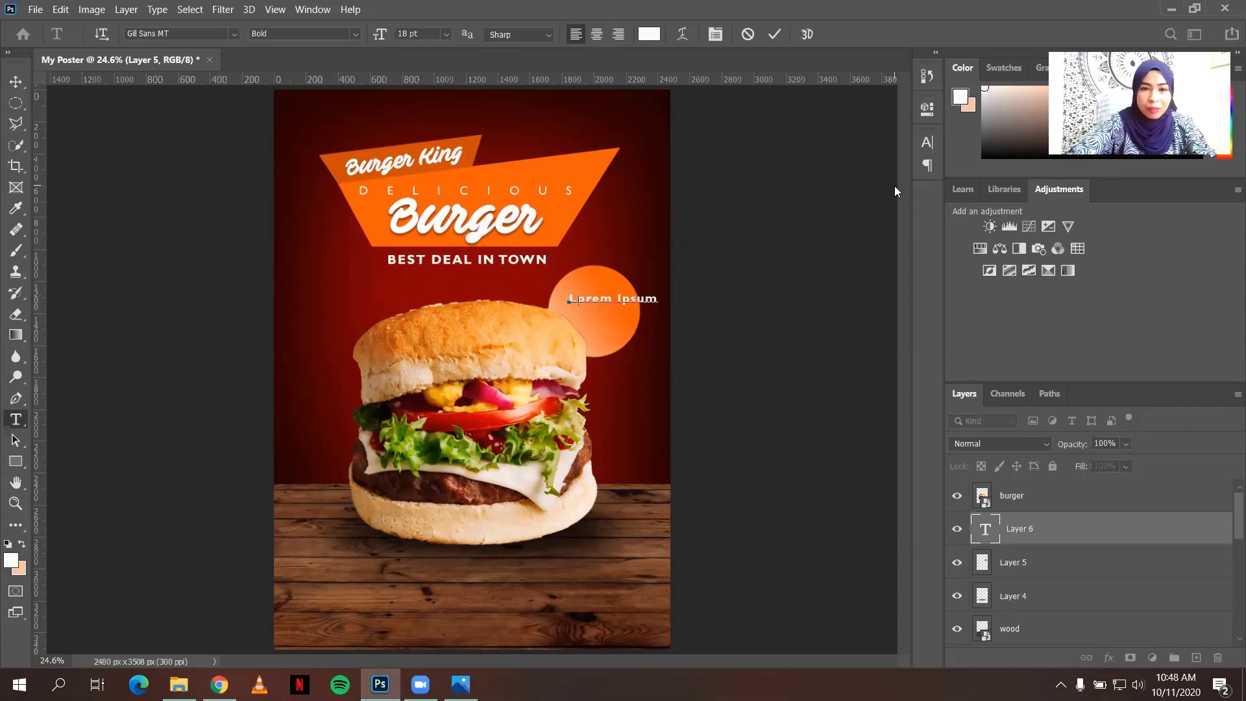
pyautogui.write('RM12.95')
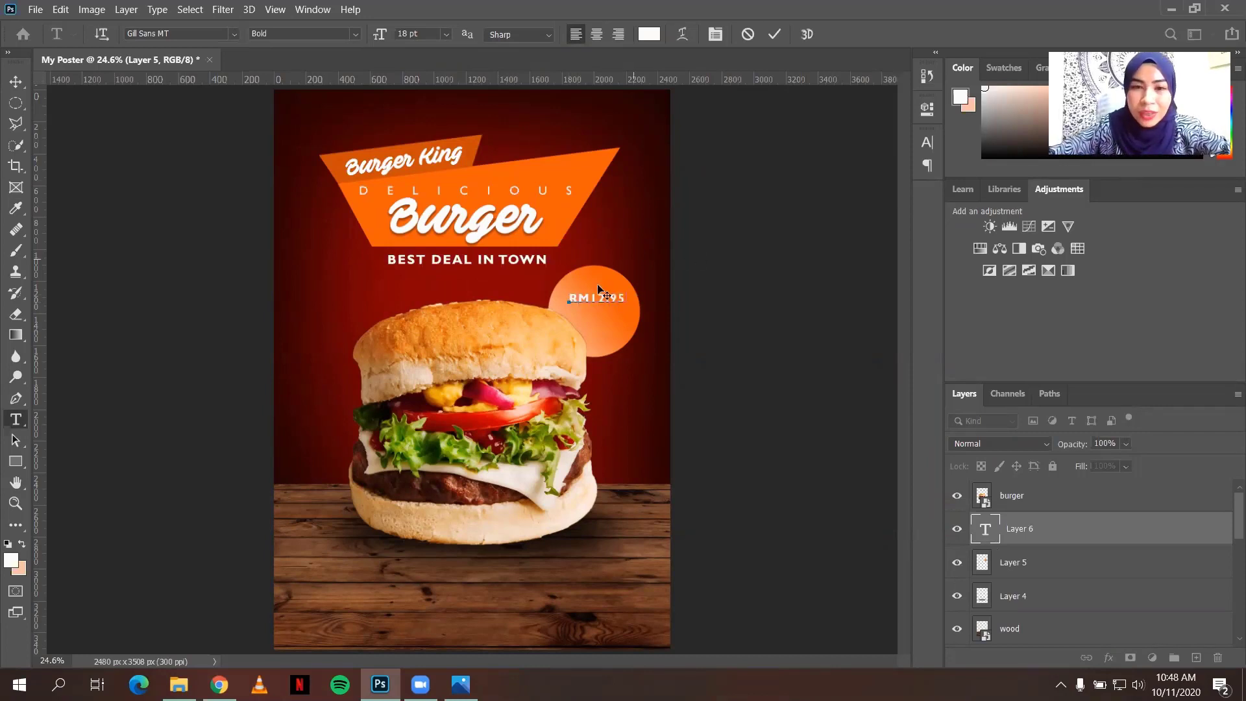
# - Set the price text to 24 pt and its final digits "95" to 16 pt
pyautogui.moveTo(627, 293); pyautogui.dragTo(571, 294)
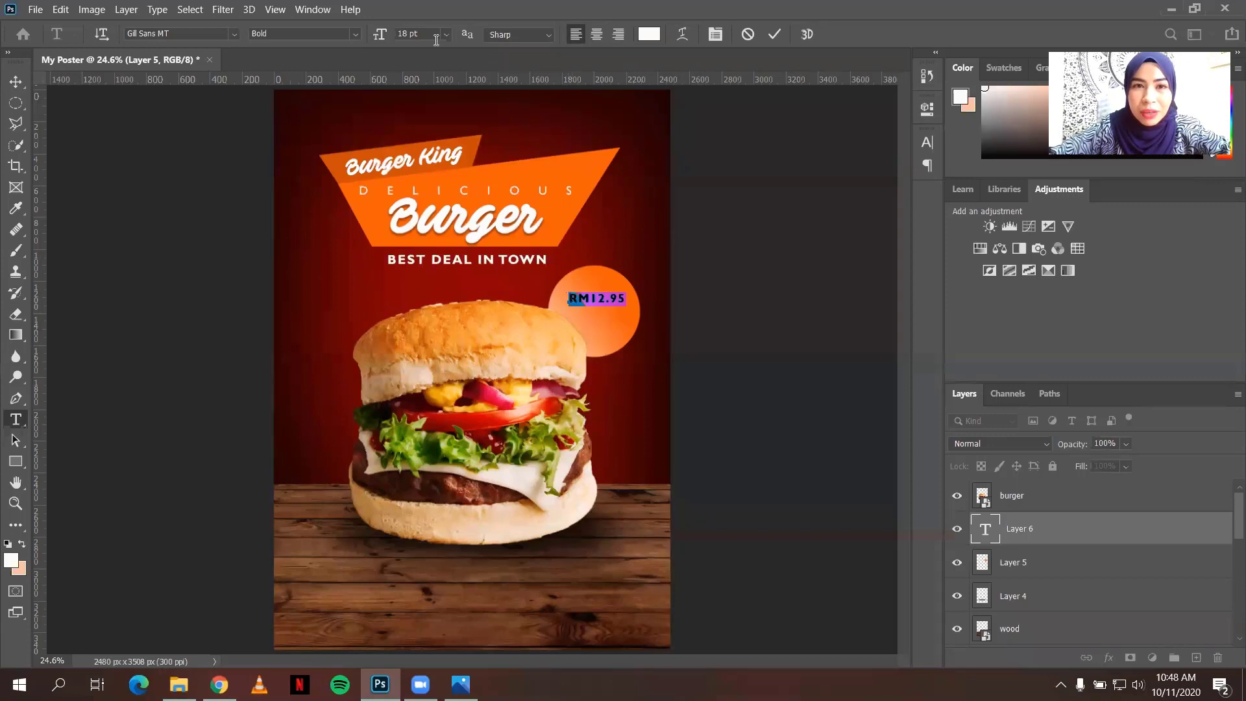
pyautogui.click(447, 36)
pyautogui.click(422, 174)
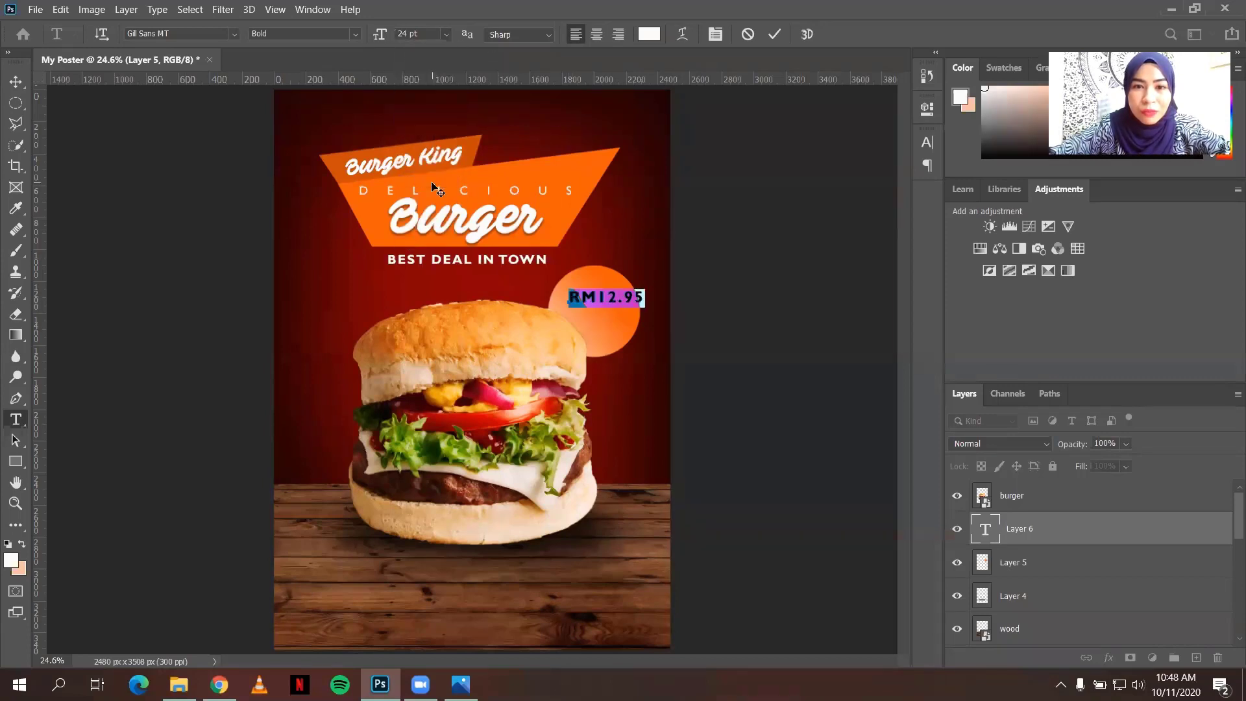
pyautogui.click(638, 296)
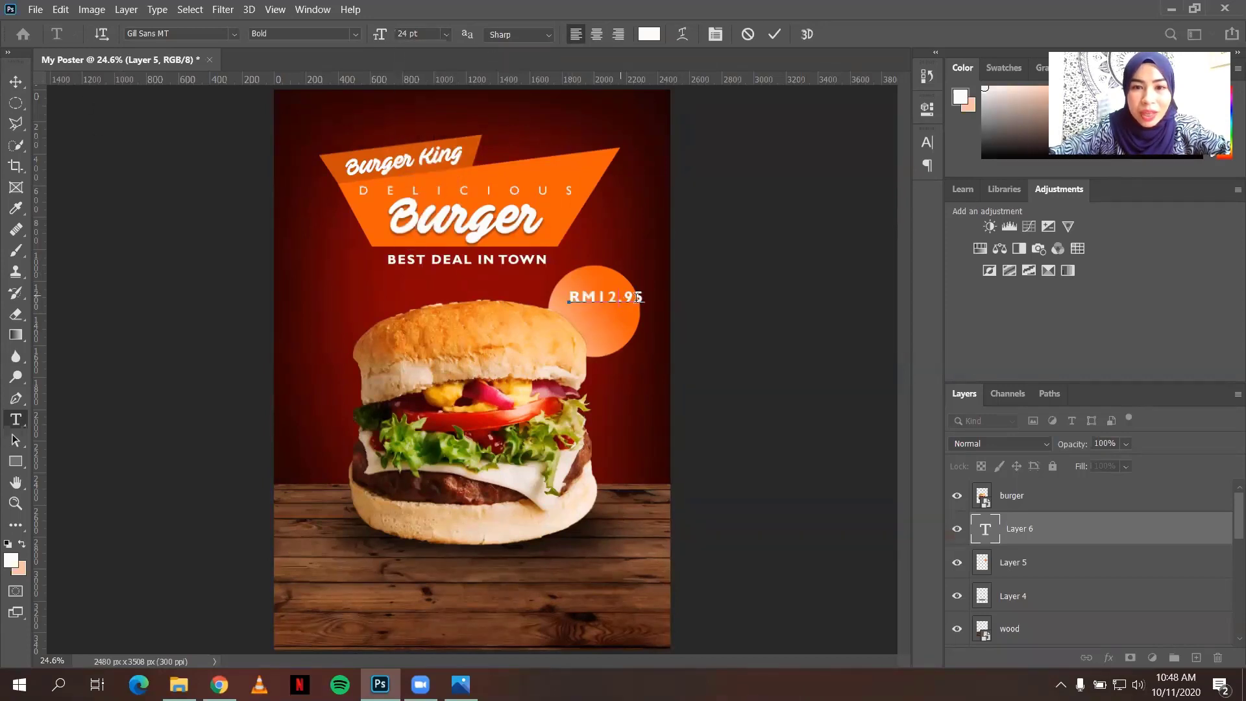
pyautogui.moveTo(643, 296); pyautogui.dragTo(630, 294)
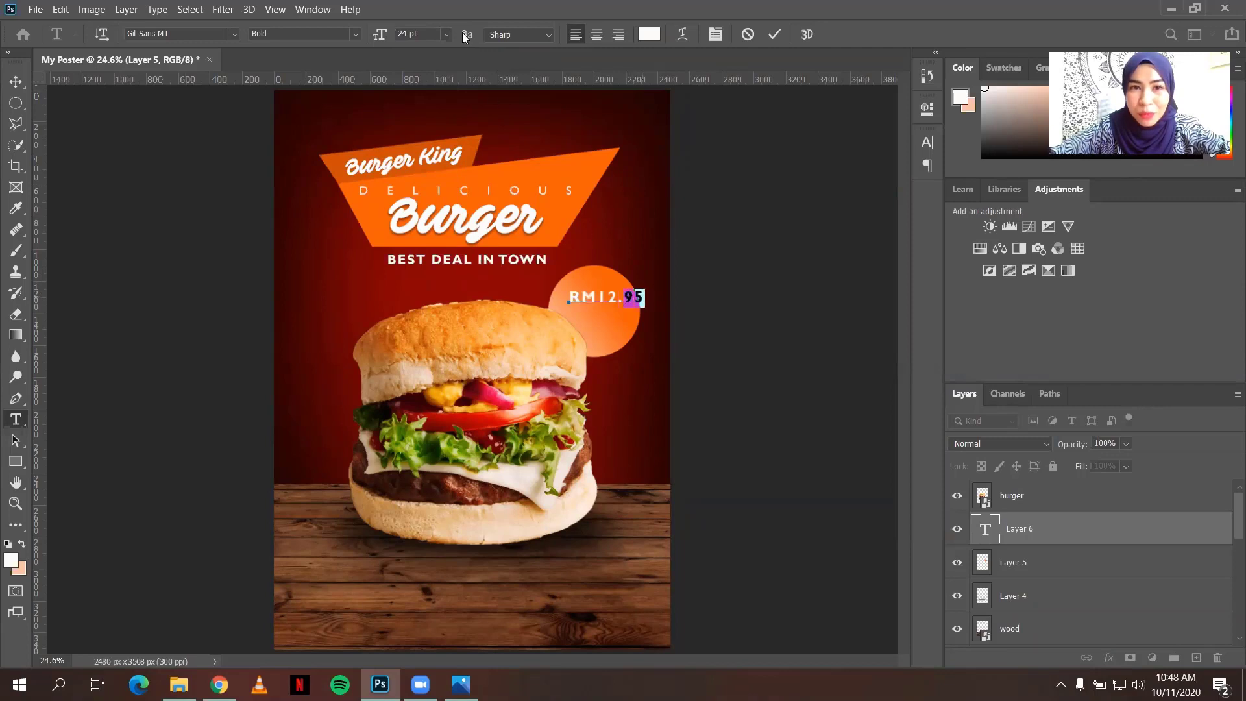
pyautogui.click(445, 33)
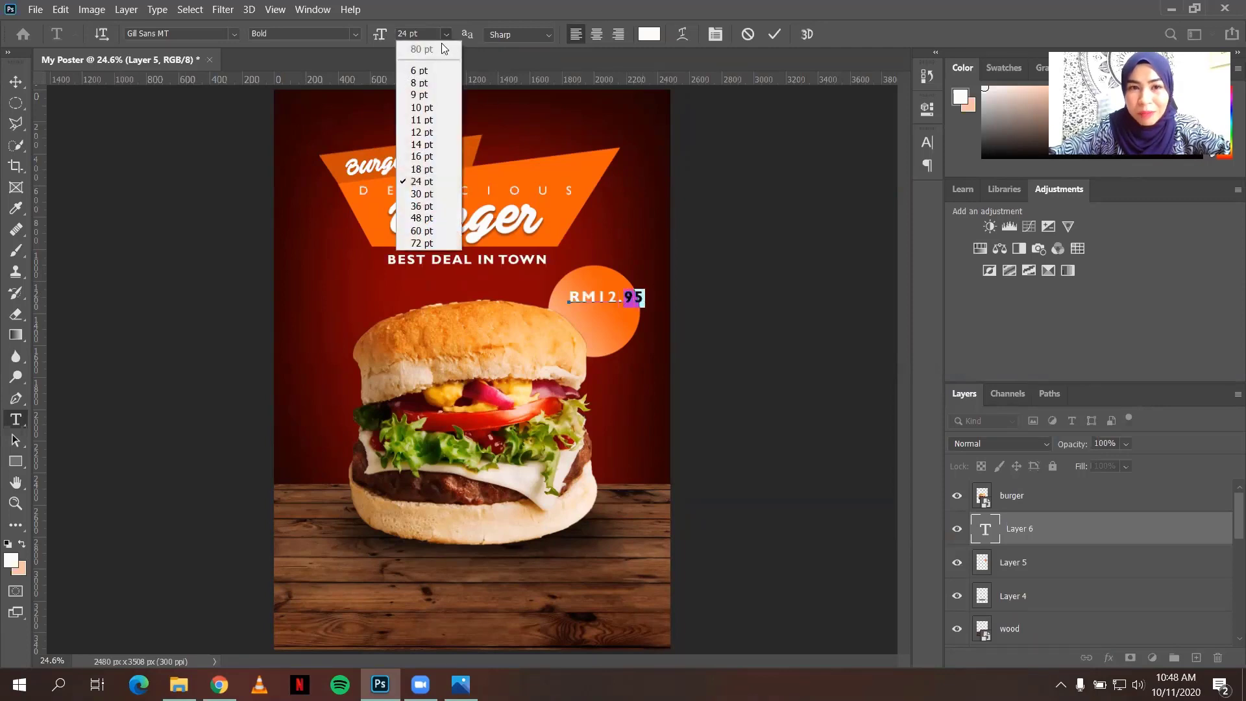
pyautogui.click(442, 157)
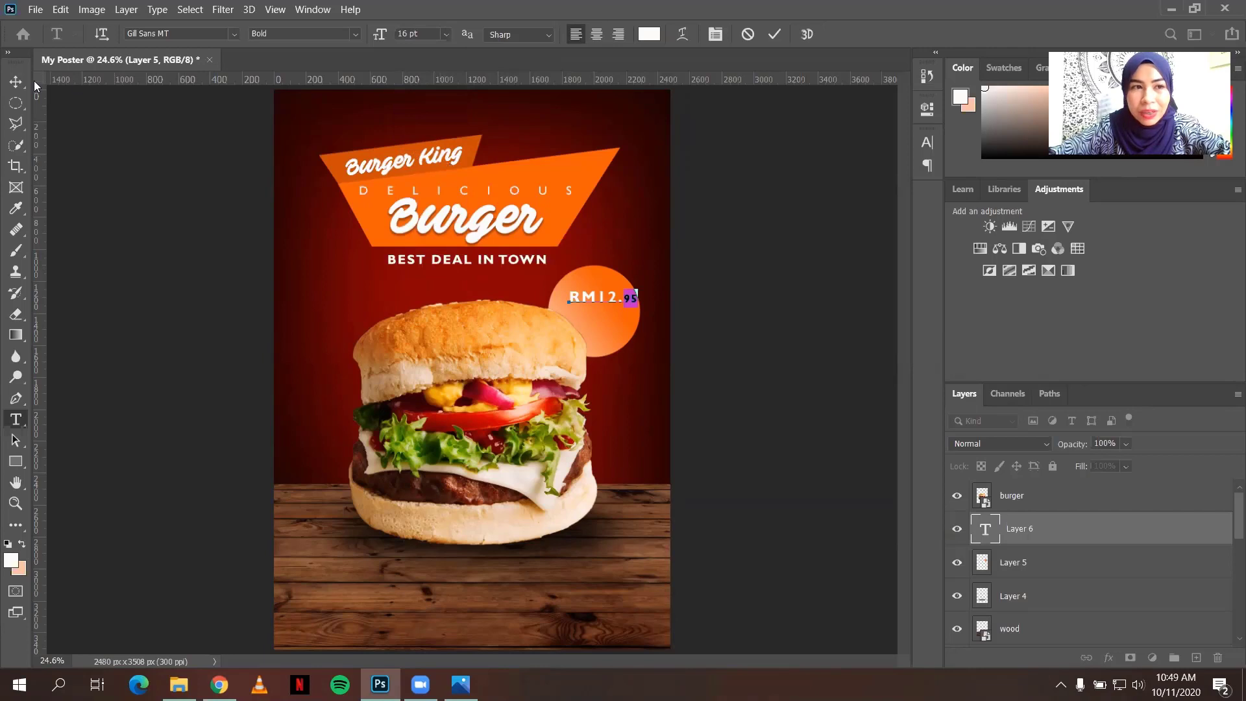
# - Move the price text slightly left and down so it sits centred across the gradient circle
pyautogui.click(15, 81)
pyautogui.moveTo(620, 301); pyautogui.dragTo(612, 307)
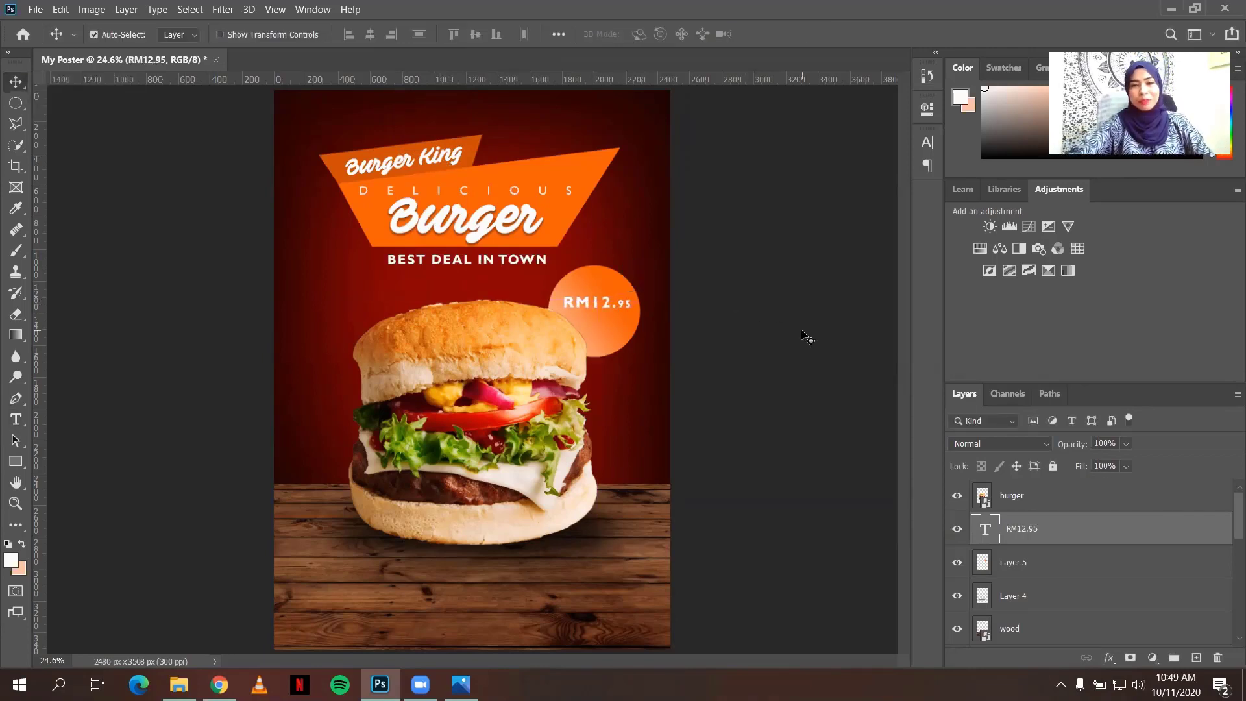
pyautogui.press('Left')
pyautogui.press('Left')
pyautogui.press('Down')
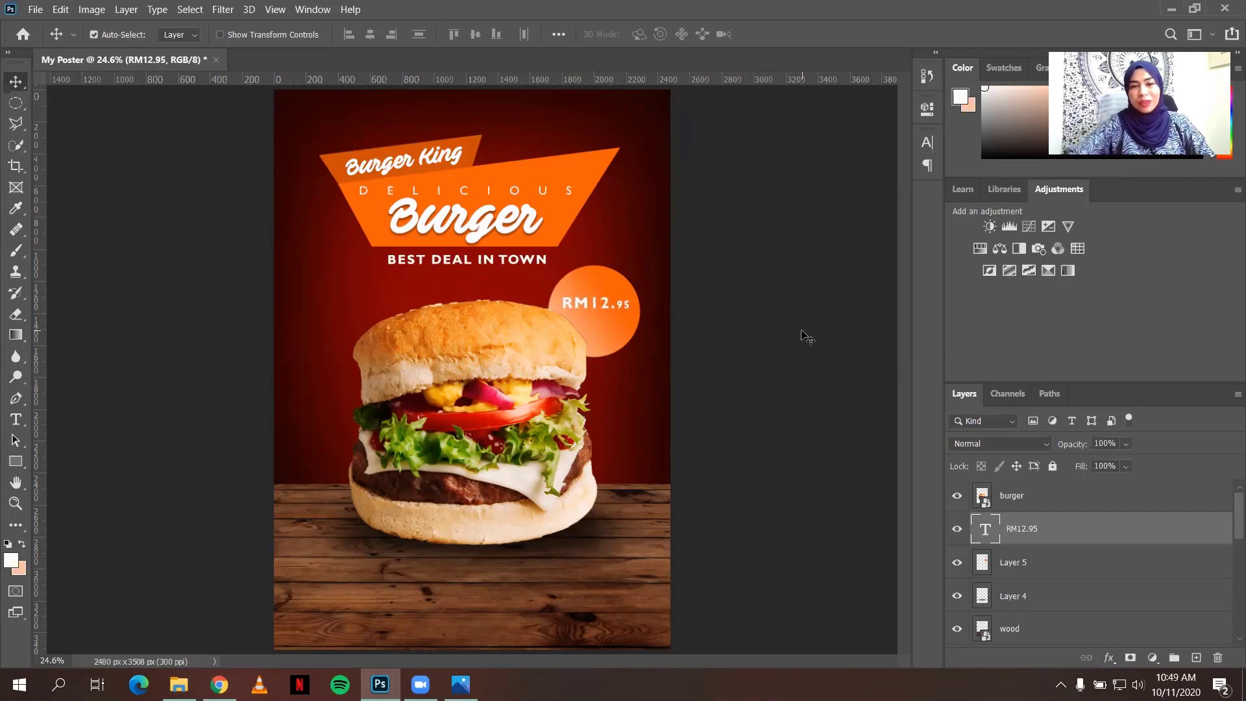
# - Duplicate the RM12.95 layer, place the copy just below the price, and replace its text with "only"
pyautogui.rightClick(1096, 532)
pyautogui.click(951, 83)
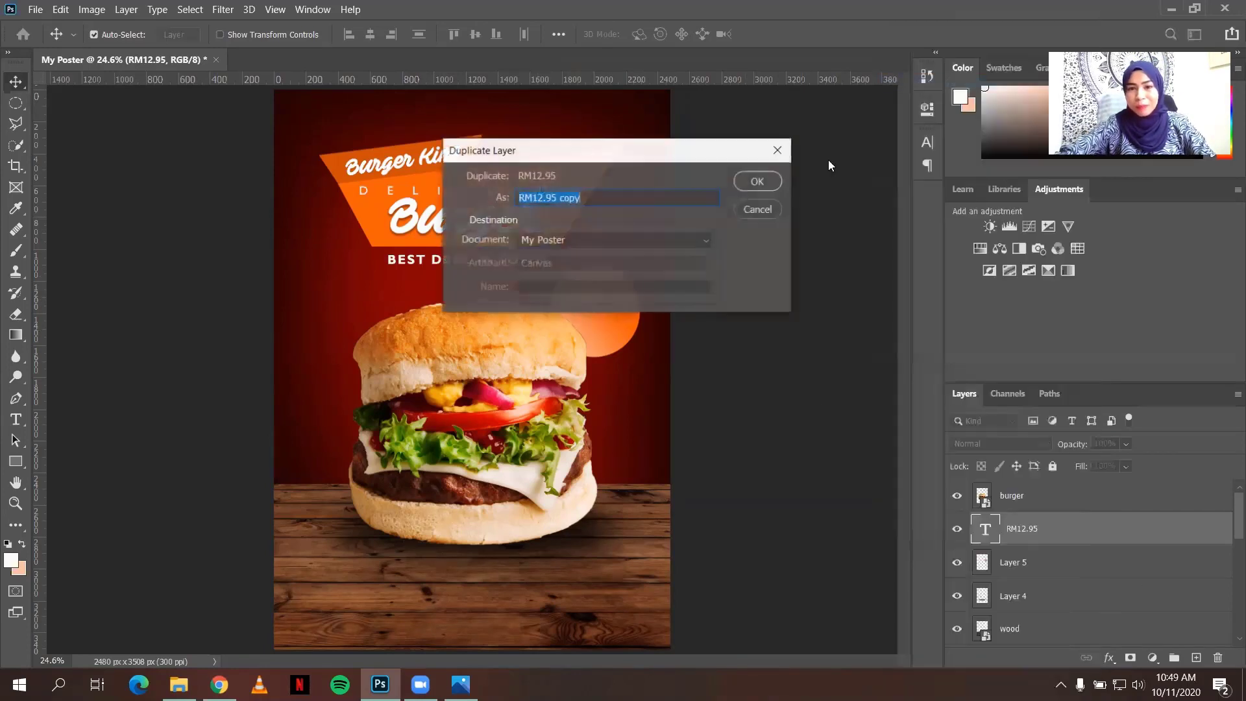
pyautogui.click(759, 181)
pyautogui.moveTo(598, 306); pyautogui.dragTo(604, 323)
pyautogui.doubleClick(605, 320)
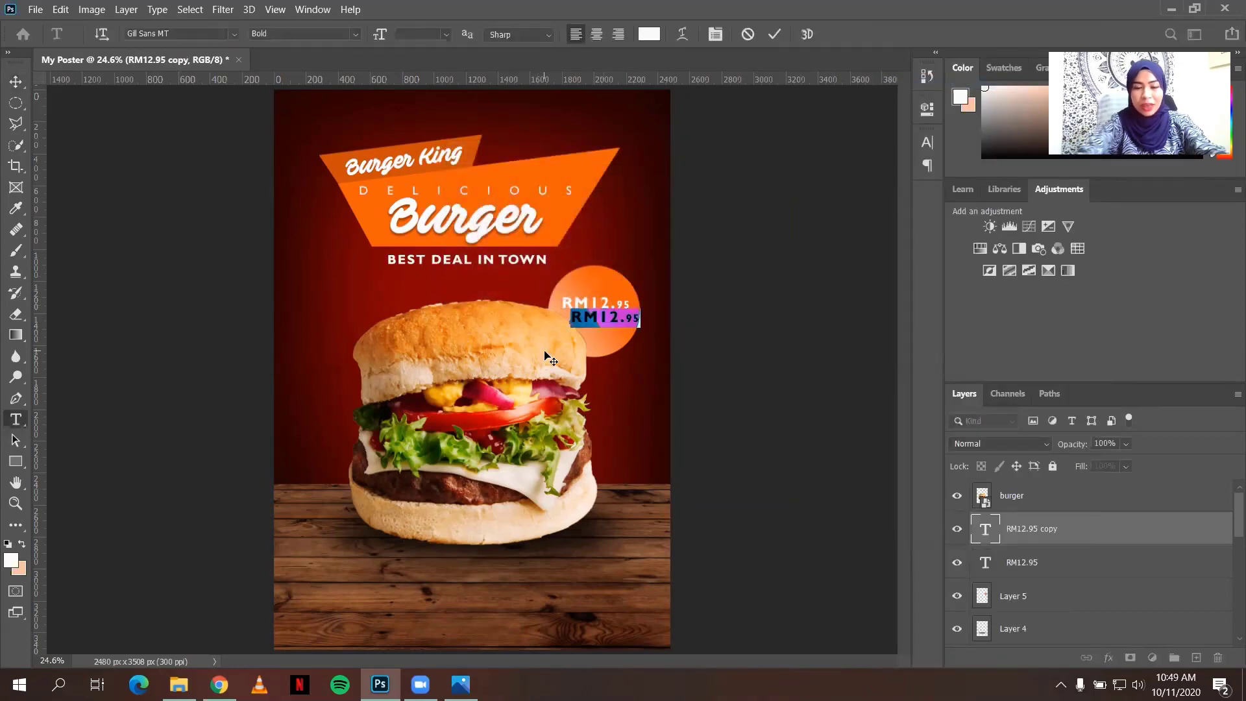
pyautogui.hotkey('ctrl', 'a')
pyautogui.write('ony')
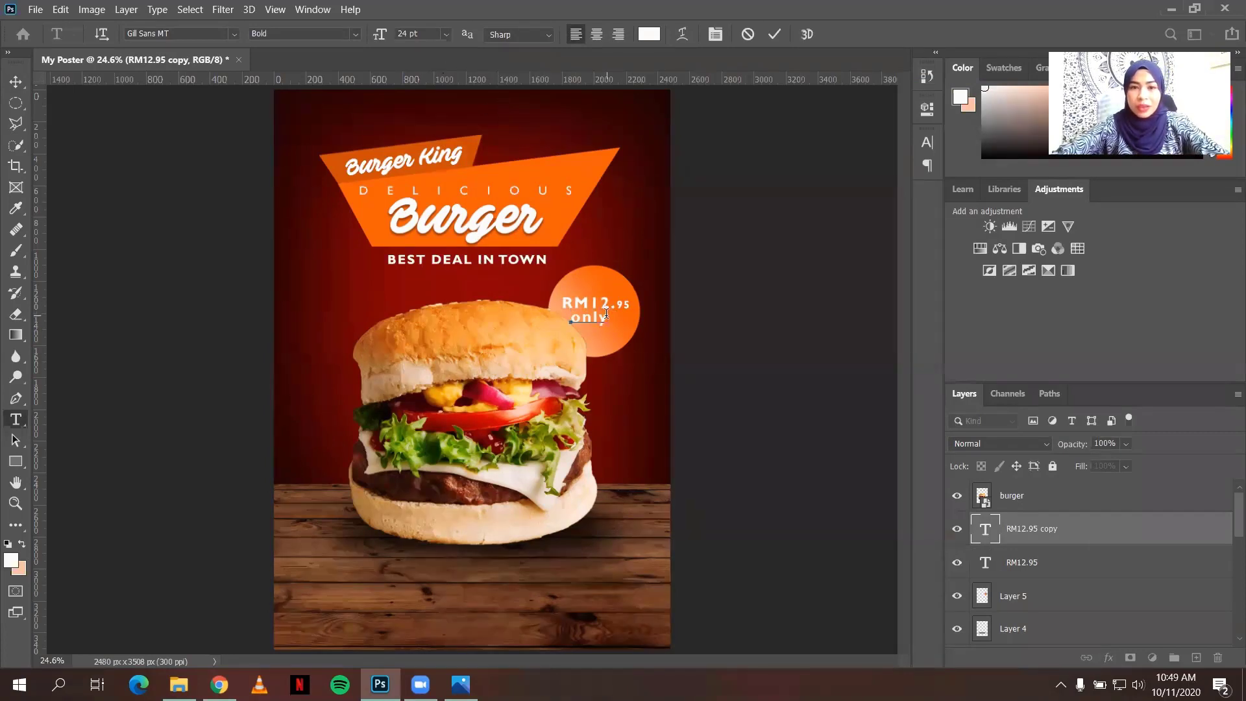
# - Set the word "only" to 20 pt and move it right to align beneath the price's last digits
pyautogui.moveTo(606, 314); pyautogui.dragTo(487, 302)
pyautogui.click(446, 33)
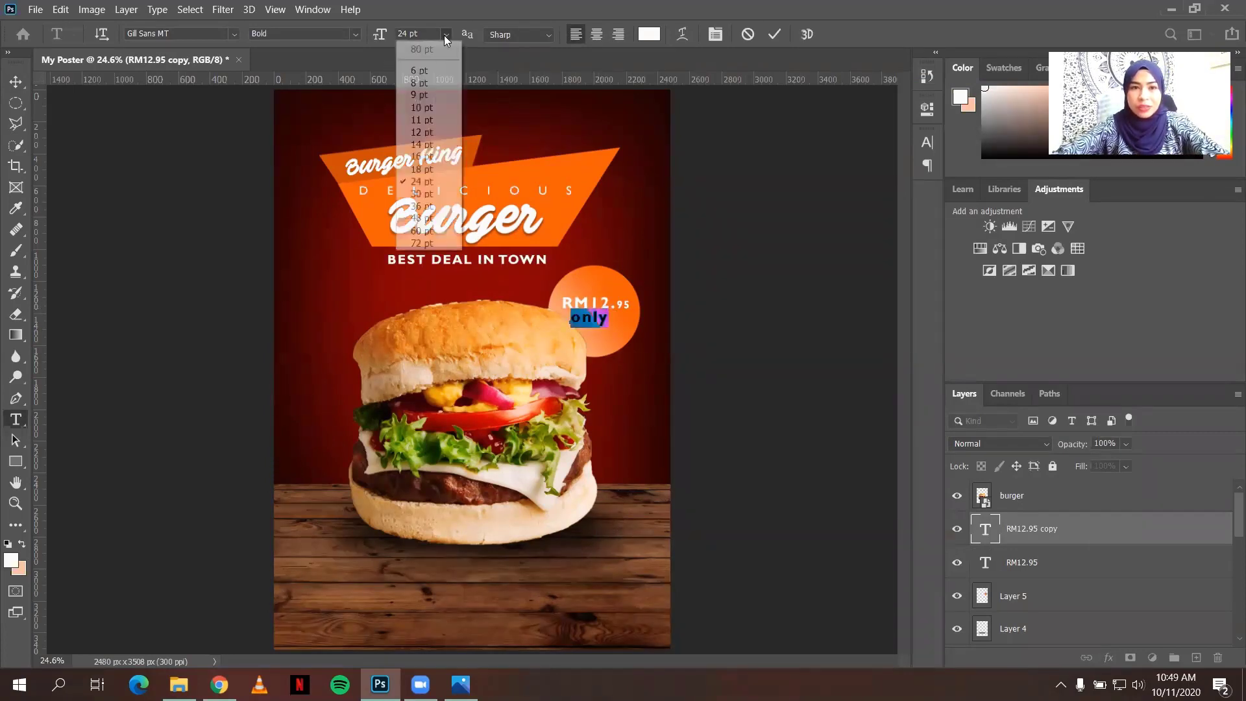
pyautogui.click(423, 164)
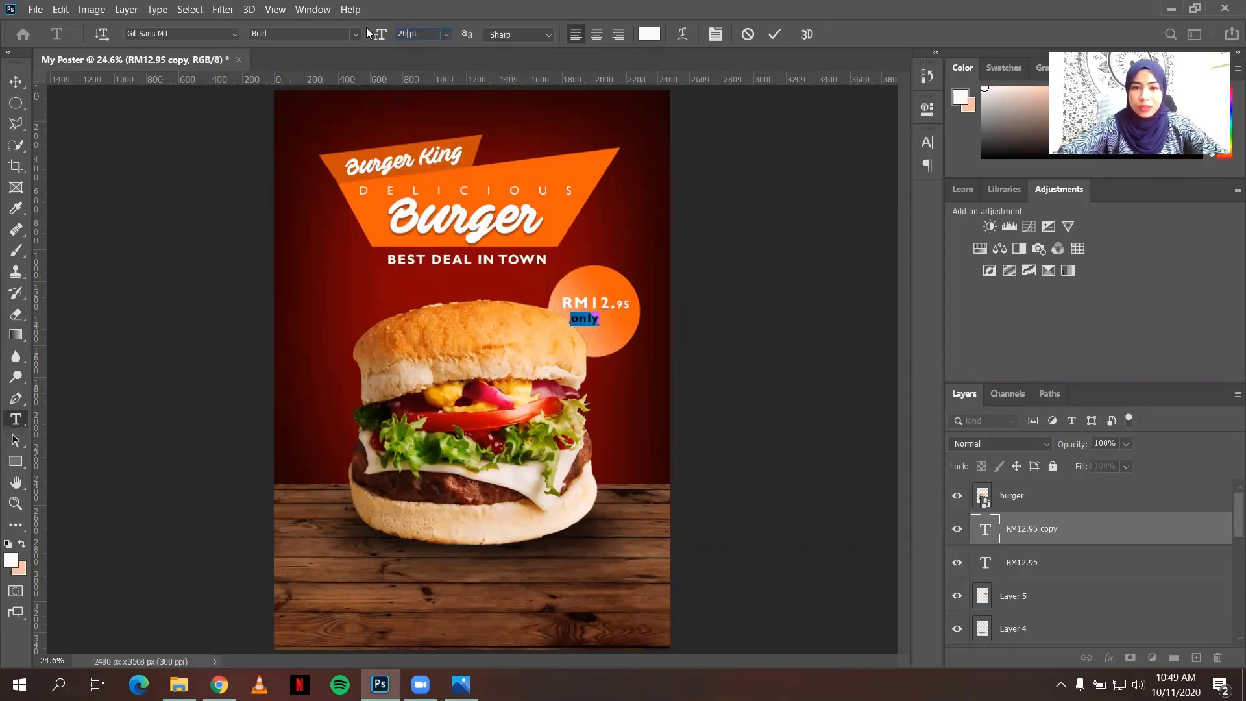
pyautogui.click(15, 81)
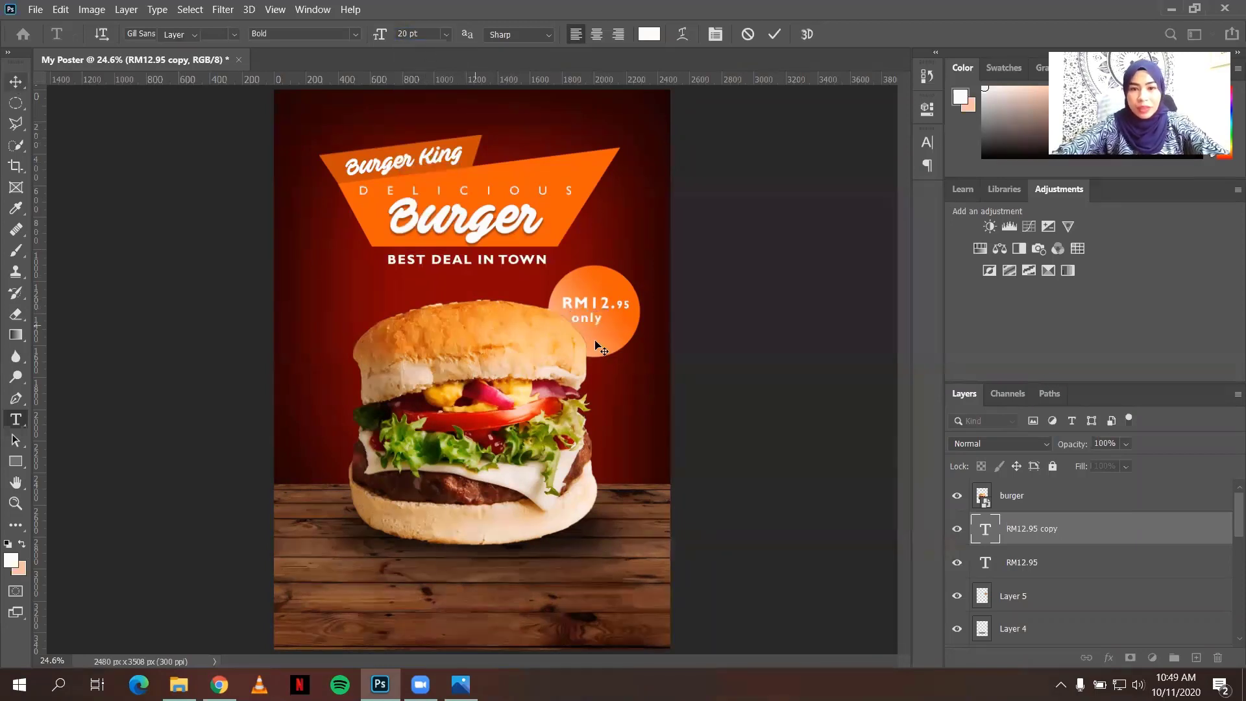
pyautogui.moveTo(597, 322); pyautogui.dragTo(617, 319)
# - Change the word "only" to the Regular font style and nudge it up closer to the price
pyautogui.doubleClick(622, 324)
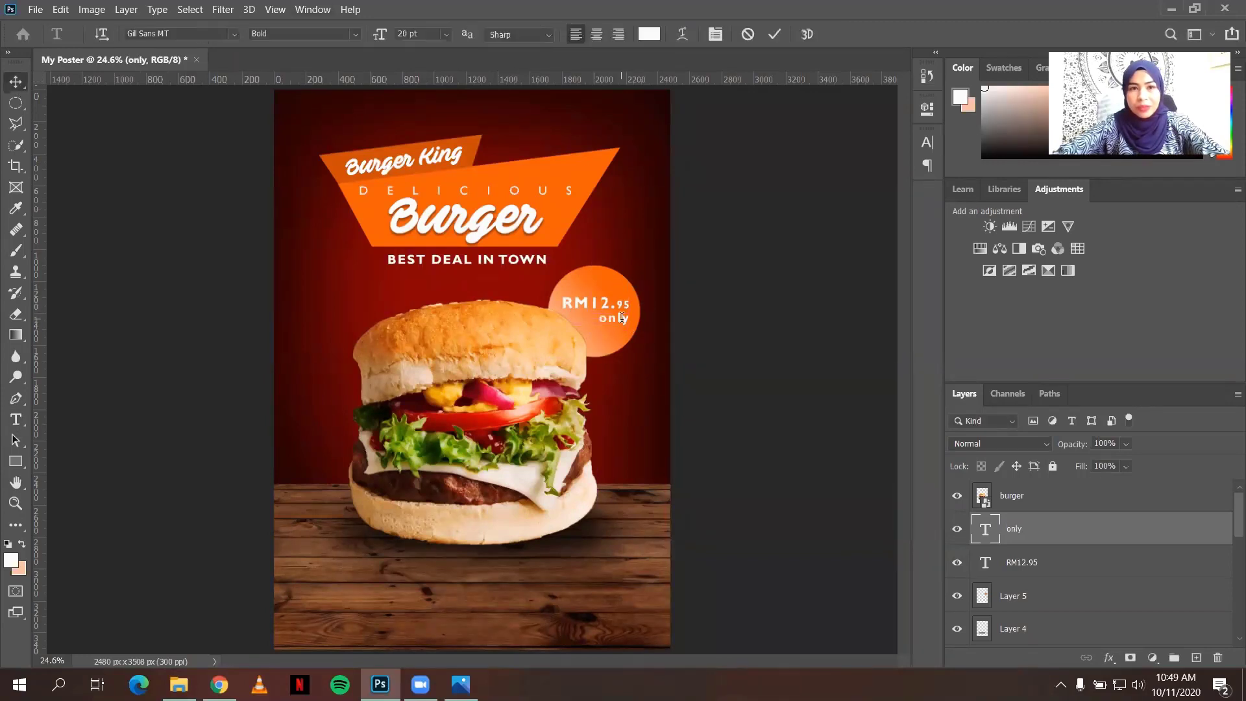
pyautogui.click(354, 34)
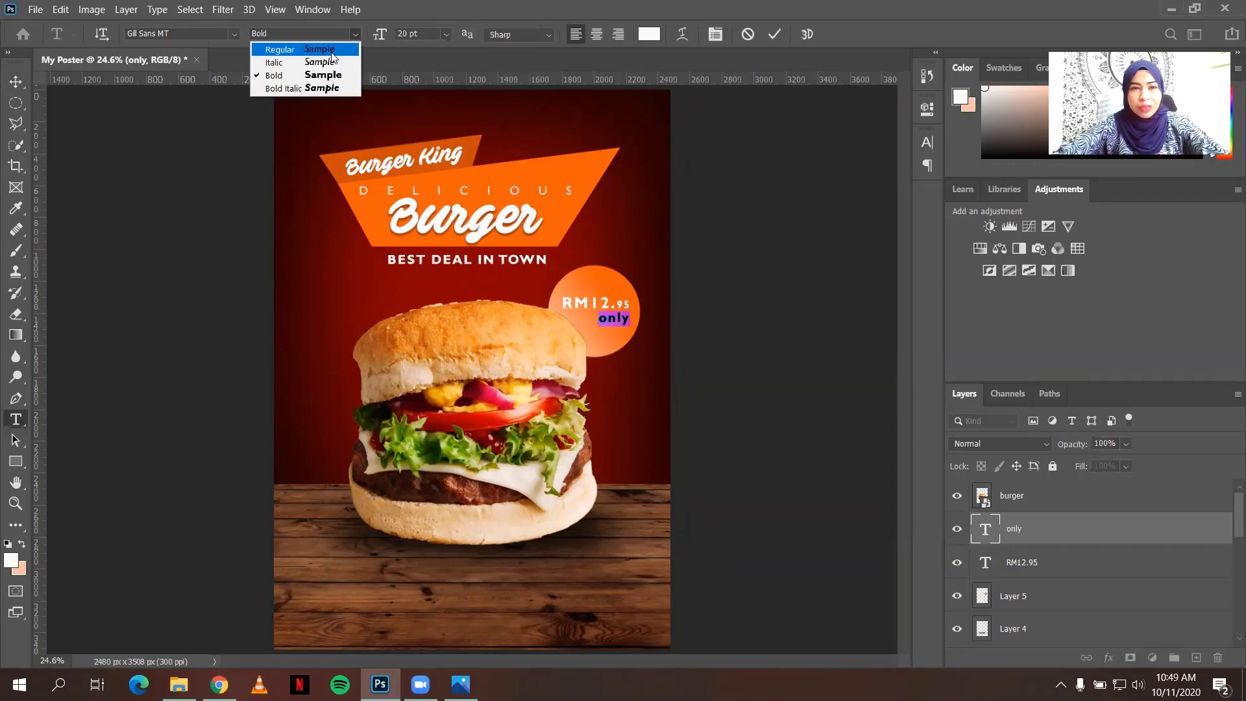
pyautogui.click(331, 50)
pyautogui.click(11, 75)
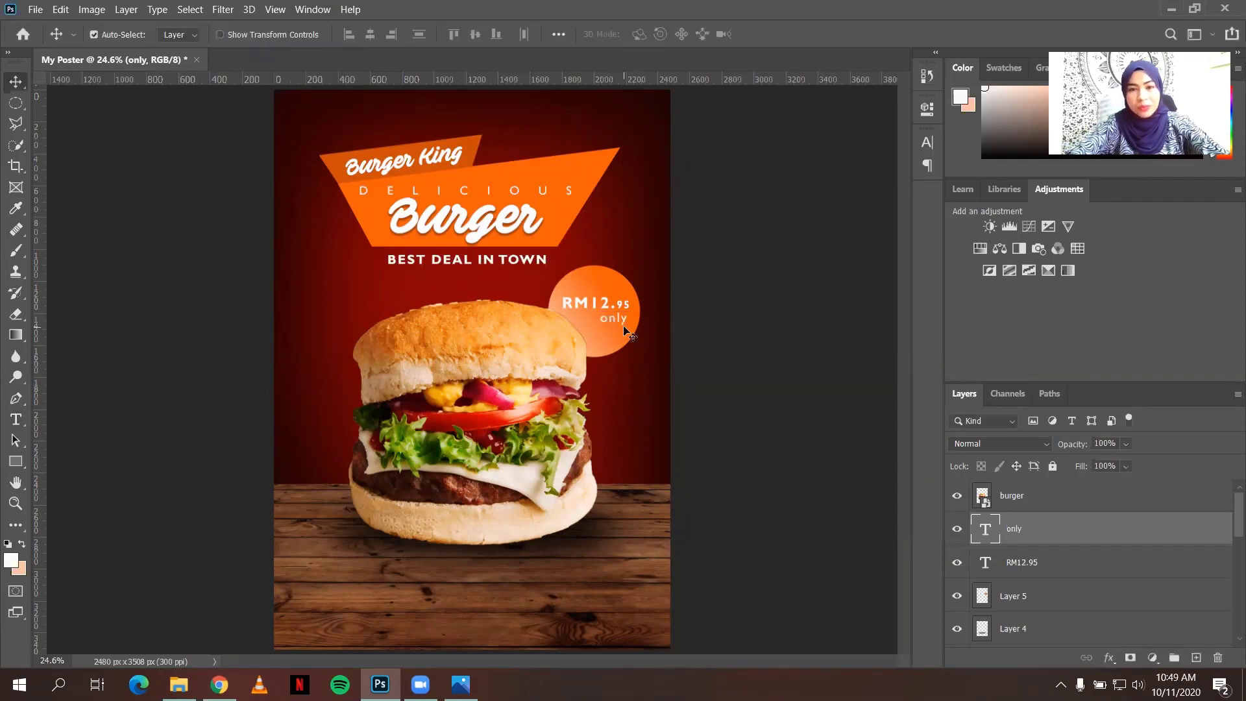
pyautogui.hotkey('shift', 'Up')
pyautogui.hotkey('shift', 'Up')
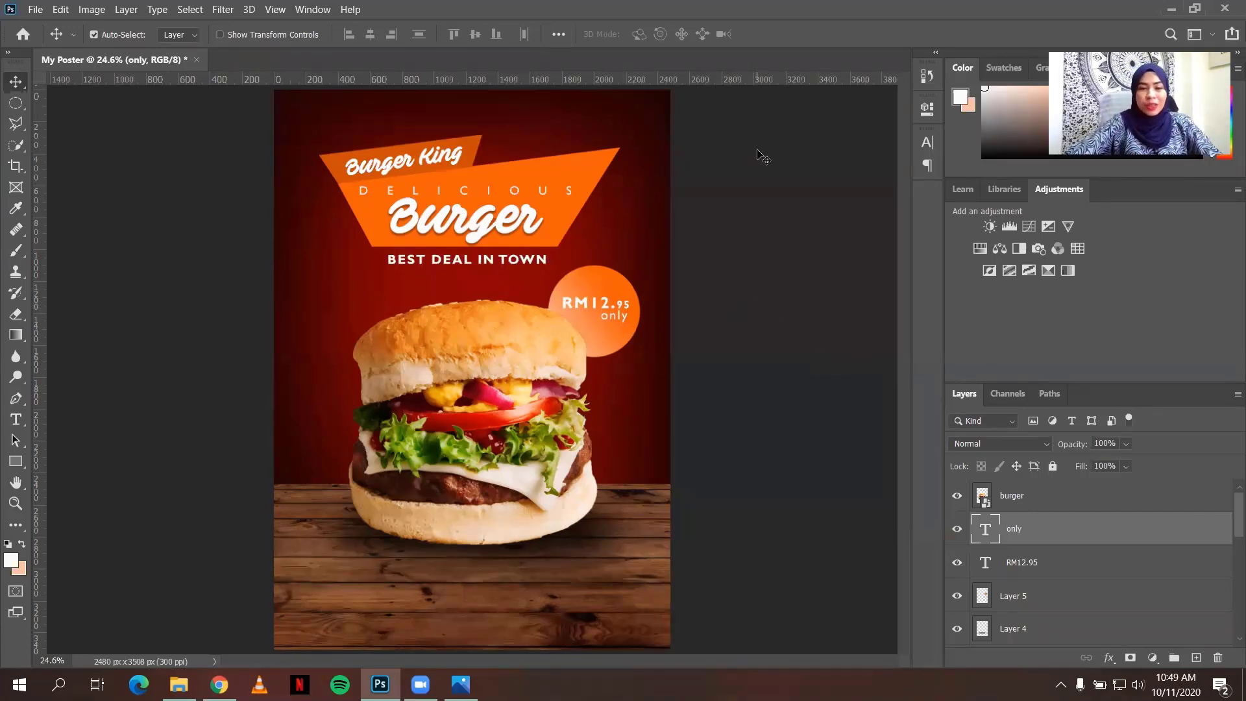
# - Check the poster example, add a new layer above the burger layer, and select a full-width rectangular strip along the poster's bottom edge
pyautogui.click(461, 684)
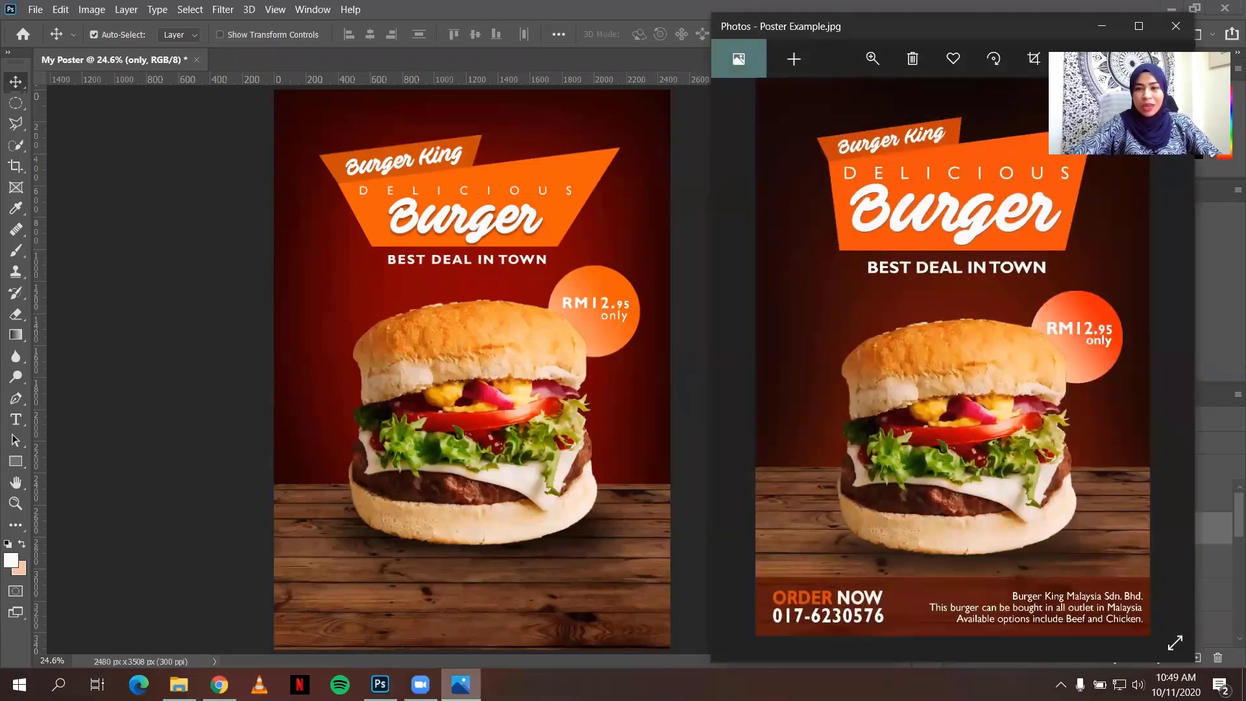
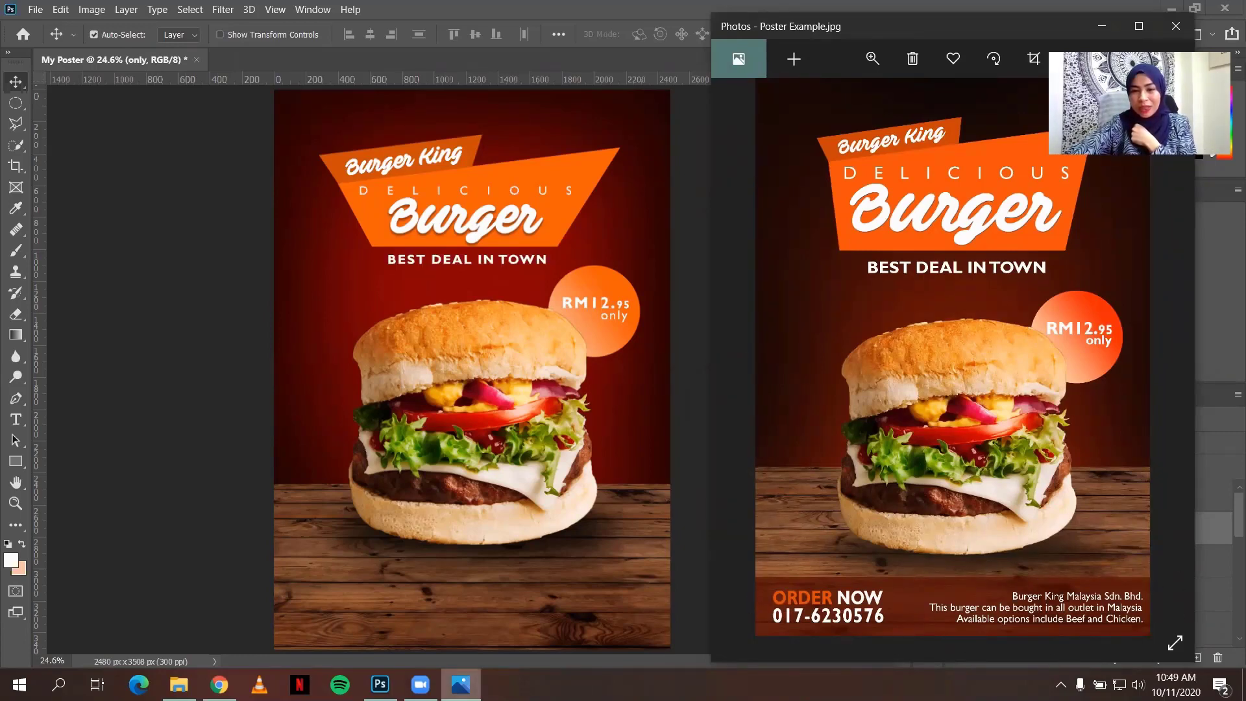
pyautogui.click(461, 685)
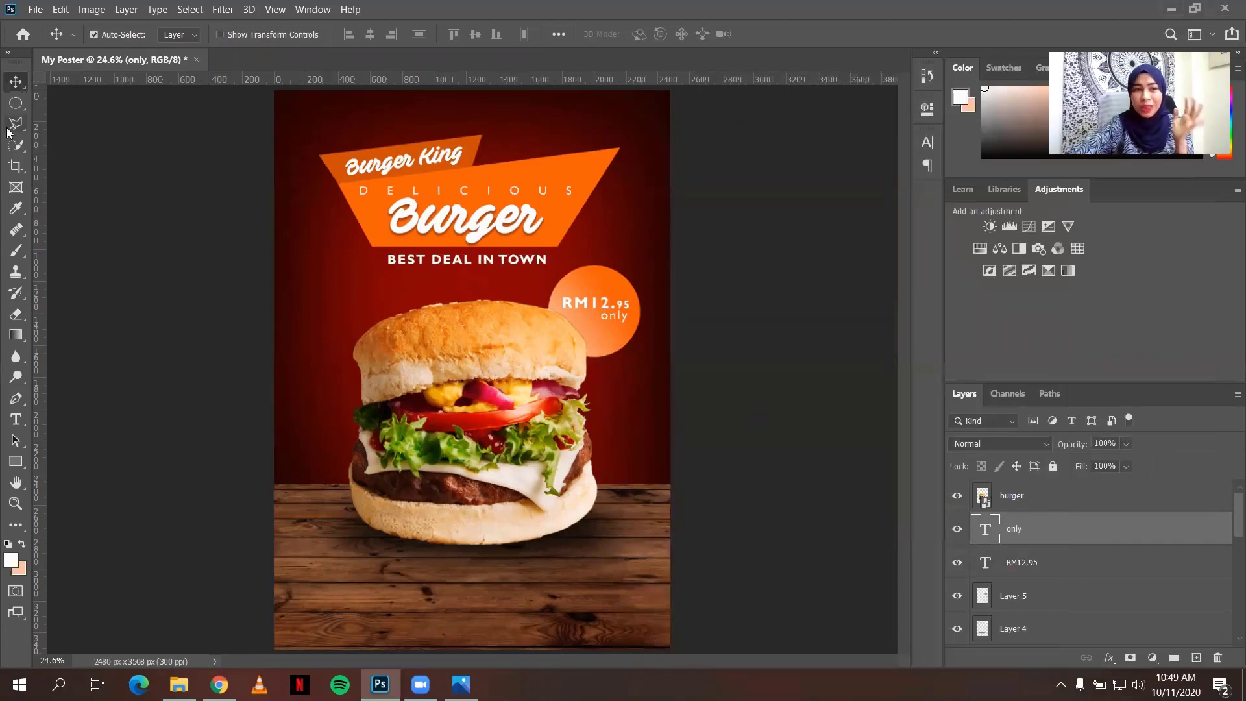
pyautogui.click(16, 106)
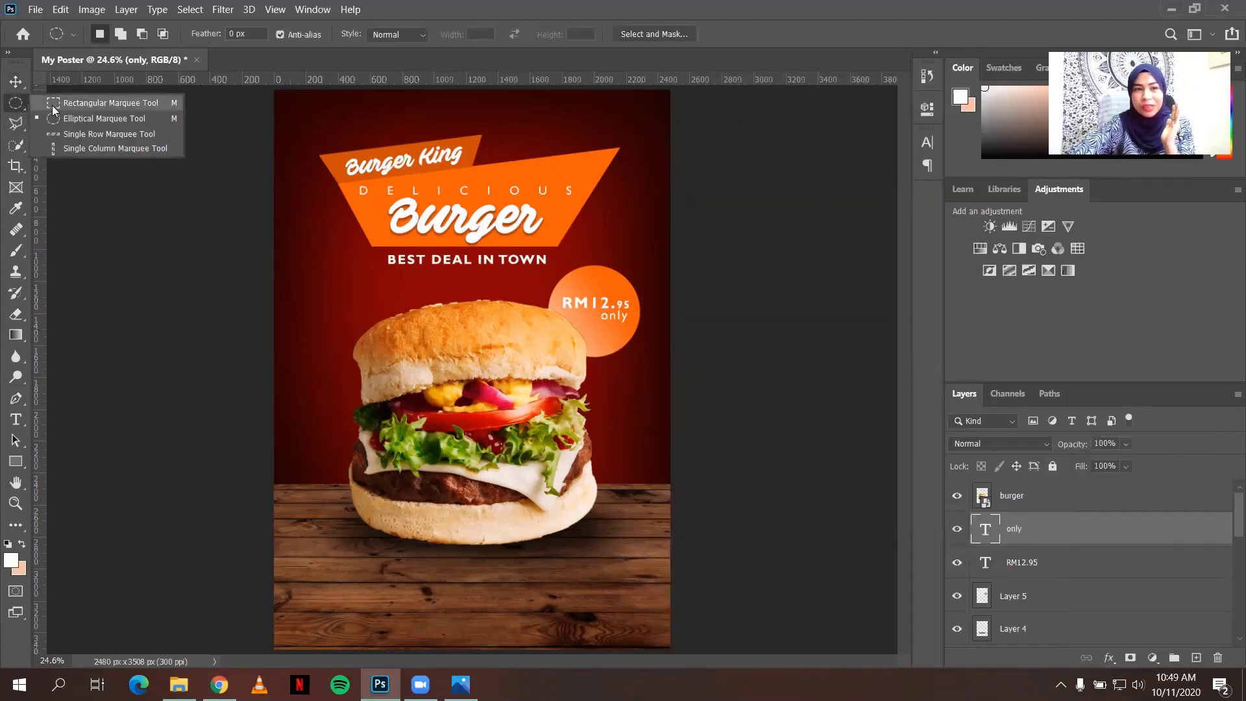
pyautogui.click(54, 104)
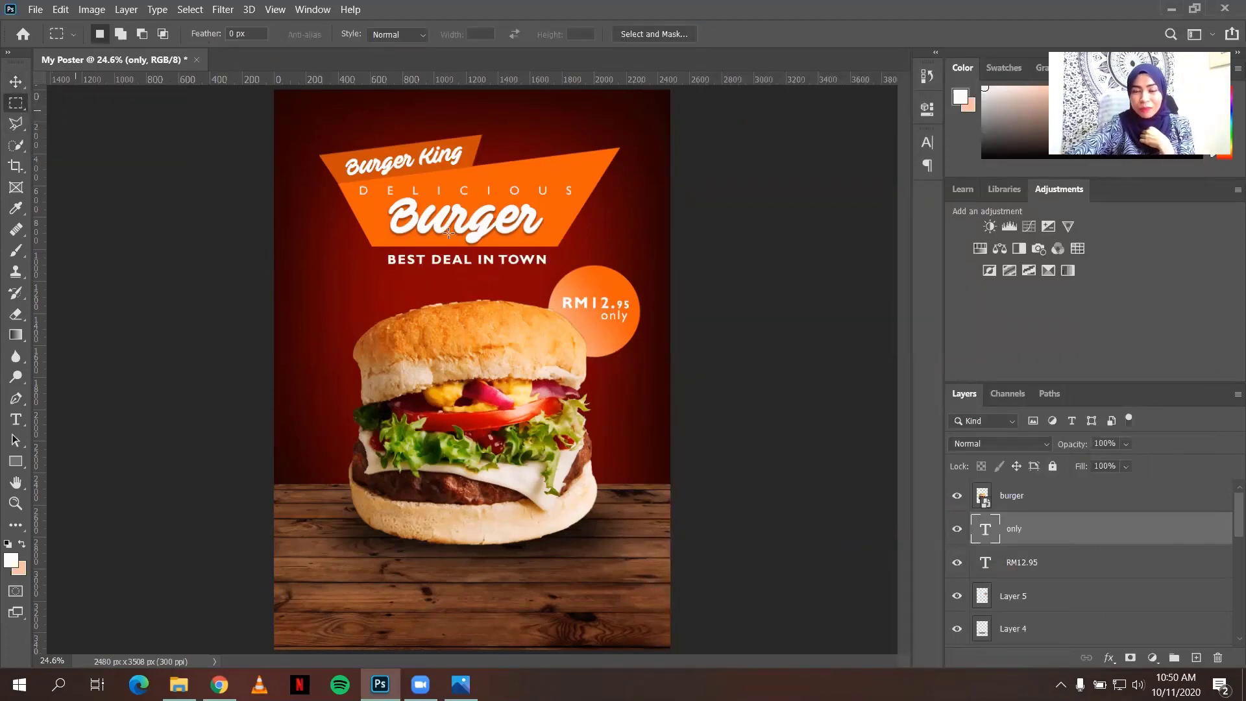
pyautogui.click(1196, 658)
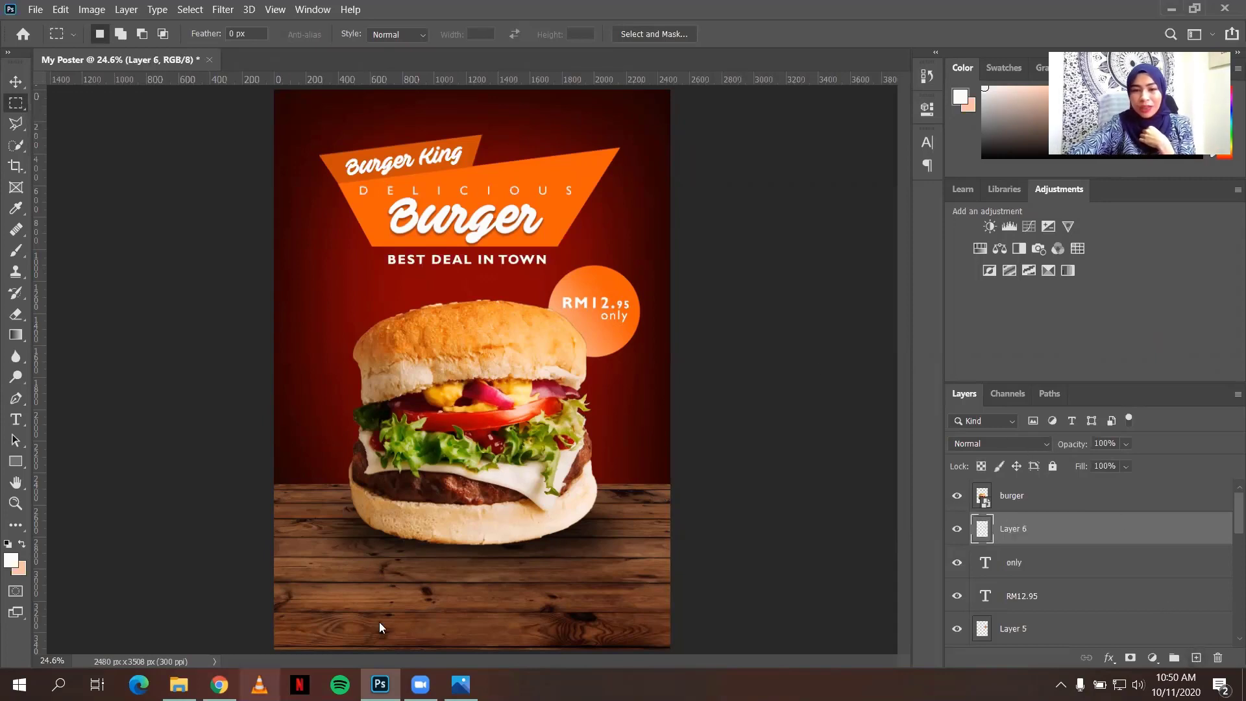
pyautogui.moveTo(1027, 531); pyautogui.dragTo(1025, 492)
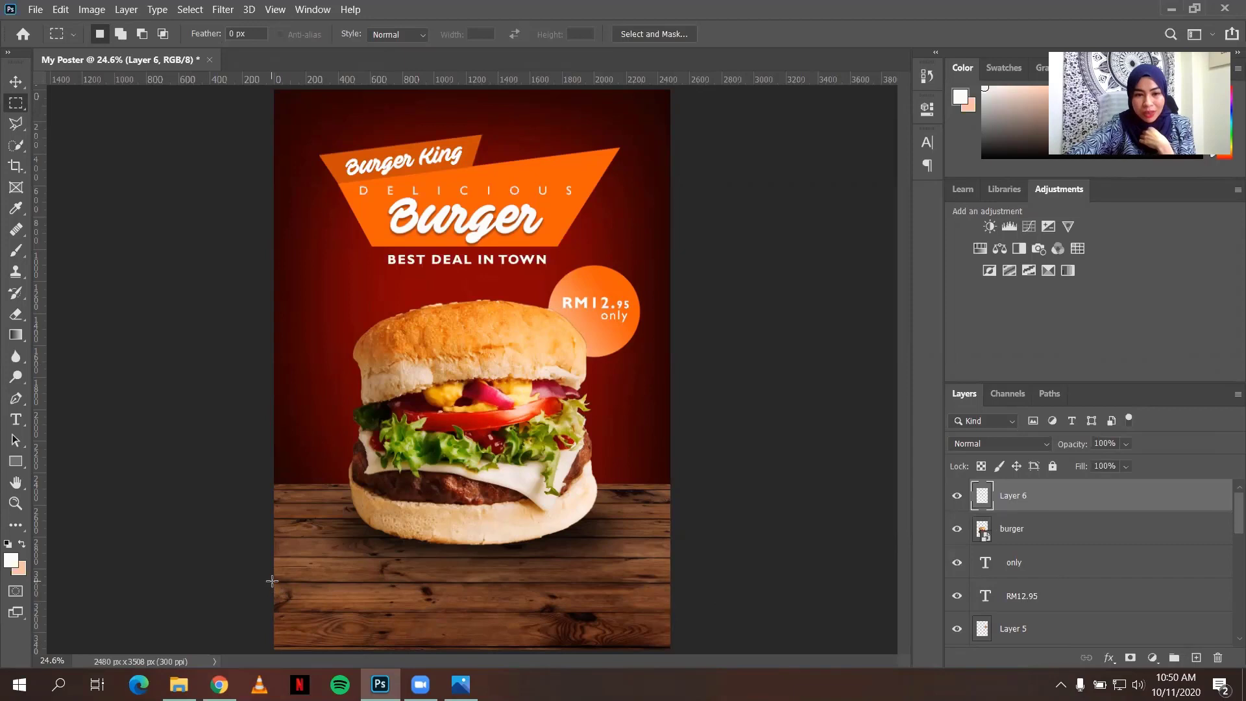
pyautogui.moveTo(272, 580); pyautogui.dragTo(698, 650)
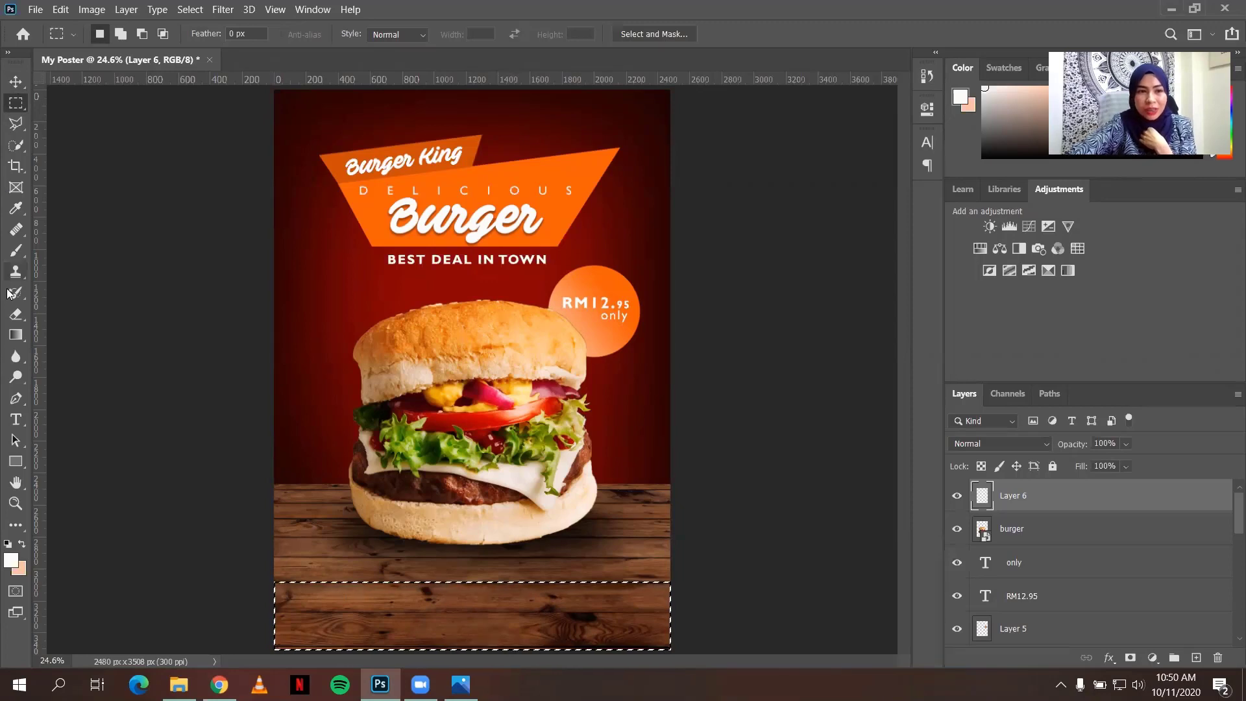
# - Fill the selected bottom strip with dark red (890101) sampled from the poster background using Paint Bucket, and clear the selection
pyautogui.click(15, 331)
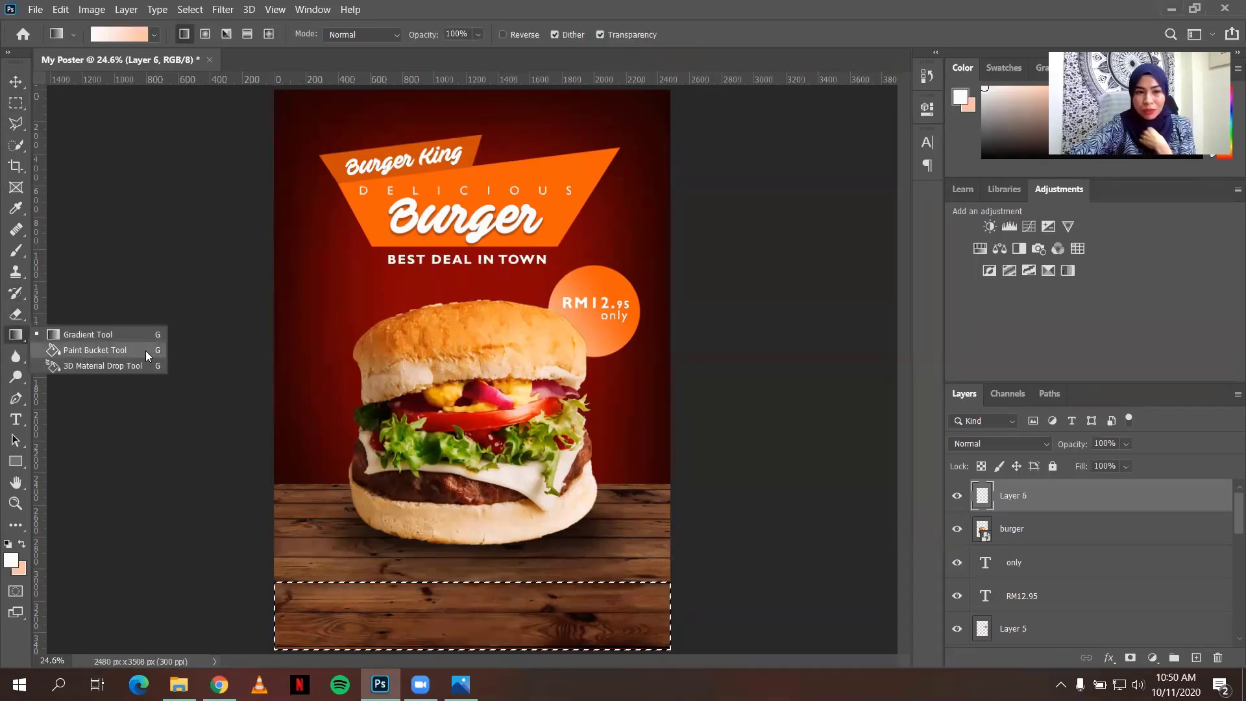
pyautogui.click(144, 349)
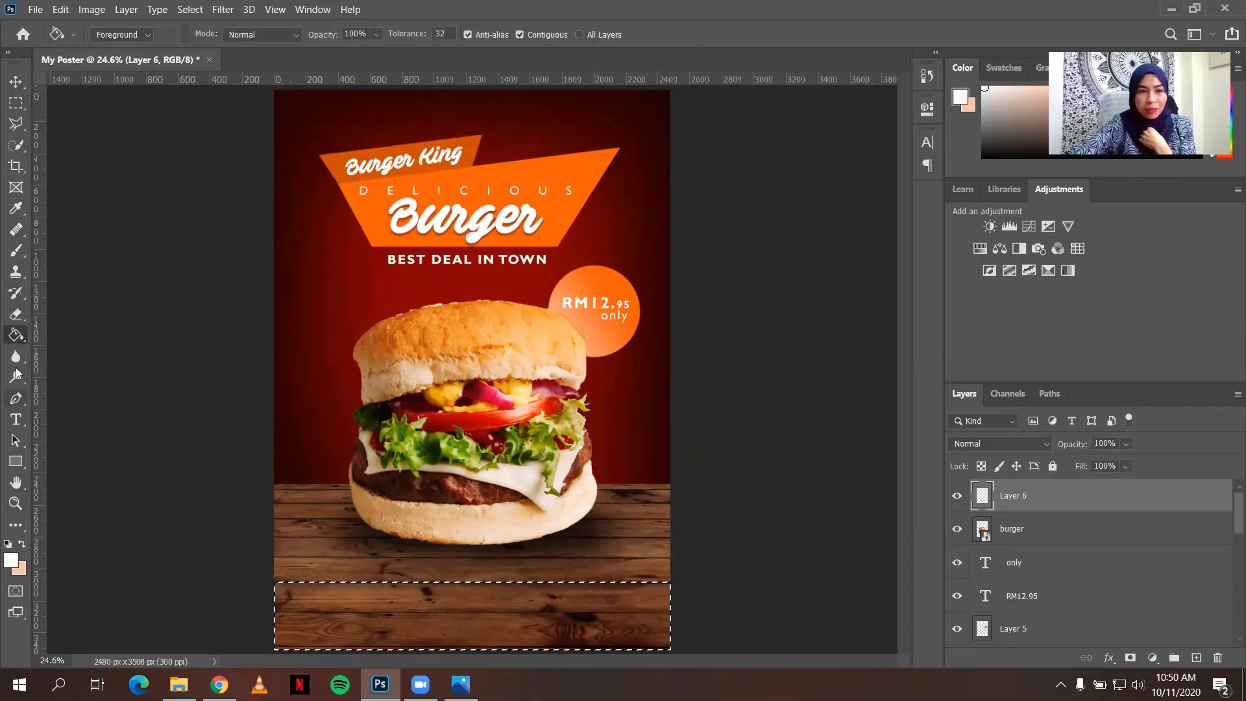
pyautogui.click(15, 208)
pyautogui.click(422, 279)
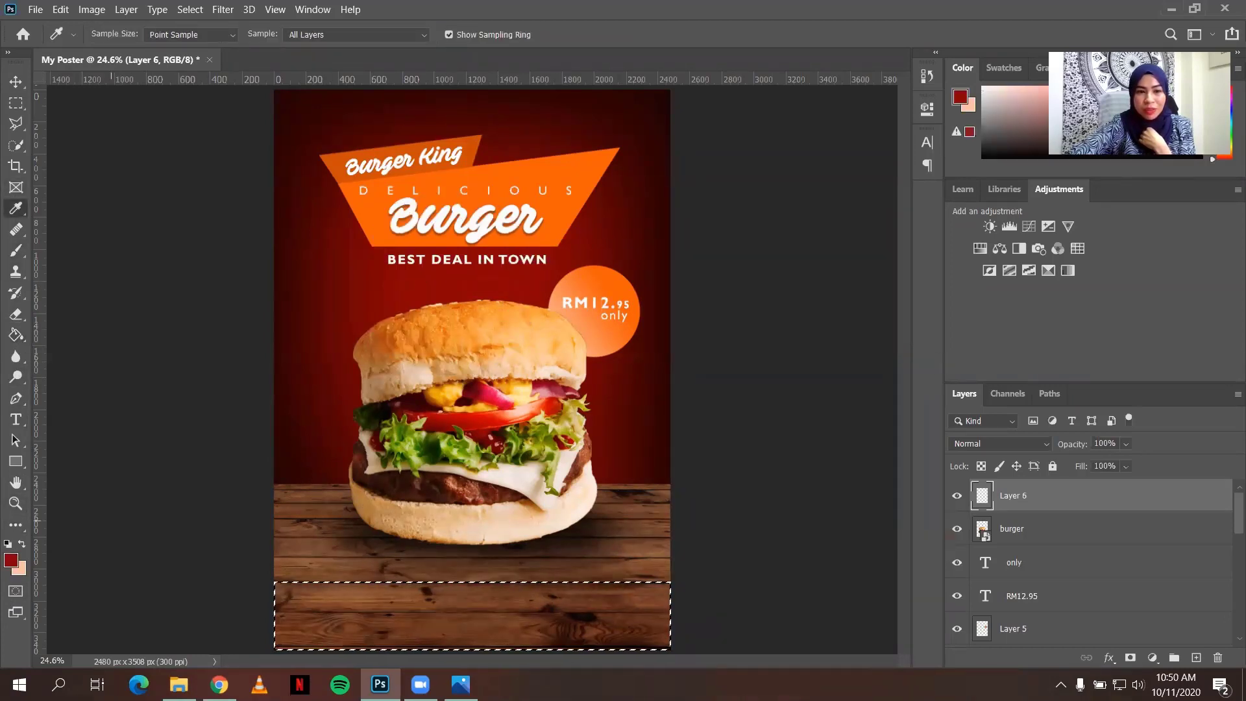
pyautogui.click(16, 335)
pyautogui.click(484, 610)
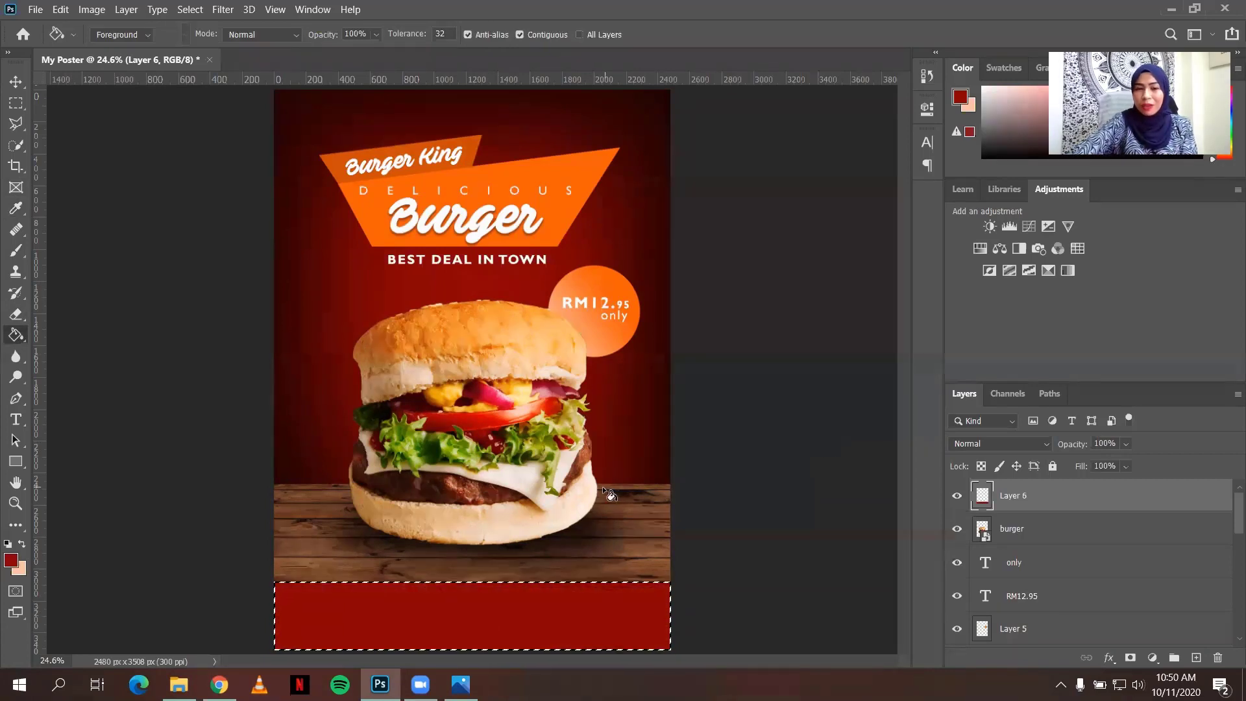
pyautogui.click(22, 104)
pyautogui.hotkey('ctrl', 'd')
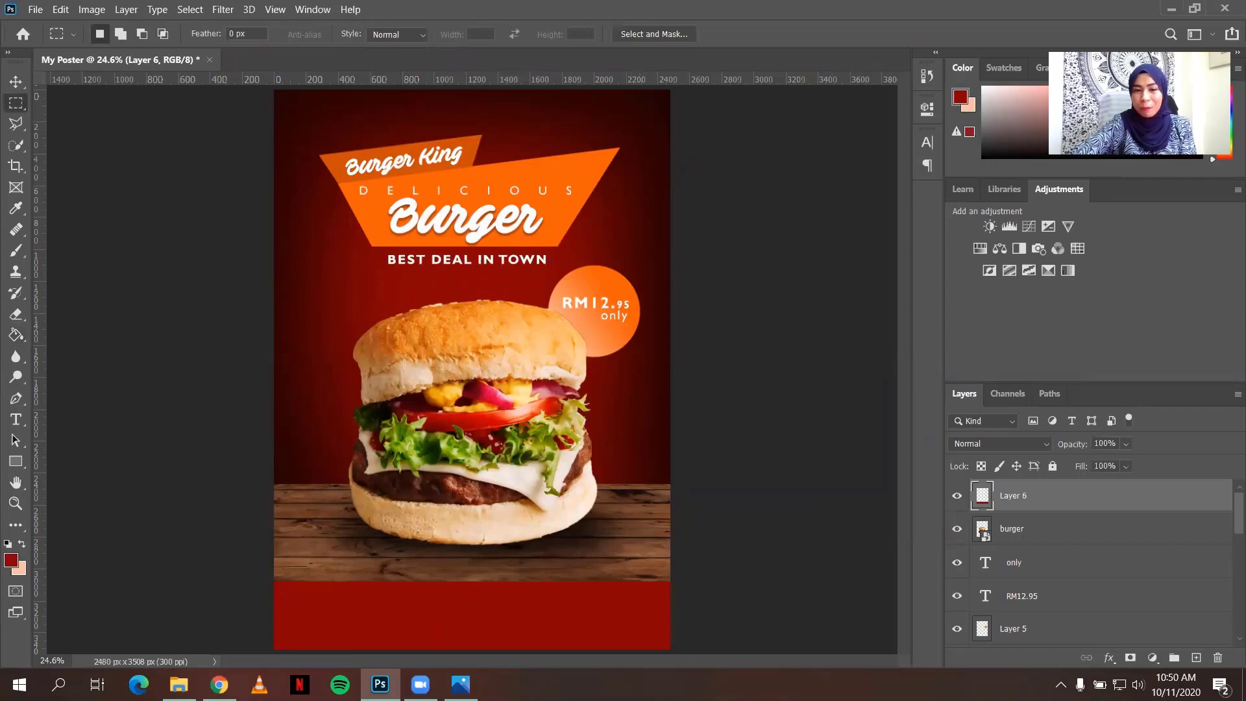
# - Compare the strip with the poster example and lower the strip layer's opacity to 71%
pyautogui.click(461, 684)
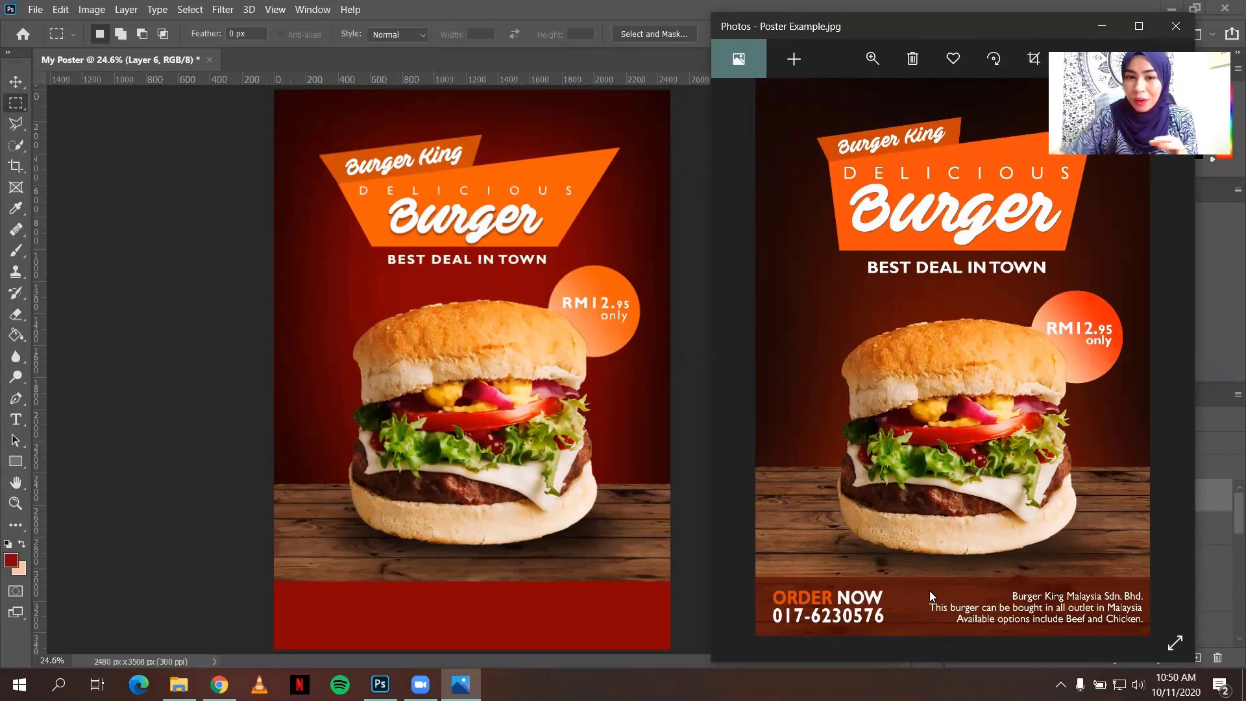
pyautogui.click(461, 684)
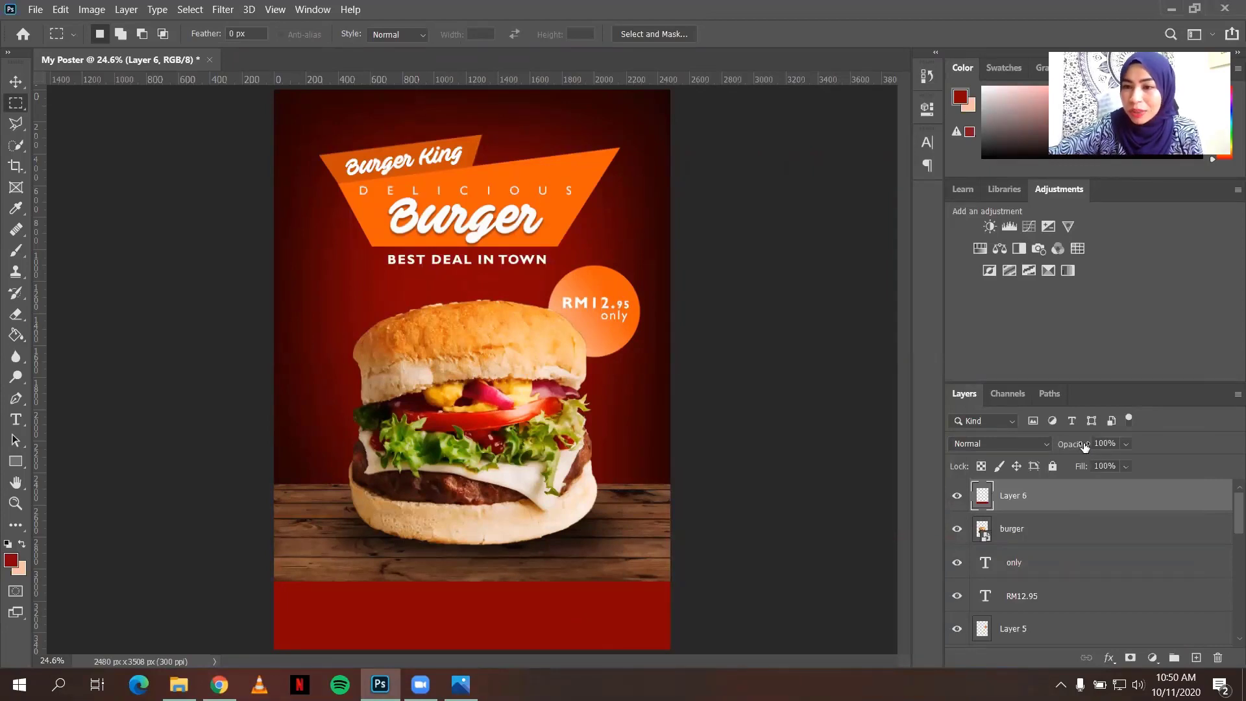
pyautogui.click(1125, 445)
pyautogui.moveTo(1135, 463); pyautogui.dragTo(1093, 463)
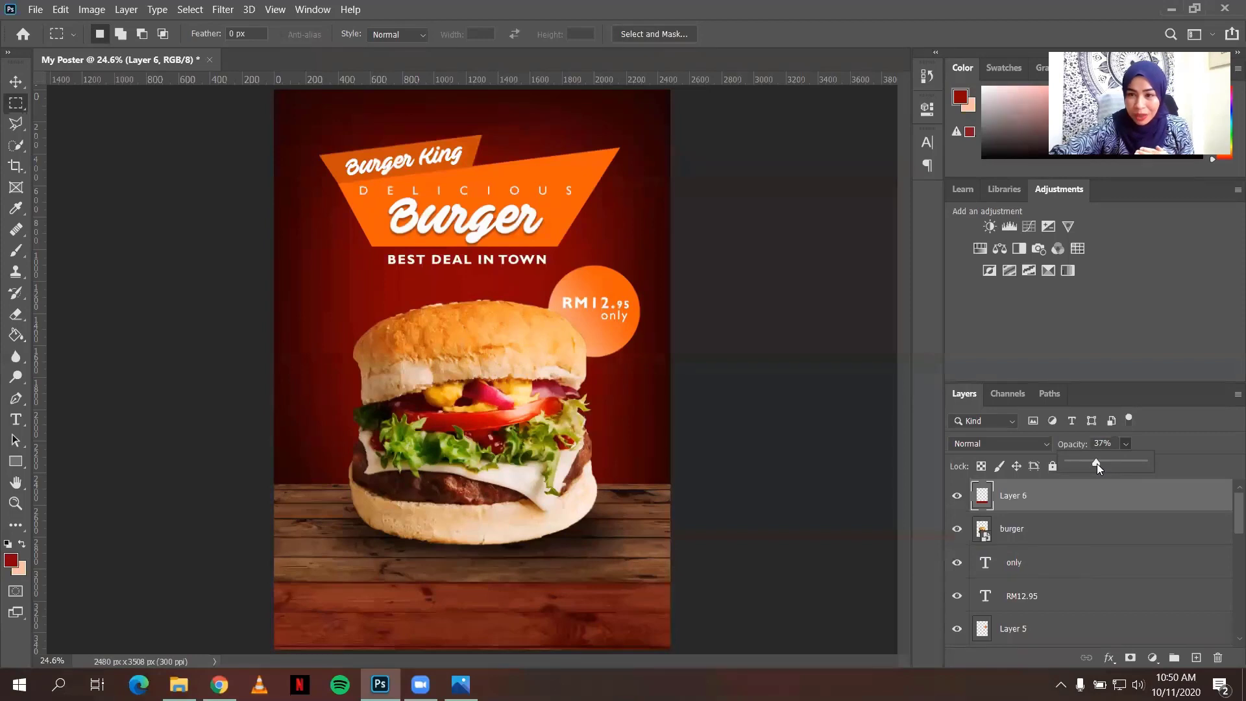
pyautogui.moveTo(1096, 464); pyautogui.dragTo(1121, 461)
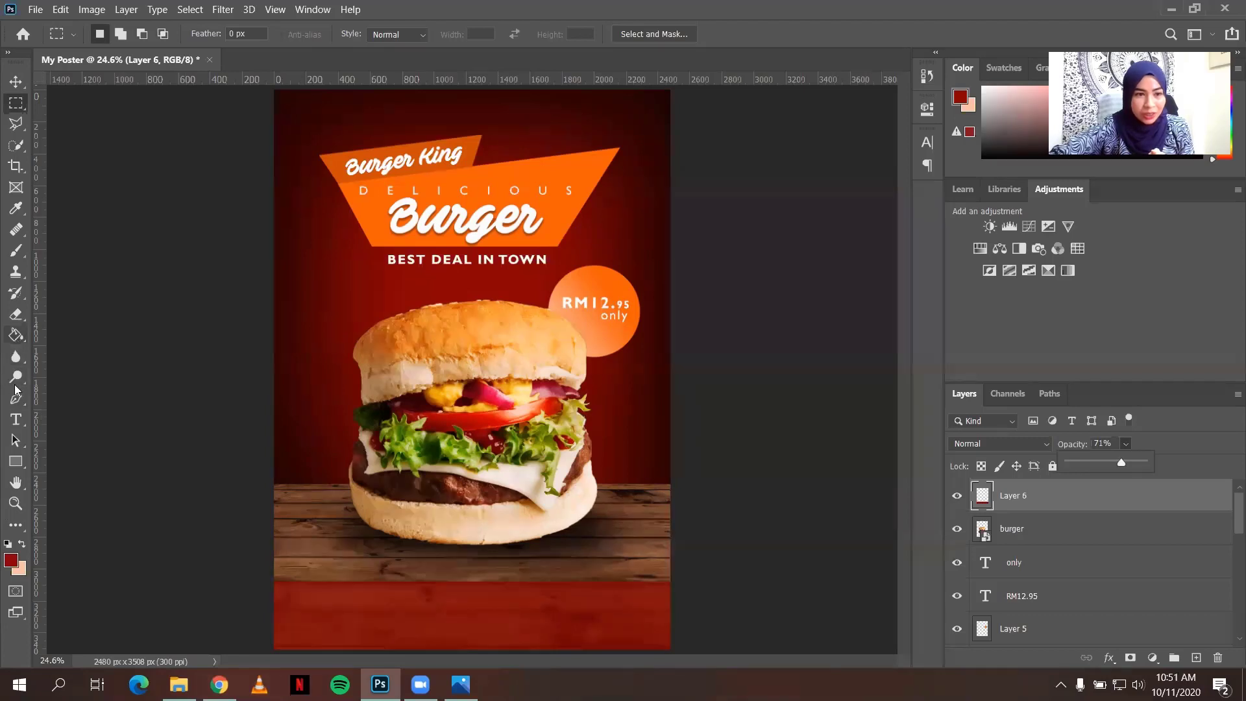
# - Refill the bottom strip with brownish red (751904) and compare it with the poster example
pyautogui.click(10, 560)
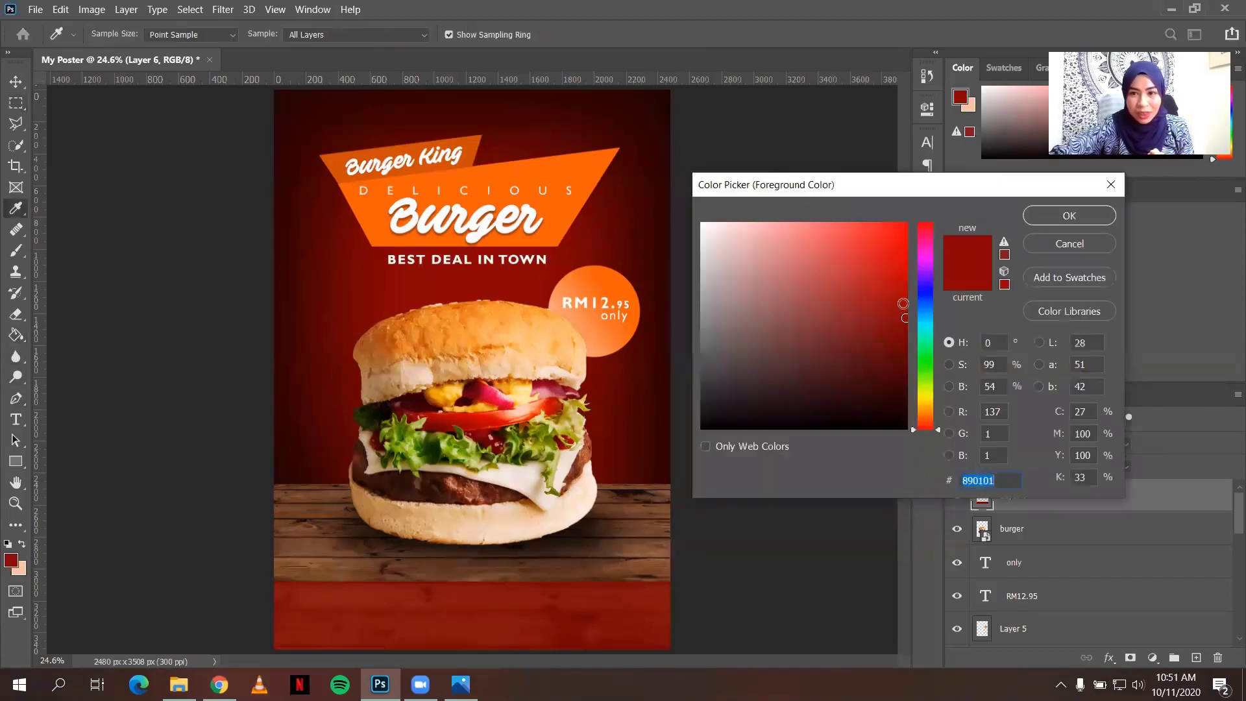
pyautogui.click(899, 333)
pyautogui.press('Return')
pyautogui.press('m')
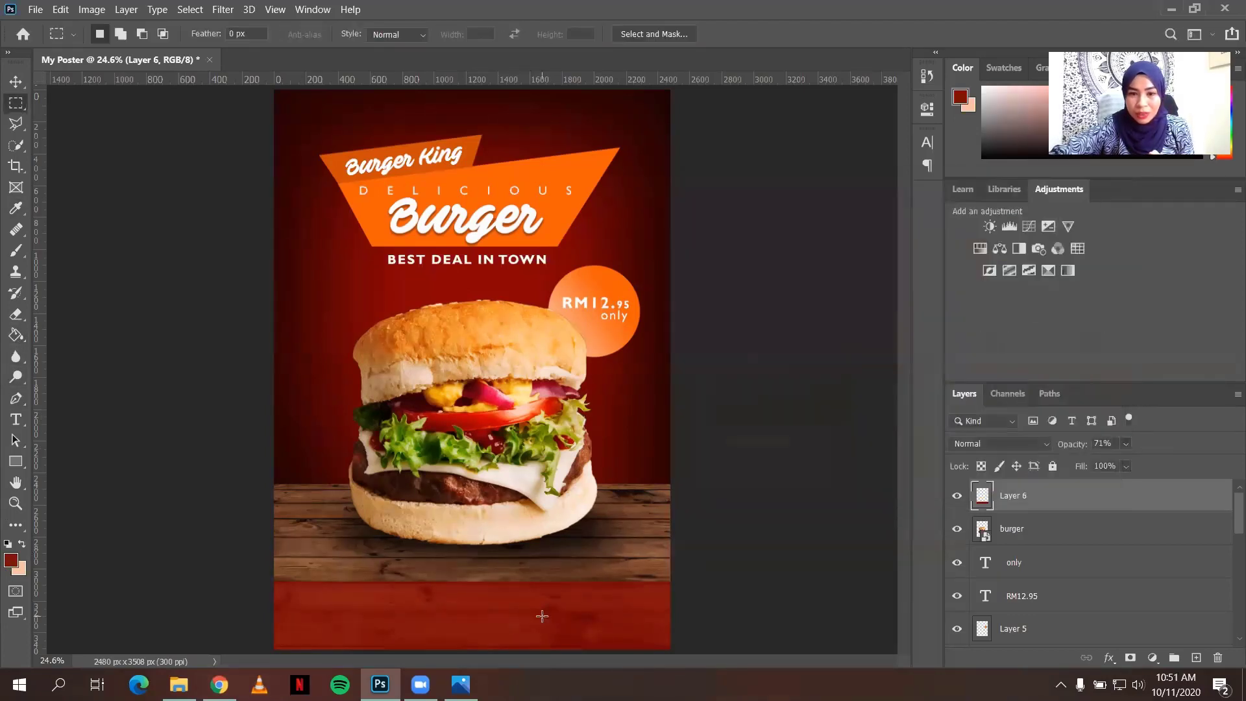
pyautogui.press('g')
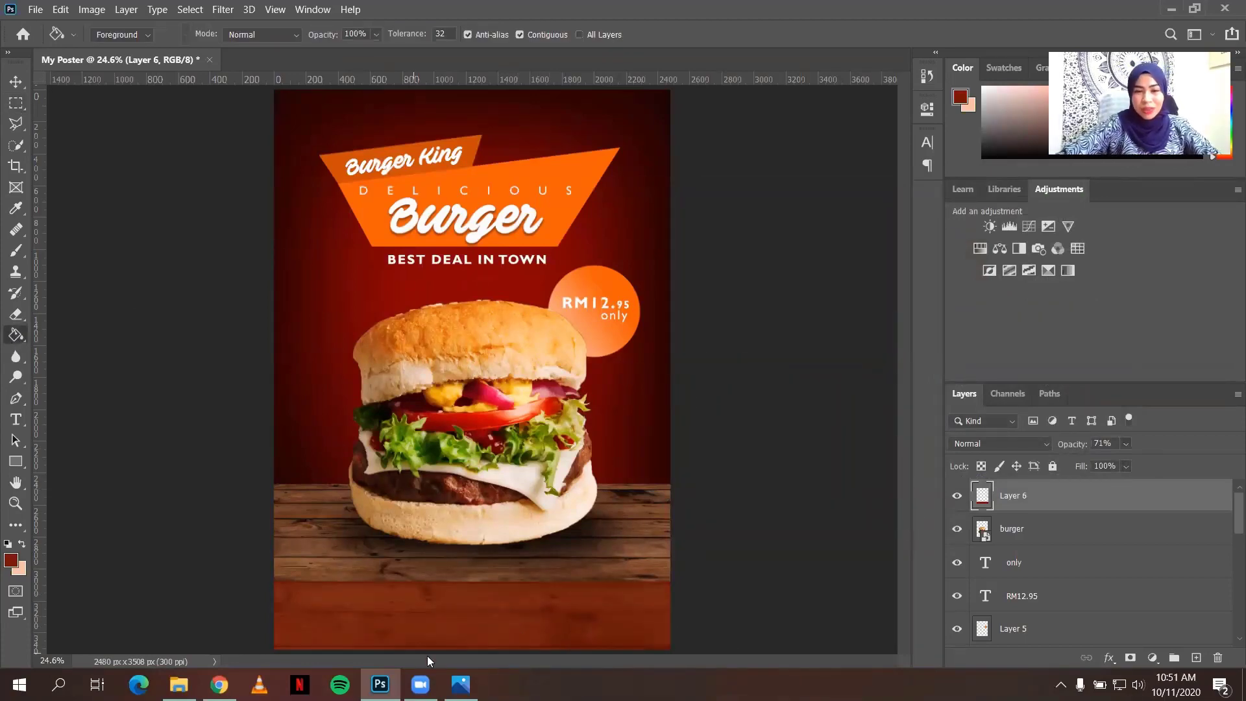
pyautogui.click(461, 684)
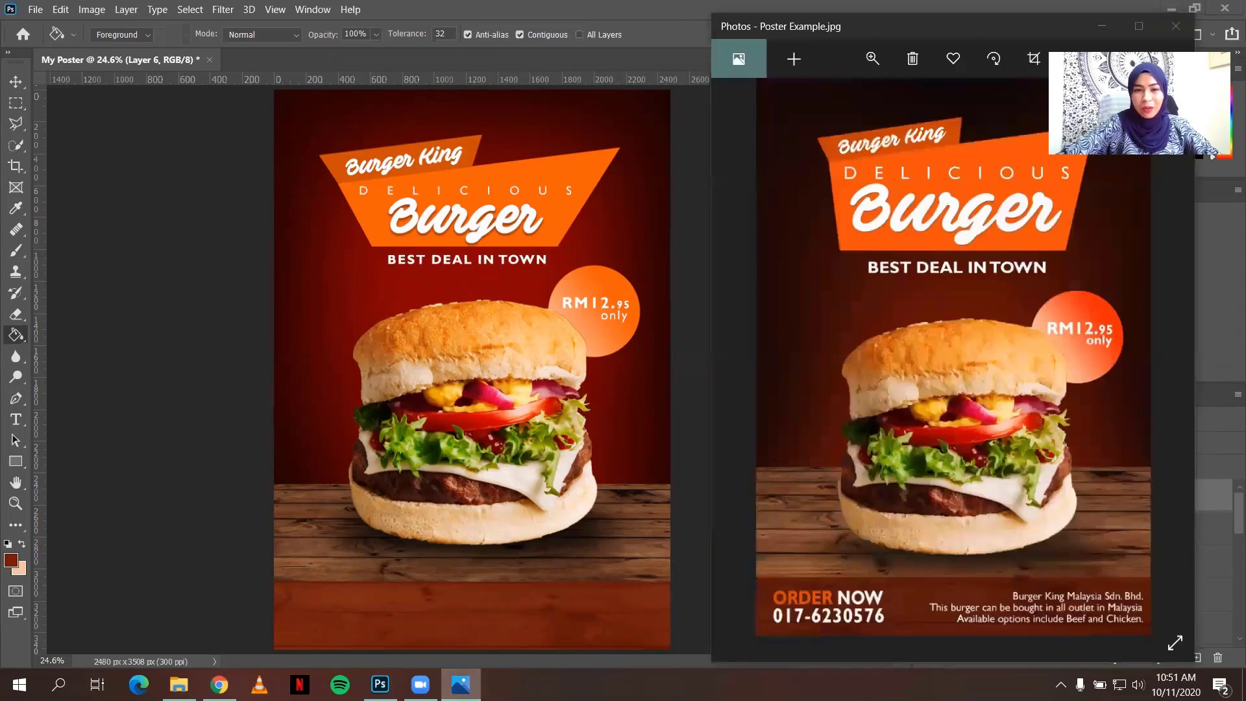
pyautogui.click(461, 684)
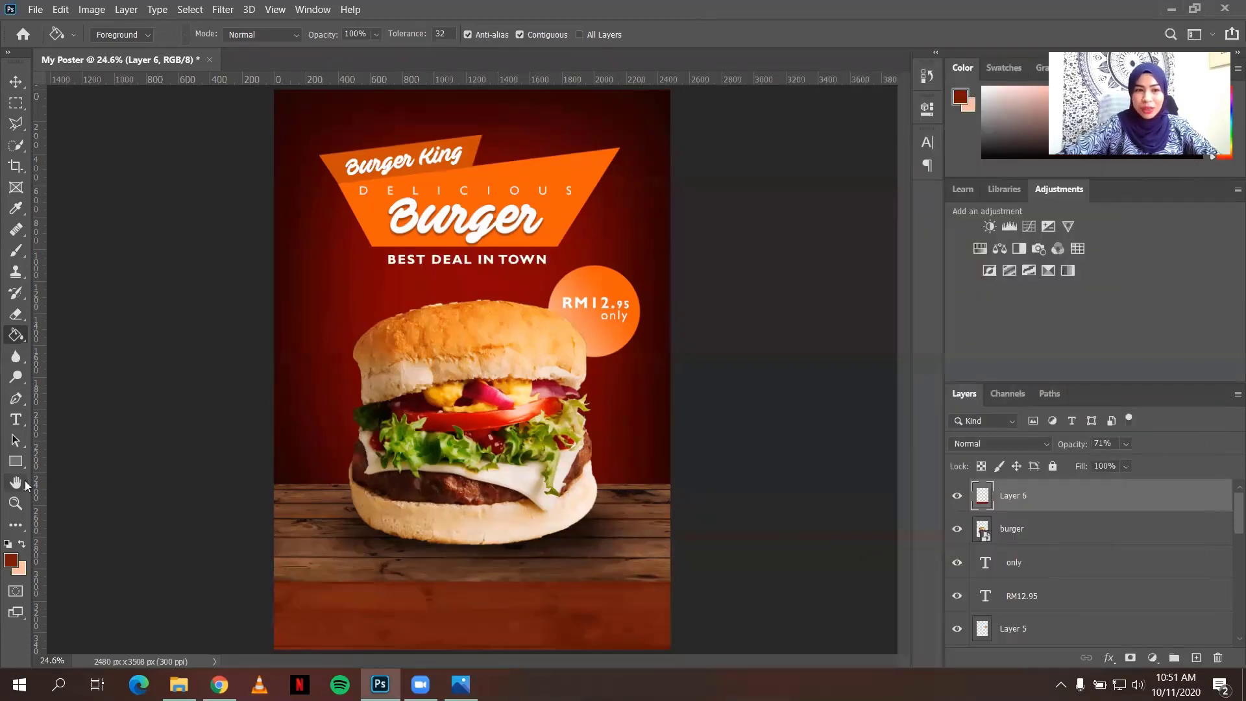
# - Check the poster example and add the white text "ORDER NOW" at the left of the bottom strip
pyautogui.click(16, 419)
pyautogui.click(461, 684)
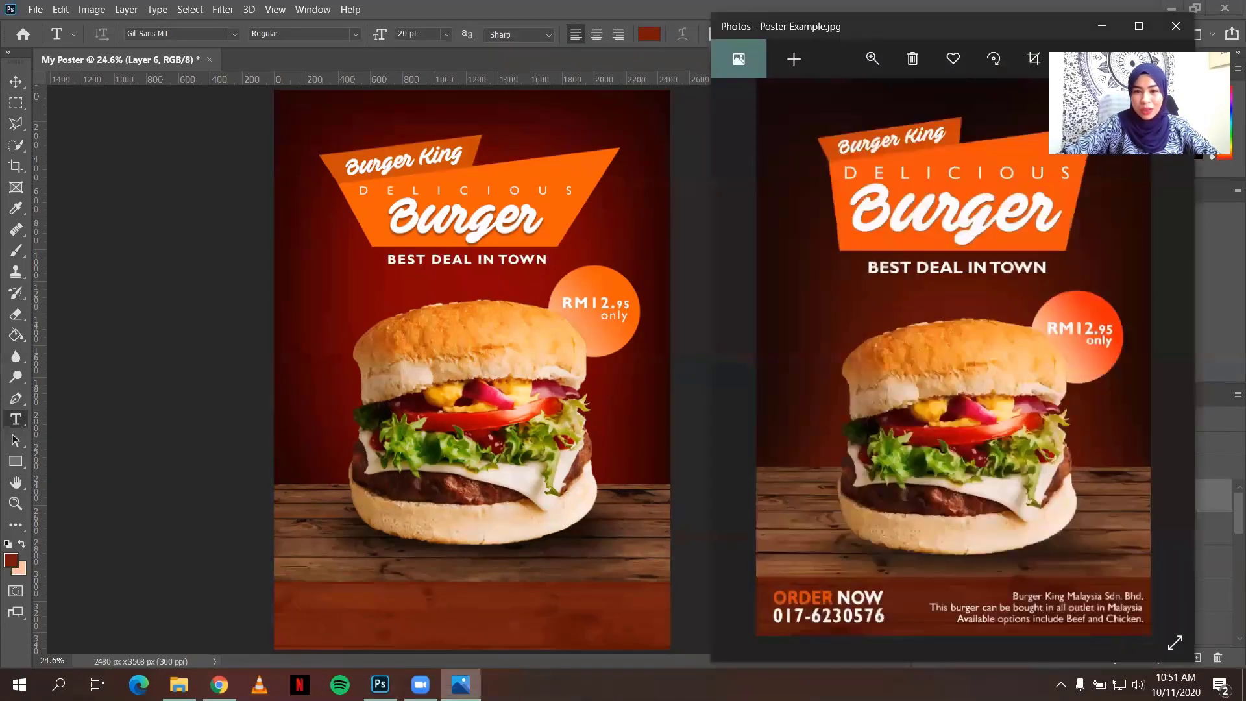
pyautogui.click(461, 684)
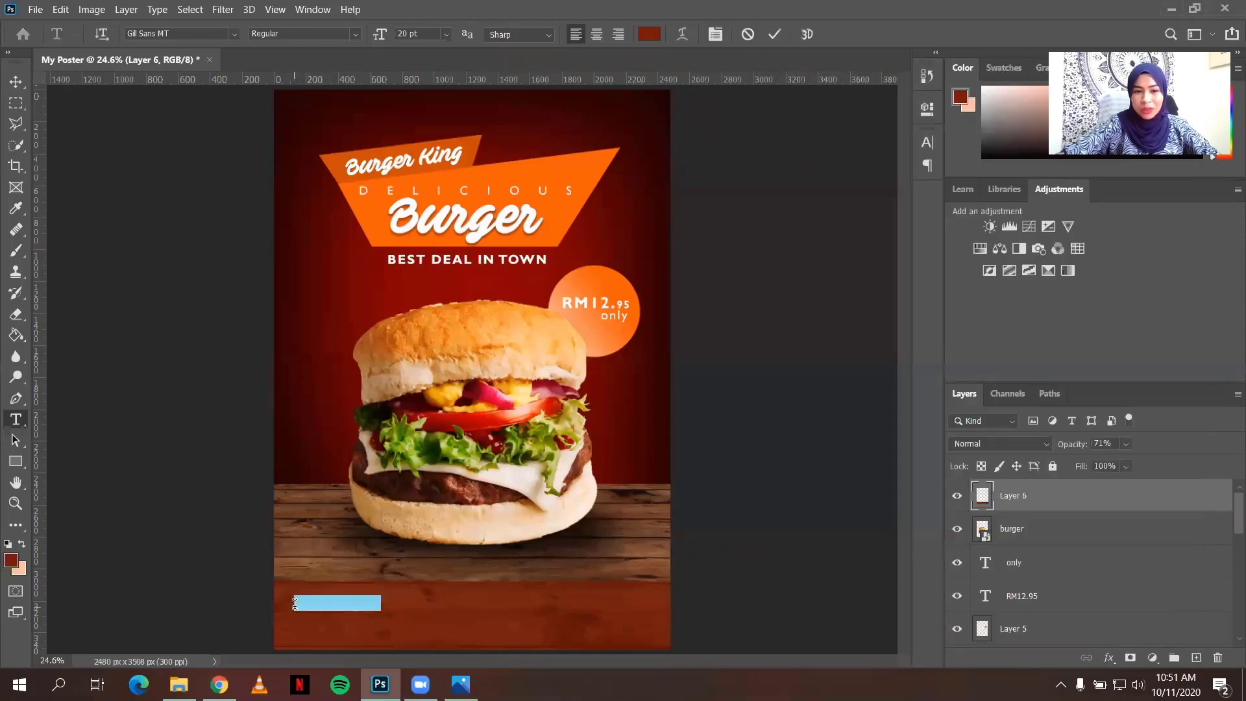
pyautogui.click(293, 605)
pyautogui.click(649, 33)
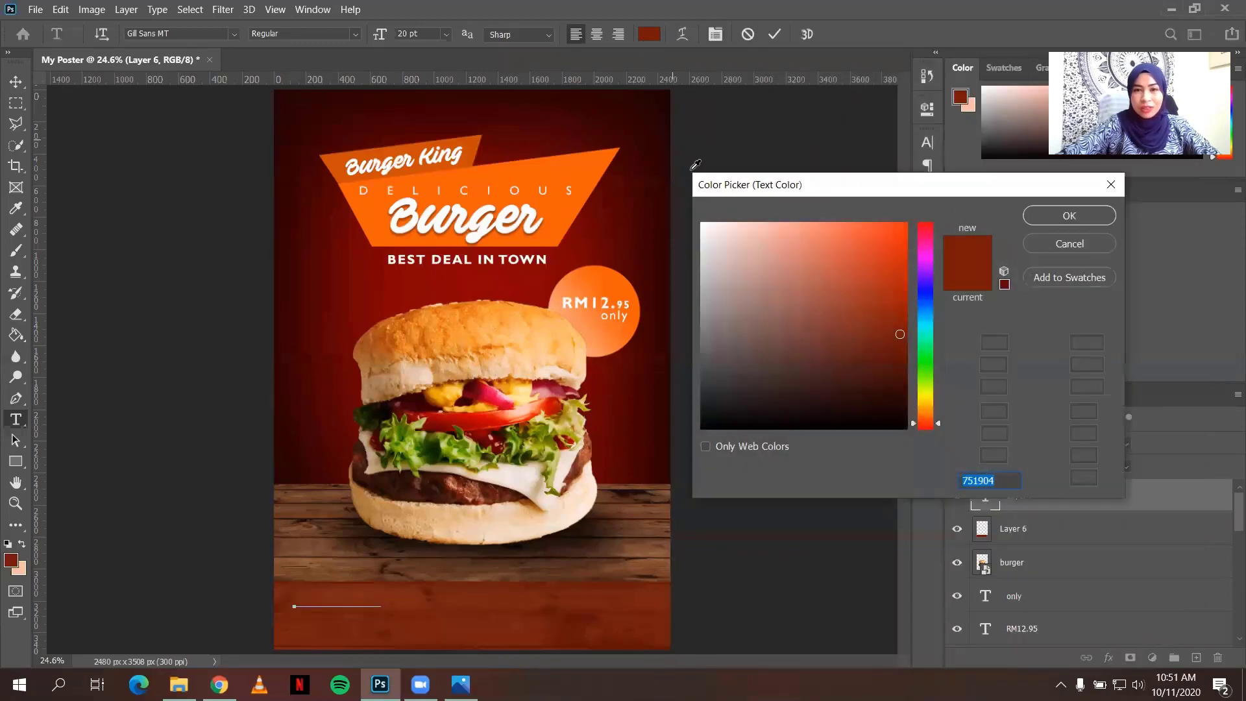
pyautogui.click(701, 228)
pyautogui.click(1053, 216)
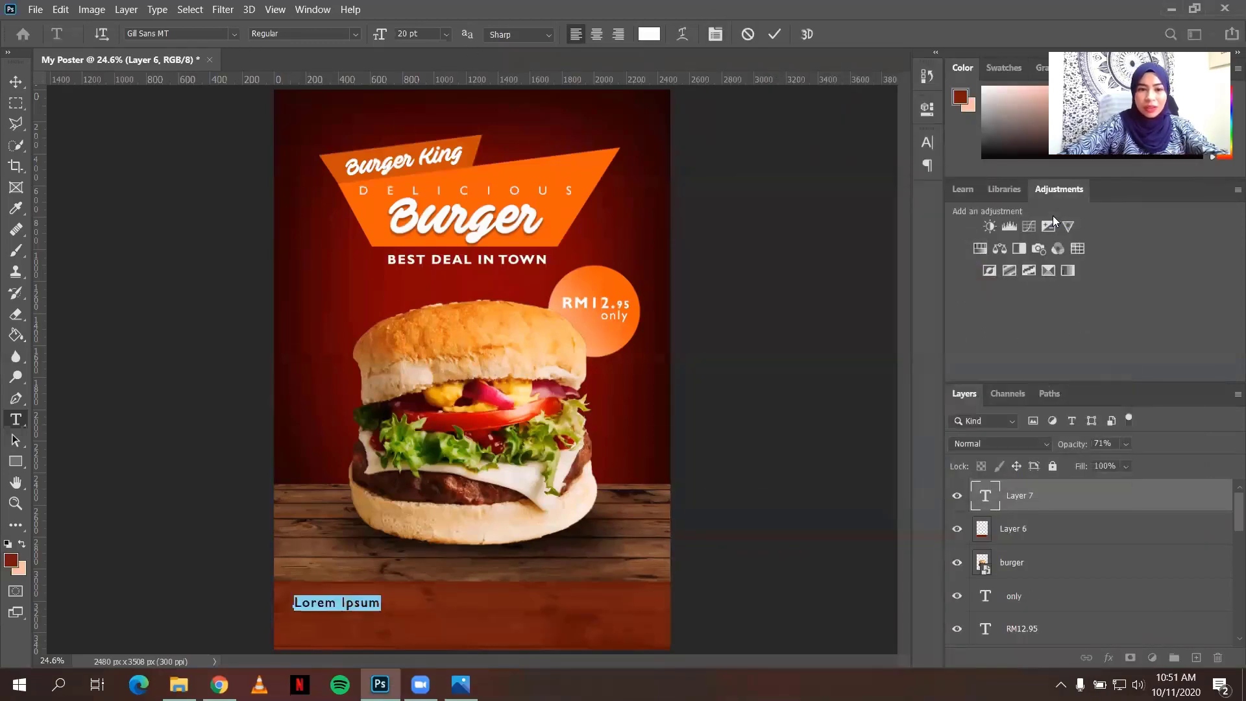
pyautogui.write('ORDER')
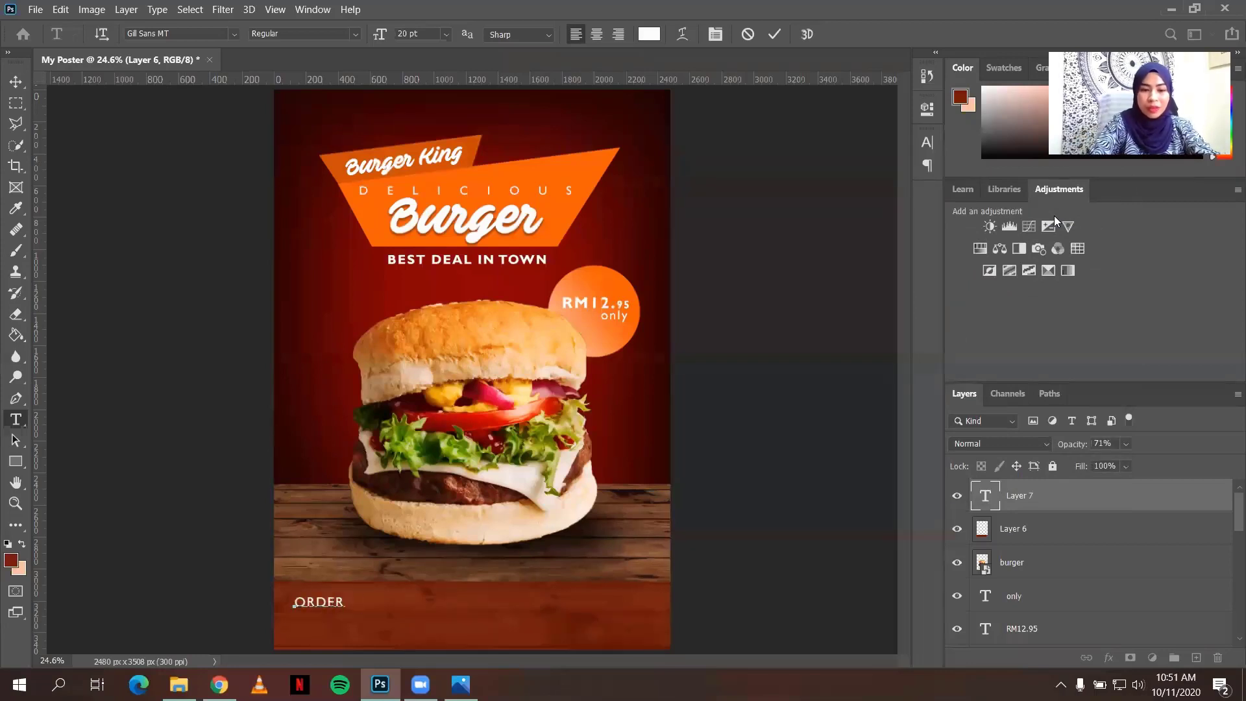
pyautogui.write(' NOW')
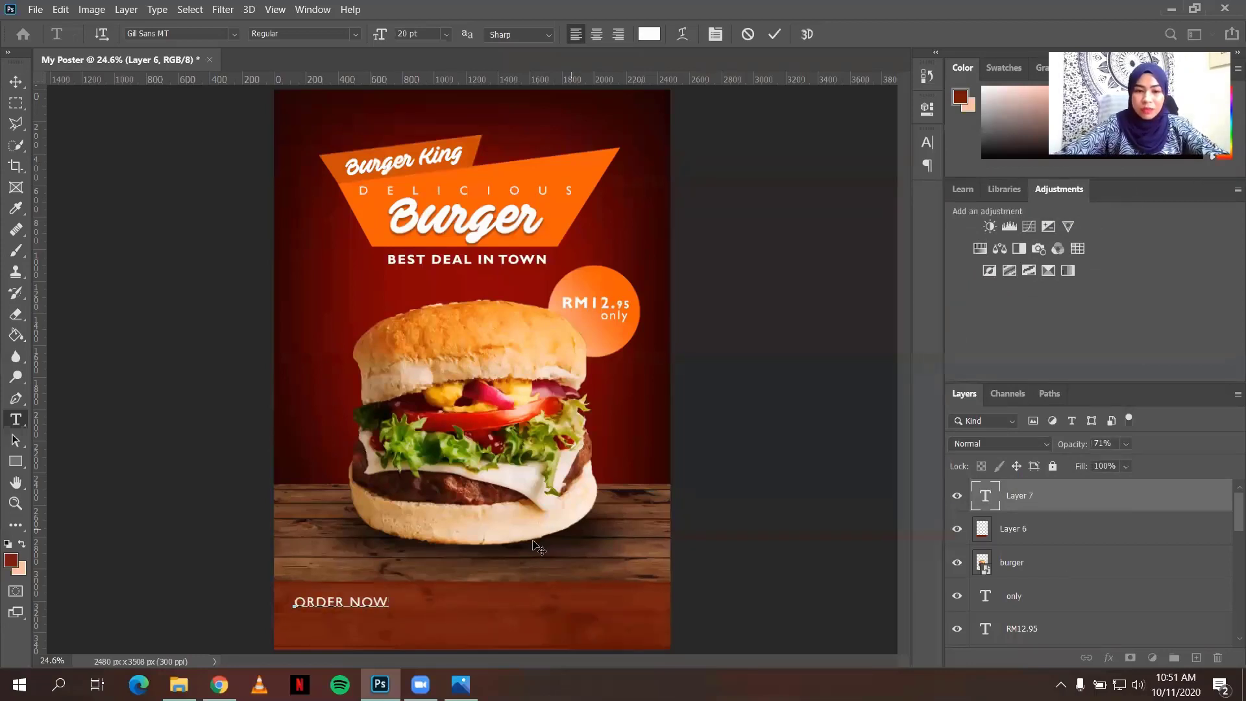
# - Change the "ORDER NOW" text to Bold and set its vertical scale to 130%
pyautogui.moveTo(389, 602); pyautogui.dragTo(266, 593)
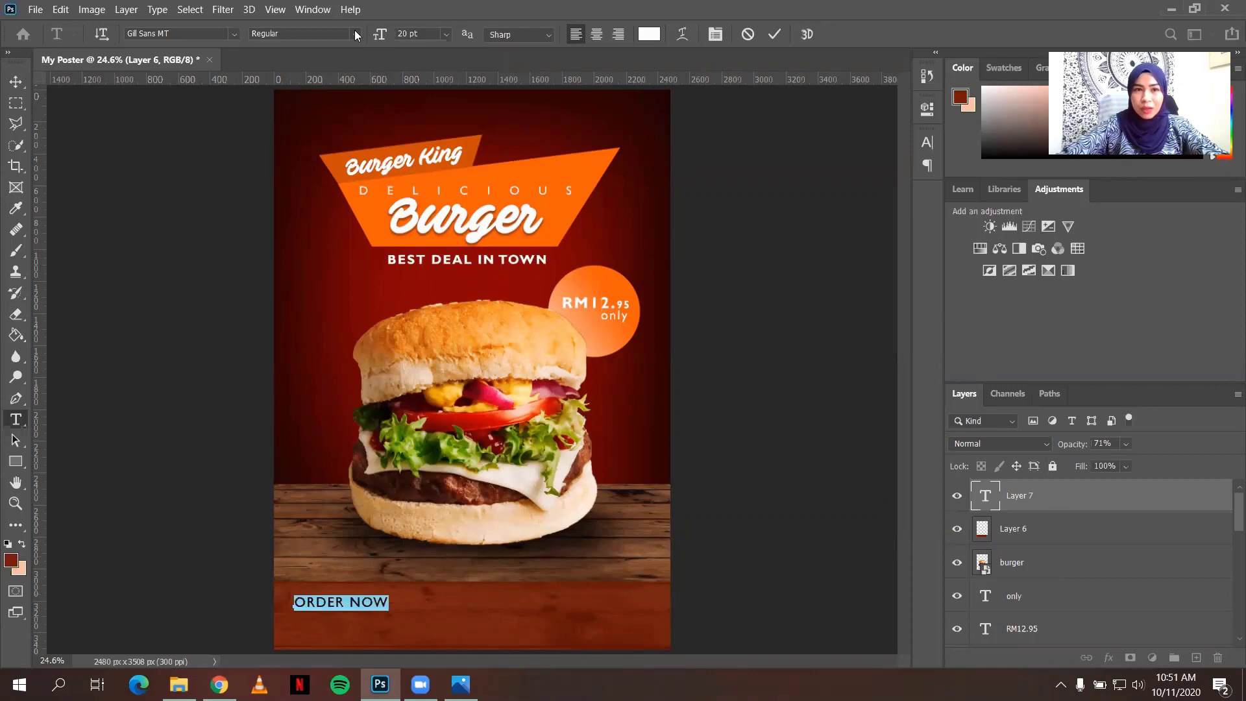
pyautogui.click(353, 34)
pyautogui.click(318, 77)
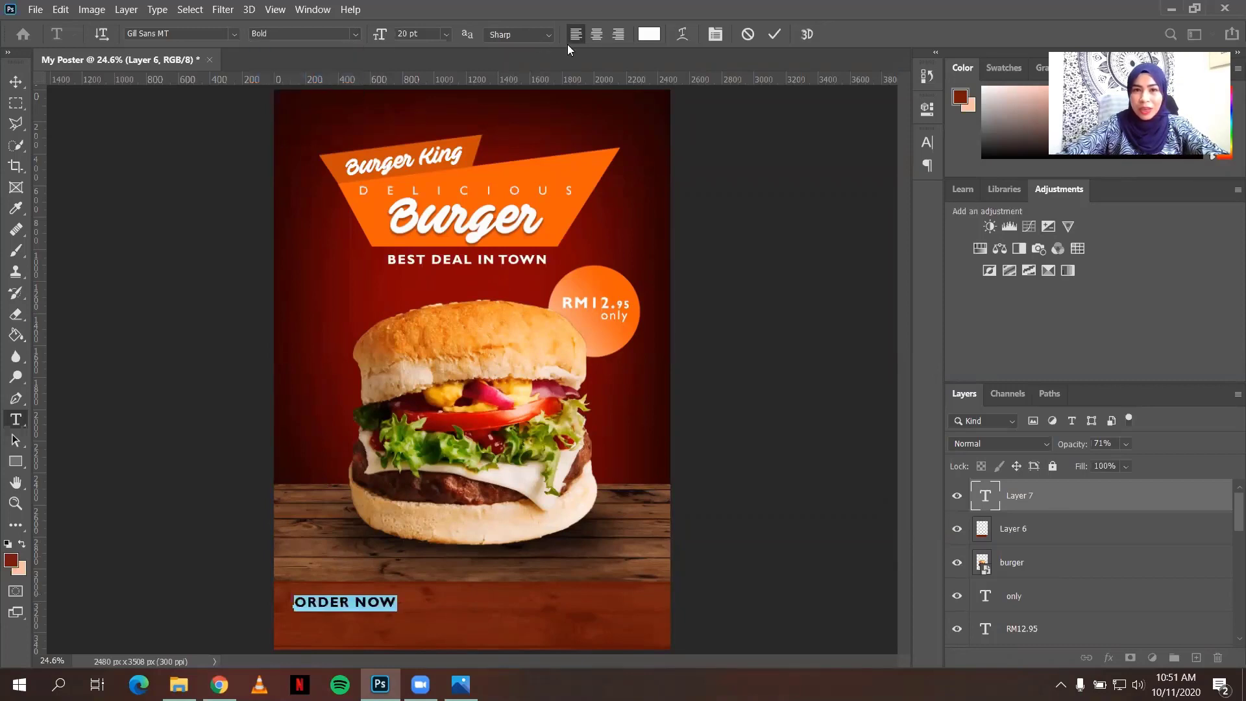
pyautogui.click(927, 147)
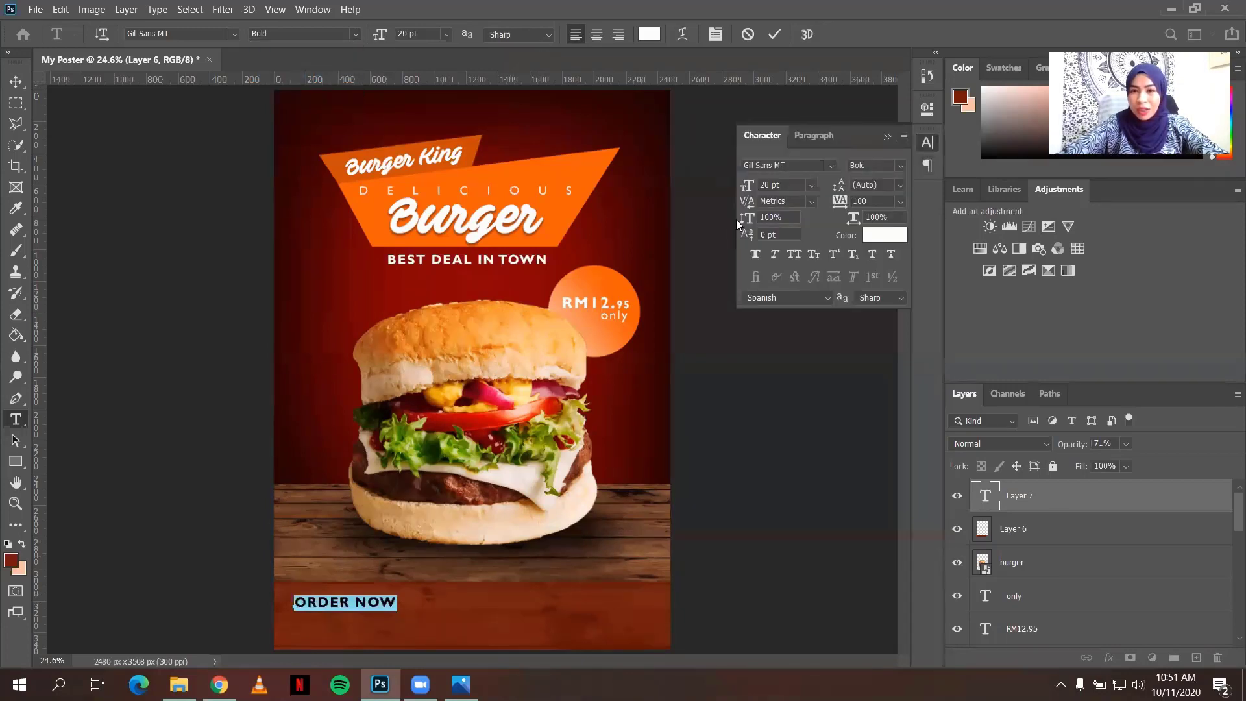
pyautogui.moveTo(746, 221)
pyautogui.mouseDown()
pyautogui.moveTo(766, 227)
pyautogui.moveTo(755, 219)
pyautogui.mouseUp()
pyautogui.click(383, 601)
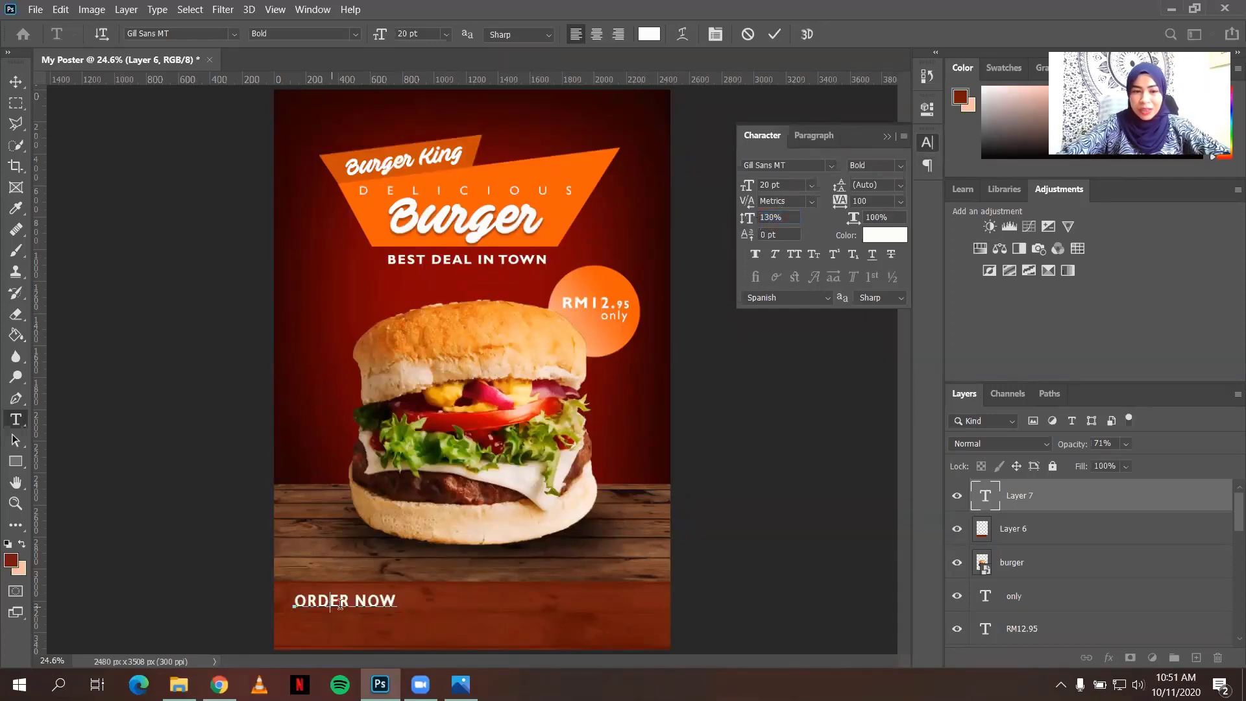
# - Check the poster example and recolor the word "ORDER" with the orange (f45e04) sampled from the header shape
pyautogui.click(460, 684)
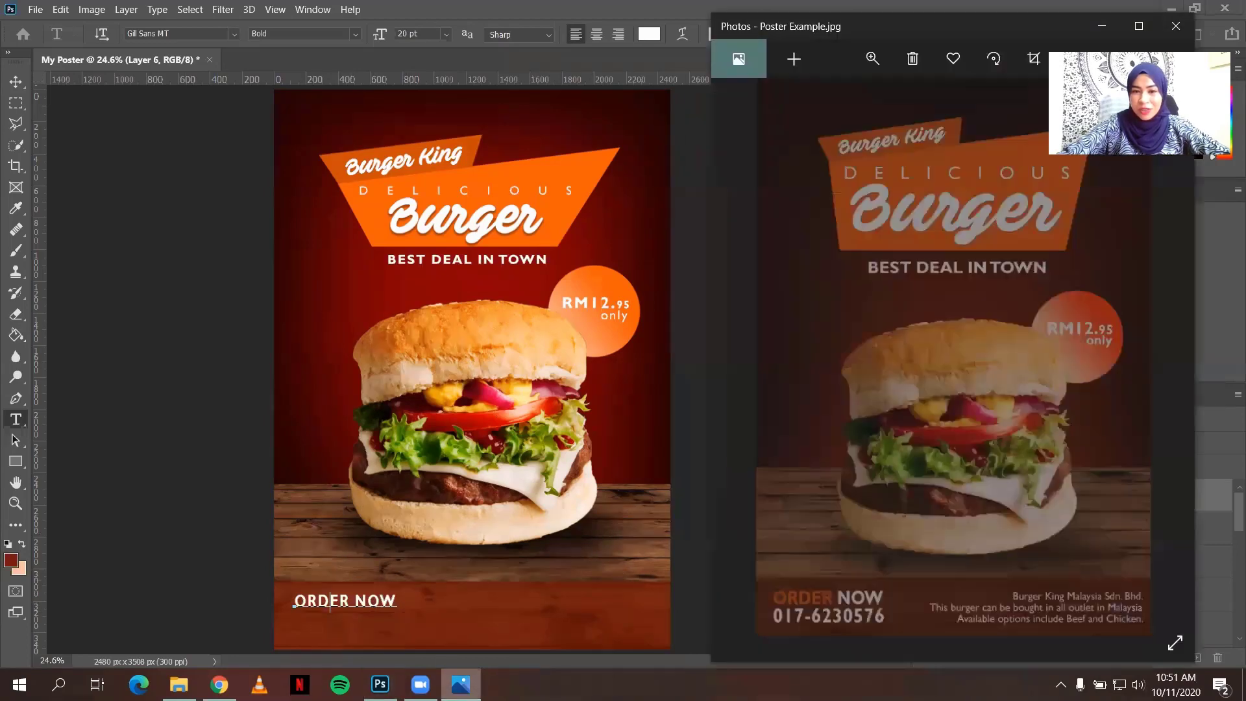
pyautogui.click(338, 597)
pyautogui.moveTo(351, 600); pyautogui.dragTo(293, 600)
pyautogui.click(649, 33)
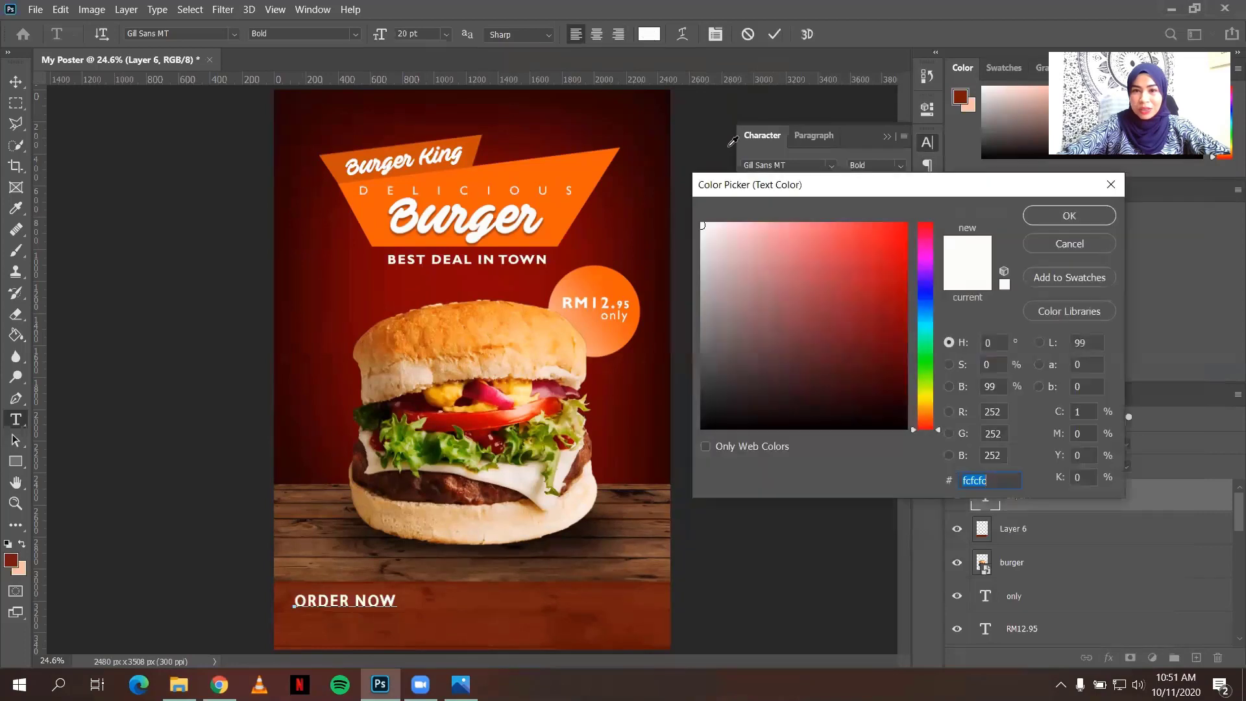
pyautogui.click(548, 209)
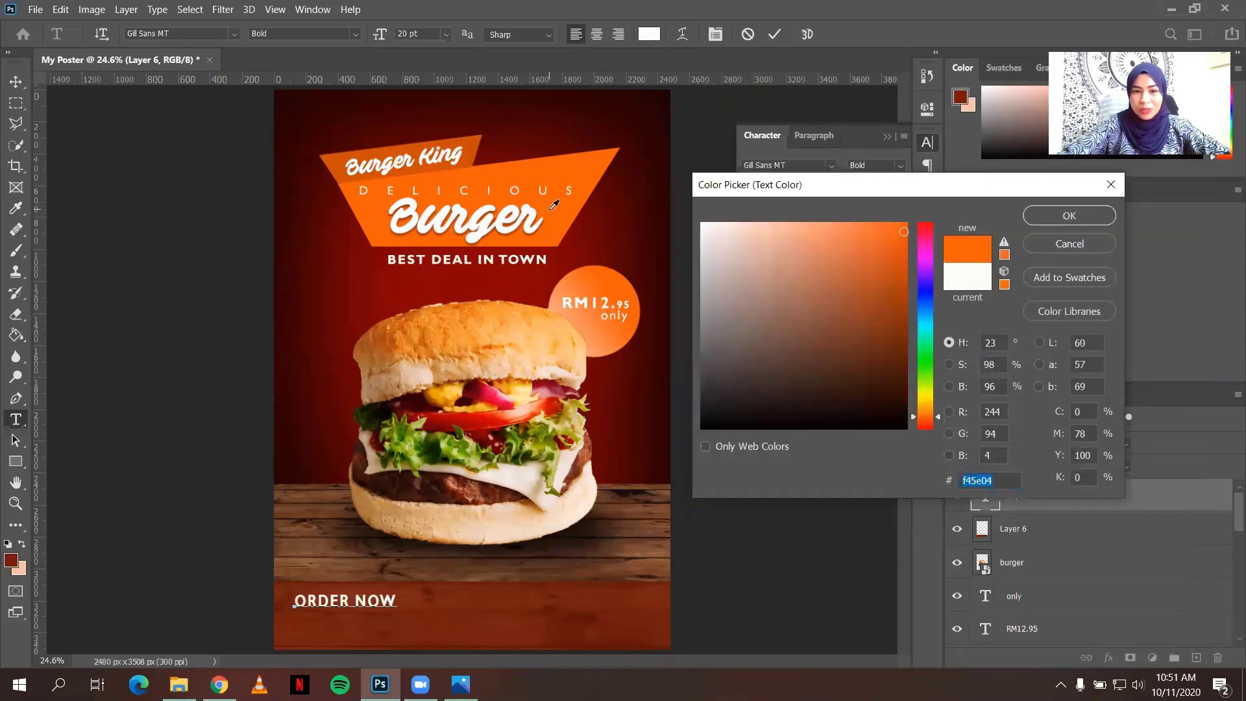
pyautogui.click(1081, 216)
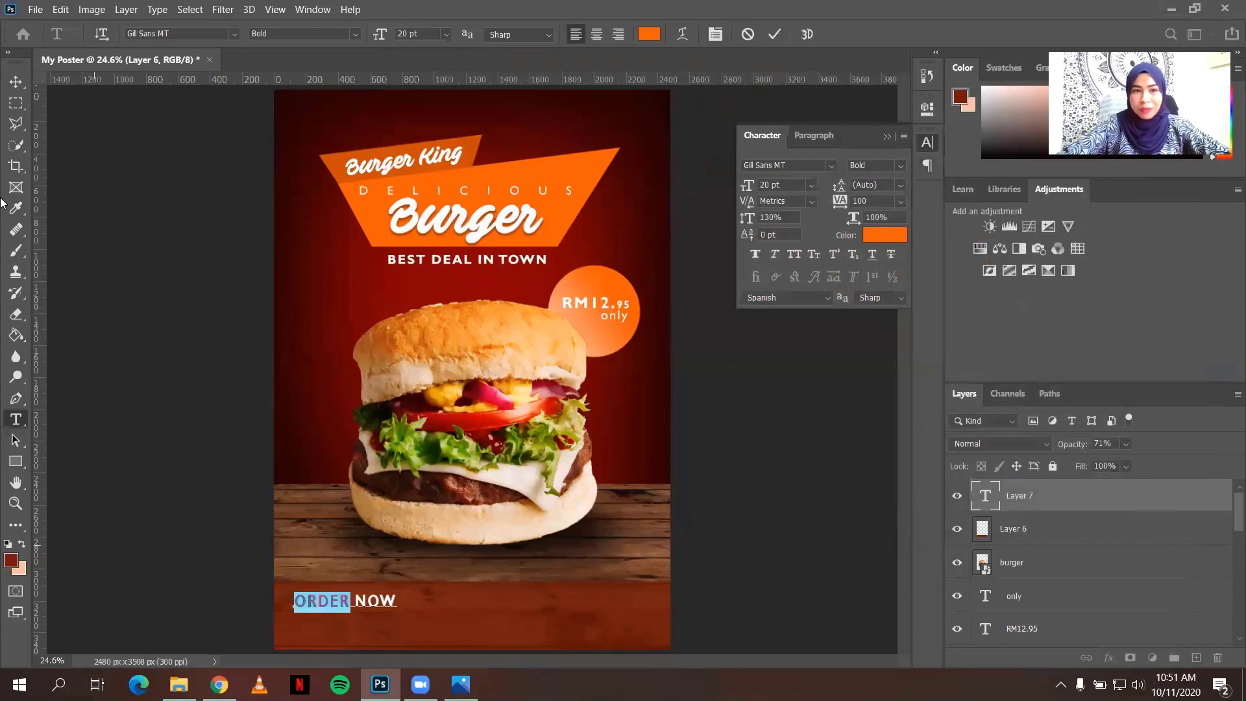
# - Move "ORDER NOW" slightly down and left within the strip, compare it with the poster example, and hide the character settings
pyautogui.click(15, 83)
pyautogui.moveTo(329, 602); pyautogui.dragTo(324, 608)
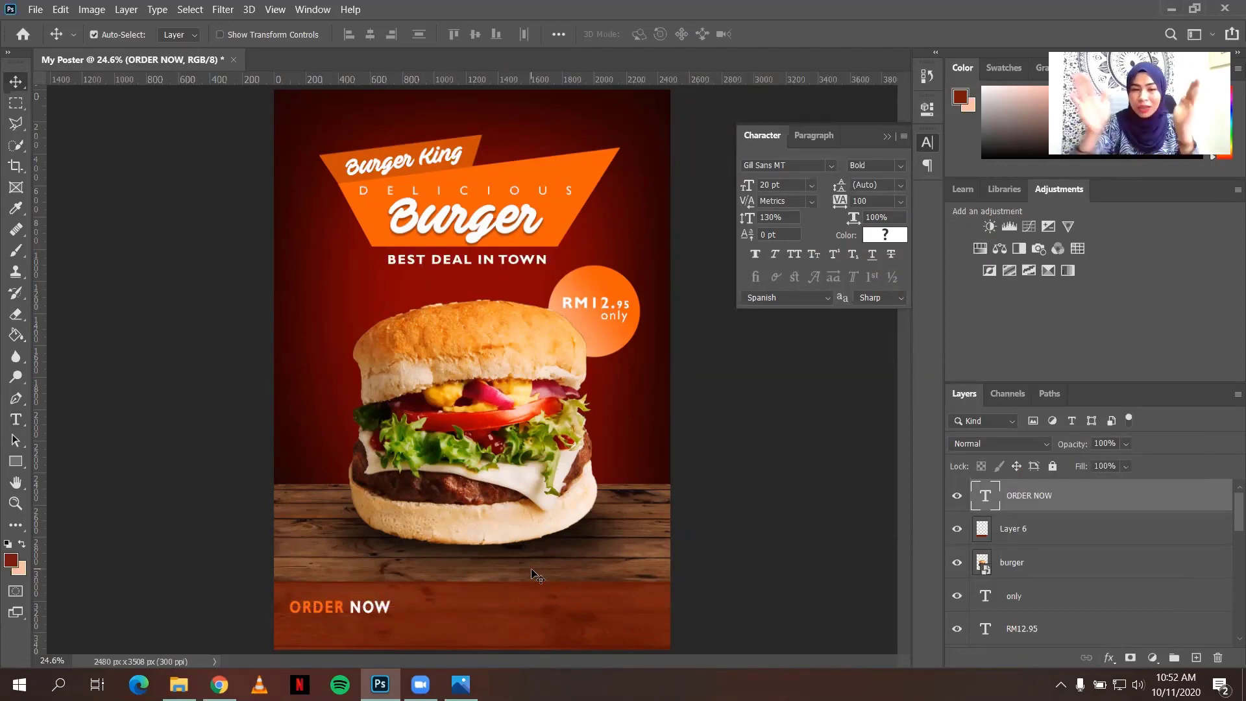
pyautogui.click(460, 684)
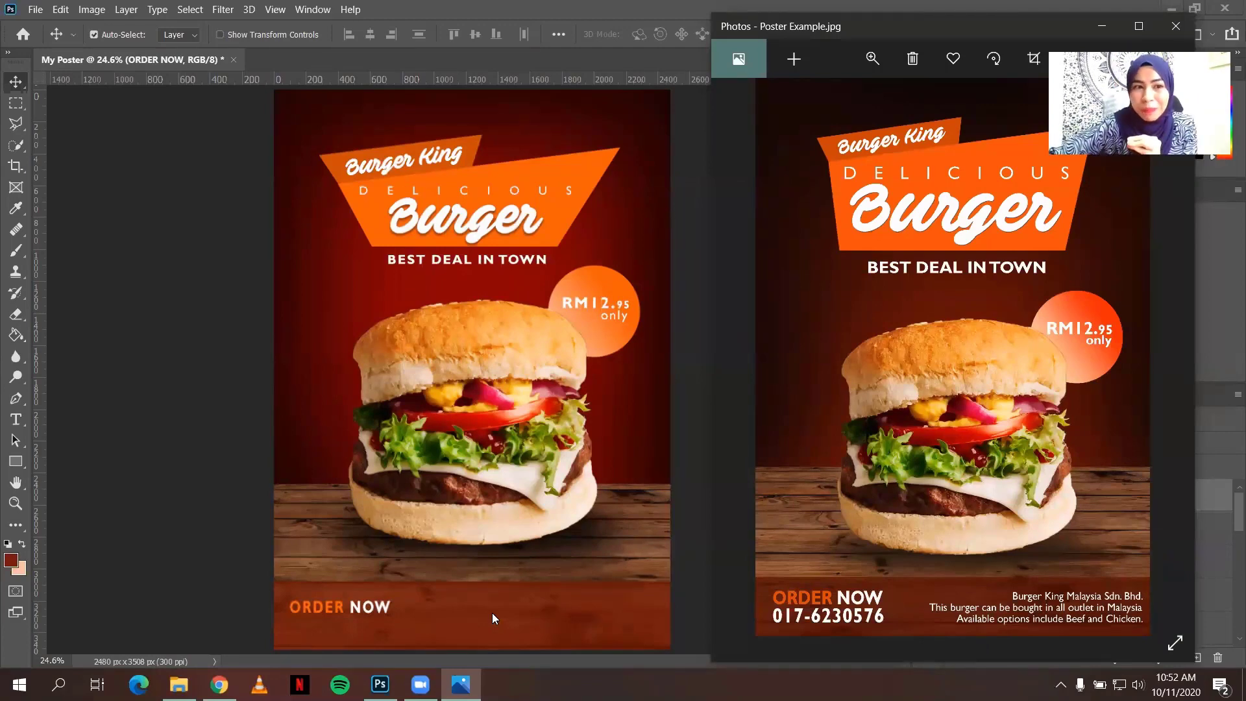
pyautogui.click(461, 684)
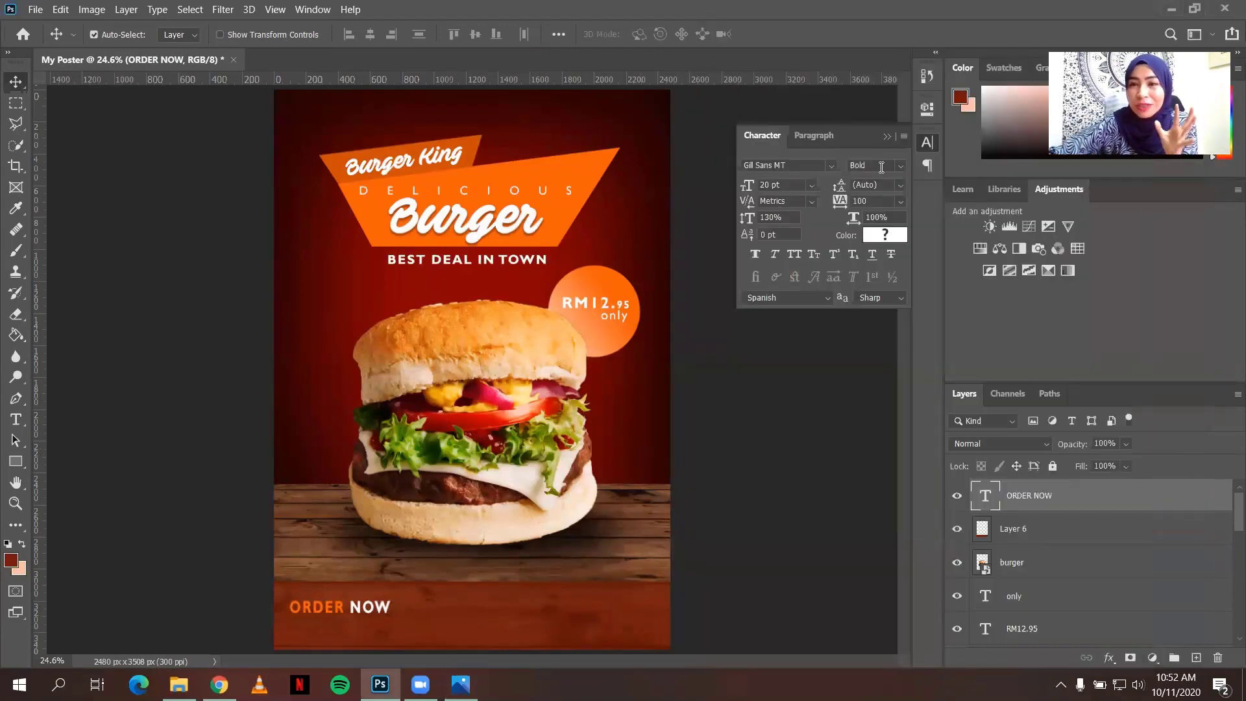
pyautogui.click(887, 136)
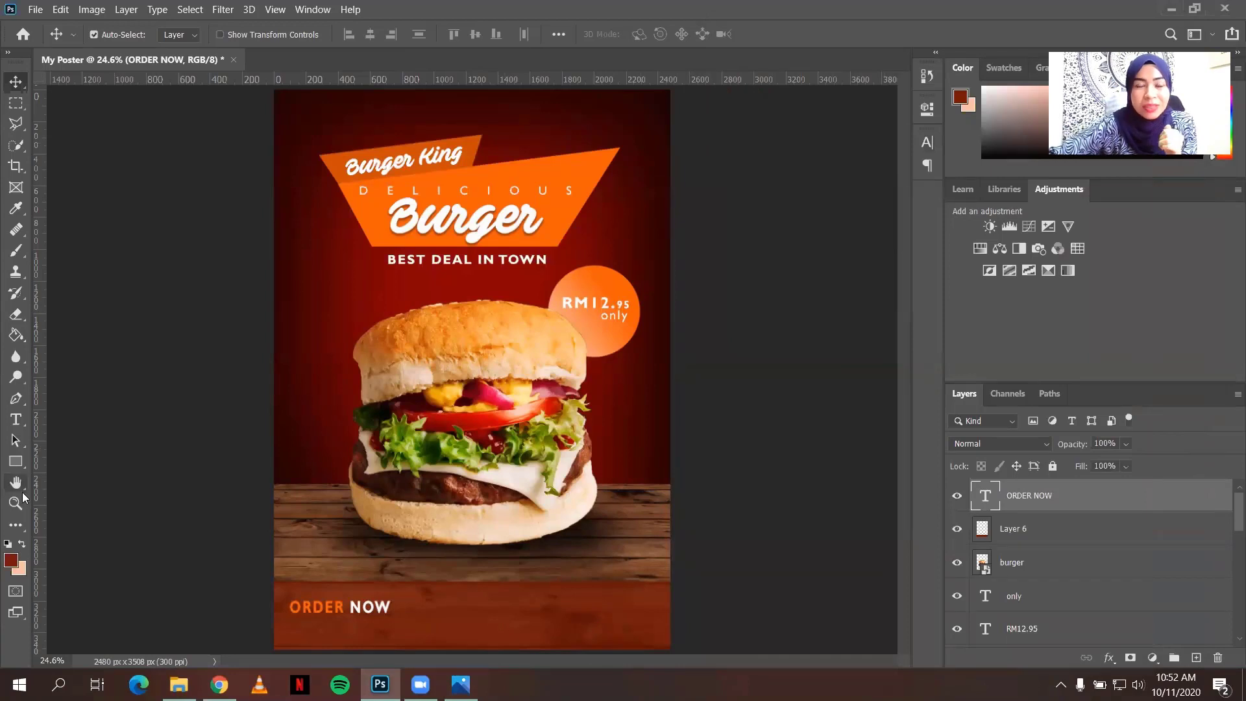